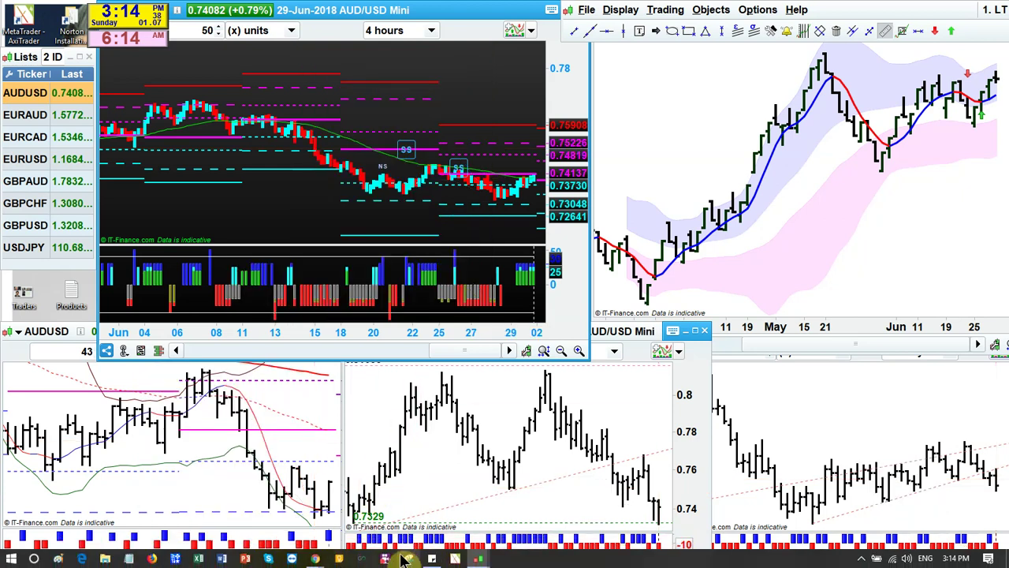
Step: Switch to the 2018 June Journal spreadsheet in Google Sheets and go to the first trade's instrument in cell A8
mouse_move(319, 561)
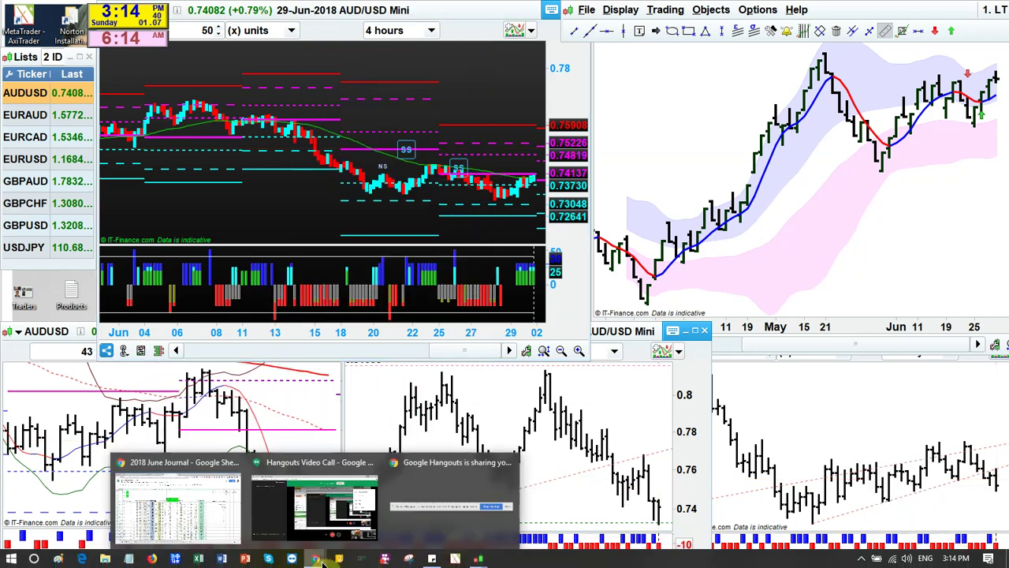
left_click(181, 520)
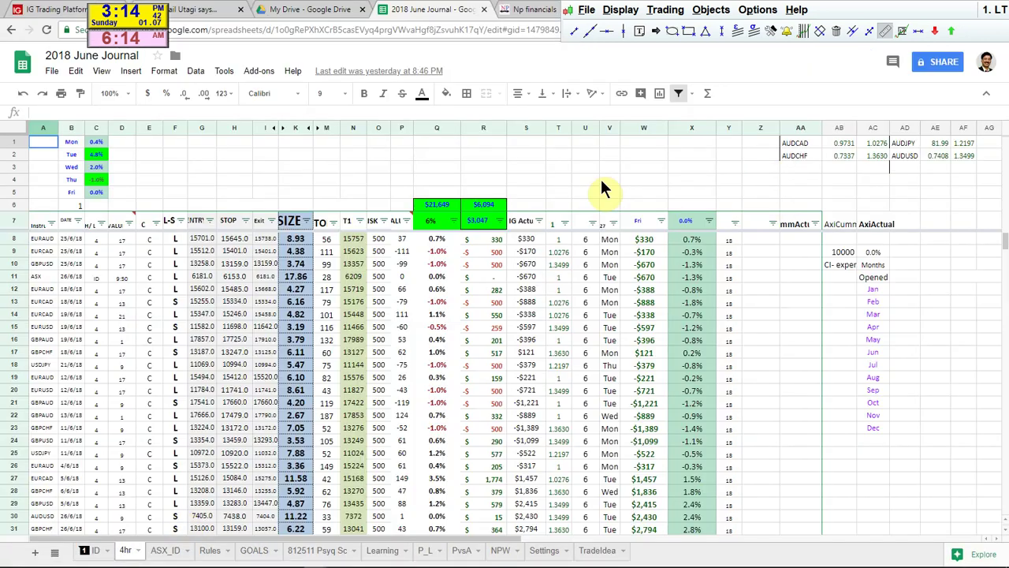
left_click(52, 241)
key("Up")
key("Down")
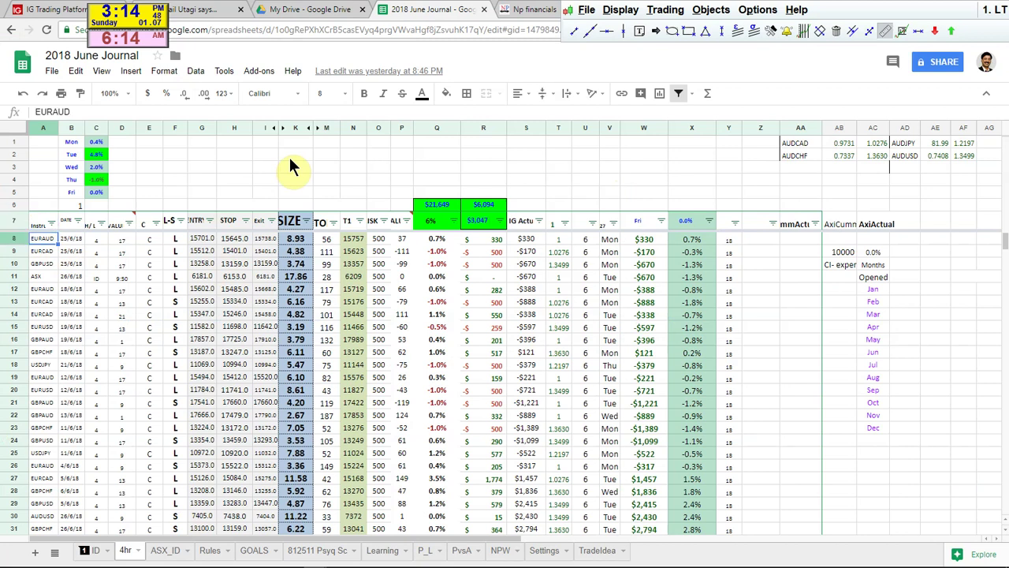
Step: Extend the selection from A8 over all trade rows and columns to cover the range A8:AA39
key("shift+Right")
key("shift+Right")
key("shift+Right")
key("shift+Right")
key("shift+Right")
key("shift+Right")
key("shift+Right")
key("shift+Right")
key("shift+Right")
key("shift+Right")
key("shift+Right")
key("shift+Right")
key("shift+Right")
key("shift+Right")
key("shift+Right")
key("shift+Right")
key("shift+Right")
key("shift+Right")
key("shift+Right")
key("shift+Right")
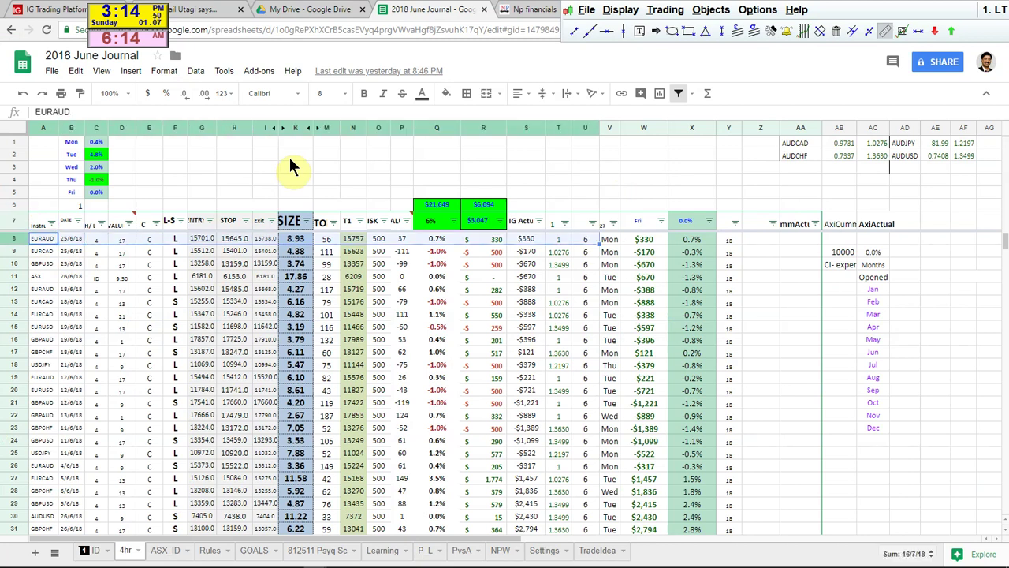
key("shift+Right")
key("shift+Right")
key("shift+Right")
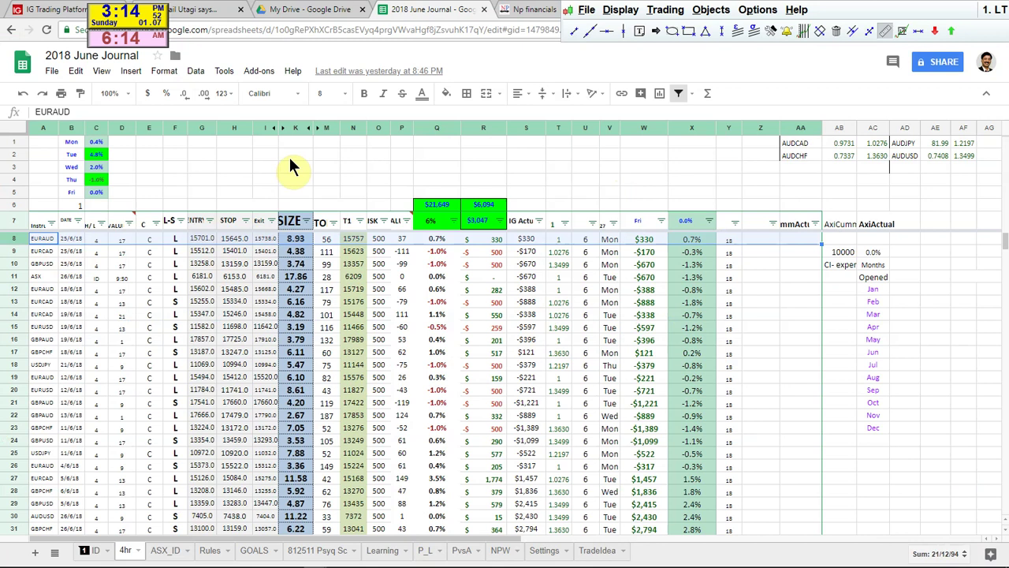
key("shift+Down")
key("shift+Down")
key("shift+Down")
key("shift+Down")
key("shift+Down")
key("shift+Down")
key("shift+Down")
key("shift+Down")
key("shift+Down")
key("shift+Down")
key("shift+Down")
key("shift+Down")
key("shift+Down")
key("shift+Down")
key("shift+Down")
key("shift+Down")
key("shift+Down")
key("shift+Down")
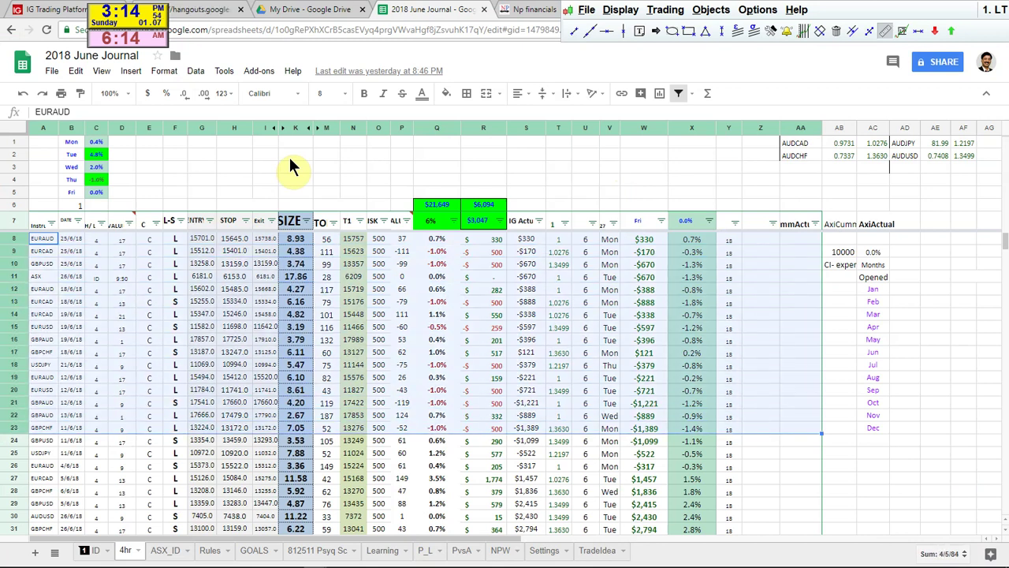
key("shift+Down")
key("shift+Down")
key("shift+Down")
key("shift+Down")
key("shift+Down")
key("shift+Down")
key("shift+Down")
key("shift+Down")
key("shift+Down")
key("shift+Down")
key("shift+Down")
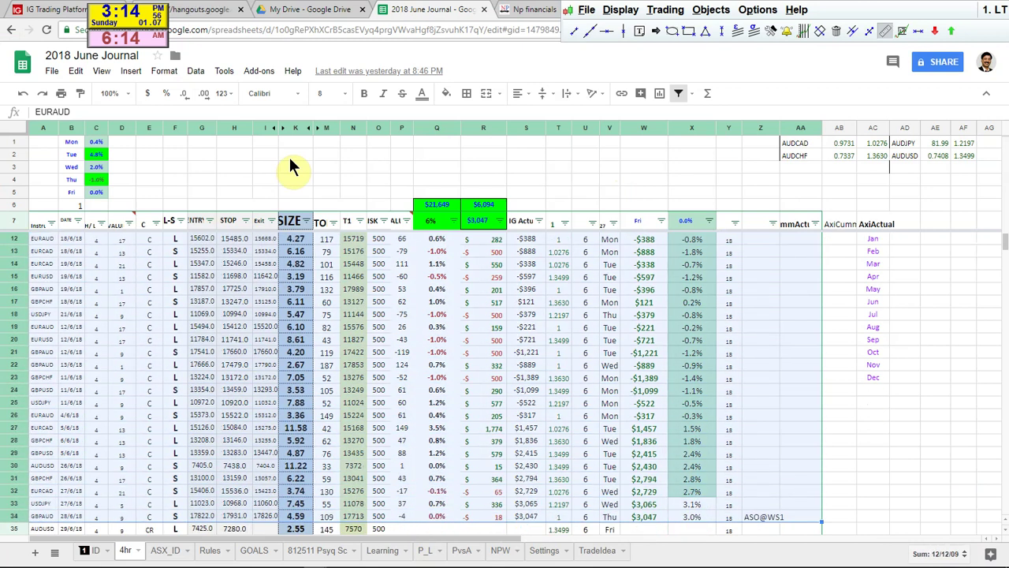
key("shift+Down")
key("shift+Down")
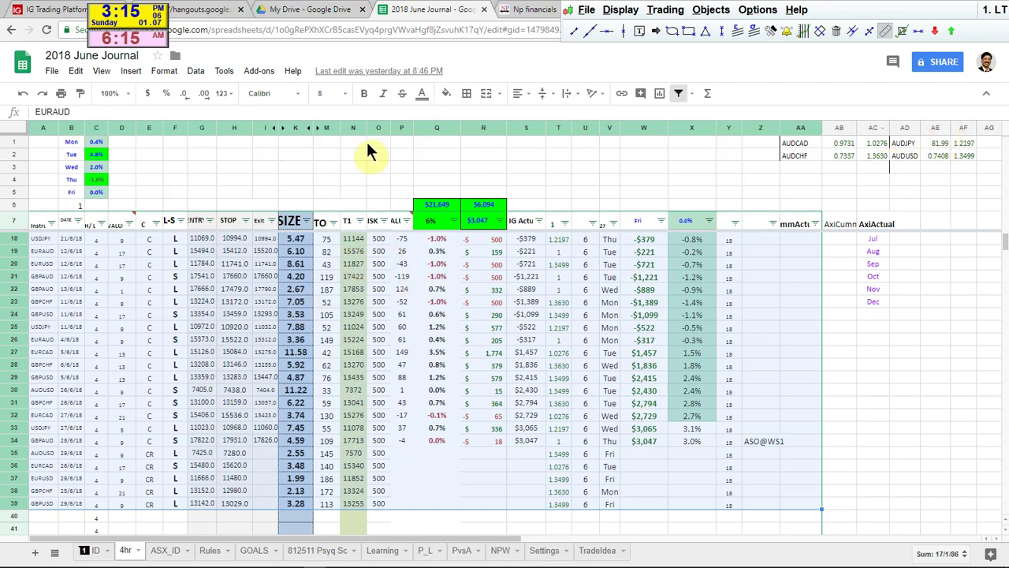
Step: Sort the selected range A8:AA39 by column B and then by column A, both A → Z
left_click(197, 72)
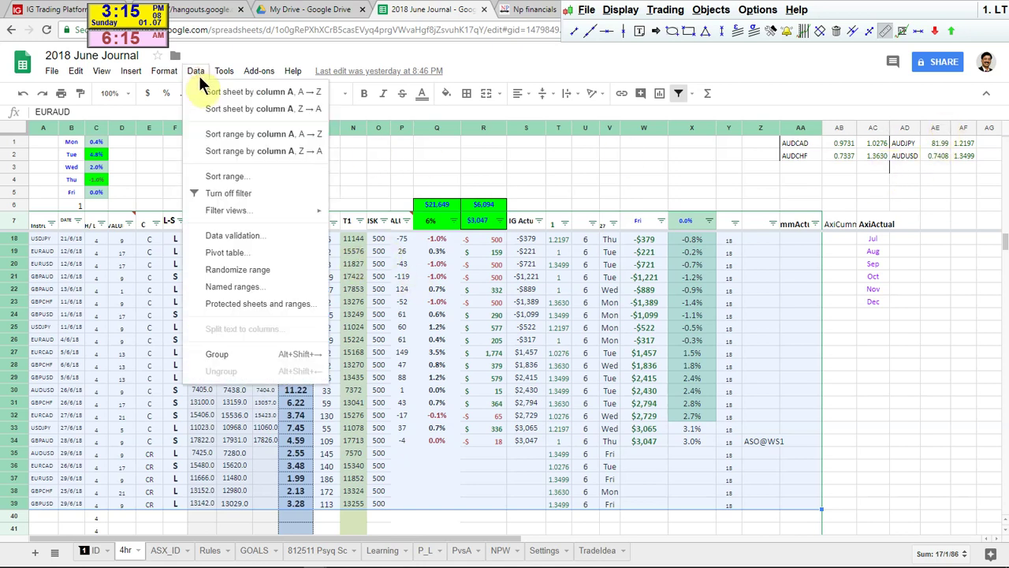
left_click(228, 176)
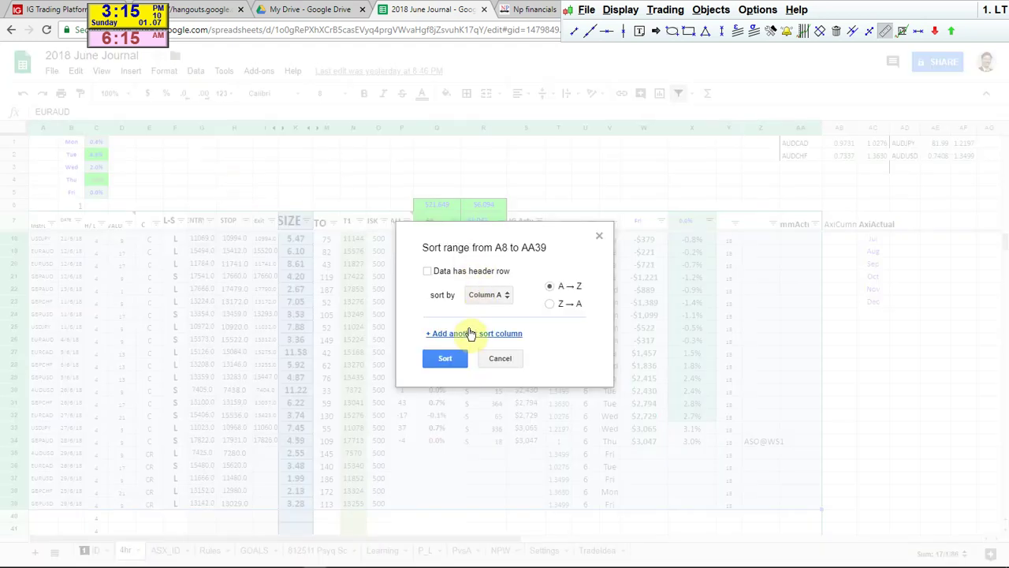
left_click(495, 293)
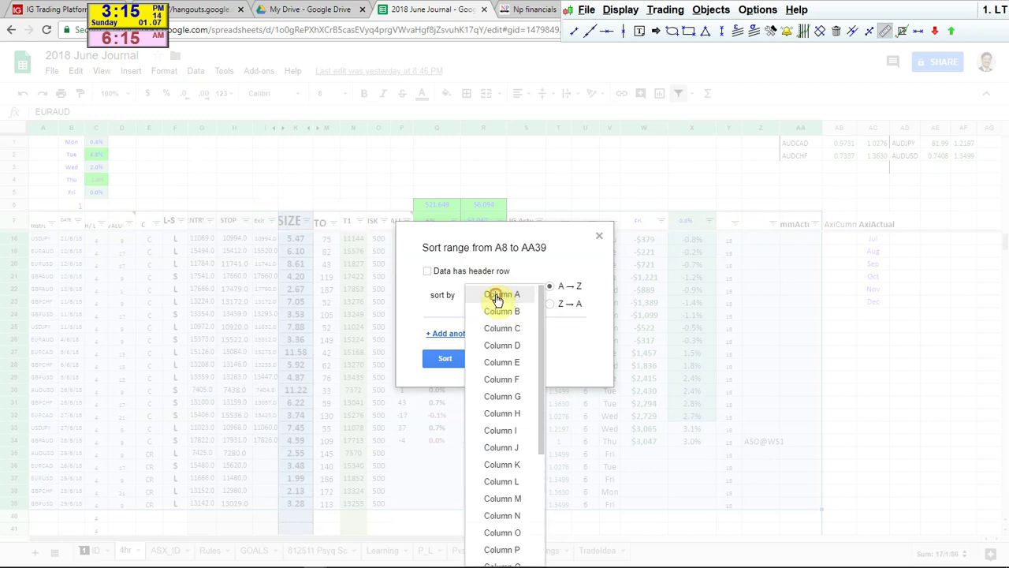
left_click(502, 312)
left_click(495, 334)
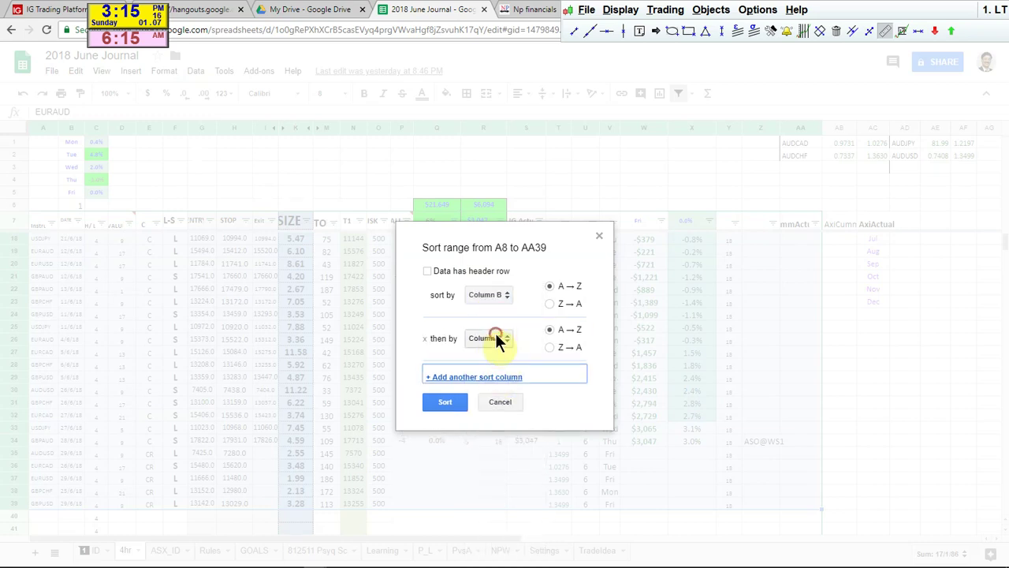
left_click(489, 338)
left_click(502, 304)
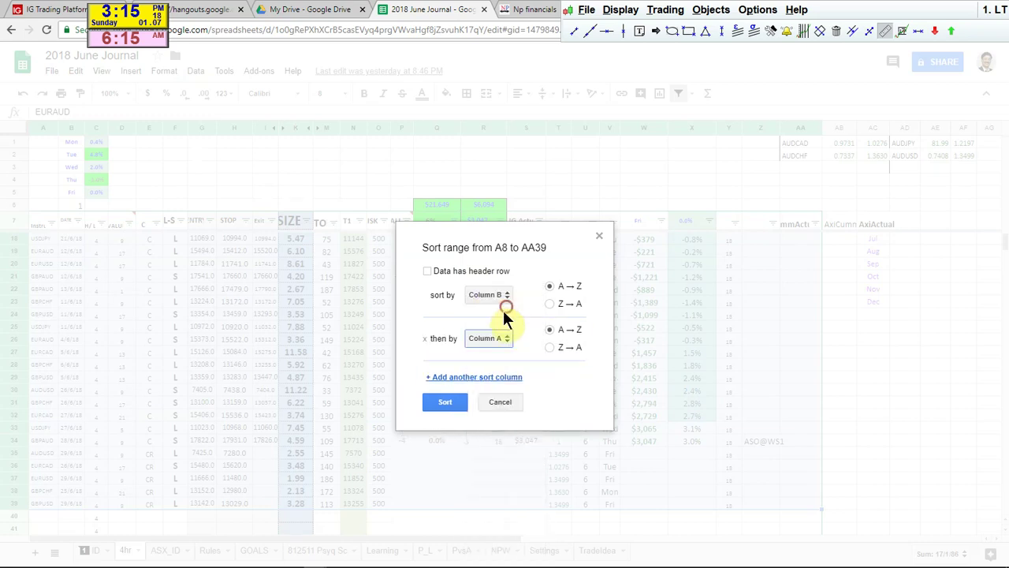
left_click(453, 394)
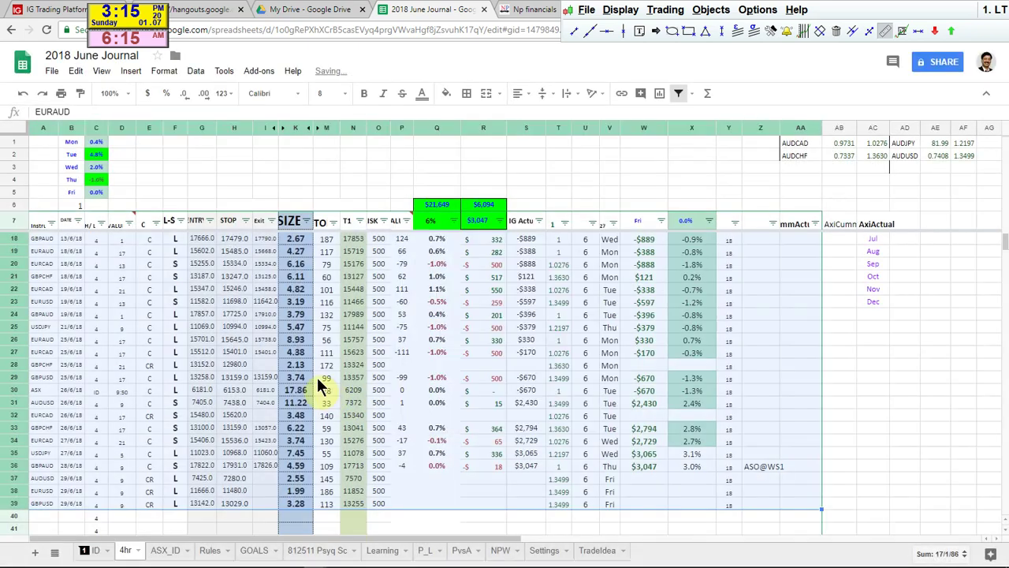
Step: Go to the date of the first trade in the sorted list, cell B8
left_click(73, 238)
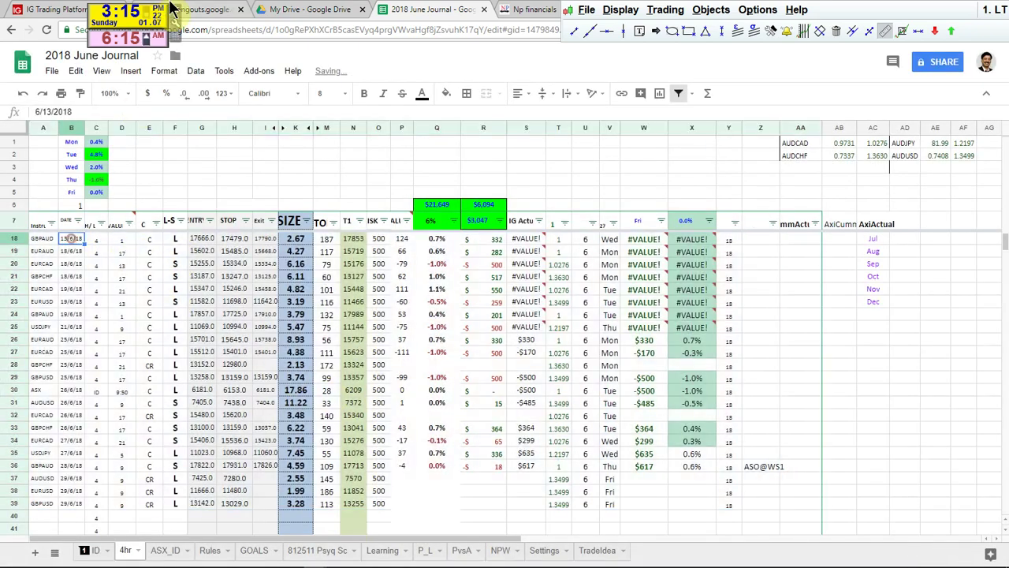
key("ctrl+Up")
key("Down")
key("Down")
key("Down")
key("Down")
key("Down")
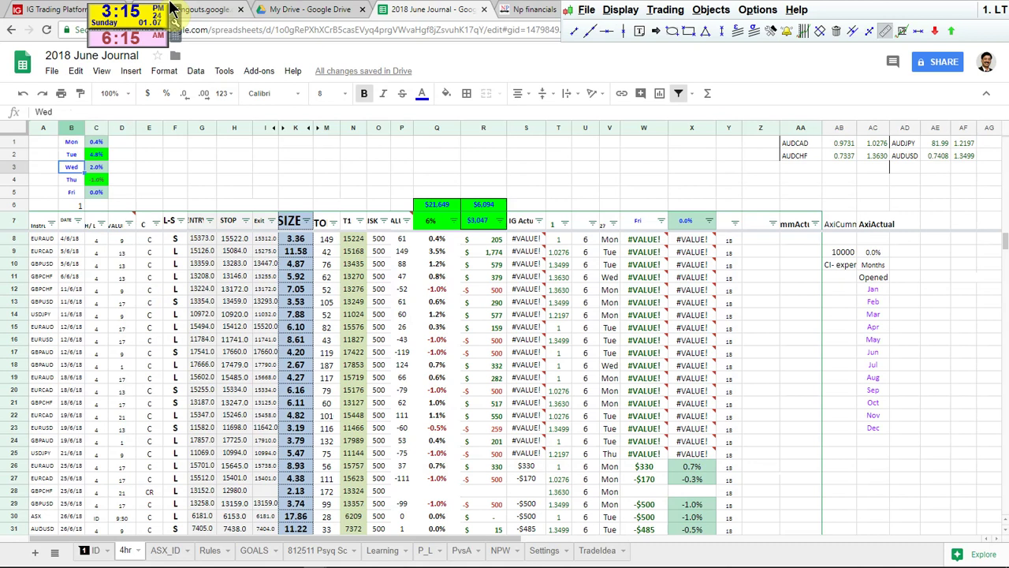
key("Down")
key("Down")
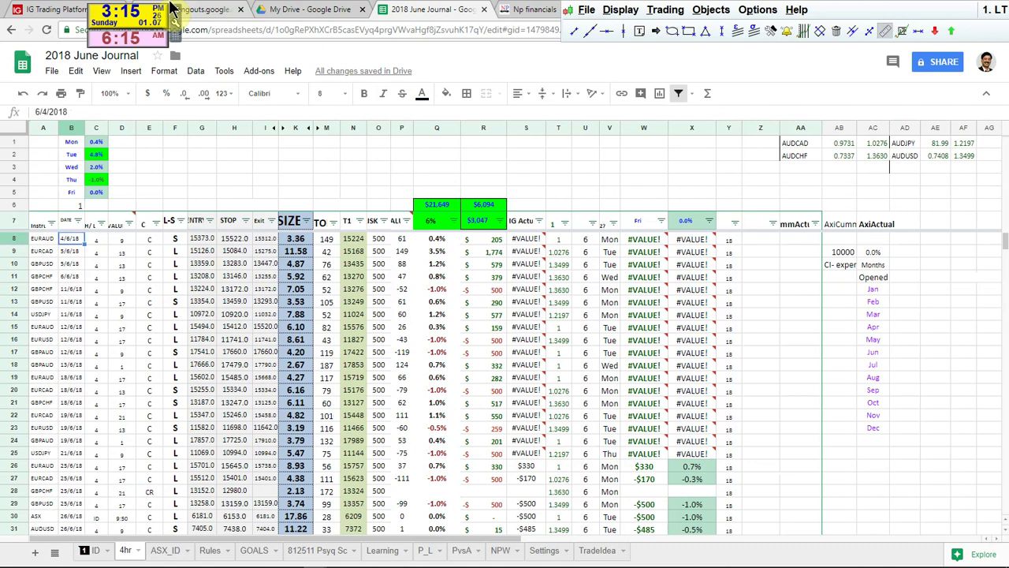
Step: Examine the first trade's instrument, date, time frame, value and status in cells A8 through E8
key("Left")
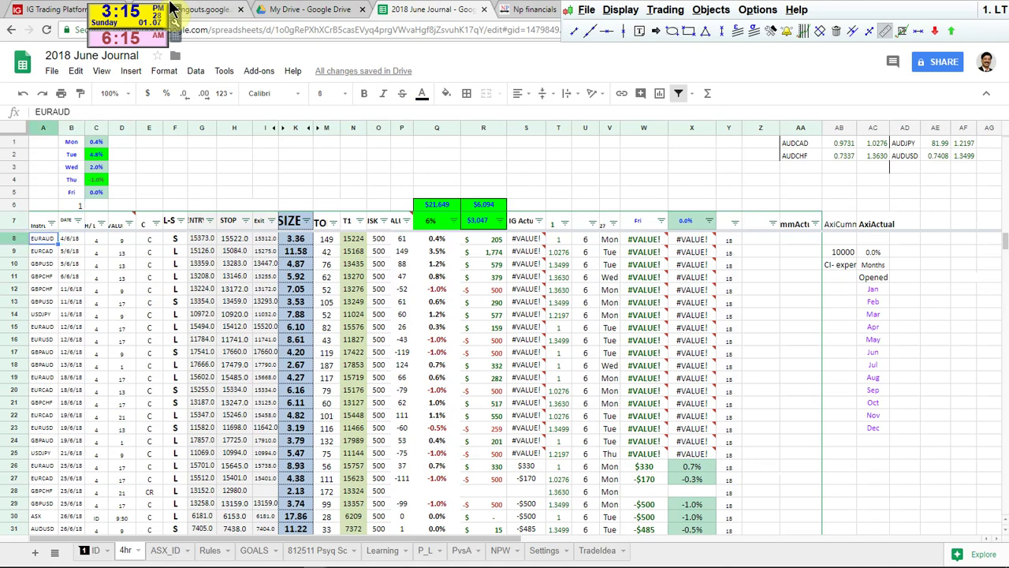
key("Right")
key("Right")
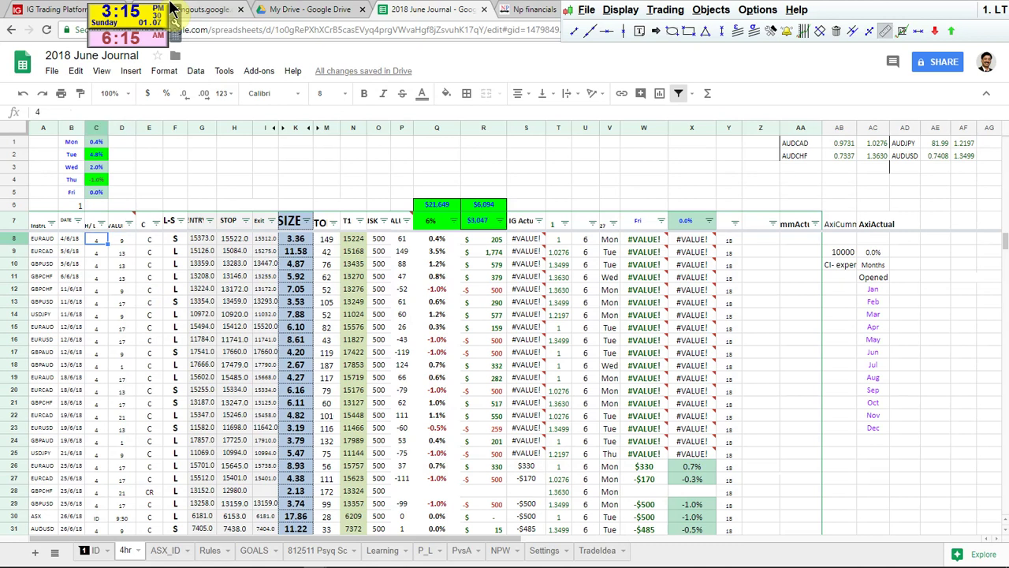
key("Right")
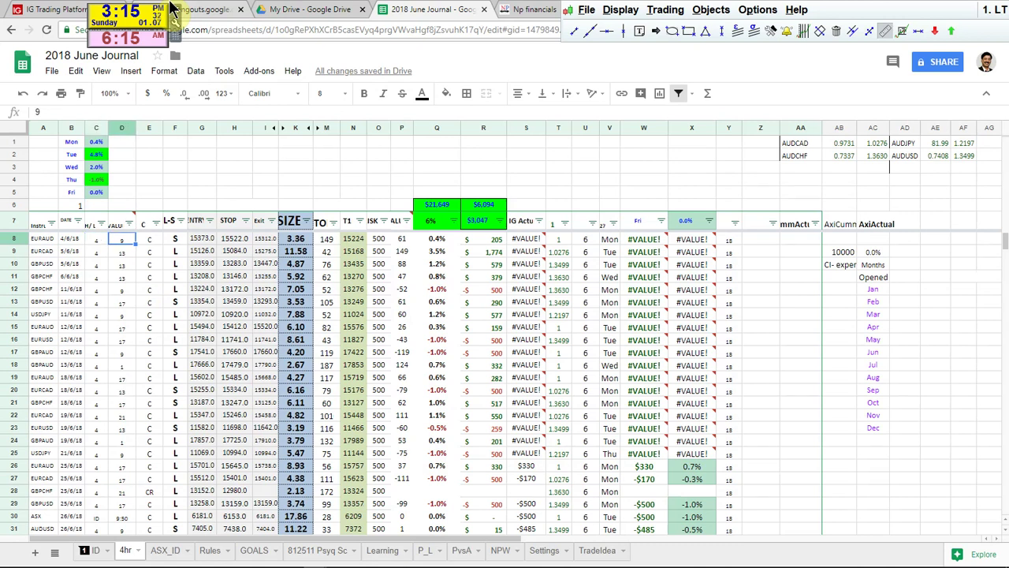
key("Left")
key("Left")
key("Left")
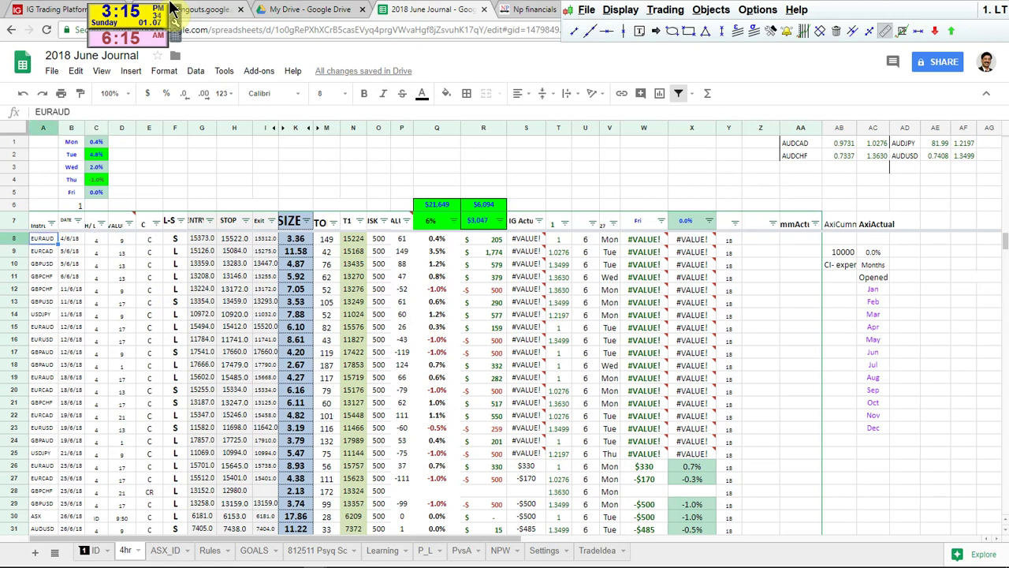
key("Right")
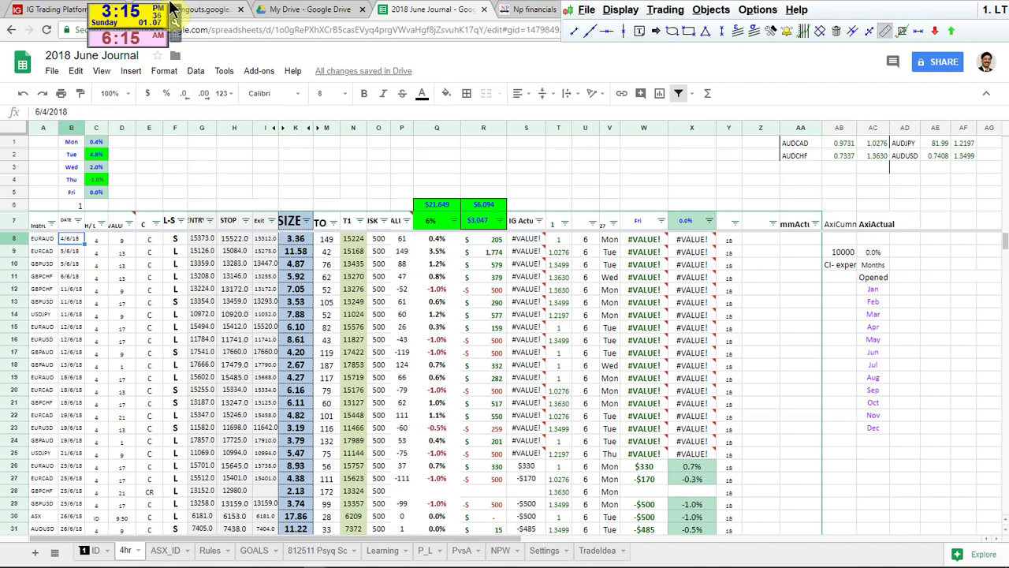
key("Right")
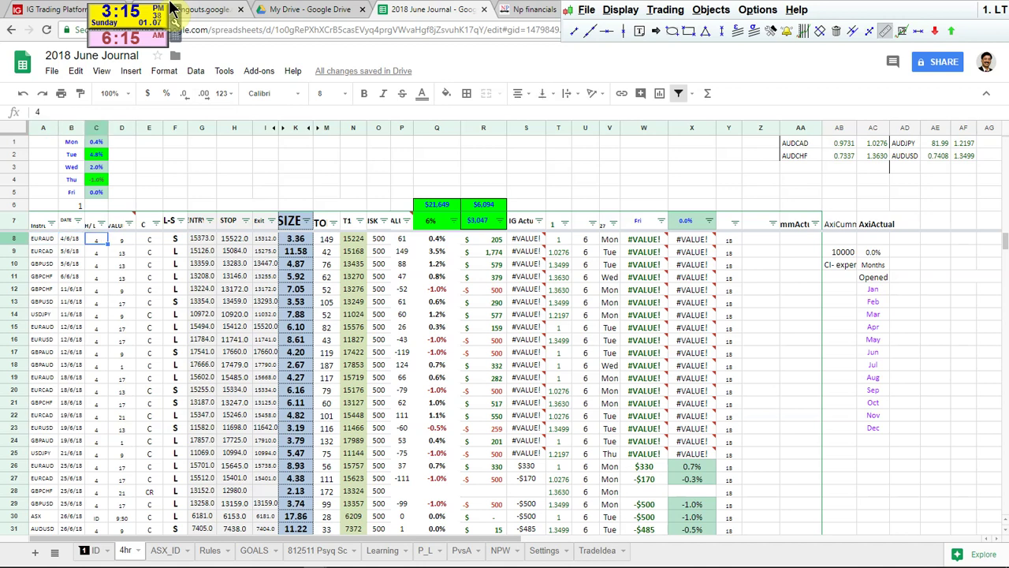
key("Right")
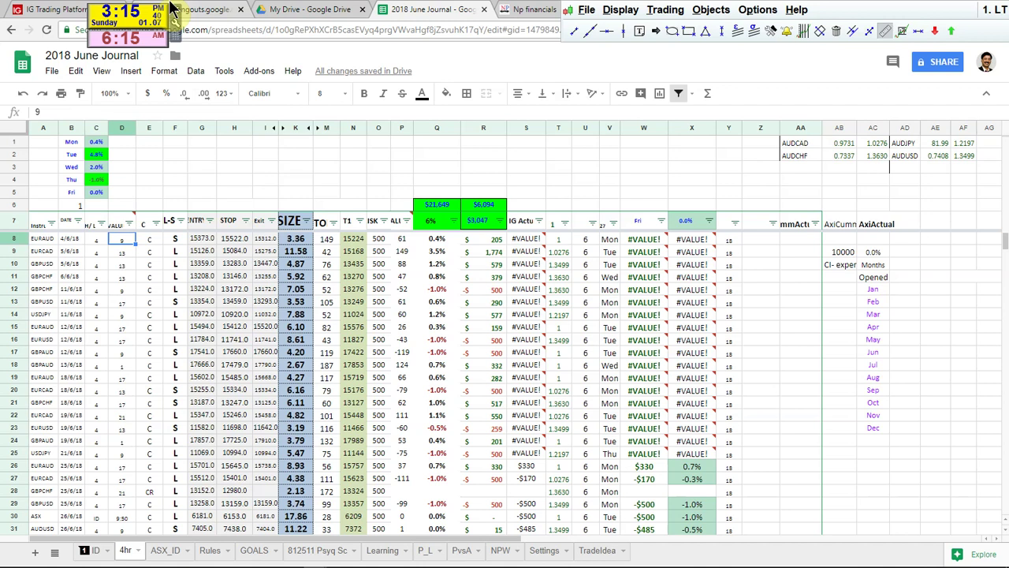
key("Right")
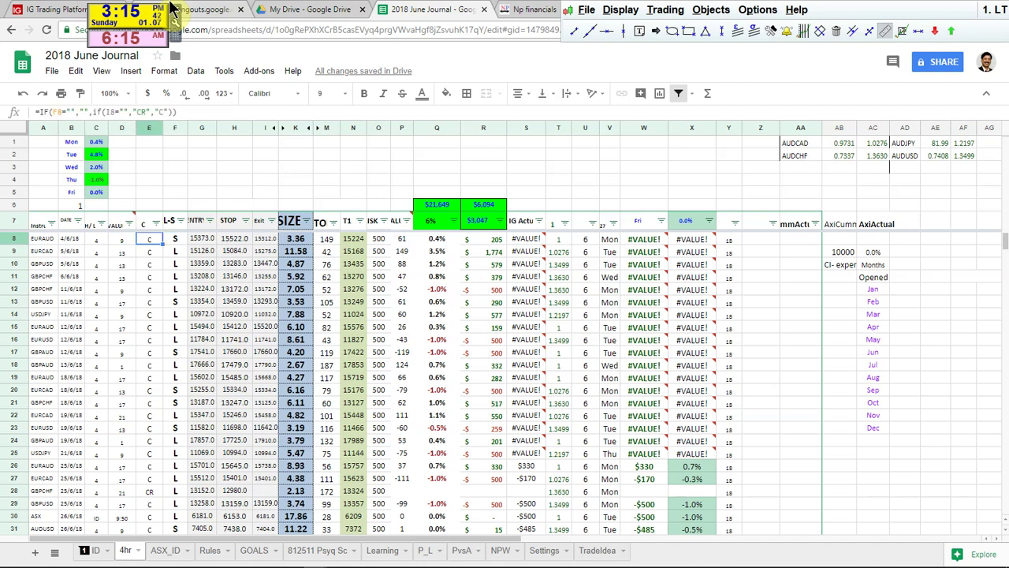
Step: Examine the first trade's direction, entry, stop and exit prices, ending at its percentage result in Q8
key("Right")
key("Right")
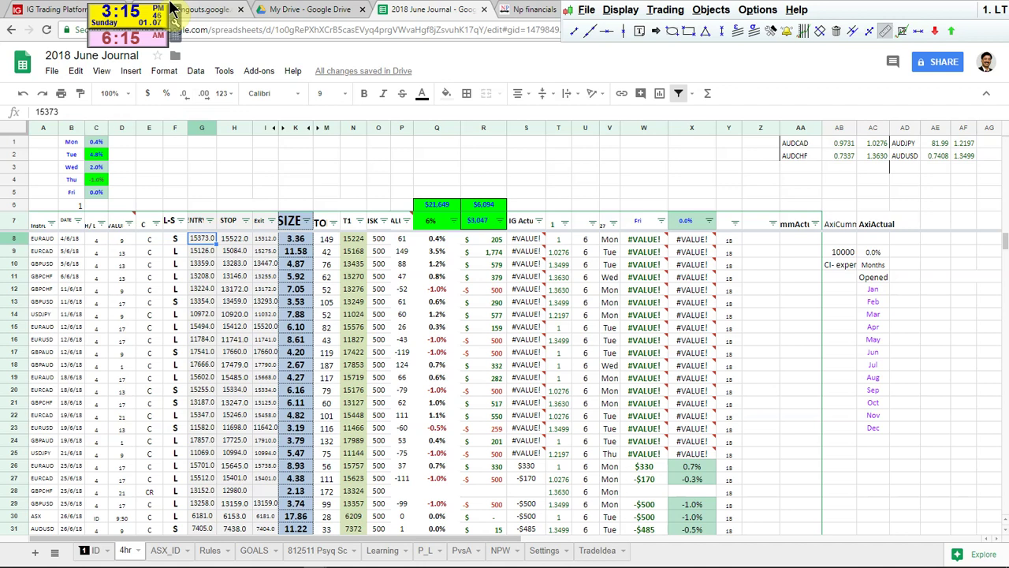
key("Right")
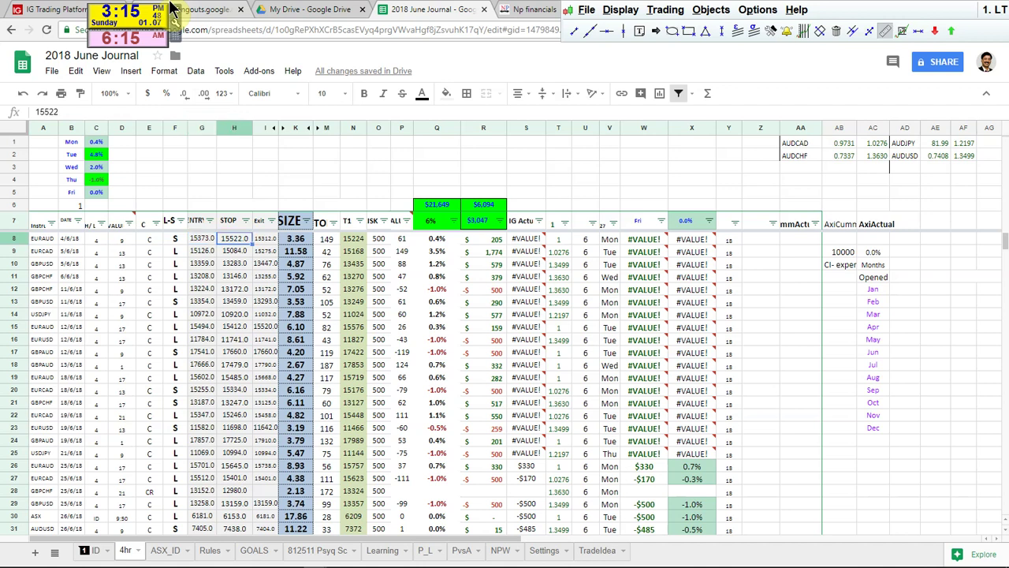
key("Left")
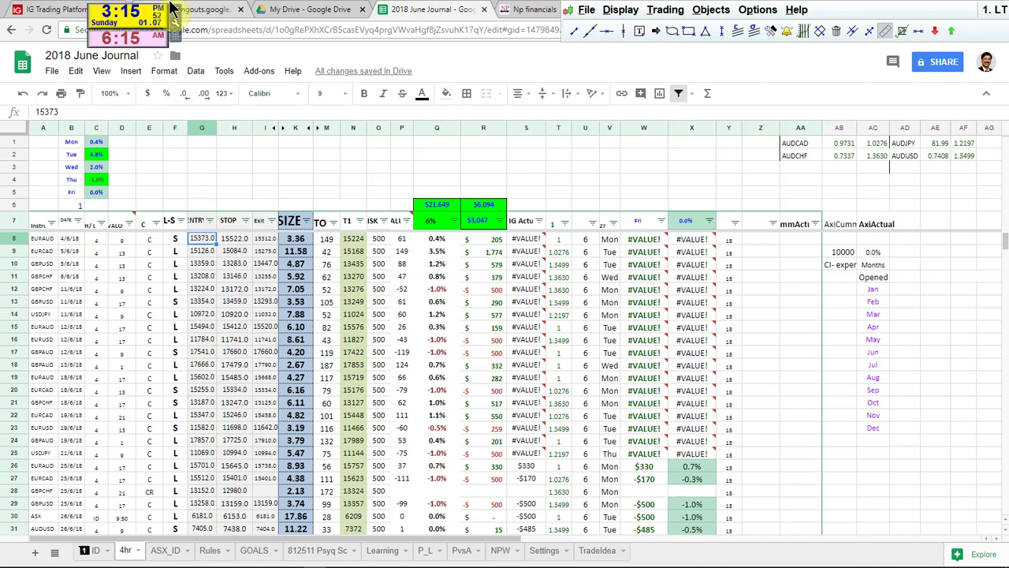
key("Right")
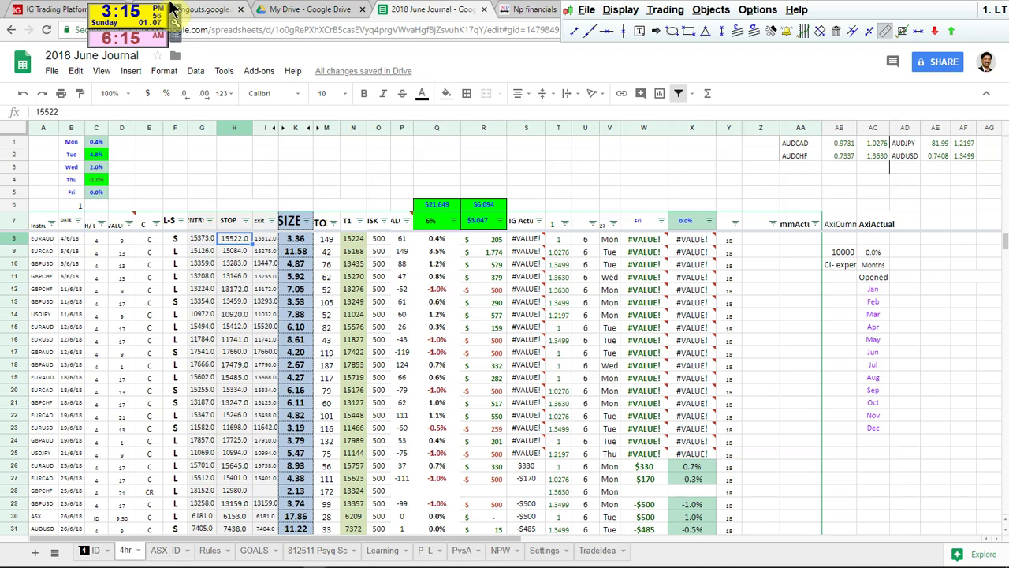
key("Right")
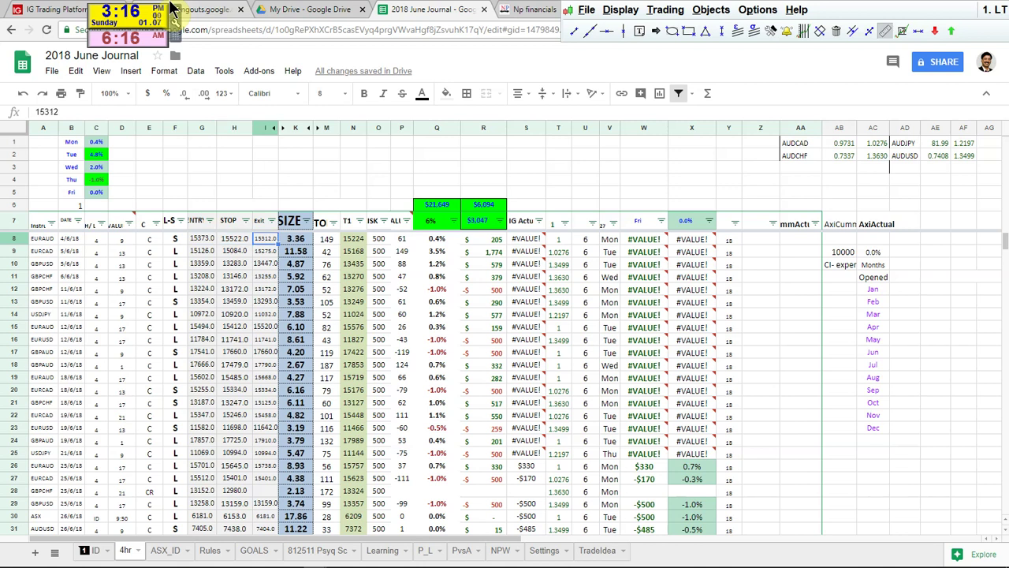
key("Right")
key("Right")
key("Right")
key("Right")
key("Right")
key("Right")
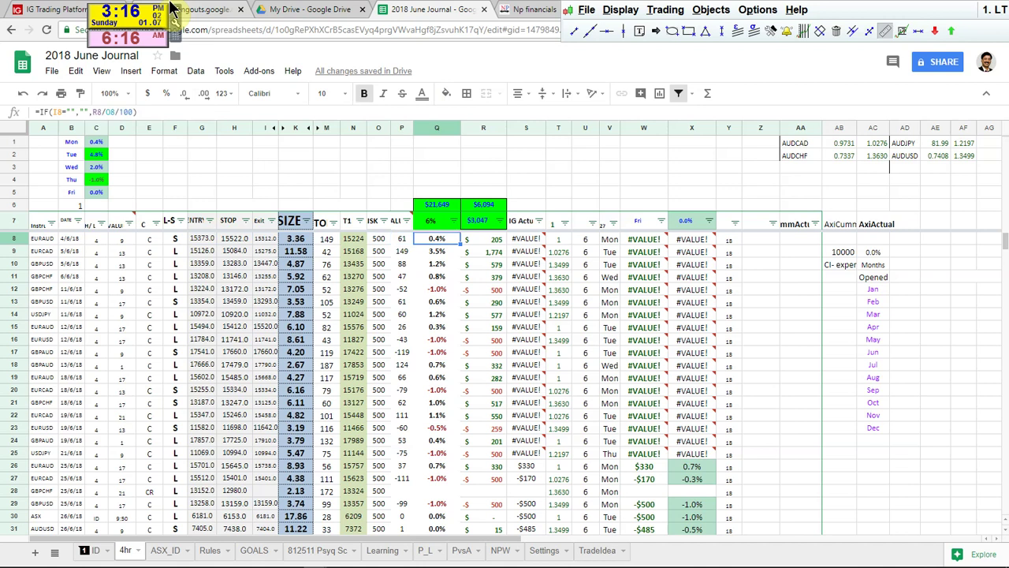
Step: Review the dates of the next trades and highlight the first week's dates in B8:B11
key("Down")
key("Left")
key("Left")
key("Left")
key("Left")
key("Left")
key("Left")
key("Left")
key("Left")
key("Left")
key("Left")
key("Left")
key("Left")
key("Left")
key("Left")
key("Right")
key("Down")
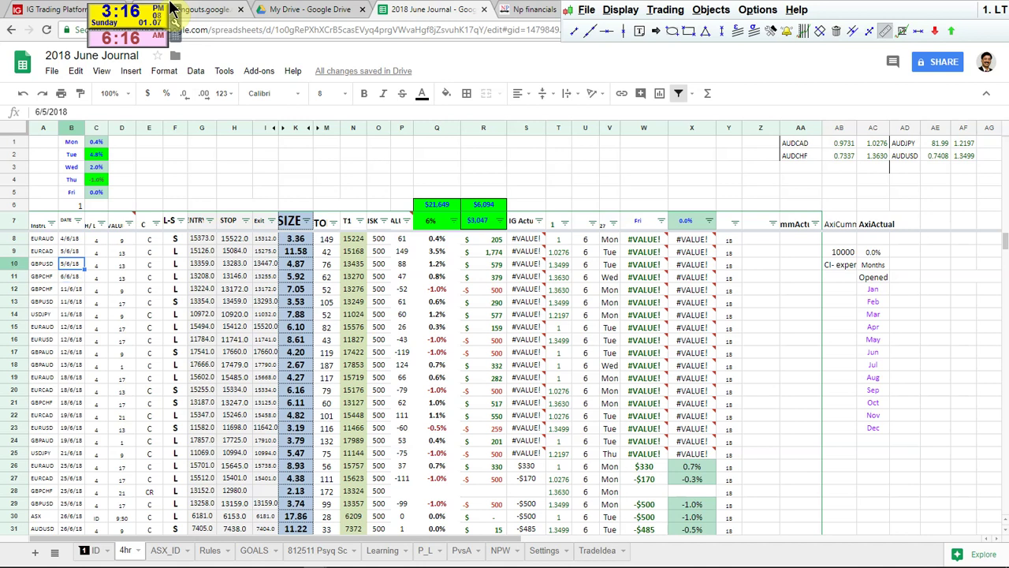
key("Down")
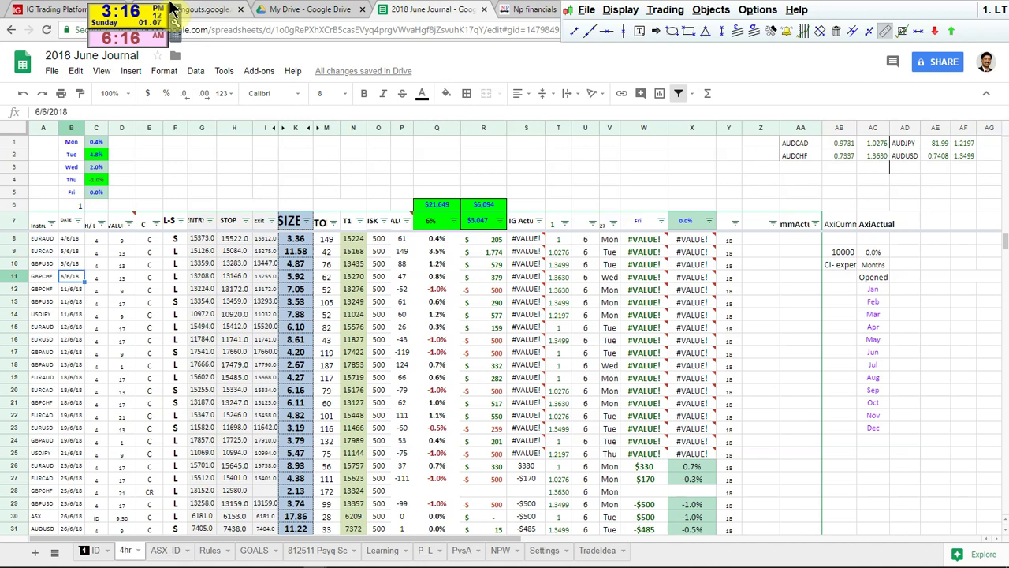
key("shift+Up")
key("shift+Up")
key("shift+Up")
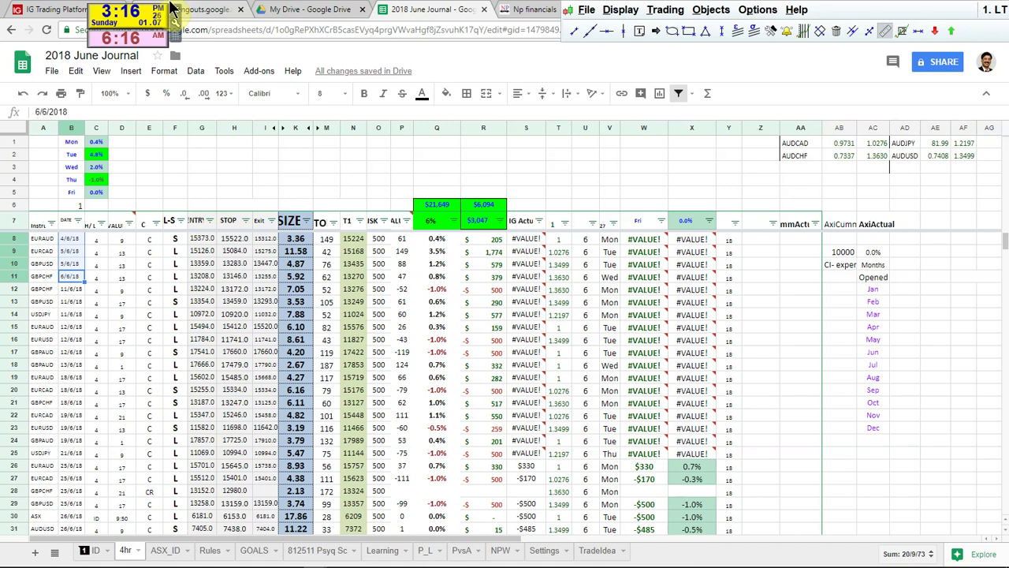
Step: Review the first week's percentage results and highlight them together in Q8:Q11
left_click(438, 238)
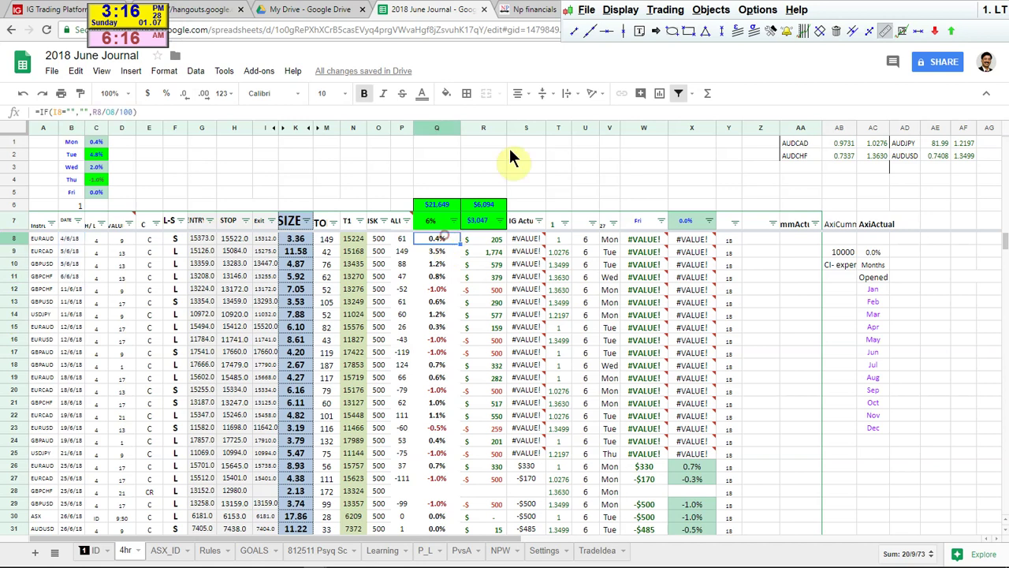
key("Down")
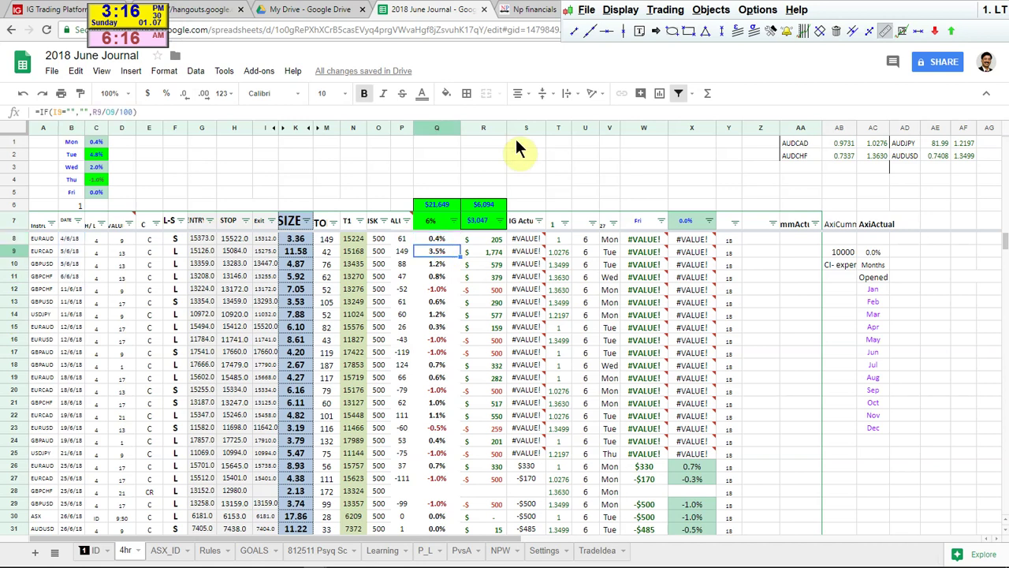
key("Down")
key("Down")
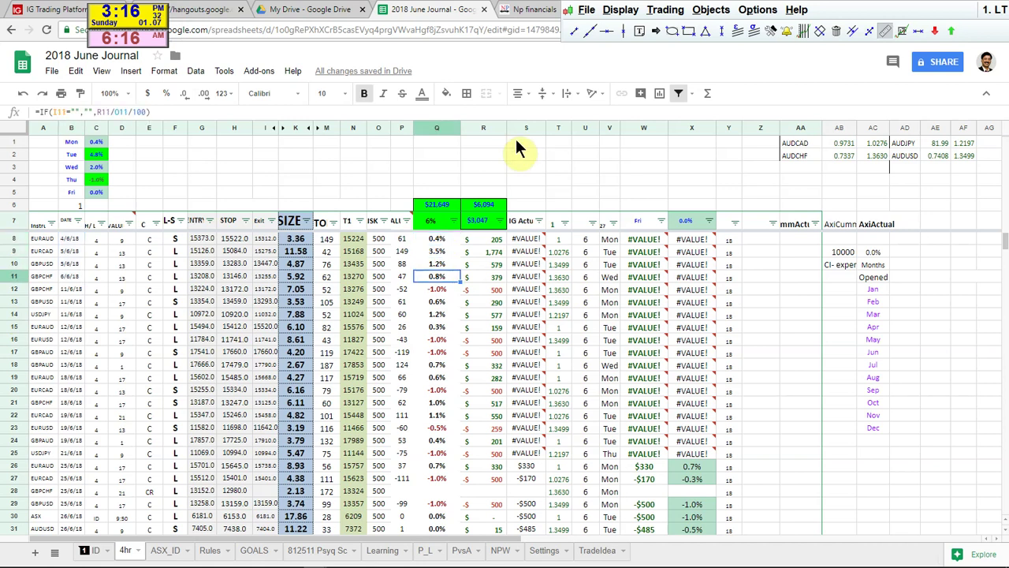
key("shift+Up")
key("shift+Up")
key("shift+Up")
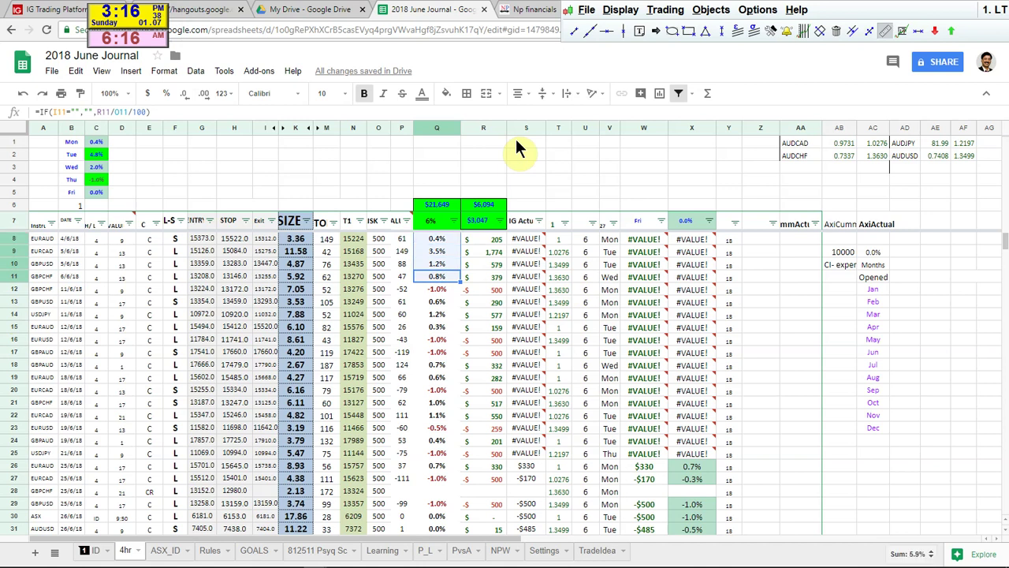
Step: Review the percentage results of the following trades one by one, from Q12 down to Q25
key("Down")
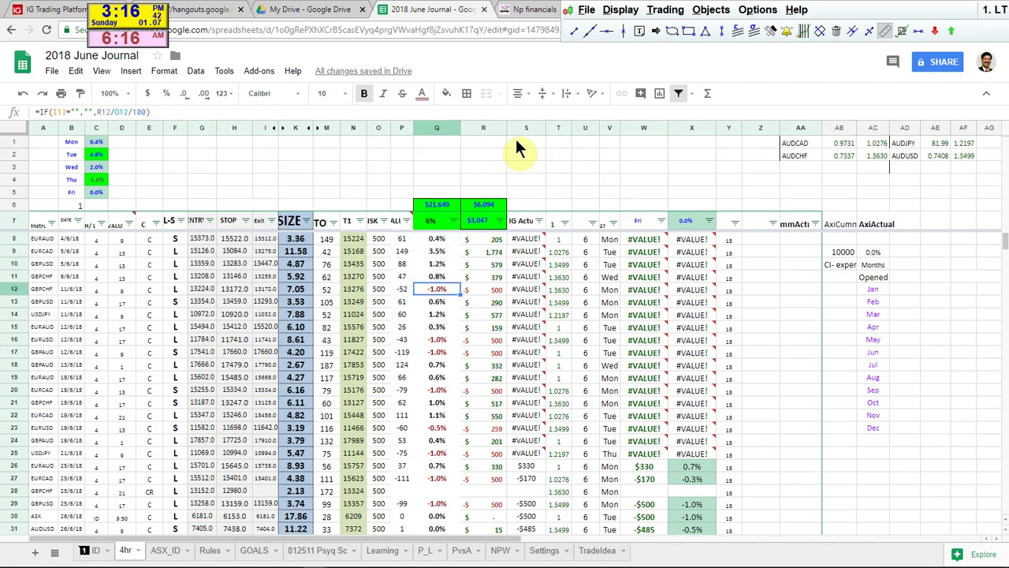
key("Down")
key("Down")
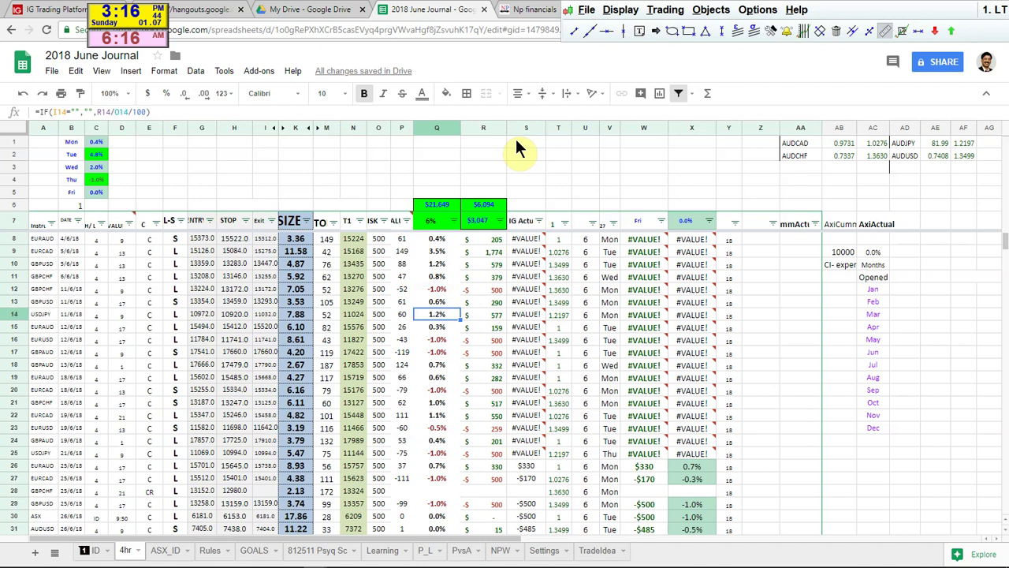
key("Up")
key("Up")
key("Down")
key("Down")
key("Down")
key("Down")
key("Down")
key("Down")
key("Down")
key("Down")
key("Down")
key("Down")
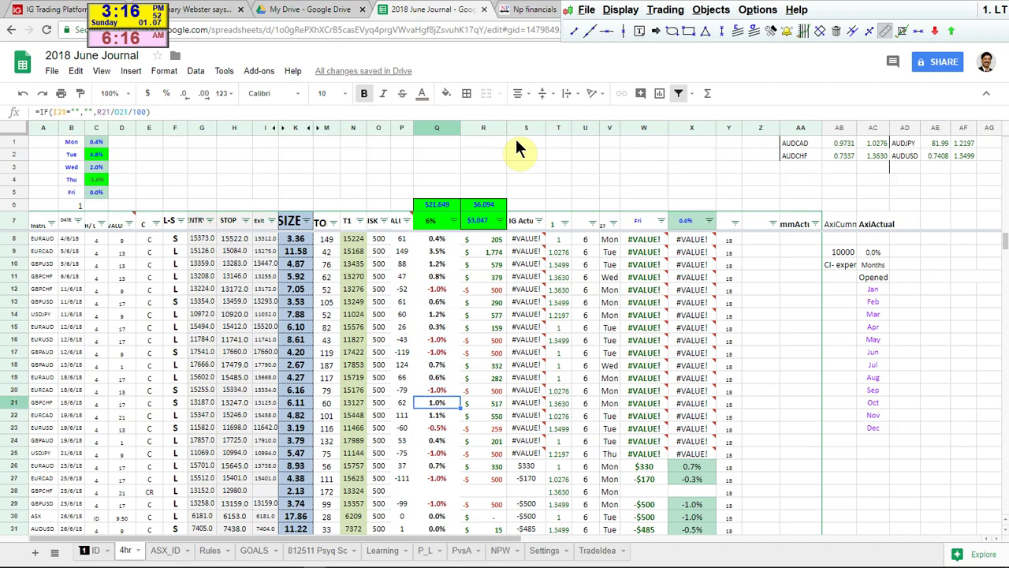
key("Down")
key("Down")
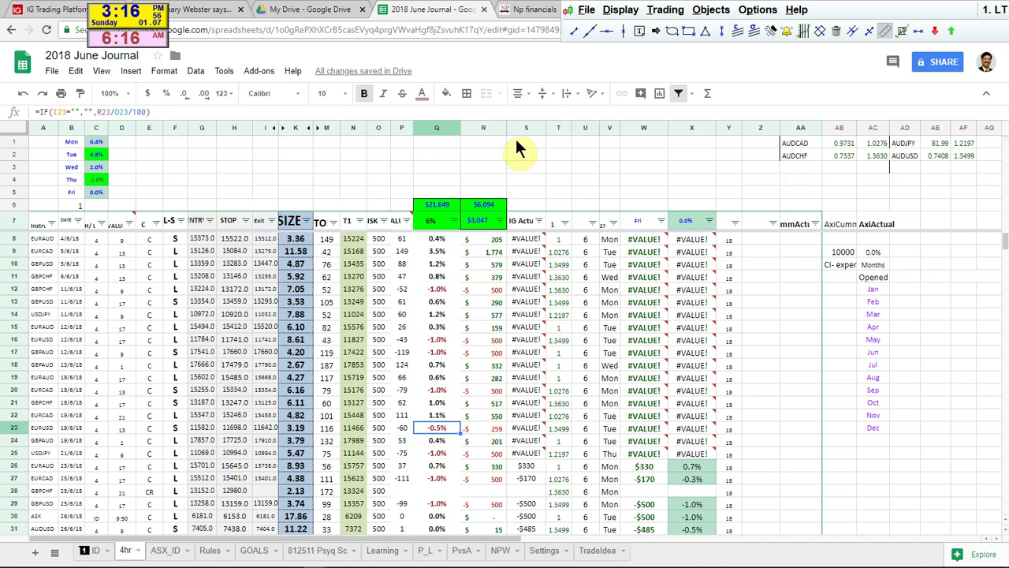
key("Down")
key("Down")
key("Down")
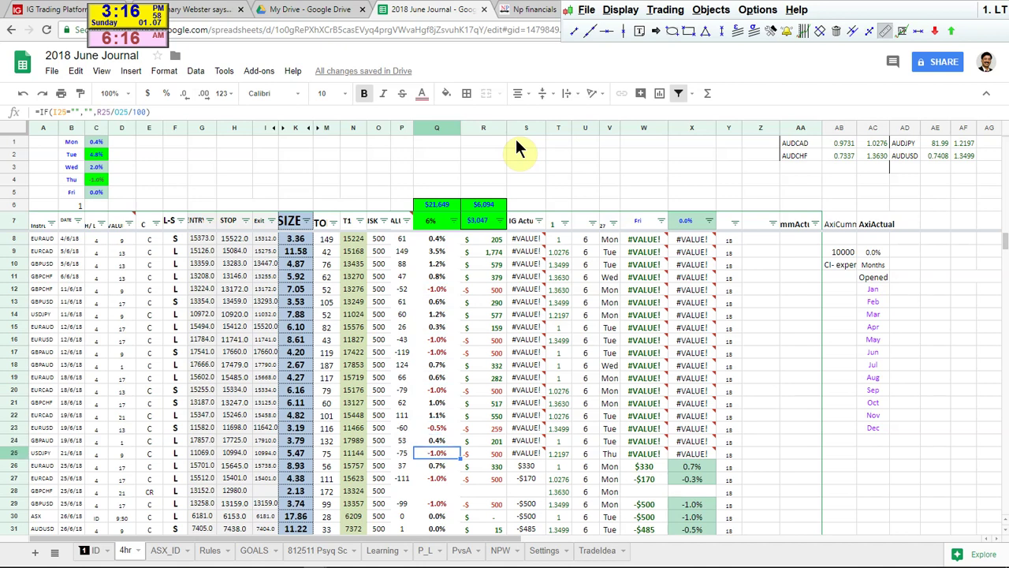
Step: Continue through the percentage results of the last June trades, past the end of the list to Q41
key("Down")
key("Down")
key("Down")
key("Down")
key("Down")
key("Down")
key("Down")
key("Down")
key("Down")
key("Down")
key("Down")
key("Down")
key("Down")
key("Down")
key("Down")
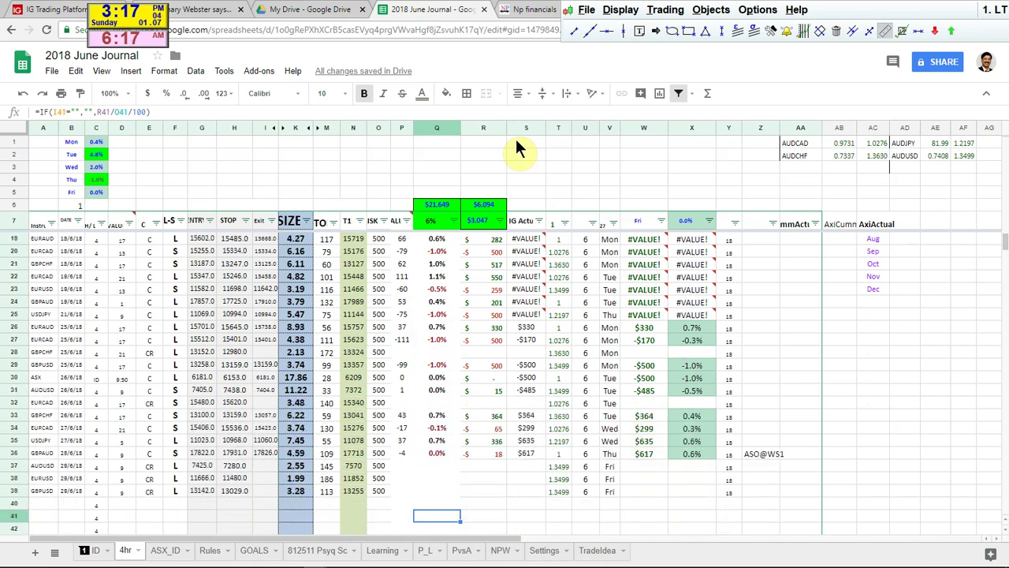
Step: Go to the empty exit price cell of the 25/6/18 GBPCHF trade, I28
key("Up")
key("Up")
key("Left")
key("Left")
key("Left")
key("Left")
key("Left")
key("Left")
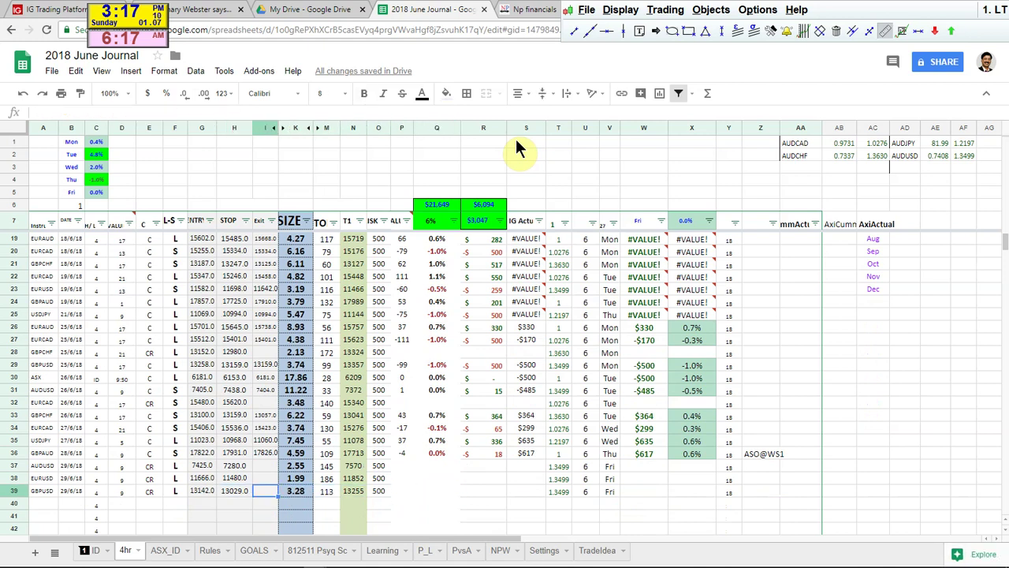
key("Up")
key("Up")
key("Up")
key("Up")
key("Up")
key("Up")
key("Up")
key("Up")
key("Up")
key("Up")
key("Up")
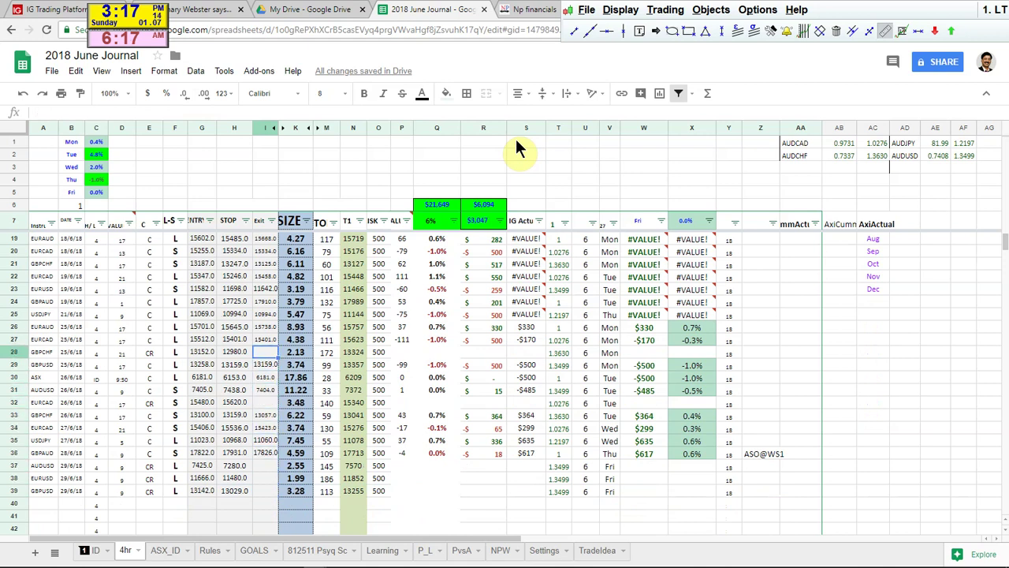
Step: Examine the GBPCHF trade's details across row 28, from its instrument back to the empty exit cell
key("Left")
key("Home")
key("Right")
key("Right")
key("Right")
key("Right")
key("Right")
key("Right")
key("Right")
key("Right")
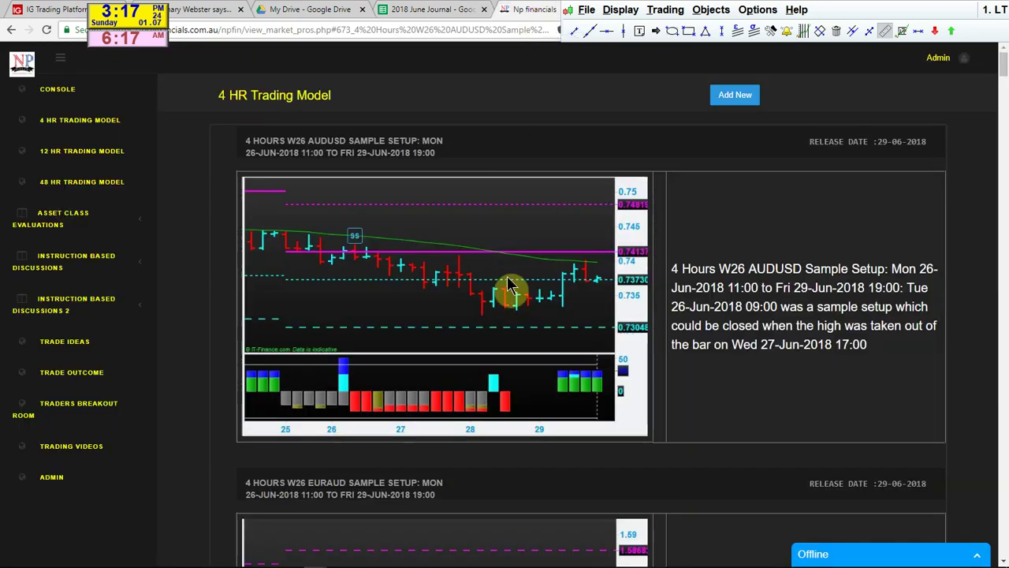
Step: Find the week 26 GBPCHF sample setup in the 4 HR Trading Model list and highlight its closure description
scroll(507, 371, "down", 12)
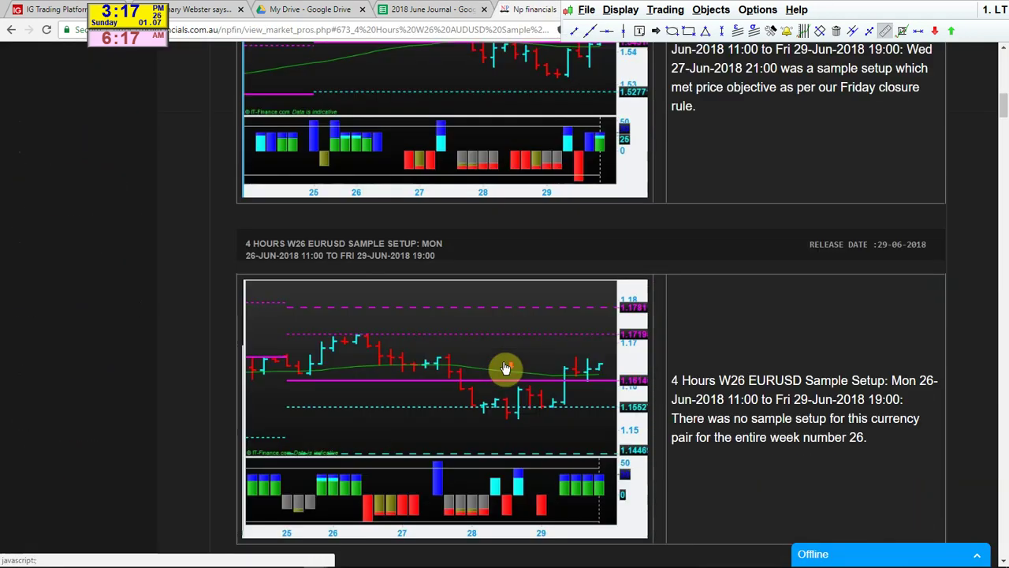
scroll(505, 368, "down", 6)
scroll(505, 368, "up", 18)
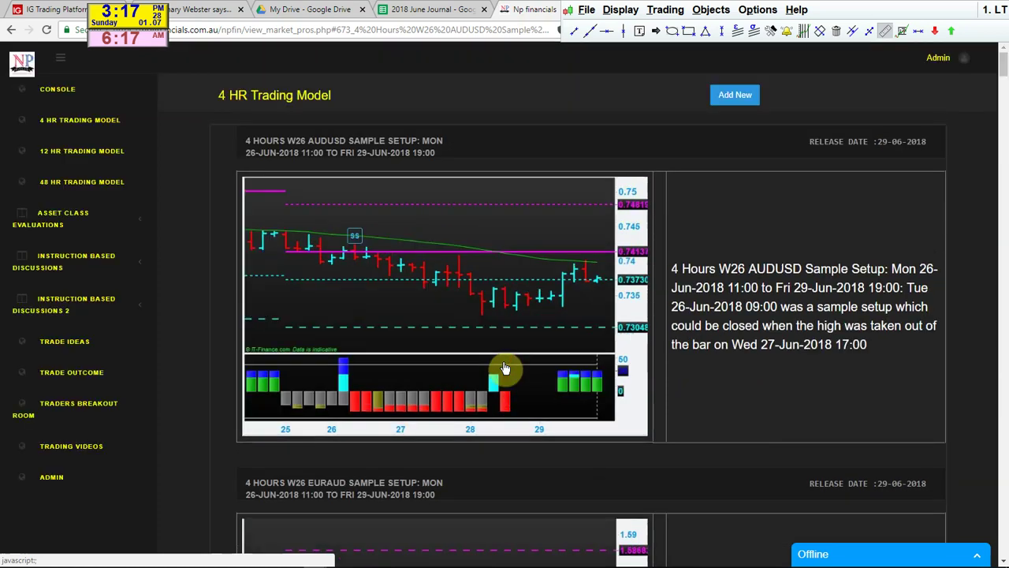
scroll(505, 368, "down", 17)
scroll(505, 368, "down", 7)
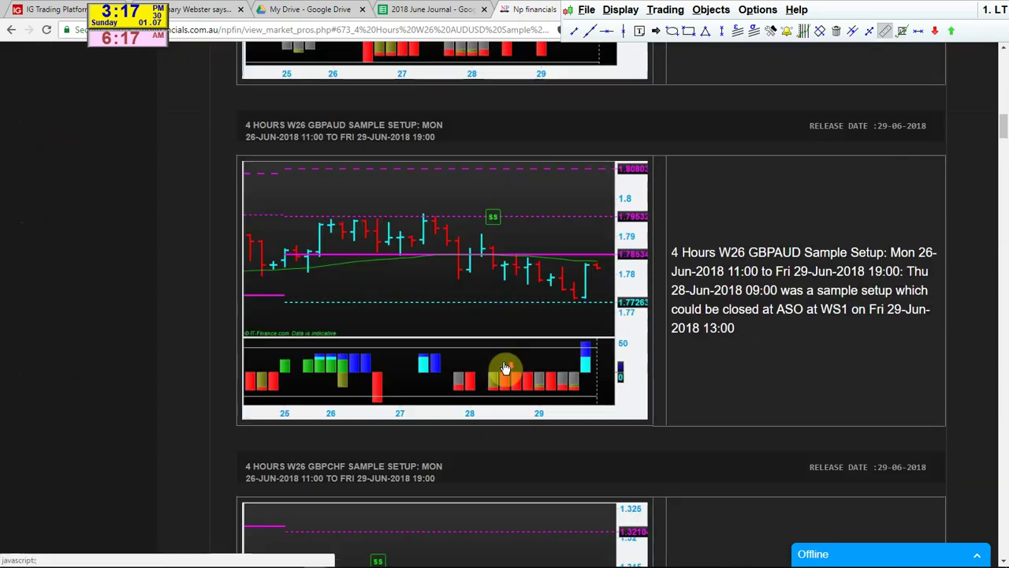
scroll(507, 371, "down", 9)
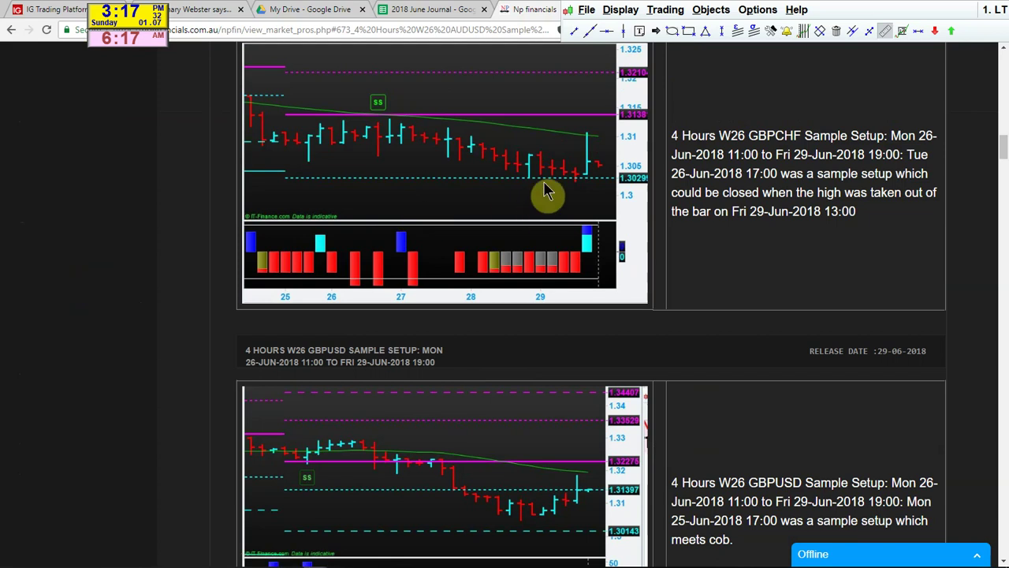
left_click_drag(770, 175, 812, 209)
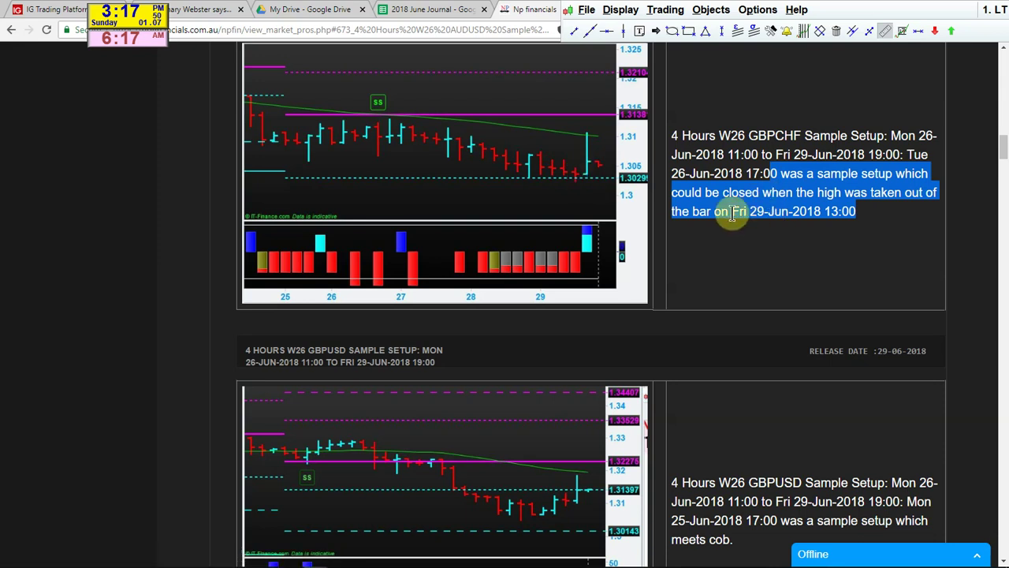
Step: Switch to the charting platform, load GBPCHF, enlarge the 4-hour chart and read the prices of the Fri 29-Jun-2018 13:00 bar
left_click(851, 15)
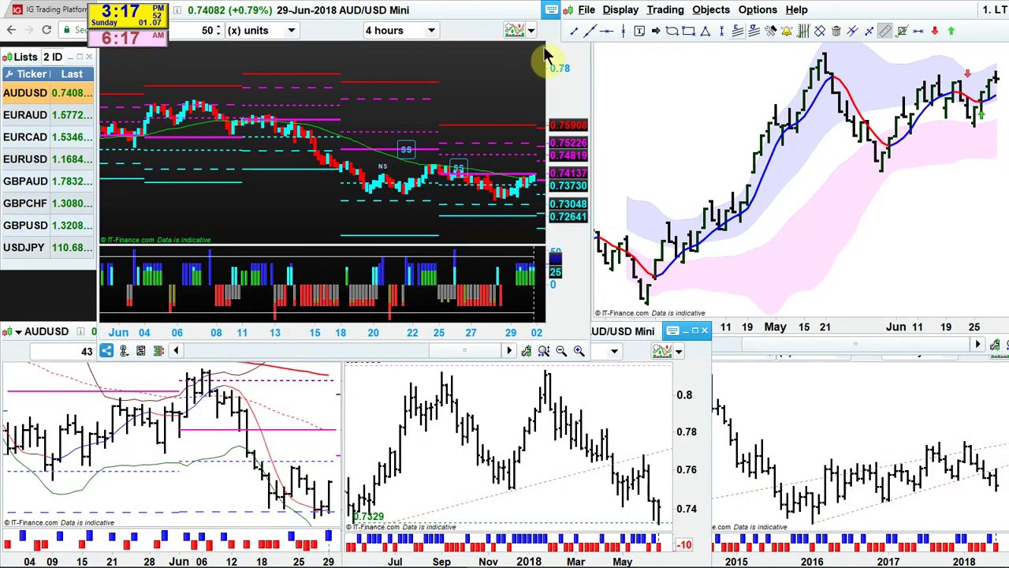
left_click(36, 202)
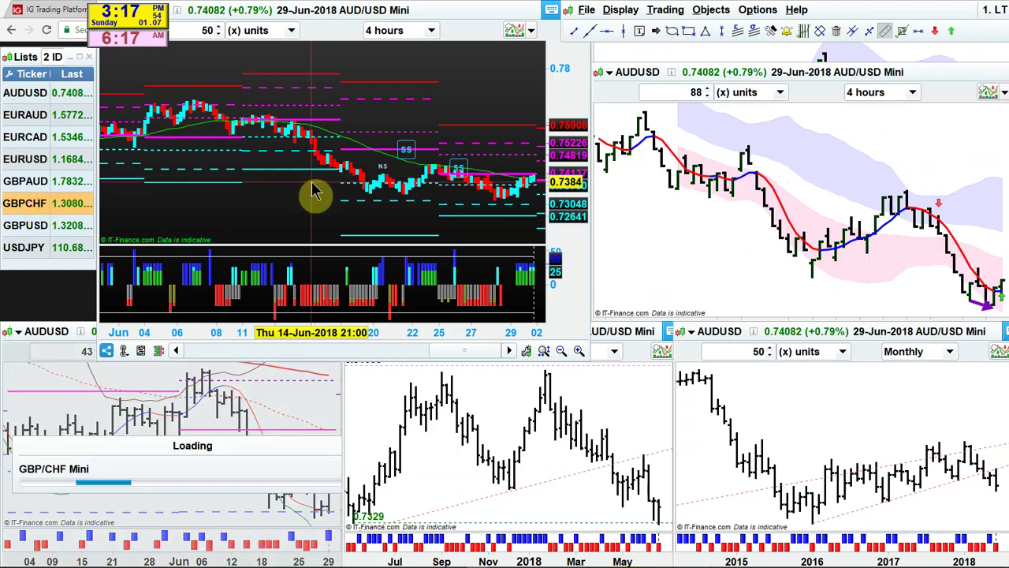
scroll(316, 189, "up", 2)
scroll(316, 190, "up", 2)
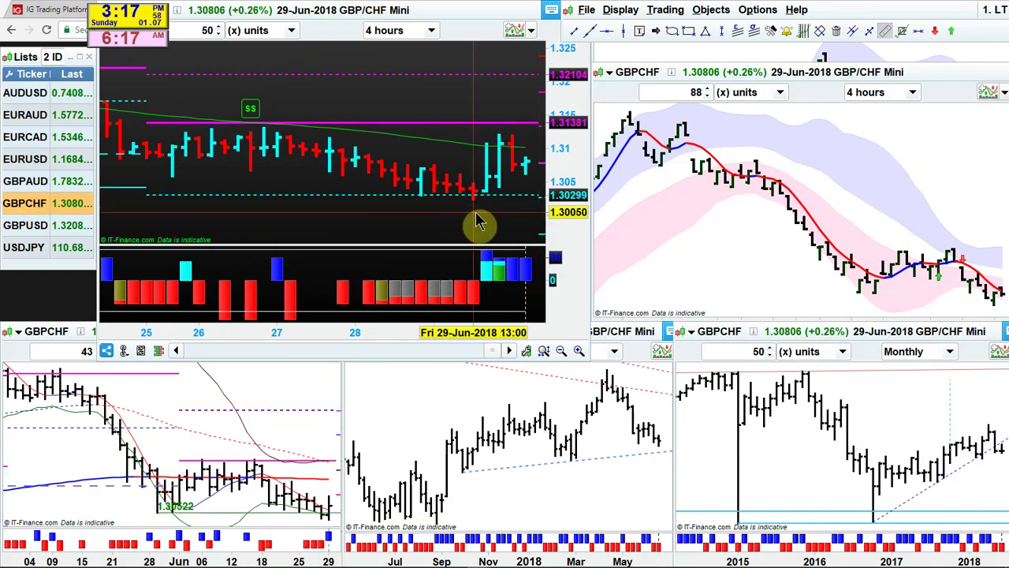
mouse_move(477, 223)
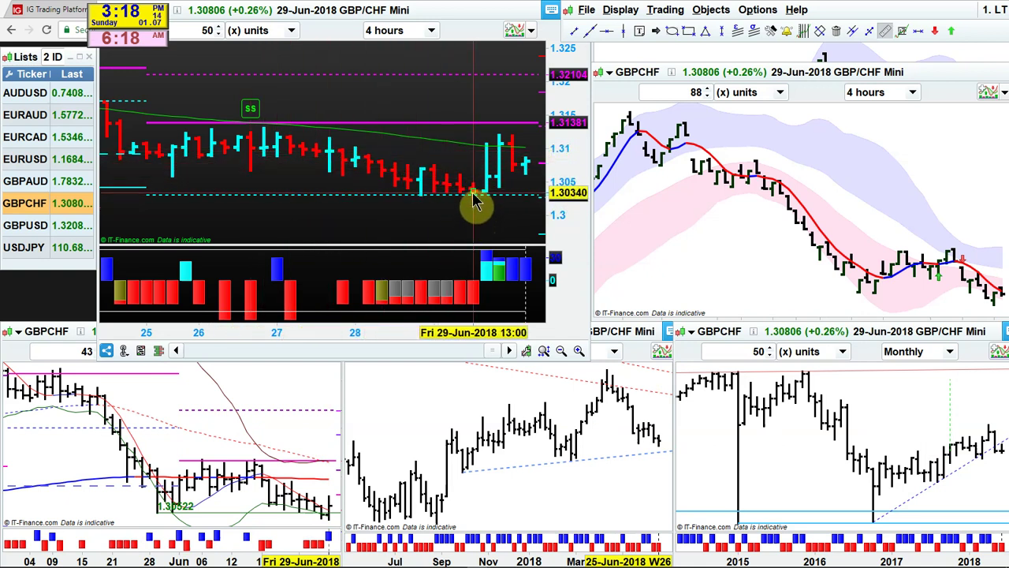
mouse_move(475, 201)
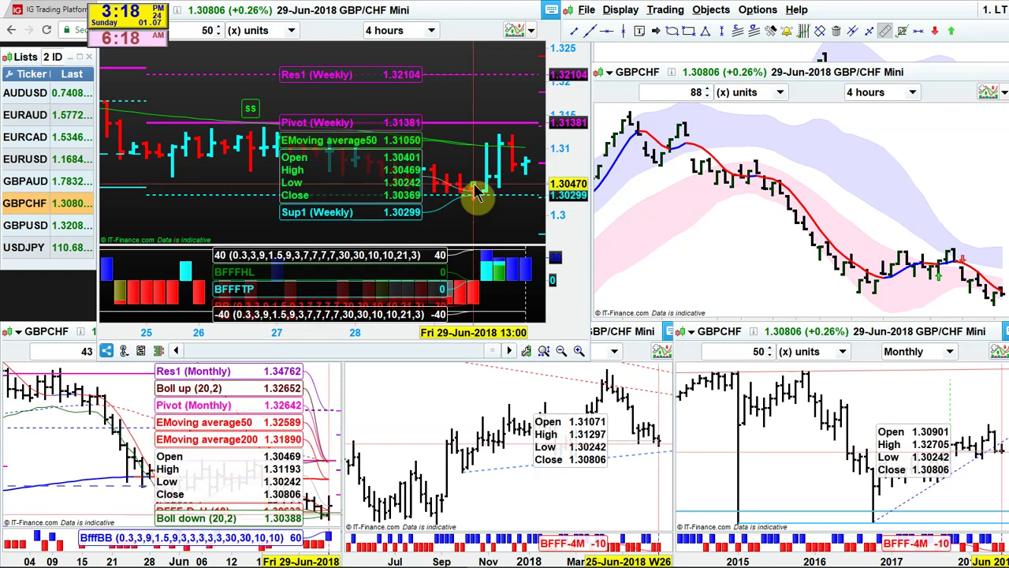
Step: Switch back to the 2018 June Journal and enter 13057 as the GBPCHF trade's exit price in I28
left_click(39, 11)
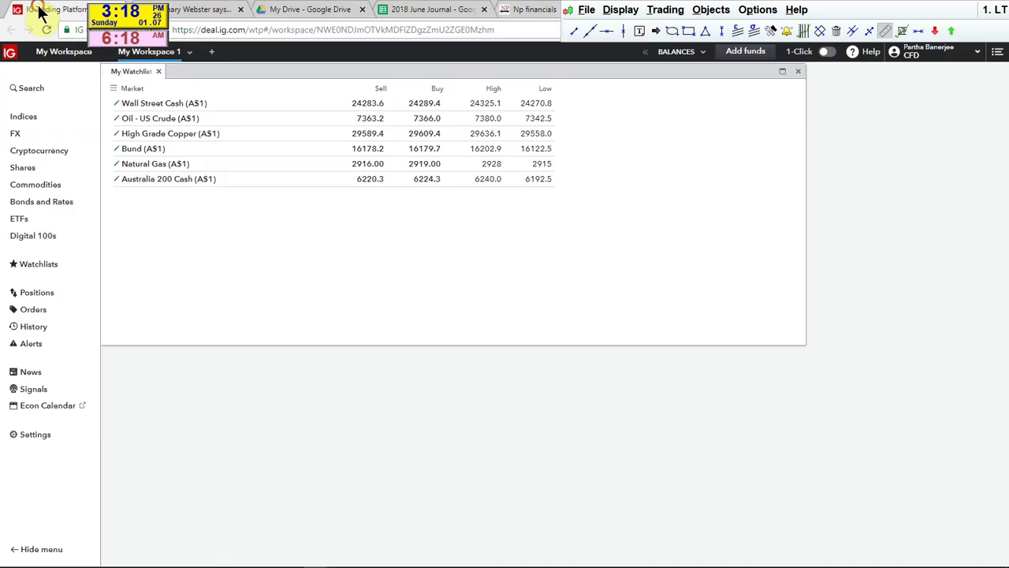
left_click(429, 12)
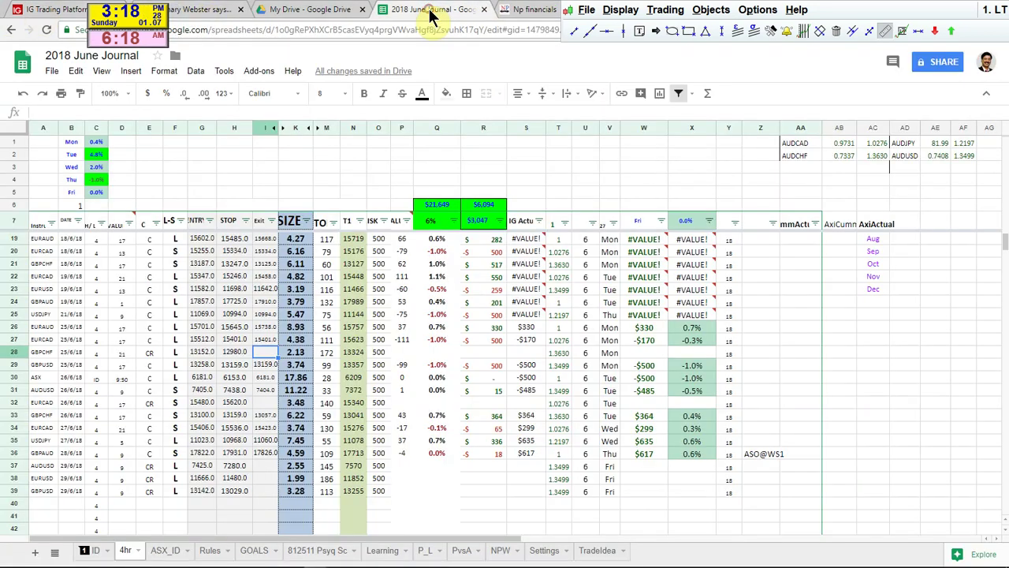
type("1")
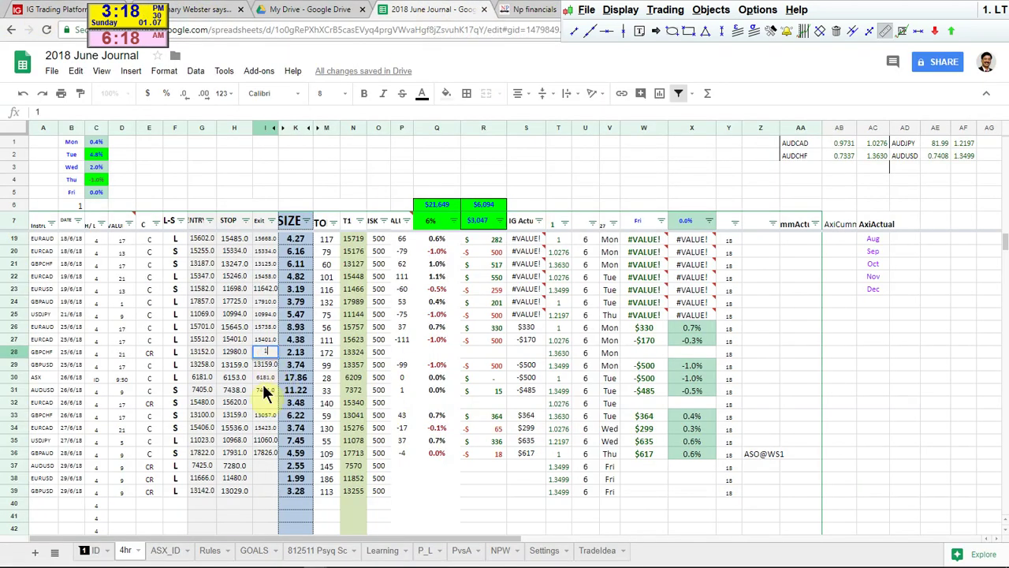
type("3057")
key("Return")
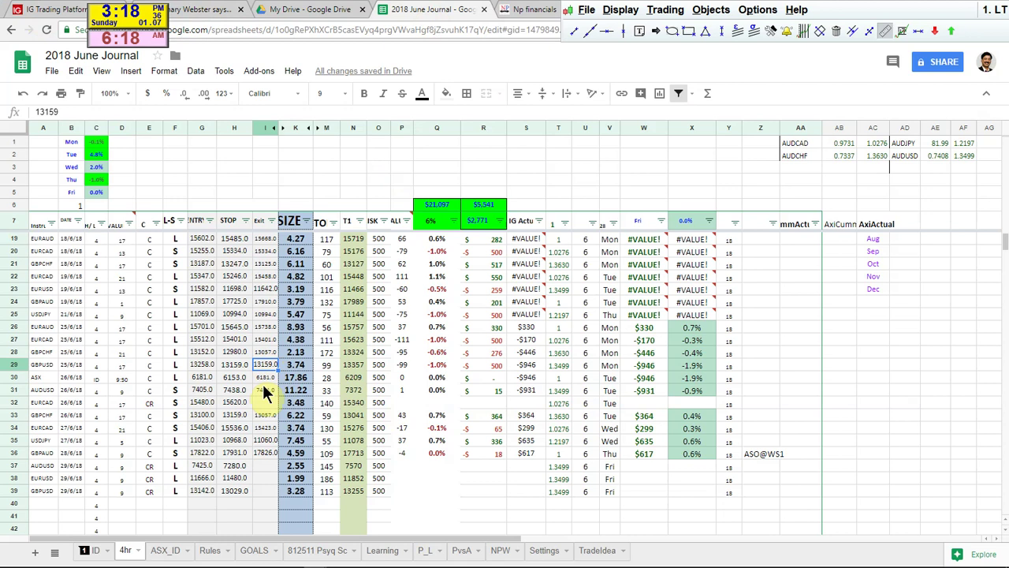
Step: Change the direction of the 25/6/18 GBPCHF trade in F28 to short (S)
key("Up")
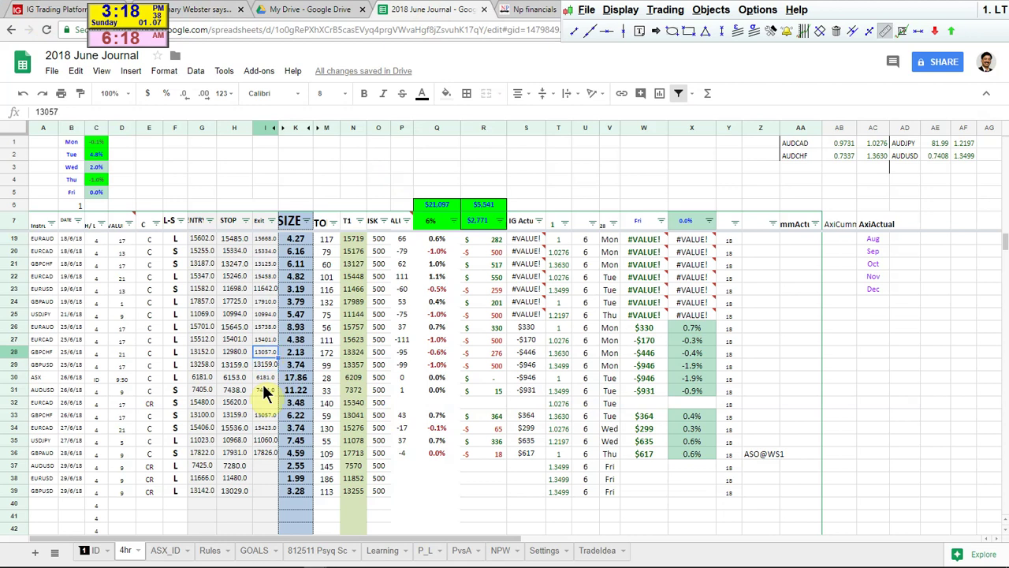
key("Left")
key("Left")
key("Left")
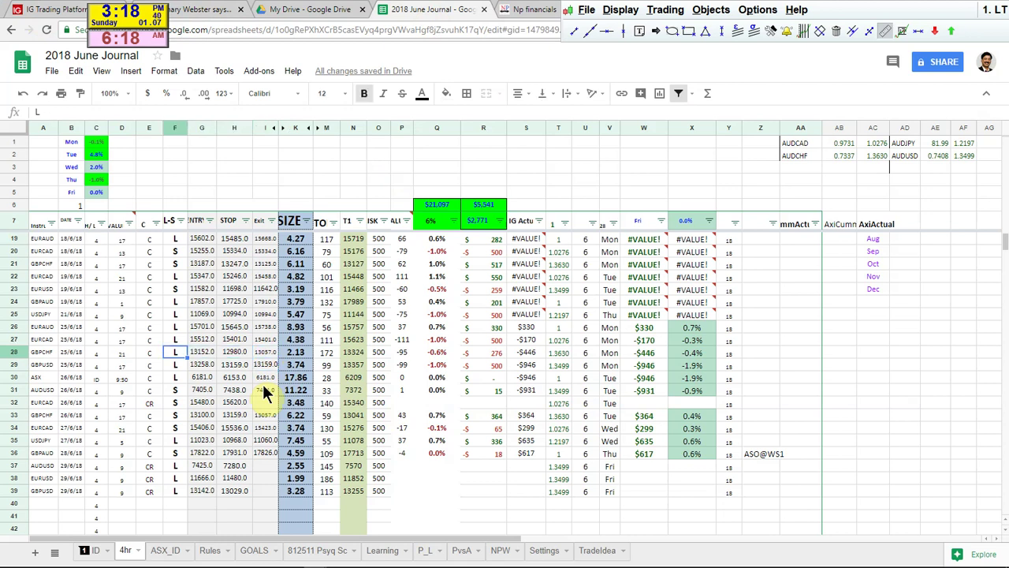
type("s")
key("Right")
Step: Go to the empty exit price cell of the 26/6/18 EURCAD trade, I32
key("Right")
key("Right")
key("Down")
key("Down")
key("Down")
key("Down")
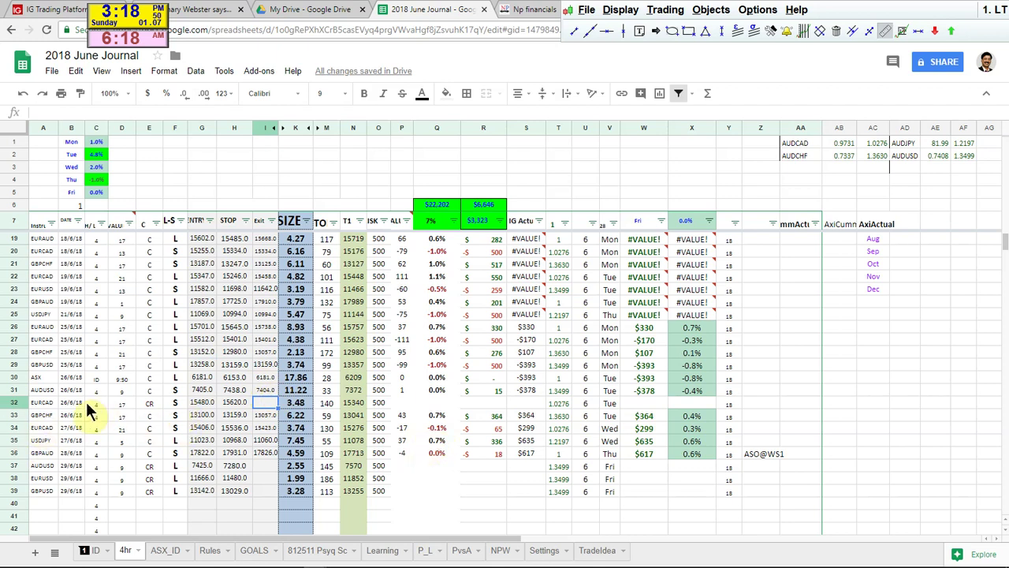
Step: Switch to the Np financials 4 HR Trading Model page and look up the week 26 EURCAD sample setup
left_click(520, 10)
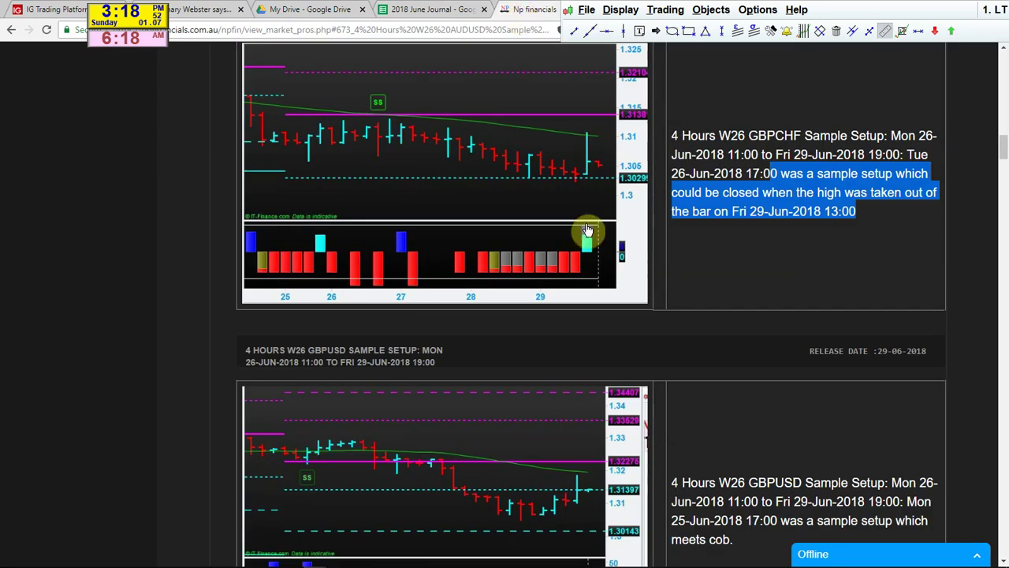
scroll(595, 269, "up", 6)
scroll(596, 270, "up", 10)
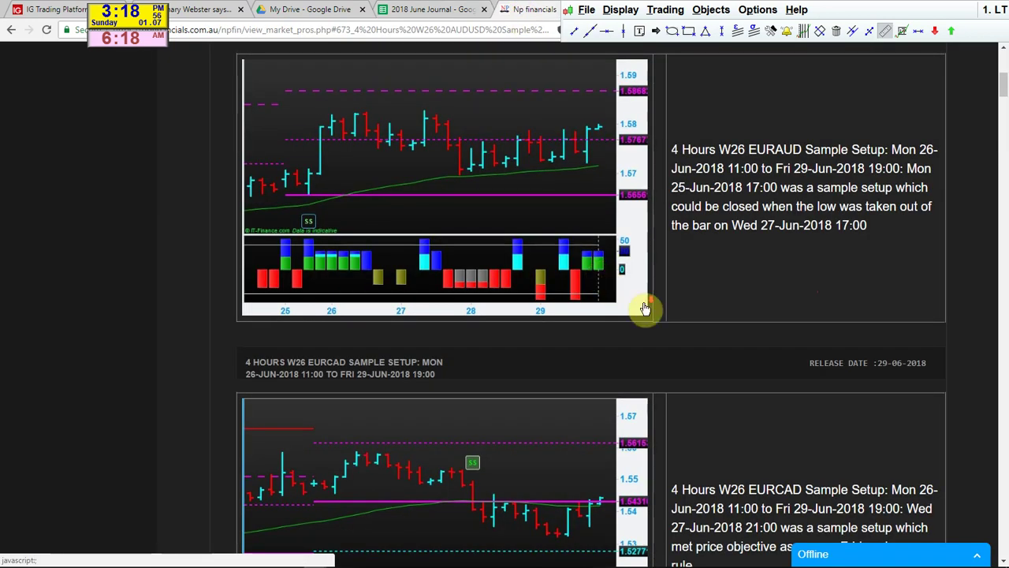
scroll(651, 304, "down", 6)
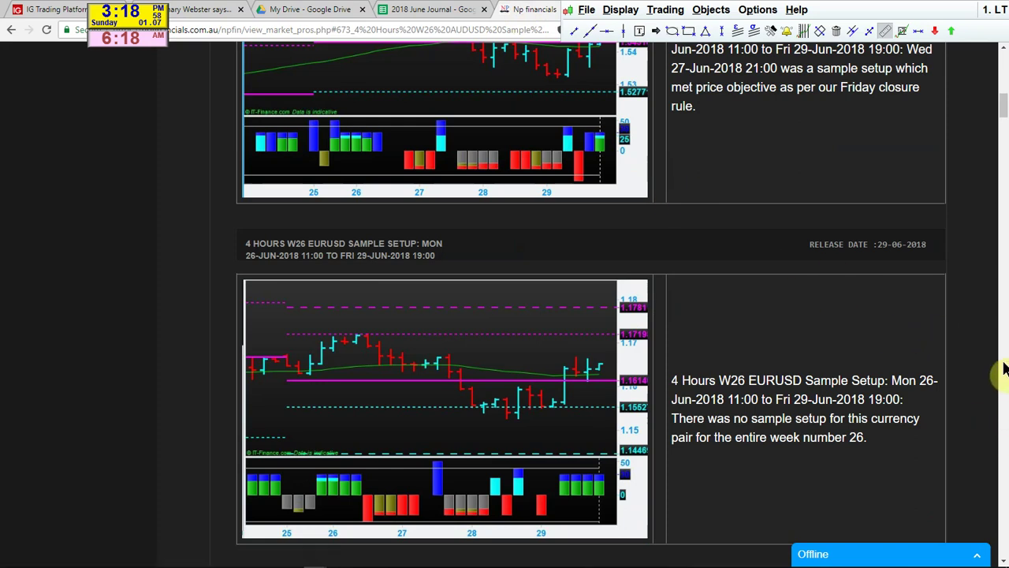
scroll(1001, 75, "up", 3)
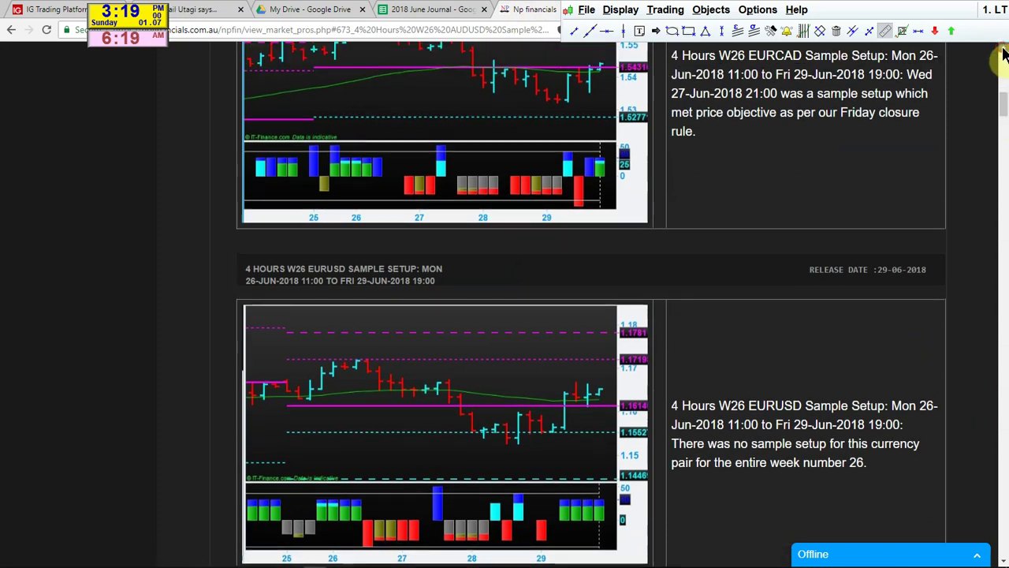
scroll(535, 172, "up", 1)
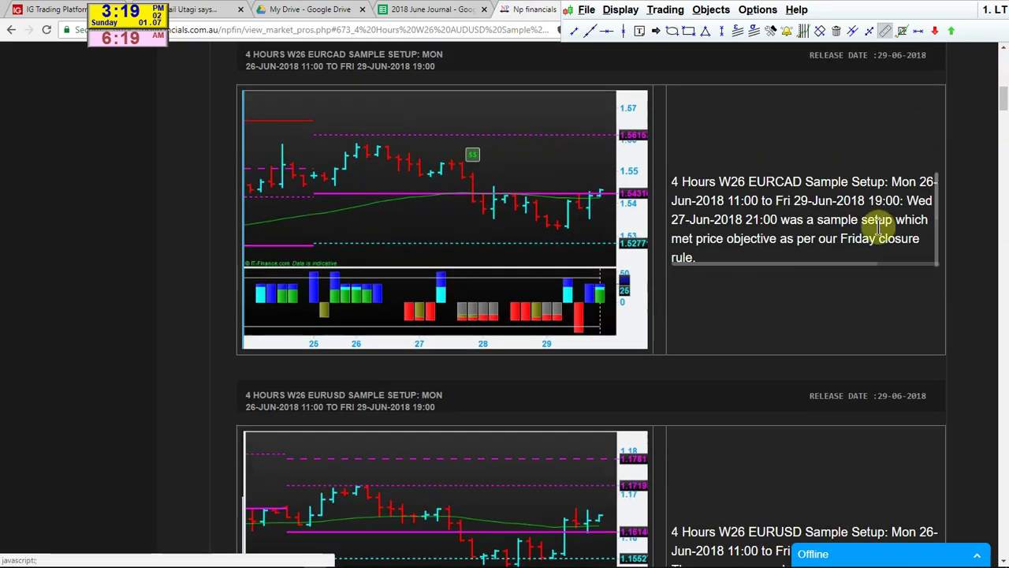
Step: Check the EURCAD sample setup's Friday closure rule, switch to the charts and read the EURCAD 4-hour bar of Fri 29-Jun-2018 17:00
left_click_drag(750, 238, 890, 245)
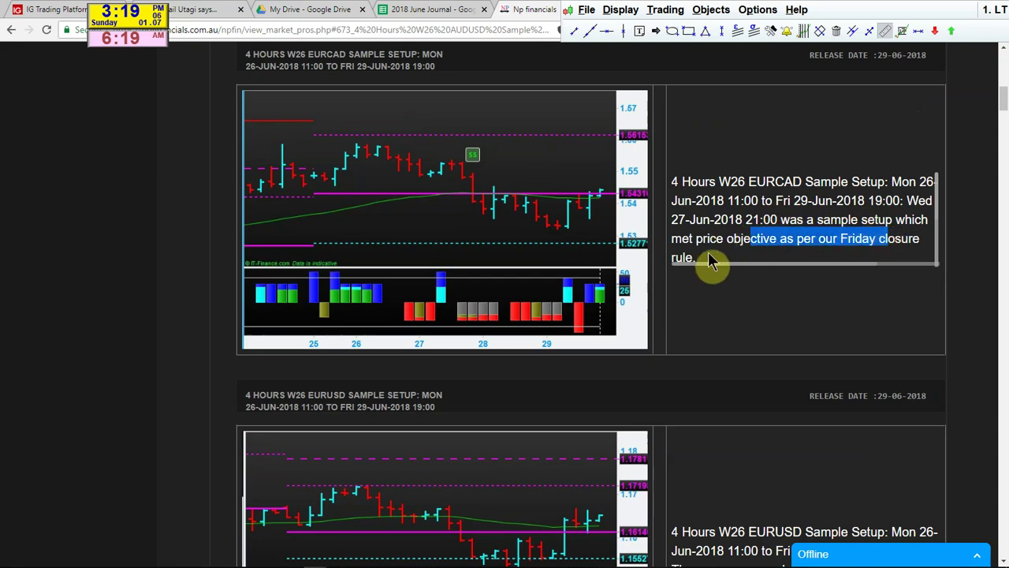
left_click(858, 19)
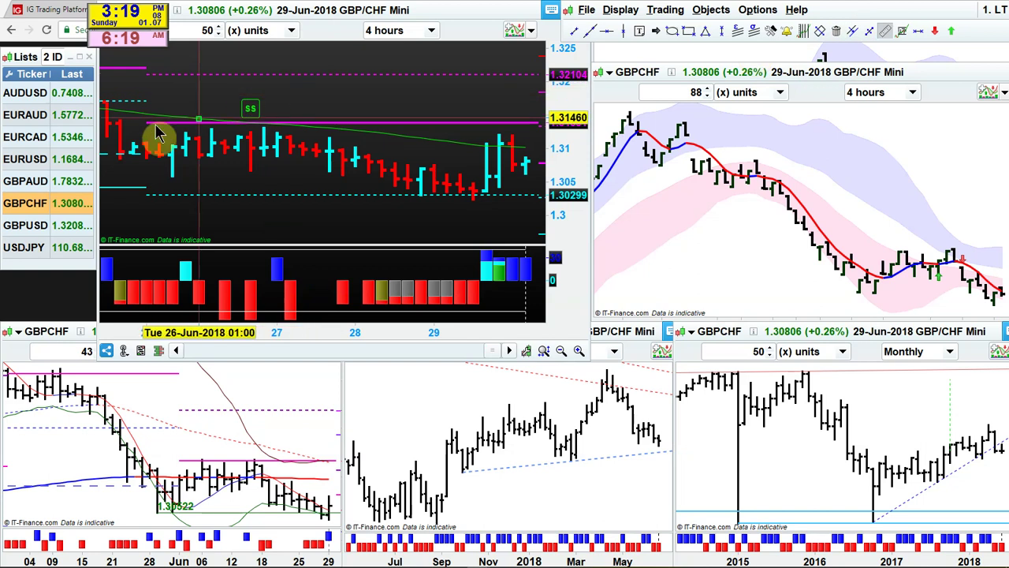
left_click(47, 138)
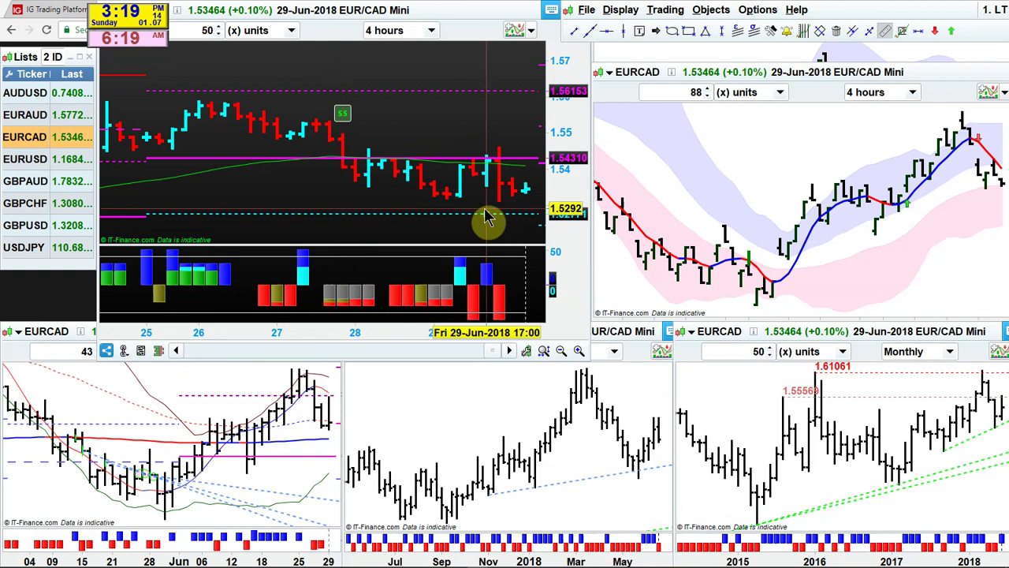
left_click(488, 219)
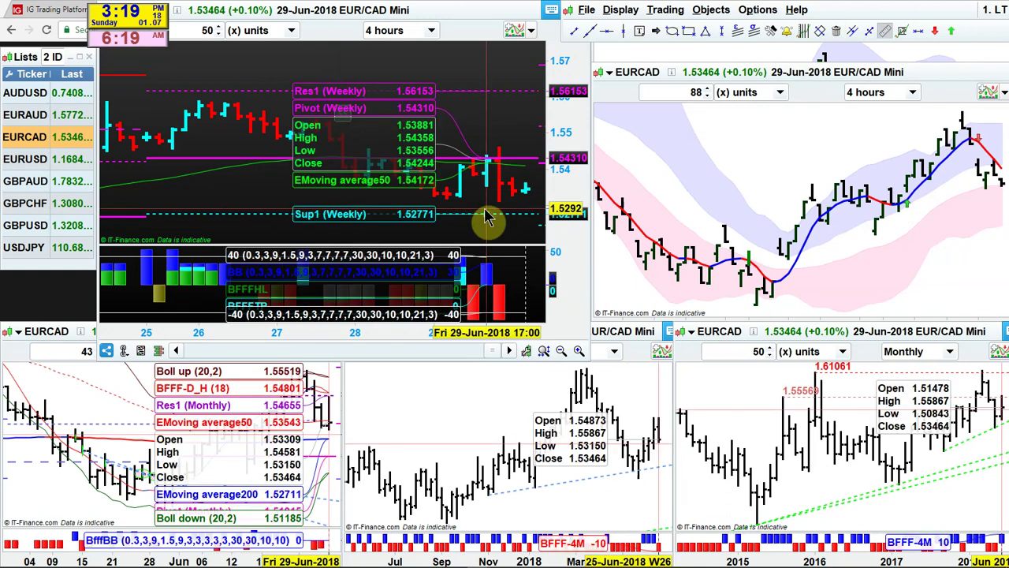
Step: Return to the 2018 June Journal, enter 15424 as the 26/6/18 EURCAD trade's exit price in I32, and go to I37
left_click(524, 10)
left_click_drag(447, 12, 103, 17)
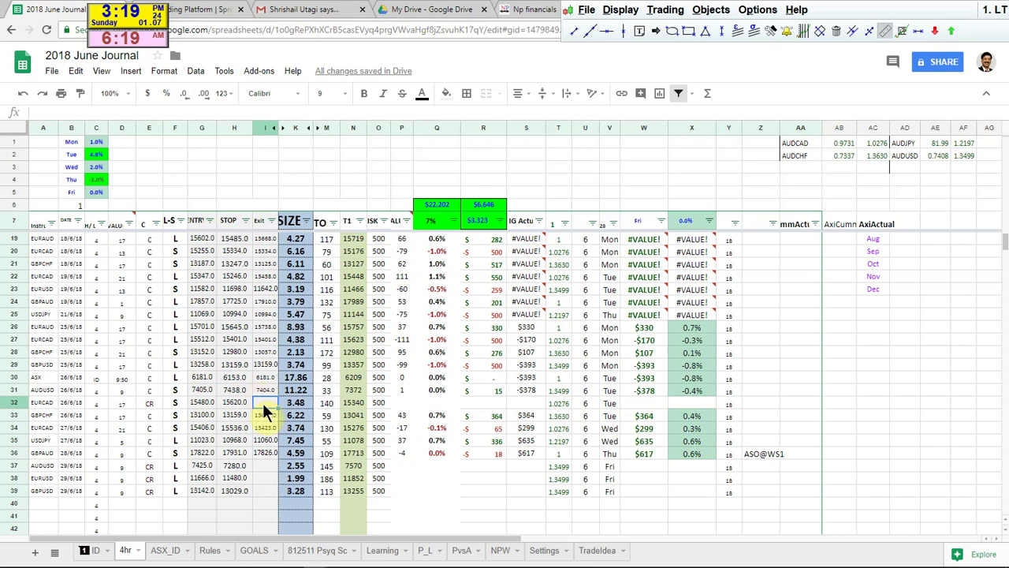
type("15424")
key("Return")
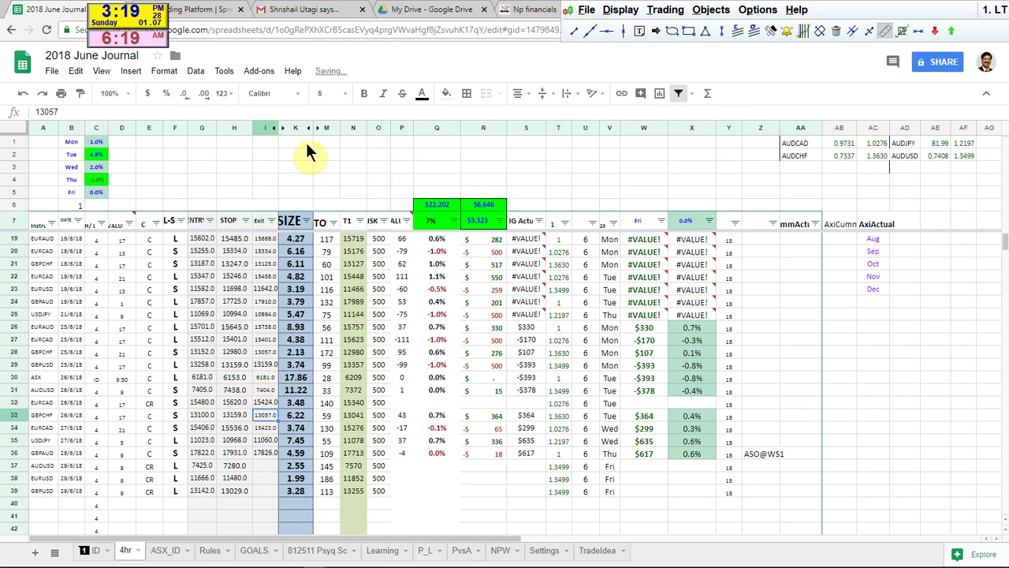
key("Down")
key("Down")
key("Down")
key("Down")
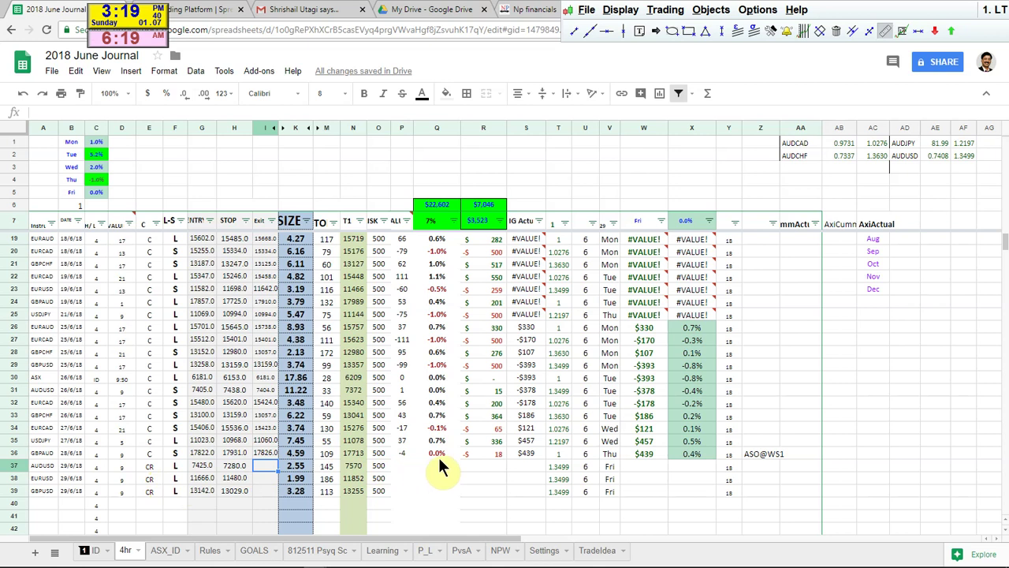
Step: Review the journal's monthly percentage and dollar totals in Q7 and R7 against the June trade list and the risk column
left_click(436, 220)
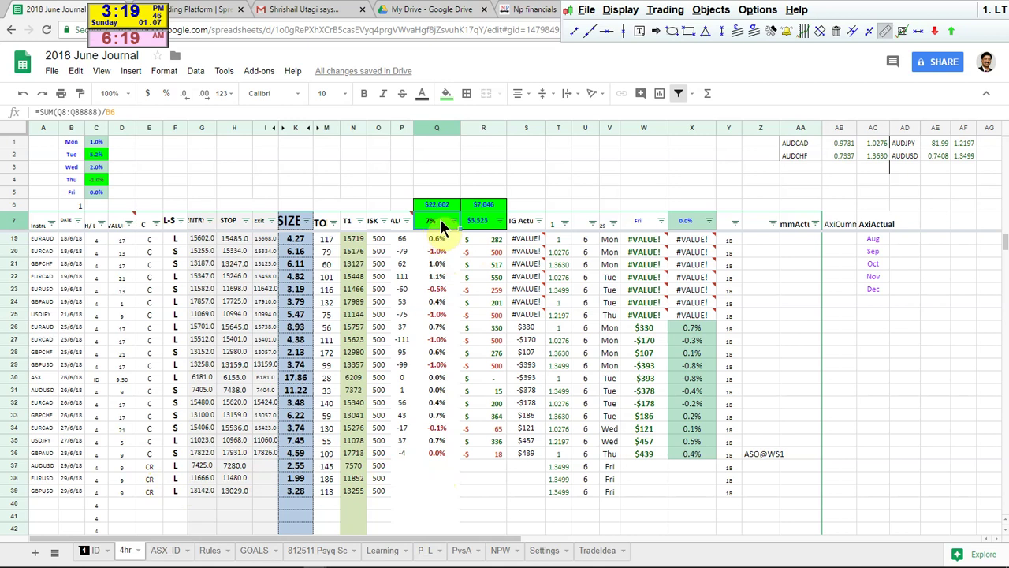
scroll(382, 347, "up", 4)
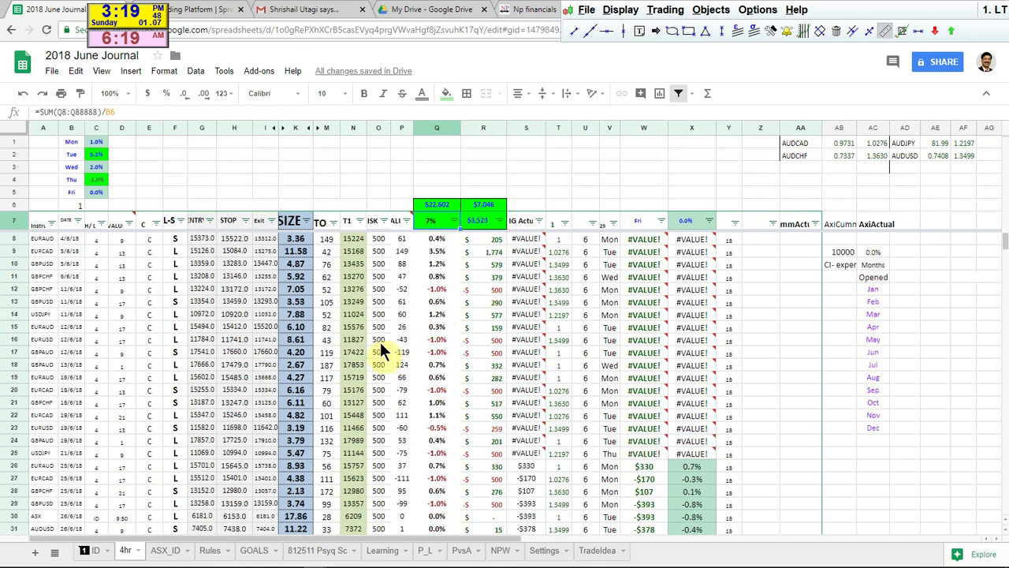
left_click_drag(41, 238, 107, 500)
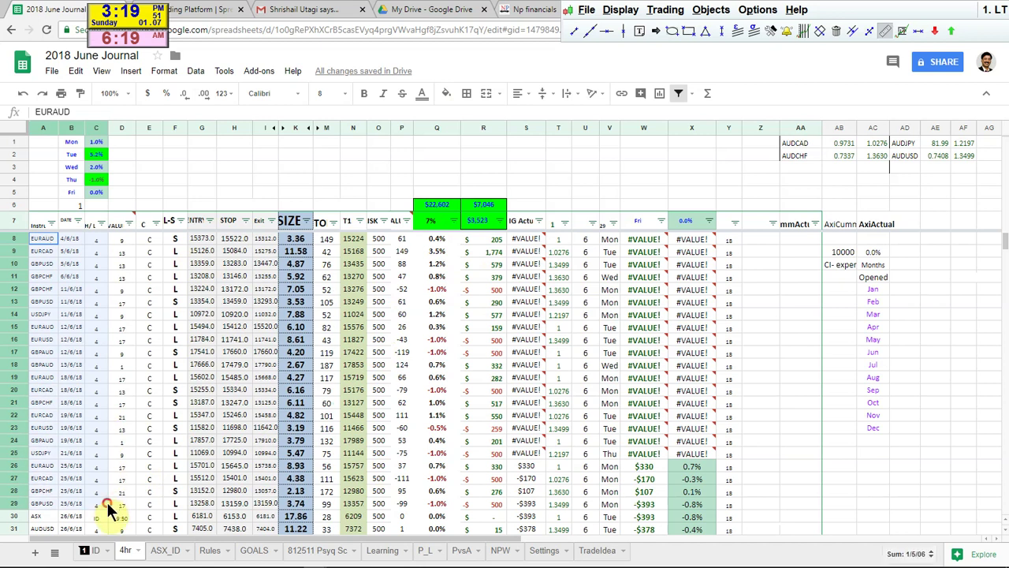
left_click(442, 221)
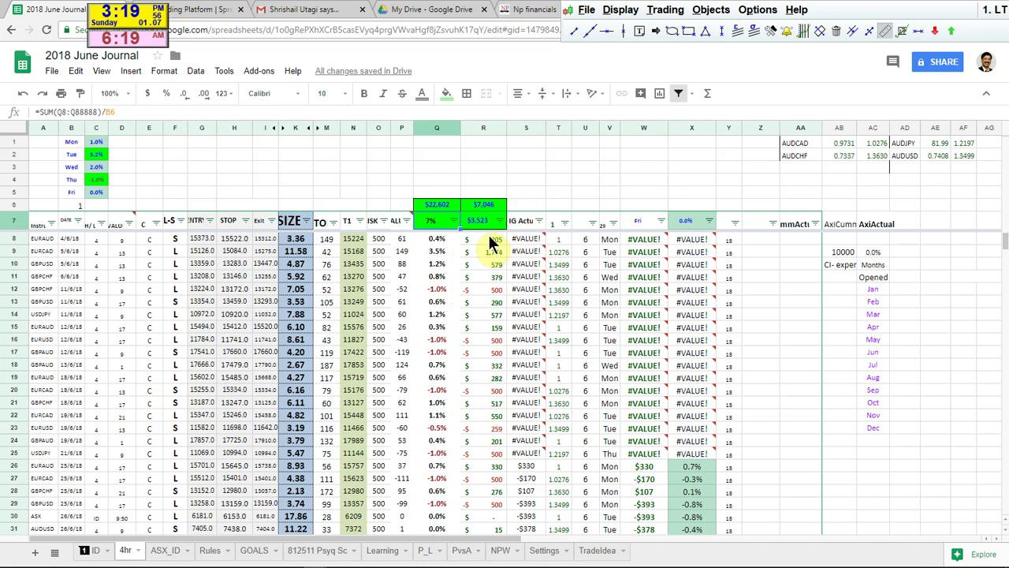
left_click_drag(378, 239, 378, 391)
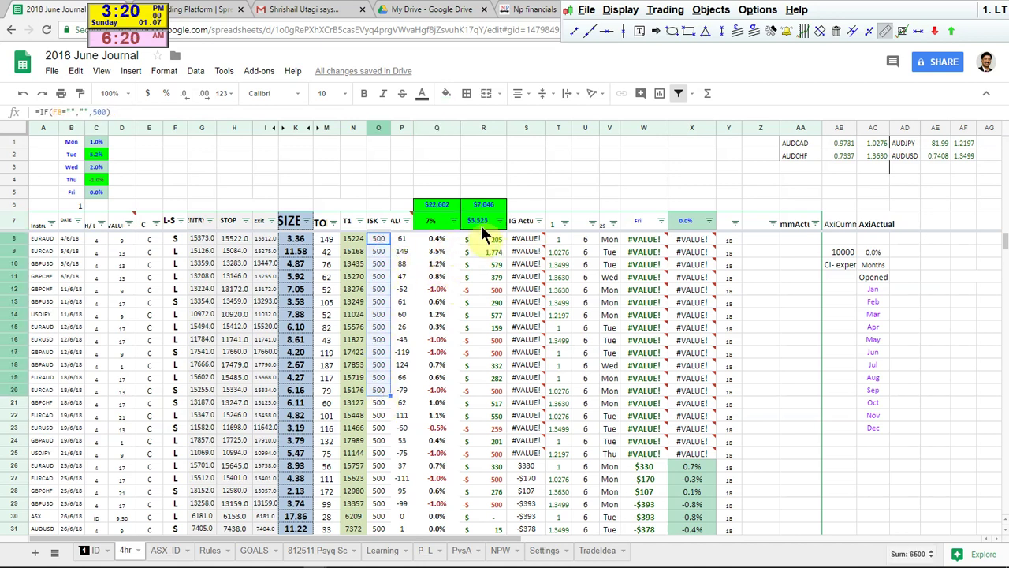
left_click(377, 238)
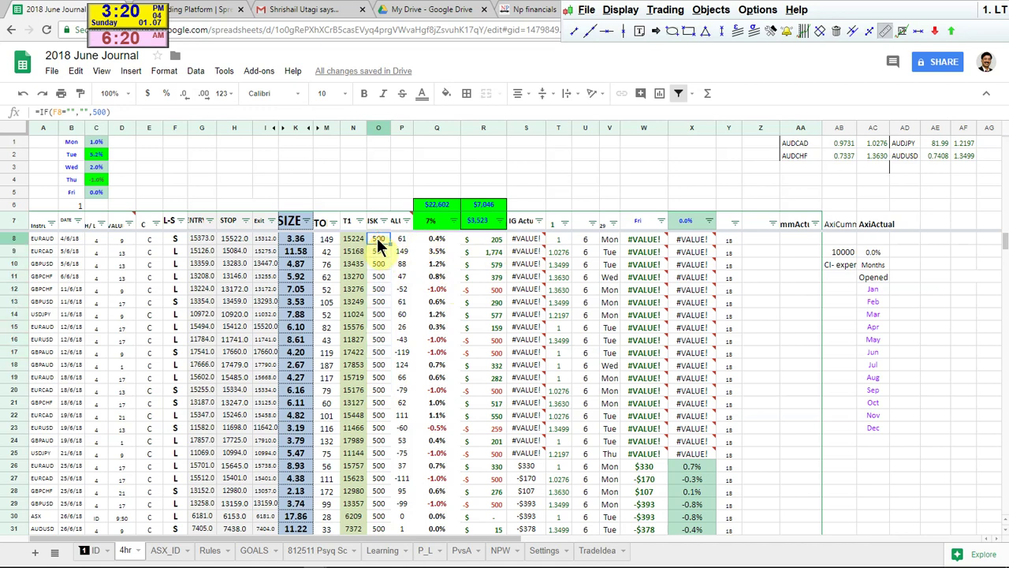
left_click(486, 227)
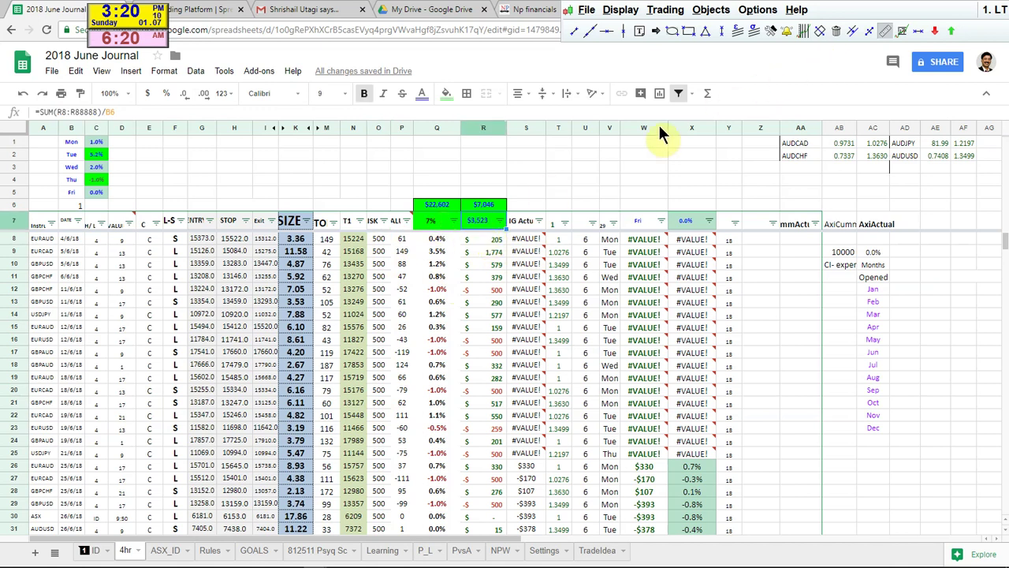
Step: Switch to the charts to examine the 27-Jun-2018 21:00 EURCAD setup, and return to the journal's percentage total in Q7
left_click(875, 15)
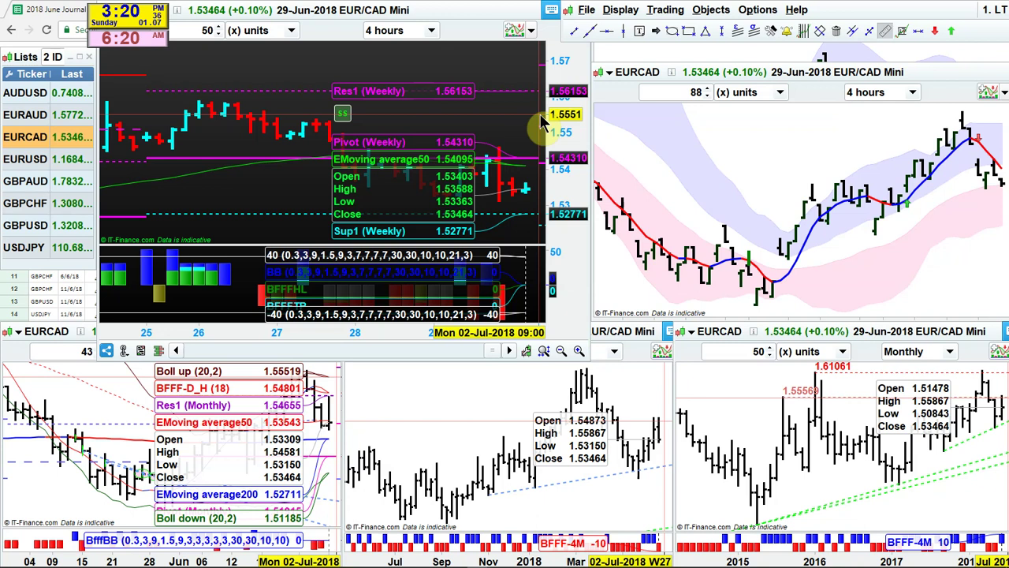
left_click_drag(542, 123, 521, 142)
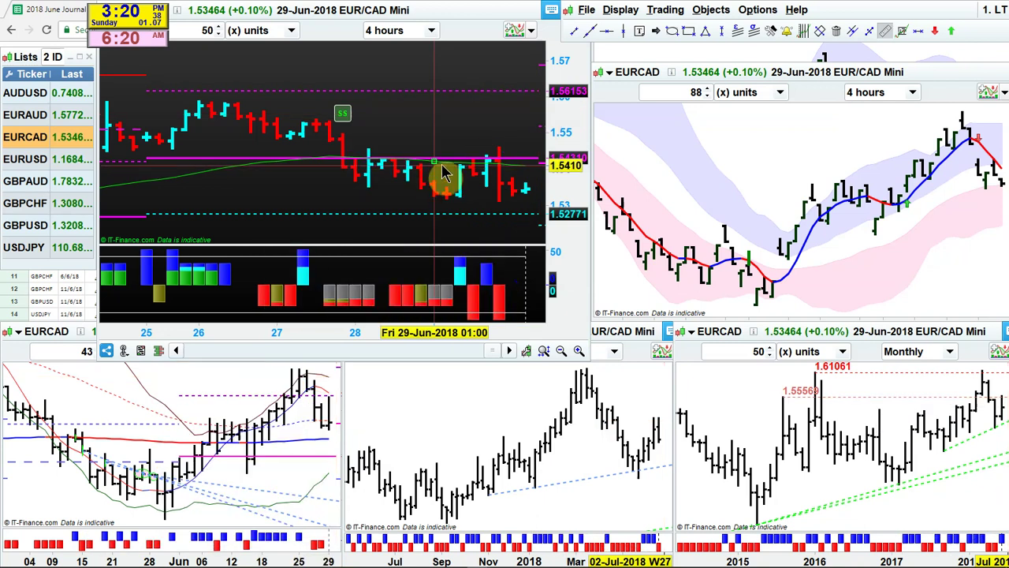
scroll(381, 214, "up", 3)
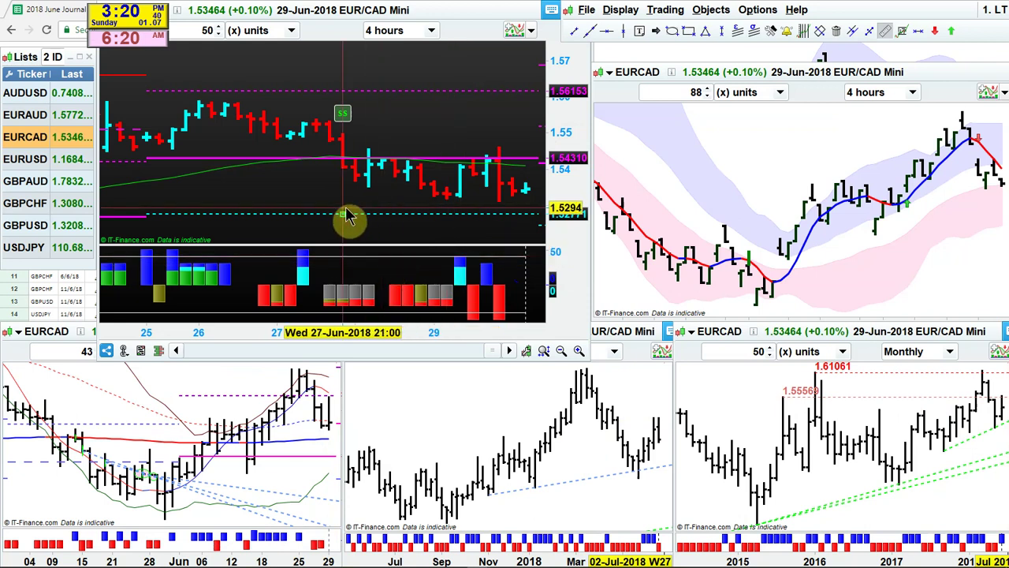
scroll(360, 206, "up", 2)
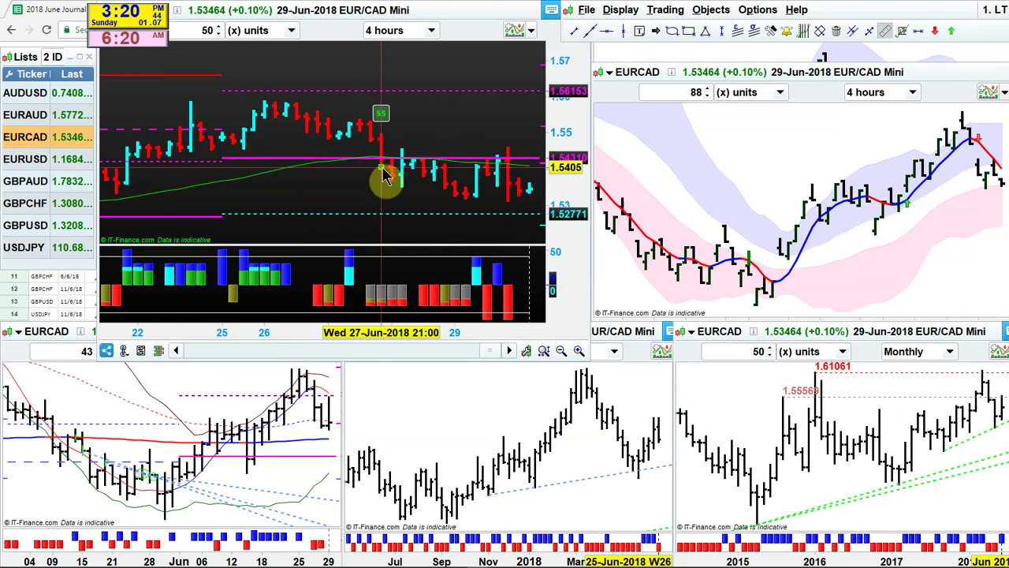
mouse_move(328, 178)
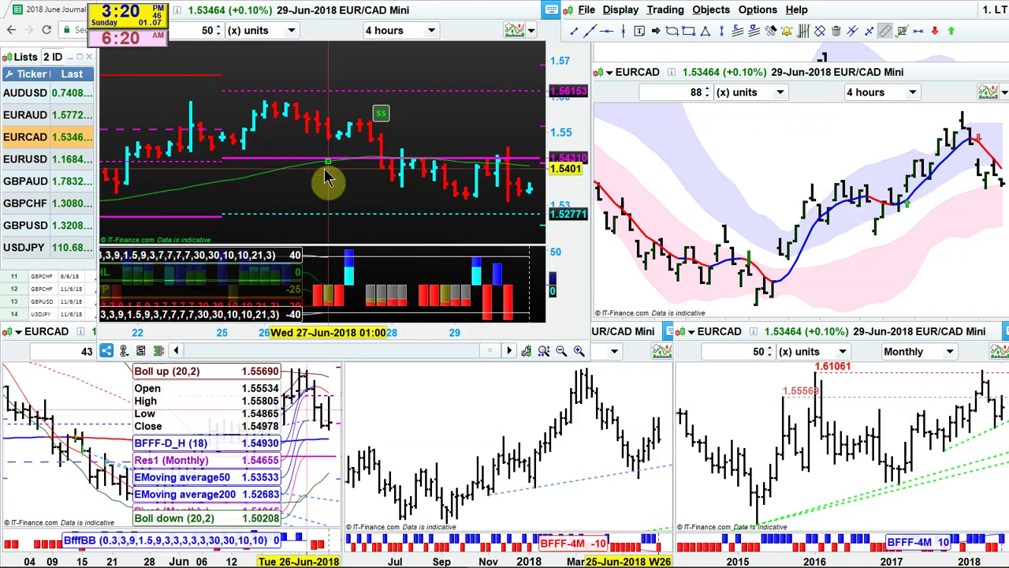
left_click(59, 9)
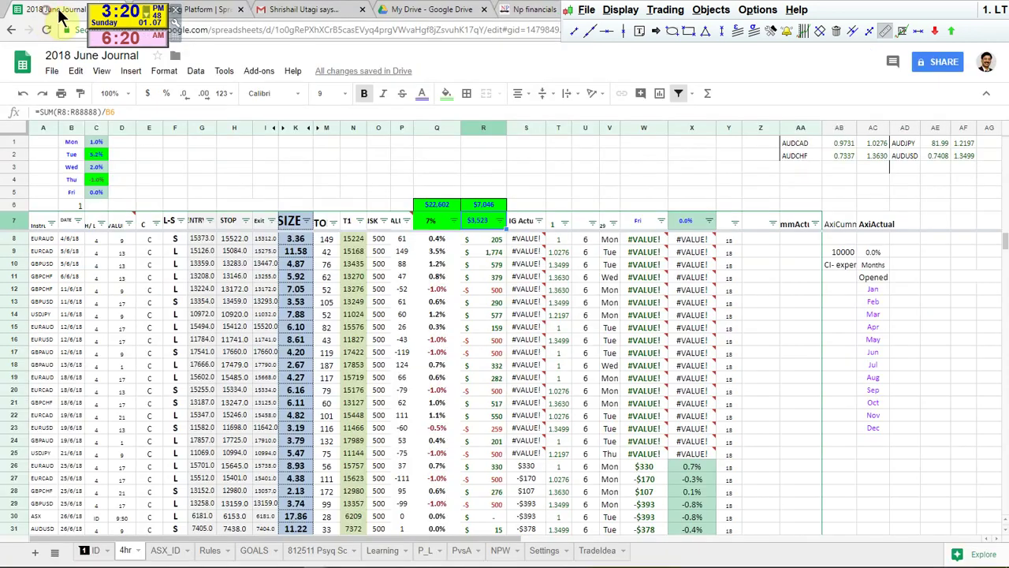
left_click(439, 224)
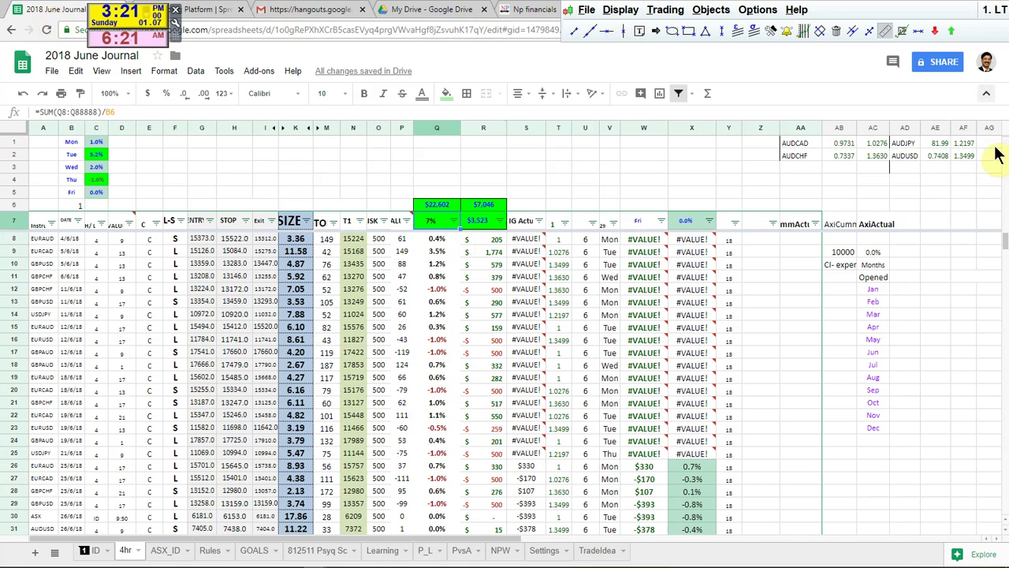
Step: Switch to the charts, load GBPCHF, maximize its 4-hour chart and examine the Fri 29-Jun-2018 bars near the first weekly support
left_click(861, 22)
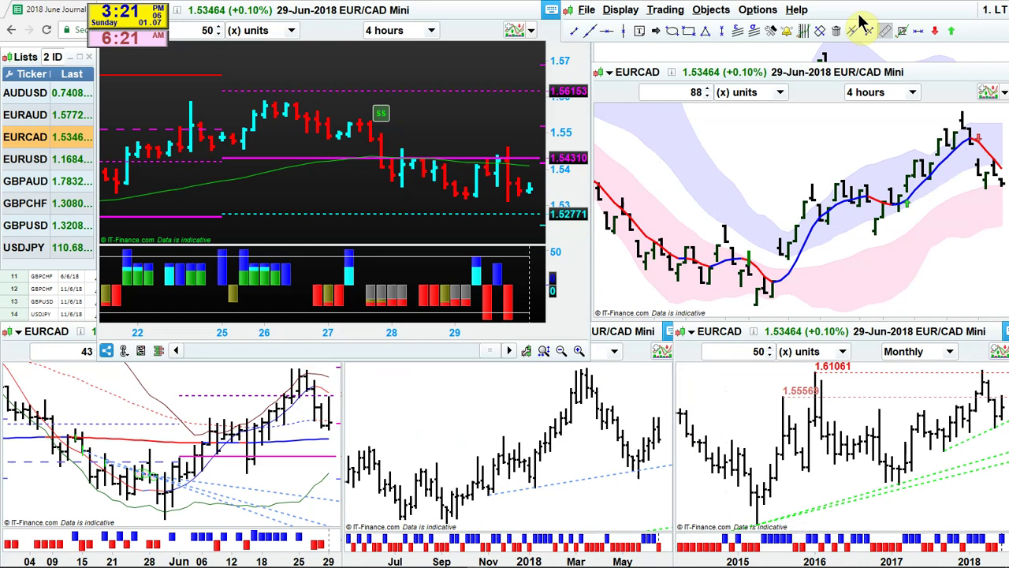
left_click(28, 209)
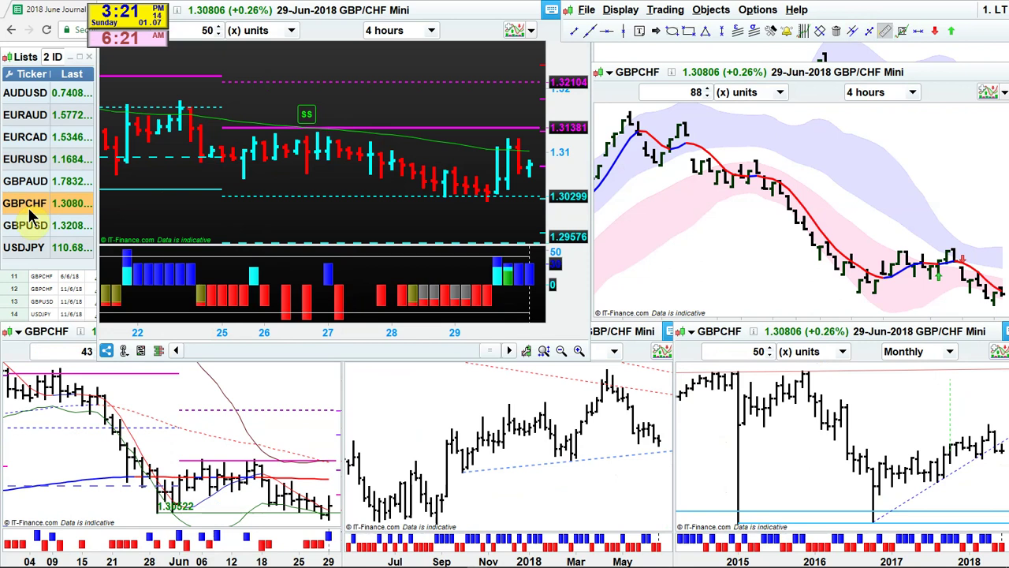
double_click(485, 16)
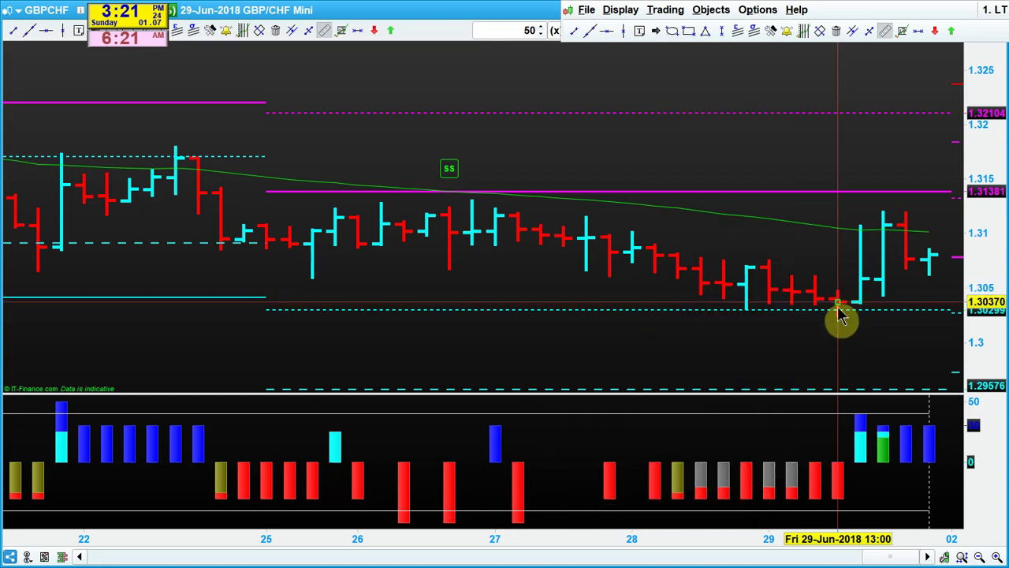
mouse_move(842, 302)
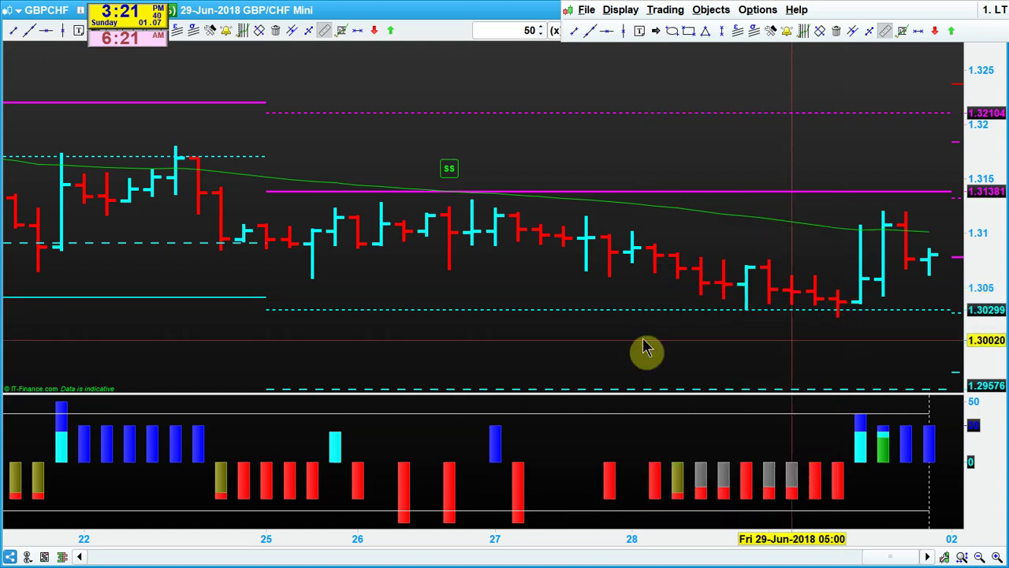
Step: Draw ellipses on the GBPCHF 4-hour chart around the 19 June bars at the first weekly support and the 20 June bars at the second
scroll(643, 347, "down", 4)
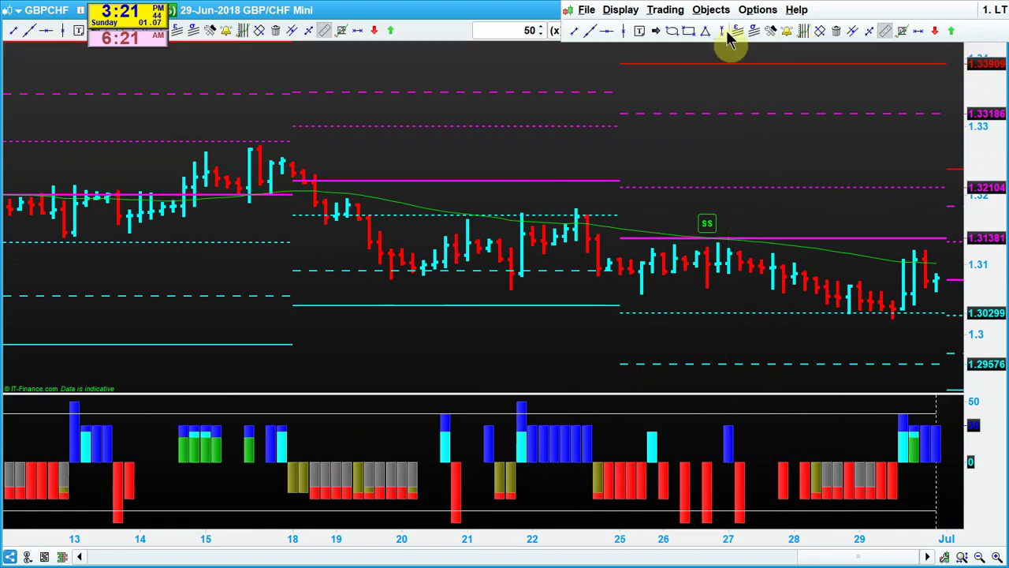
mouse_move(297, 208)
left_mouse_down()
mouse_move(342, 218)
mouse_move(368, 239)
left_mouse_up()
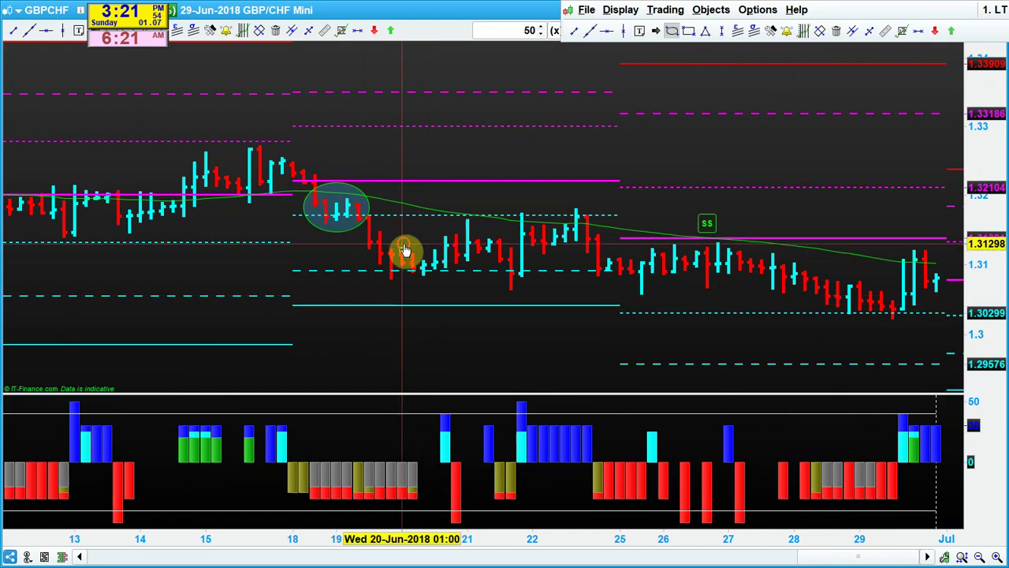
left_click_drag(401, 254, 449, 298)
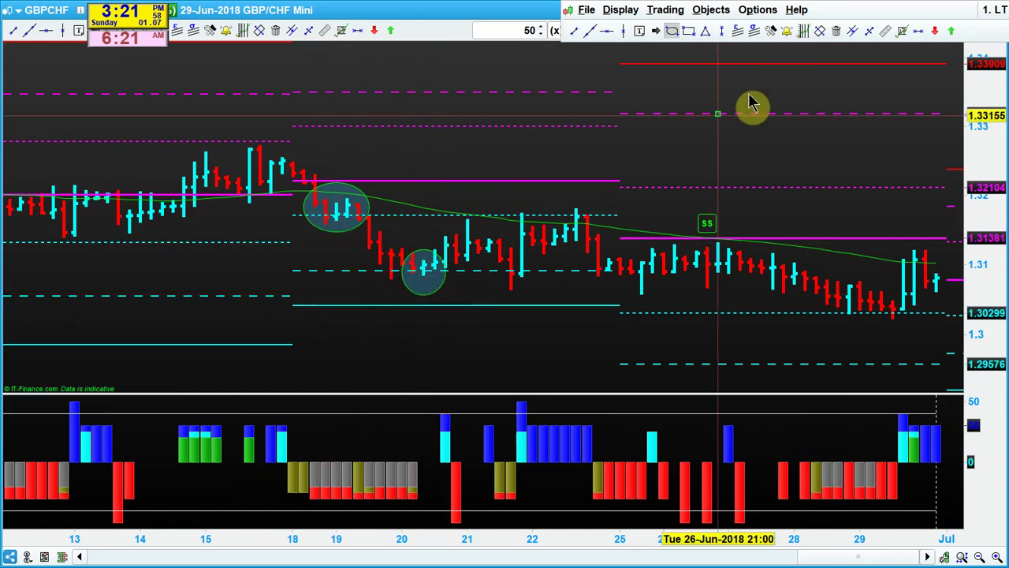
Step: Measure the GBPCHF price move from the Mon 18-Jun-2018 13:00 bar to the Wed 20-Jun-2018 09:00 bar
left_click(887, 32)
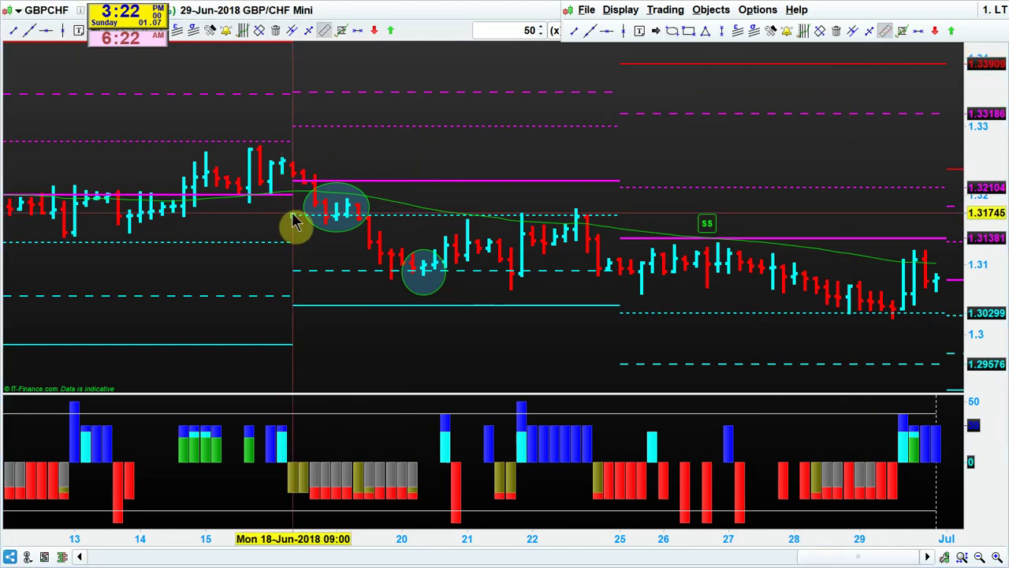
left_click(301, 188)
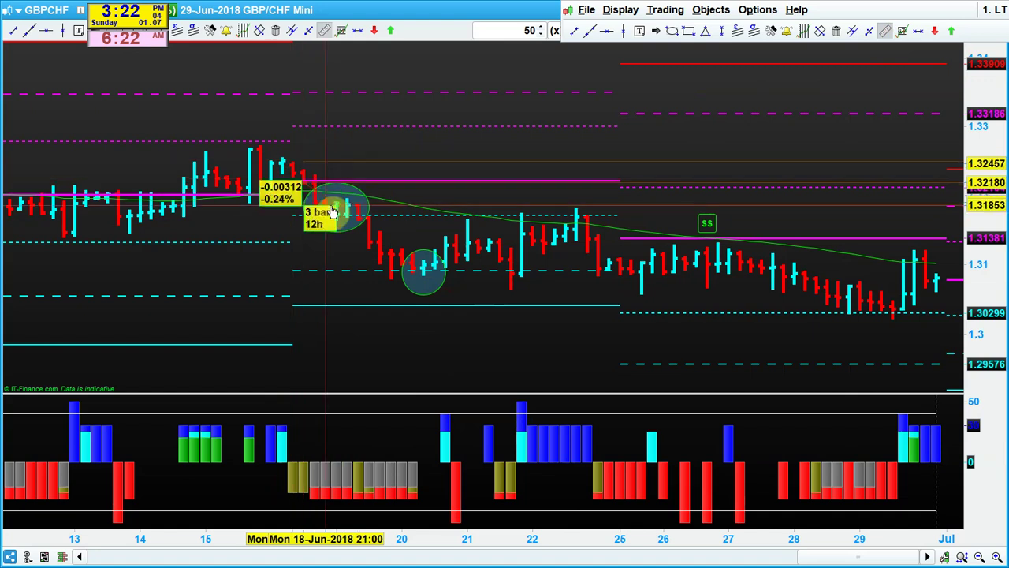
mouse_move(337, 220)
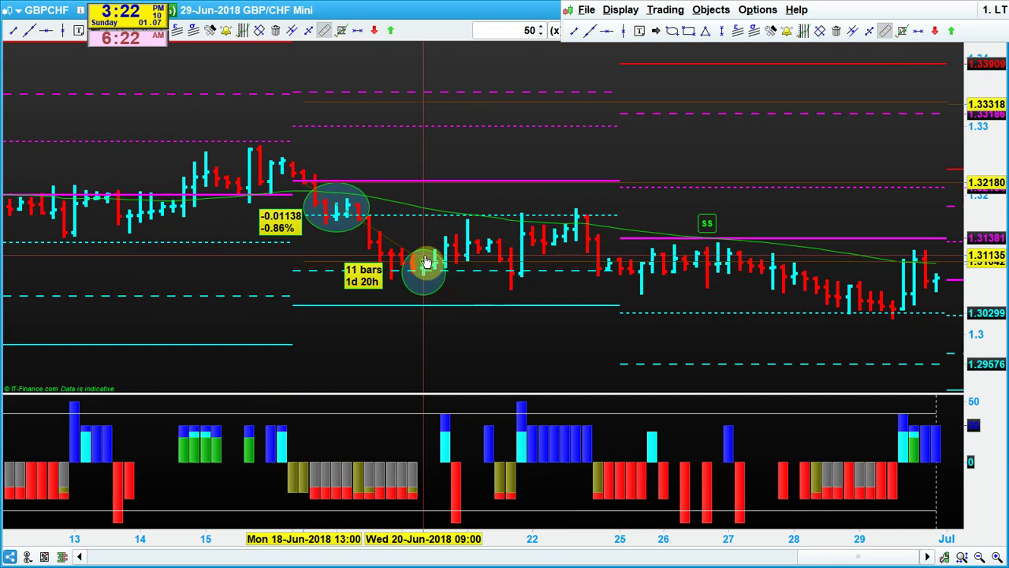
mouse_move(425, 262)
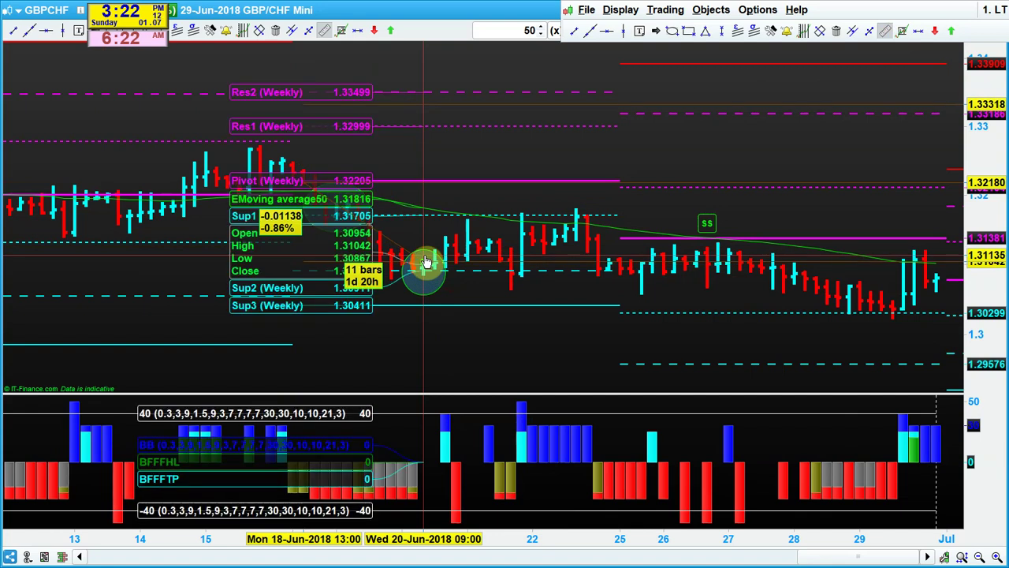
left_click(426, 262)
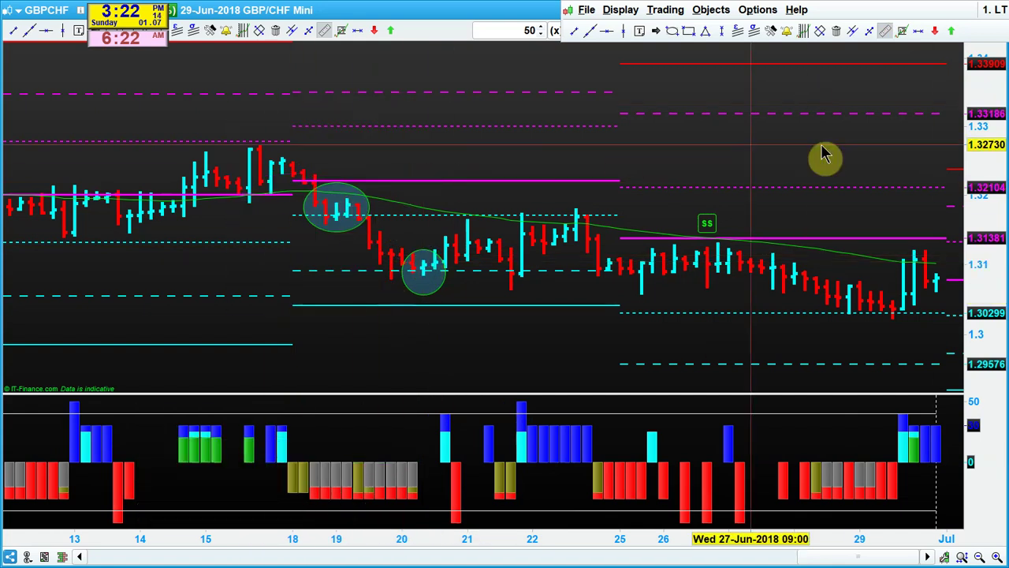
Step: Delete both ellipses from the GBPCHF 4-hour chart
left_click(835, 31)
left_click(408, 298)
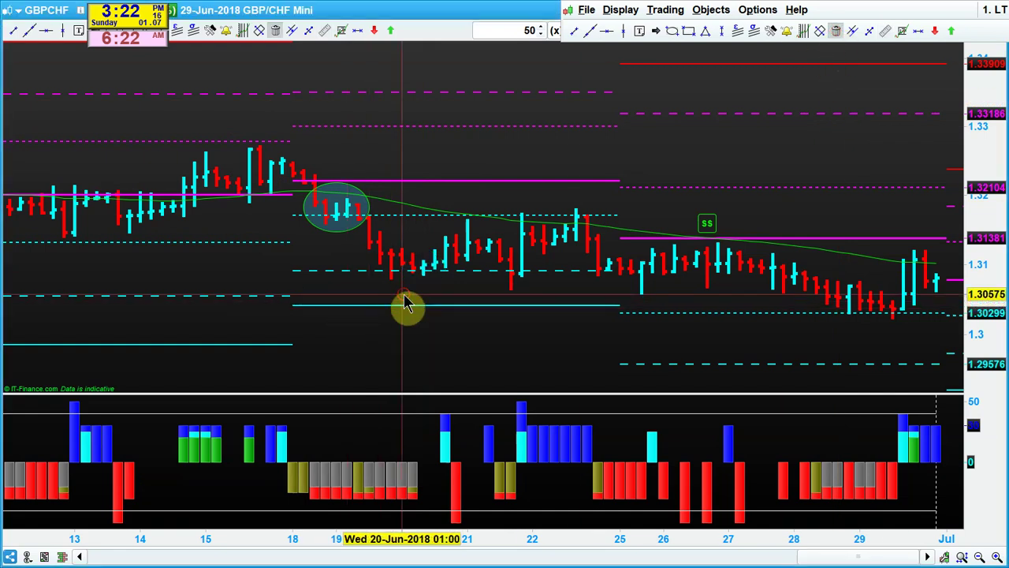
left_click(358, 225)
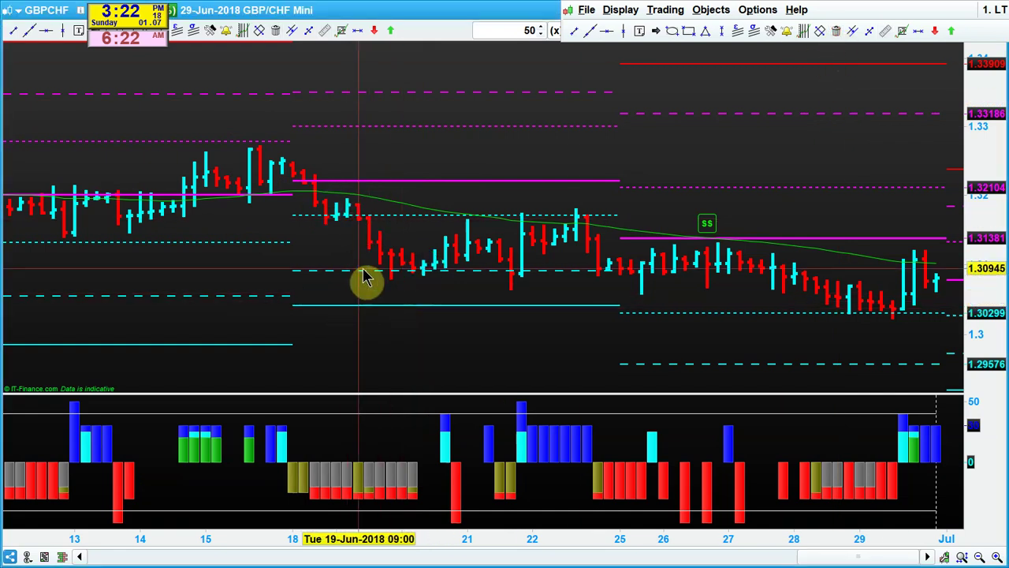
Step: Restore the GBPCHF chart, check the June 2018 journal, return to the maximized 4-hour chart and examine the 18 and 19 June bars
double_click(431, 12)
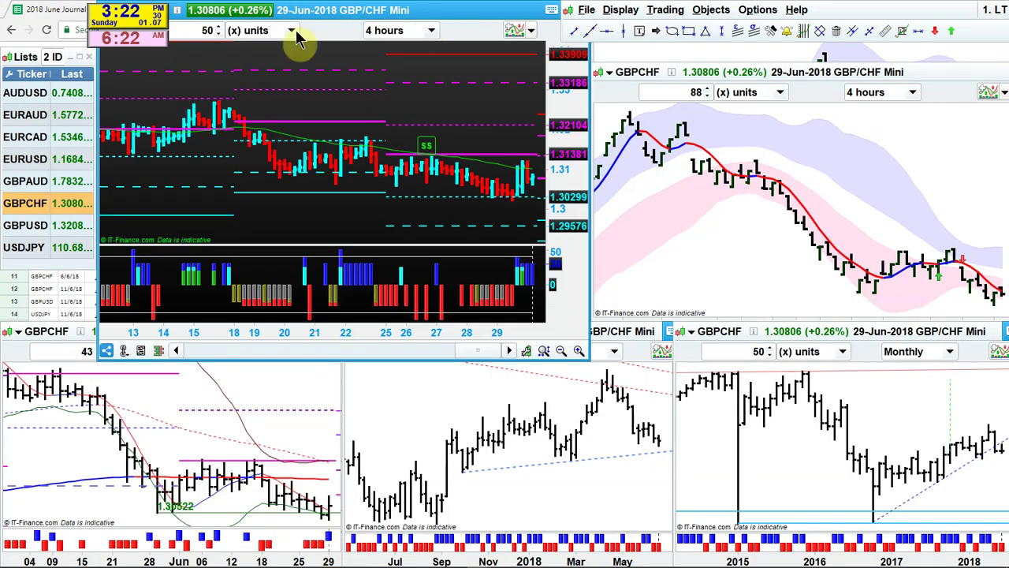
left_click(64, 10)
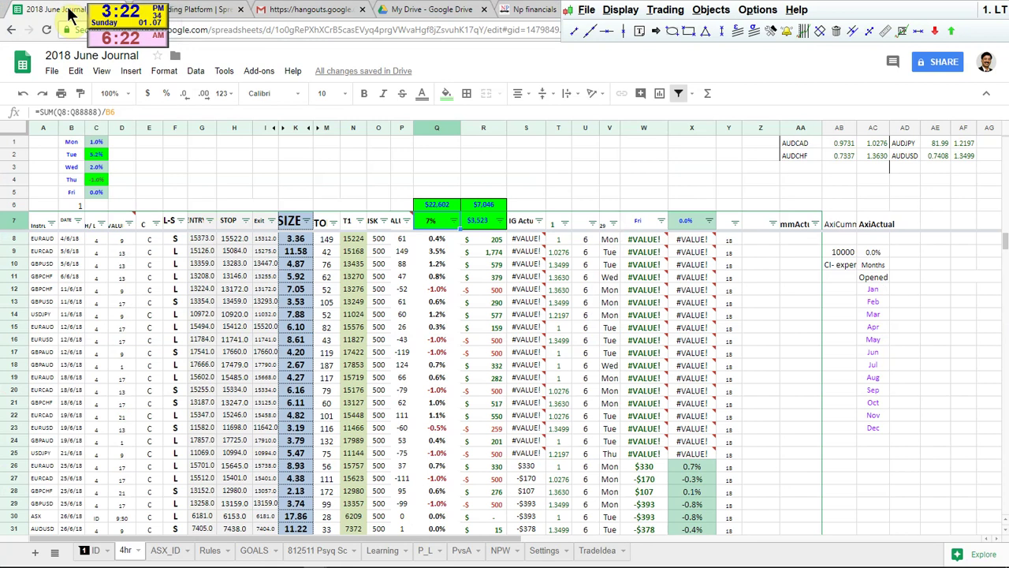
left_click(881, 17)
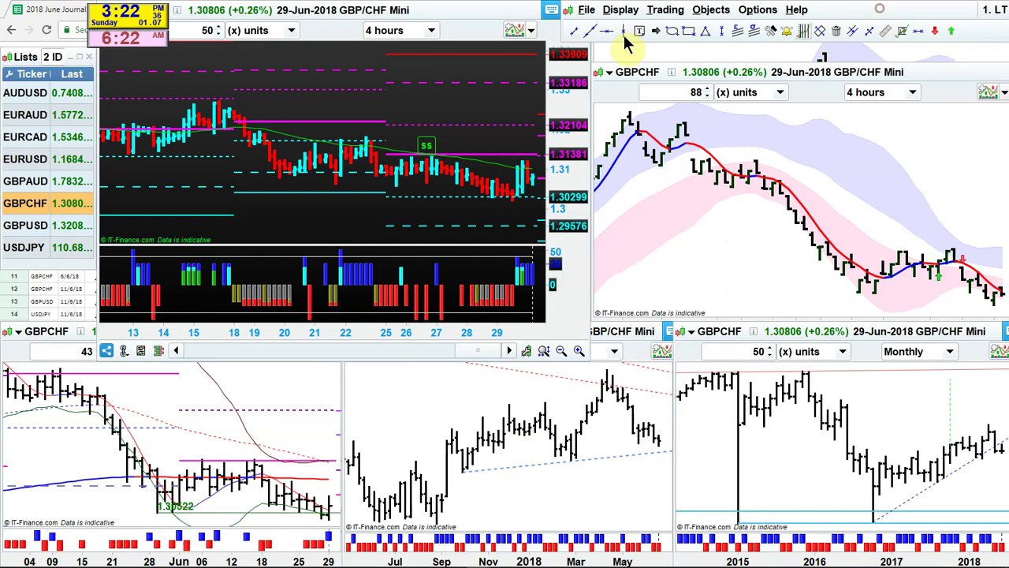
double_click(426, 12)
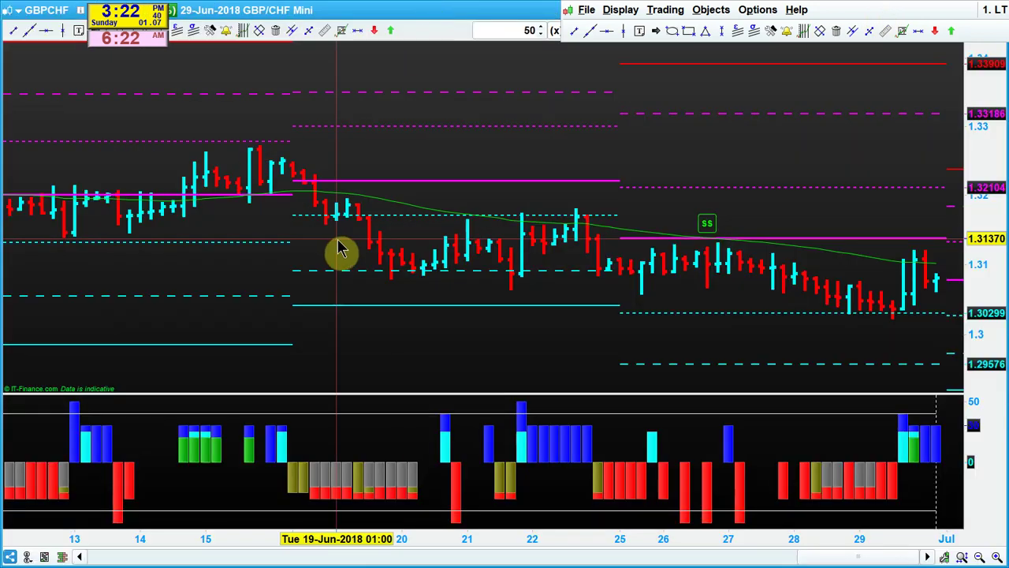
mouse_move(850, 323)
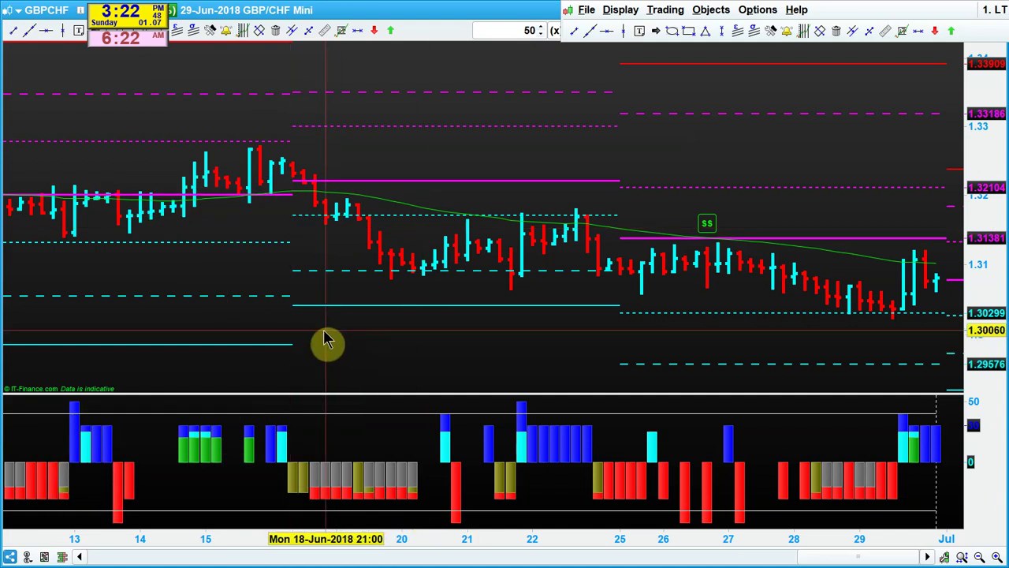
mouse_move(327, 341)
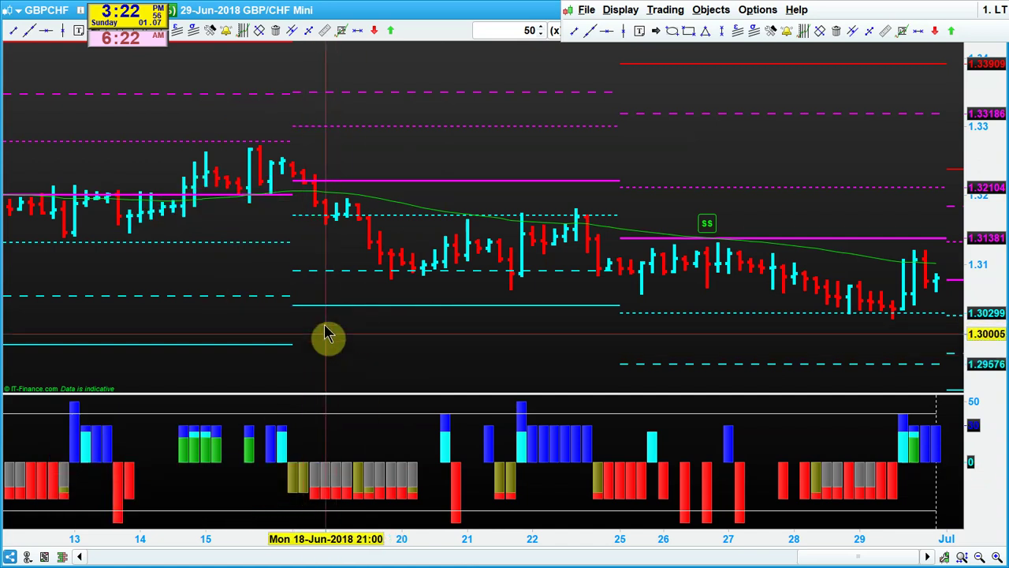
mouse_move(331, 291)
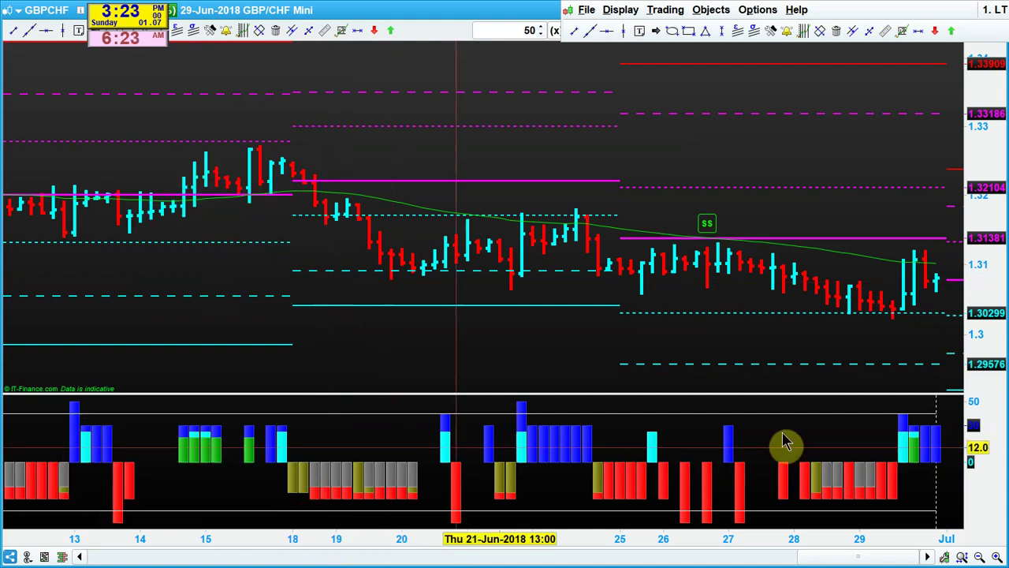
Step: Draw an arrow on the GBPCHF 4-hour chart from about 1.3315 on 19 June 21:00 to the Mon 18-Jun-2018 21:00 bar
left_click_drag(635, 540, 757, 540)
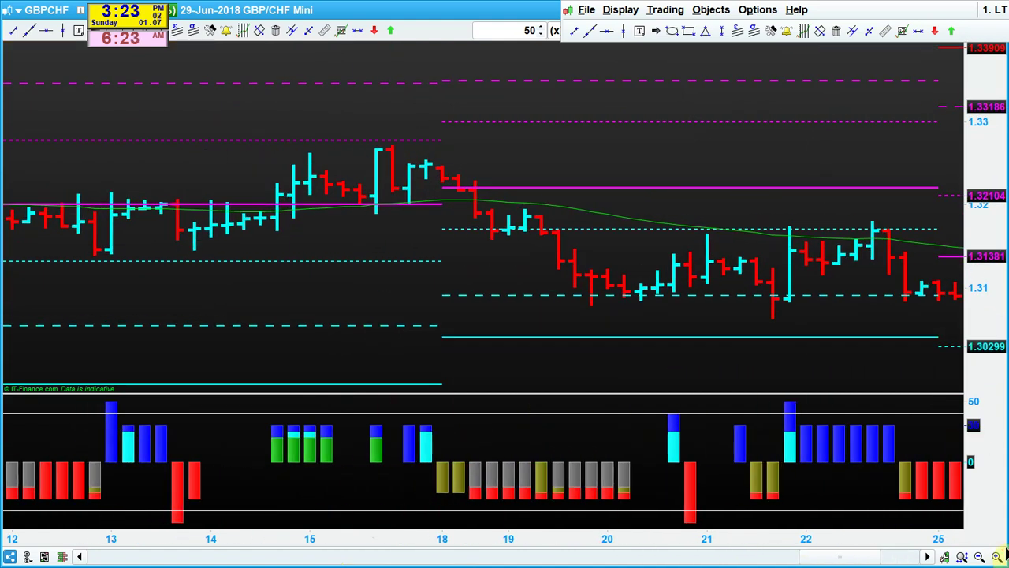
left_click_drag(255, 541, 4, 552)
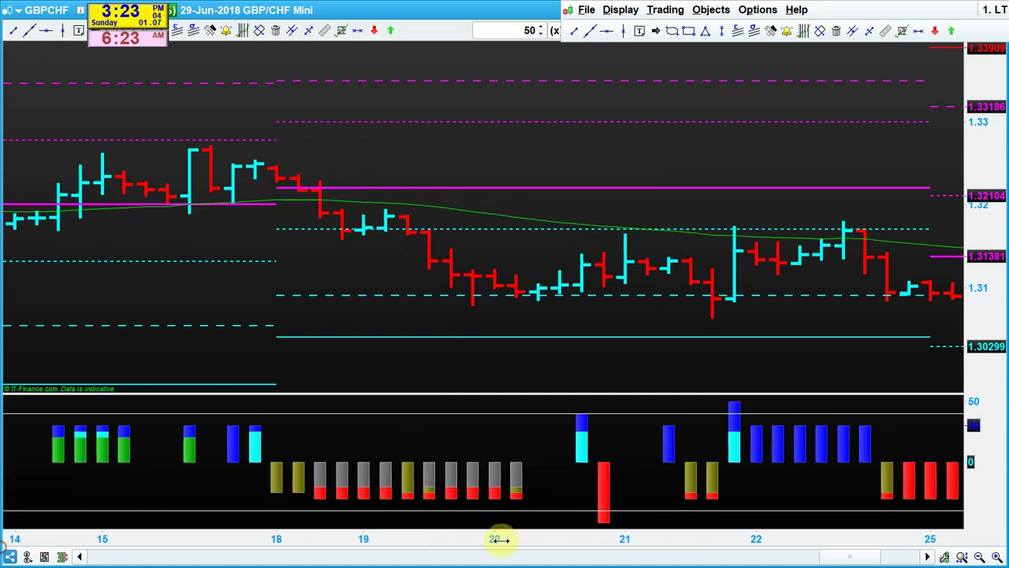
left_click_drag(190, 541, 106, 540)
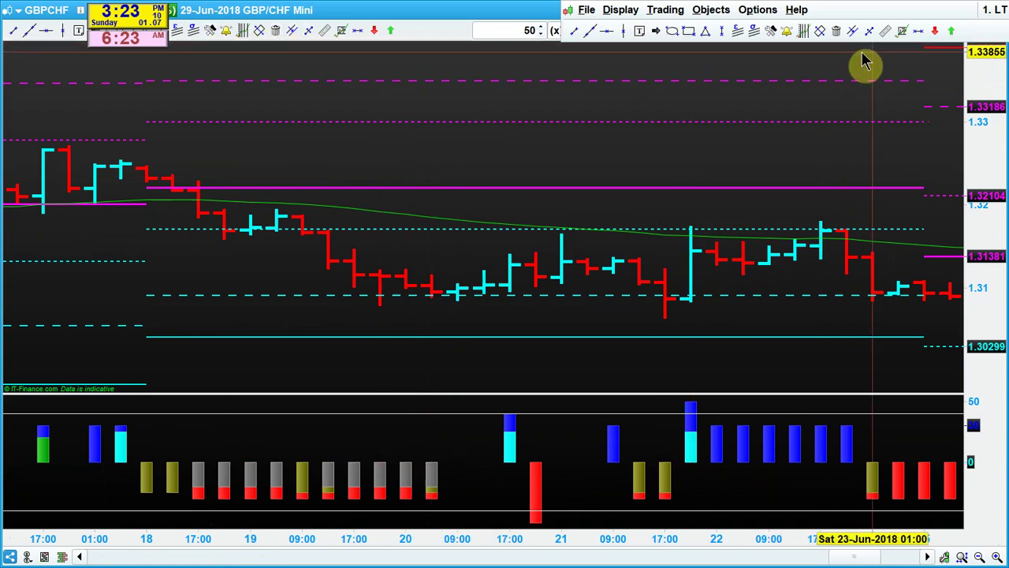
left_click(655, 30)
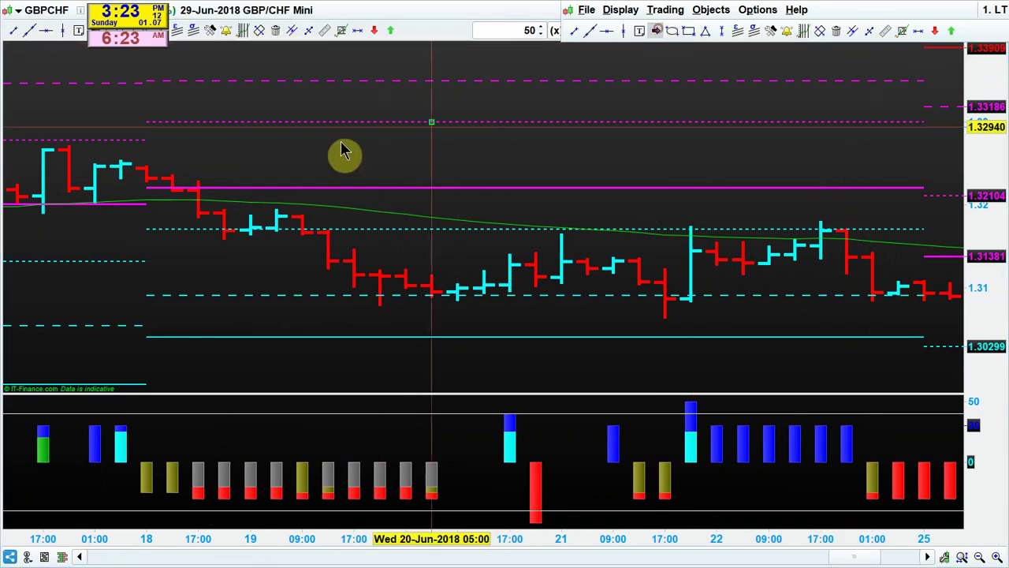
mouse_move(375, 119)
left_mouse_down()
mouse_move(263, 189)
mouse_move(236, 225)
left_mouse_up()
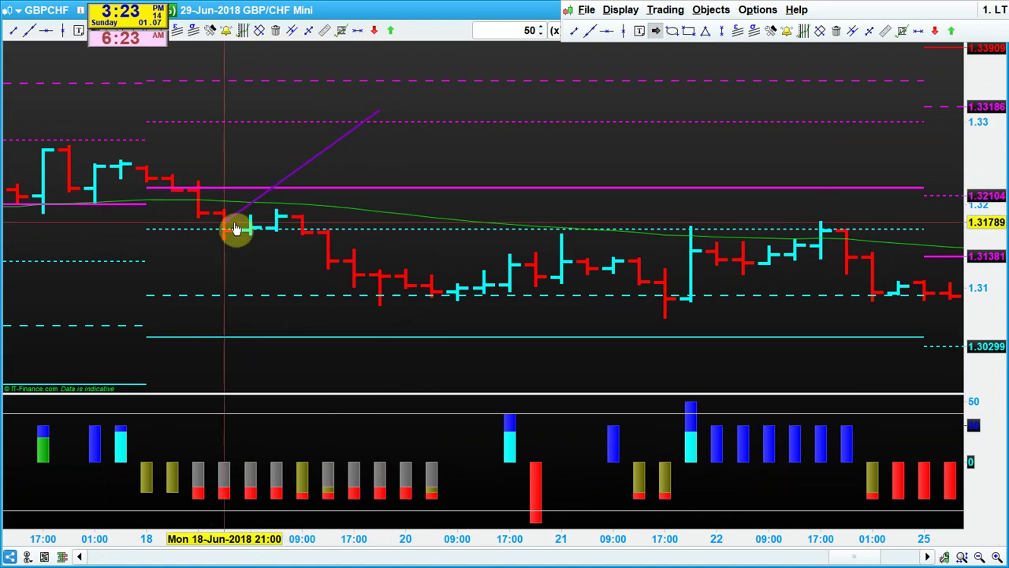
Step: Set the color of the arrow pointing at the 18 June 21:00 bar to bright green
right_click(329, 155)
left_click(347, 158)
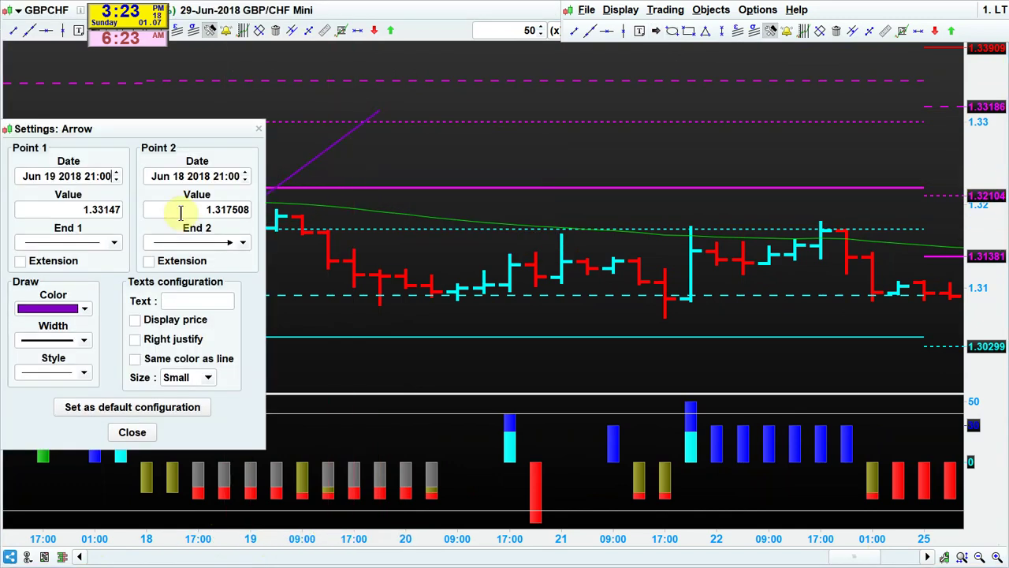
left_click(57, 309)
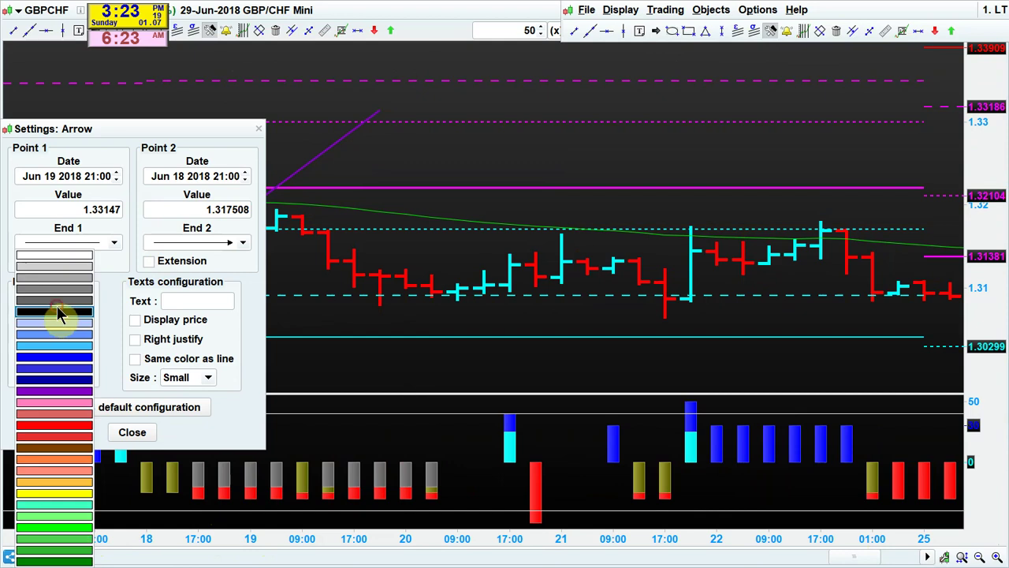
left_click(61, 530)
left_click(140, 433)
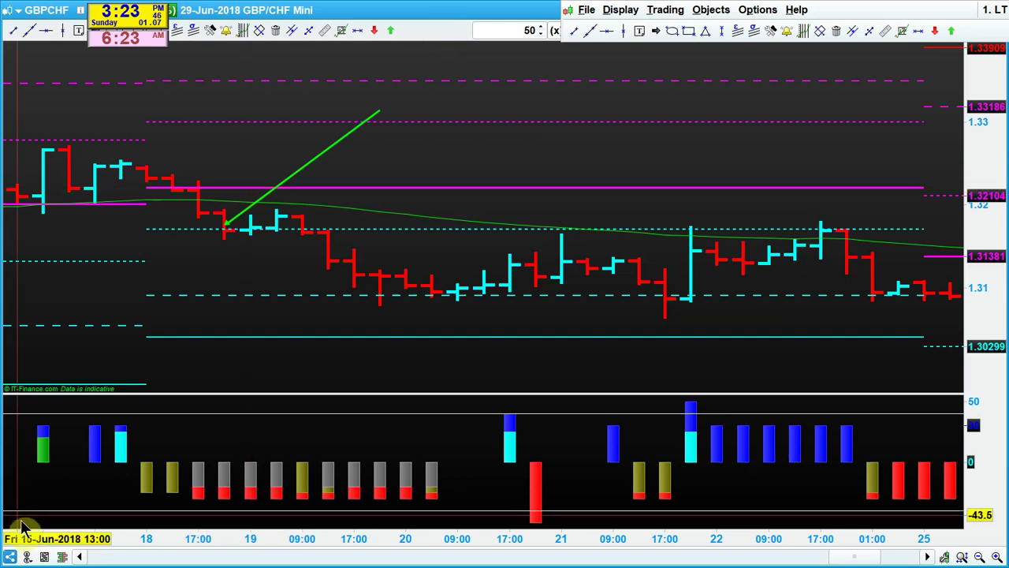
Step: Draw a nearly horizontal arrow from the 12 June 21:00 low at about 1.3141 to 19 June 01:00
left_click_drag(15, 538, 444, 545)
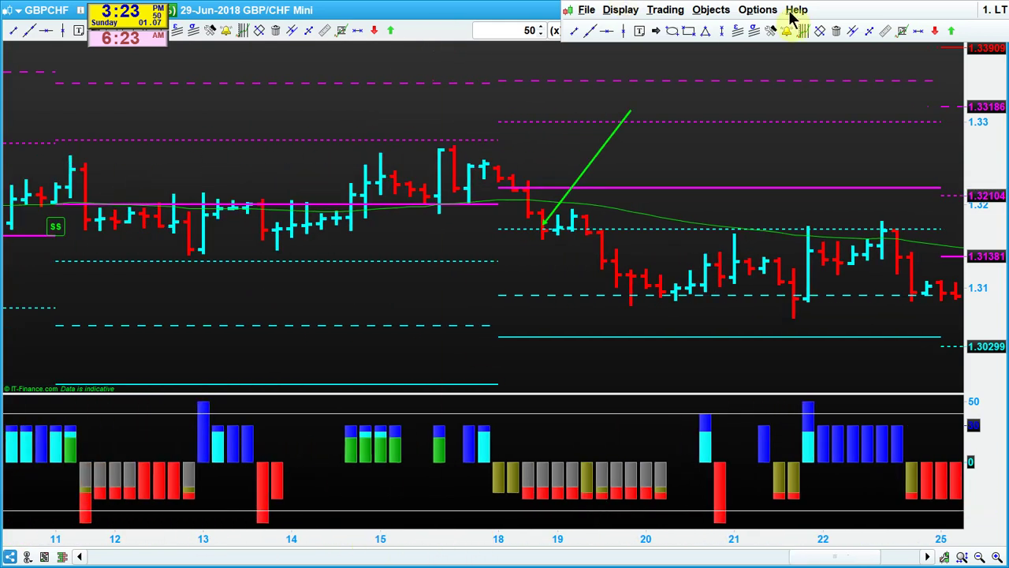
left_click(655, 31)
mouse_move(193, 254)
left_mouse_down()
mouse_move(460, 268)
mouse_move(553, 260)
left_mouse_up()
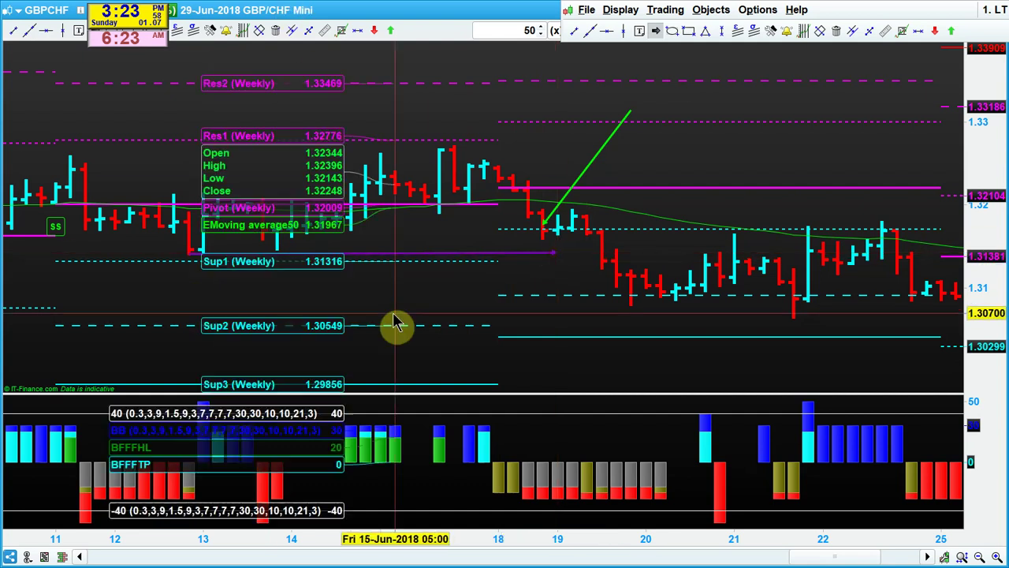
Step: Set the color of the horizontal arrow starting at the 12 June low to yellow
right_click(482, 262)
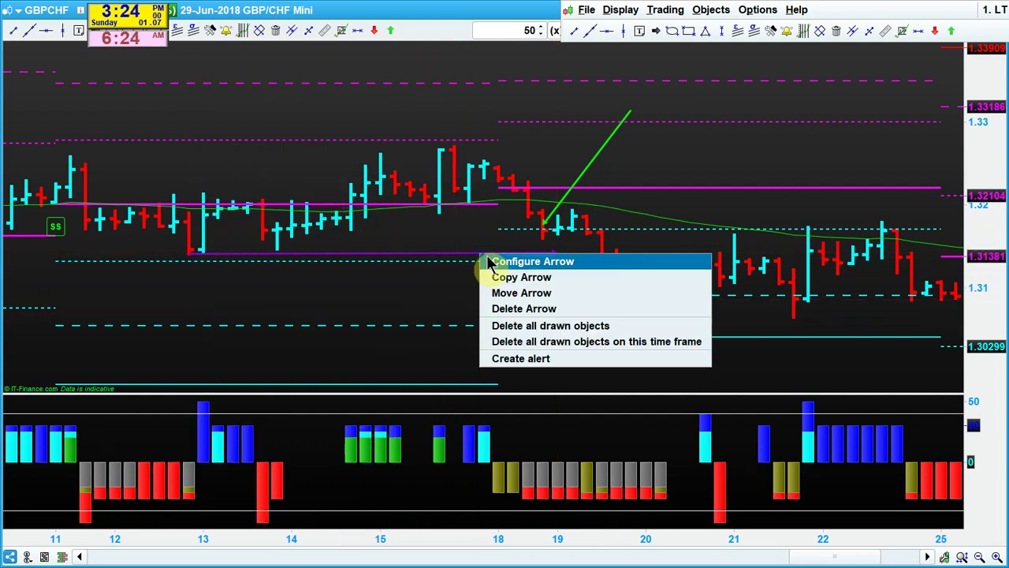
left_click(495, 262)
left_click(73, 314)
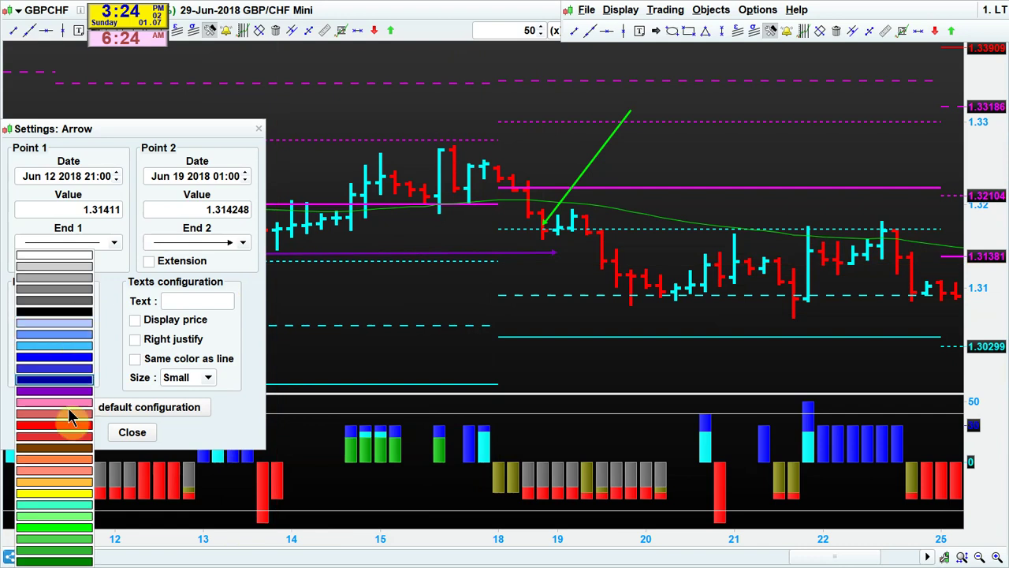
left_click(66, 495)
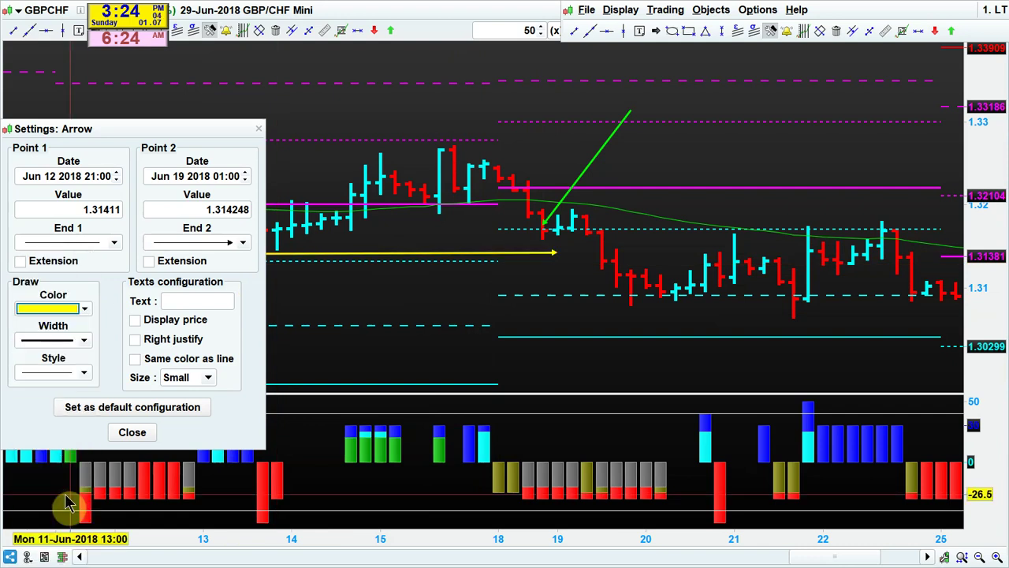
left_click(132, 432)
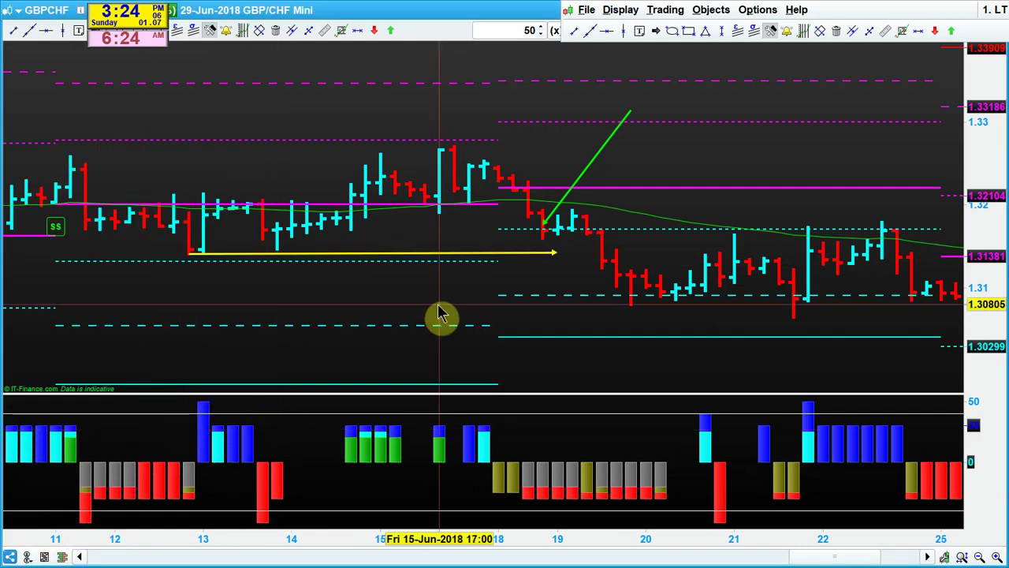
double_click(502, 257)
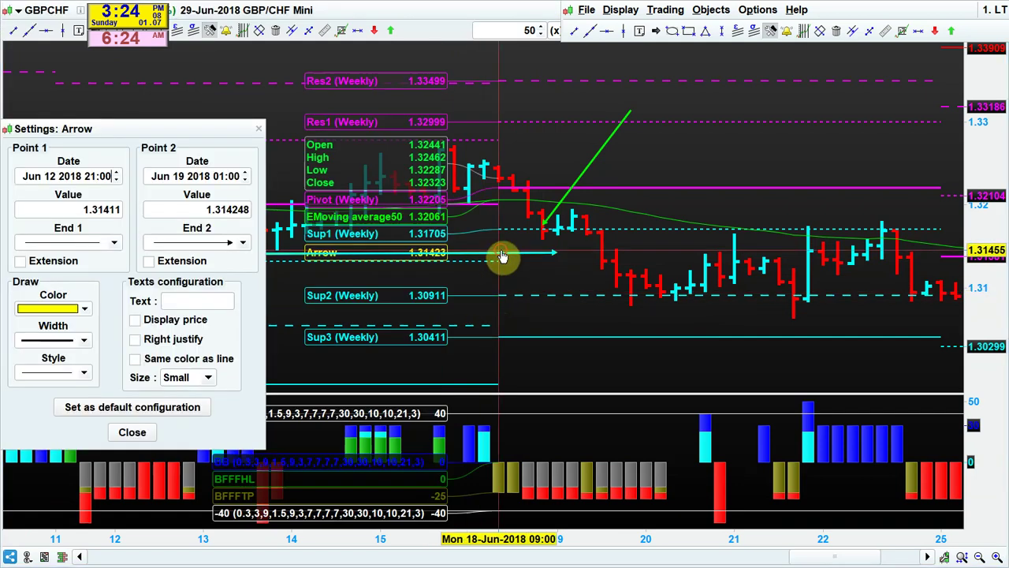
left_click(131, 432)
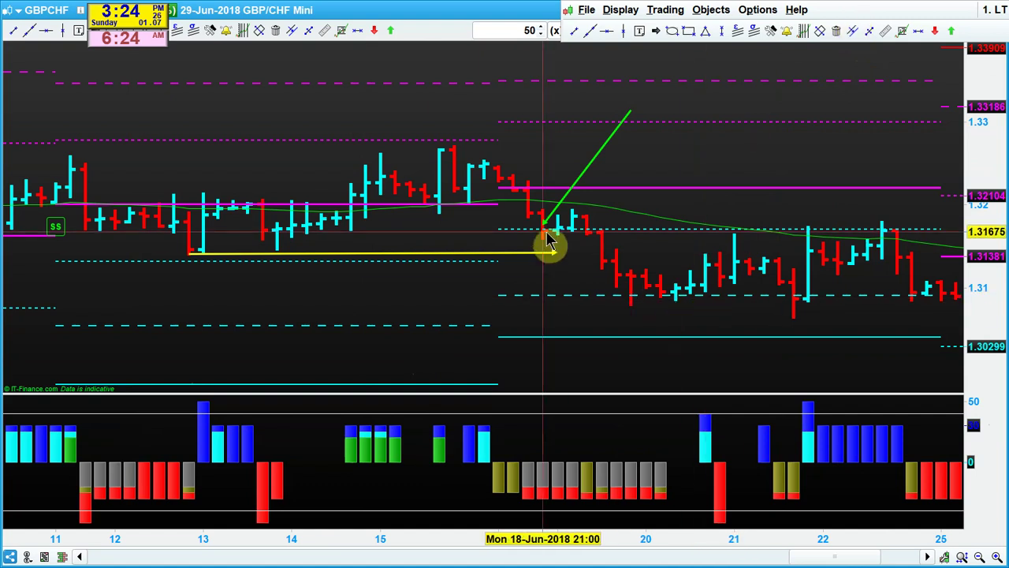
Step: Draw a second horizontal arrow from the low of the Wed 13-Jun-2018 21:00 bar to the first one's arrowhead
mouse_move(549, 243)
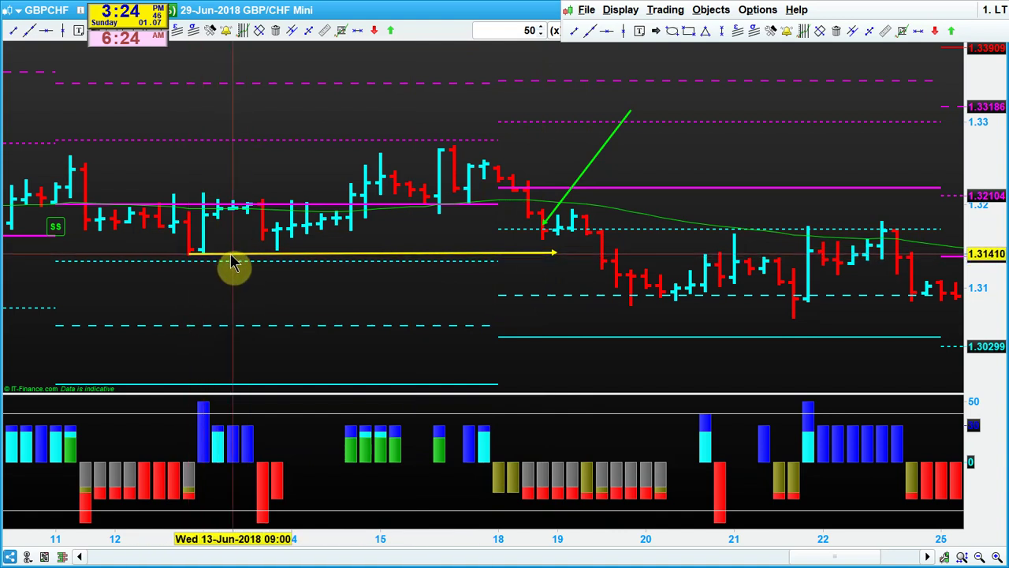
left_click(655, 30)
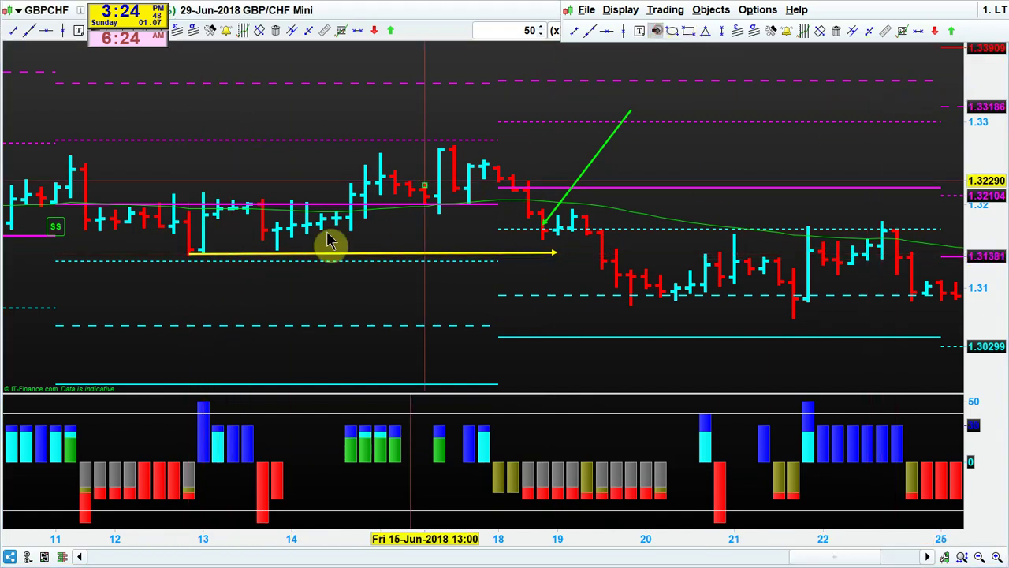
left_click_drag(281, 250, 556, 253)
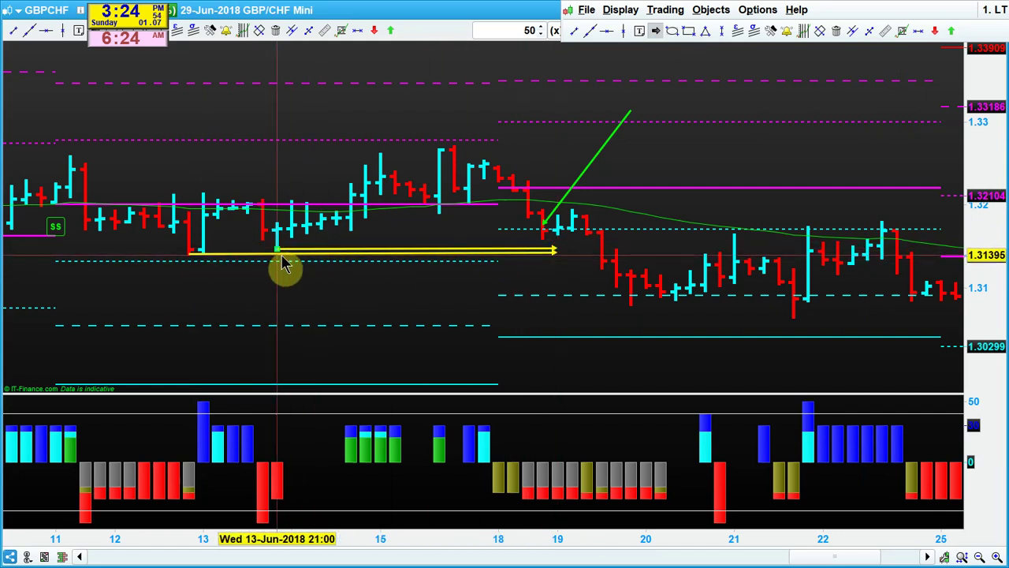
mouse_move(276, 250)
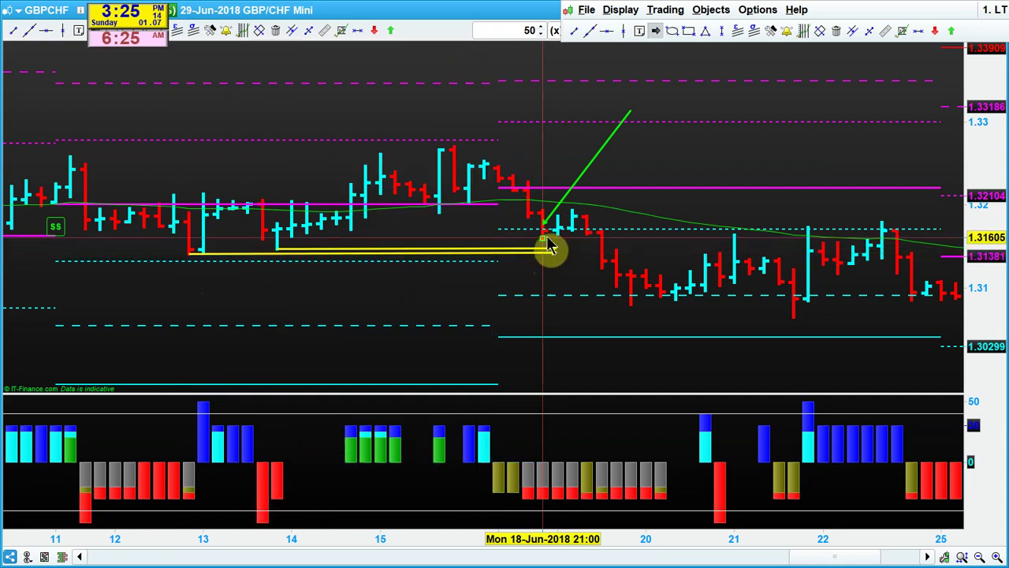
Step: Delete the green arrow and both yellow horizontal arrows from the GBPCHF 4-hour chart
left_click(838, 33)
left_click(604, 145)
left_click(446, 263)
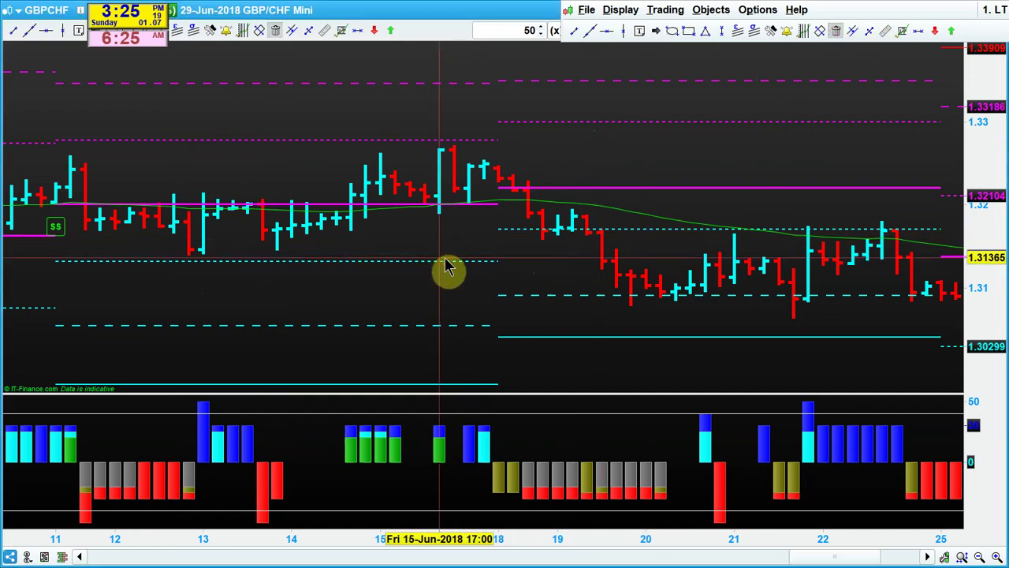
Step: Draw one arrow up to the 18 June 21:00 bar at the first weekly support and another down to the second support on 19 June
left_click(656, 31)
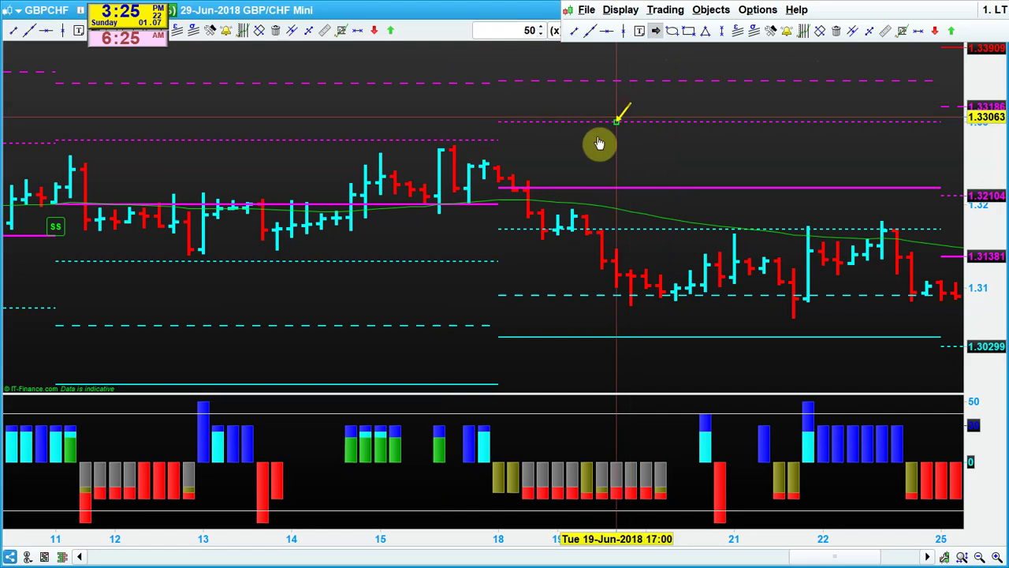
key("Escape")
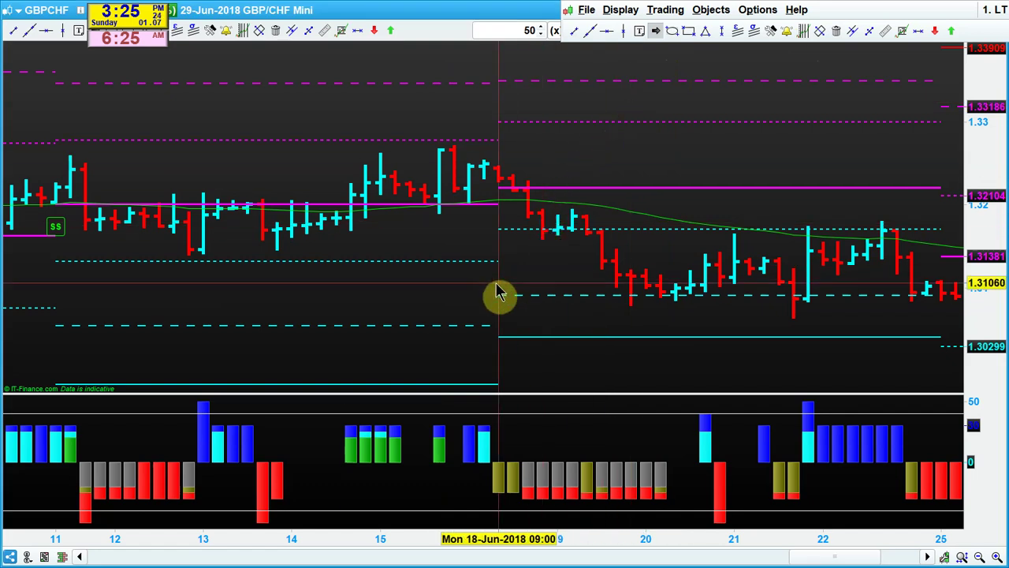
left_click(468, 302)
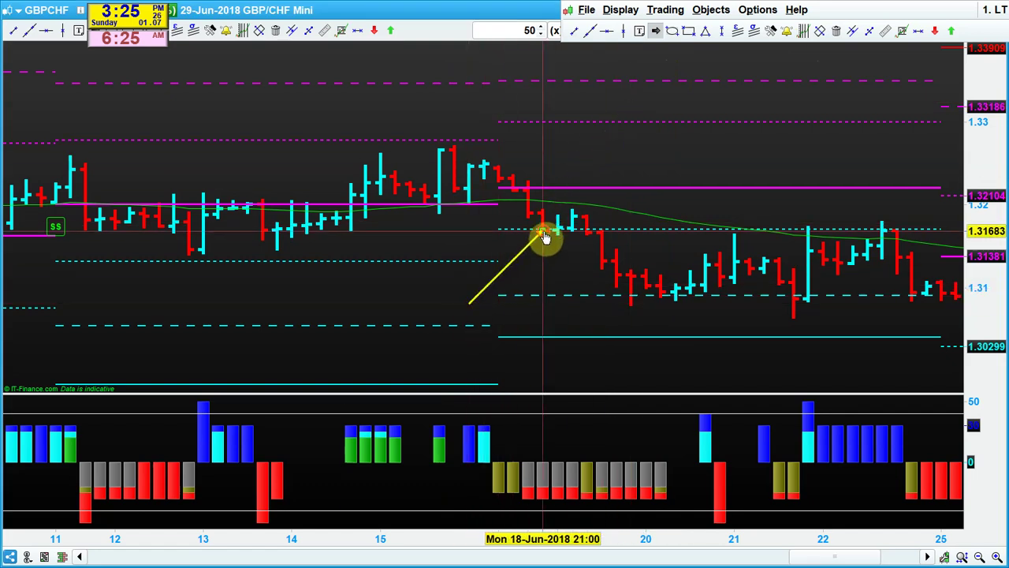
left_click(544, 236)
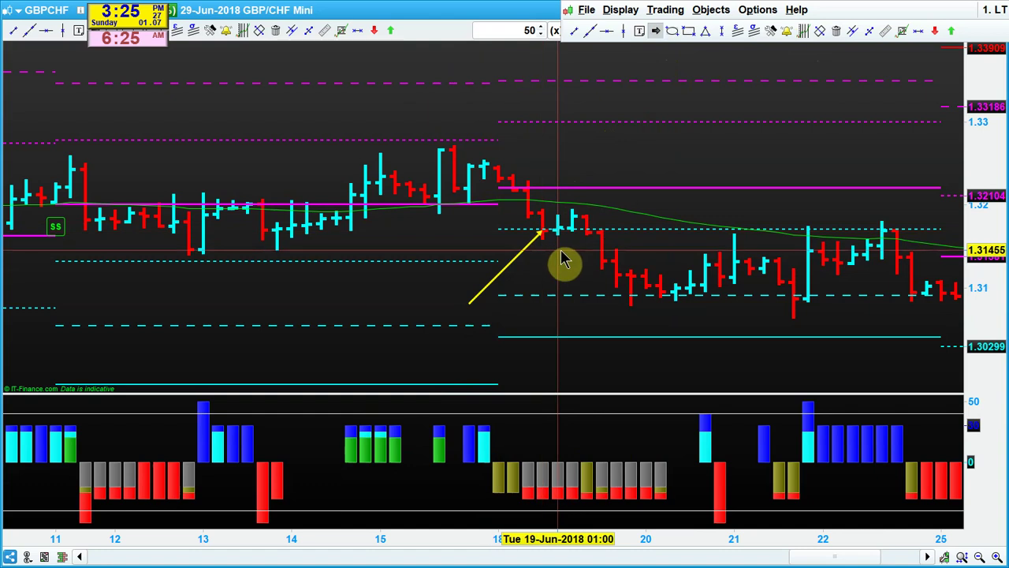
left_click(613, 294)
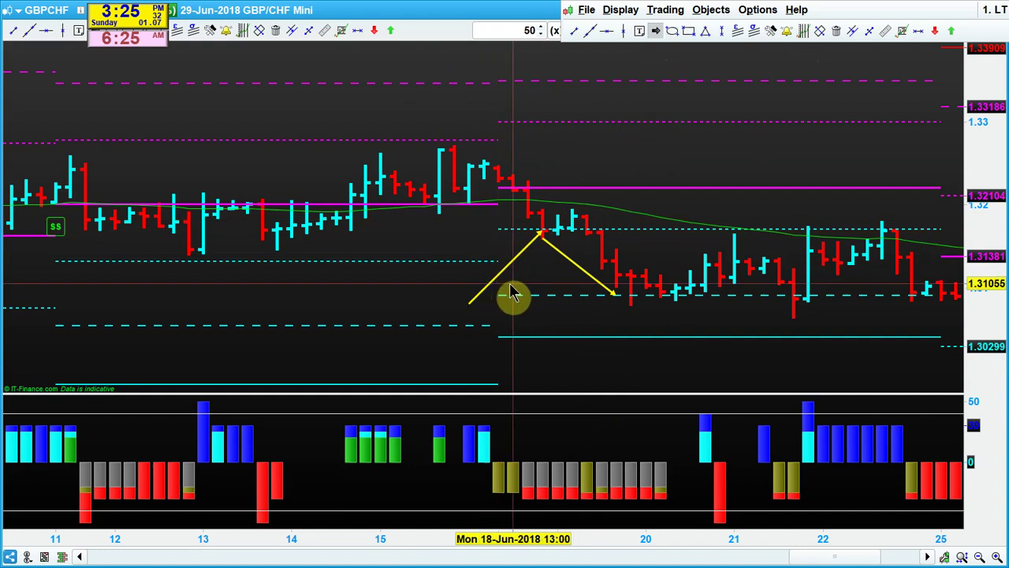
Step: Delete the two yellow arrows between the first and second weekly supports
left_click(837, 32)
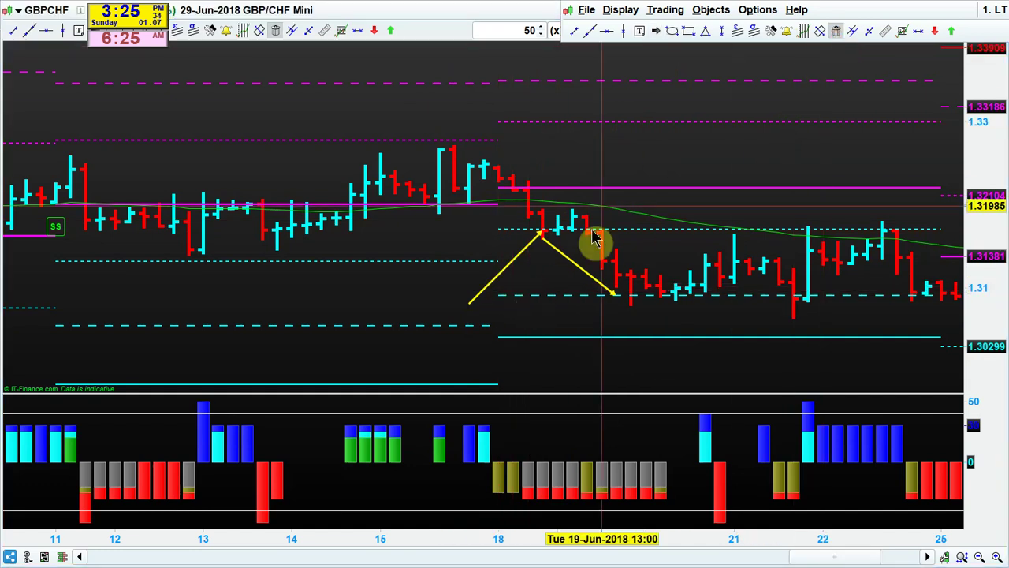
left_click(581, 260)
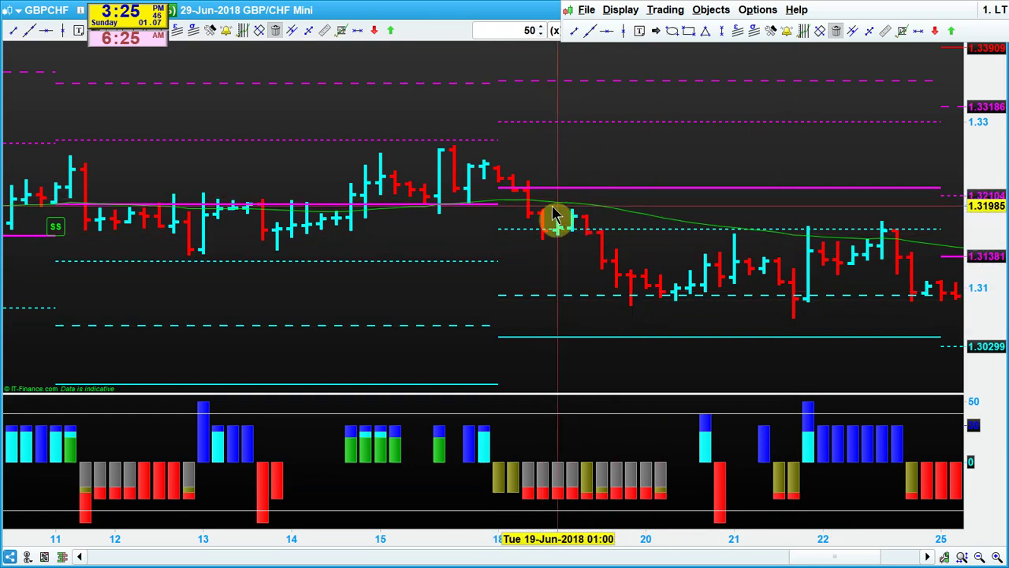
Step: Draw one arrow rising from the 19 June 01:00 bar and another falling from the 05:00 bar to the second weekly support
left_click(655, 30)
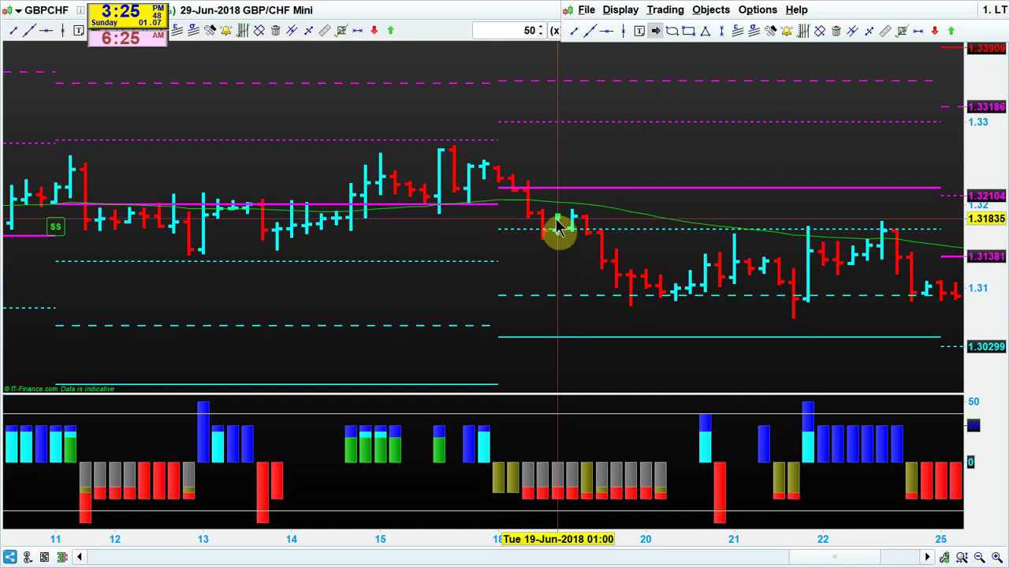
left_click_drag(557, 216, 586, 190)
left_click_drag(639, 156, 644, 143)
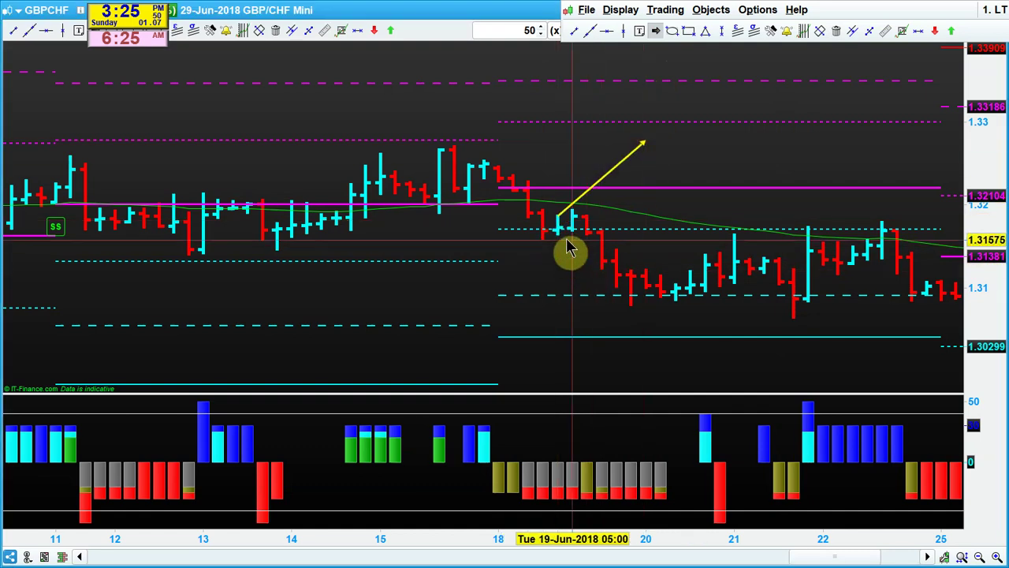
left_click_drag(604, 266, 634, 300)
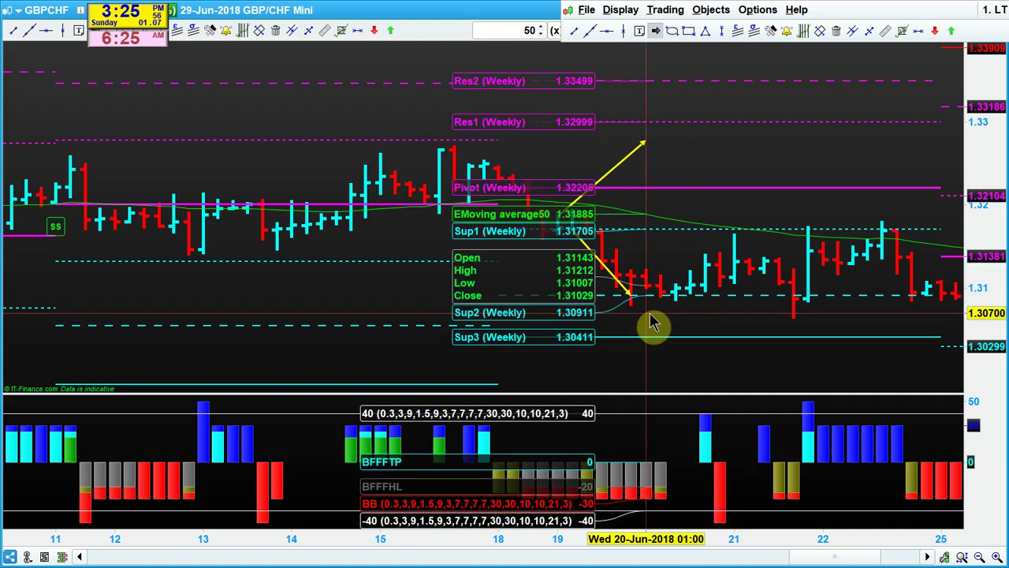
Step: Draw an ellipse around the 18–19 June bars at the first weekly support
left_click(672, 30)
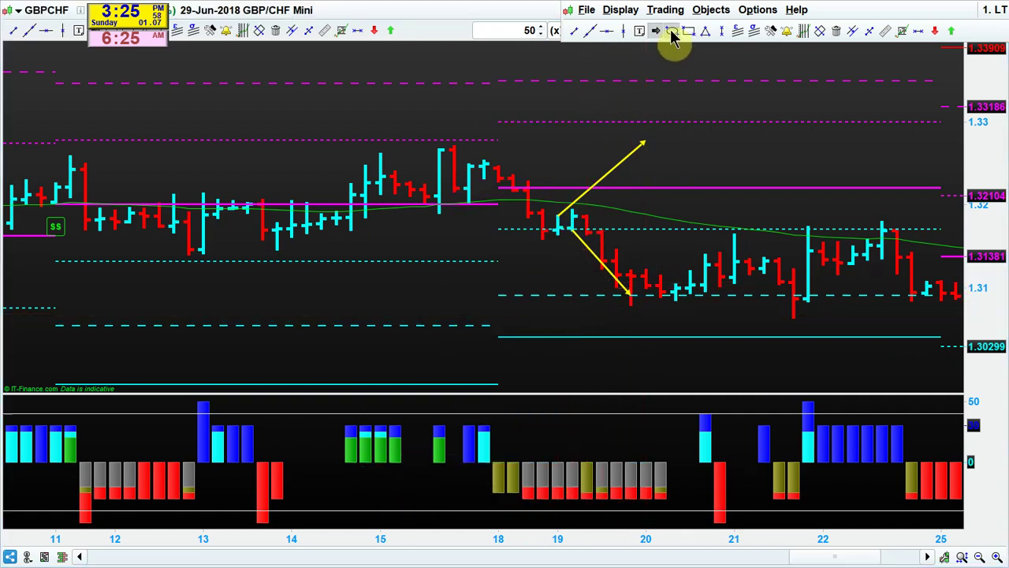
left_click_drag(499, 213, 549, 254)
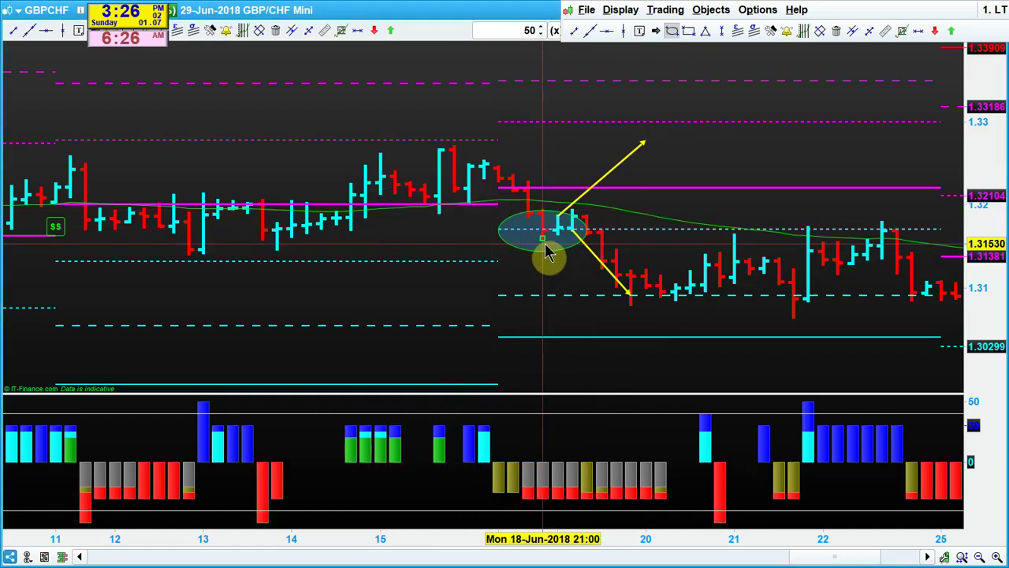
mouse_move(577, 225)
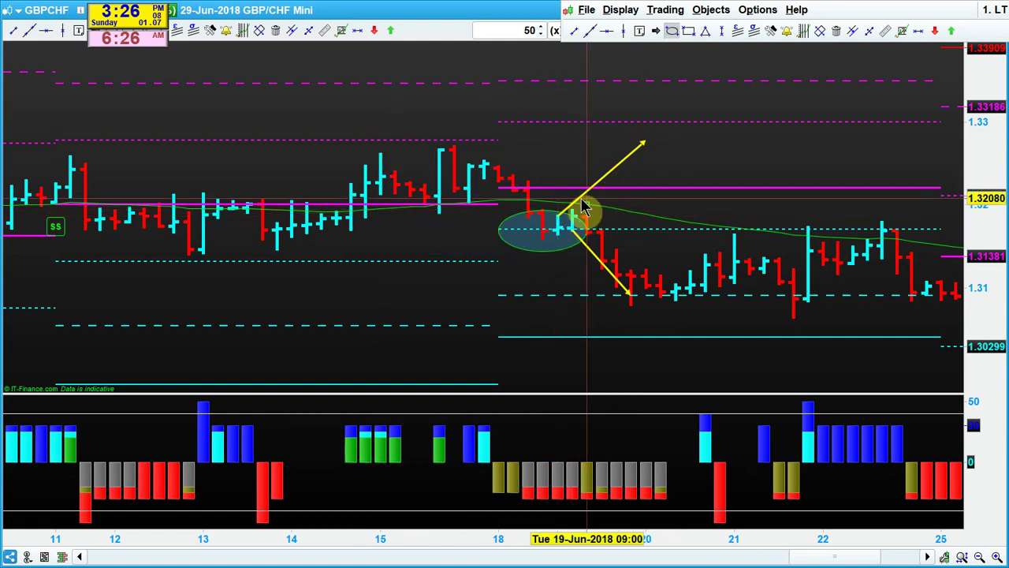
Step: Delete the ellipse and both yellow arrows around the first weekly support
left_click(835, 30)
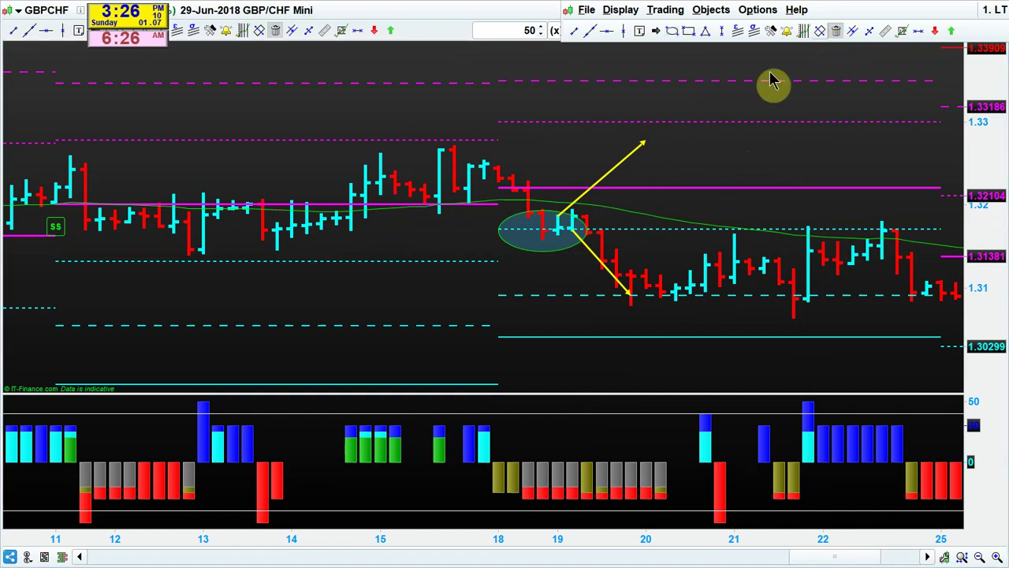
left_click(547, 225)
left_click(562, 208)
left_click(583, 240)
key("Escape")
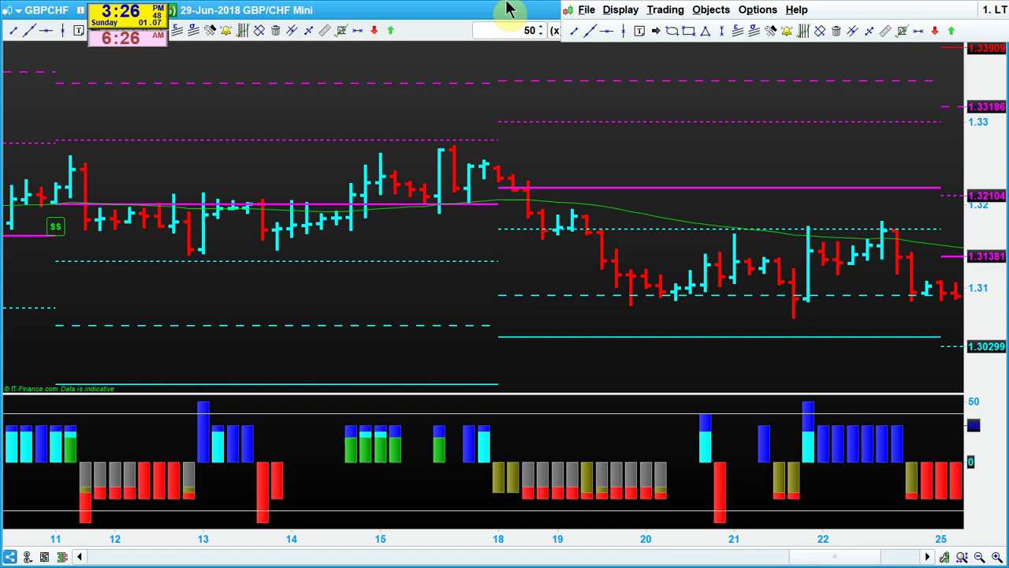
left_click(562, 244)
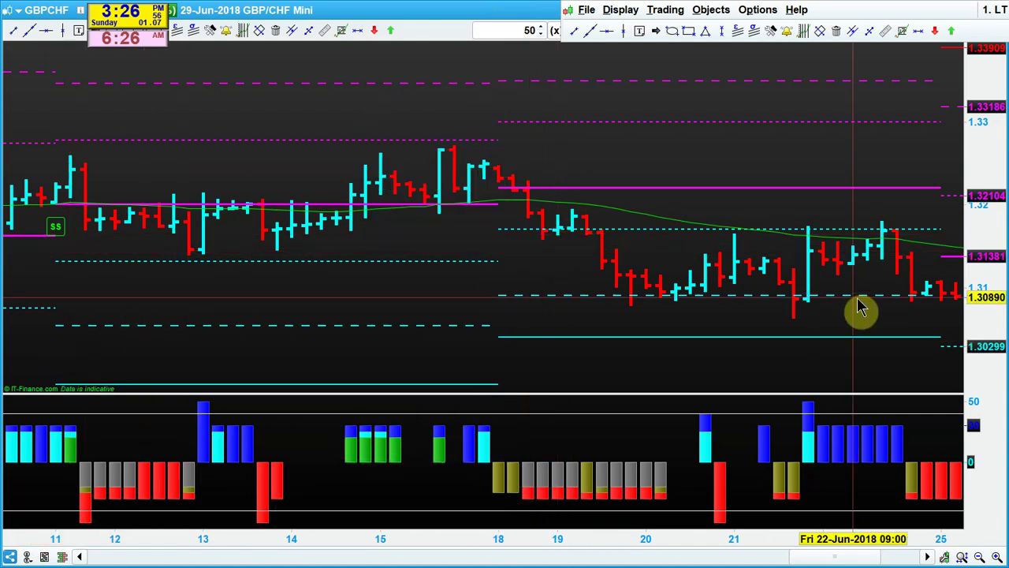
left_click(799, 310)
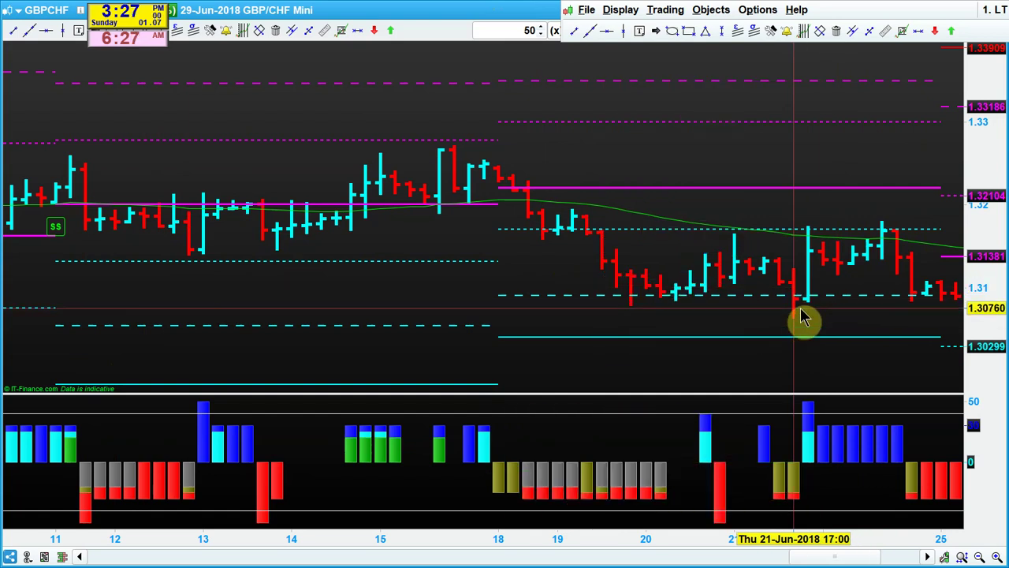
left_click(802, 318)
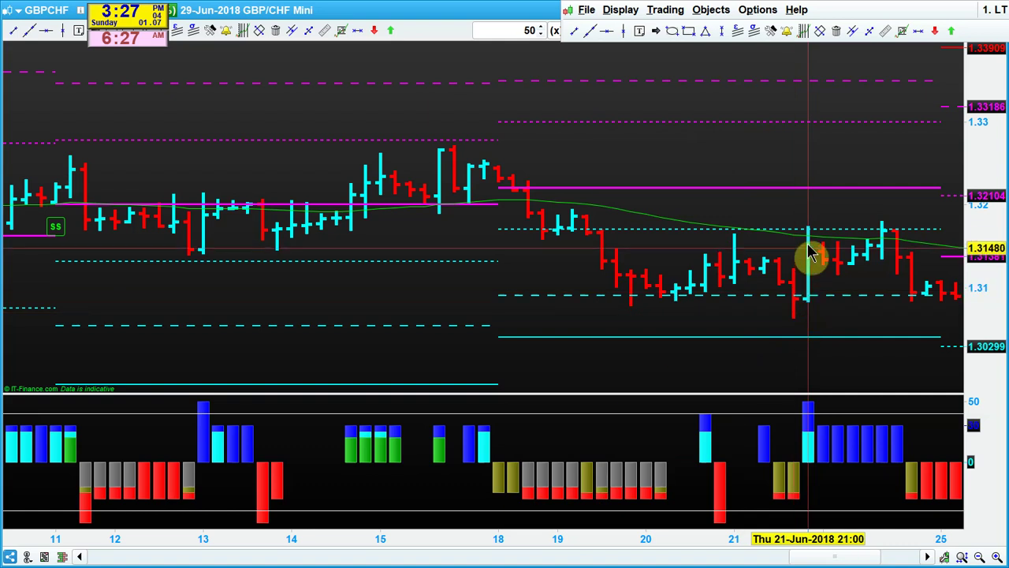
left_click(811, 298)
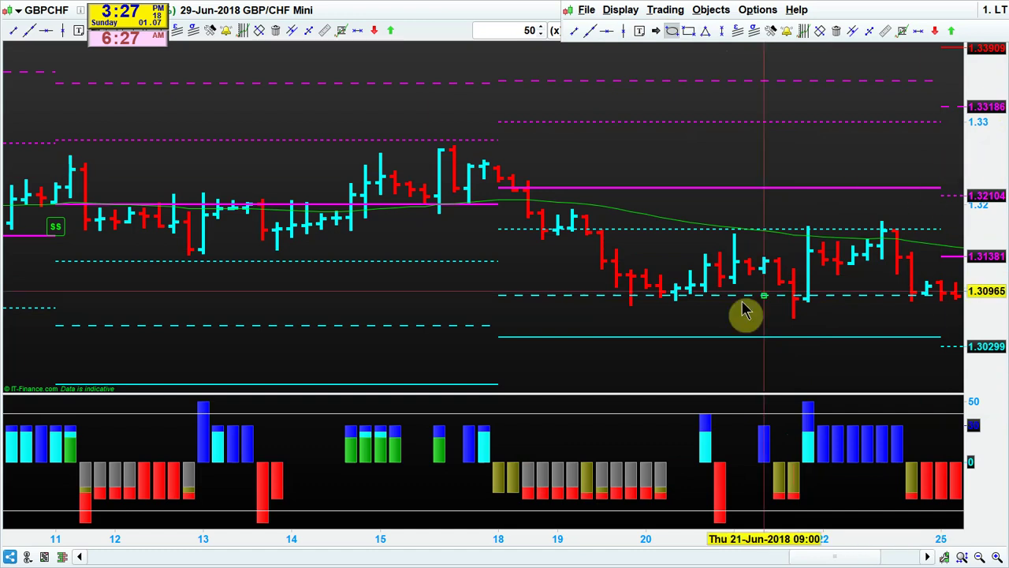
Step: Draw an ellipse around the 20 June bars at the second weekly support
left_click_drag(659, 278, 694, 308)
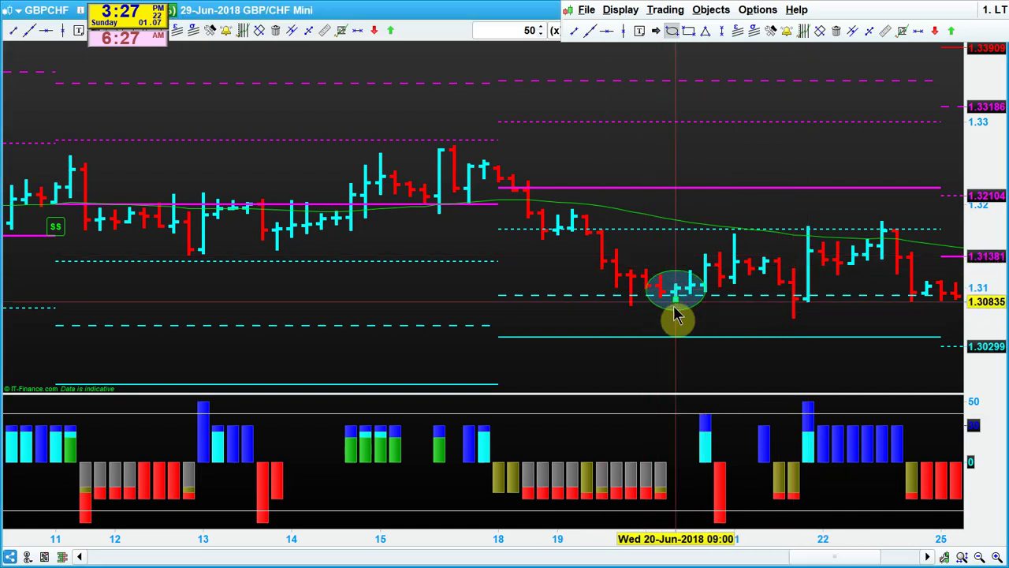
left_click(676, 294)
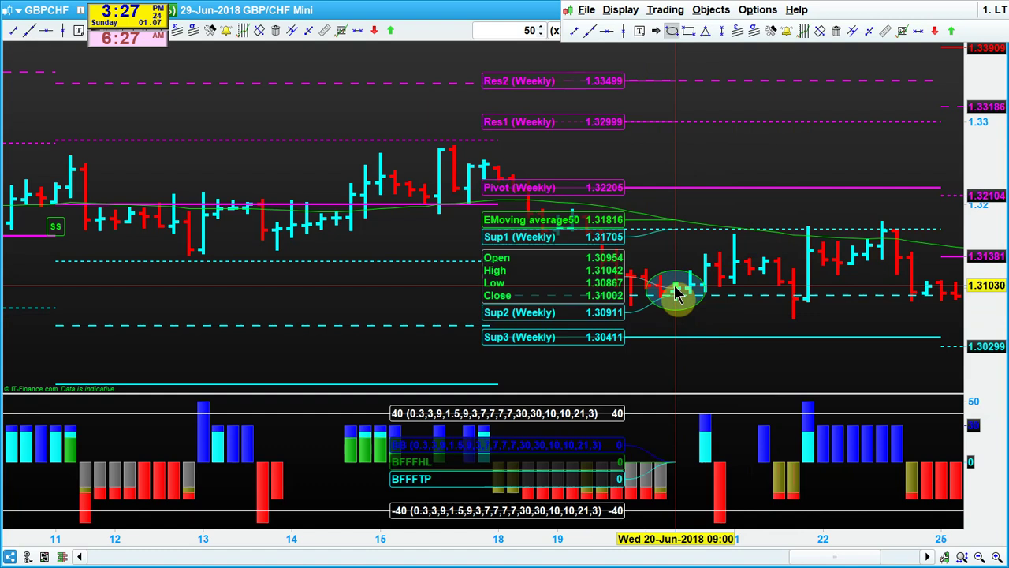
Step: Draw an arrow up to the high of the 21 June 21:00 bar and another down to the 23 June 05:00 bar
left_click(656, 32)
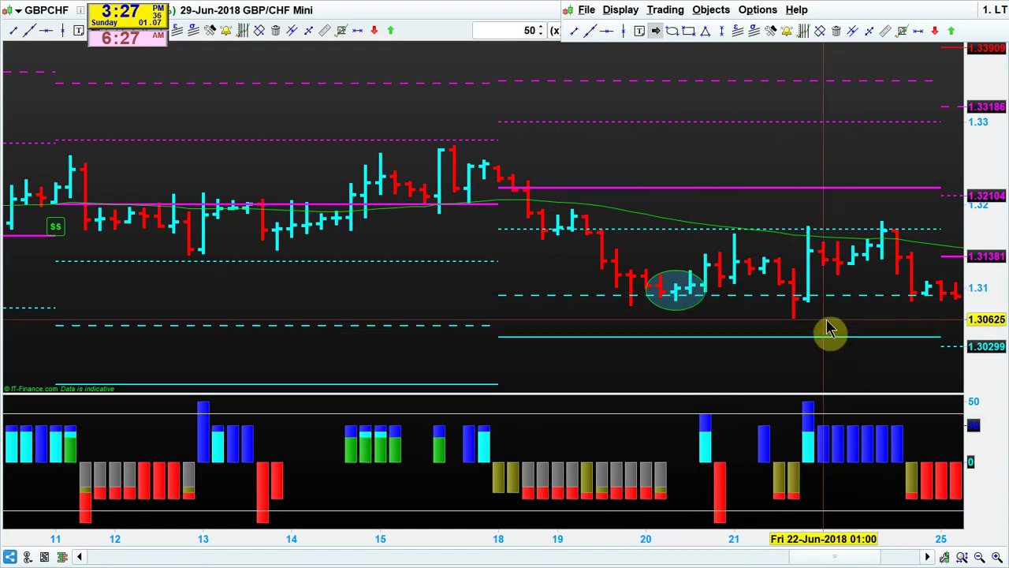
mouse_move(851, 364)
left_mouse_down()
mouse_move(796, 315)
mouse_move(800, 307)
mouse_move(810, 319)
mouse_move(820, 272)
mouse_move(809, 247)
mouse_move(829, 218)
mouse_move(816, 231)
left_mouse_up()
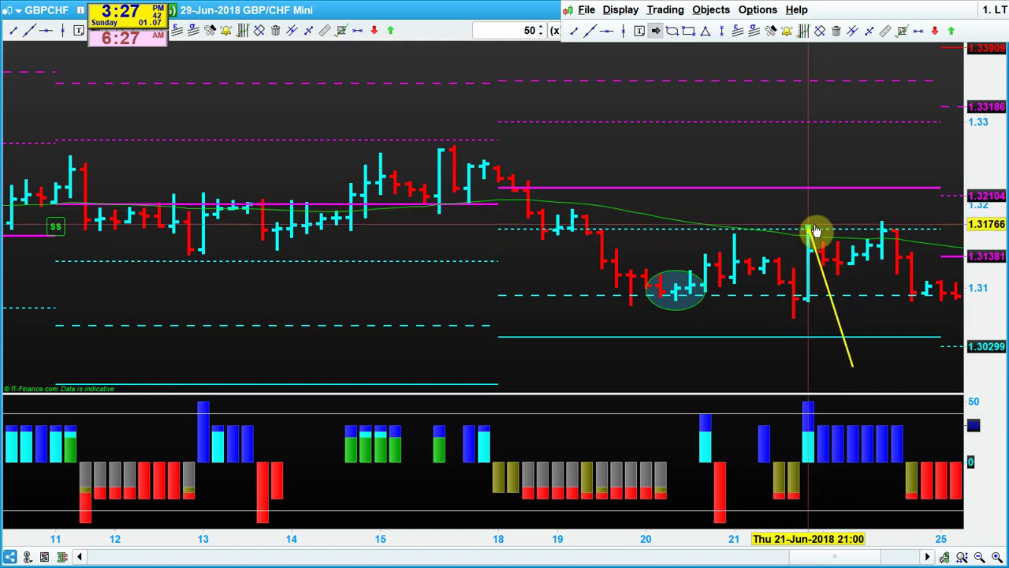
mouse_move(880, 143)
left_mouse_down()
mouse_move(813, 225)
mouse_move(929, 299)
left_mouse_up()
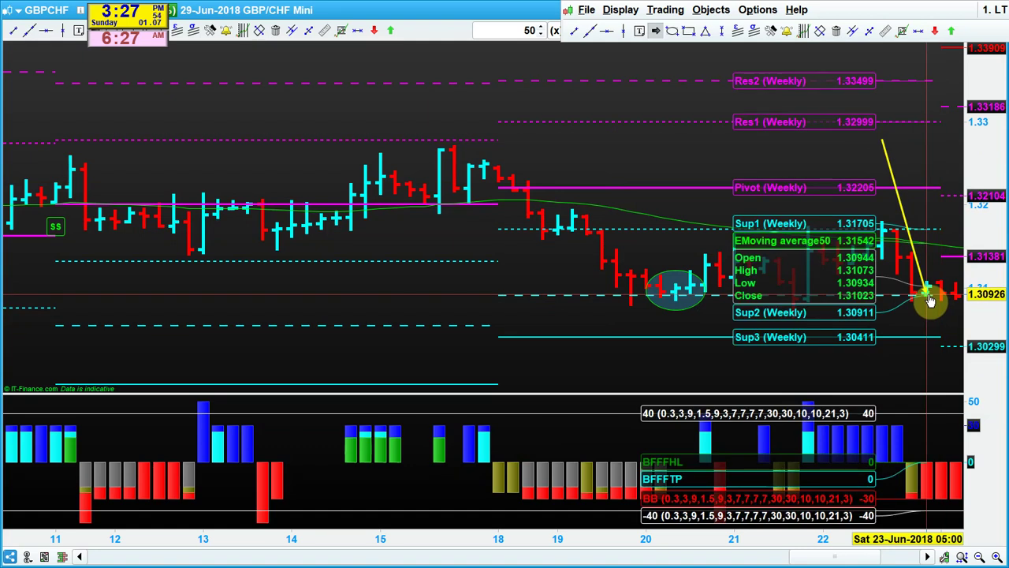
left_click_drag(929, 300, 930, 300)
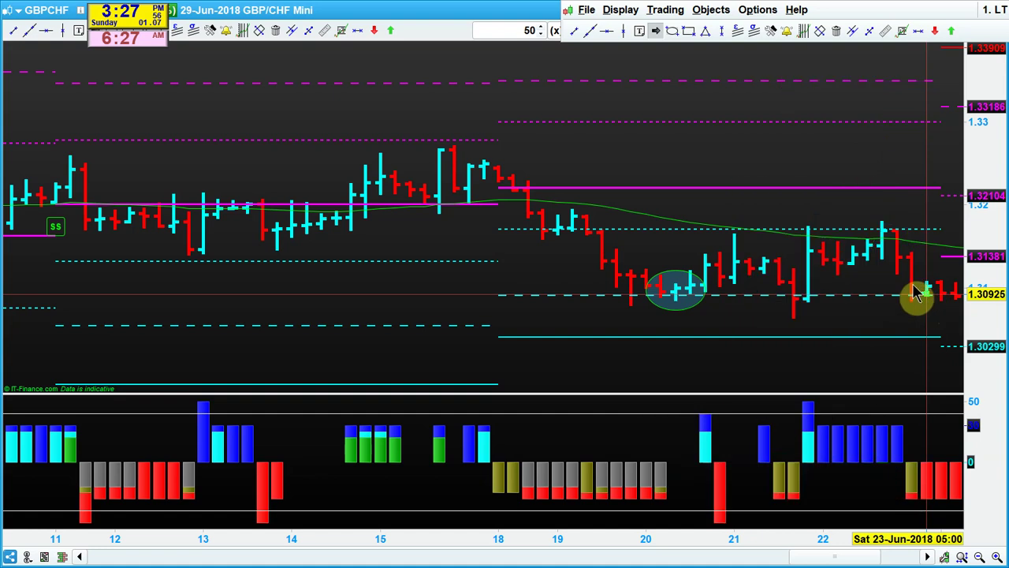
Step: Delete the ellipse around the 20 June bars
left_click(837, 32)
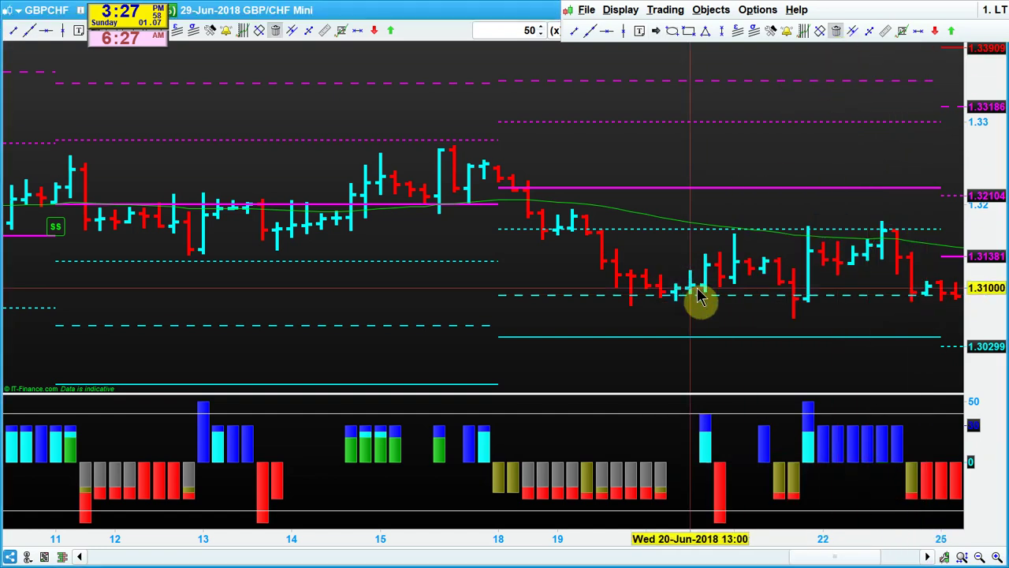
left_click(675, 286)
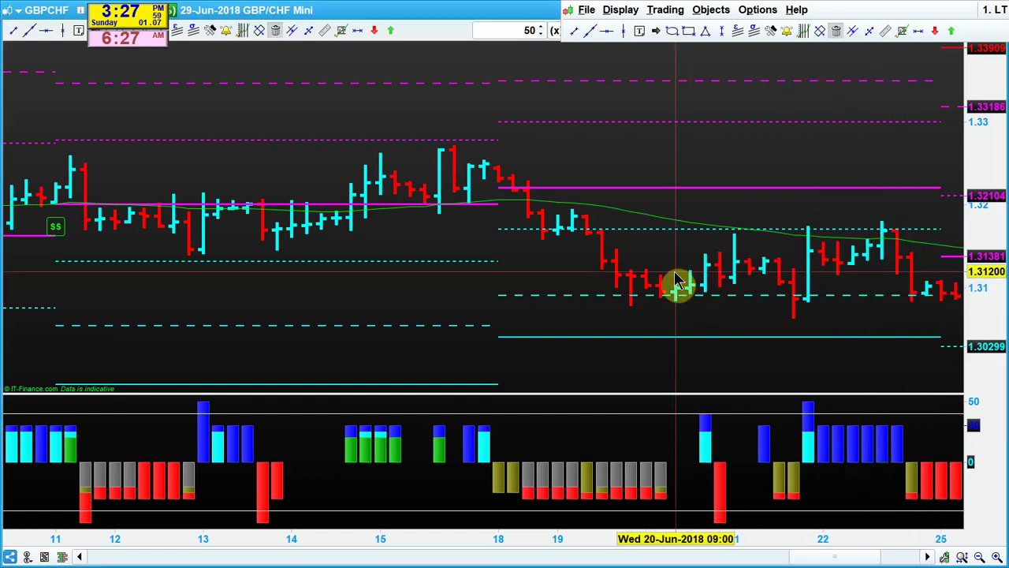
left_click(361, 167)
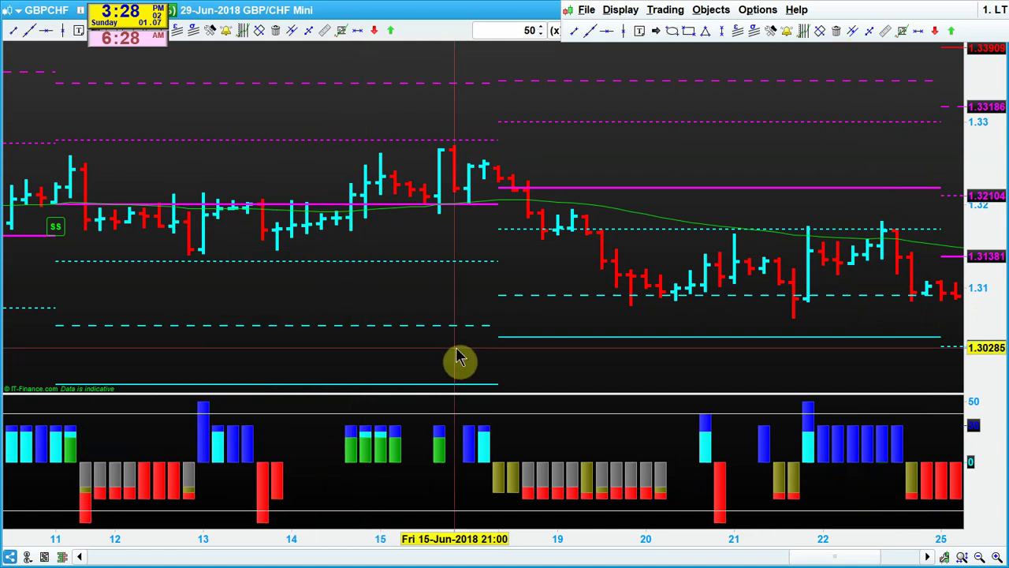
Step: Inspect the 20 June 09:00 and 21 June 17:00 bars against the second weekly support, displaying the latter's price and pivot values
left_click(679, 295)
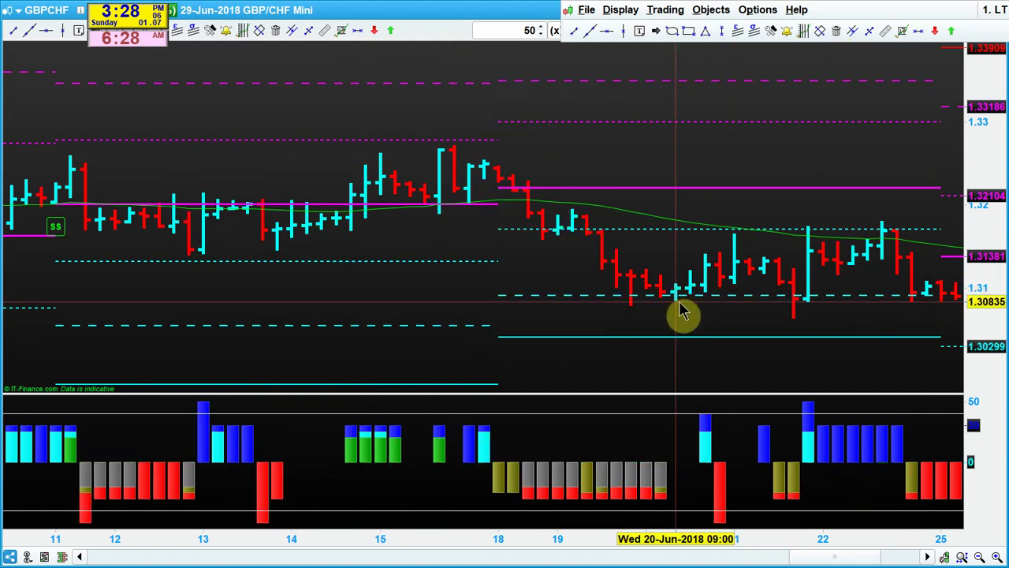
left_click(679, 311)
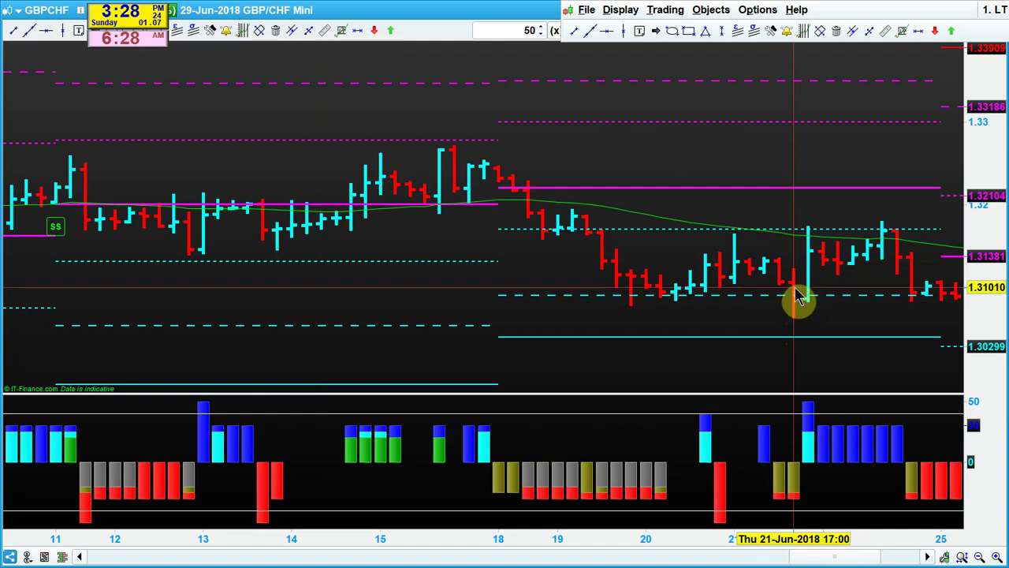
left_click(797, 293)
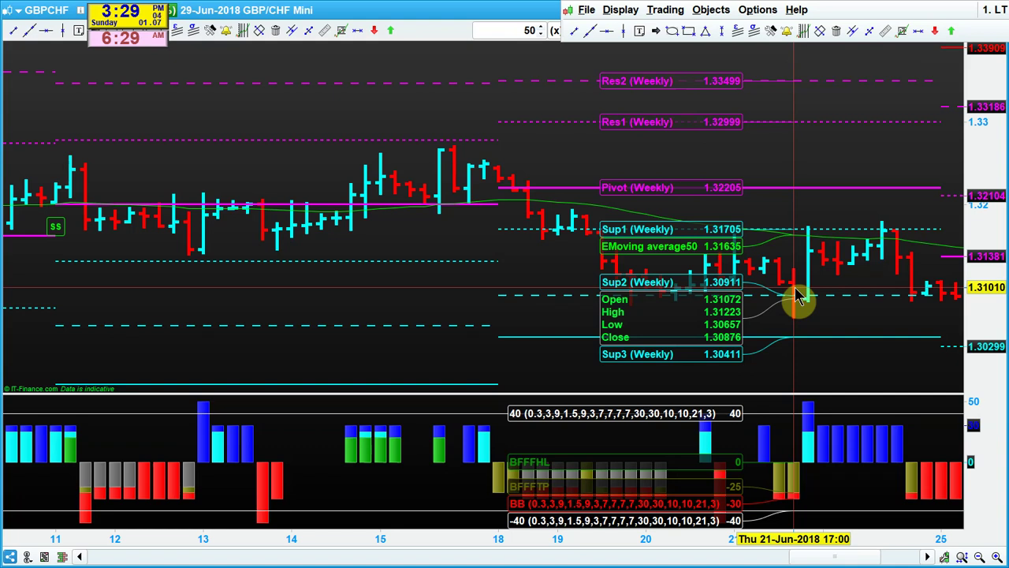
left_click_drag(798, 296, 798, 296)
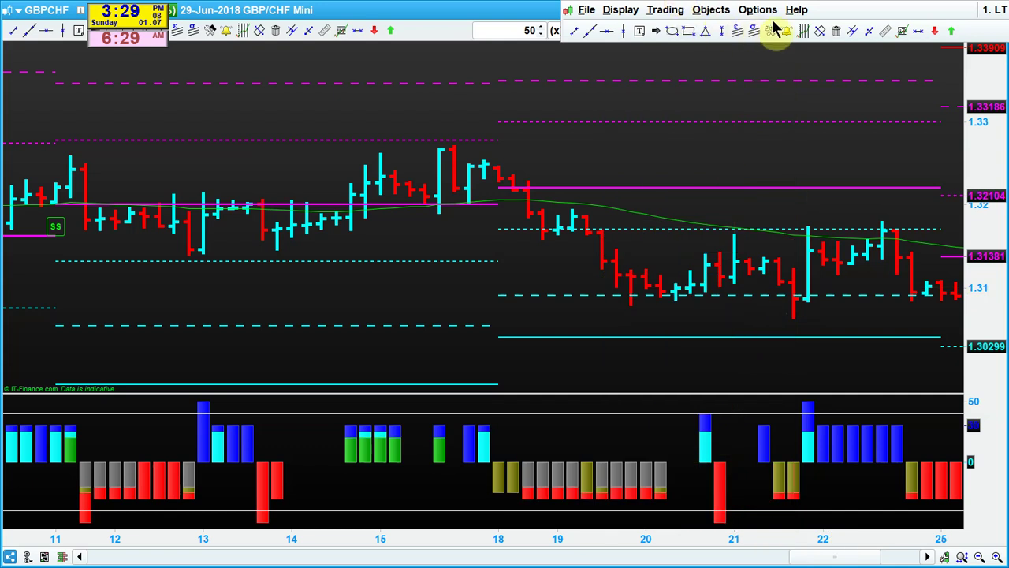
Step: Draw a roughly horizontal arrow from the low of the 19 June 21:00 bar past the 21 June bars
left_click(655, 31)
left_click_drag(633, 314, 820, 312)
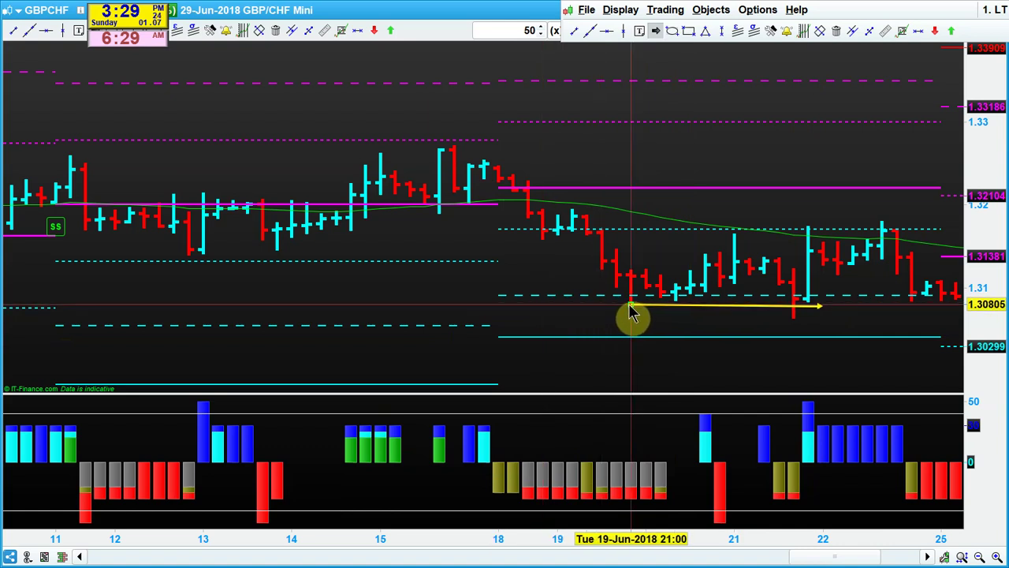
mouse_move(630, 313)
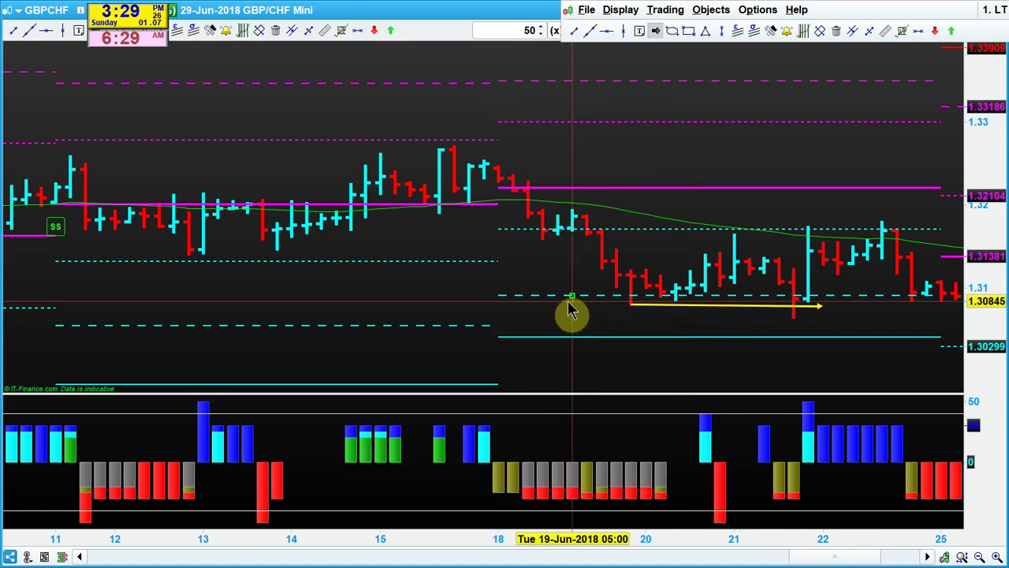
Step: Remove the weekly pivot, support and resistance levels from the GBPCHF price chart
right_click(570, 298)
left_click(595, 320)
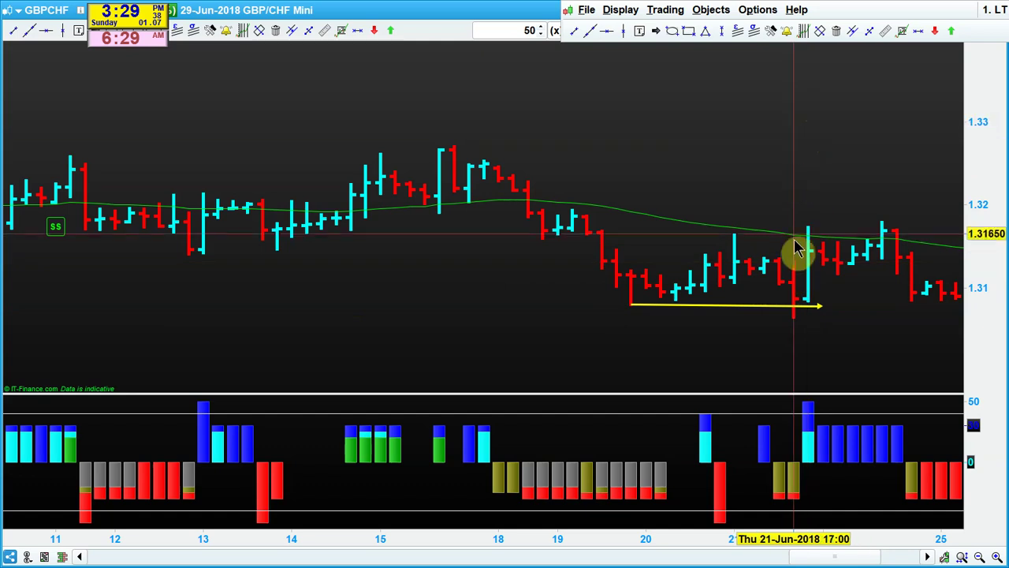
Step: Draw a diagonal arrow down to the top of the 21 June 17:00 bar
left_click(656, 30)
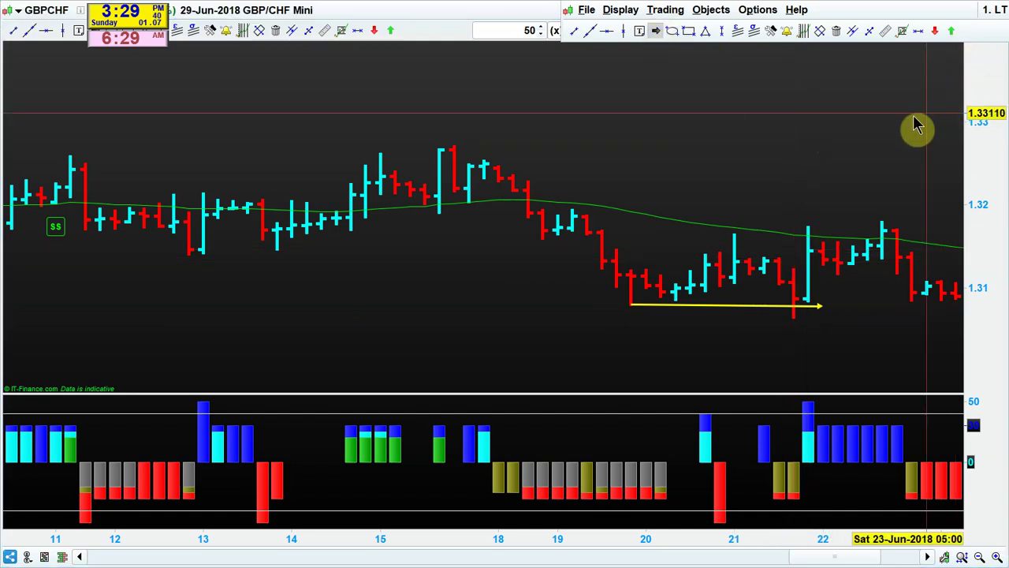
left_click(883, 157)
left_click_drag(857, 206, 794, 268)
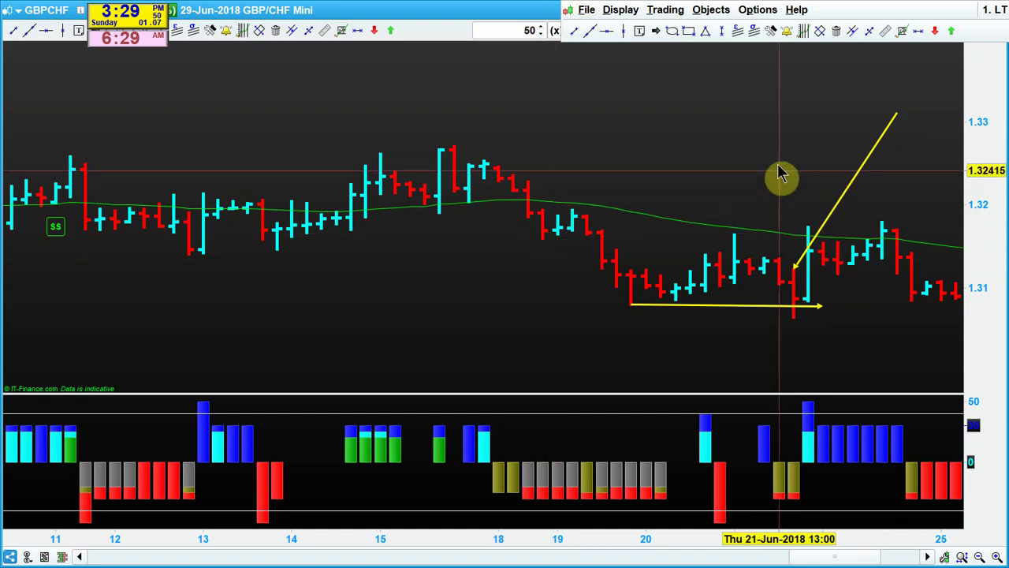
Step: Delete the diagonal arrow and the horizontal arrow along the 19 June low
left_click(837, 30)
left_click(838, 231)
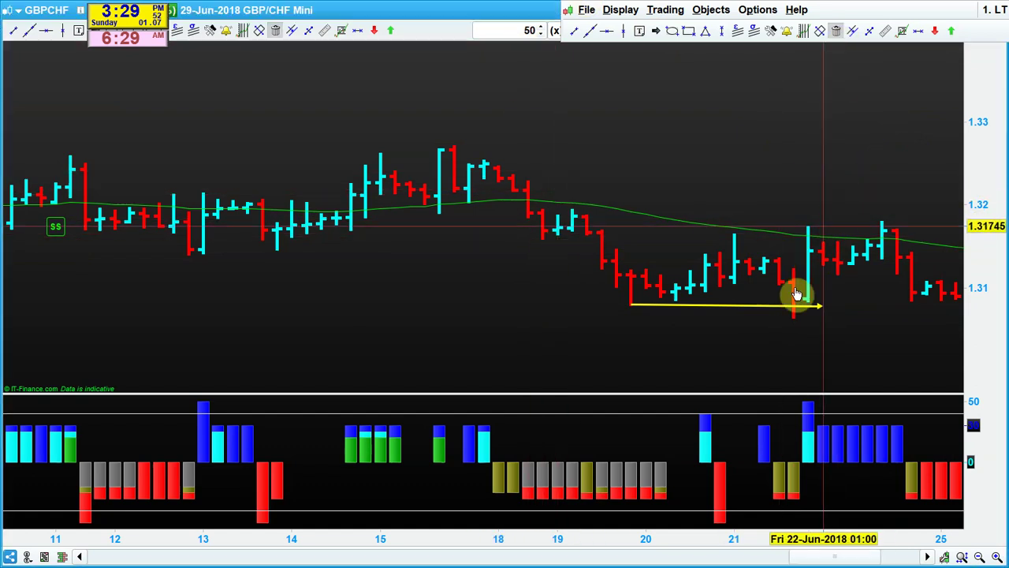
left_click(788, 306)
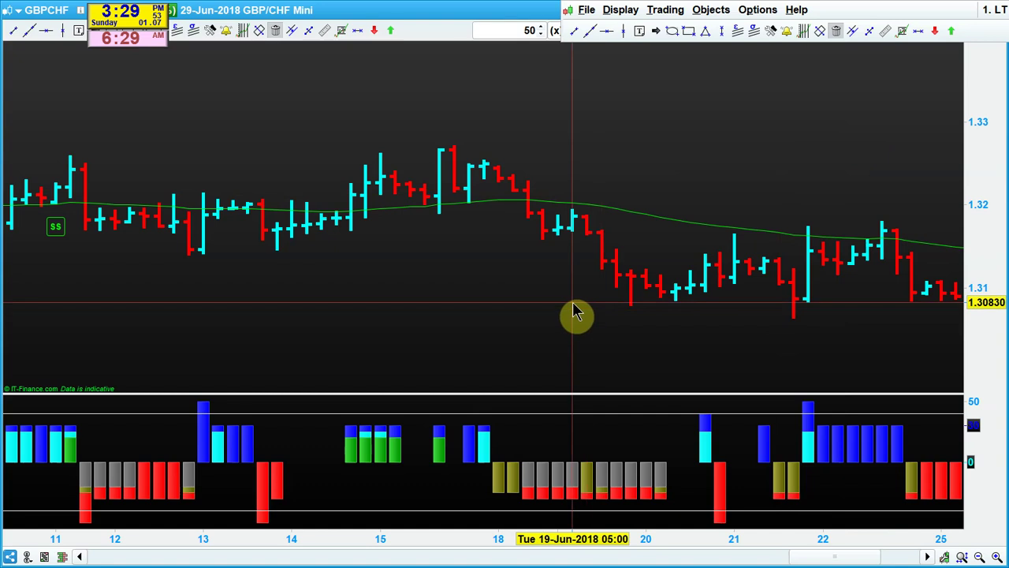
Step: Add the Pivot points indicator to the GBPCHF price chart
right_click(649, 284)
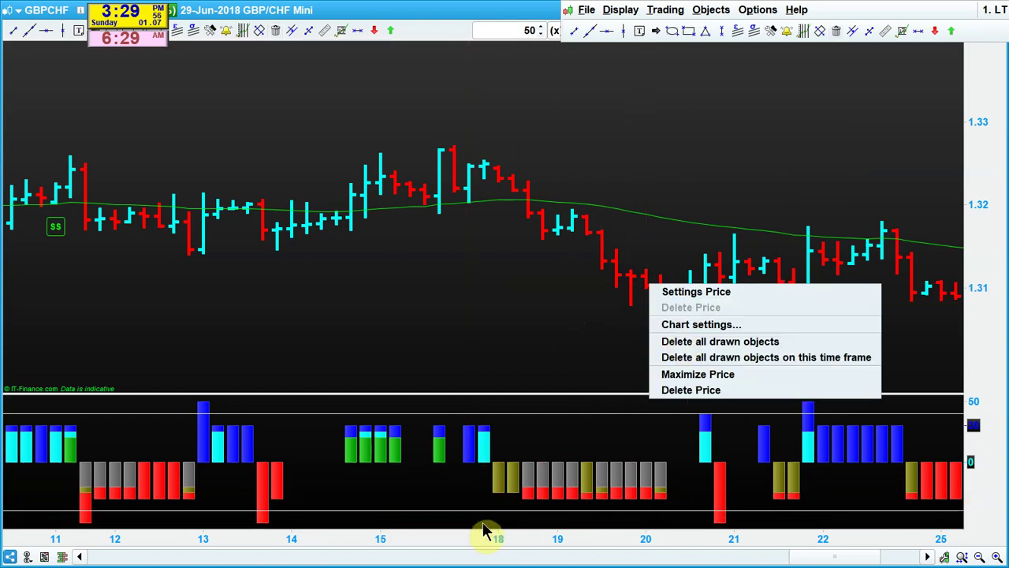
left_click(737, 292)
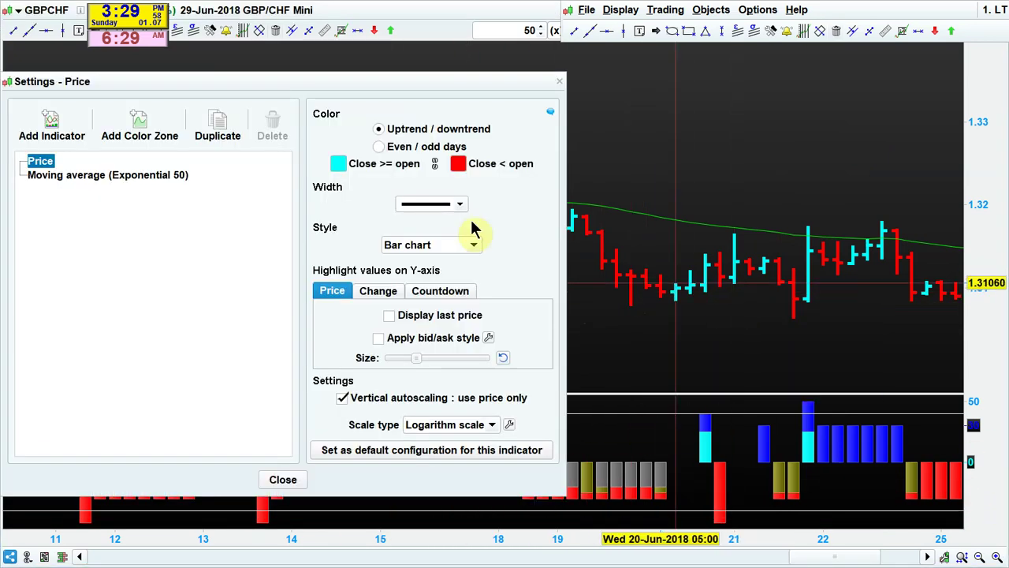
left_click(49, 133)
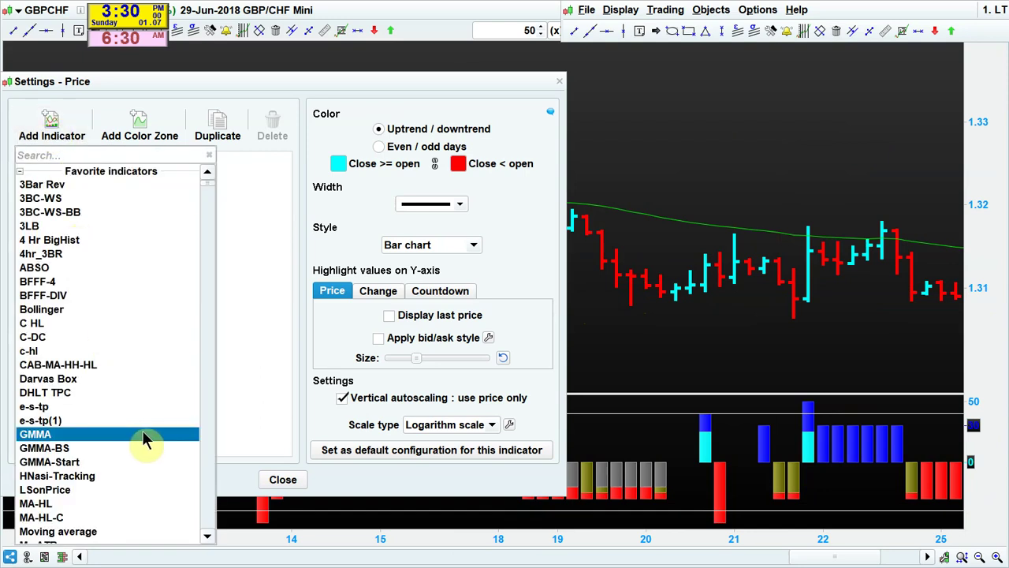
left_click(207, 455)
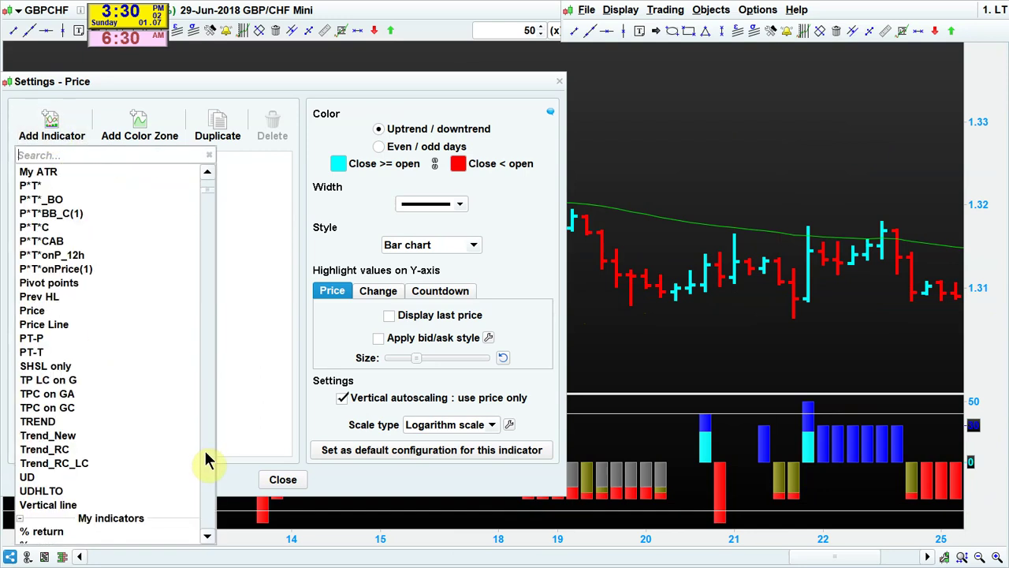
left_click(114, 282)
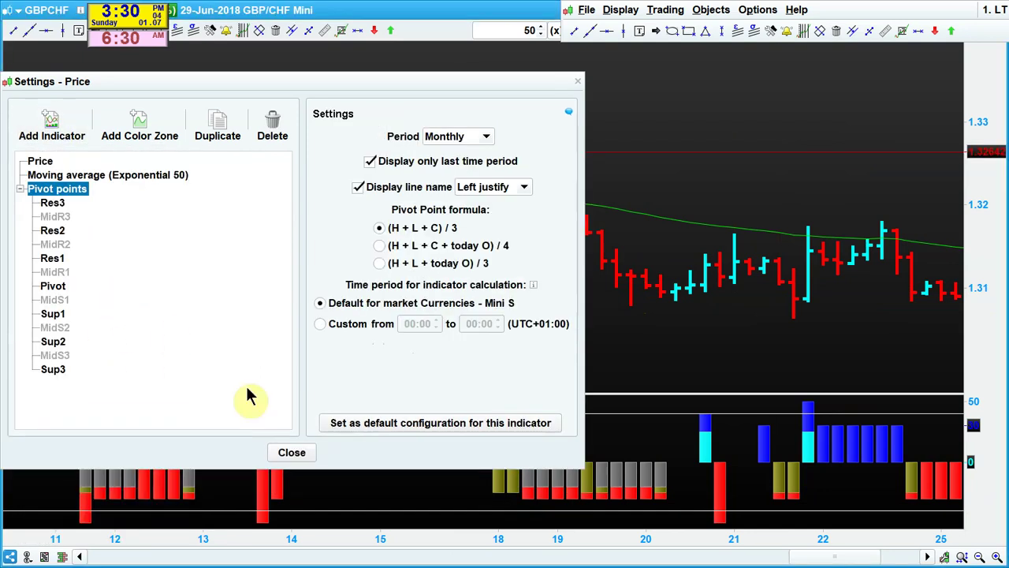
left_click(290, 452)
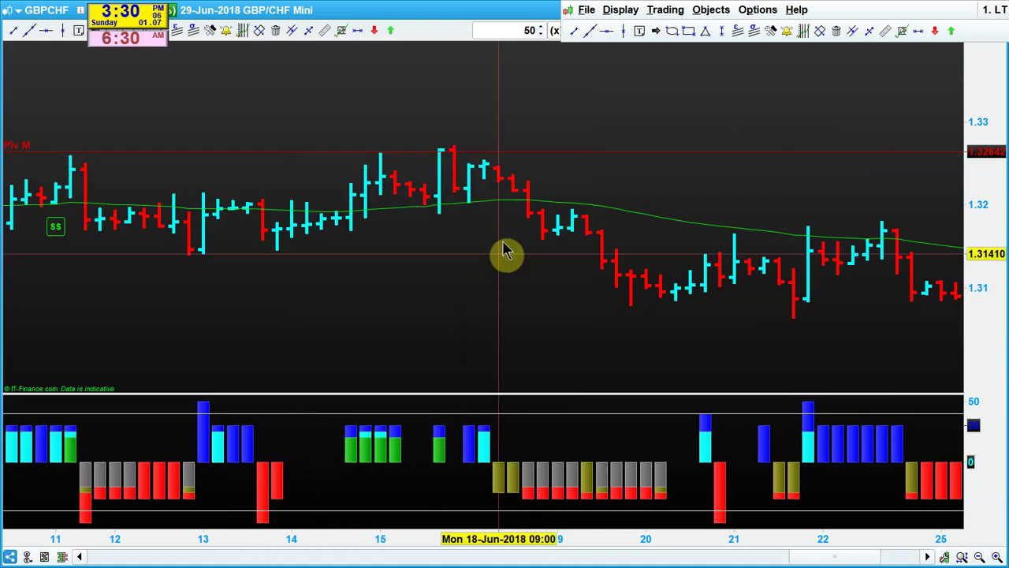
Step: Set the pivot points period to Weekly and display the levels for all past weeks instead of only the last period
right_click(536, 144)
left_click(549, 153)
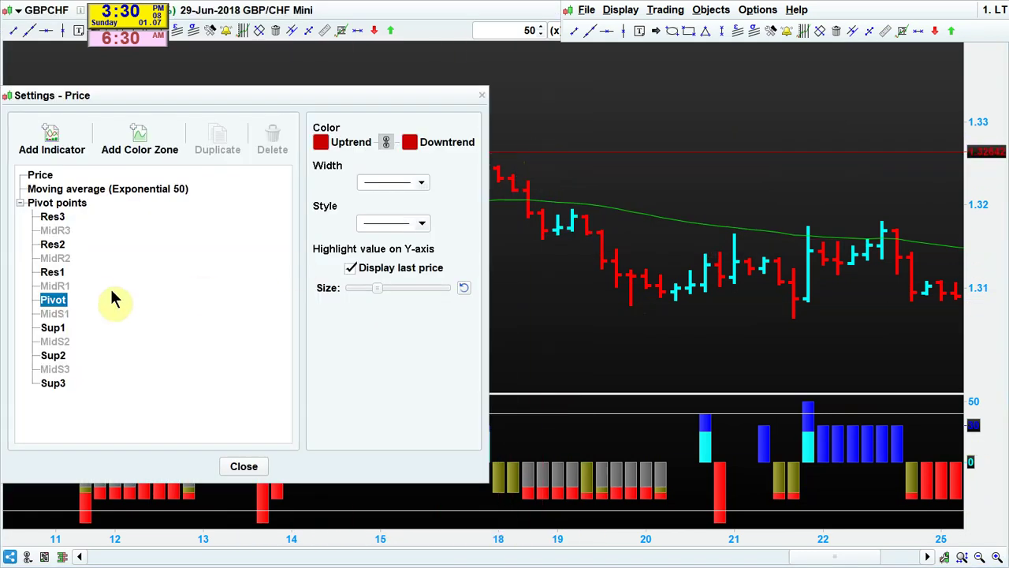
left_click(81, 204)
left_click(480, 150)
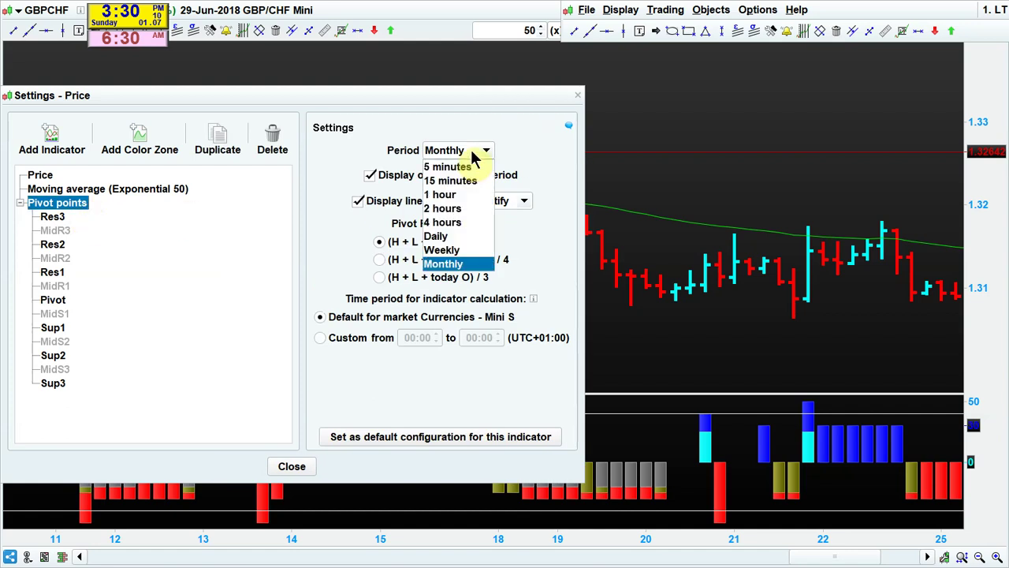
left_click(471, 248)
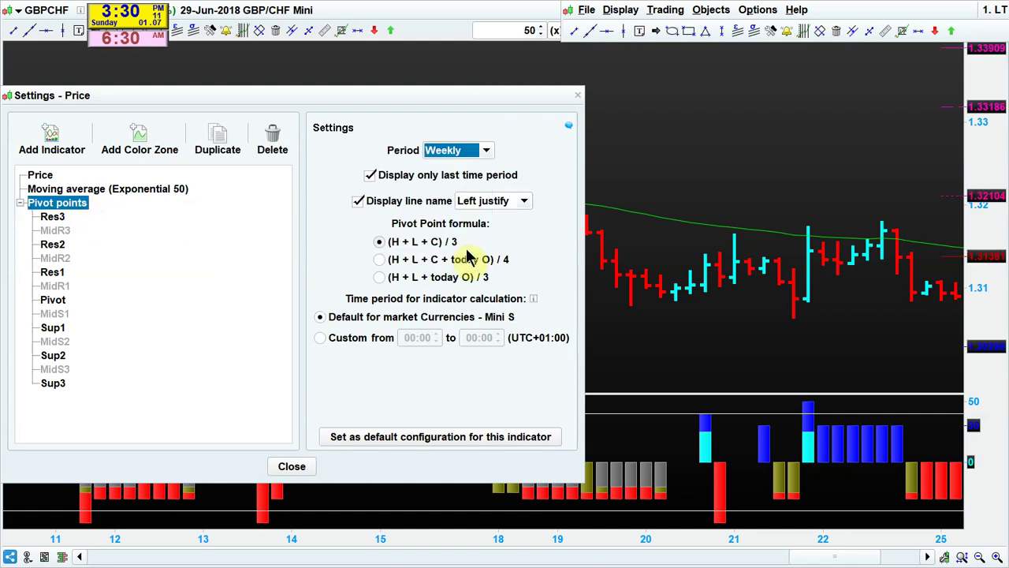
left_click(438, 177)
left_click(292, 466)
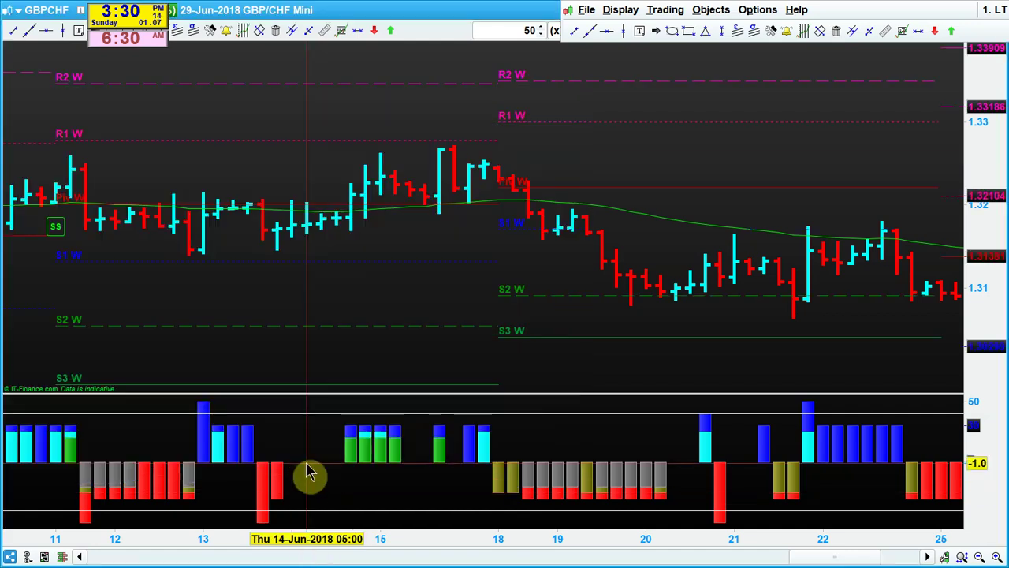
Step: Switch to the Hangouts video call window in Chrome
key("super")
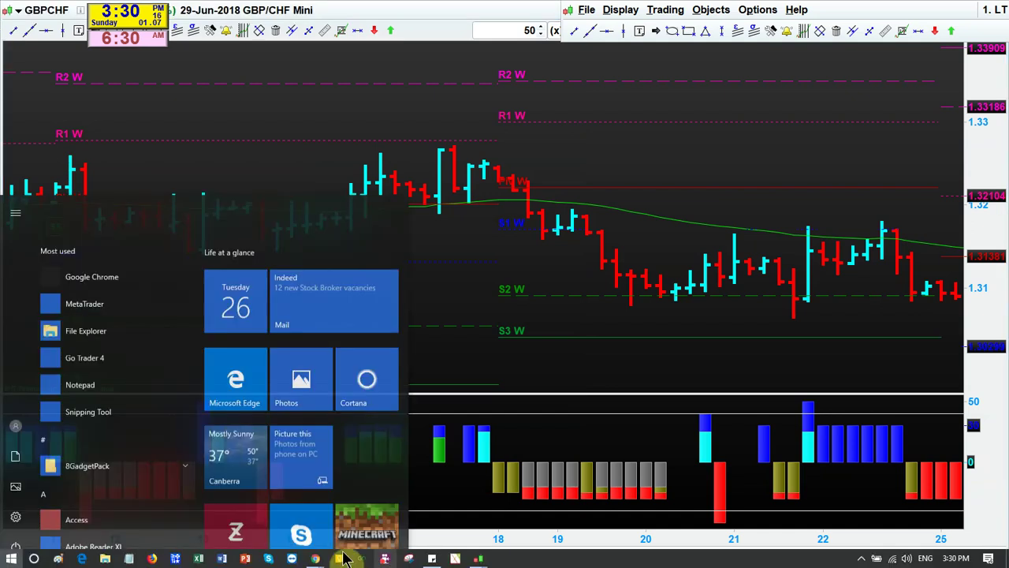
mouse_move(315, 558)
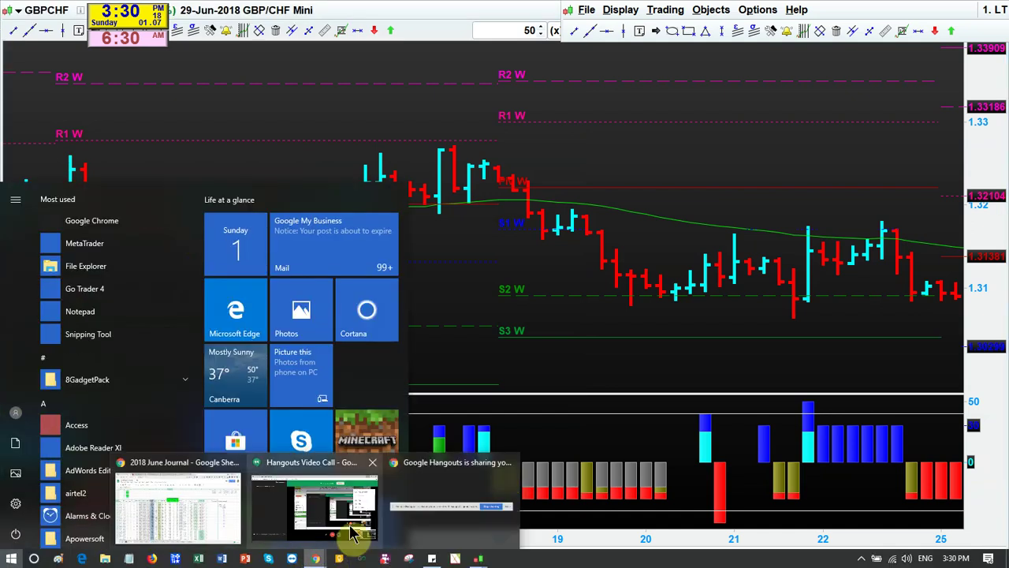
left_click(314, 524)
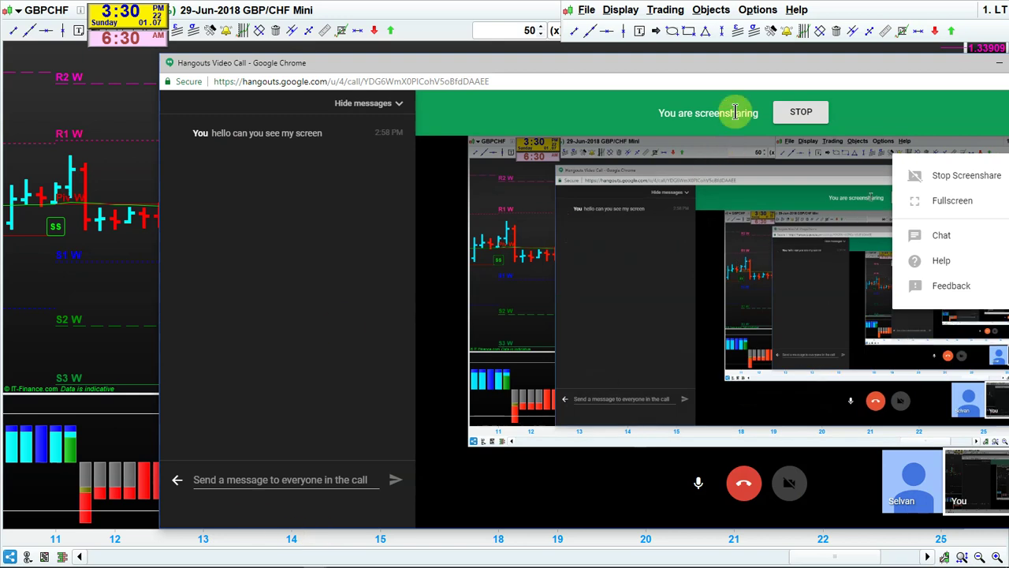
key("super+s")
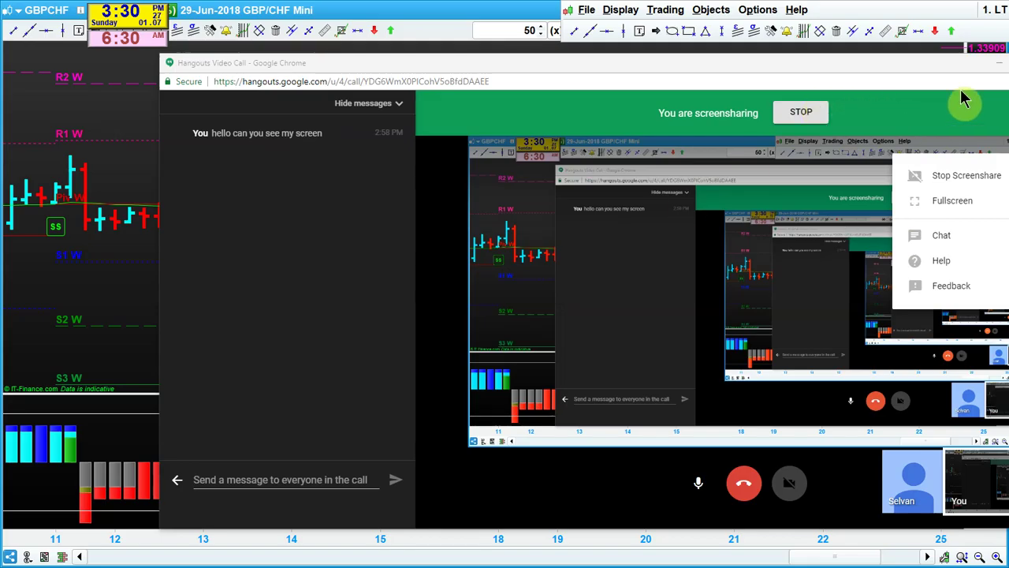
Step: Minimize the video call, the trading platform and the journal spreadsheet to reveal the desktop
left_click(994, 63)
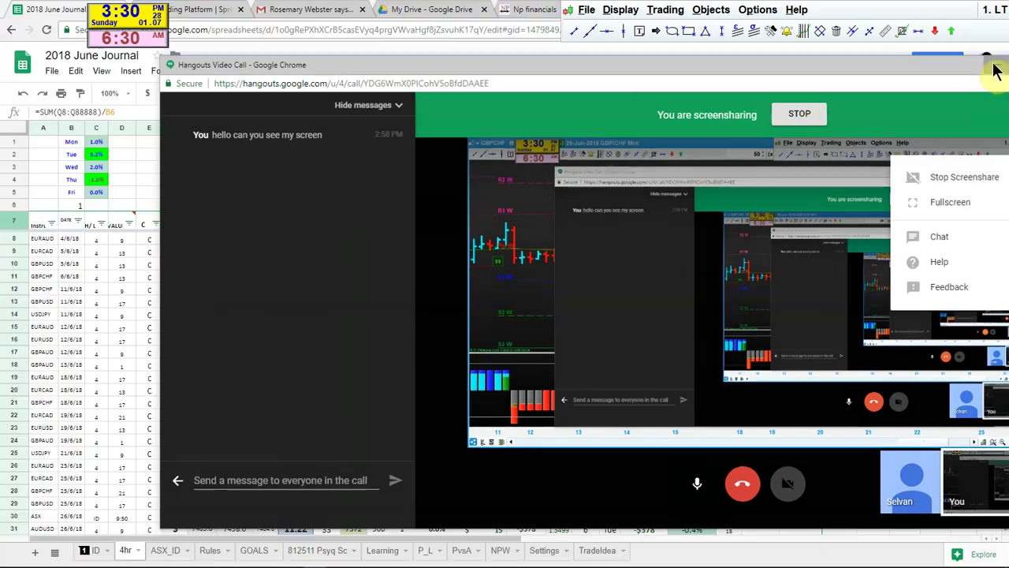
left_click(923, 19)
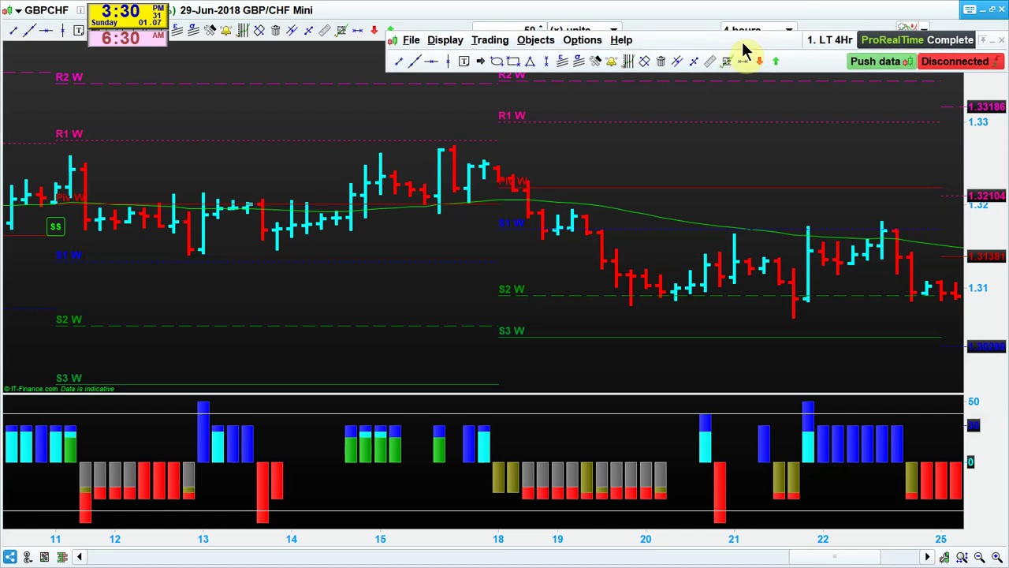
left_click(984, 40)
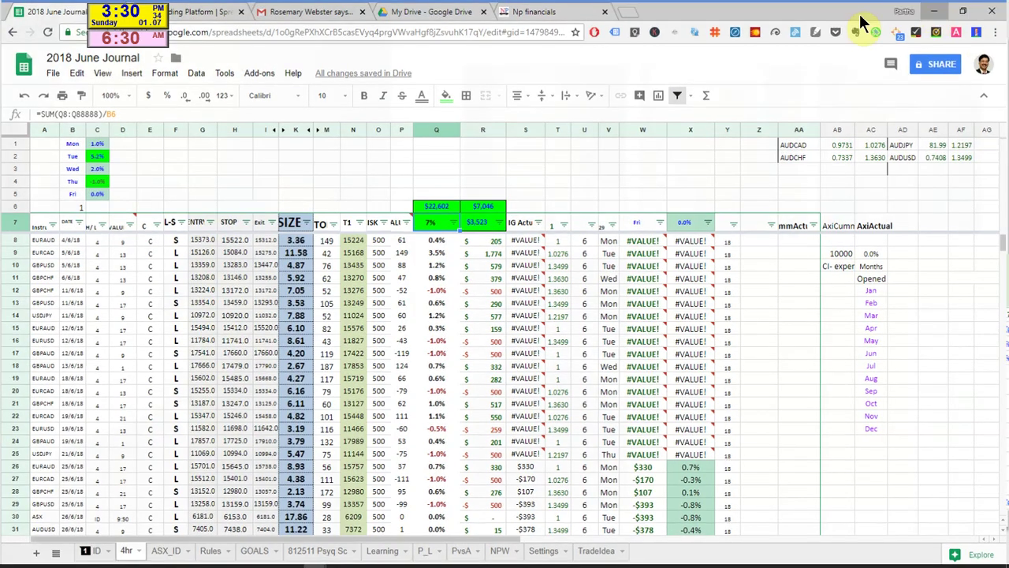
key("super+d")
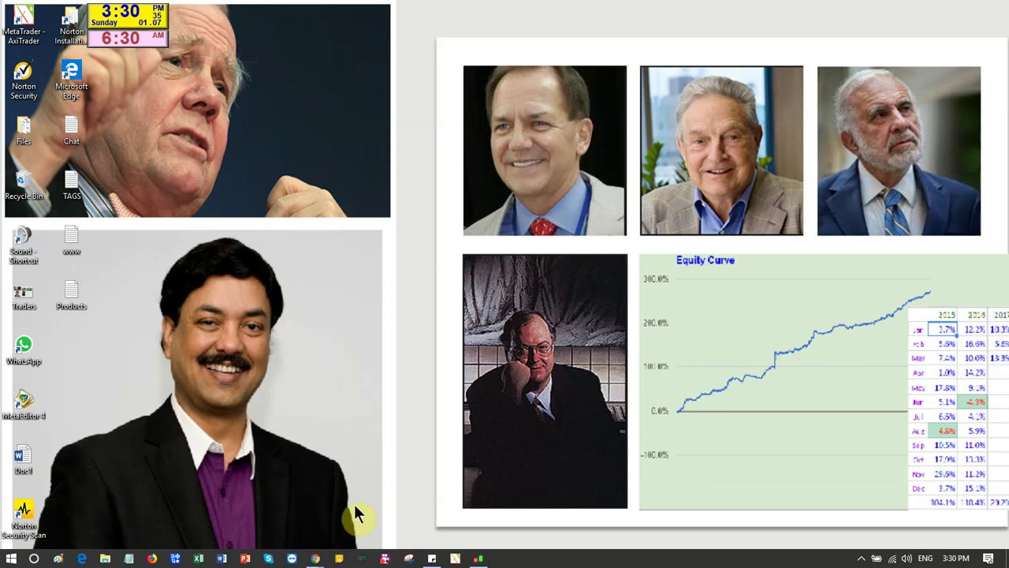
Step: Reopen the Hangouts video call and send the chat message "DID anyone ask question" to everyone
mouse_move(315, 557)
left_click(306, 514)
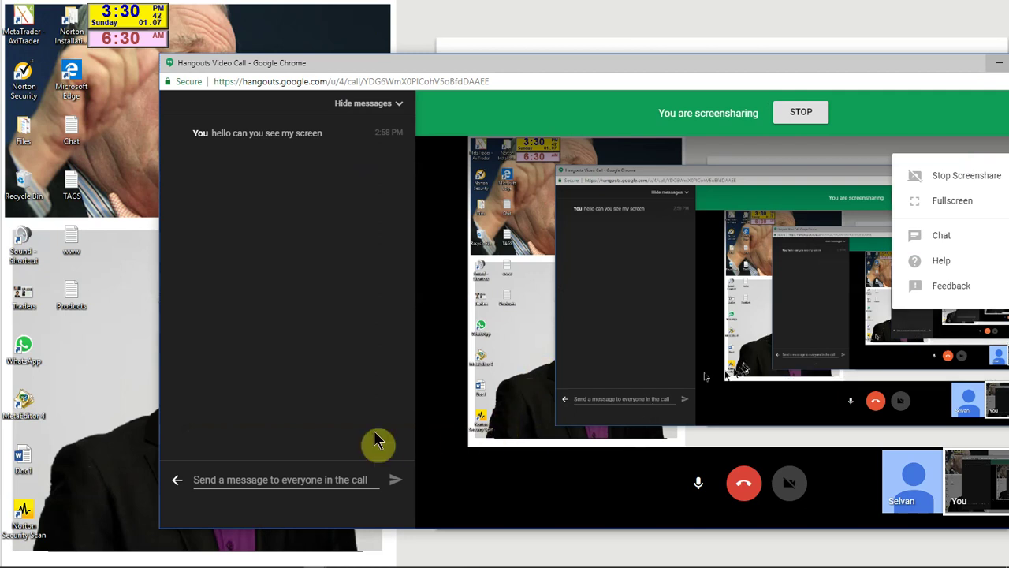
left_click(274, 479)
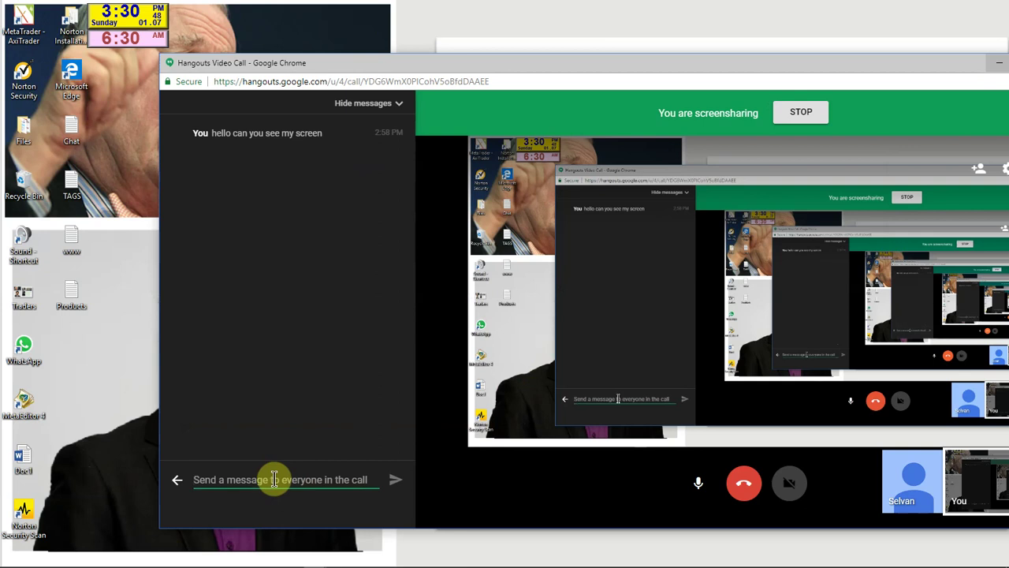
type("DID")
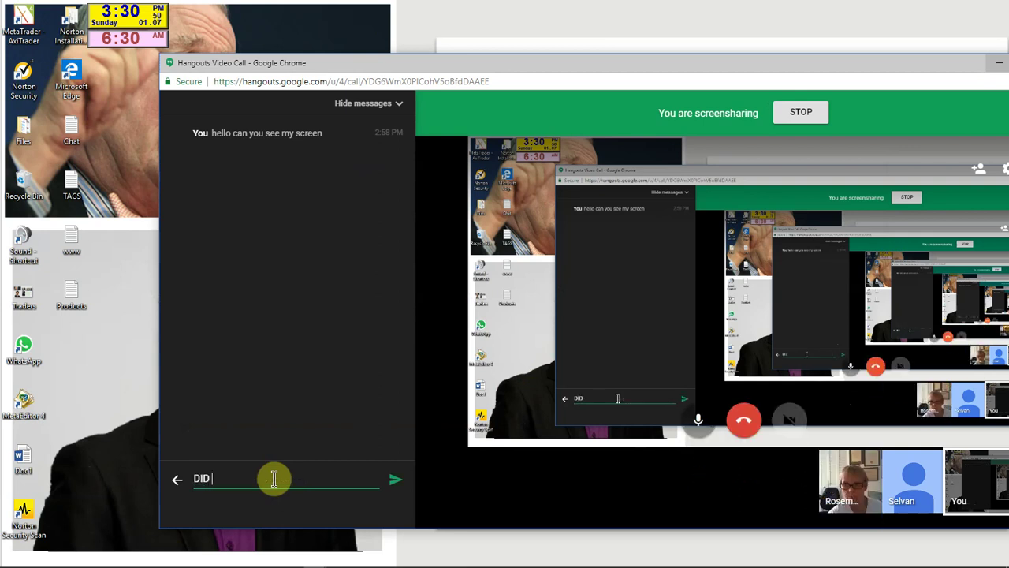
type(" anyo")
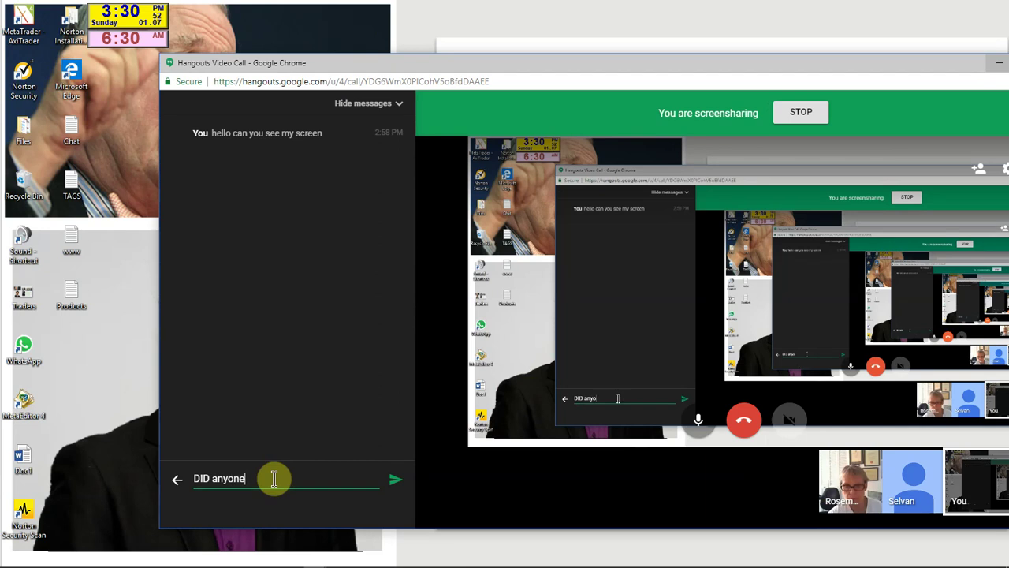
type("ne")
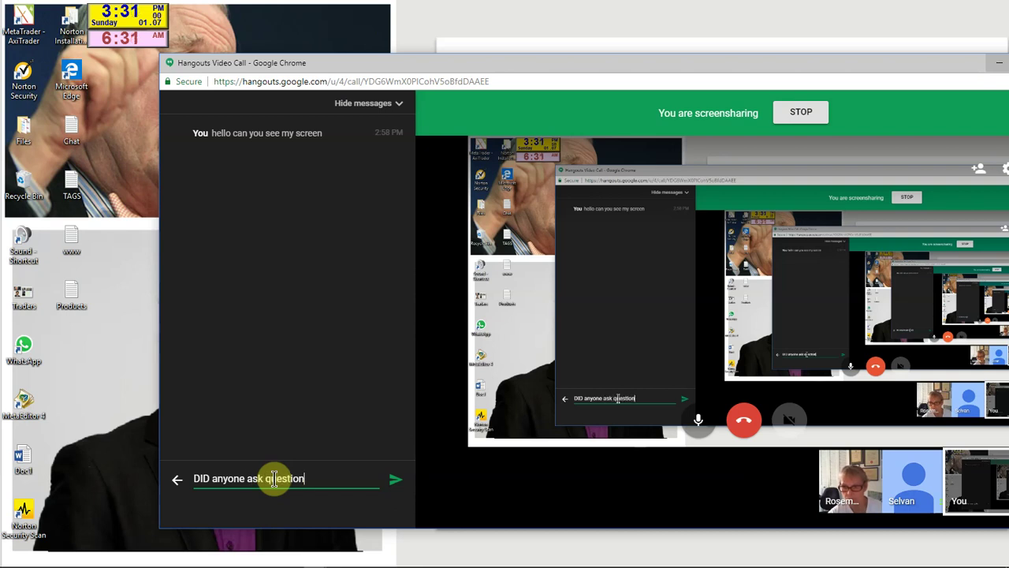
key("Return")
Step: Bring the video call window fully into view, maximize it and select its chat
left_click_drag(718, 87, 734, 74)
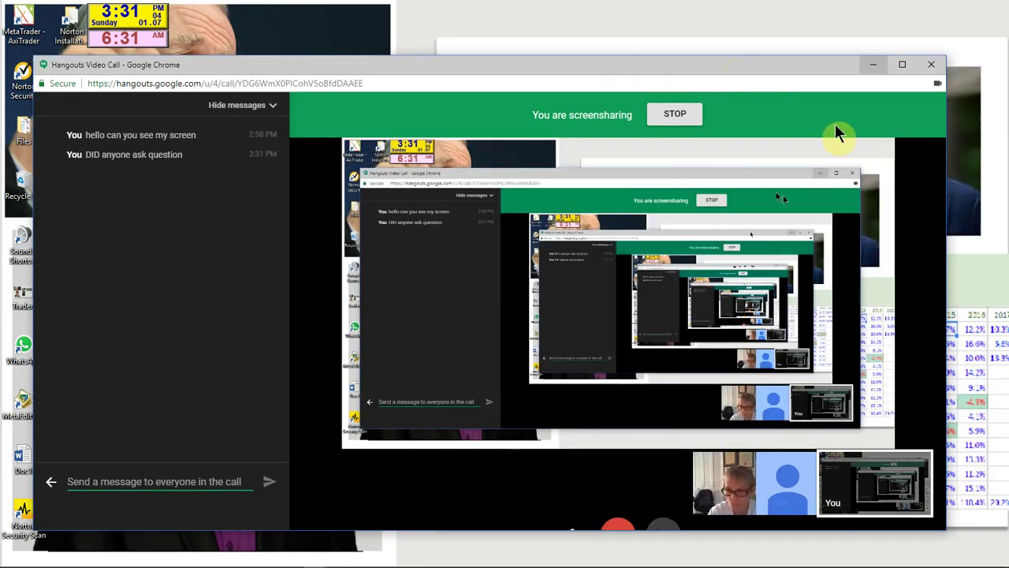
left_click(902, 65)
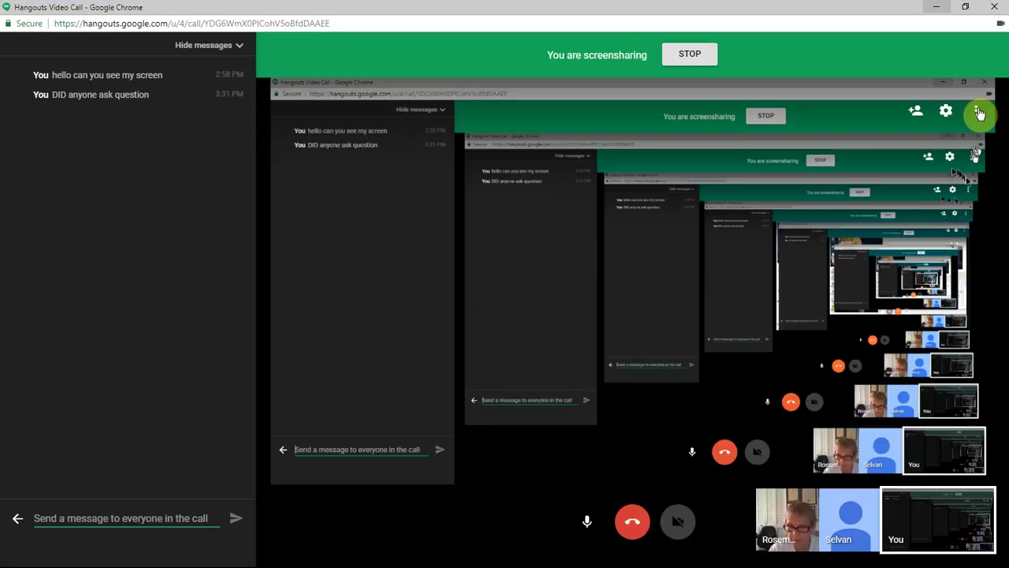
left_click(979, 115)
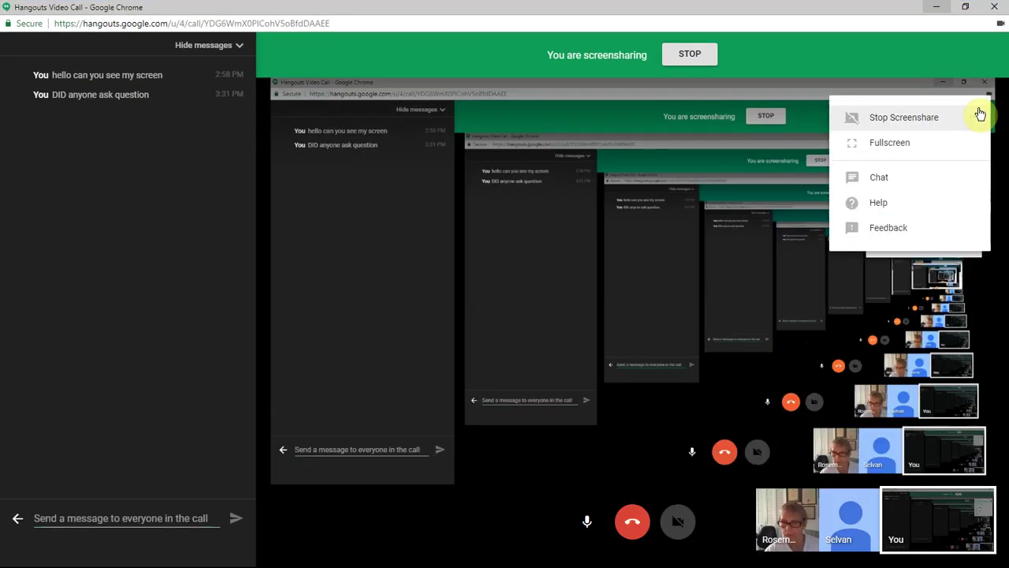
left_click(889, 179)
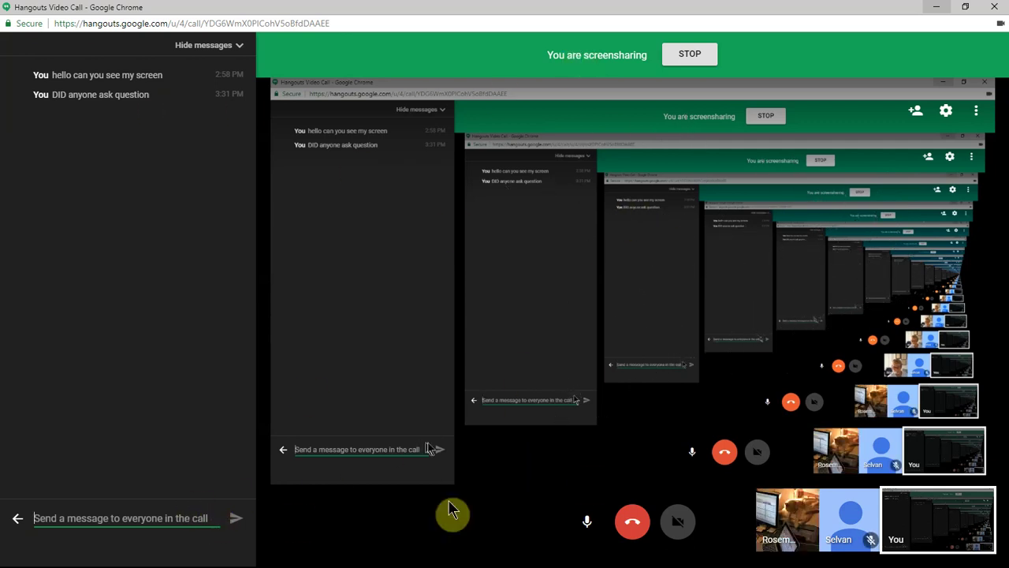
Step: Check the other participants' feeds in the call and return to the own screenshare view
left_click(966, 523)
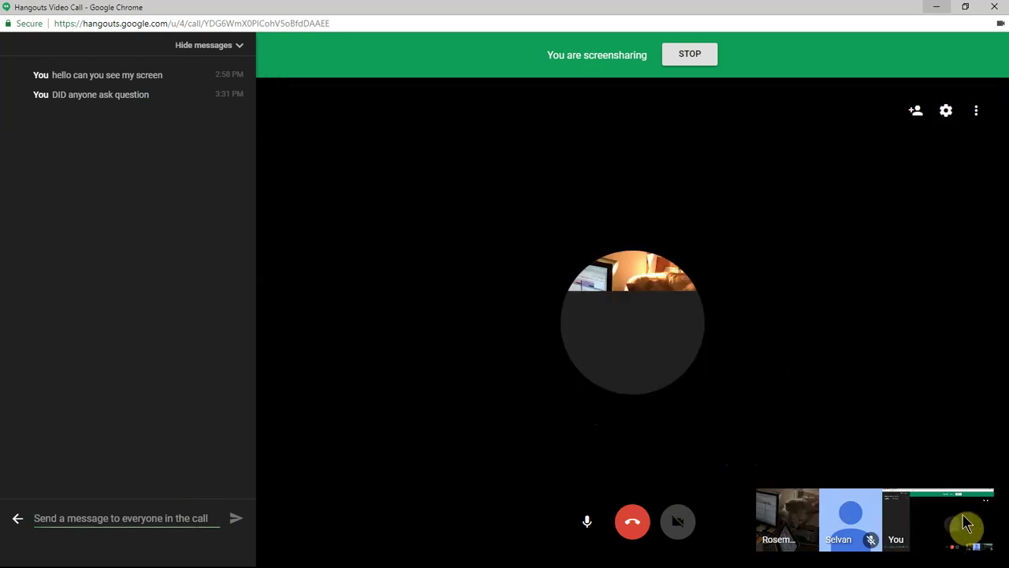
left_click(878, 533)
left_click(792, 536)
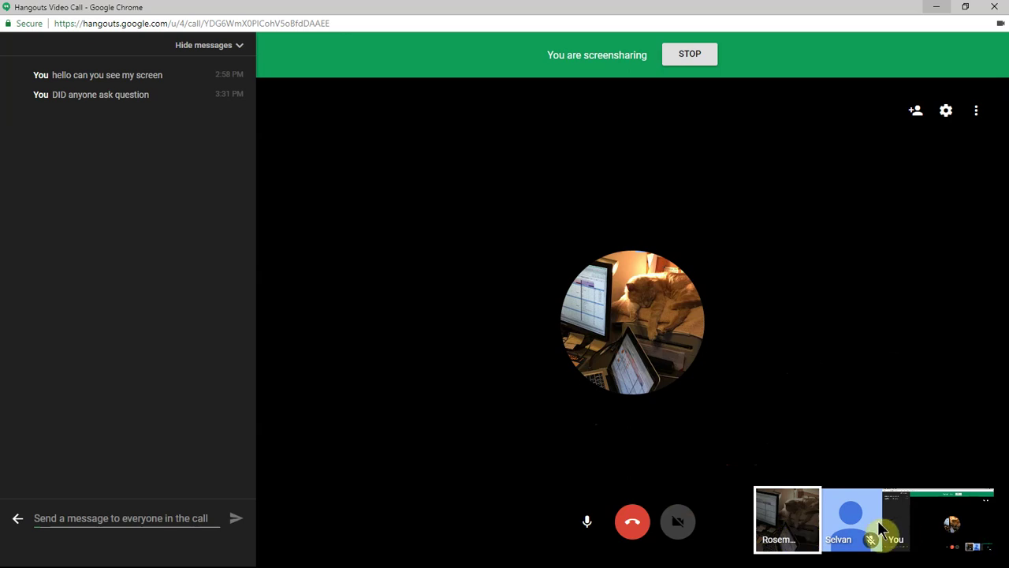
left_click(901, 534)
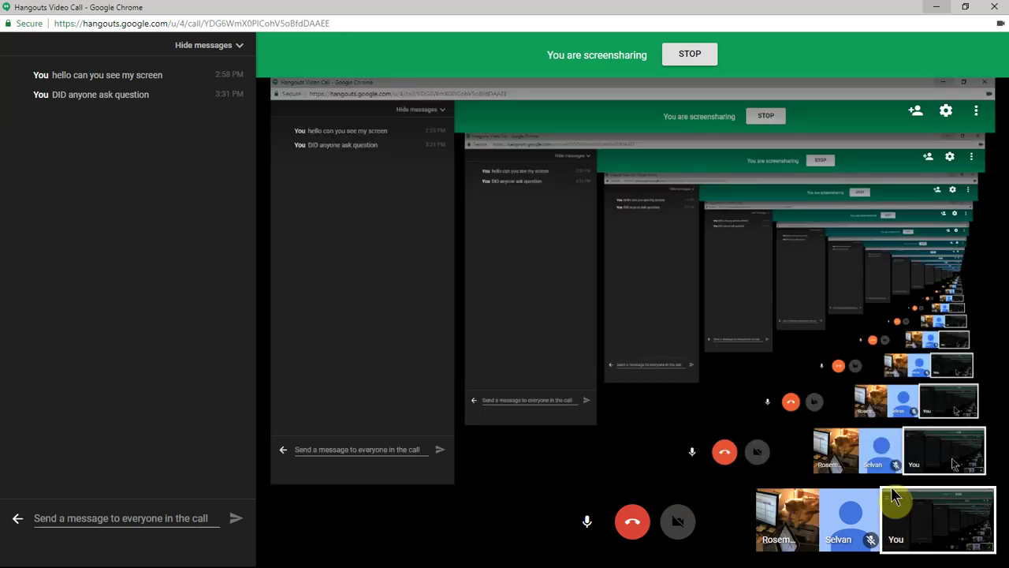
Step: Switch the video call to full screen, check its options and chat, and exit full screen
left_click(980, 114)
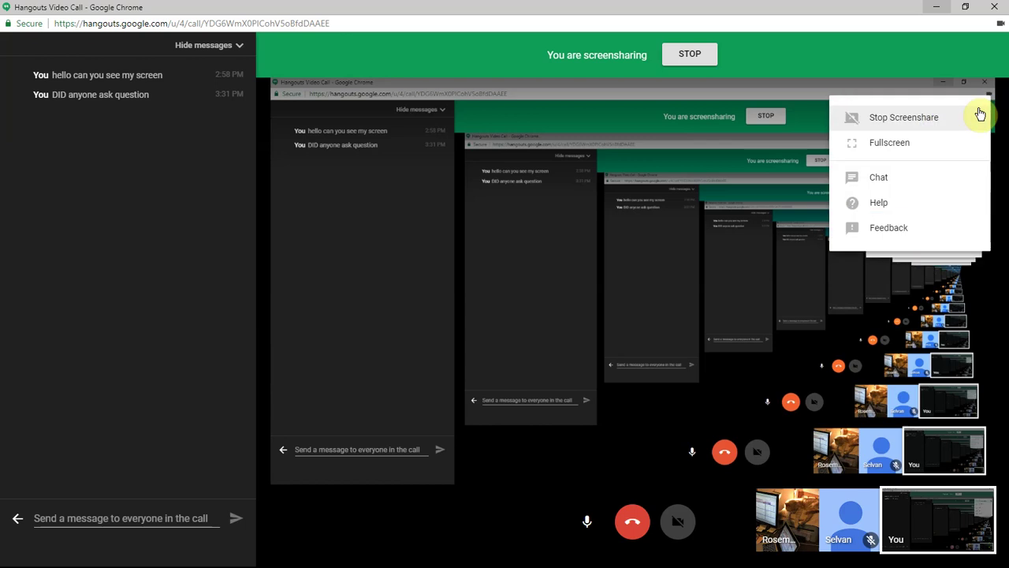
left_click(922, 144)
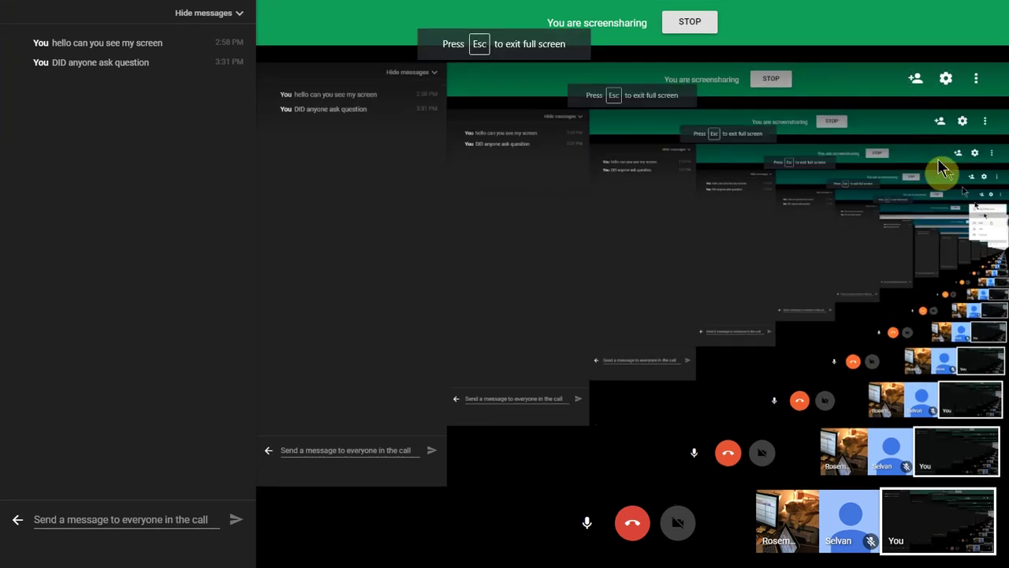
left_click(976, 79)
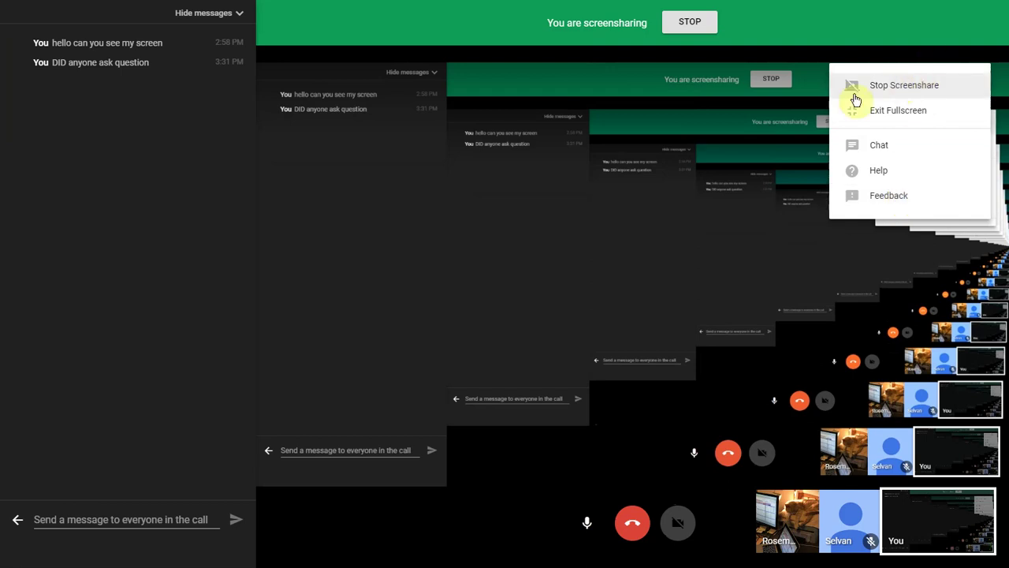
left_click(531, 311)
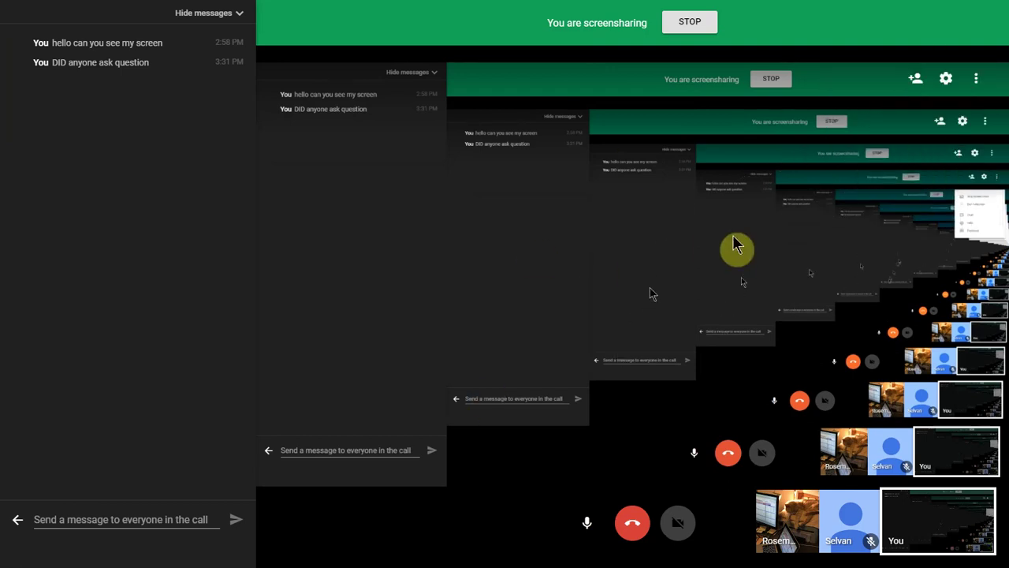
left_click(976, 79)
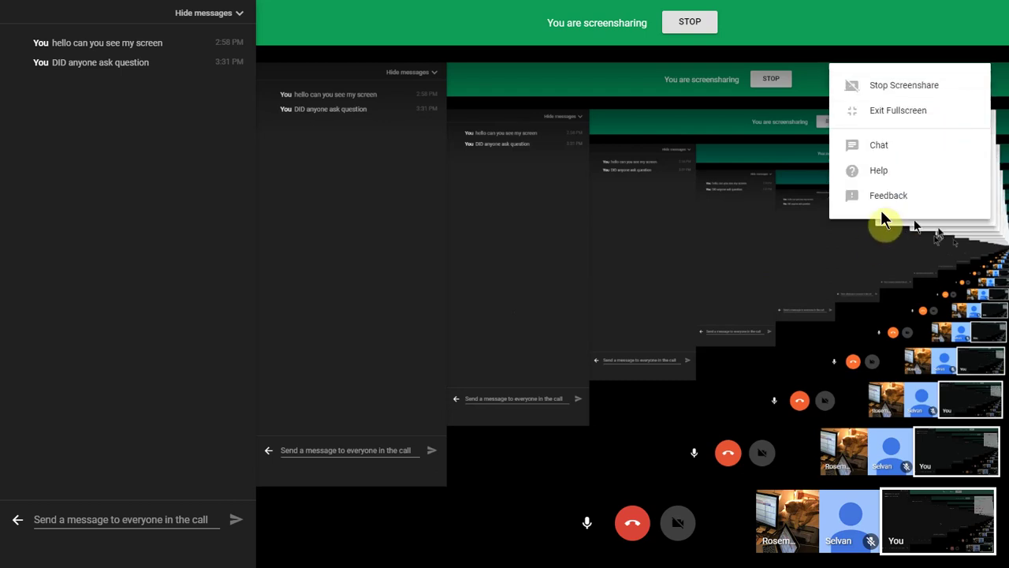
left_click(911, 148)
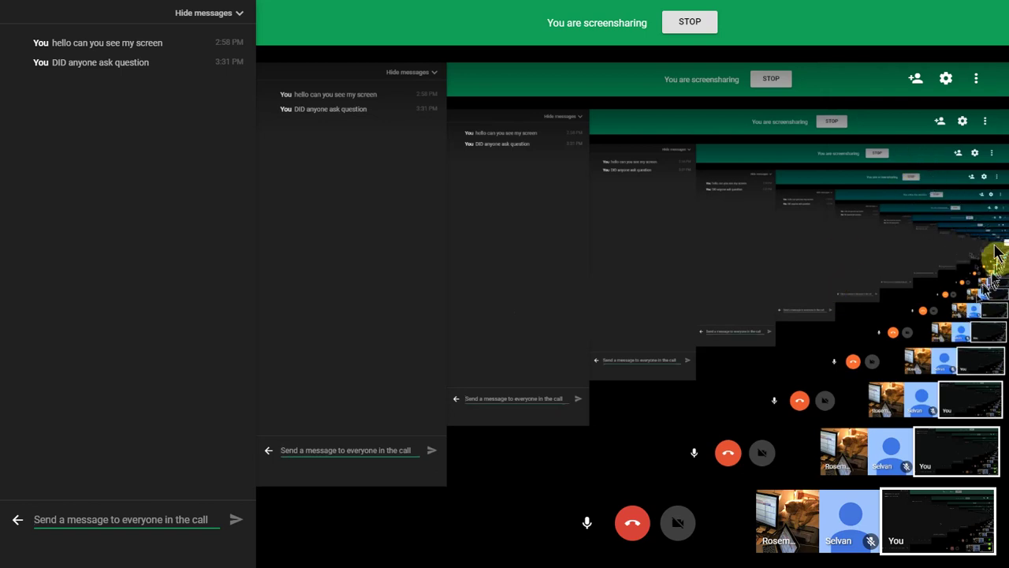
left_click(975, 25)
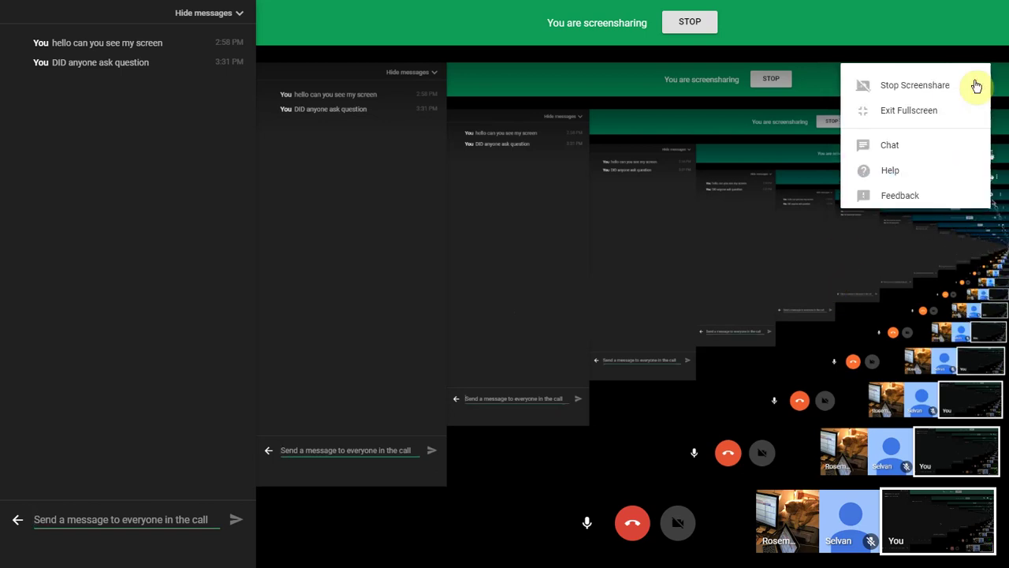
left_click(936, 108)
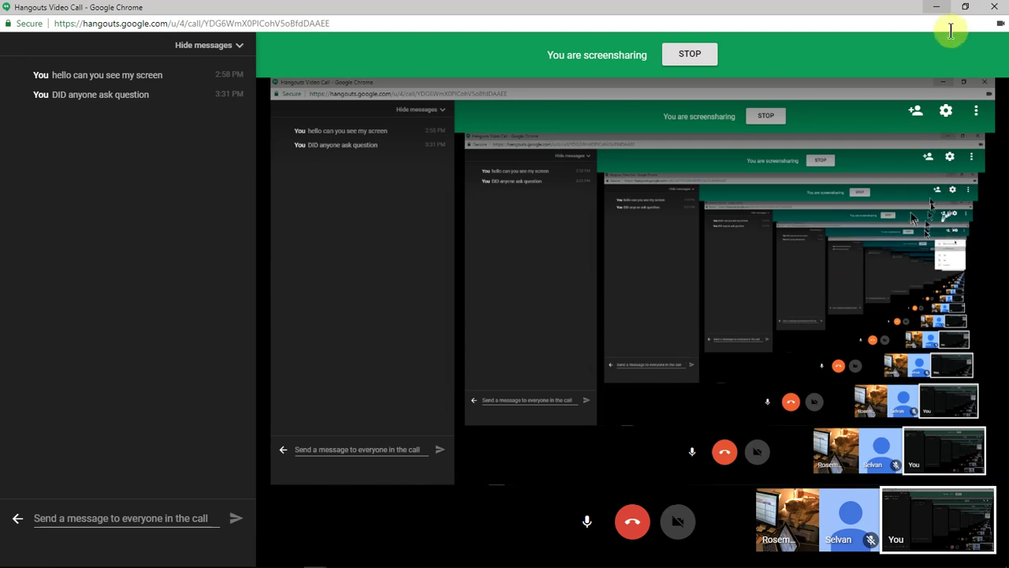
Step: Restore the call window, and in its settings turn off additional diagnostics reporting and check the bandwidth options
left_click(964, 7)
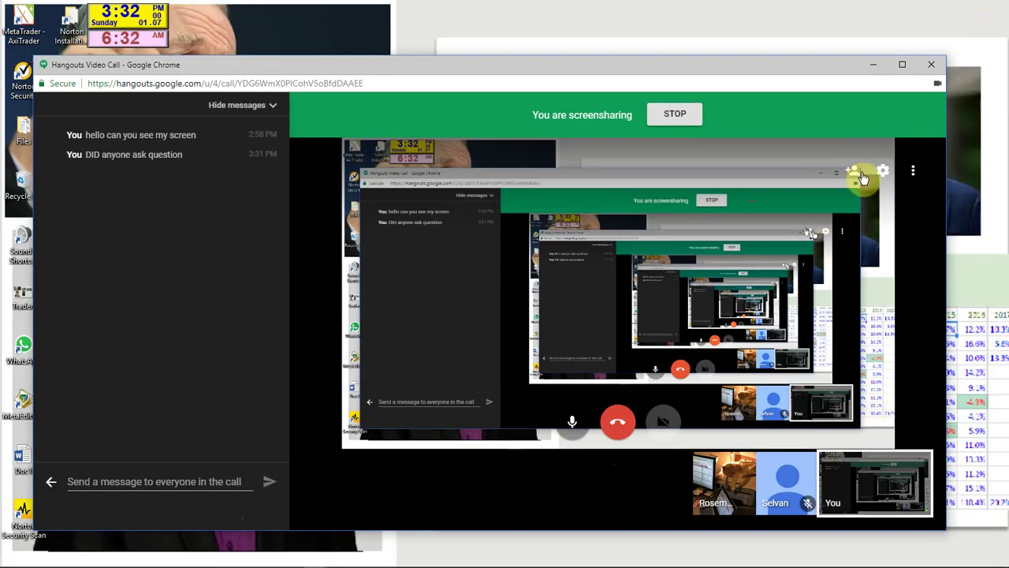
left_click(886, 173)
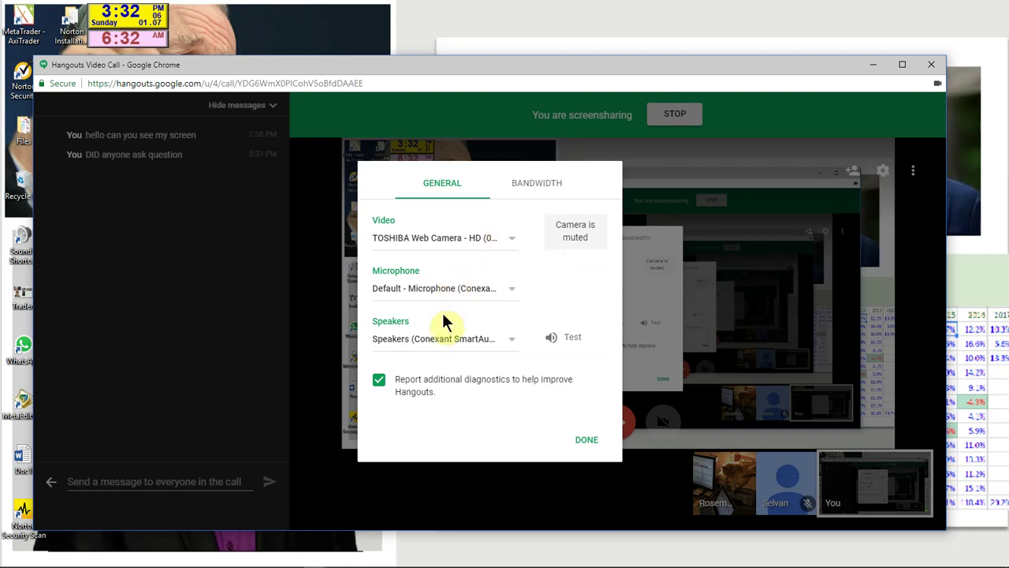
left_click(381, 380)
left_click(551, 189)
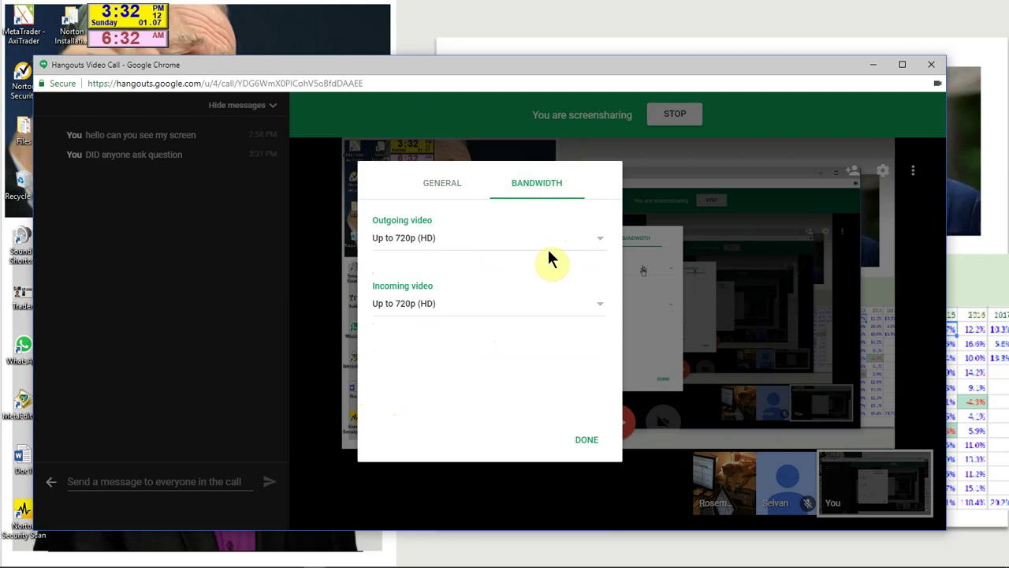
left_click(580, 444)
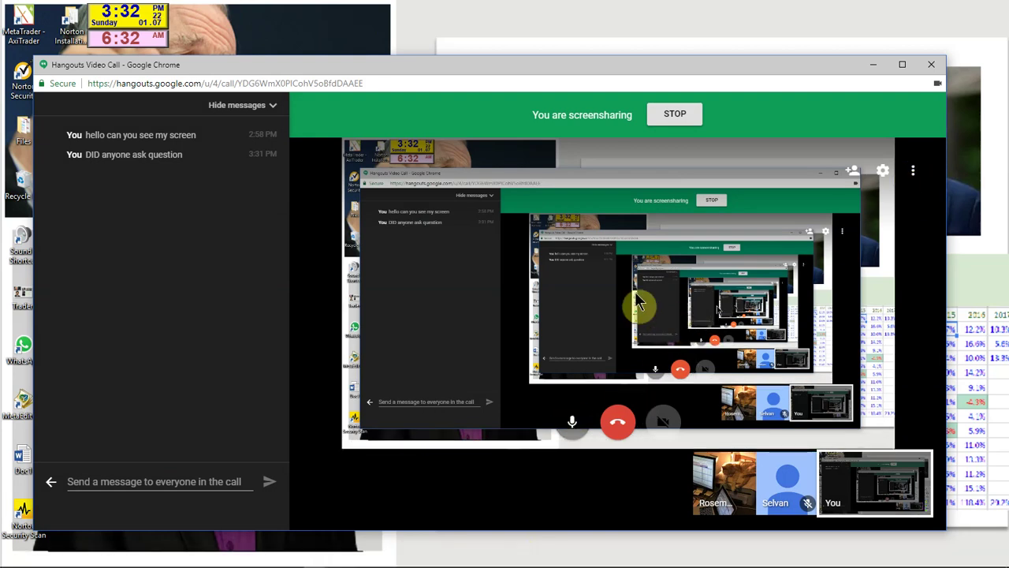
left_click(254, 112)
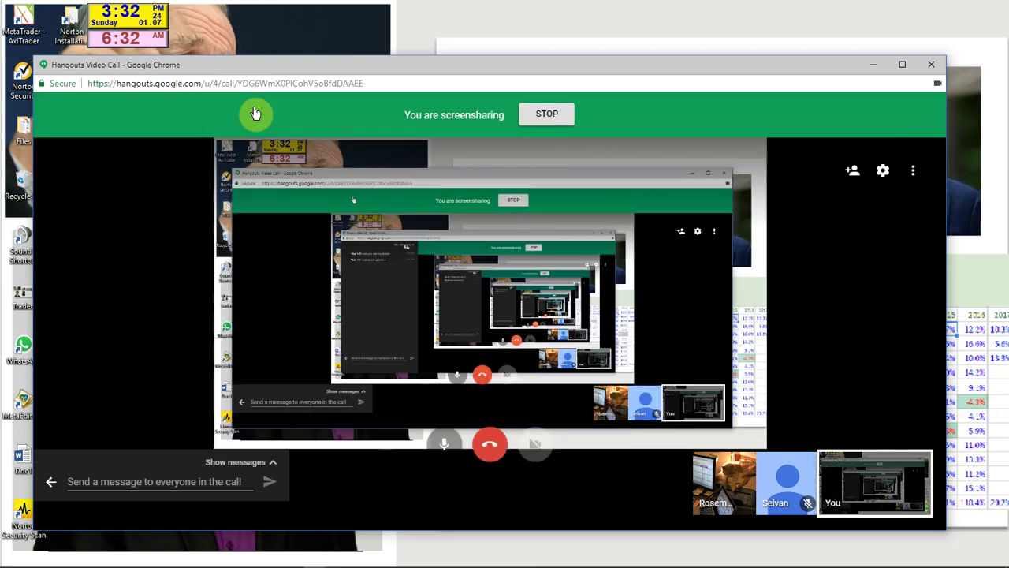
left_click(232, 463)
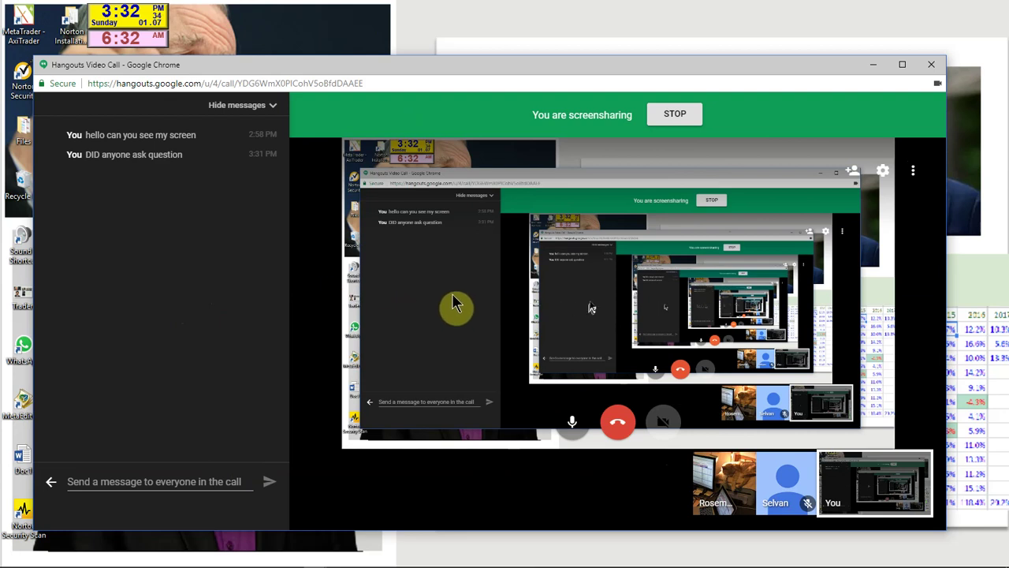
Step: Switch to the Gmail tab in the browser window and minimize the video call covering it
mouse_move(440, 566)
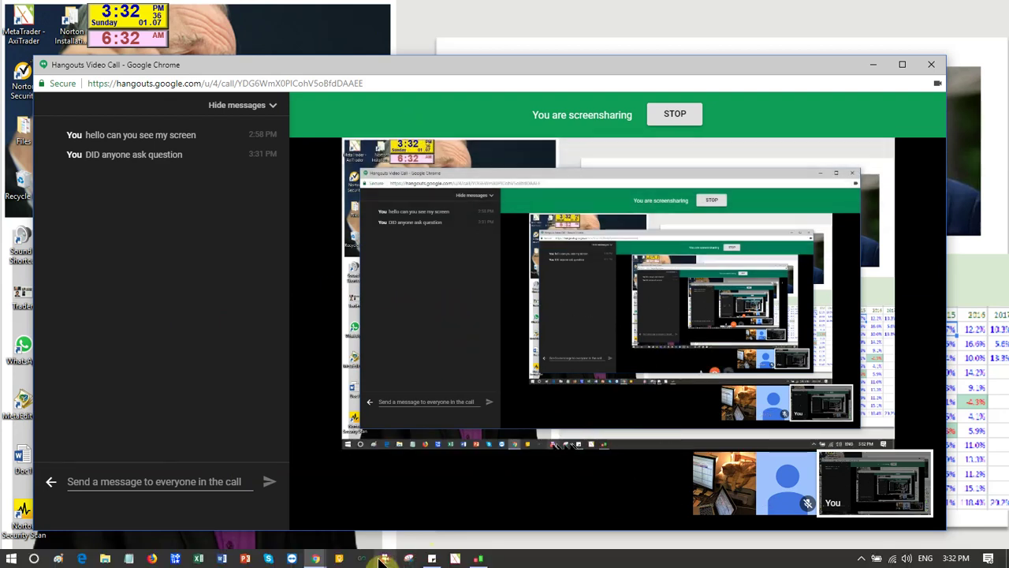
left_click(313, 558)
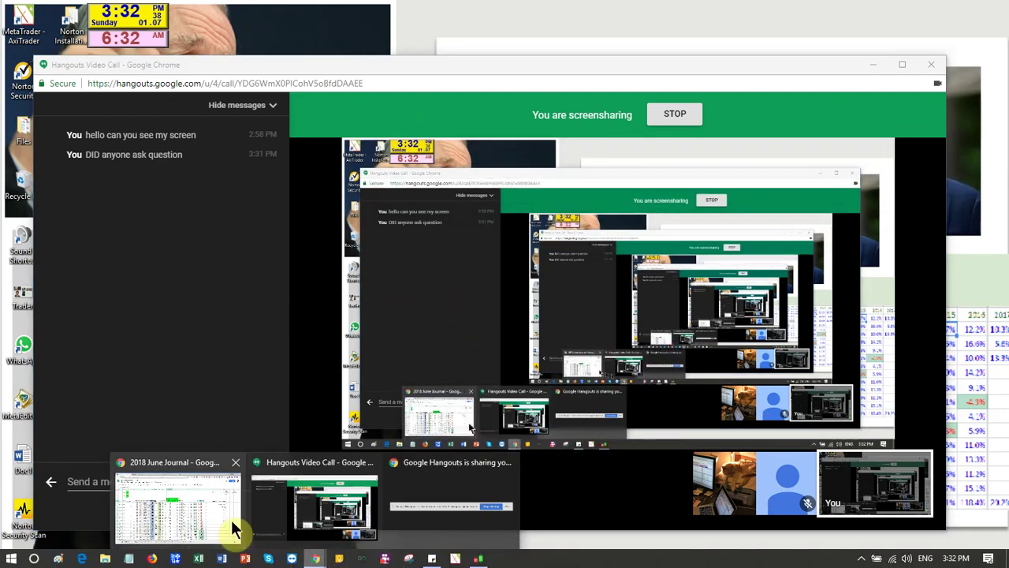
left_click(233, 530)
left_click(304, 14)
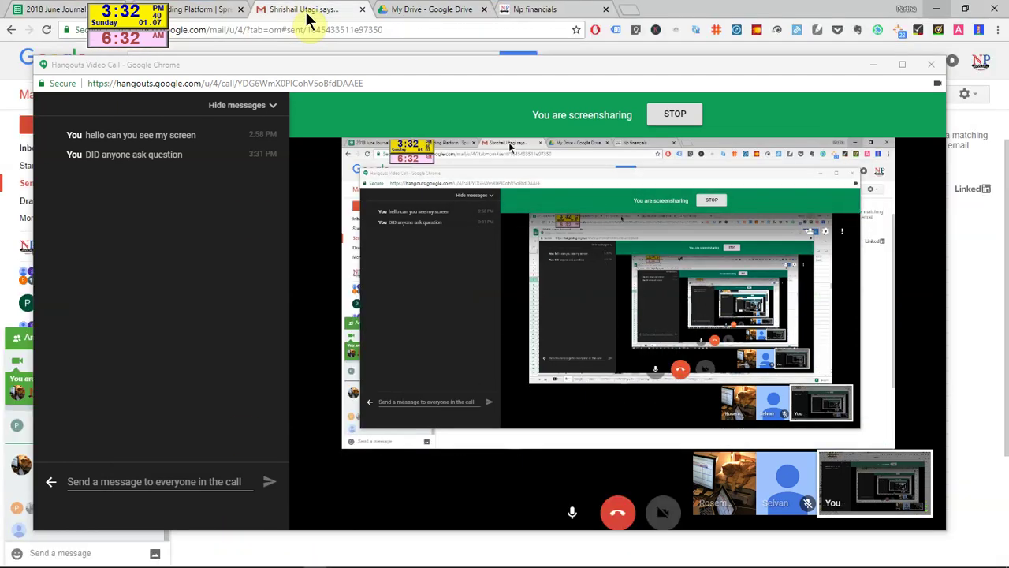
left_click_drag(462, 69, 598, 164)
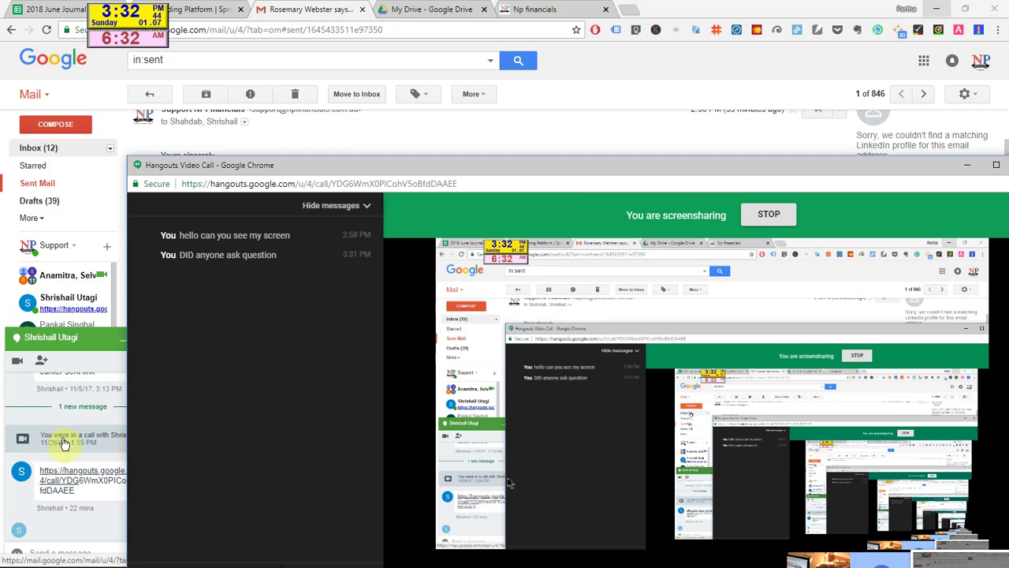
left_click_drag(586, 165, 614, 133)
left_click(994, 134)
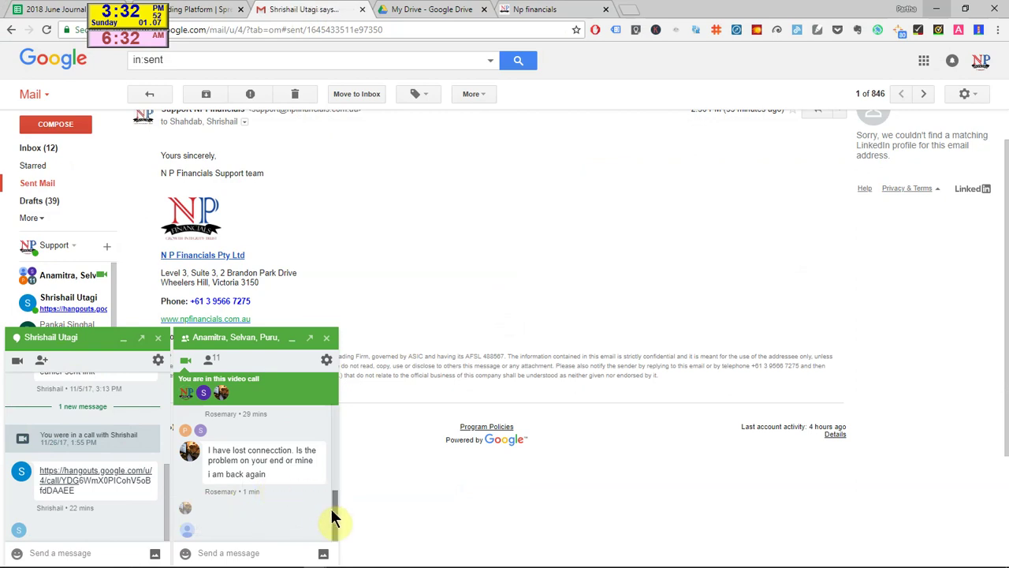
Step: Read the latest group chat messages and send "please click on this link again" followed by the Hangouts call link
left_click_drag(334, 509, 334, 528)
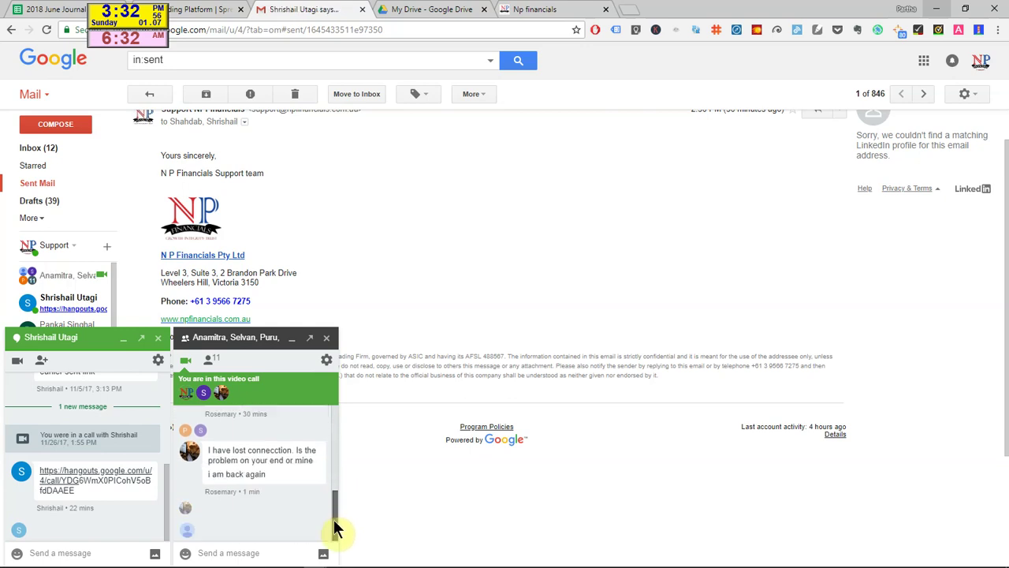
left_click(255, 552)
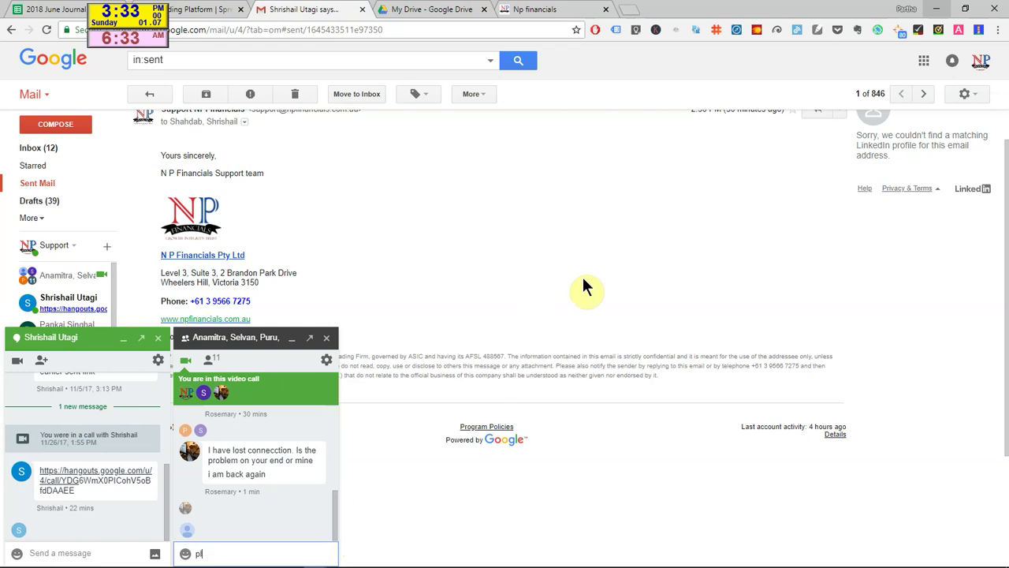
type("please cli")
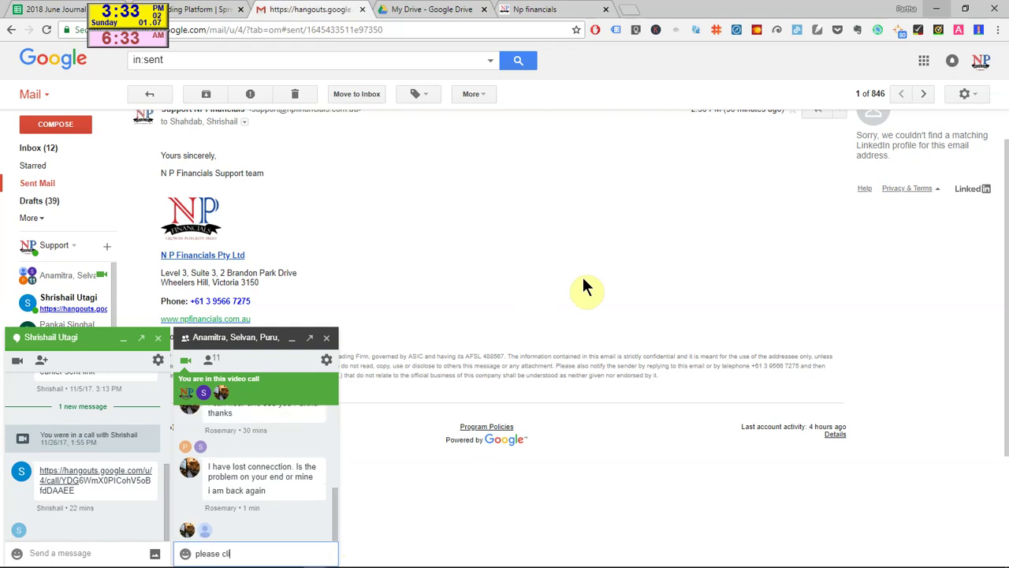
type("ck on this")
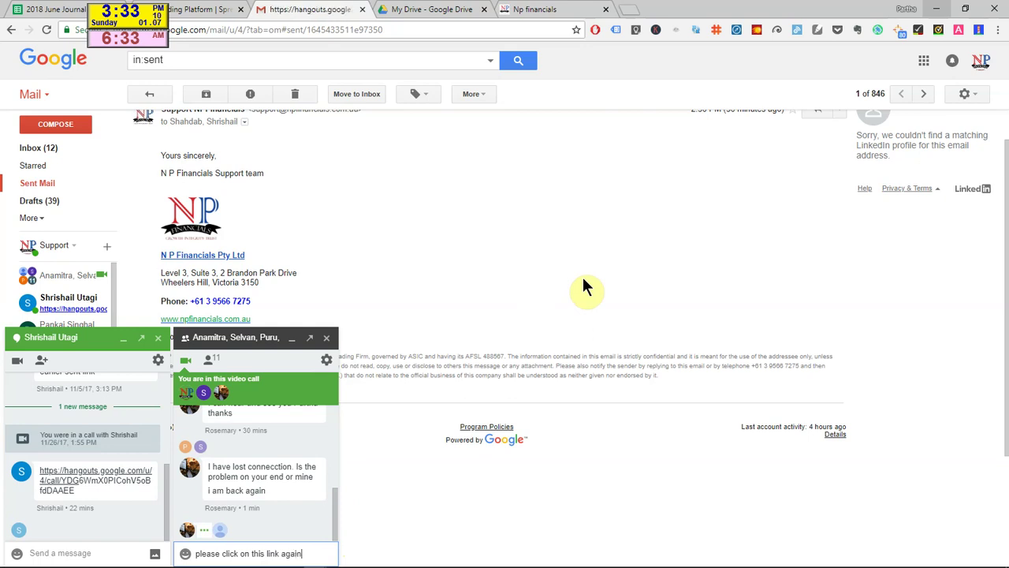
type("link again")
key("Return")
type("https://hangouts.google.com/u/4/call/YDG6WmX0PICohV5oBfdDAAEE")
key("Return")
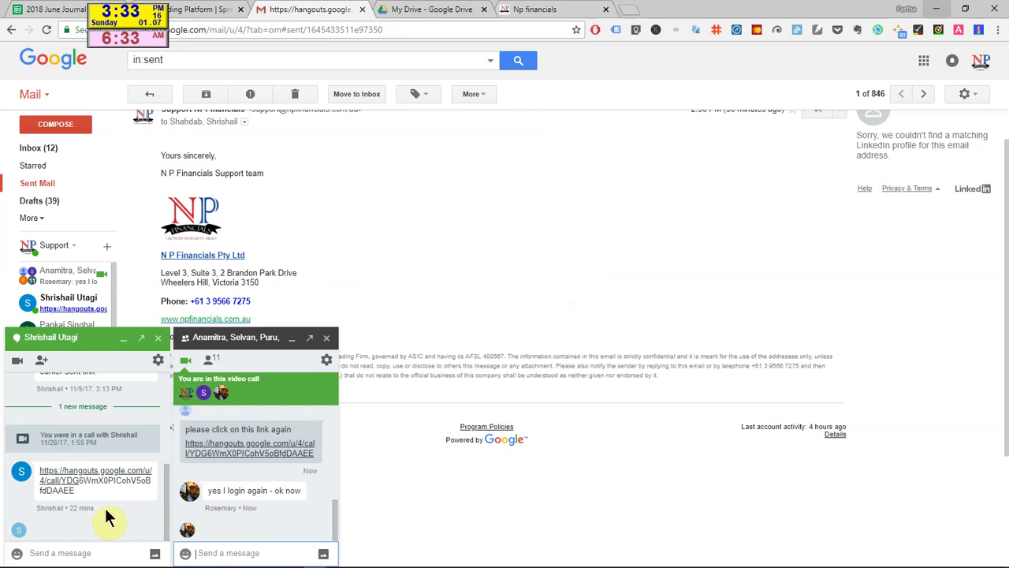
Step: Send the Hangouts call link in the open one-to-one chat and check the group chat for new replies
left_click(98, 551)
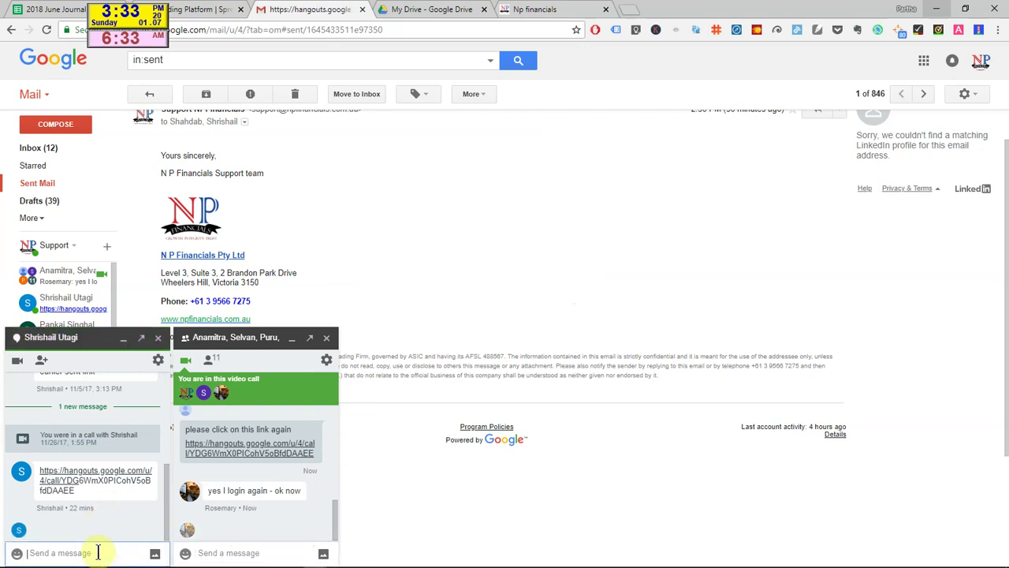
type("https://hangouts.google.com/u/4/call/YDG6WmX0PICohV5oBfdDAAEE")
key("Return")
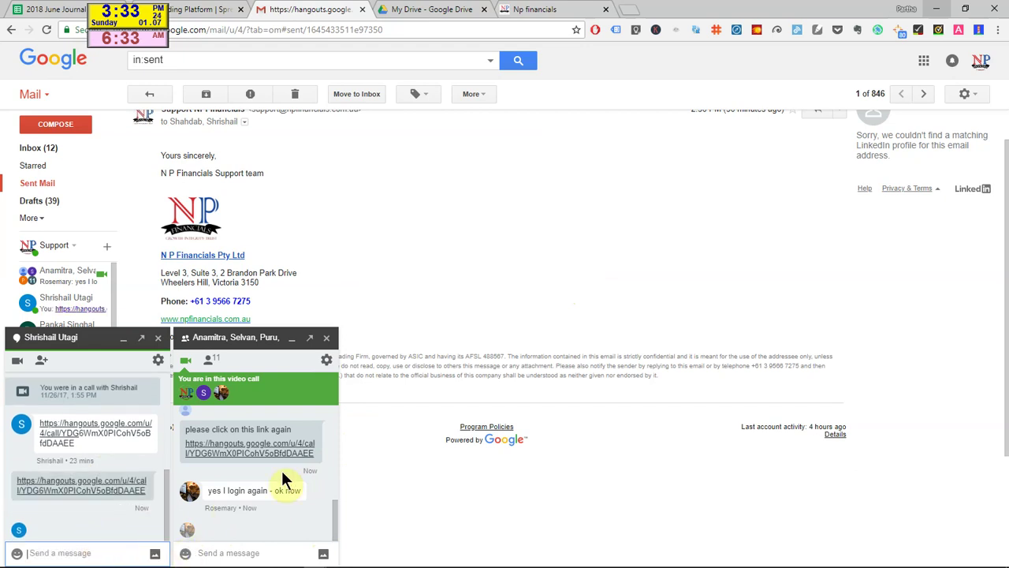
mouse_move(335, 528)
left_mouse_down()
mouse_move(343, 429)
mouse_move(330, 536)
left_mouse_up()
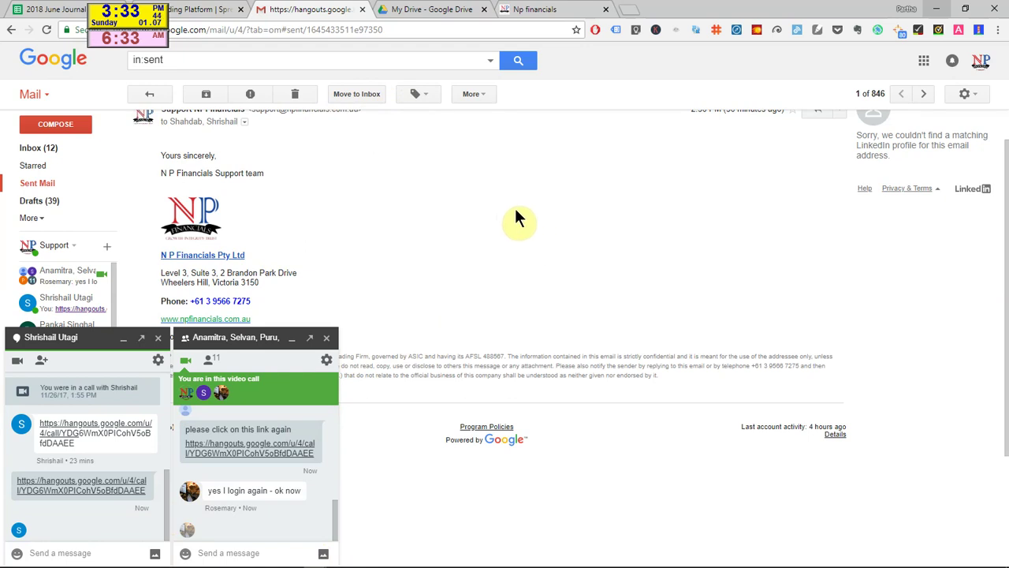
Step: Return to the 2018 June Journal, inspect the error in W8, and replace the formula in S8 with +R8
mouse_move(587, 567)
mouse_move(486, 564)
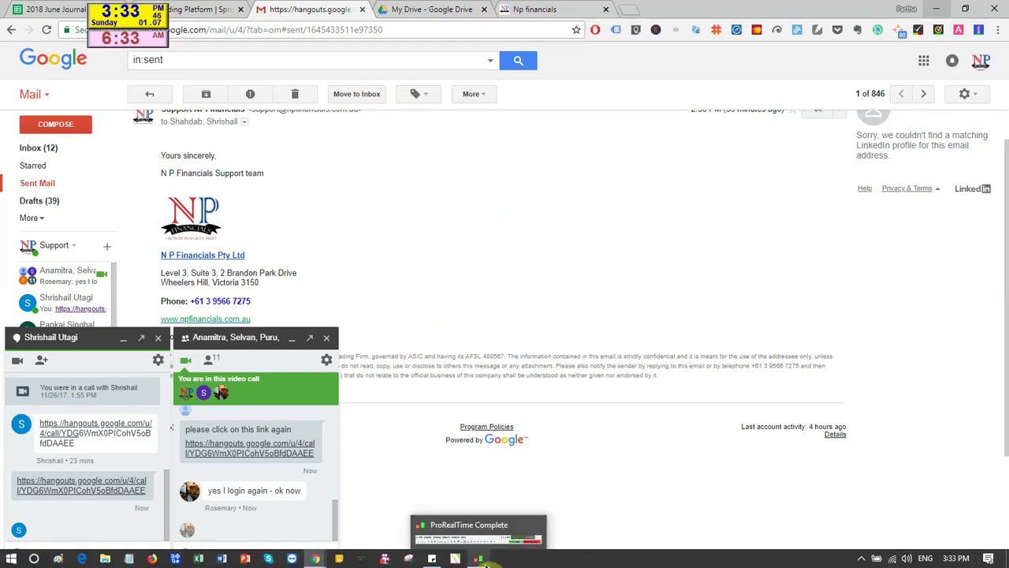
left_click(52, 11)
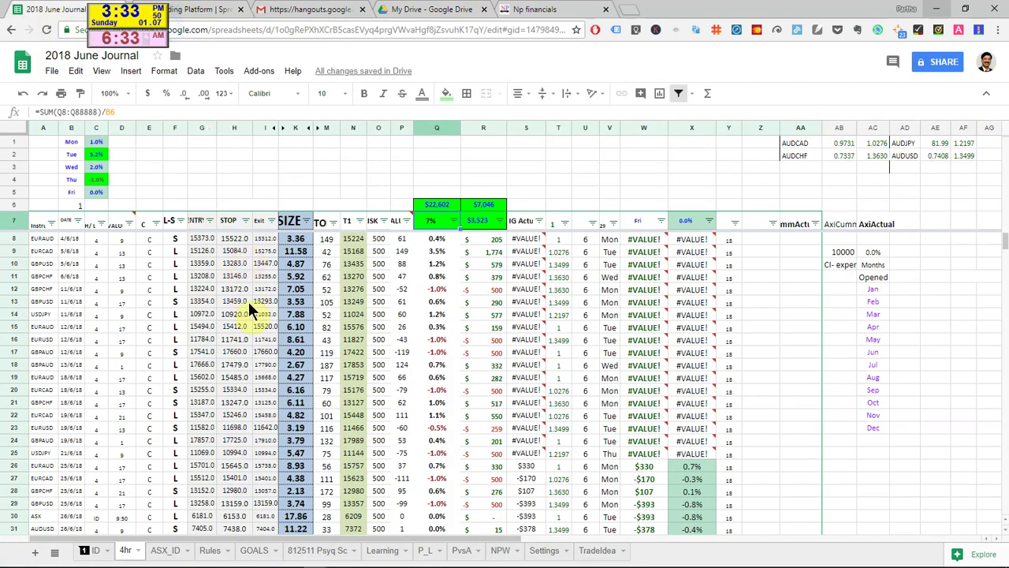
left_click(649, 238)
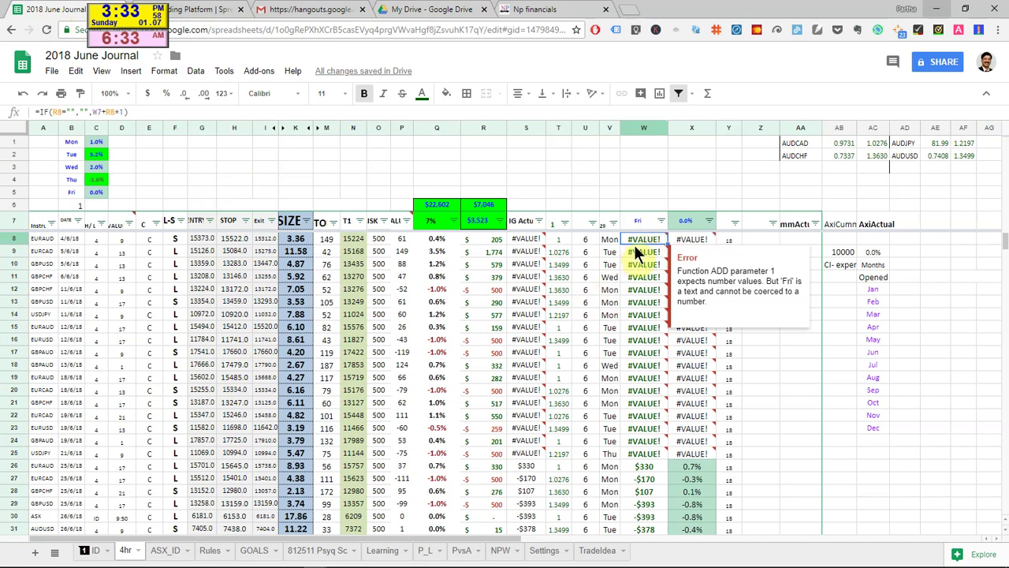
left_click(529, 236)
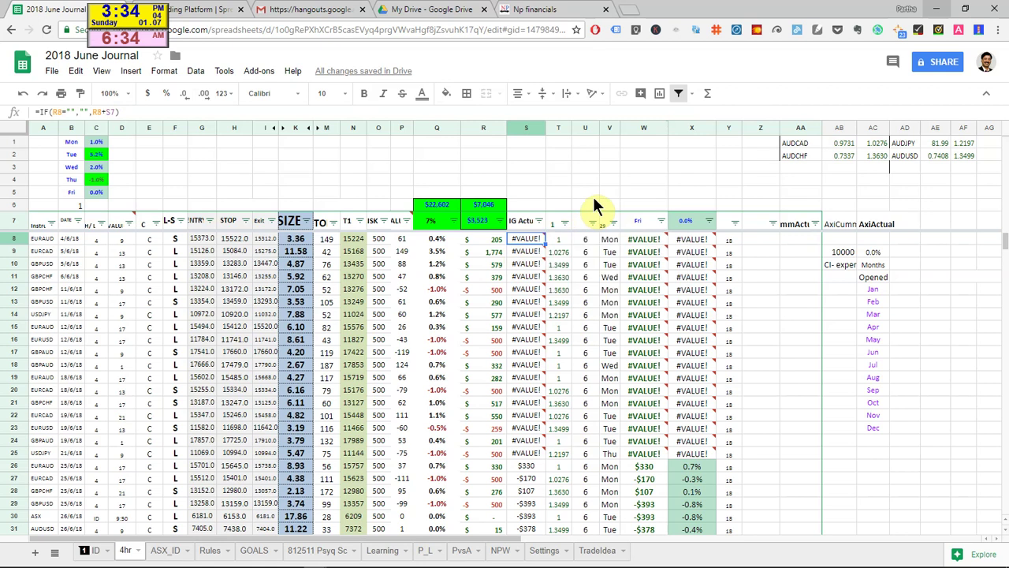
type("+R8")
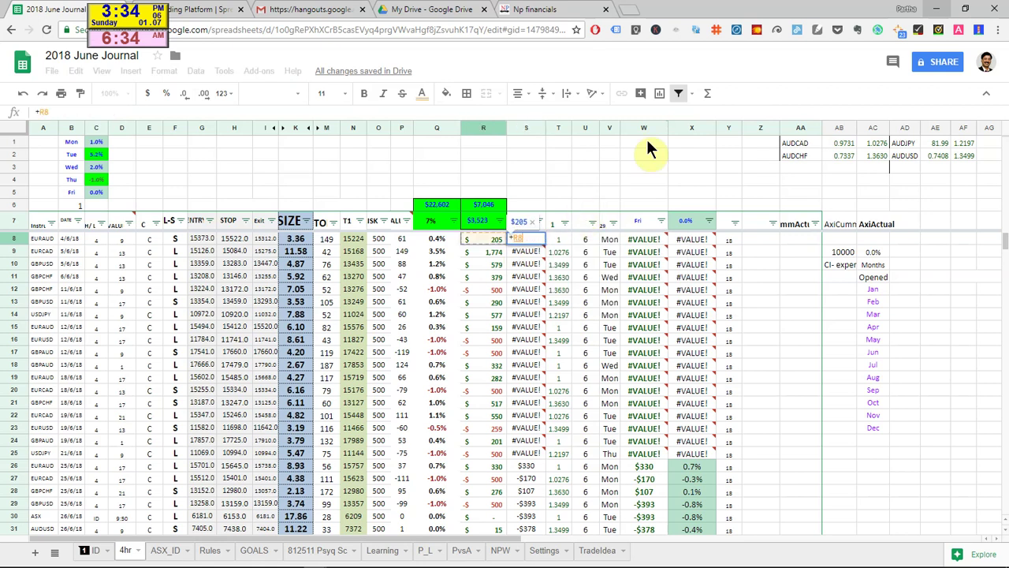
key("Return")
Step: Replace the formula in cell W8 with a direct reference to R8
key("Up")
key("Right")
key("Right")
key("Right")
key("Right")
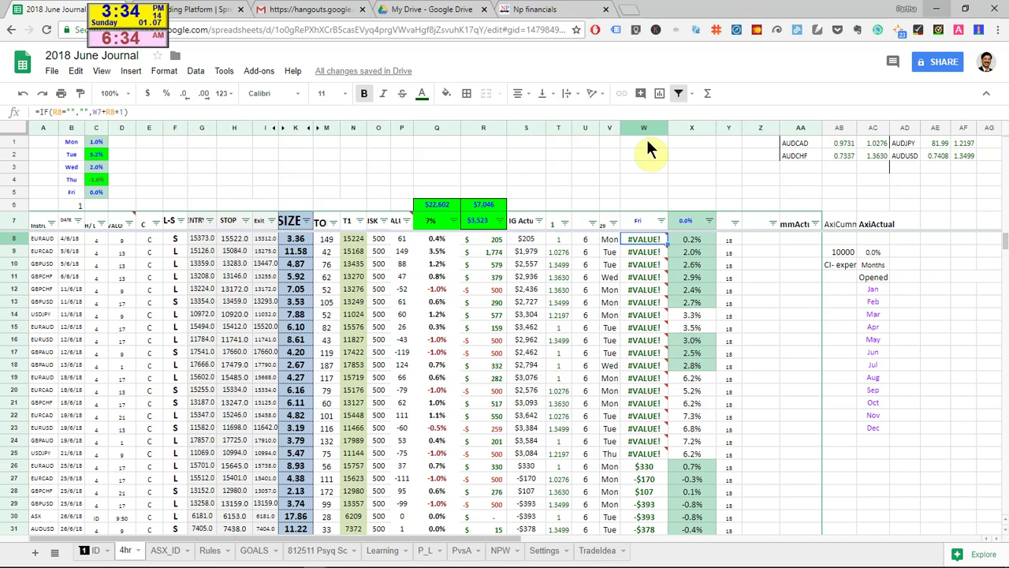
type("+")
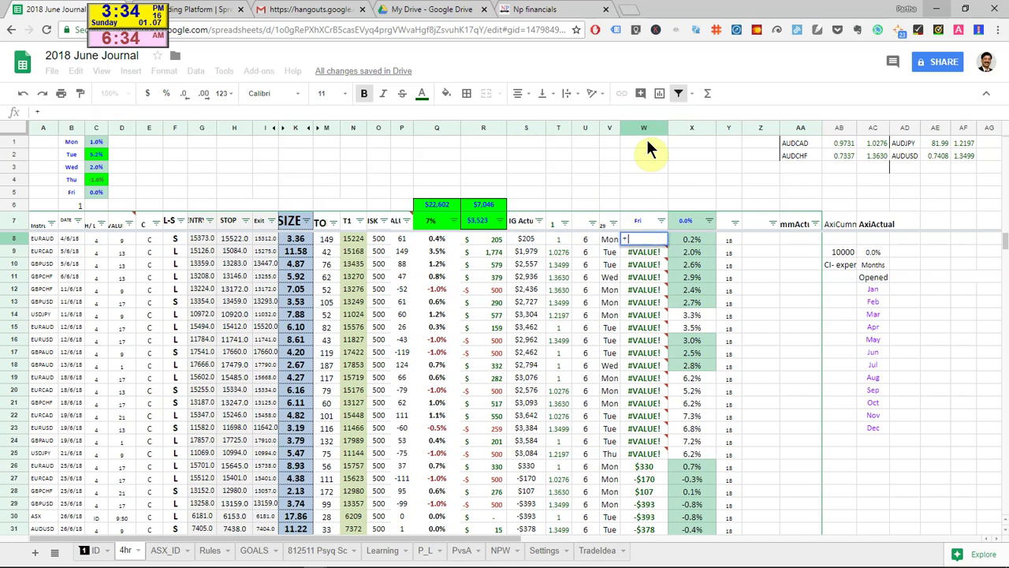
key("Left")
key("Left")
key("Left")
key("Left")
key("Left")
key("Return")
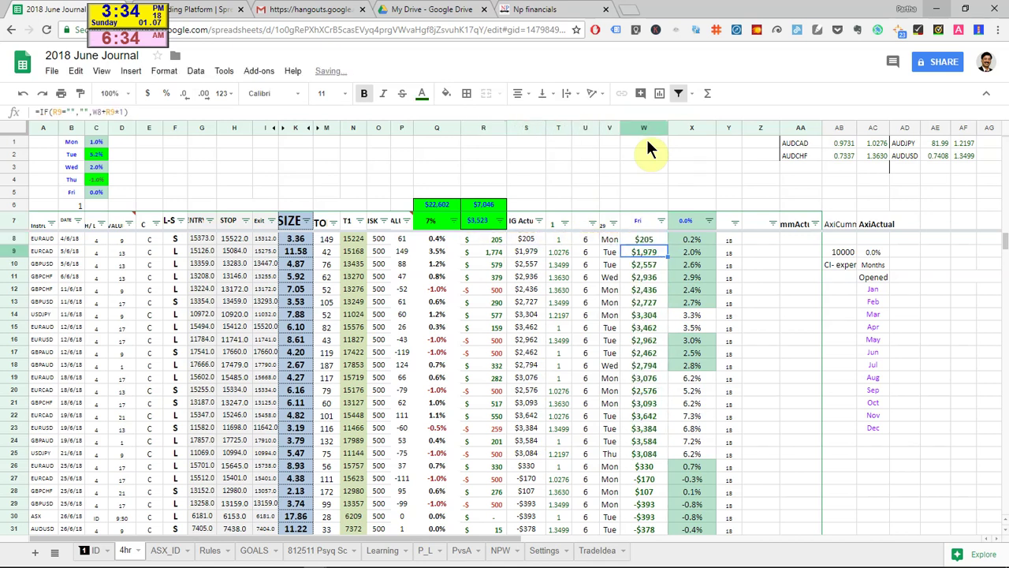
Step: Examine the running-total formulas in W8:W12 and the percentage formulas beside them in column X
key("Up")
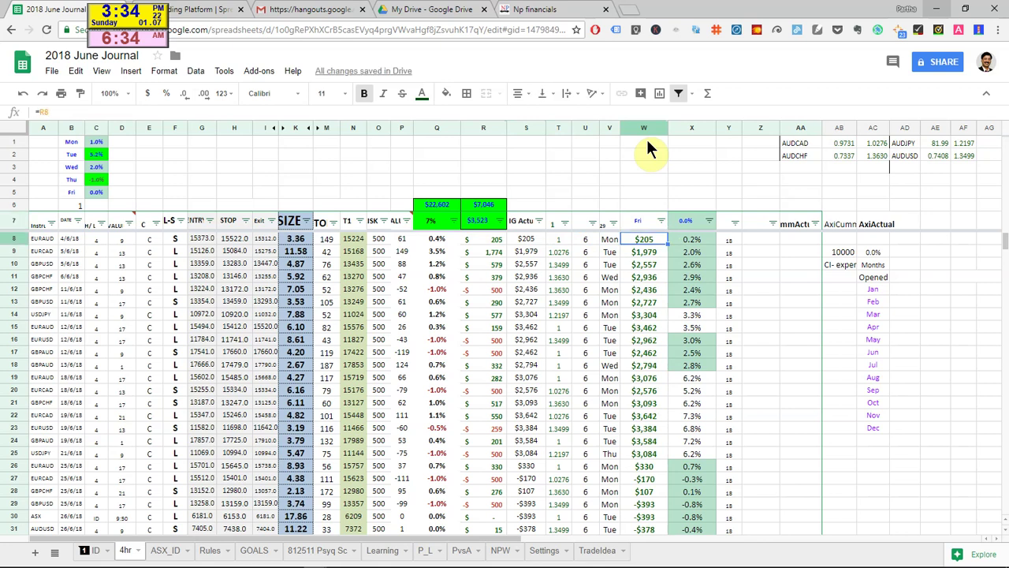
key("Down")
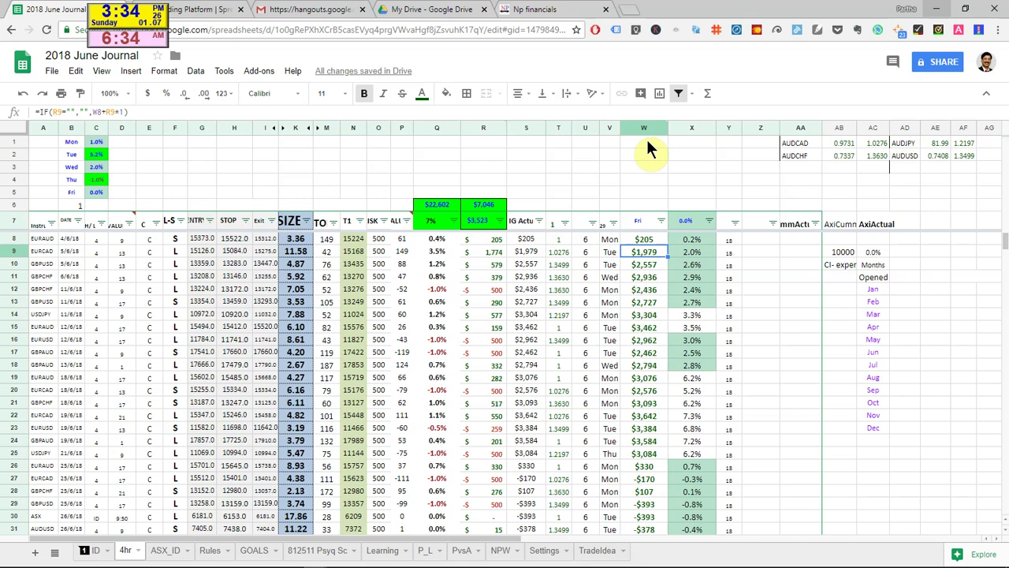
key("Down")
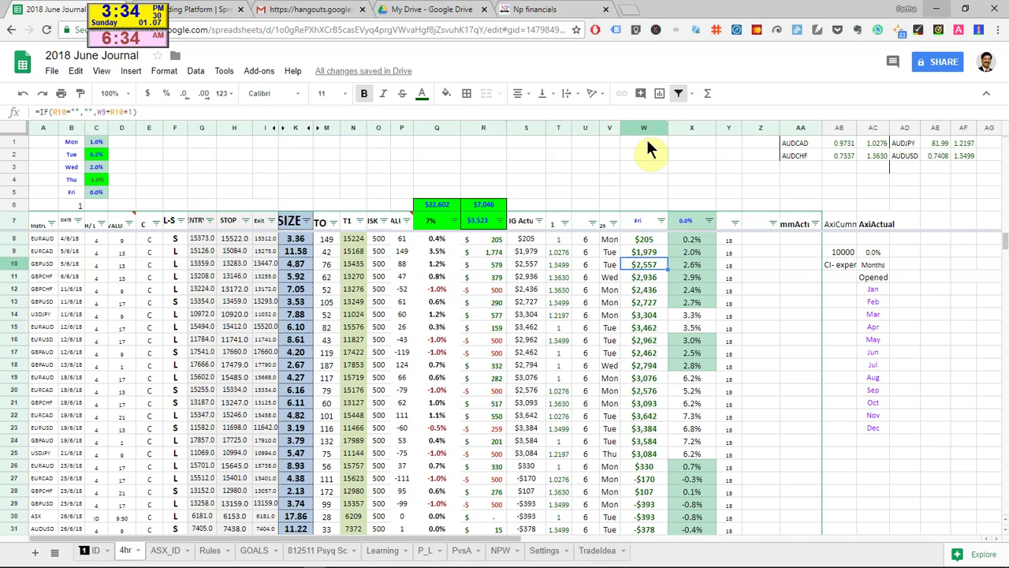
key("Down")
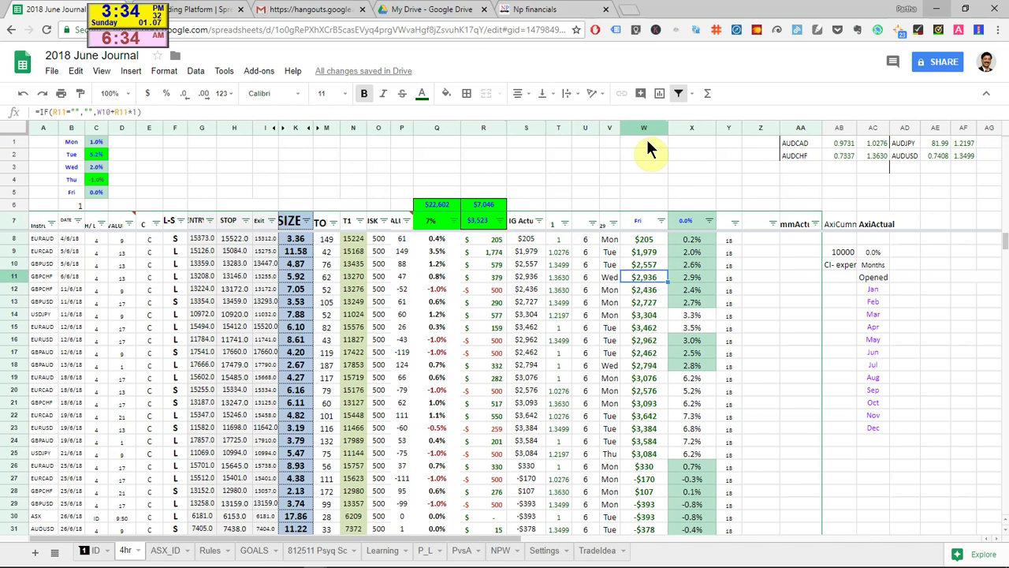
key("Down")
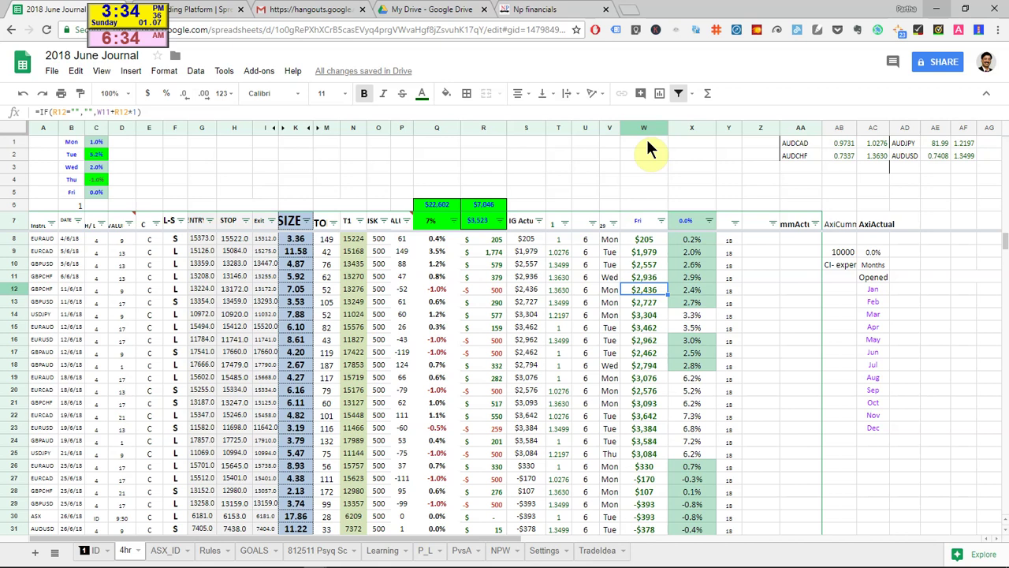
key("Up")
key("Up")
key("Up")
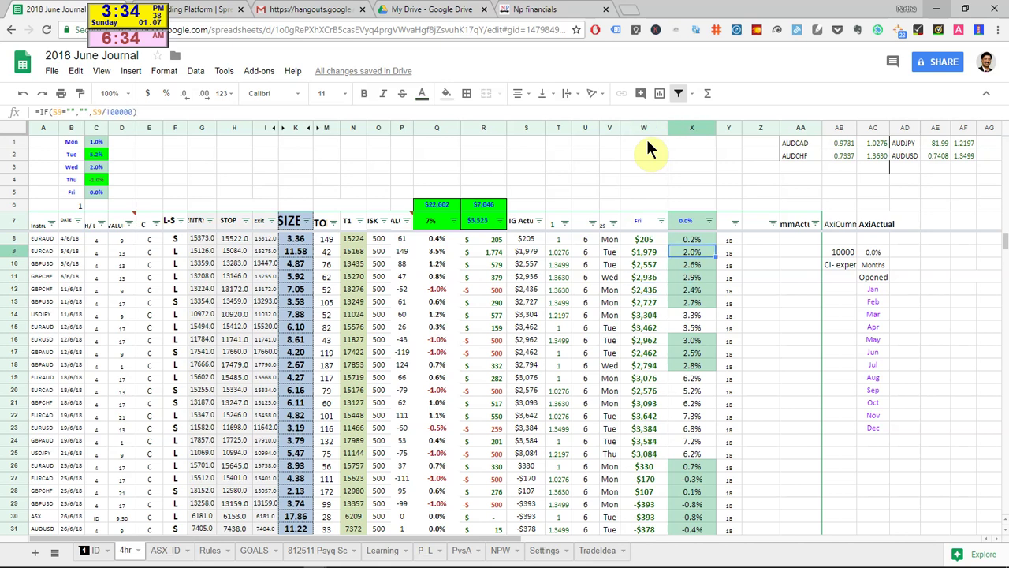
key("Up")
key("Down")
key("Down")
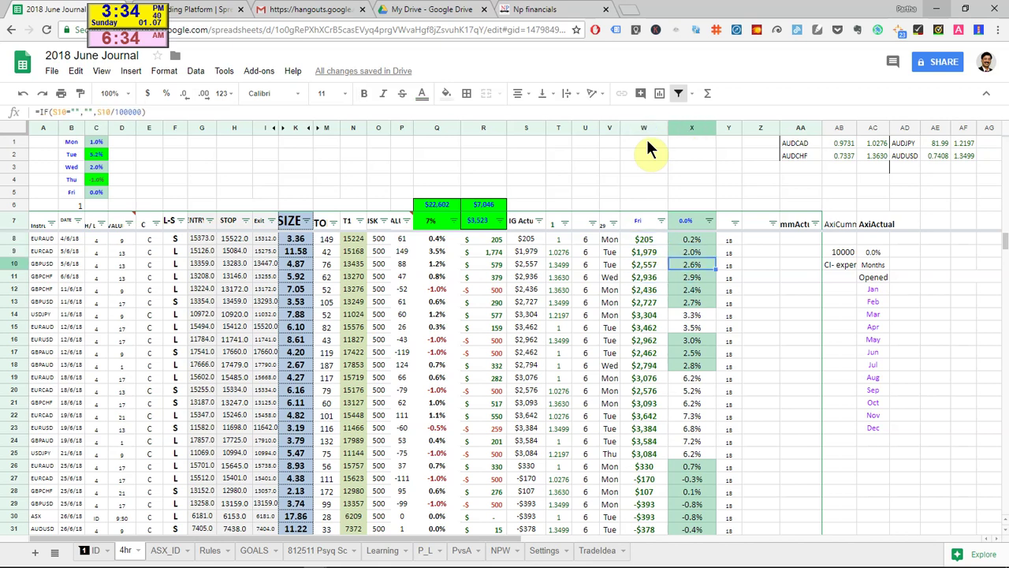
Step: Check the year formula in column Y down to row 16
key("Right")
key("Right")
key("Down")
key("Down")
key("Down")
key("Down")
key("Down")
key("Down")
key("Down")
key("Down")
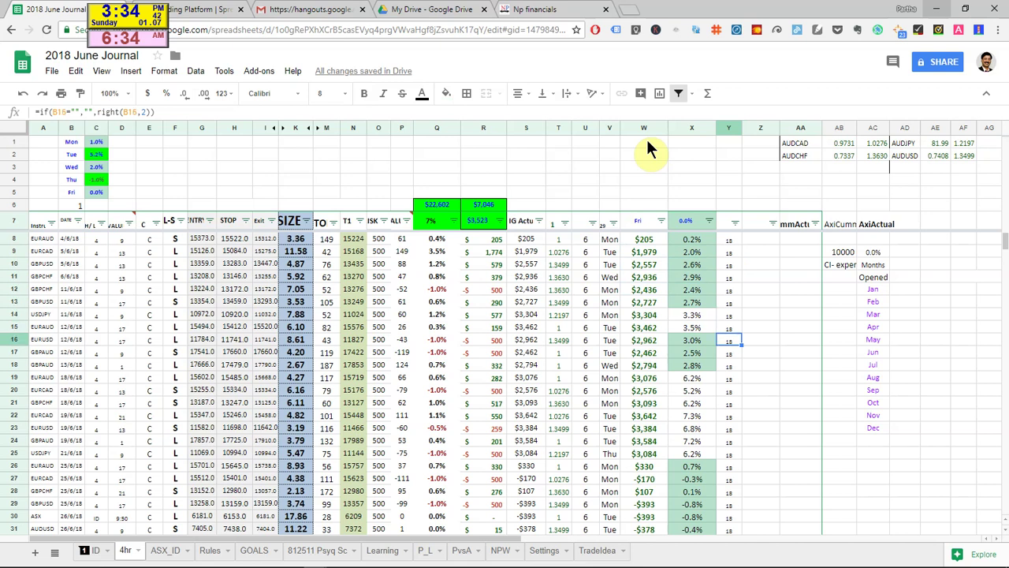
Step: Examine the WEEKDAY formulas that produce the day names in column V against the running totals in column W
key("Up")
key("Up")
key("Left")
key("Left")
key("Left")
key("Left")
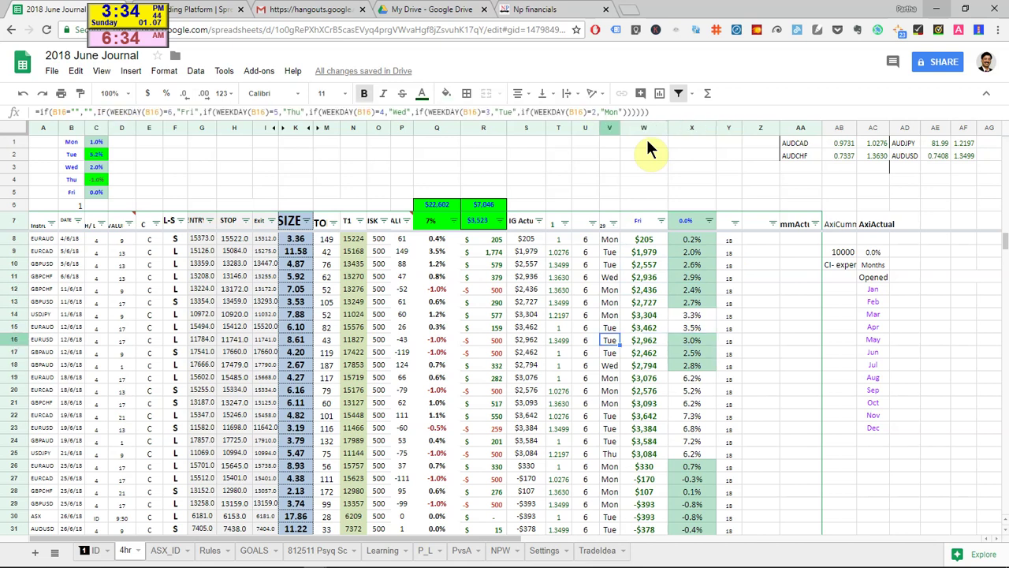
key("Up")
key("Up")
key("Up")
key("Up")
key("Up")
key("Up")
key("Up")
key("Up")
key("Up")
key("Down")
key("Down")
key("Down")
key("Down")
key("Right")
key("Up")
key("Up")
key("Up")
key("Down")
key("Down")
key("Down")
key("Down")
key("Down")
key("Down")
key("Down")
key("Down")
key("Down")
key("Down")
key("Down")
key("Down")
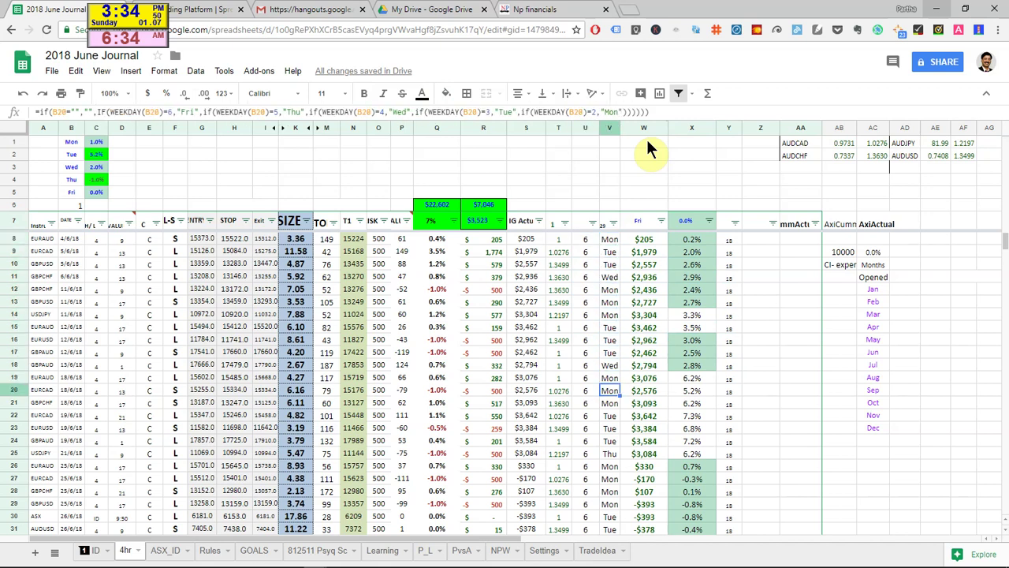
Step: Inspect the SUMIF formulas in C1:C5 that total the percentage results for each weekday from Monday to Friday
key("Left")
key("Left")
key("Left")
key("Left")
key("Left")
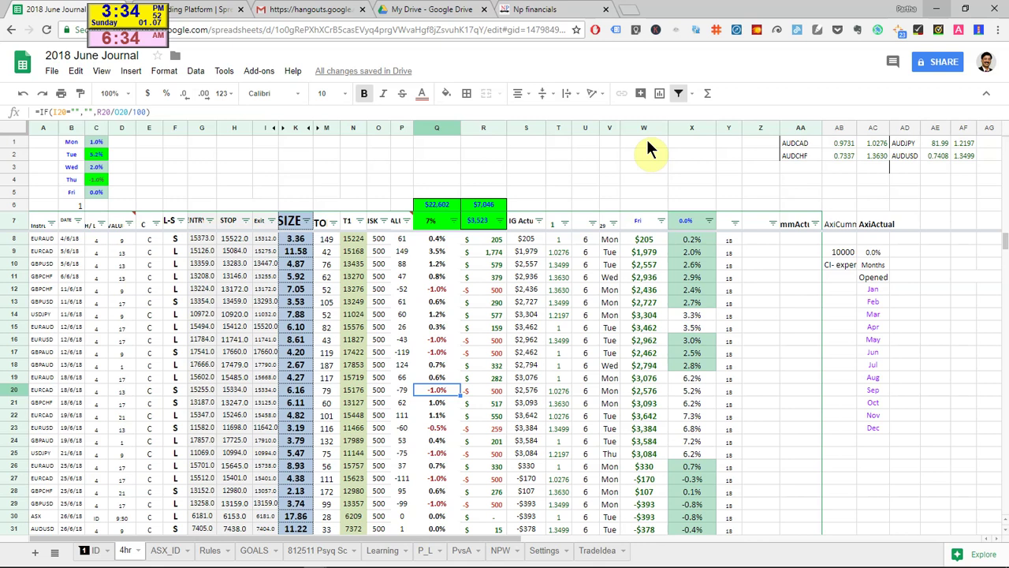
key("Left")
key("Left")
key("Left")
key("Left")
key("Left")
key("Left")
key("Left")
key("Left")
key("Left")
key("Left")
key("Left")
key("Left")
key("Left")
key("Left")
key("Up")
key("Up")
key("Up")
key("Up")
key("Up")
key("Up")
key("Up")
key("Up")
key("Up")
key("Up")
key("Up")
key("Up")
key("Up")
key("Up")
key("Up")
key("Up")
key("Up")
key("Up")
key("Up")
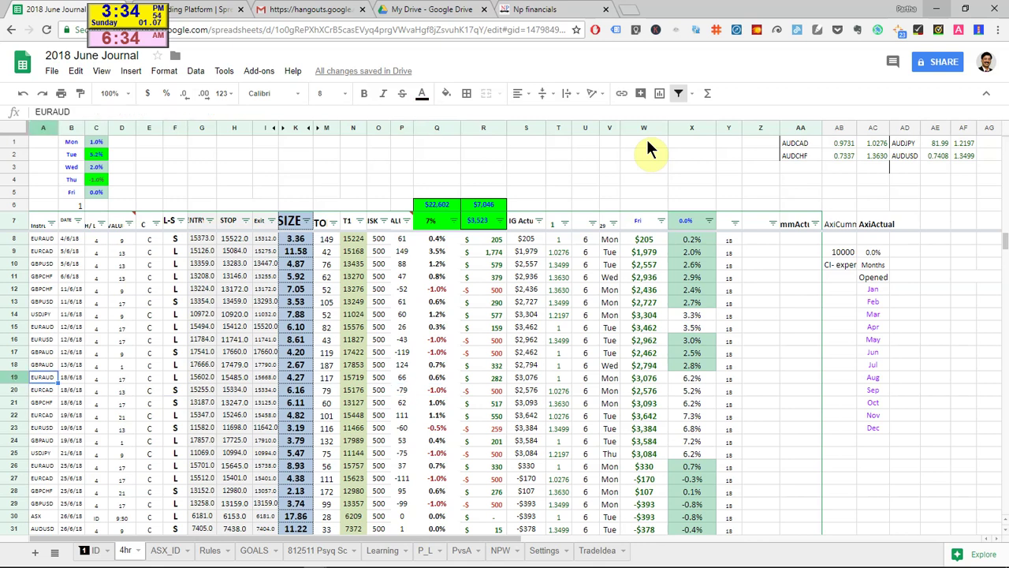
key("Right")
key("Right")
key("Down")
key("Down")
key("Up")
key("Up")
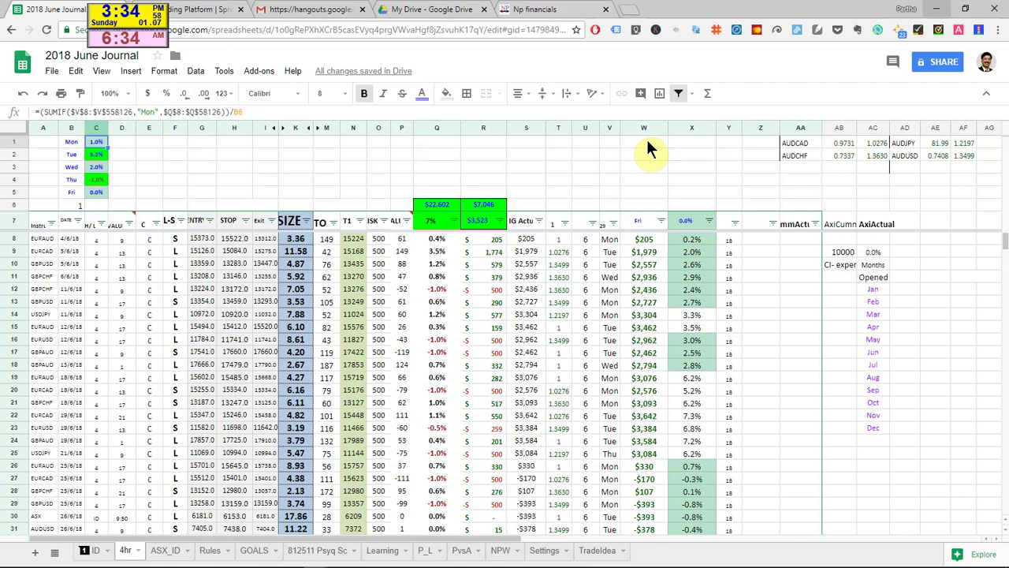
key("Down")
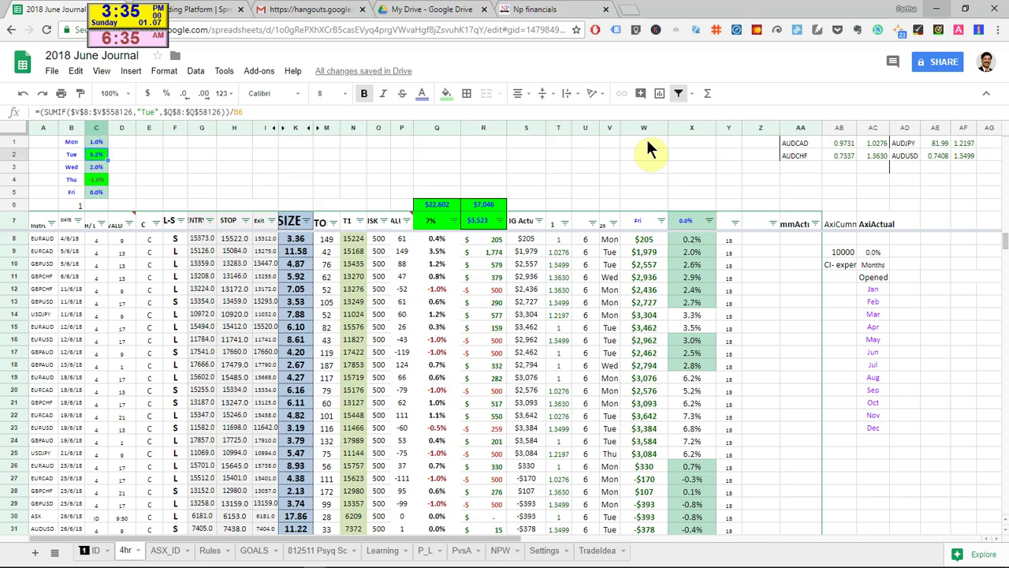
key("Down")
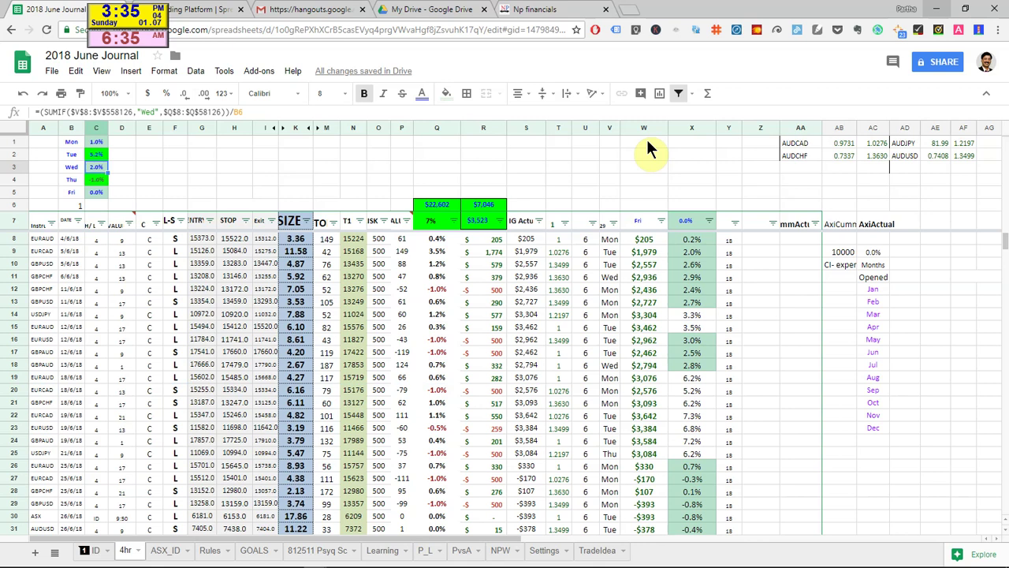
key("Down")
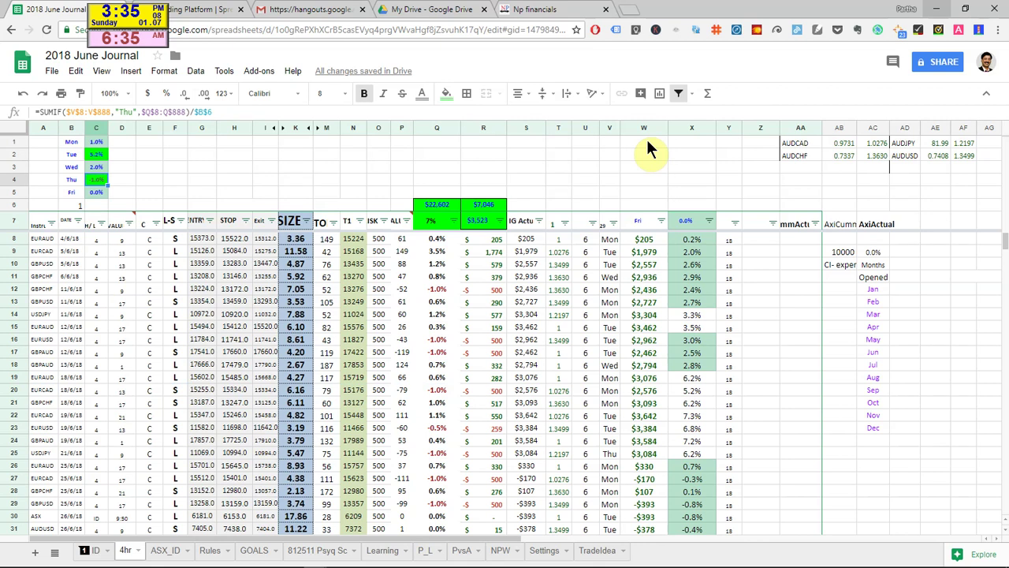
key("Down")
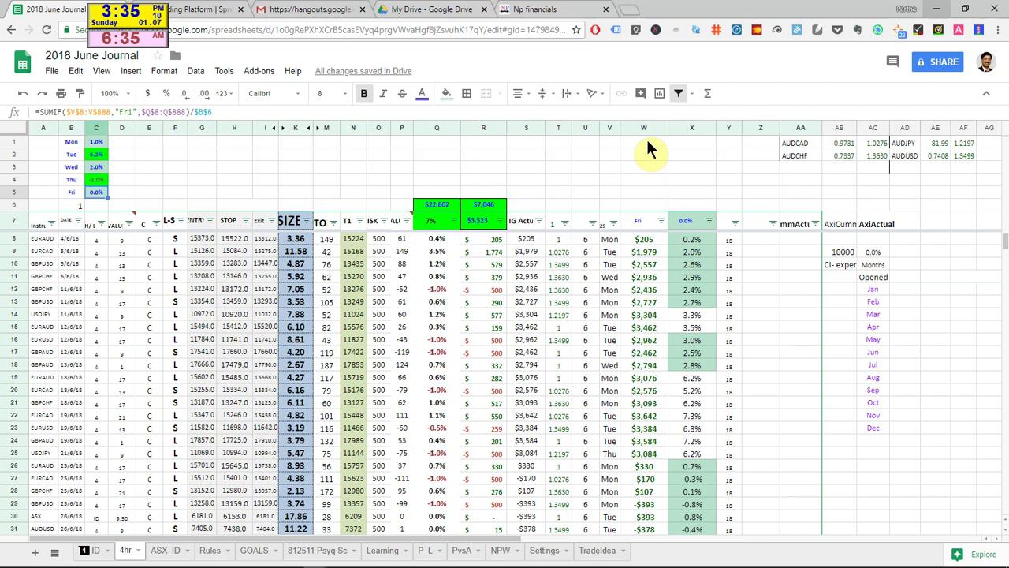
Step: Examine the AUDCAD and AUDCHF exchange rate entries in AA1:AB2
key("Up")
key("Up")
key("Up")
key("Up")
key("Right")
key("Right")
key("Right")
key("Right")
key("Right")
key("Right")
key("Right")
key("Right")
key("Right")
key("Right")
key("Right")
key("Right")
key("Right")
key("Right")
key("Right")
key("Right")
key("Right")
key("Right")
key("Right")
key("Right")
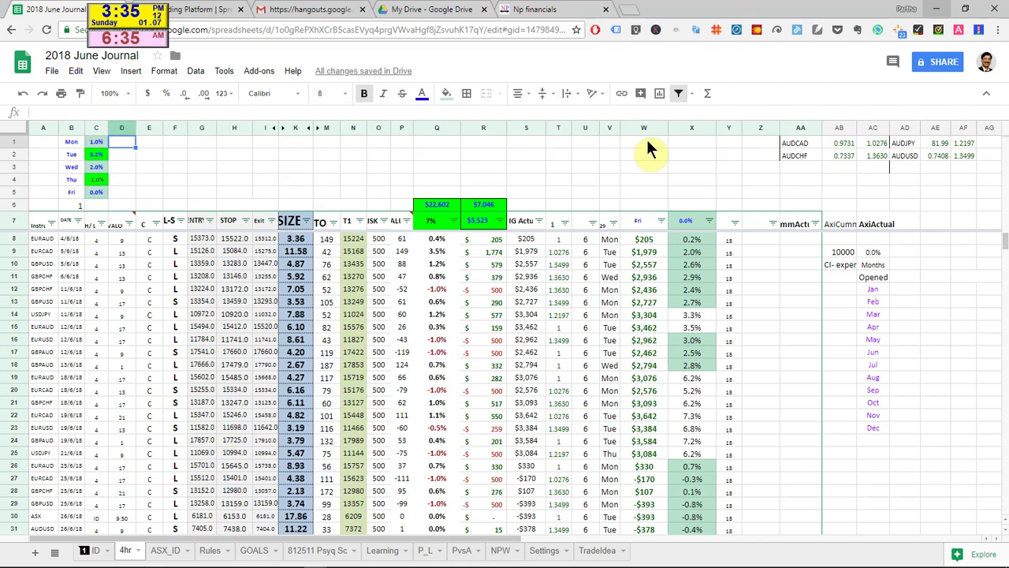
key("Left")
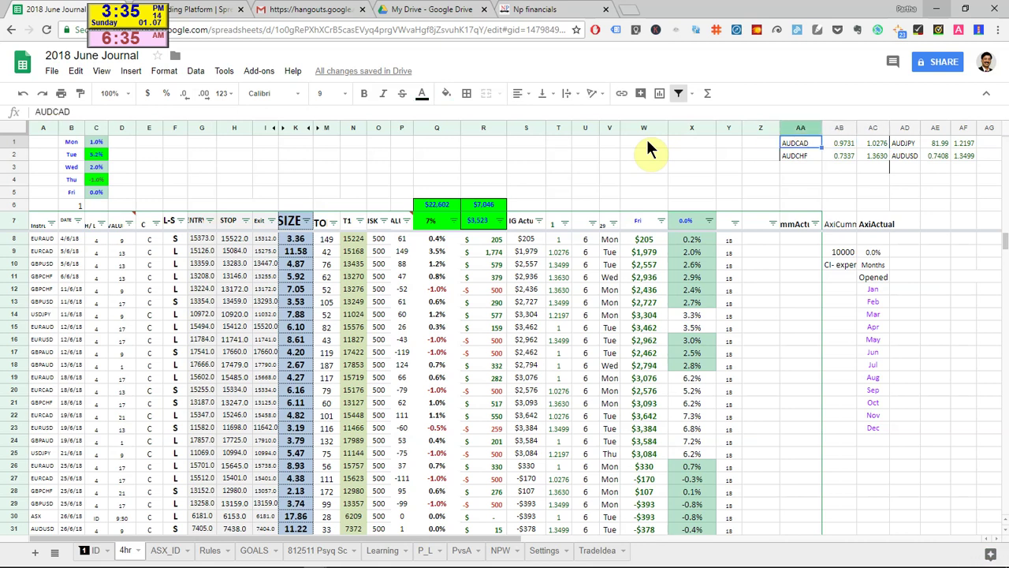
key("Right")
key("Down")
key("Left")
key("Right")
key("Left")
key("Right")
key("Up")
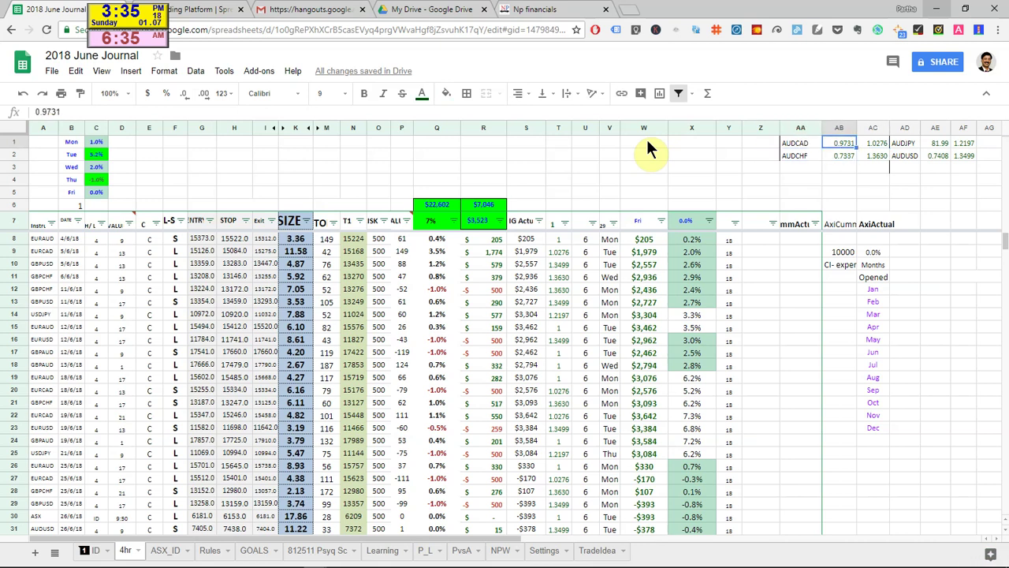
Step: Review the conversion rates in column AC and the AUDJPY and AUDUSD entries in AD1:AE2
key("Right")
key("Right")
key("Right")
key("Left")
key("Right")
key("Left")
key("Down")
key("Right")
key("Left")
key("Right")
key("Left")
key("Right")
key("Left")
key("Up")
key("Right")
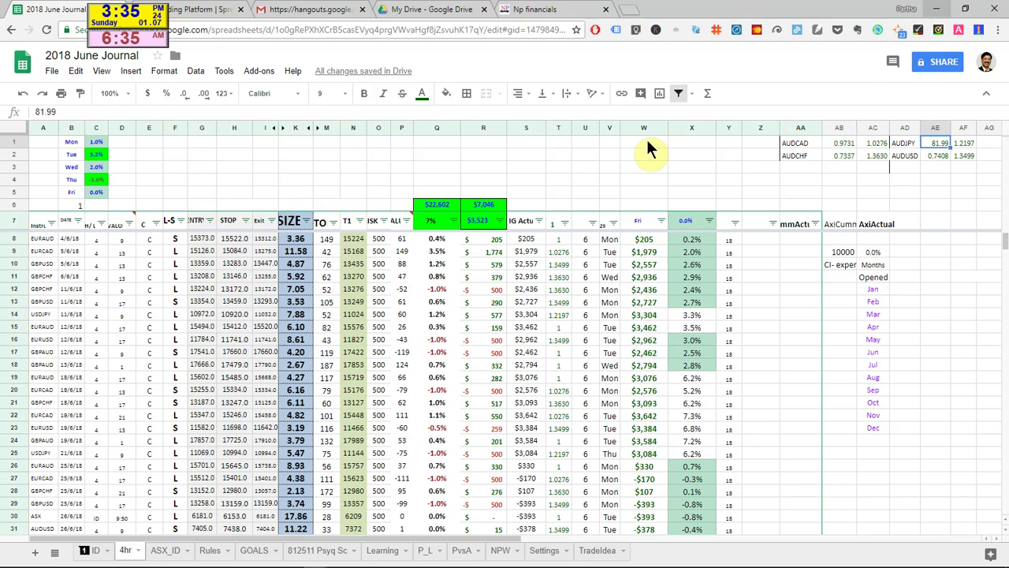
Step: Return to cell A1 at the start of the 4-hour journal sheet
key("Down")
key("Left")
key("Up")
key("Left")
key("Left")
key("Left")
key("Left")
key("Left")
key("Left")
key("Left")
key("Left")
key("Left")
key("Left")
key("Left")
key("Left")
key("Left")
key("Left")
key("Left")
key("Left")
key("Left")
key("Left")
key("Left")
key("Left")
key("Left")
key("Left")
key("Left")
key("Left")
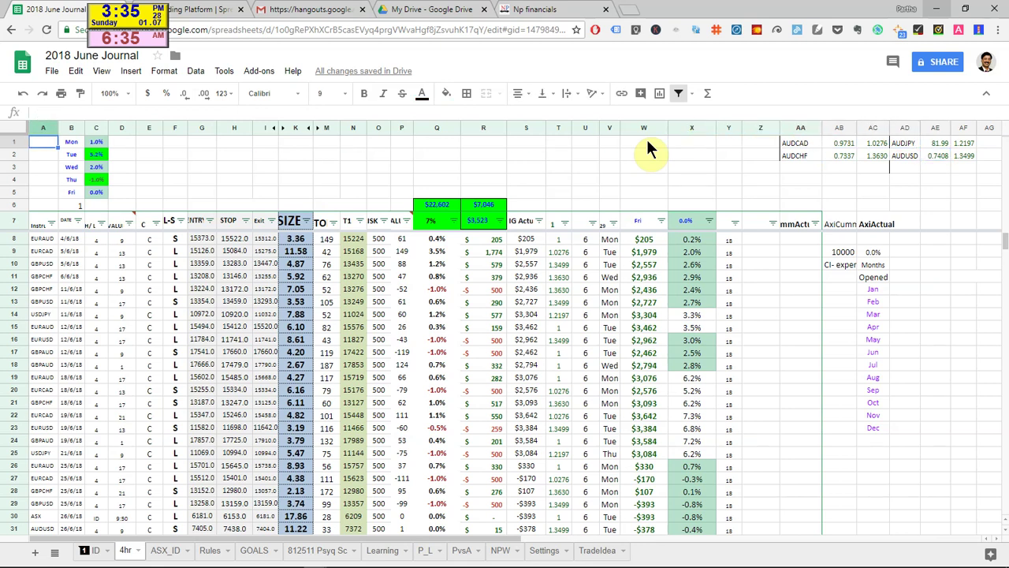
Step: Switch to ProRealTime, restore the maximized GBP/CHF 4-hour chart to its smaller window and bring its latest bars into view
left_click(489, 560)
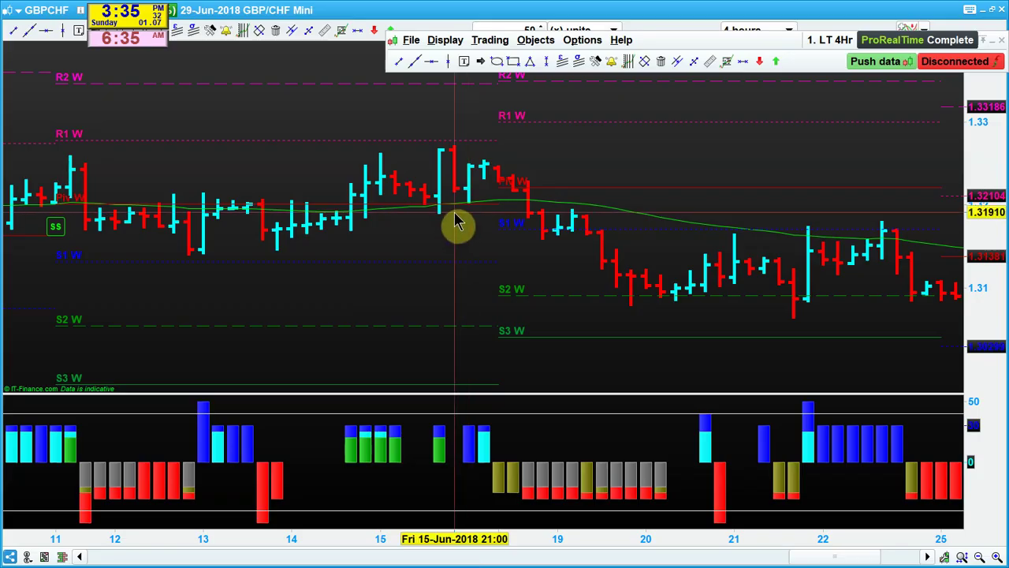
double_click(759, 16)
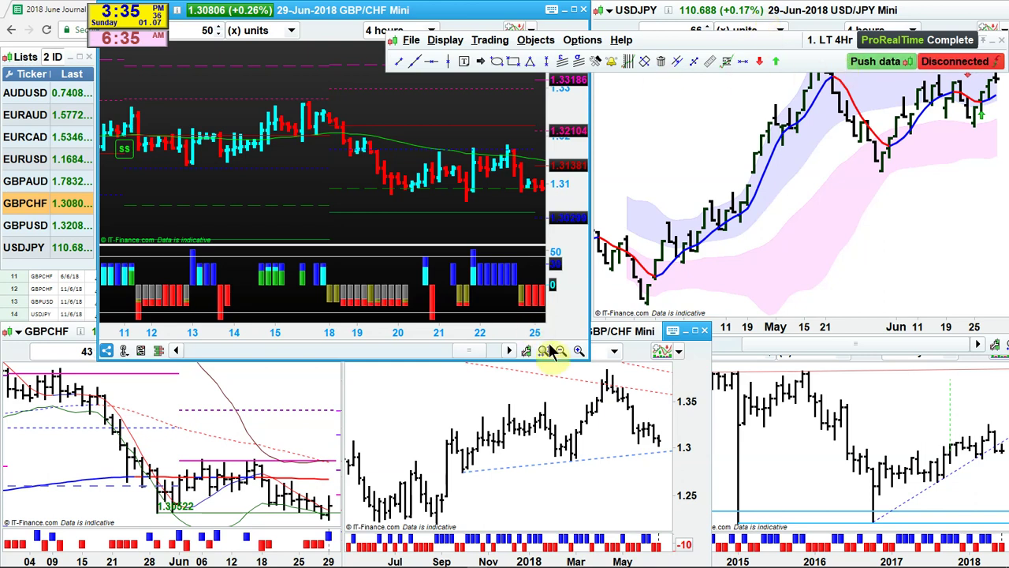
left_click(544, 351)
scroll(387, 198, "up", 2)
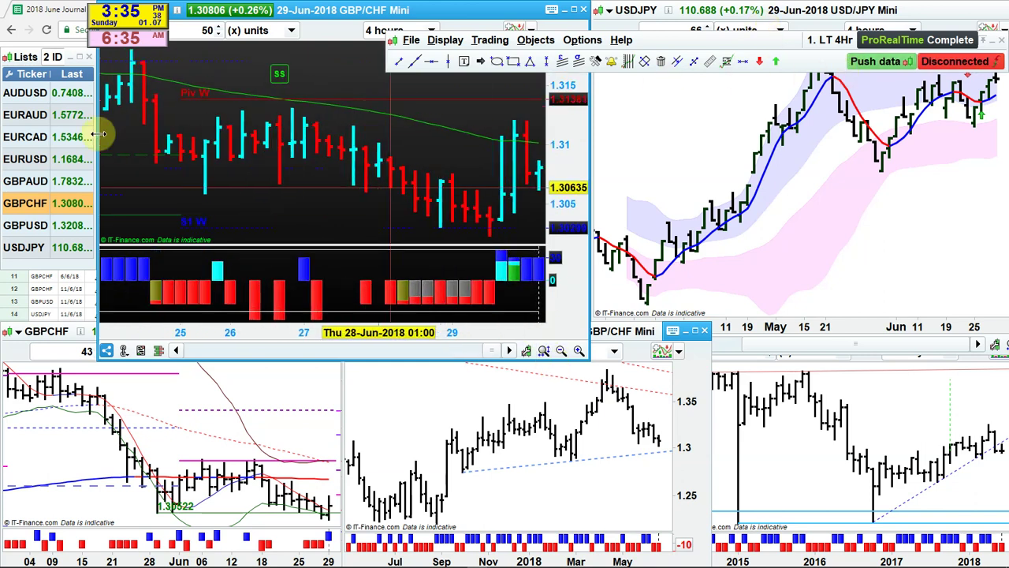
Step: Load AUDUSD in the linked charts, inspect the 4-hour bar of 26 June 2018 at 09:00 and slightly compress the time axis
left_click(41, 95)
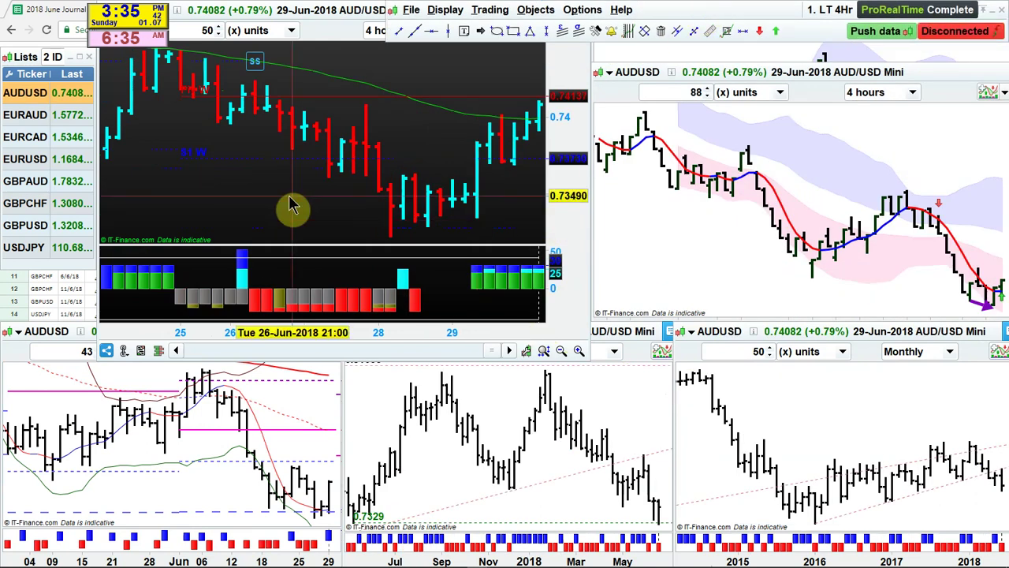
mouse_move(254, 223)
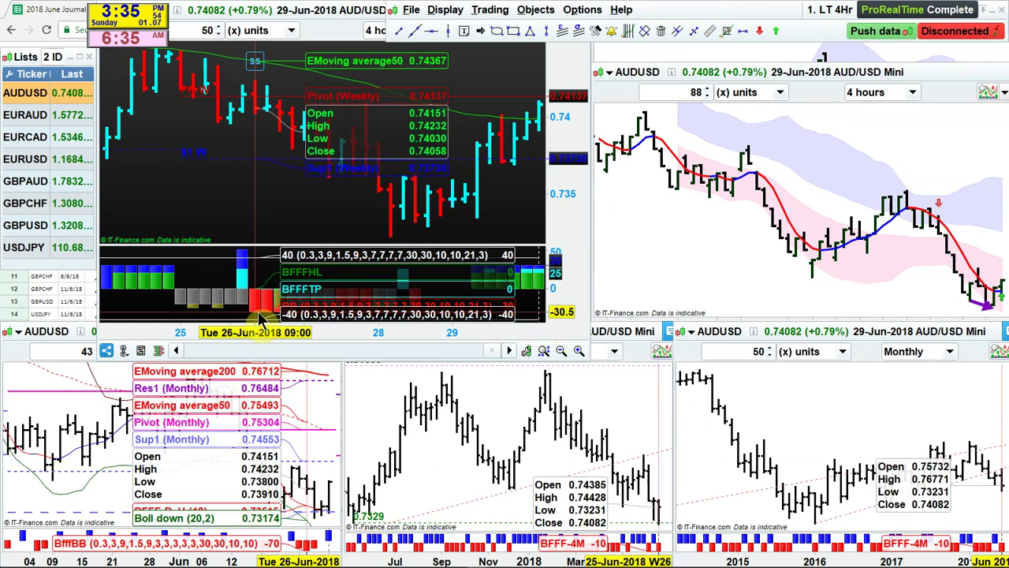
left_click_drag(526, 330, 508, 328)
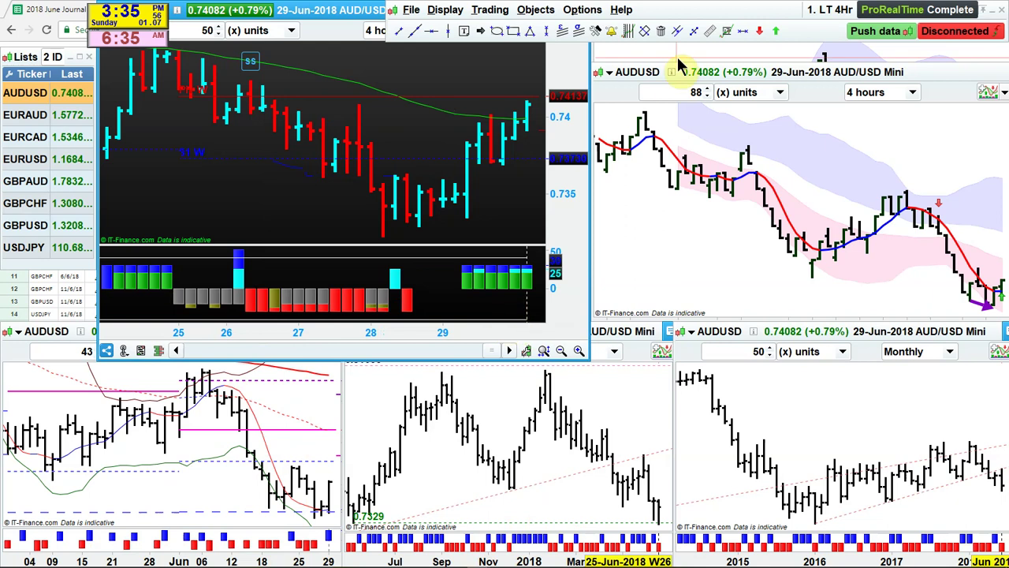
Step: Switch to the June journal in the browser and locate the AUDUSD trade dated 26/6/18 in row 31
left_click(584, 10)
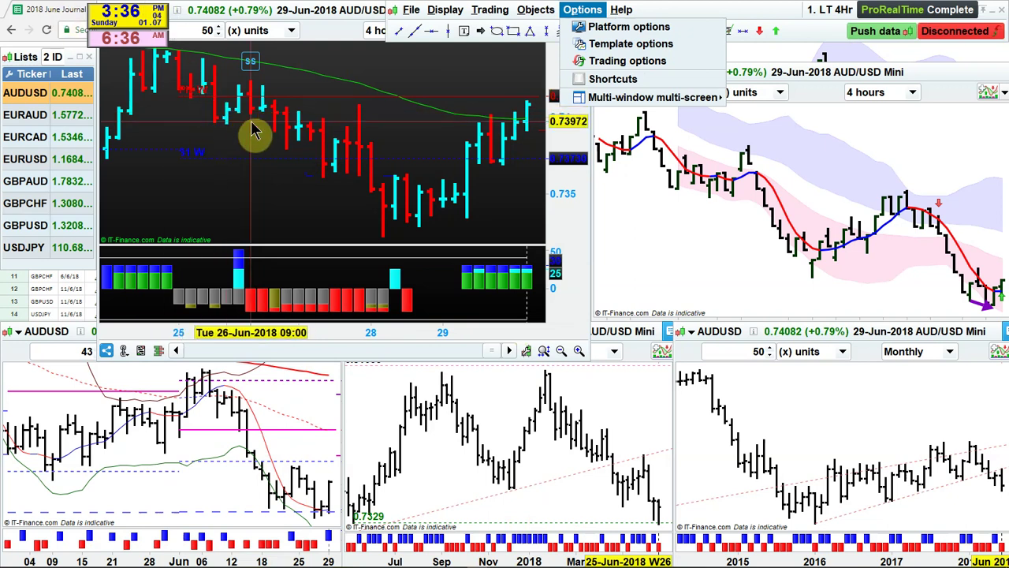
left_click(63, 11)
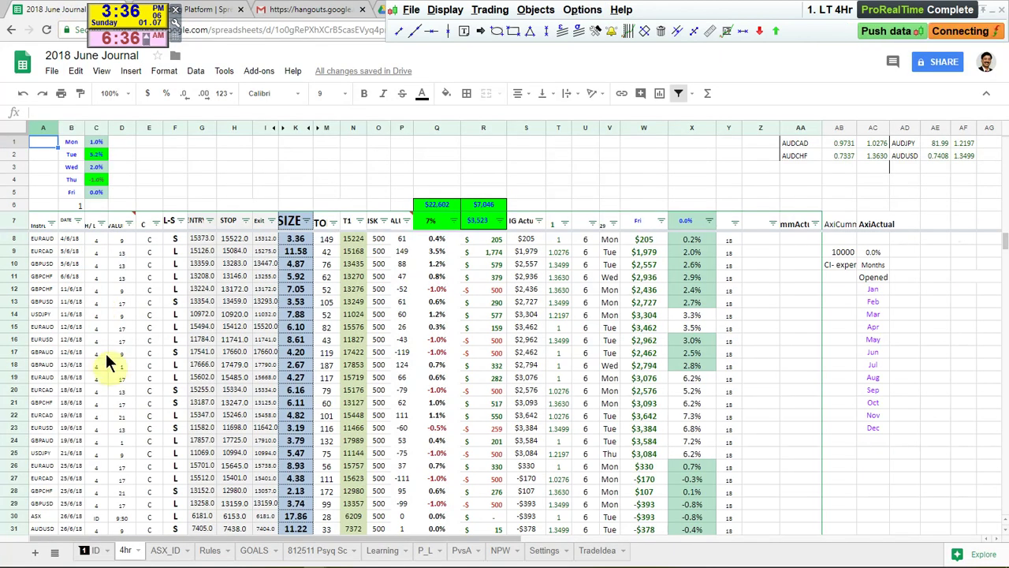
scroll(105, 354, "down", 3)
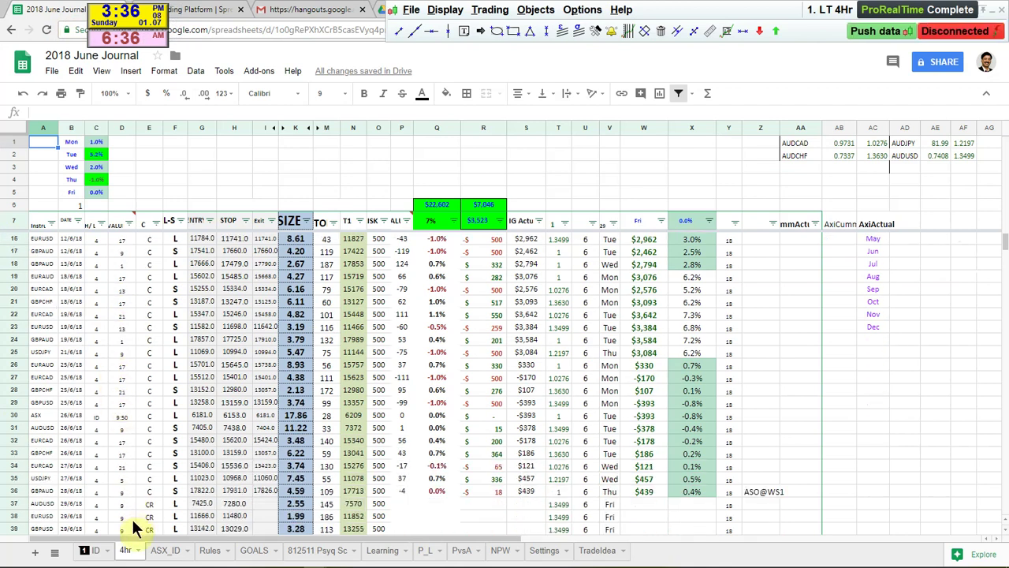
left_click(70, 505)
left_click(14, 505)
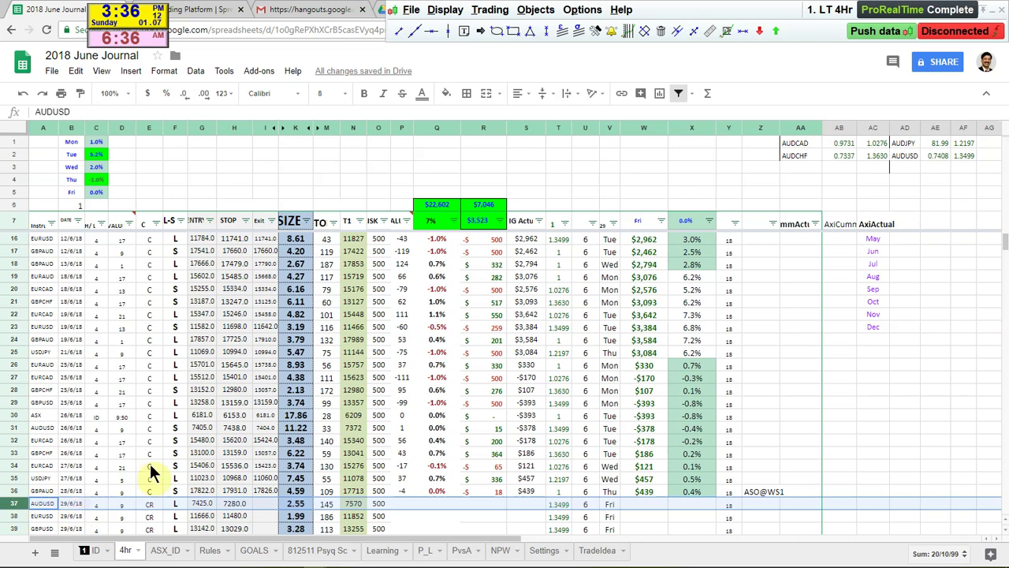
scroll(150, 463, "down", 1)
scroll(157, 458, "up", 2)
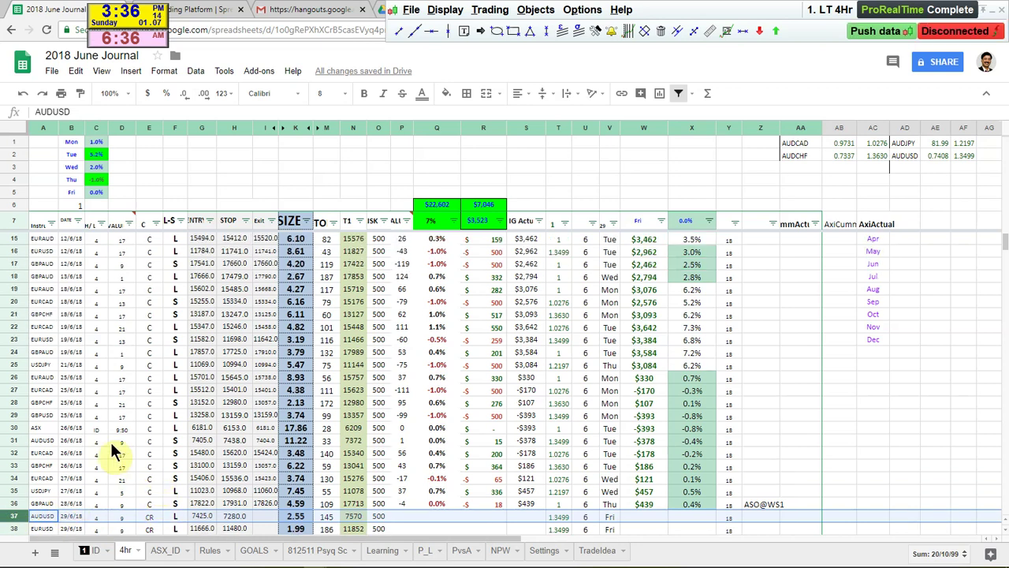
left_click(18, 438)
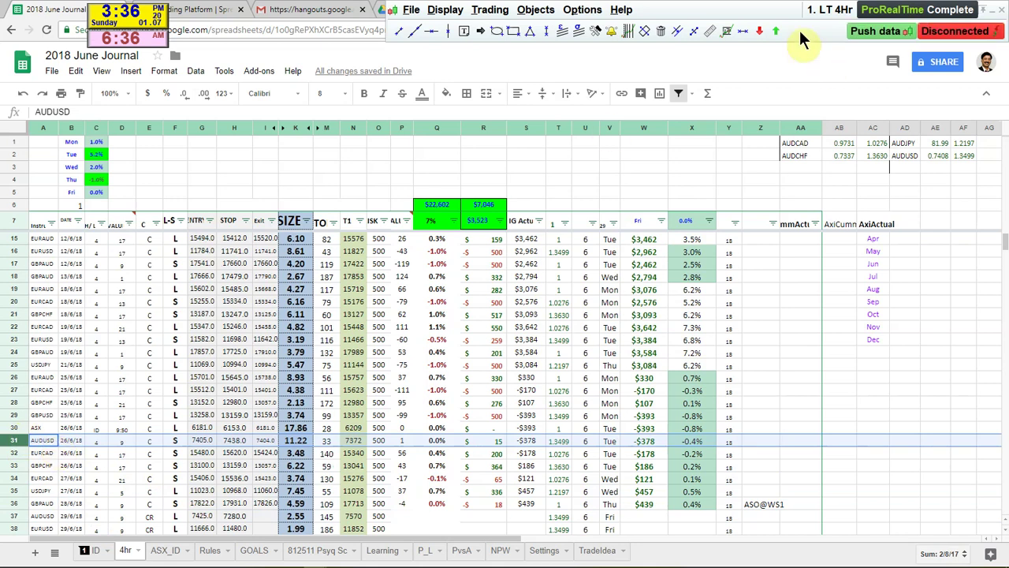
Step: Switch back to ProRealTime and move the 88-unit AUD/USD 4-hour chart window up beneath the main toolbar
left_click(749, 19)
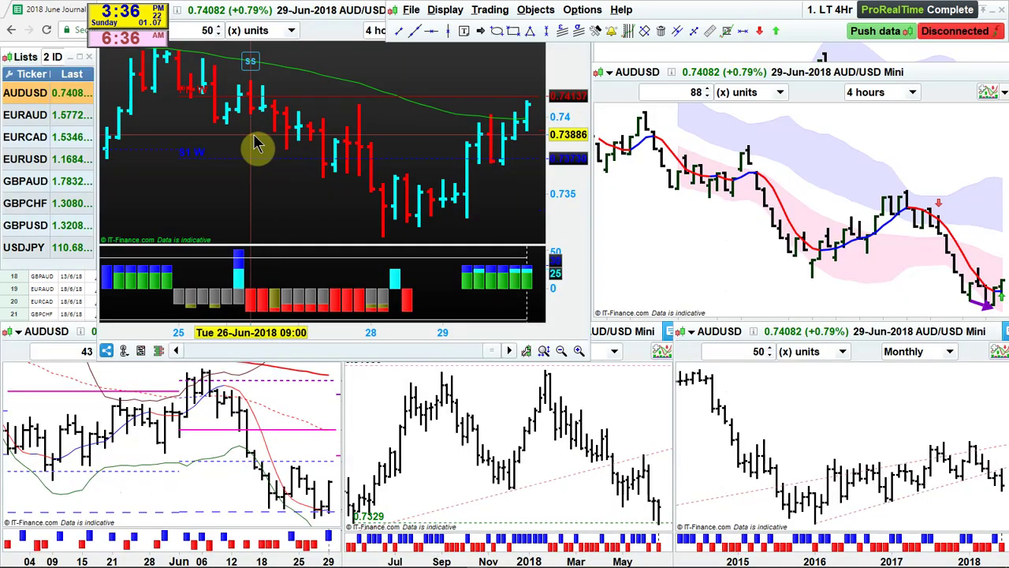
mouse_move(254, 145)
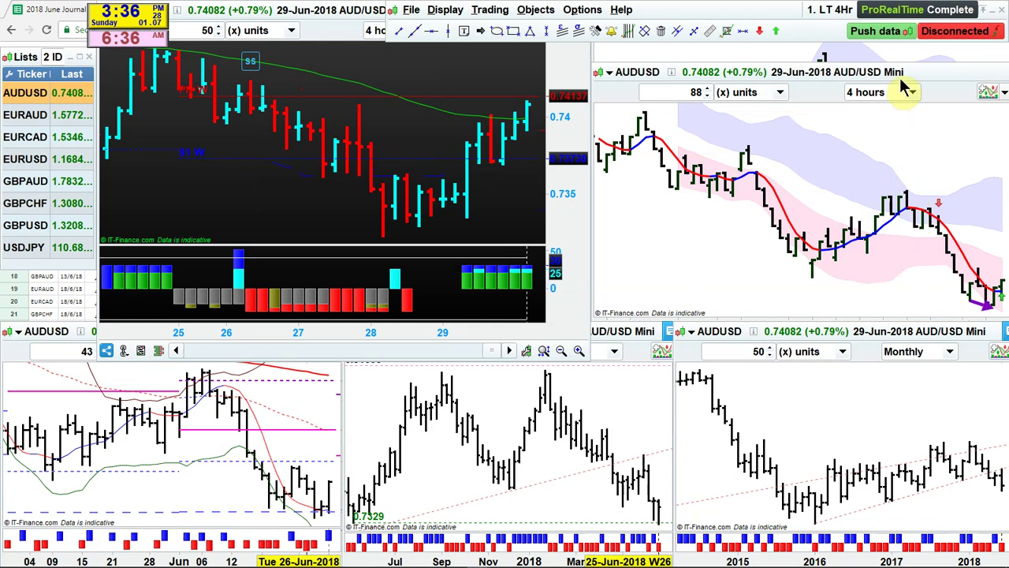
left_click_drag(927, 64, 931, 47)
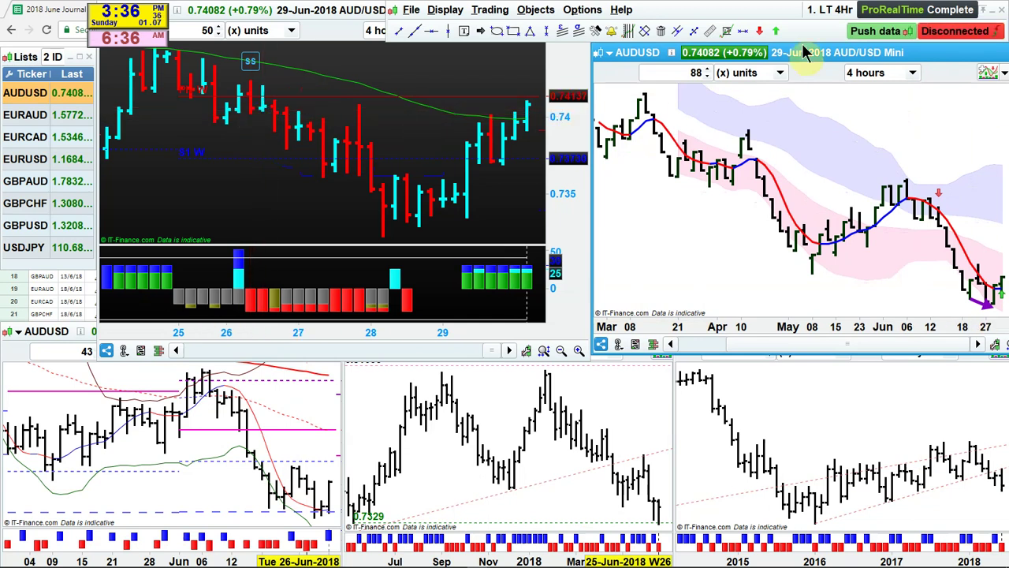
Step: Review the time zone and trading hours settings in the platform options
left_click(574, 15)
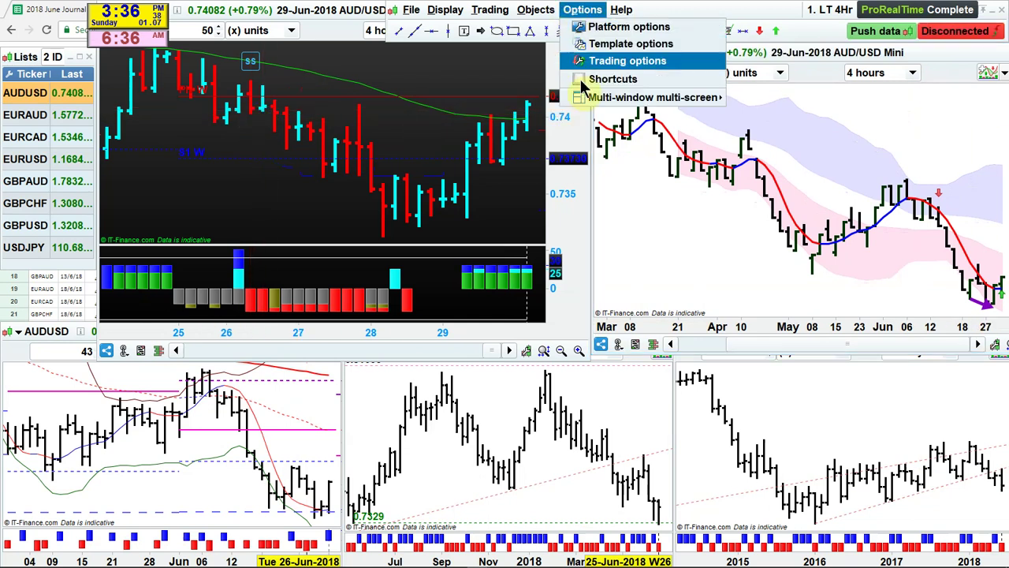
mouse_move(584, 101)
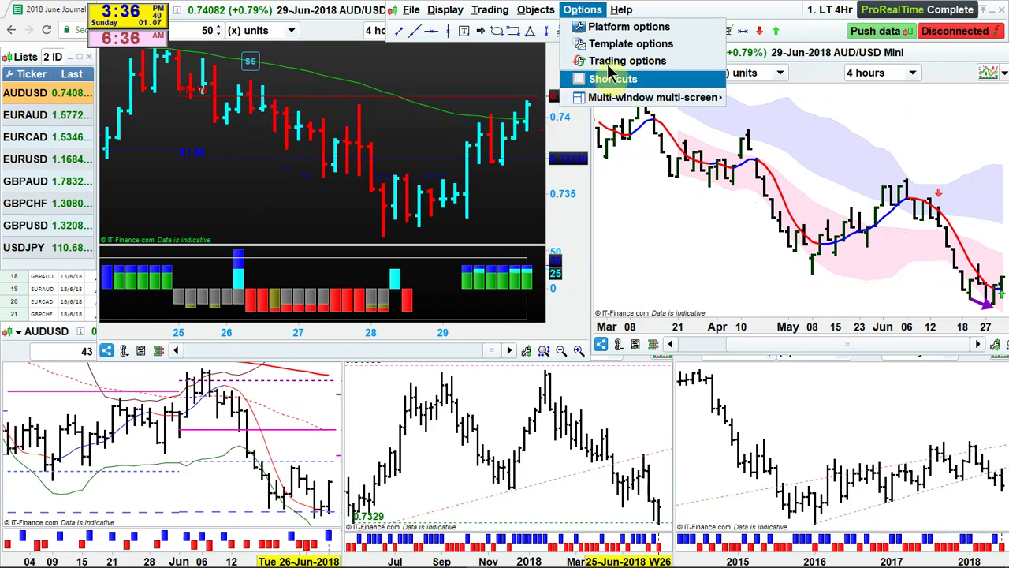
left_click(619, 43)
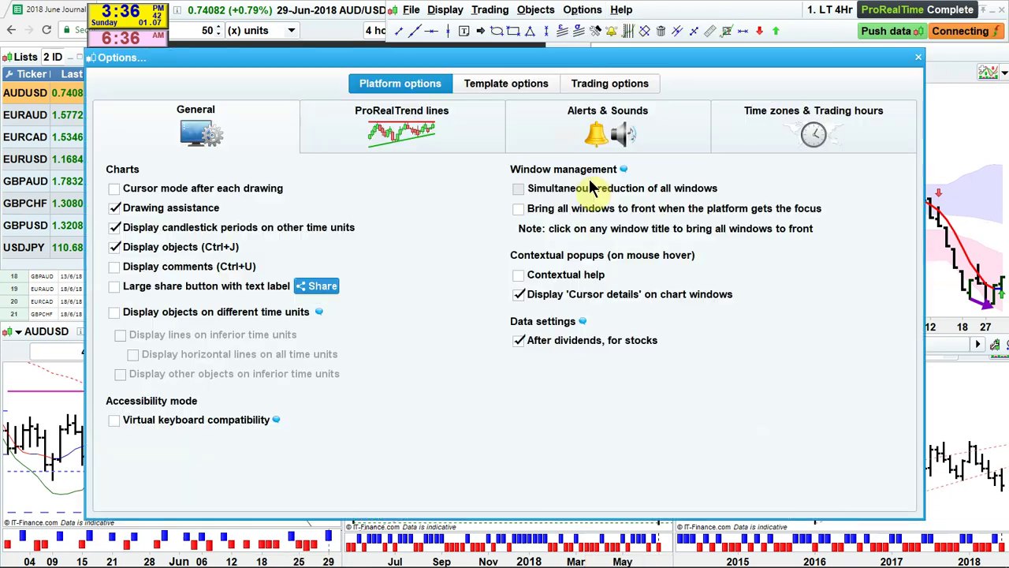
left_click(745, 144)
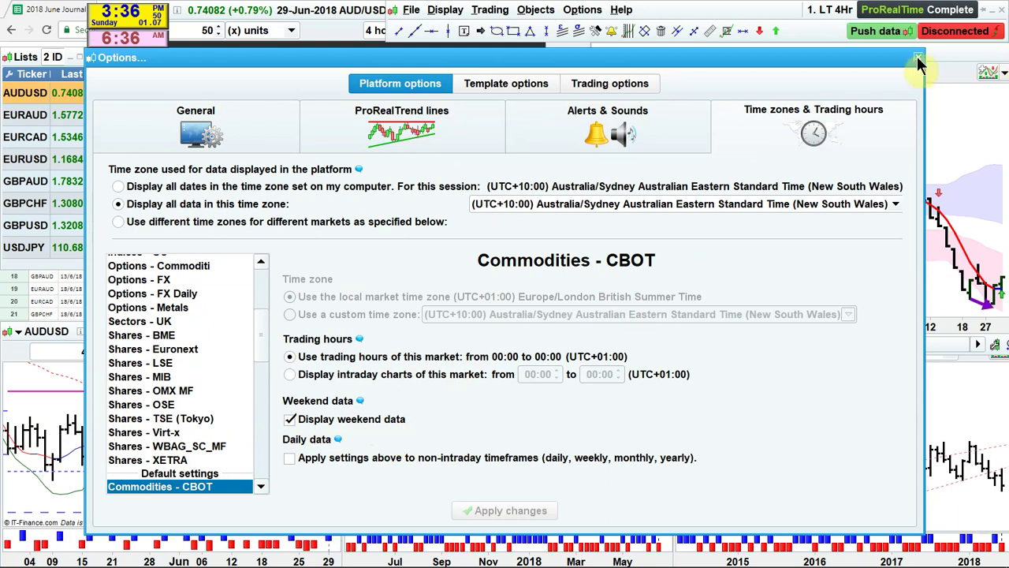
left_click(918, 58)
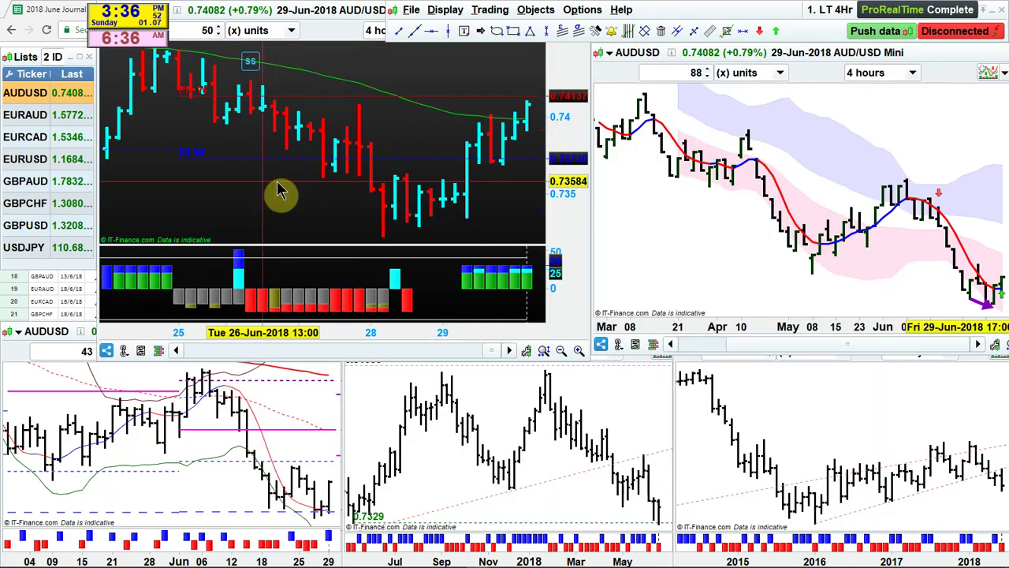
Step: Inspect the price details of the AUD/USD 4-hour bar of 26 June 2018 at 09:00
left_click(255, 139)
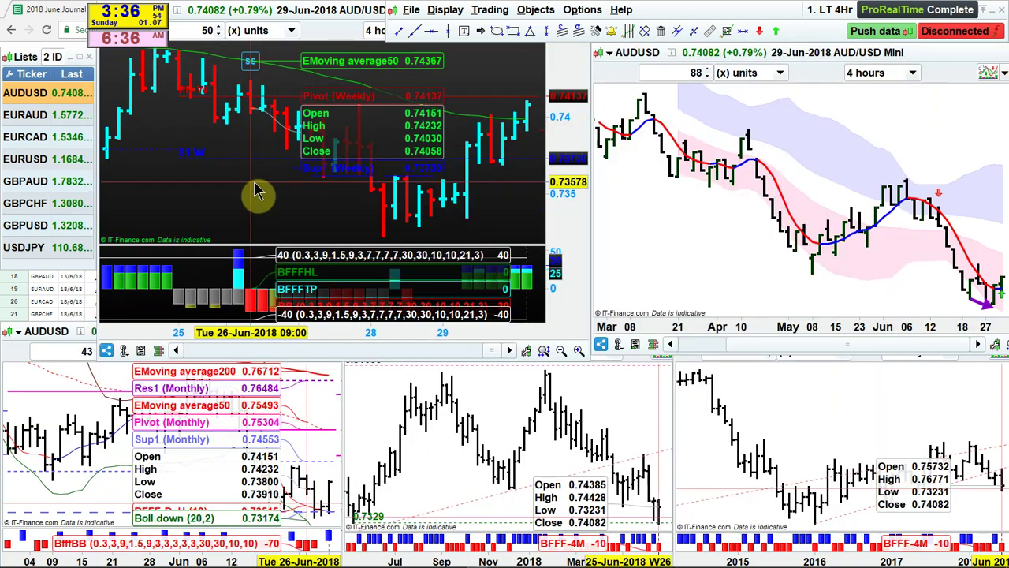
left_click(259, 113)
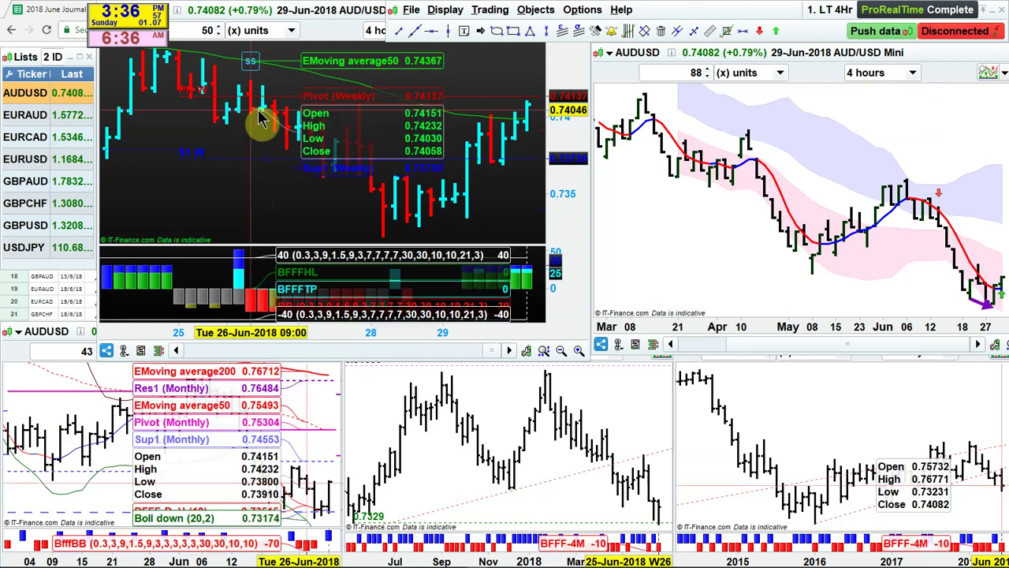
Step: Maximize the 4-hour AUDUSD chart and draw arrows along the 26 June 09:00 bar's close and up to the weekly S1 line
double_click(321, 14)
left_click(480, 32)
mouse_move(457, 82)
left_mouse_down()
mouse_move(260, 177)
mouse_move(308, 162)
mouse_move(313, 137)
mouse_move(308, 157)
mouse_move(345, 165)
mouse_move(266, 180)
mouse_move(667, 105)
mouse_move(605, 120)
left_mouse_up()
key("Escape")
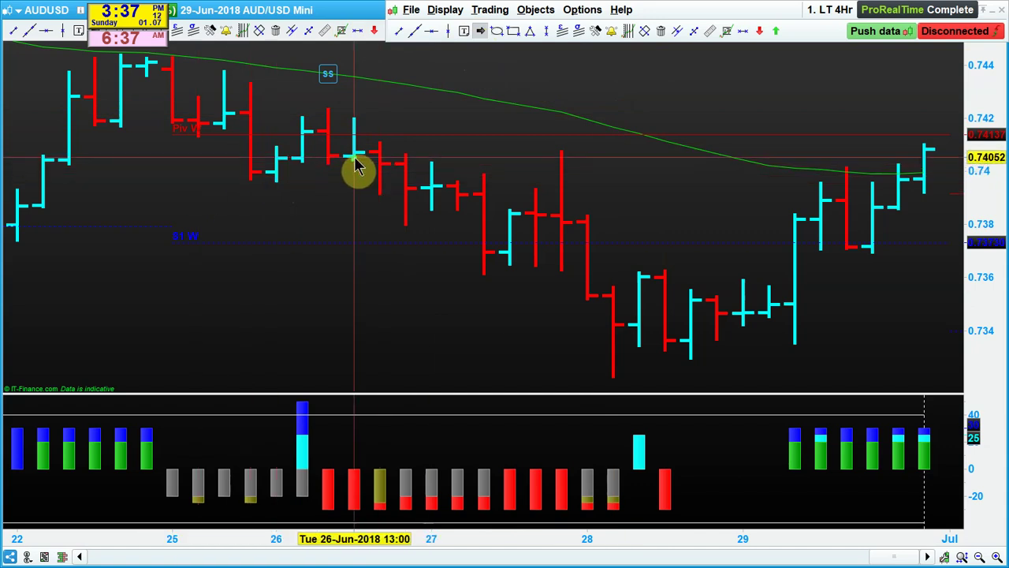
left_click_drag(329, 156, 584, 160)
mouse_move(328, 320)
left_mouse_down()
mouse_move(484, 261)
mouse_move(492, 254)
mouse_move(481, 246)
left_mouse_up()
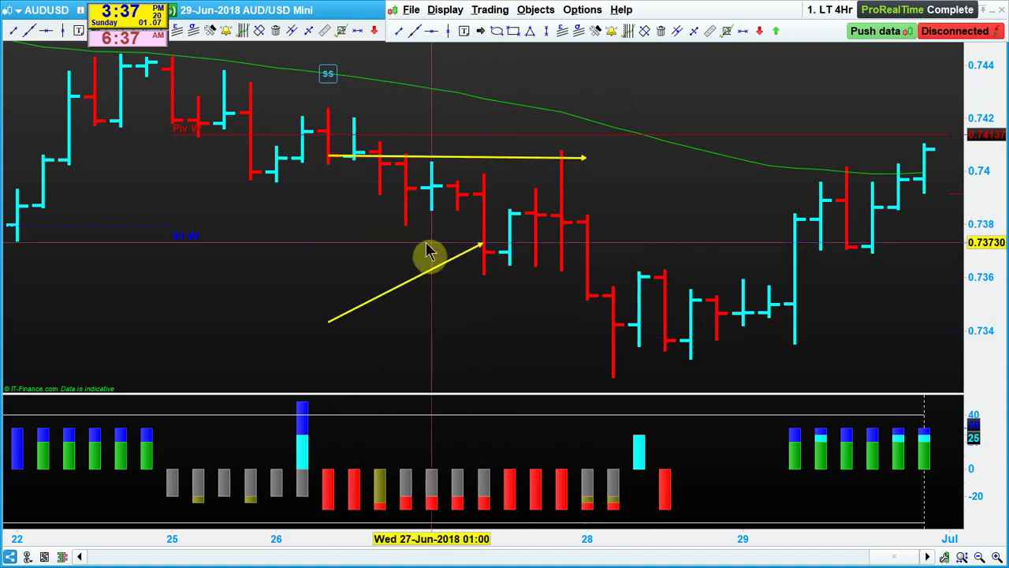
Step: Change the colour of the weekly Sup1 pivot line to cyan for both uptrend and downtrend
right_click(428, 253)
left_click(435, 249)
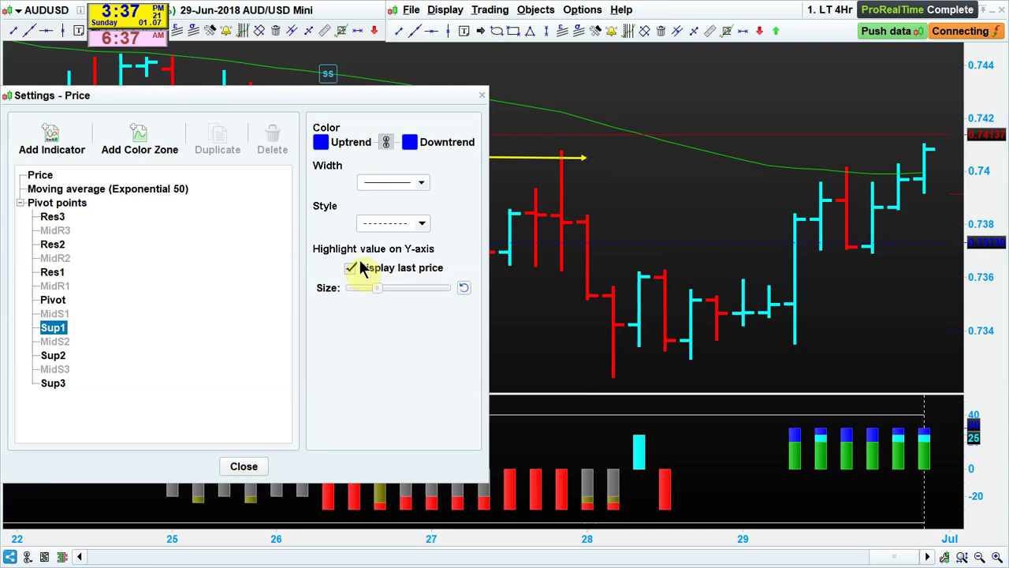
left_click(321, 143)
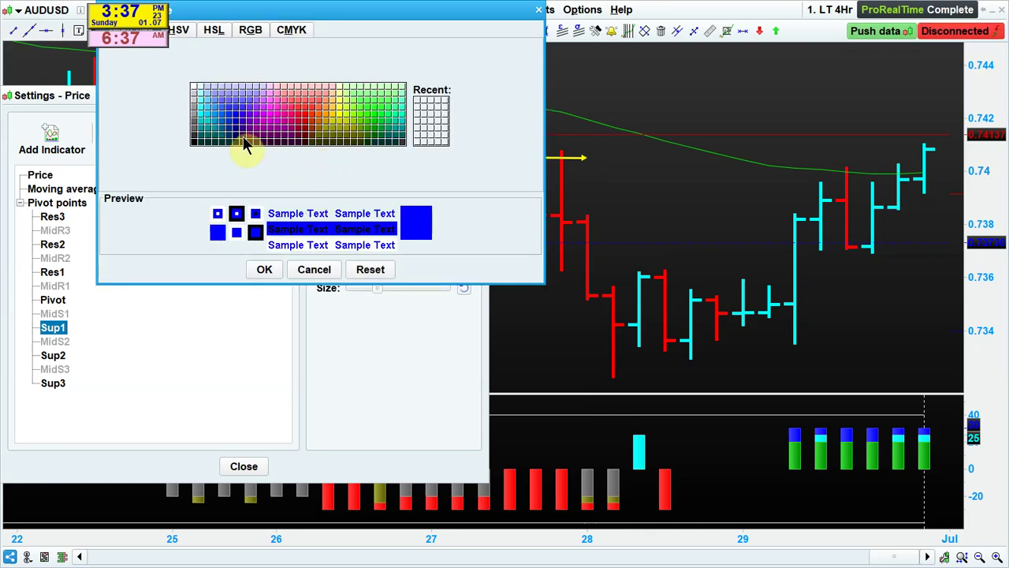
left_click(202, 111)
left_click(263, 268)
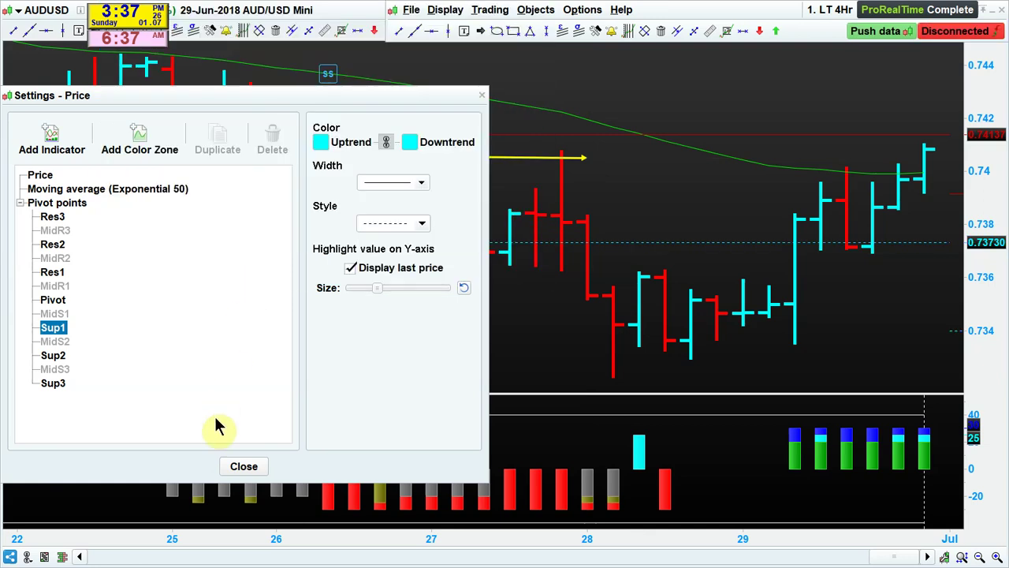
left_click(244, 465)
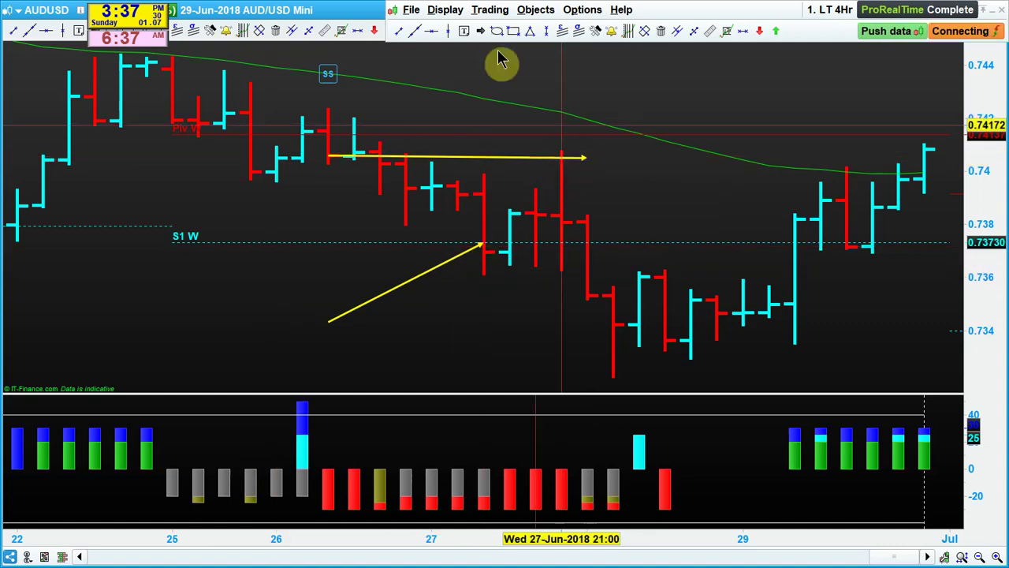
Step: Draw arrows crossing above the 27 June 21:00 bar, to the three bars after the 26 June signal, and onto the first red histogram bar
mouse_move(557, 117)
left_mouse_down()
mouse_move(581, 139)
mouse_move(577, 116)
mouse_move(585, 112)
mouse_move(559, 140)
left_mouse_up()
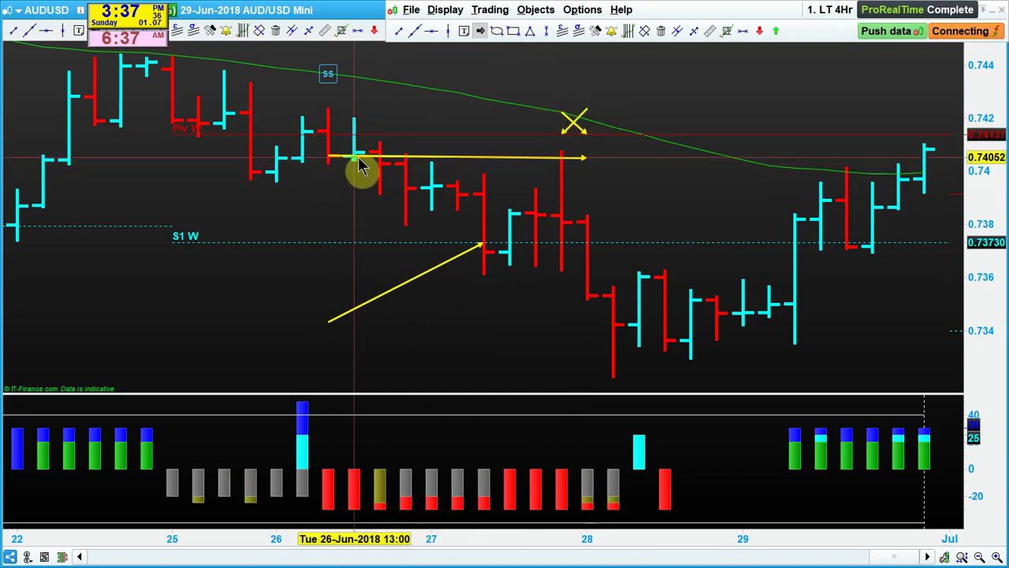
left_click(689, 33)
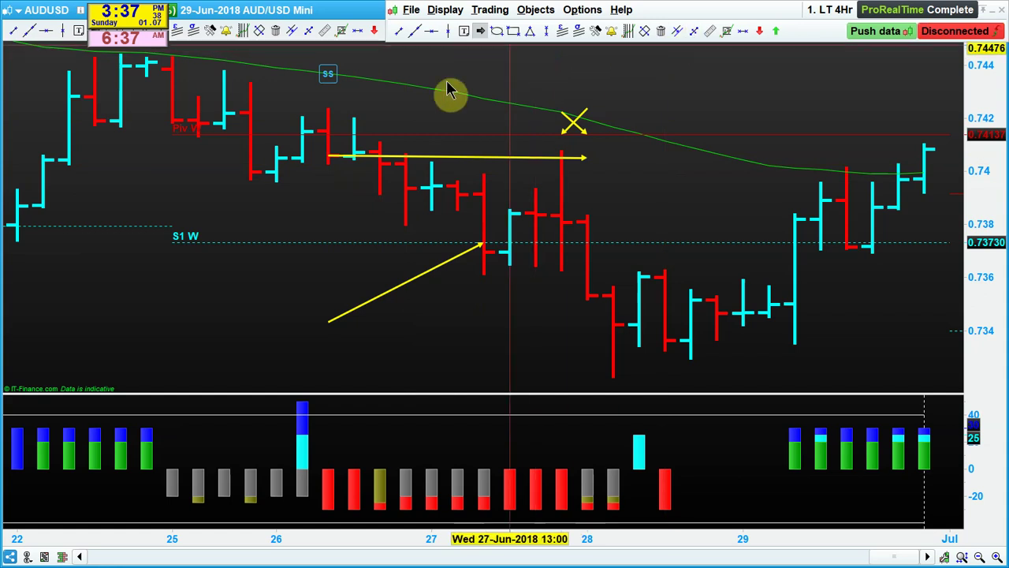
mouse_move(457, 77)
left_mouse_down()
mouse_move(394, 142)
mouse_move(364, 155)
left_mouse_up()
mouse_move(510, 79)
left_mouse_down()
mouse_move(470, 115)
mouse_move(389, 158)
mouse_move(380, 148)
left_mouse_up()
left_click_drag(562, 79, 407, 155)
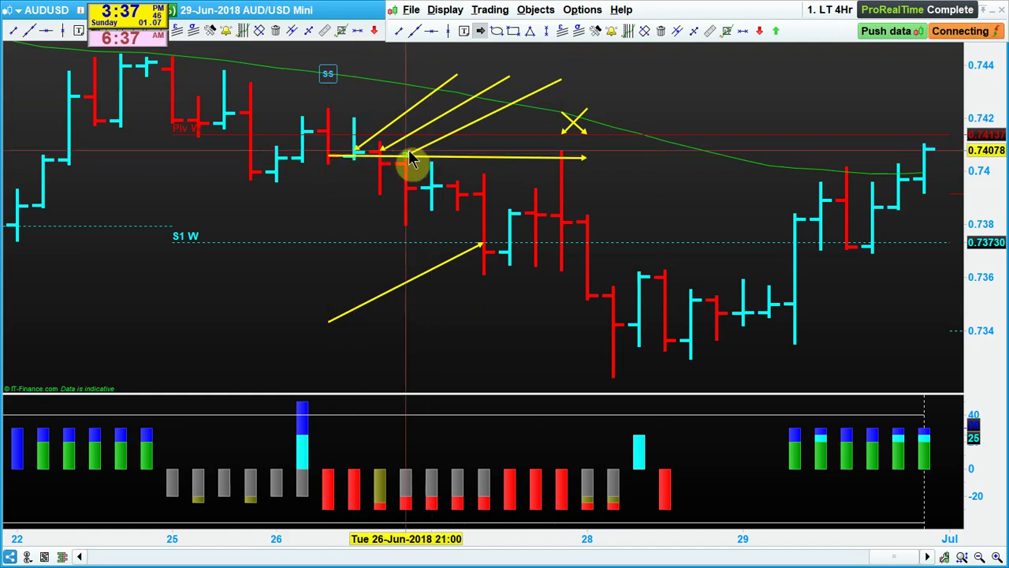
left_click_drag(326, 415, 319, 471)
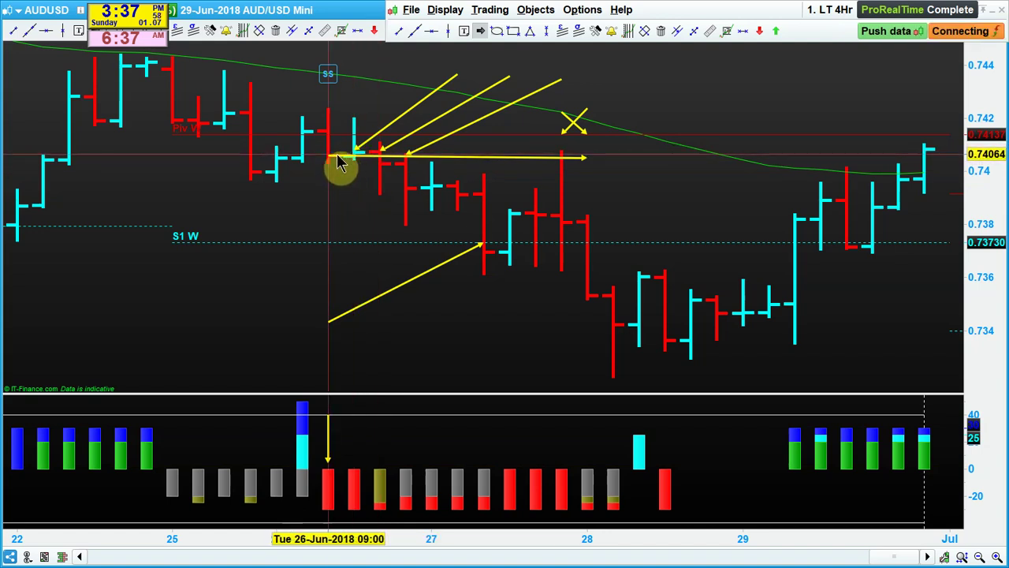
left_click(340, 162)
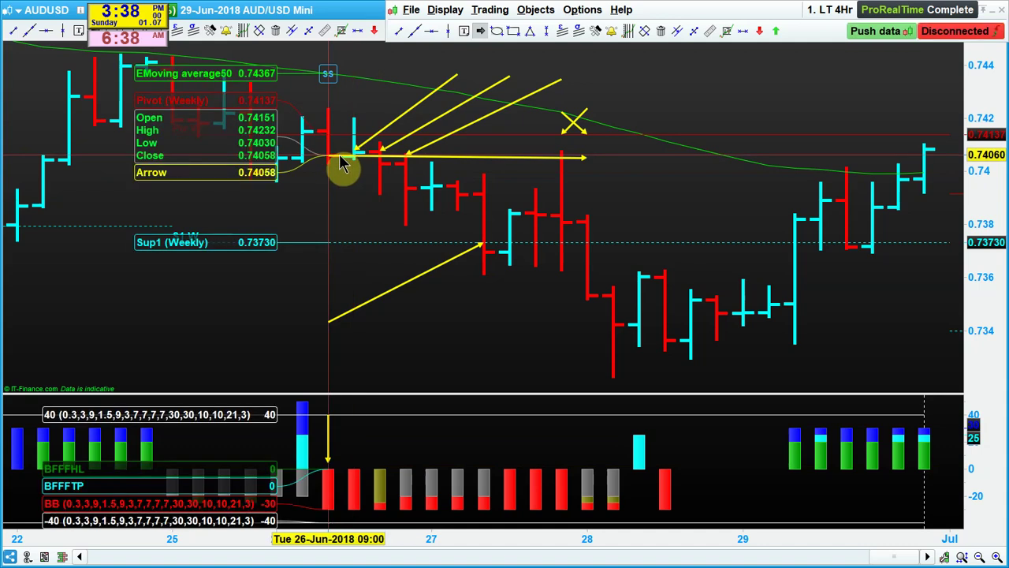
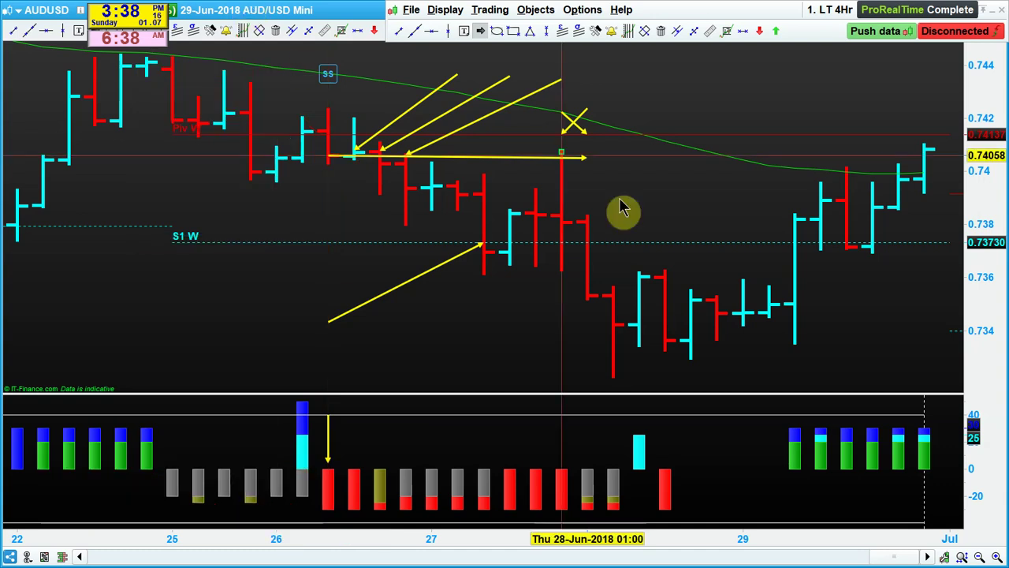
Step: Delete all the yellow arrows from the price area of the 4-hour chart
left_click(538, 150)
left_click(473, 119)
left_click(489, 96)
left_click(563, 130)
left_click(410, 114)
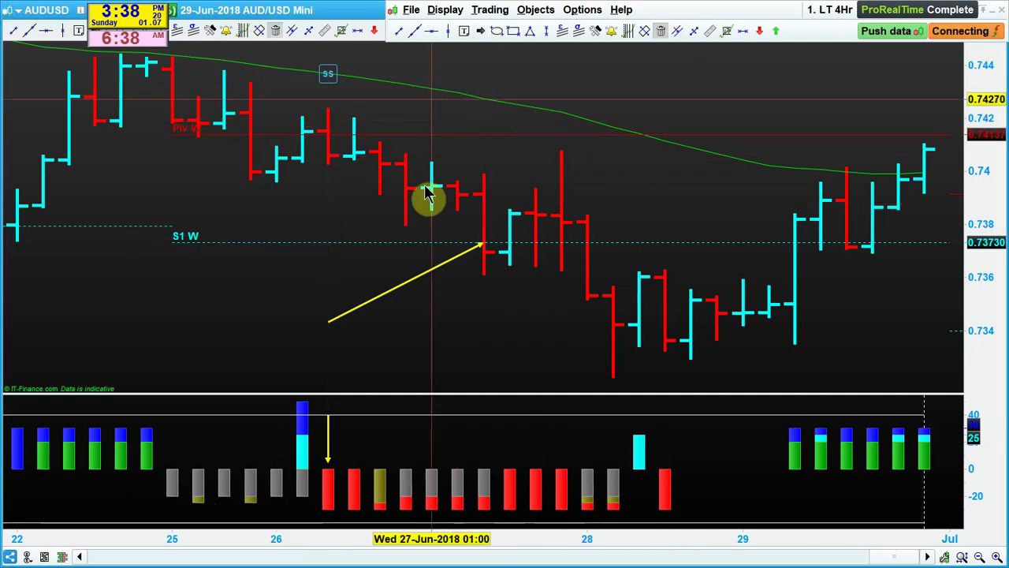
left_click(412, 298)
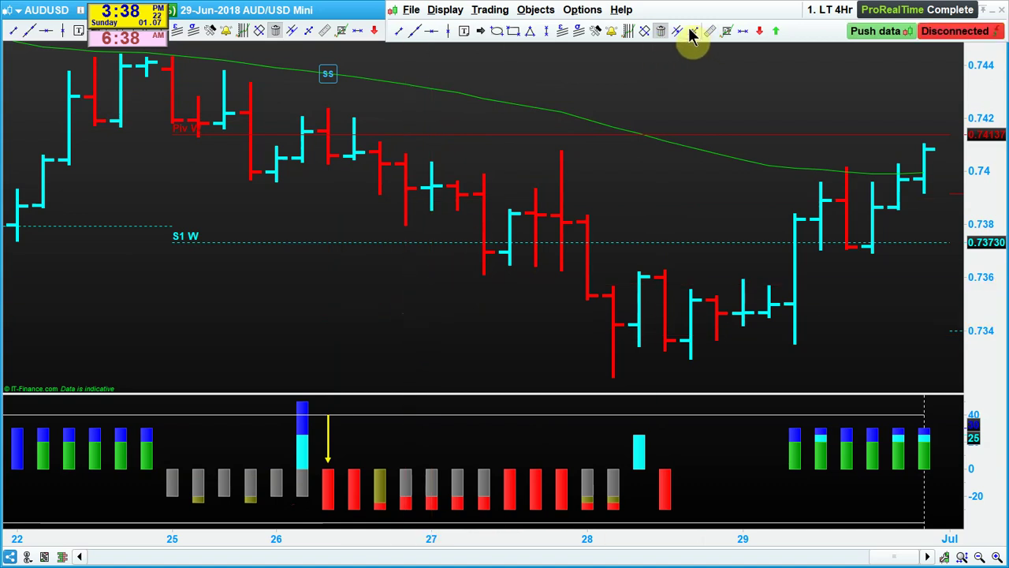
Step: Draw an arrow down towards the 27 June 13:00 bar, ending just above it, and restore the chart to its smaller size
left_click(480, 30)
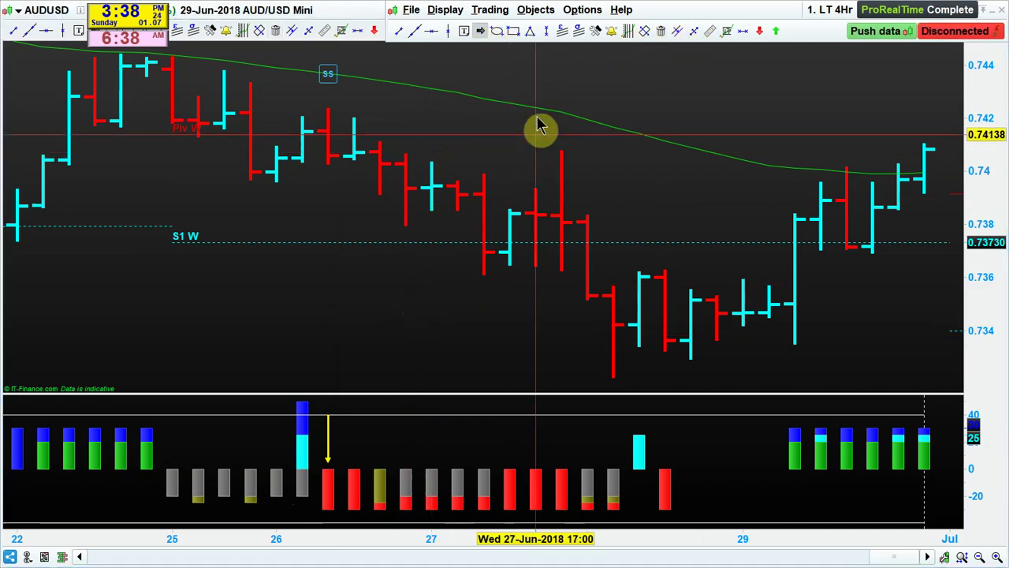
mouse_move(560, 107)
left_mouse_down()
mouse_move(531, 181)
mouse_move(513, 197)
left_mouse_up()
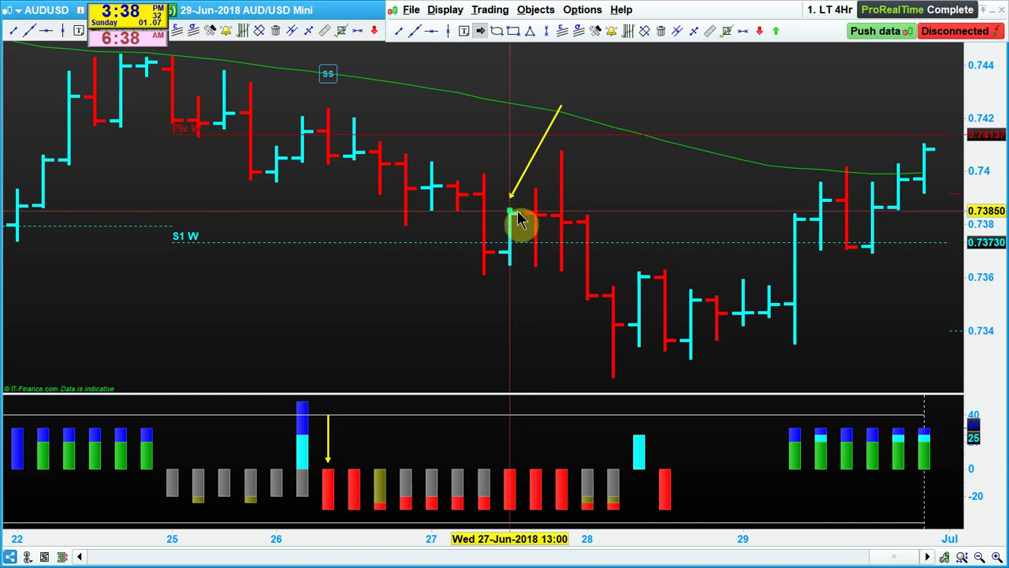
double_click(366, 15)
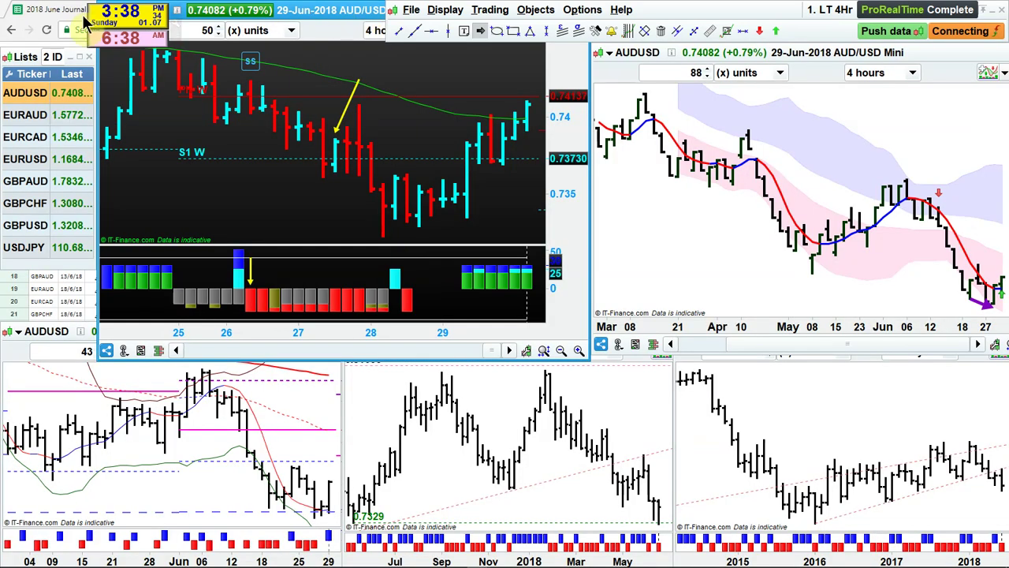
Step: Switch to the Np financials page in the browser and review the AUDUSD sample setup's description and enlarged chart image
left_click(45, 13)
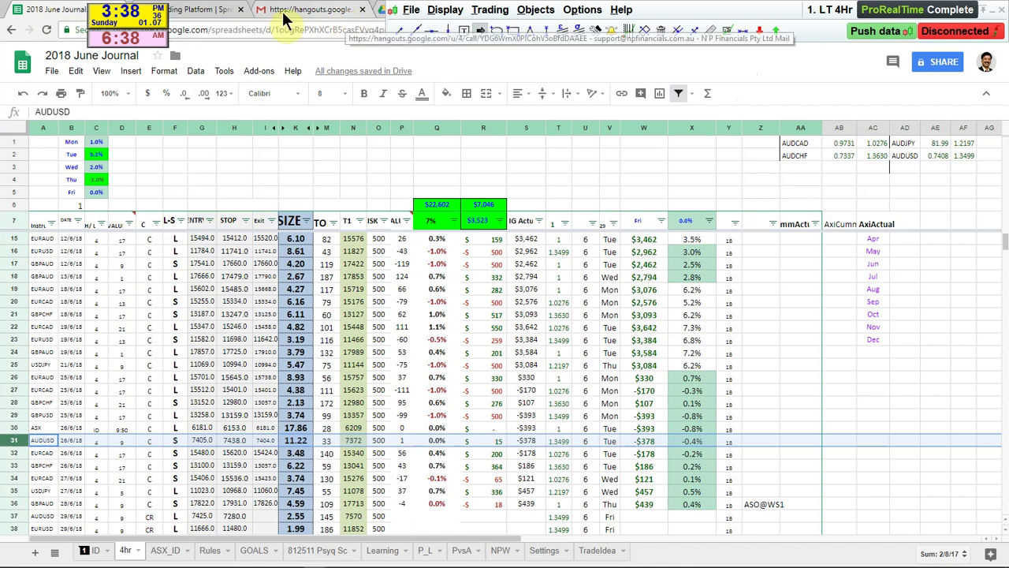
left_click_drag(706, 23, 704, 44)
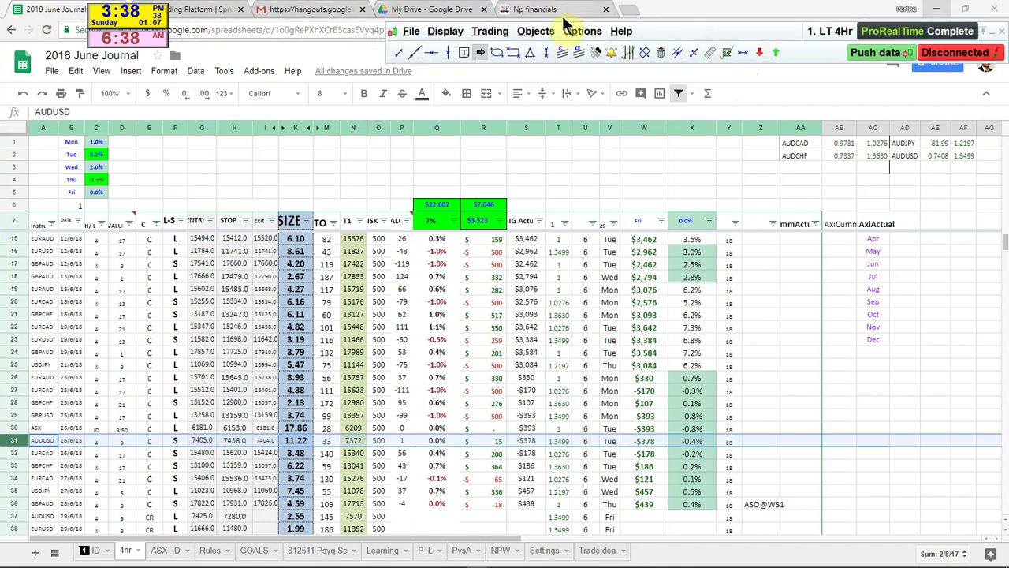
left_click(563, 14)
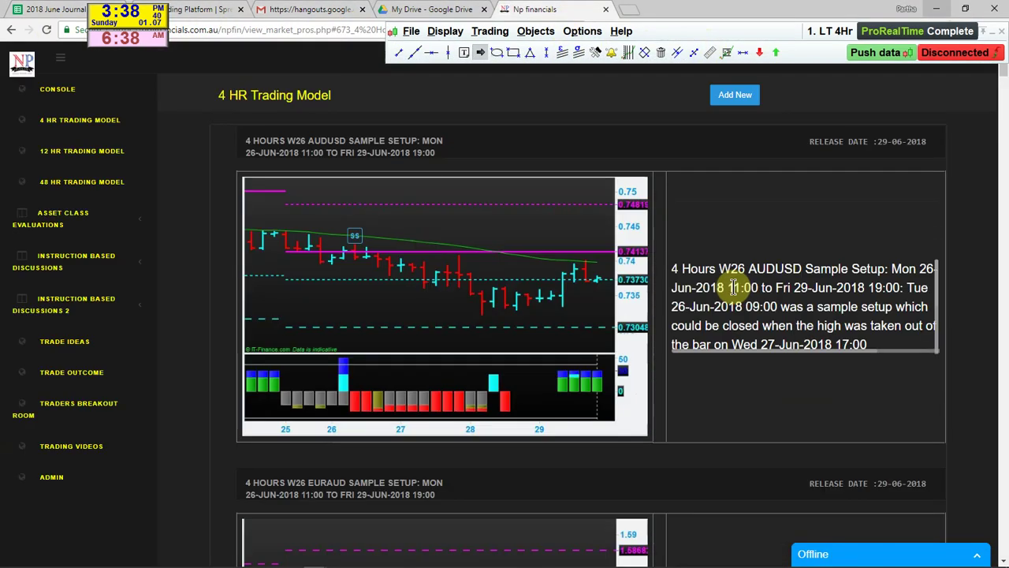
left_click_drag(724, 324, 881, 349)
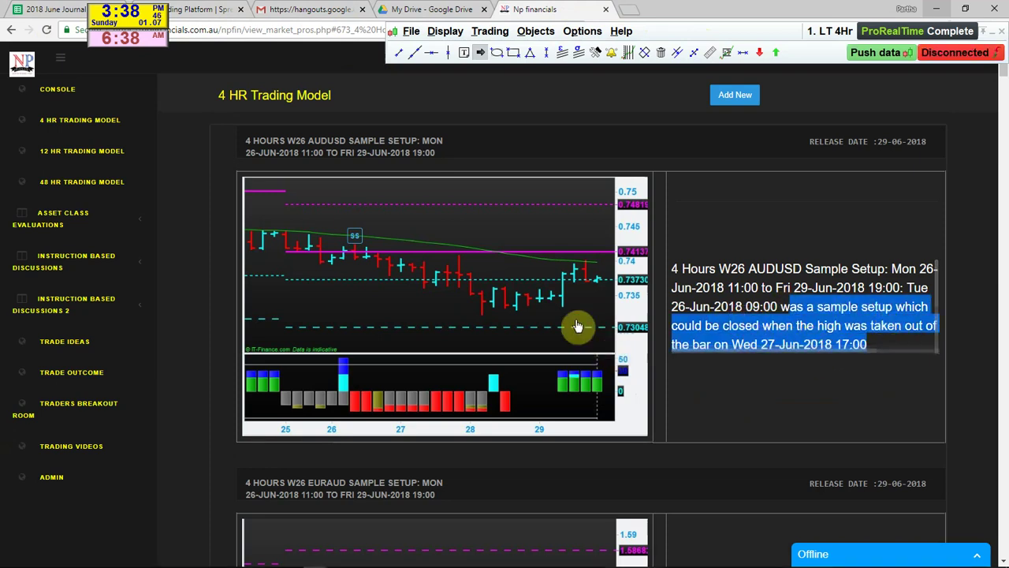
left_click(436, 292)
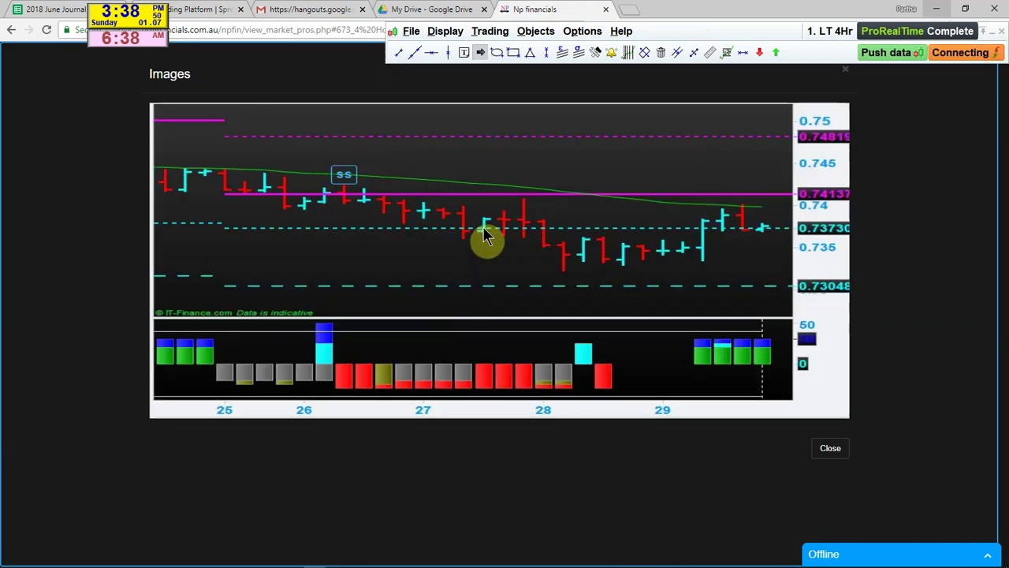
left_click(832, 449)
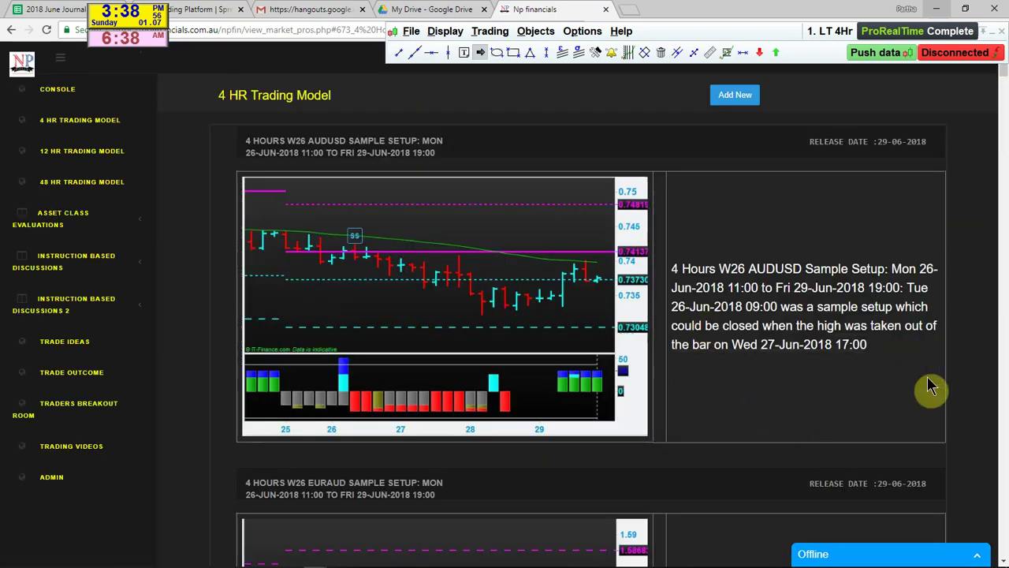
Step: Return to ProRealTime and delete the remaining arrows from the 4-hour chart's price area and histogram
left_click(707, 43)
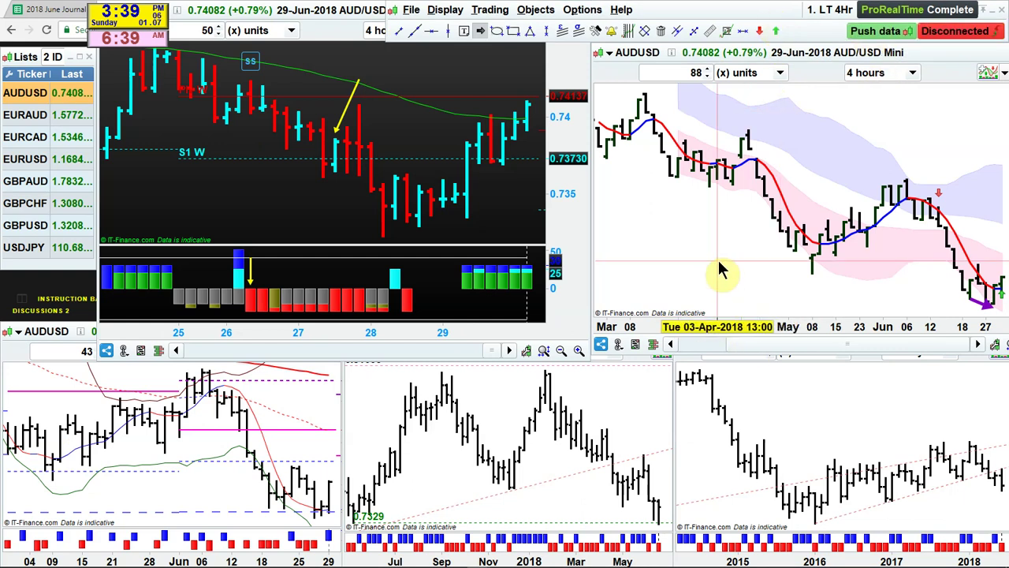
mouse_move(719, 271)
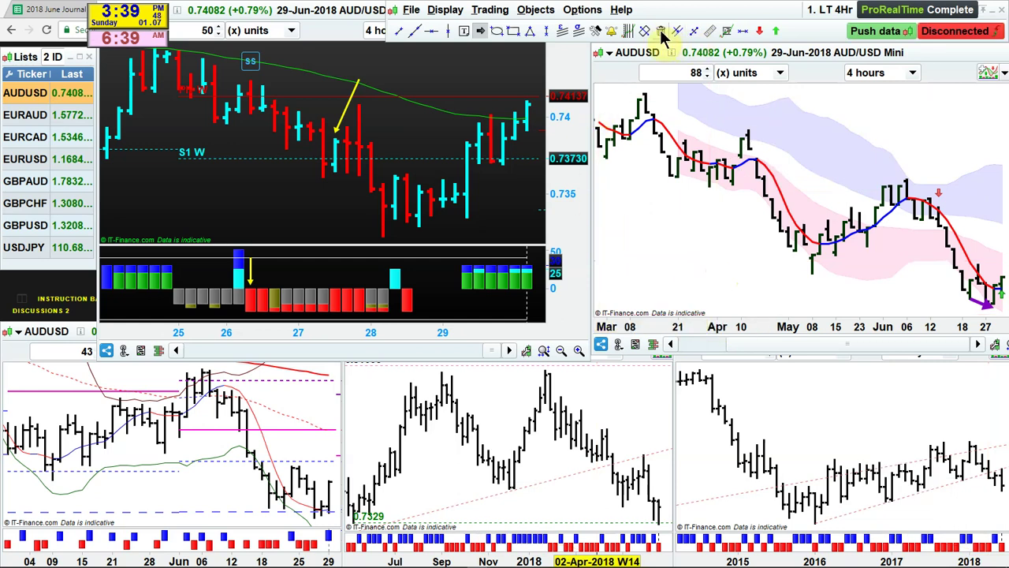
left_click(352, 94)
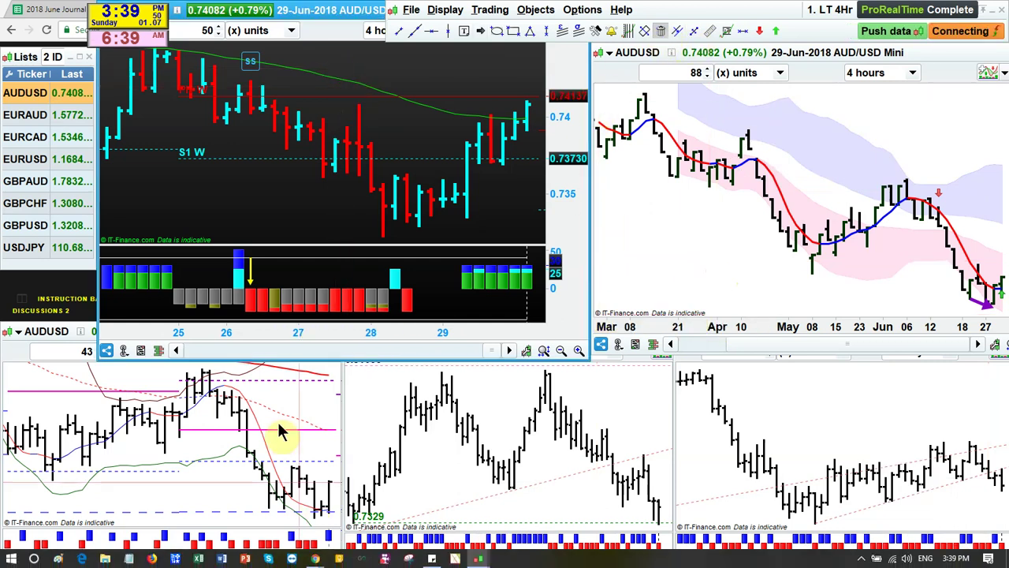
left_click(286, 392)
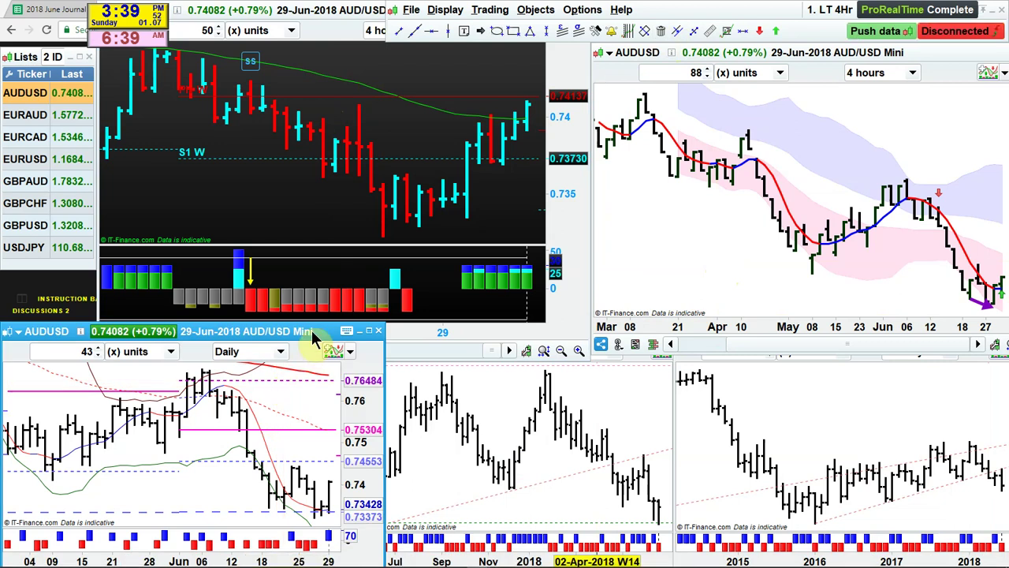
left_click(661, 31)
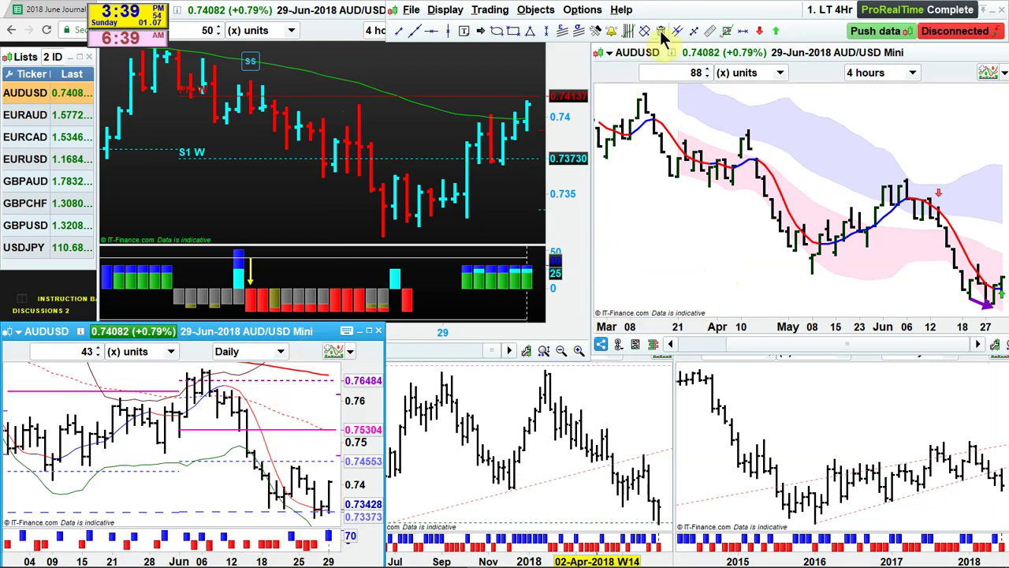
left_click(251, 263)
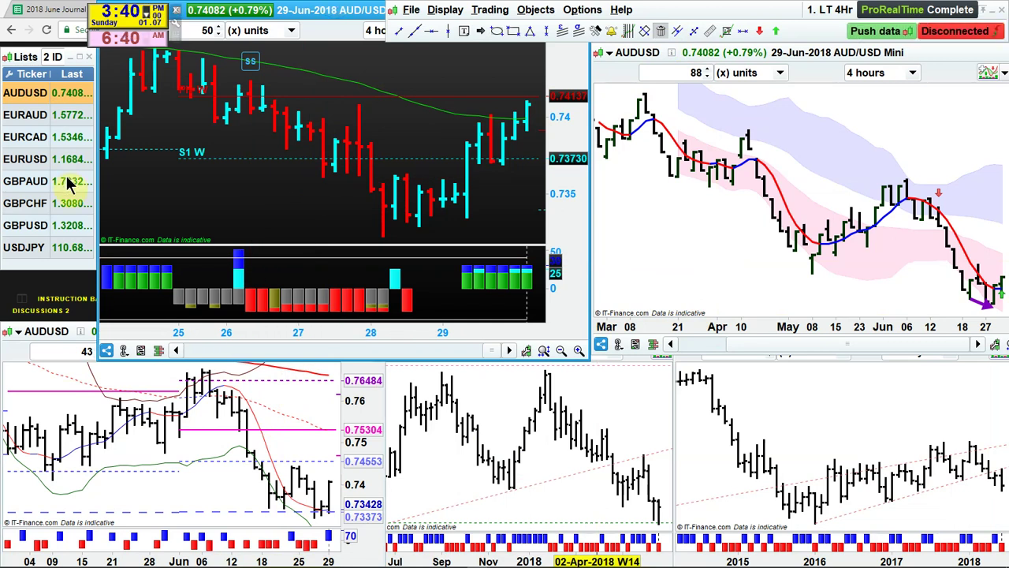
Step: Maximize the daily AUDUSD chart, examine its bars and histogram around 28 June 2018, and restore its size
left_click(198, 383)
left_click(368, 330)
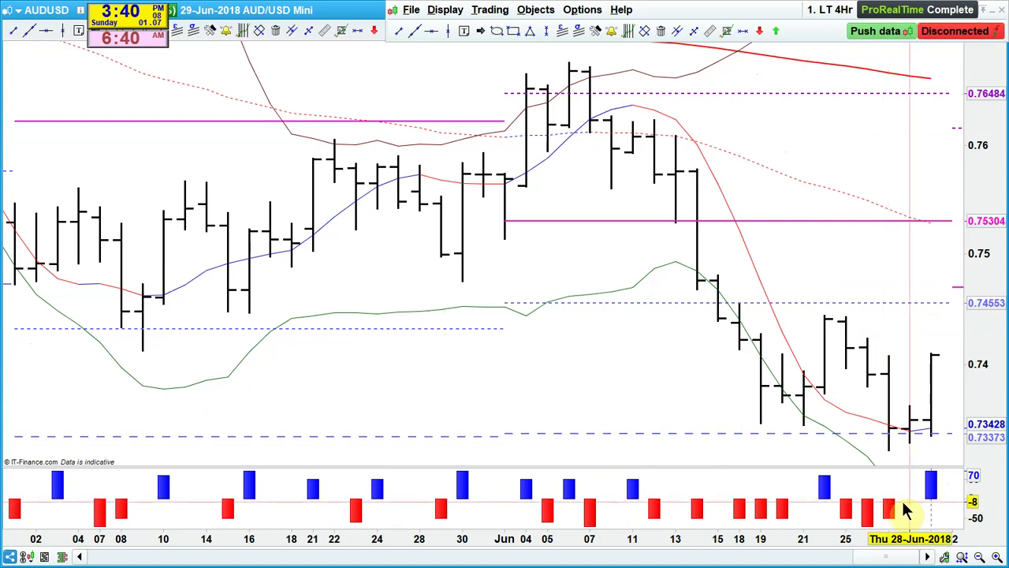
mouse_move(903, 503)
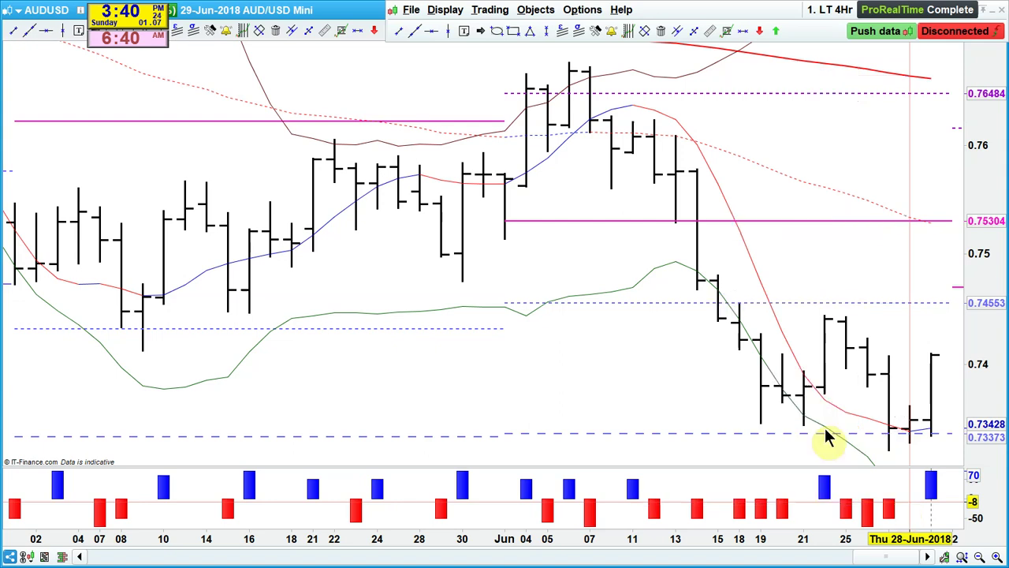
double_click(350, 9)
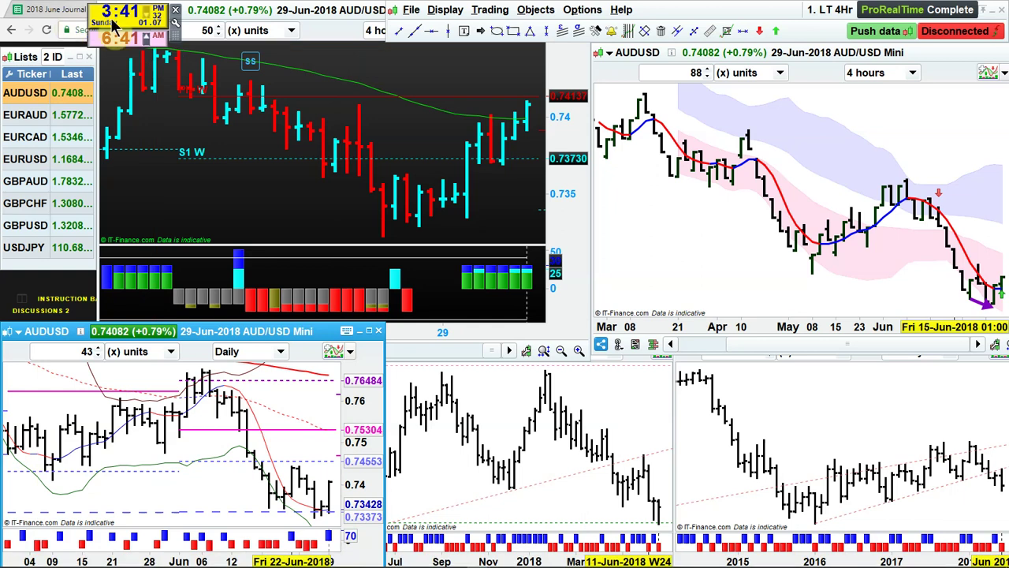
Step: Switch to the browser, move the charting toolbar clear of the browser tabs, and show the Np financials 4 HR Trading Model page
left_click(49, 17)
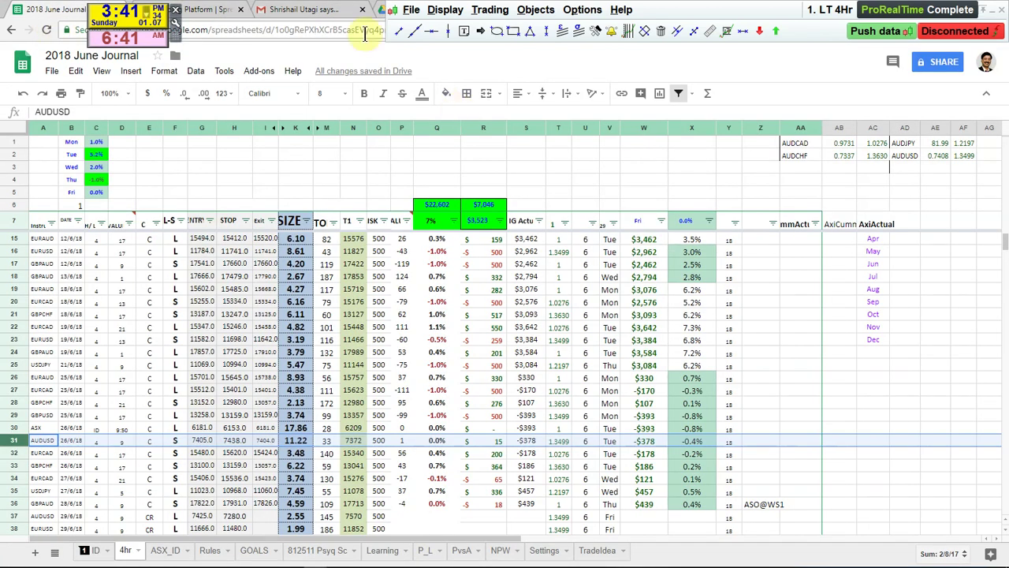
left_click_drag(737, 21, 735, 42)
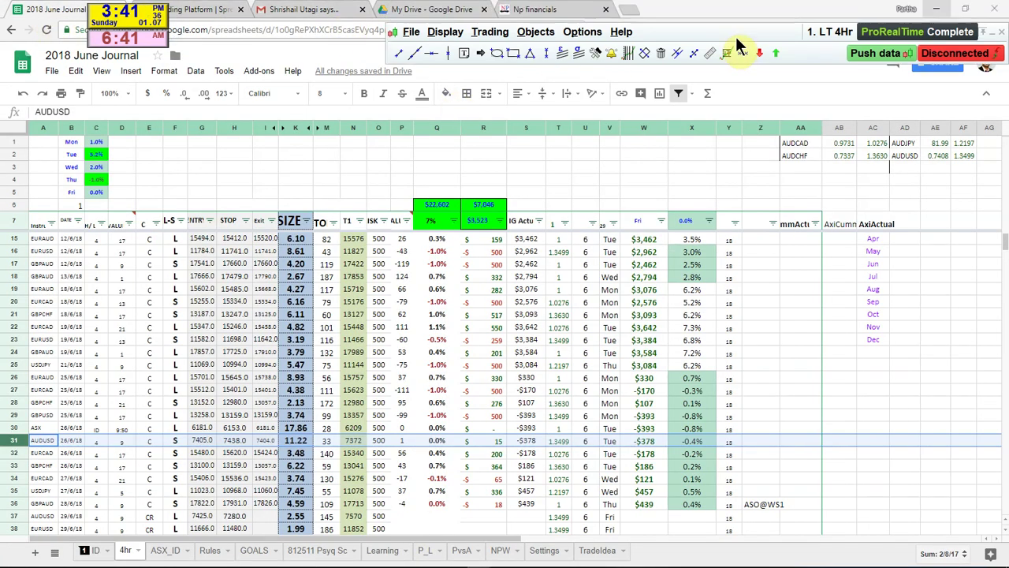
left_click(538, 14)
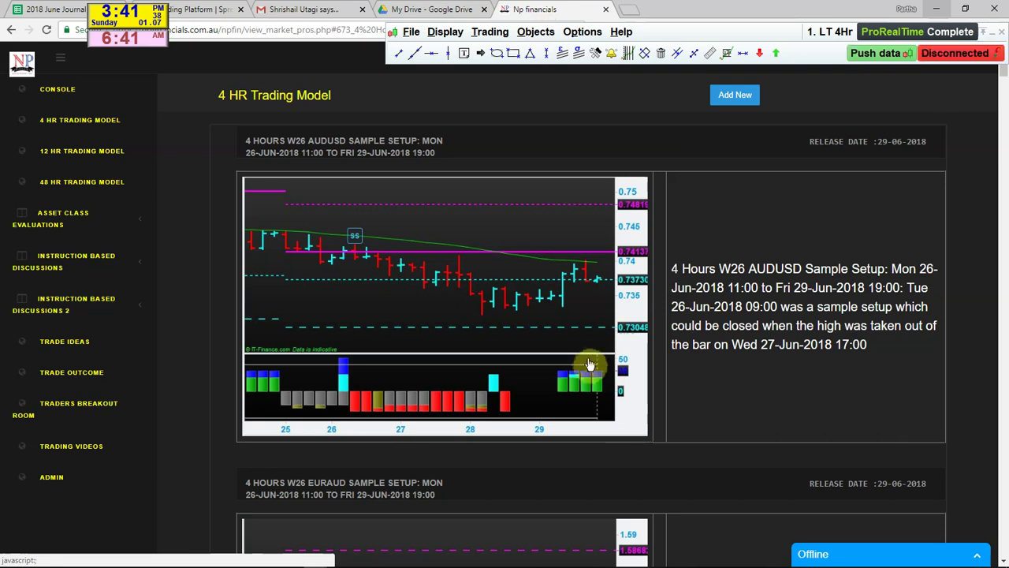
Step: Review the week 26 EURAUD, EURCAD and EURUSD sample setups on the 4 HR Trading Model page
scroll(840, 397, "down", 6)
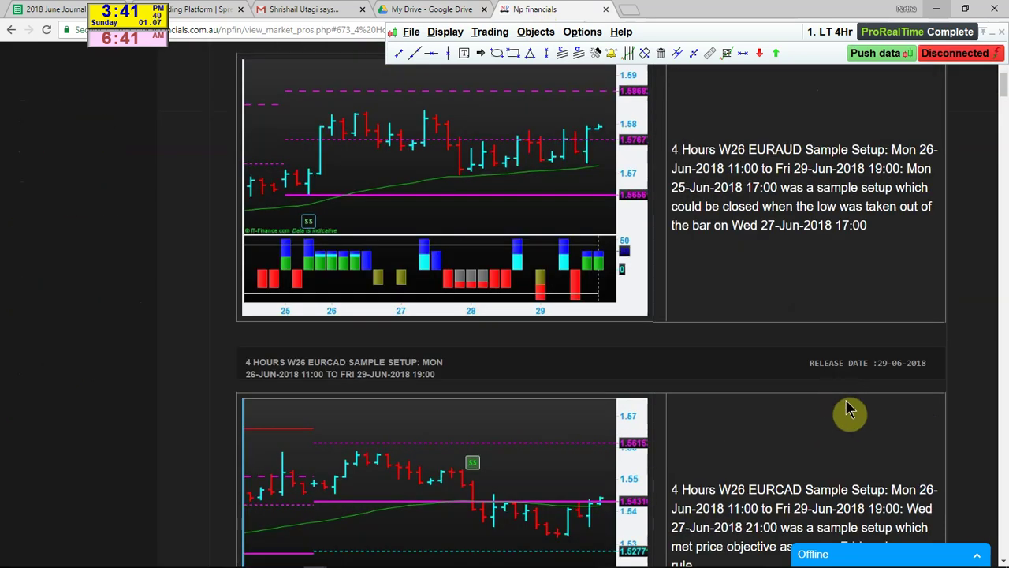
scroll(850, 409, "down", 6)
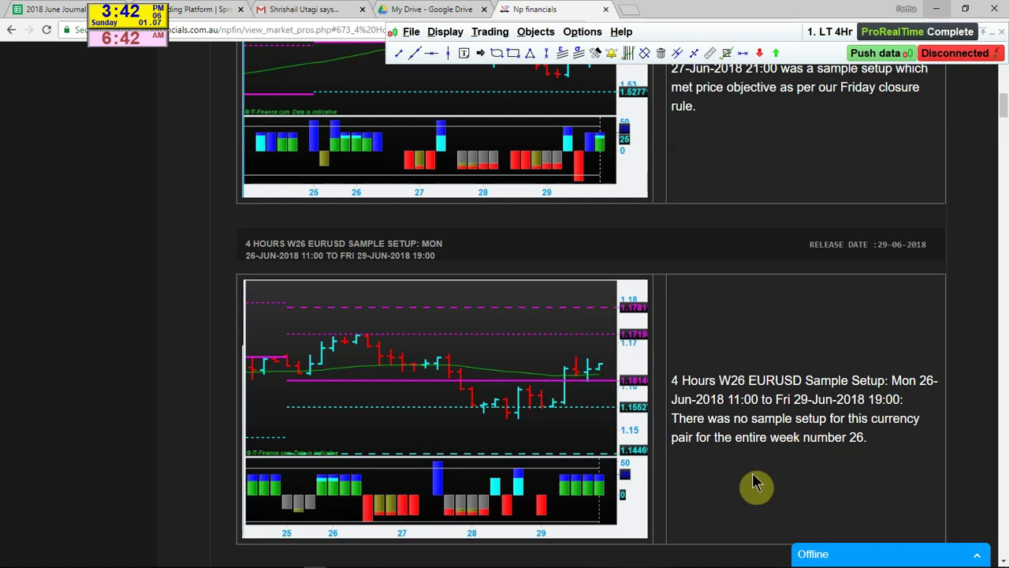
Step: Switch to Gmail and send "Please try another computer" in the chat with the participant who cannot join the call
left_click(307, 9)
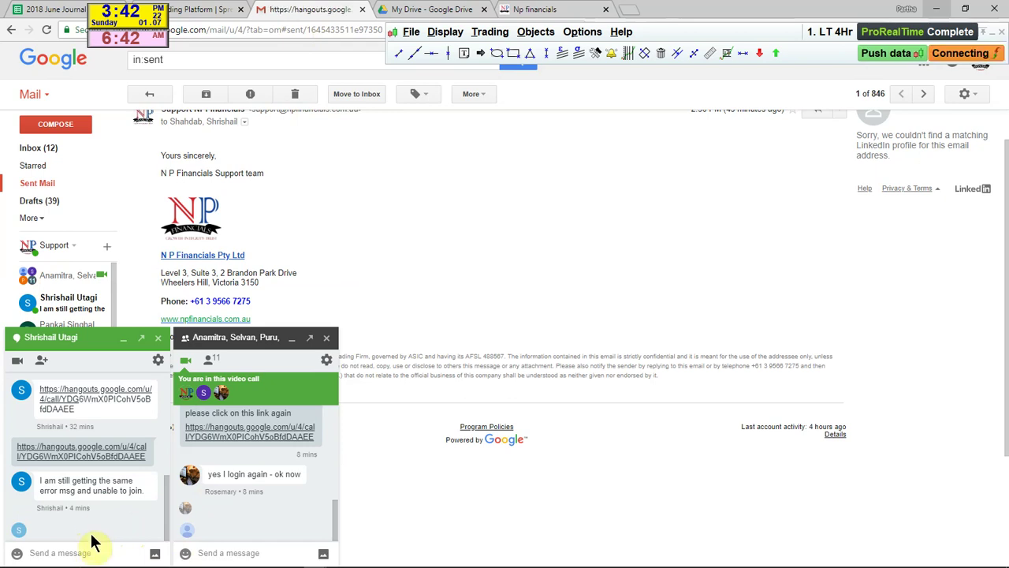
left_click(69, 552)
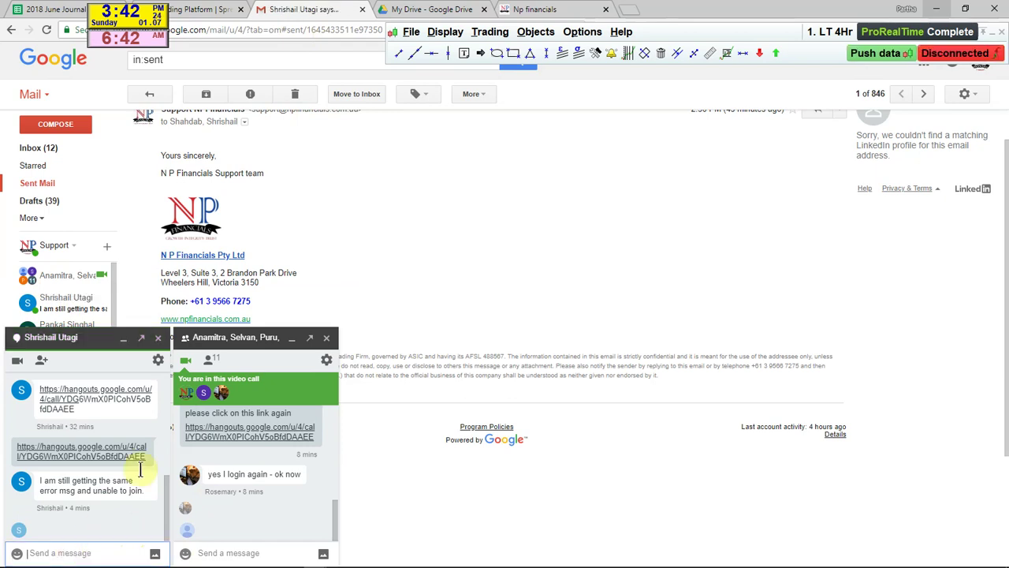
type("Please tr")
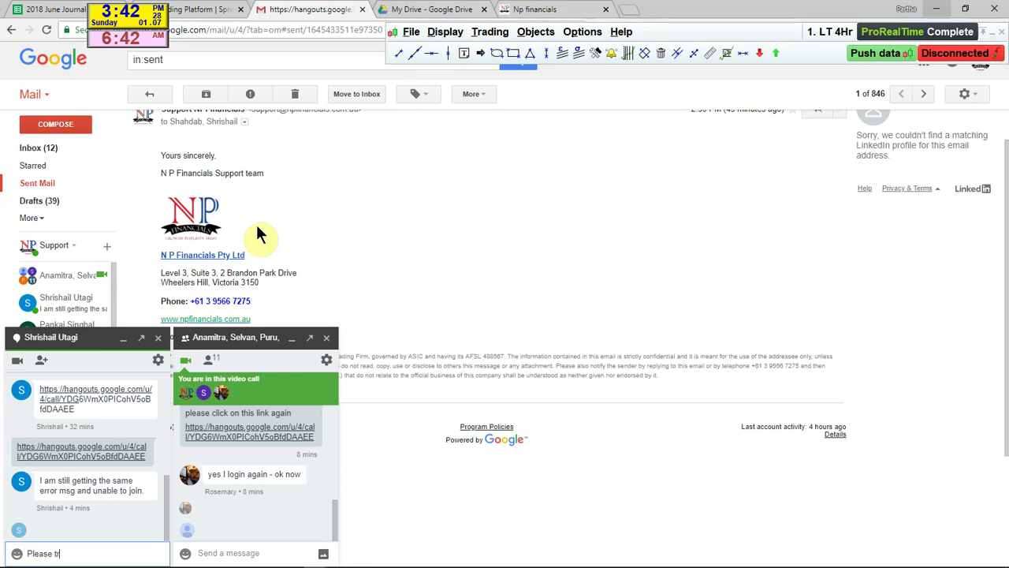
type("y another computer")
key("Return")
Step: Send the same participant the follow-up message "logout and login back again please"
type("lo")
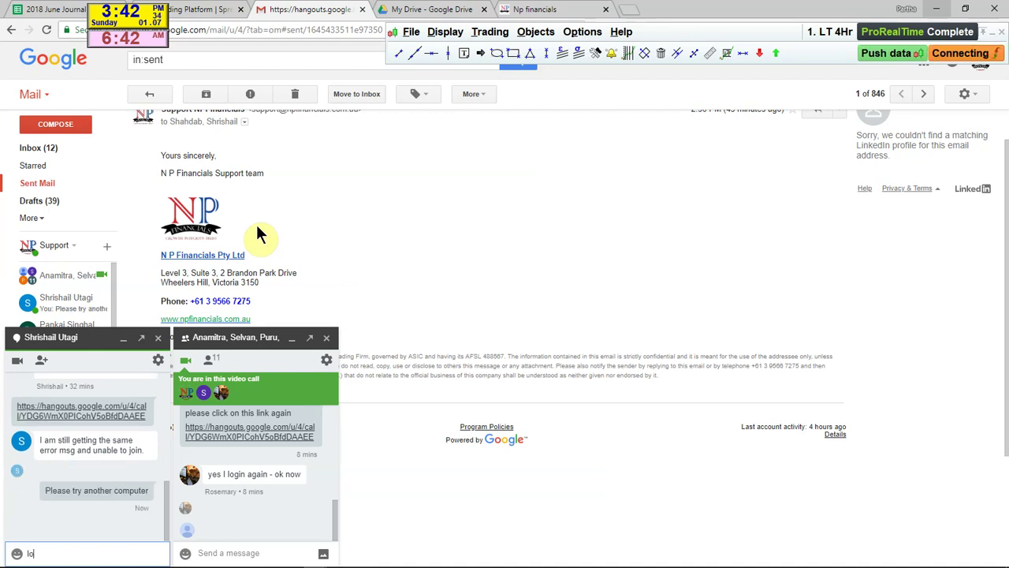
type("gout")
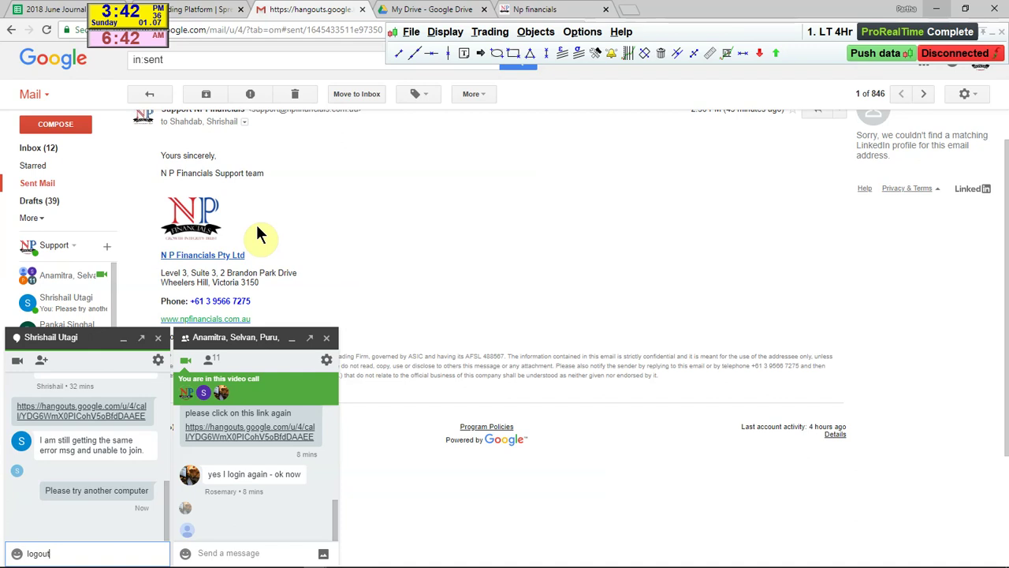
type(" and login")
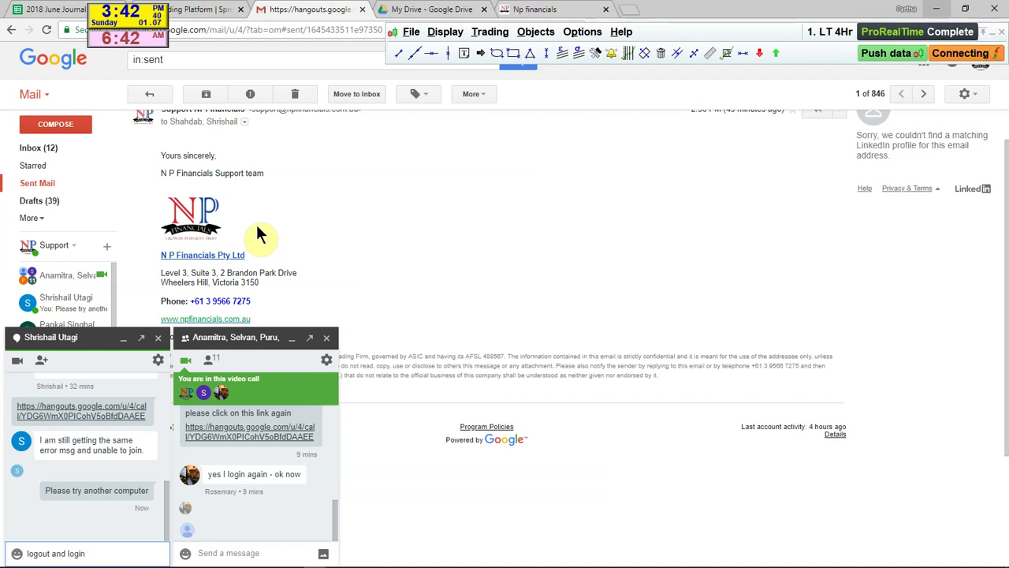
type(" back a")
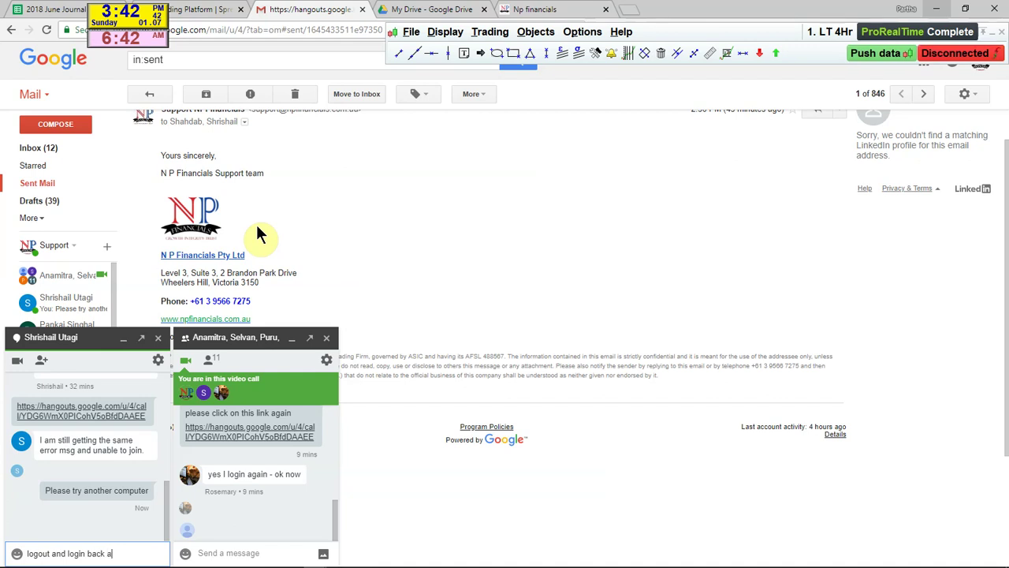
type("gain please")
key("Return")
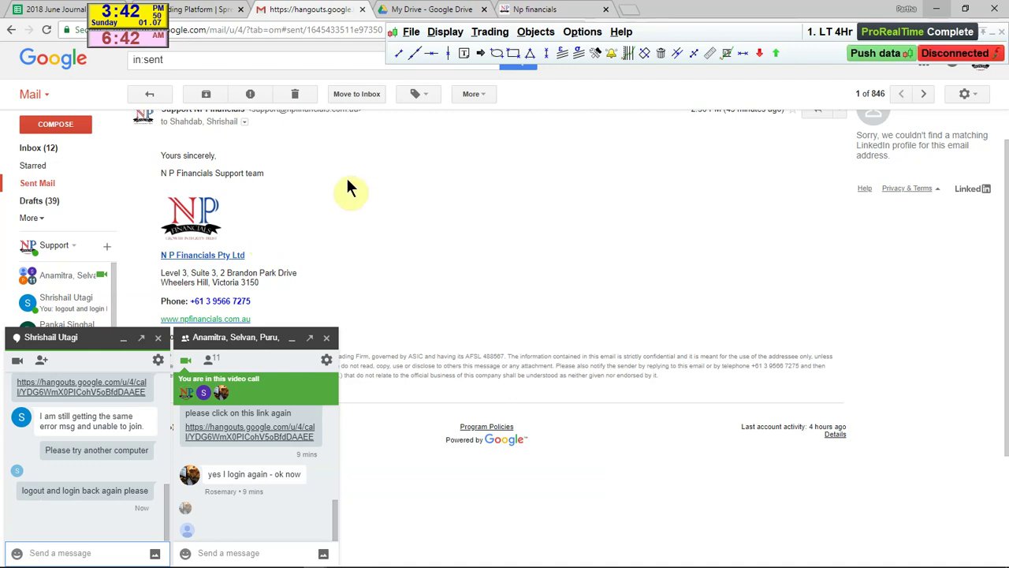
Step: Switch to ProRealTime and load EURCAD from the ticker list to examine its 4-hour chart
left_click(759, 34)
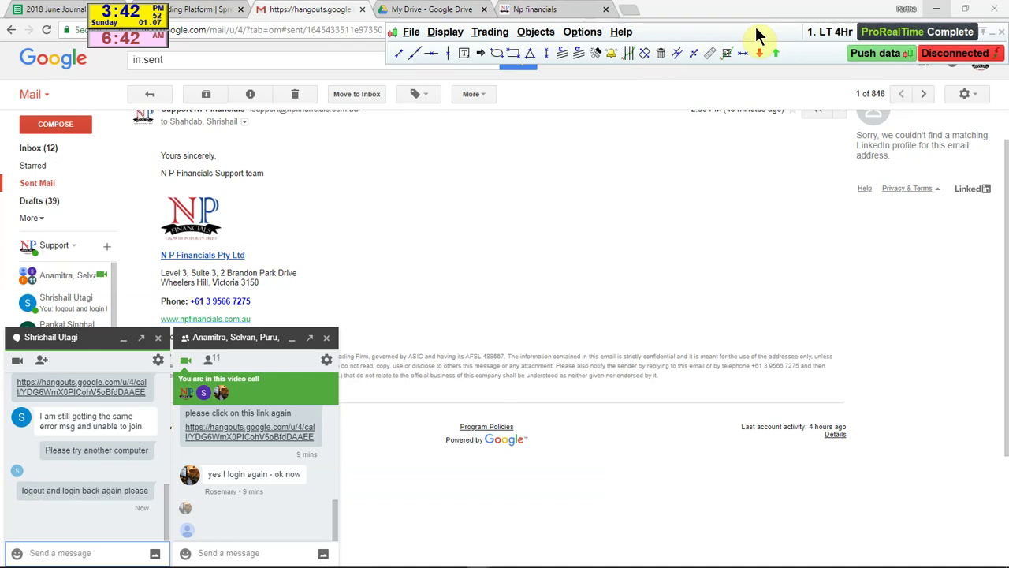
left_click(45, 136)
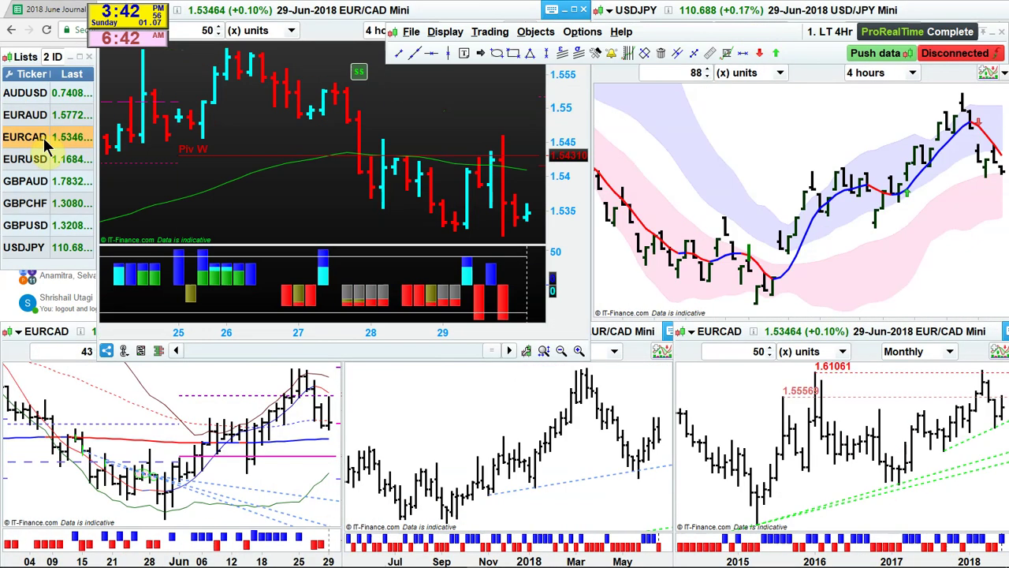
left_click_drag(230, 348, 234, 352)
mouse_move(275, 208)
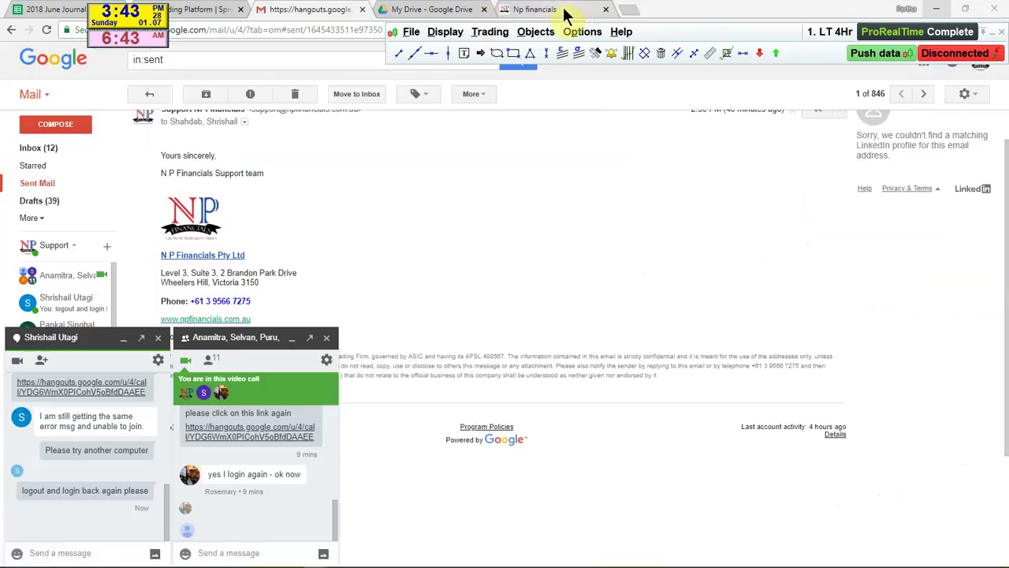
Step: Return to the Np financials page, find the W25 EURCAD sample setup, and highlight its Mon 18-Jun 13:00 and Tue 19-Jun 21:00 setup text
left_click(568, 11)
scroll(705, 309, "down", 10)
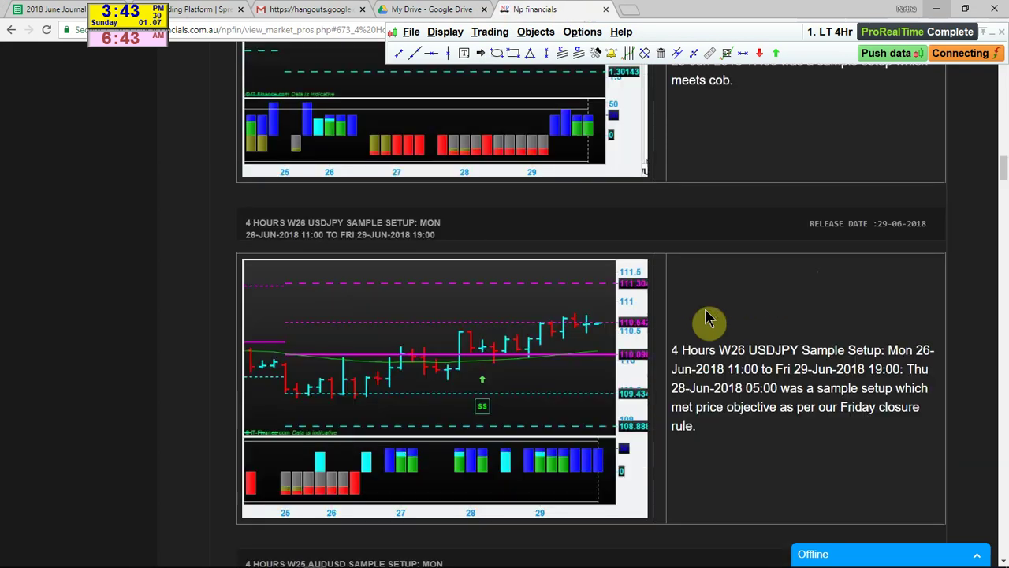
scroll(676, 364, "down", 1)
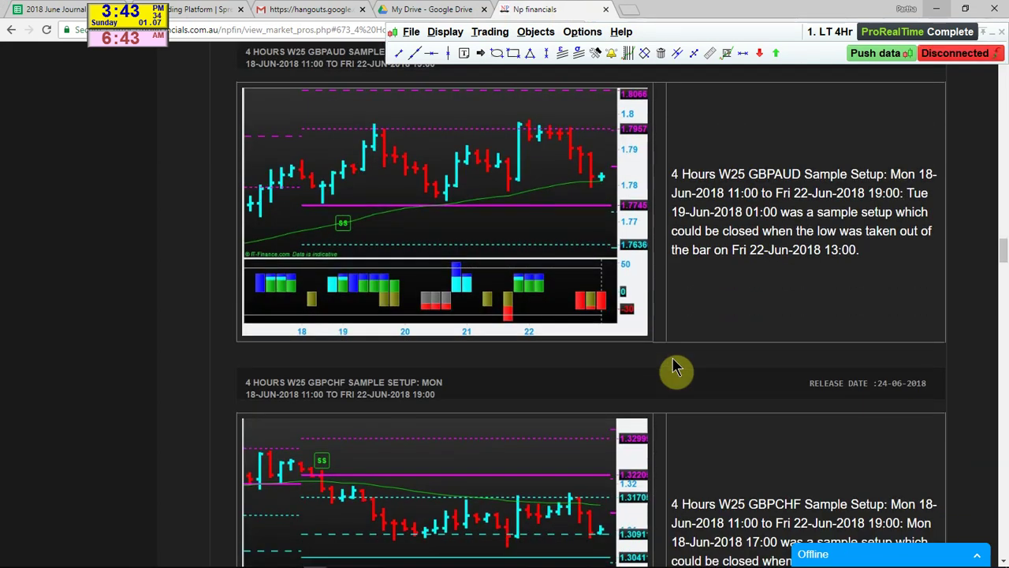
scroll(677, 367, "up", 10)
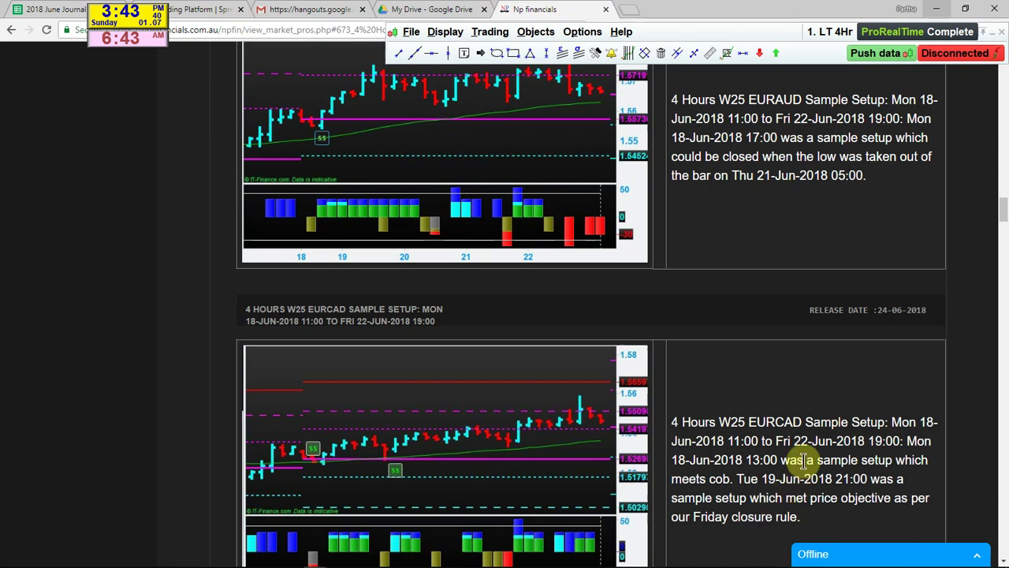
left_click_drag(855, 481, 781, 465)
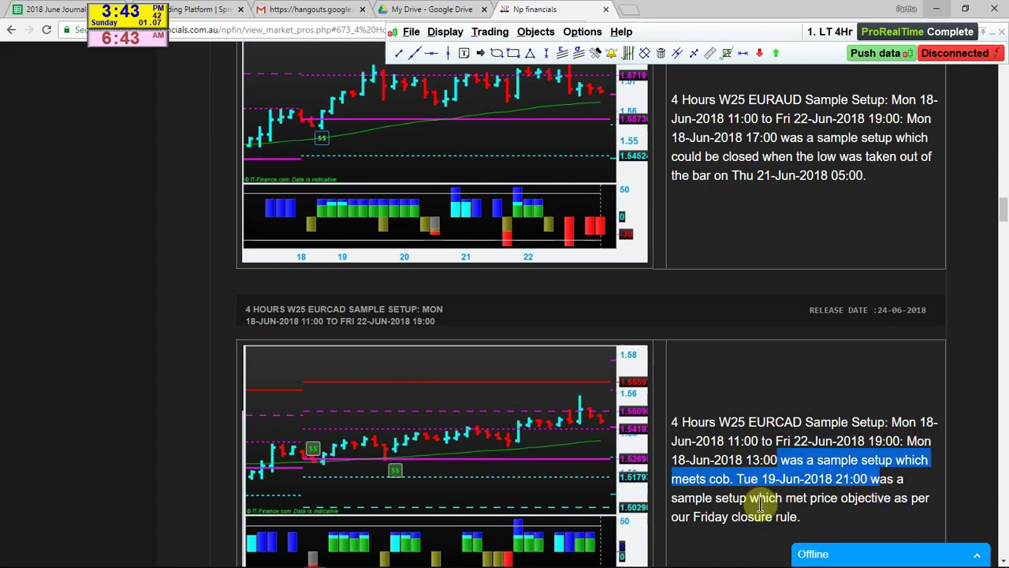
left_click(769, 501)
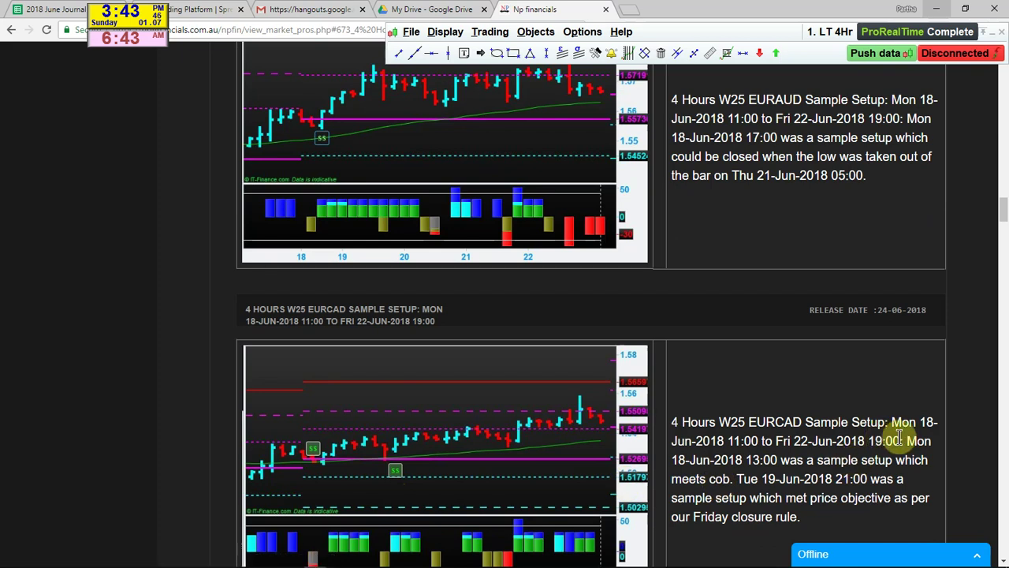
left_click_drag(906, 439, 906, 479)
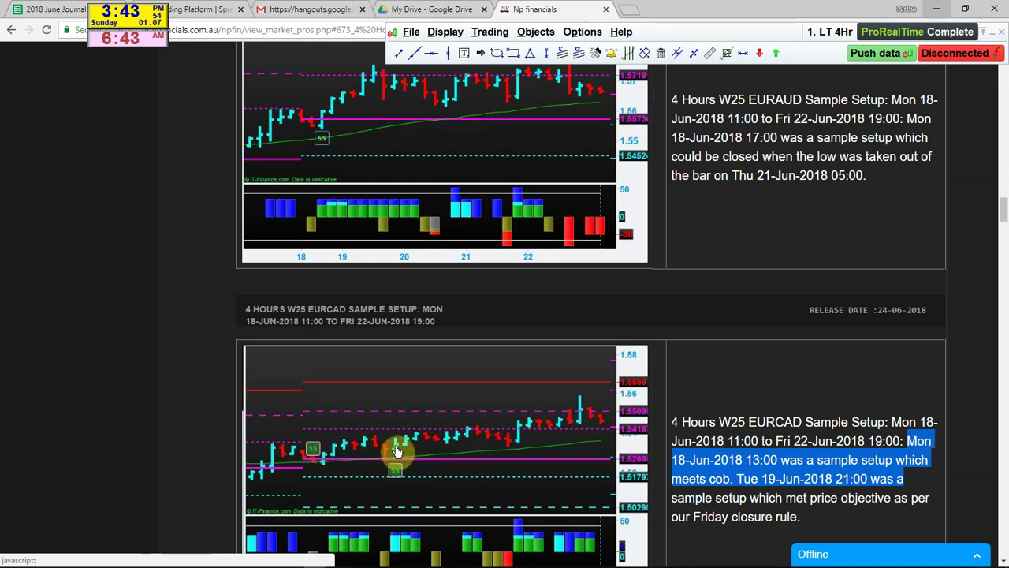
Step: In ProRealTime, maximize the EURCAD 4-hour chart and draw a horizontal segment from the 19 June 17:00 bar at about 1.5321
left_click(777, 46)
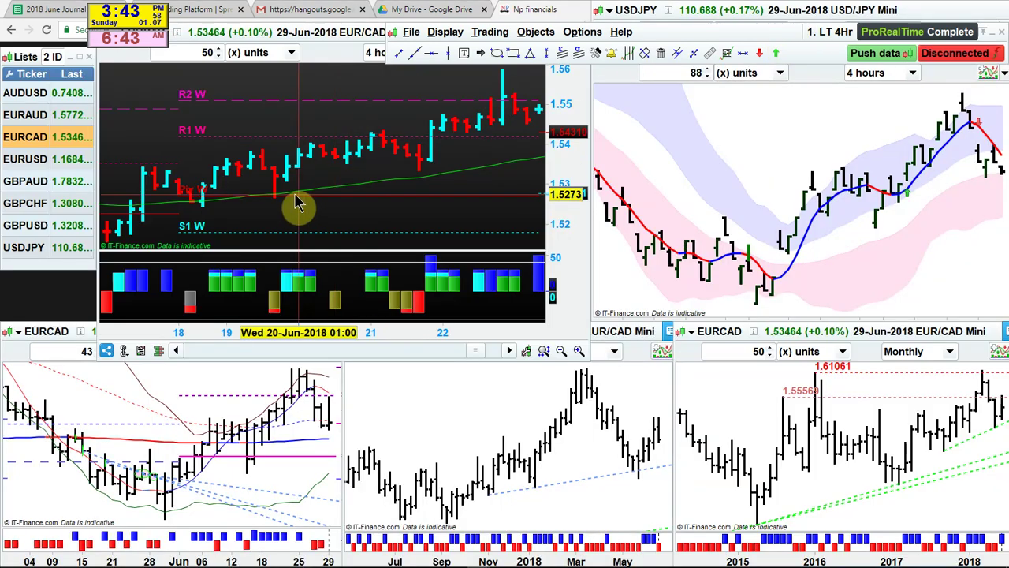
double_click(336, 32)
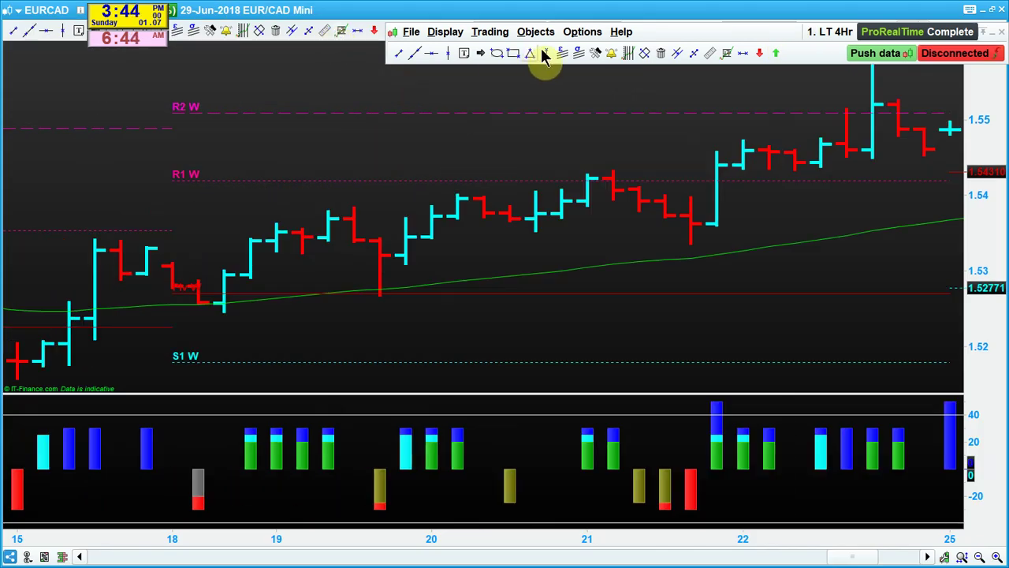
left_click(743, 52)
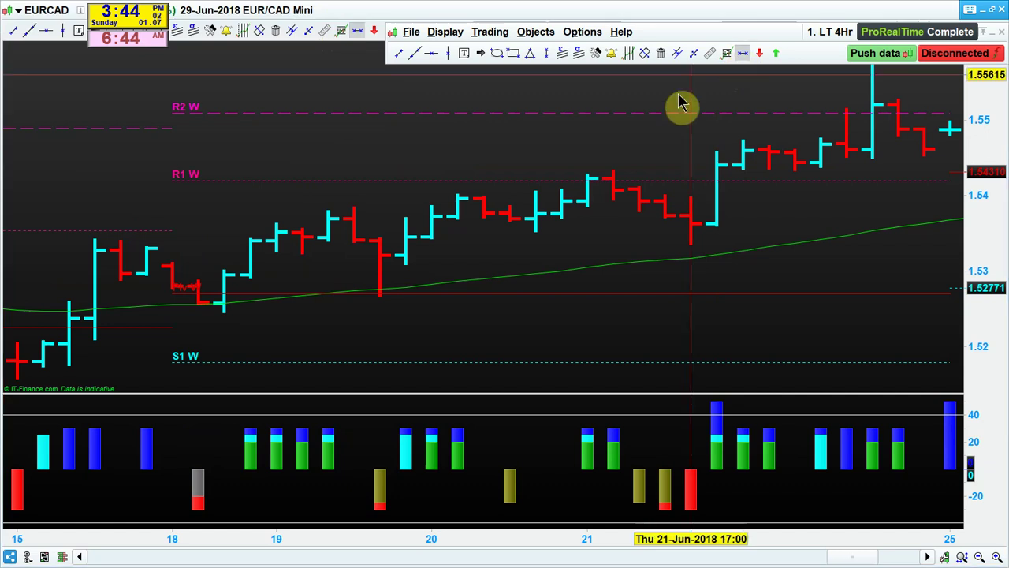
left_click(380, 260)
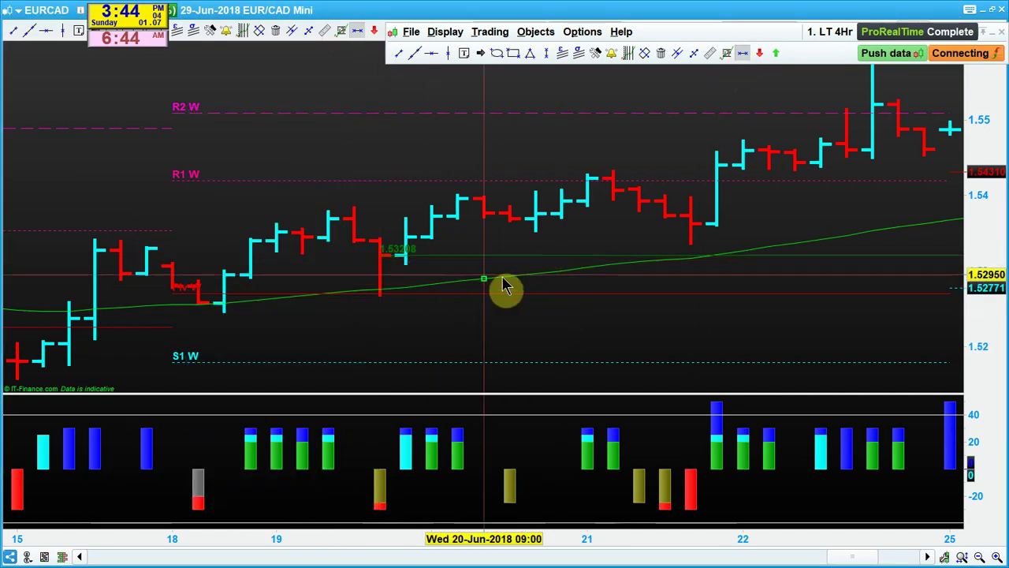
Step: Open the new horizontal segment's settings and change its color to yellow
right_click(446, 263)
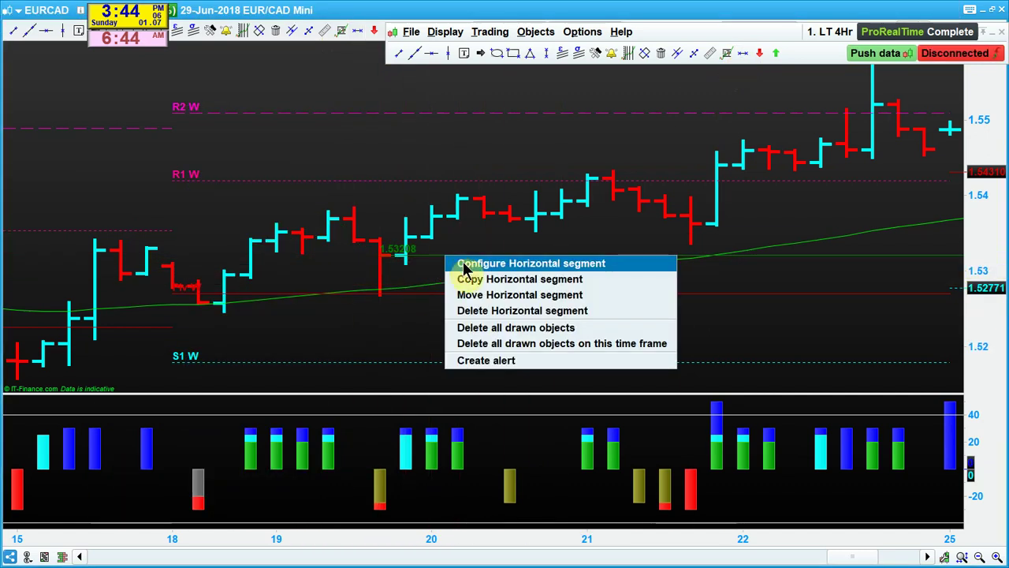
left_click(464, 265)
left_click(72, 313)
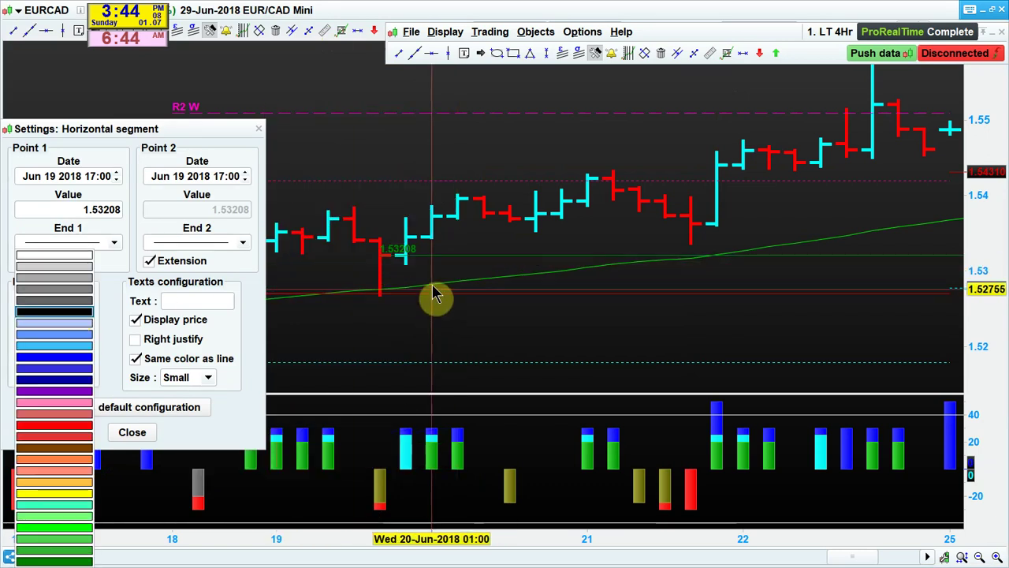
left_click(73, 493)
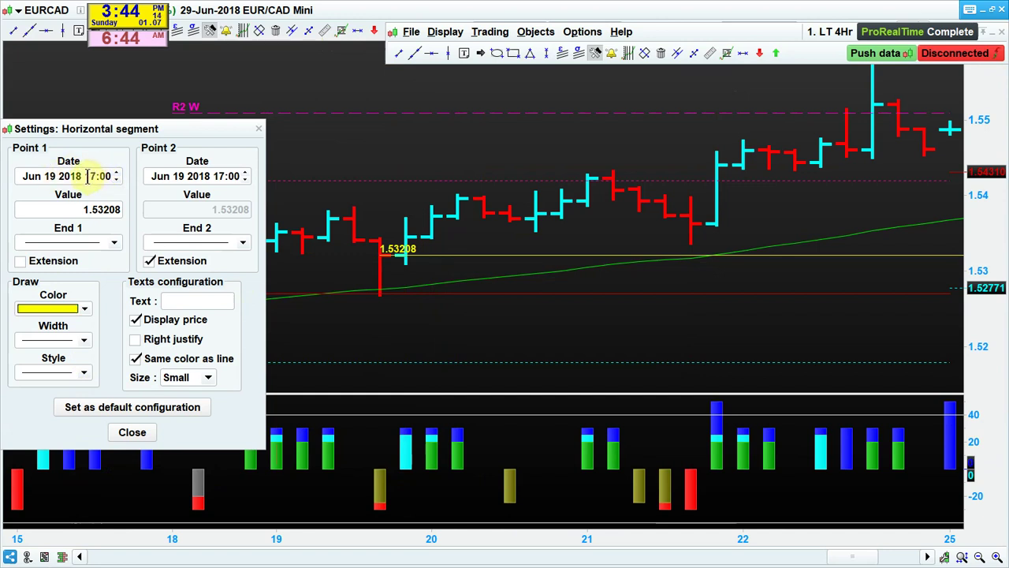
Step: Set the segment's dates to Jun 19 2018 21:00, extend it at both ends, and set its value to 1.5345
type("21")
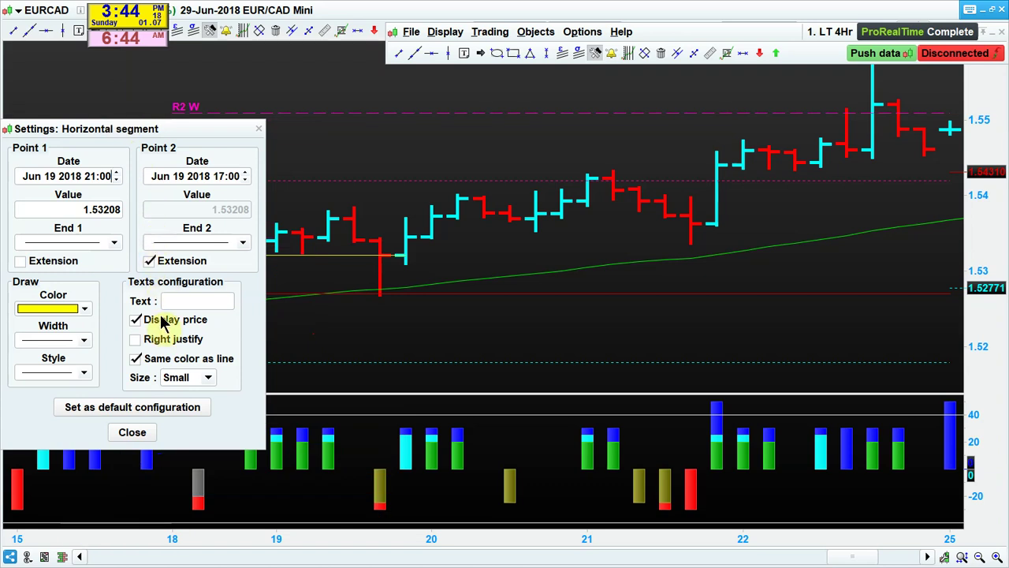
left_click(21, 260)
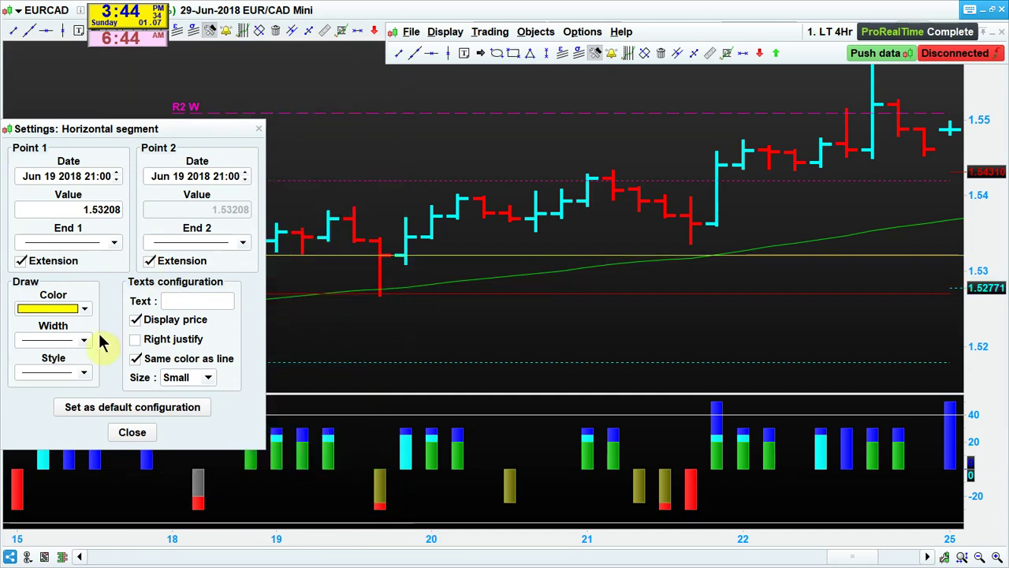
left_click(101, 208)
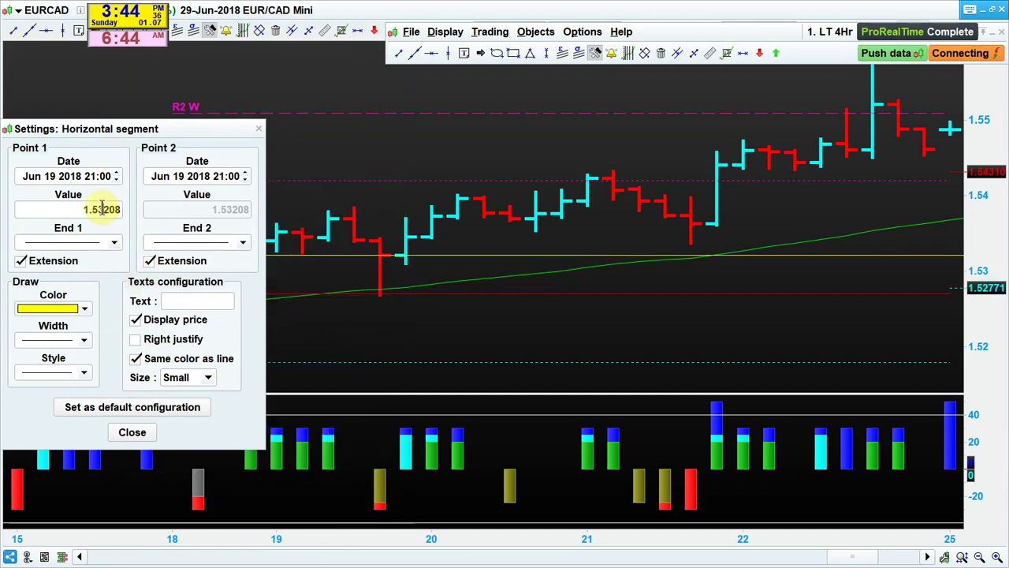
type("45")
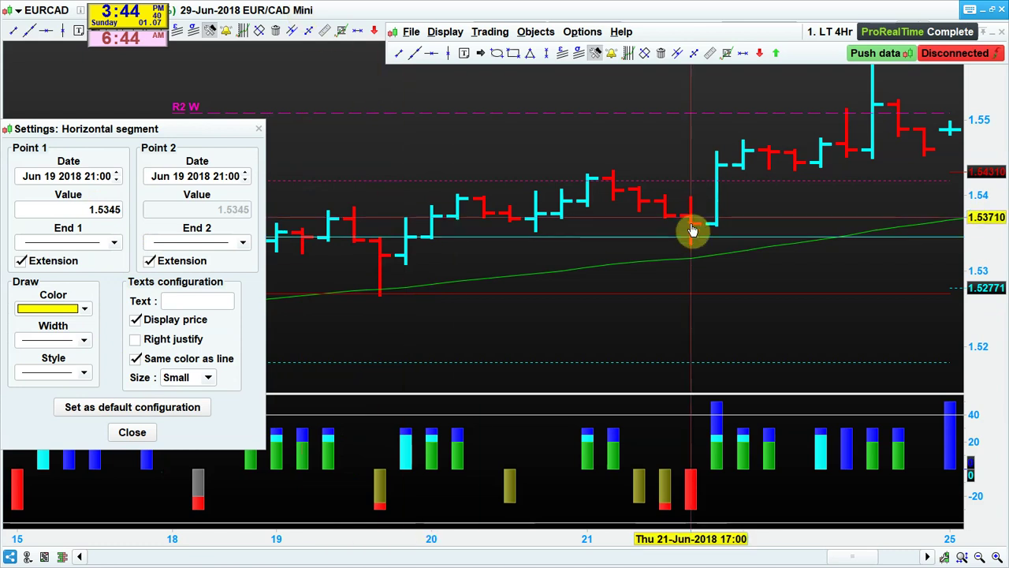
left_click(130, 434)
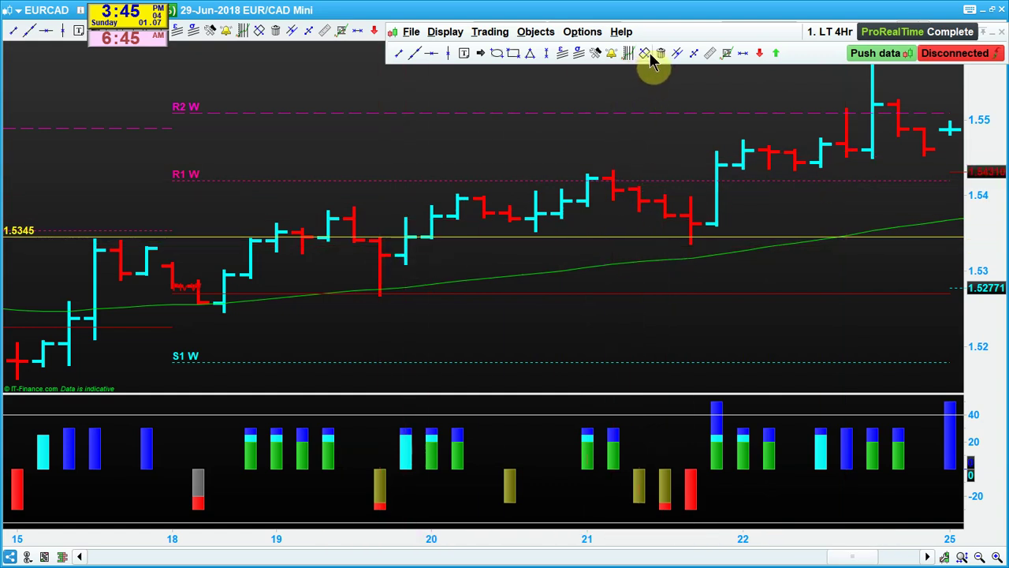
Step: Draw an ellipse around the early 21 June bars at R1 W and an arrow pointing to the low of the 21 June 17:00 bar
left_click(496, 55)
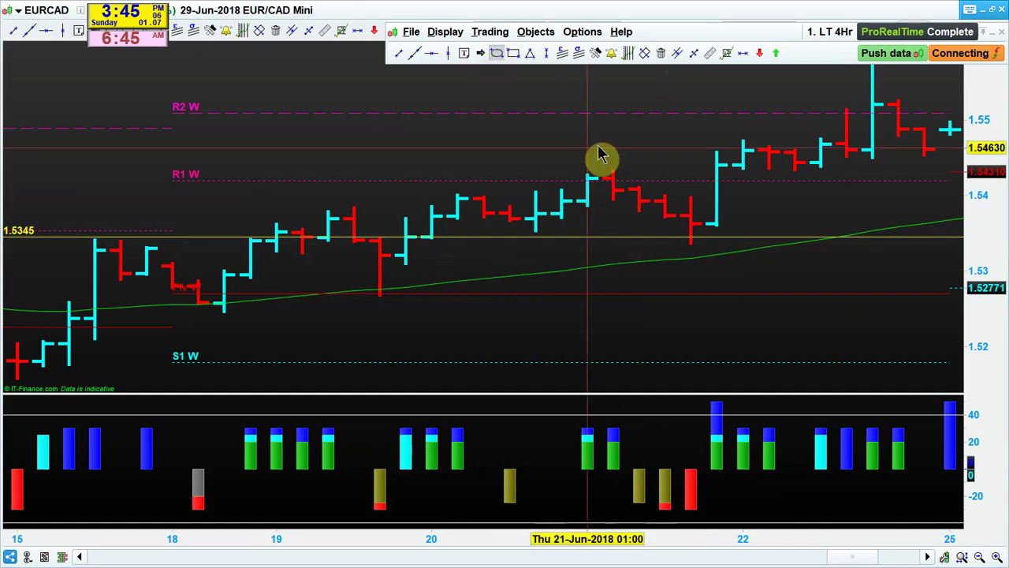
left_click_drag(558, 150, 640, 201)
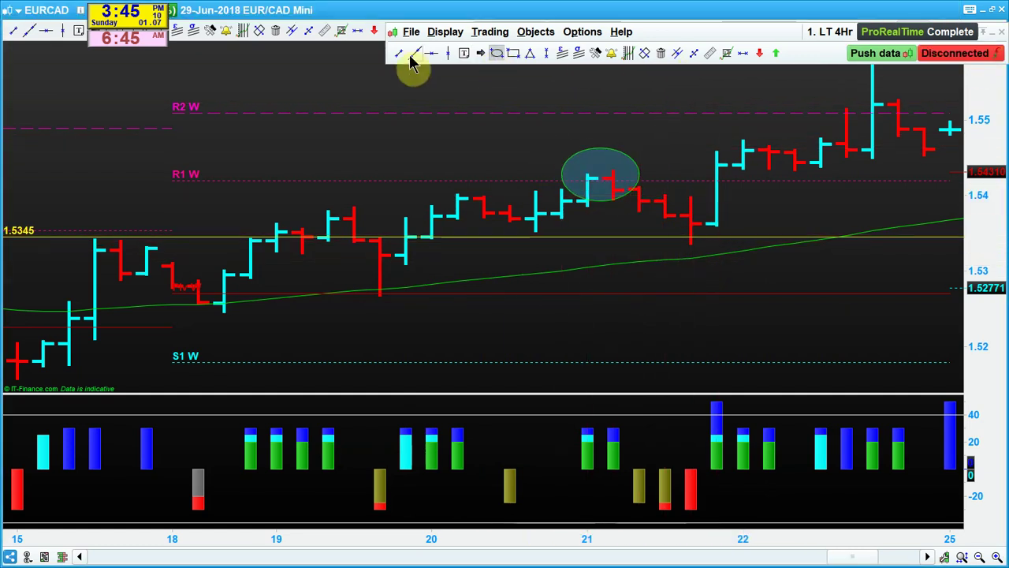
left_click(480, 53)
left_click_drag(793, 300, 690, 245)
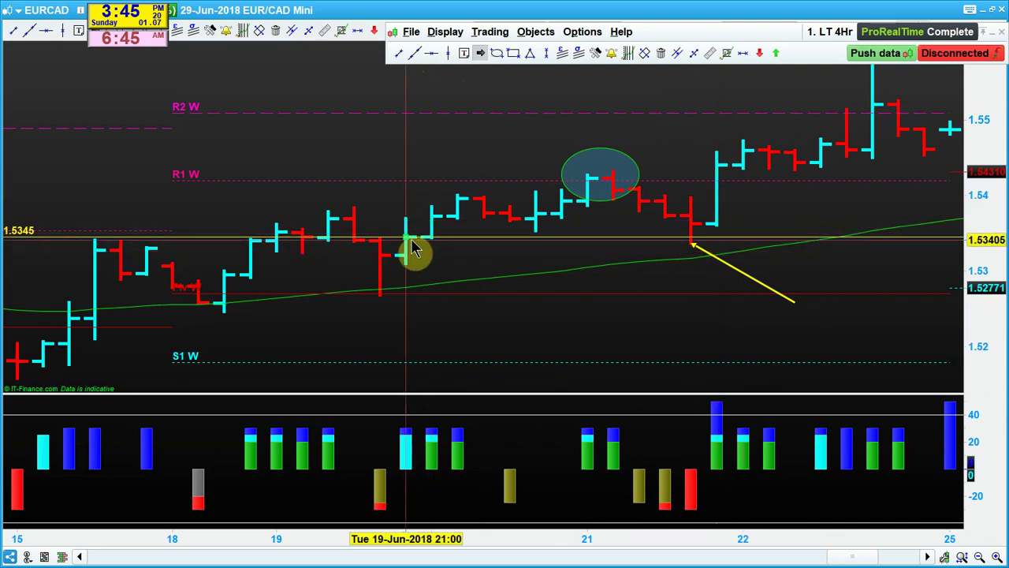
mouse_move(416, 246)
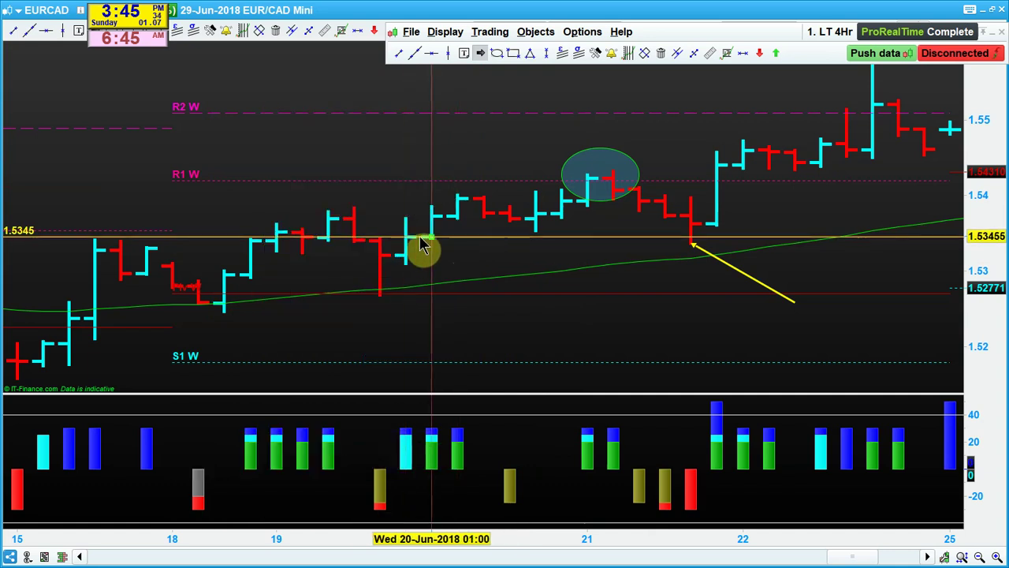
mouse_move(460, 246)
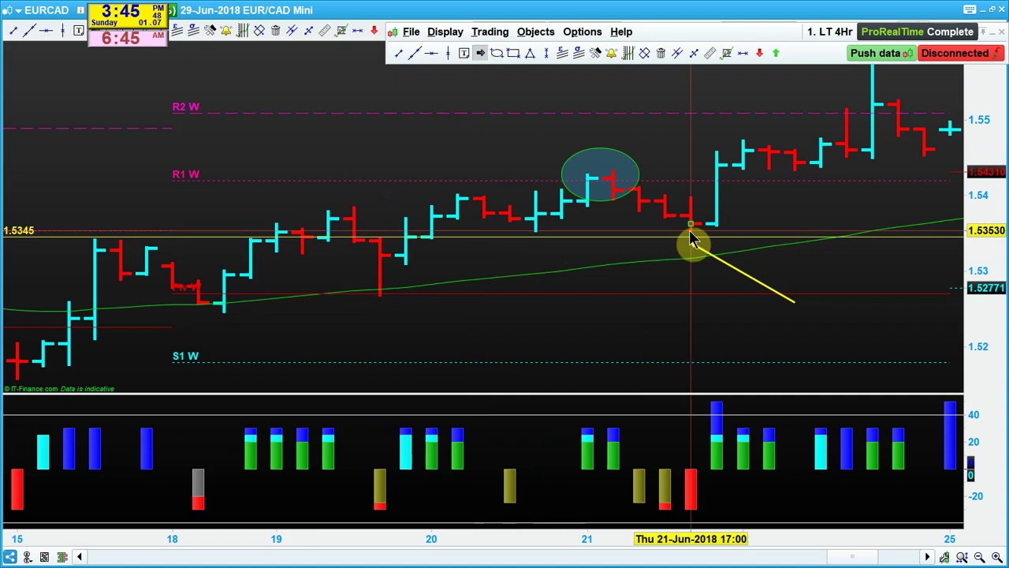
left_click_drag(692, 240, 692, 262)
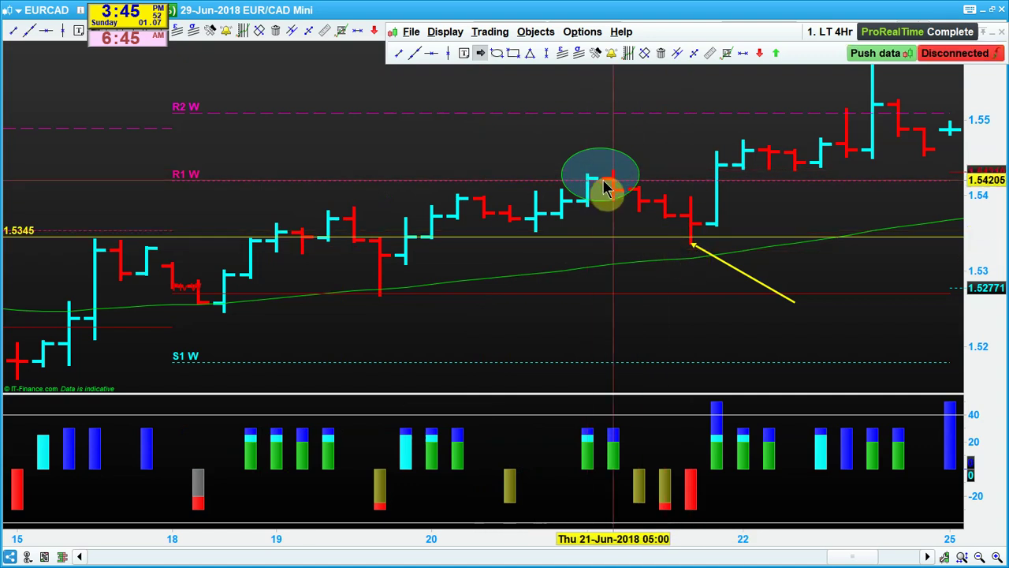
mouse_move(605, 187)
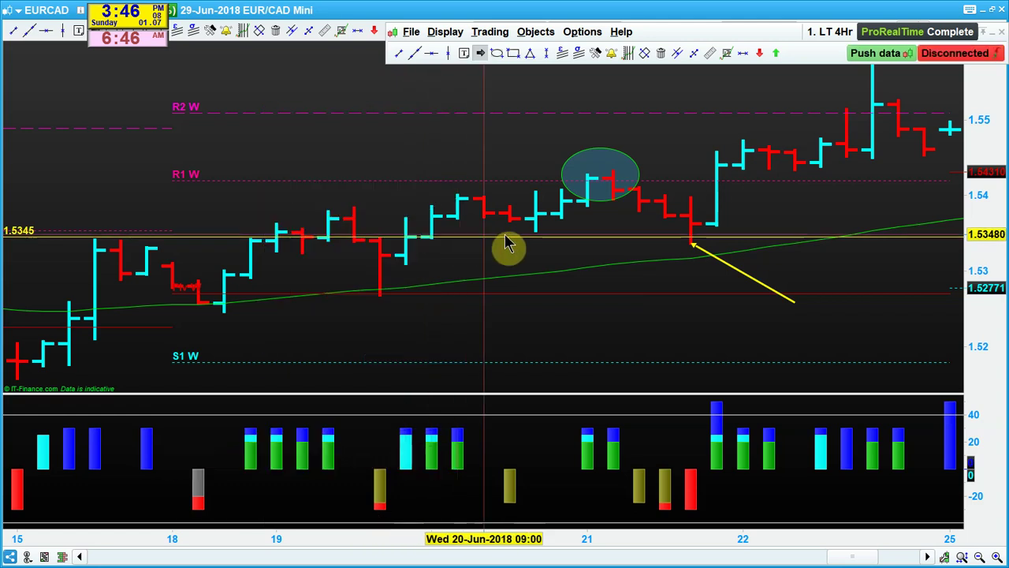
mouse_move(535, 245)
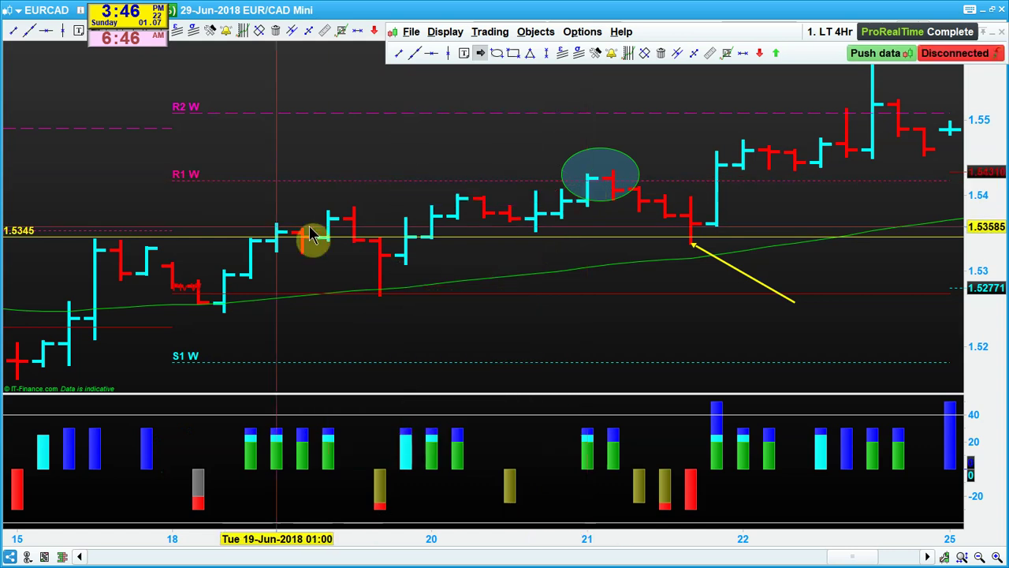
Step: Delete the yellow arrow, the ellipse and the 1.5345 horizontal line from the EURCAD 4-hour chart
left_click(660, 52)
left_click(734, 268)
left_click(590, 184)
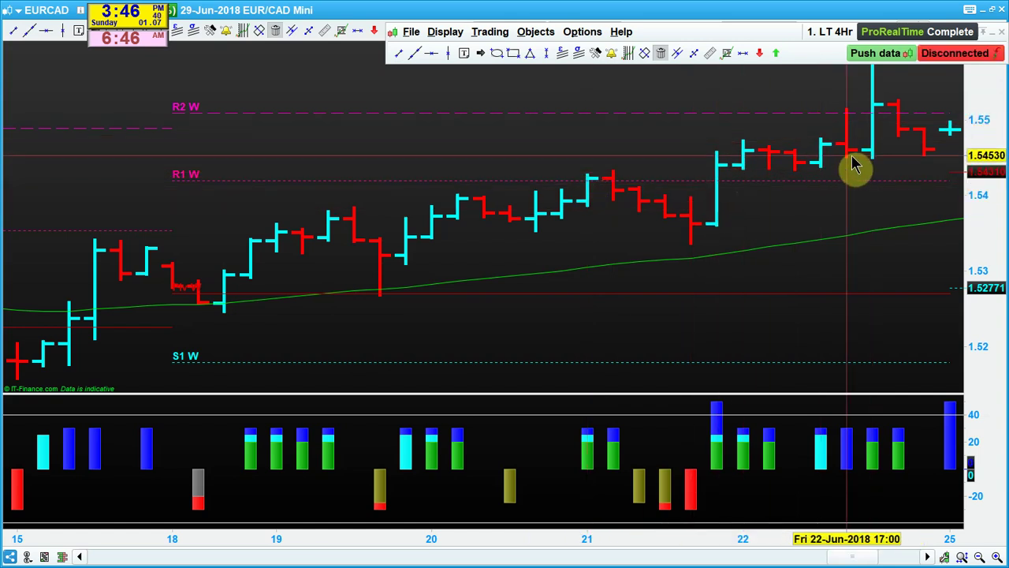
mouse_move(855, 160)
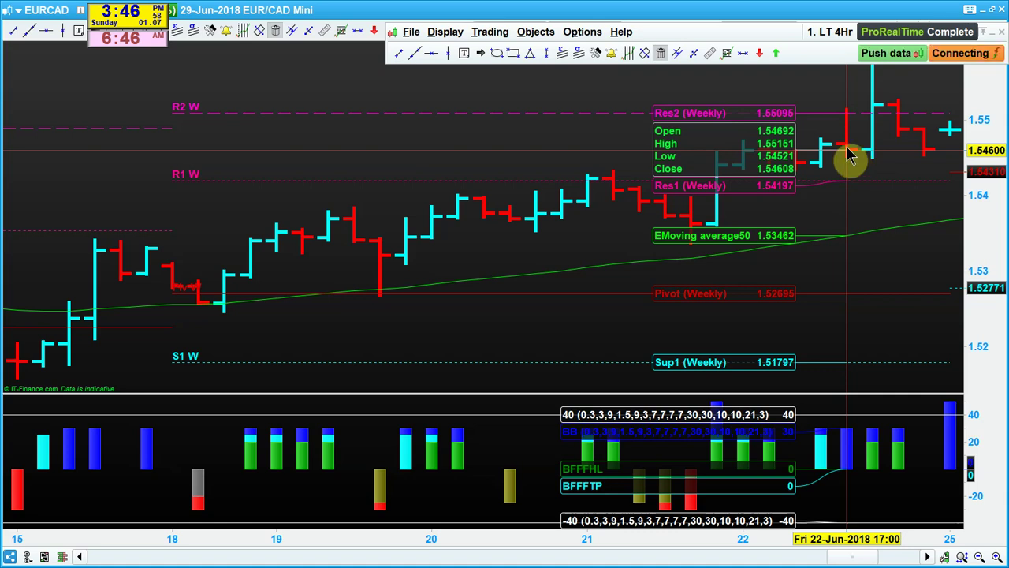
Step: Restore the maximized EURCAD chart to its normal size and load the "1. Home 12 Hr" template
left_click(994, 10)
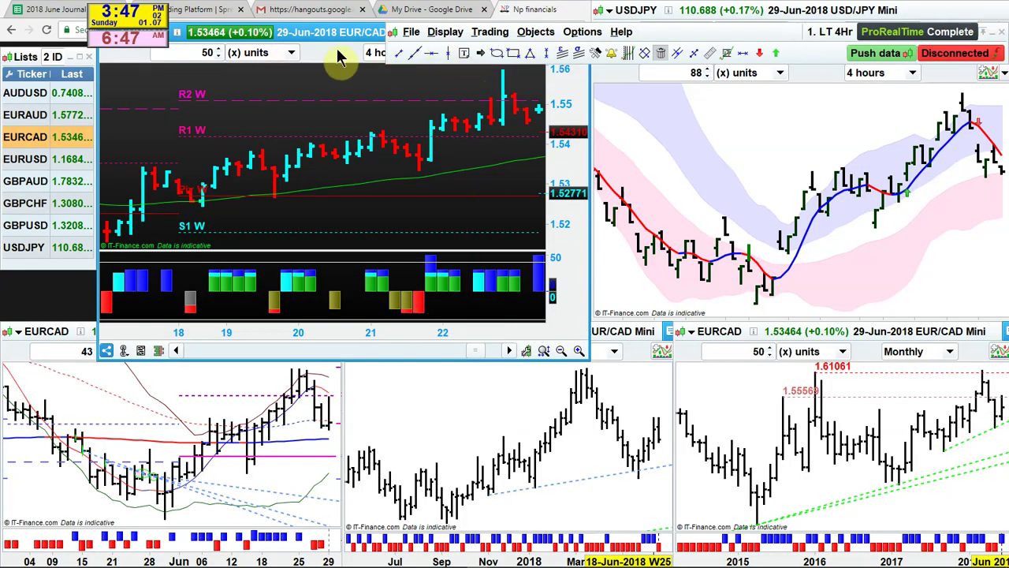
left_click(411, 32)
mouse_move(465, 49)
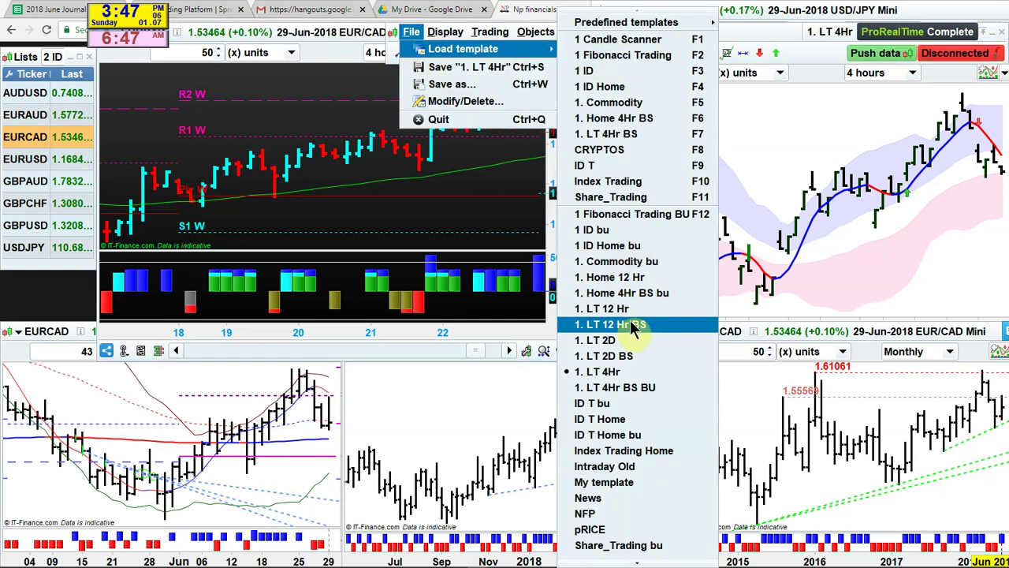
left_click(642, 278)
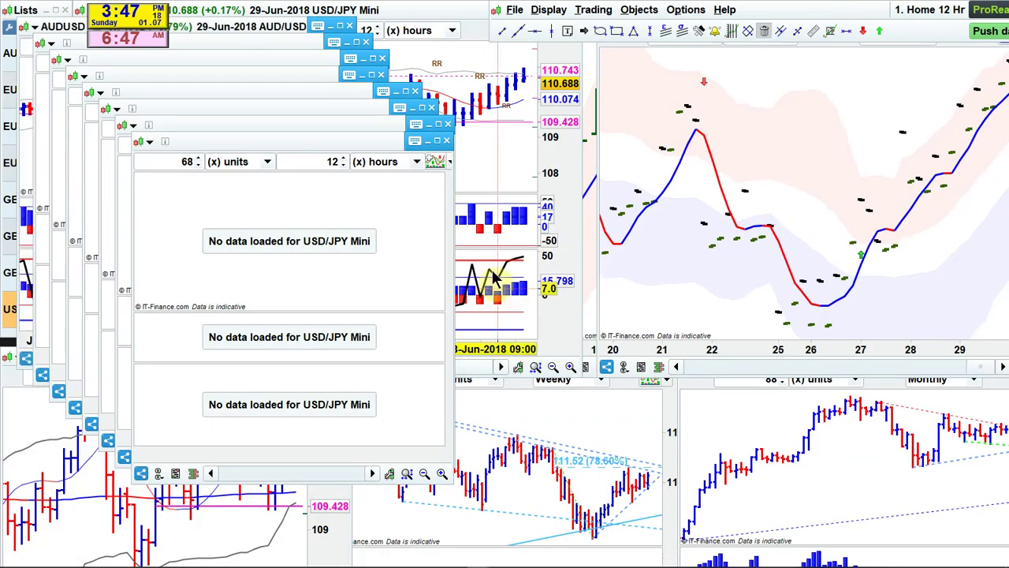
Step: Save the BFFF- 12Hr indicator's settings on the USDJPY 12-hour chart as the default configuration for that indicator
left_click(504, 229)
right_click(516, 228)
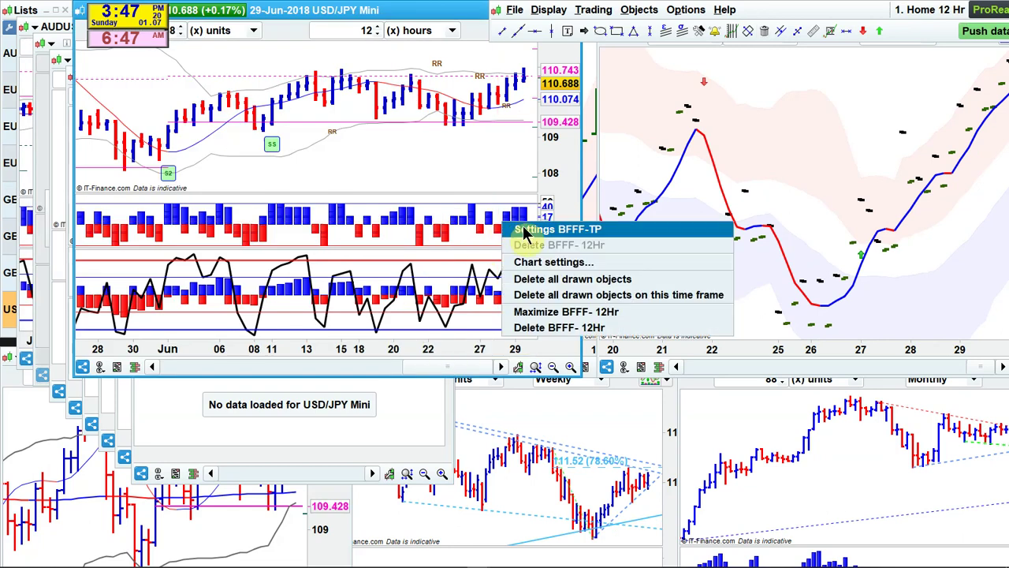
left_click(524, 230)
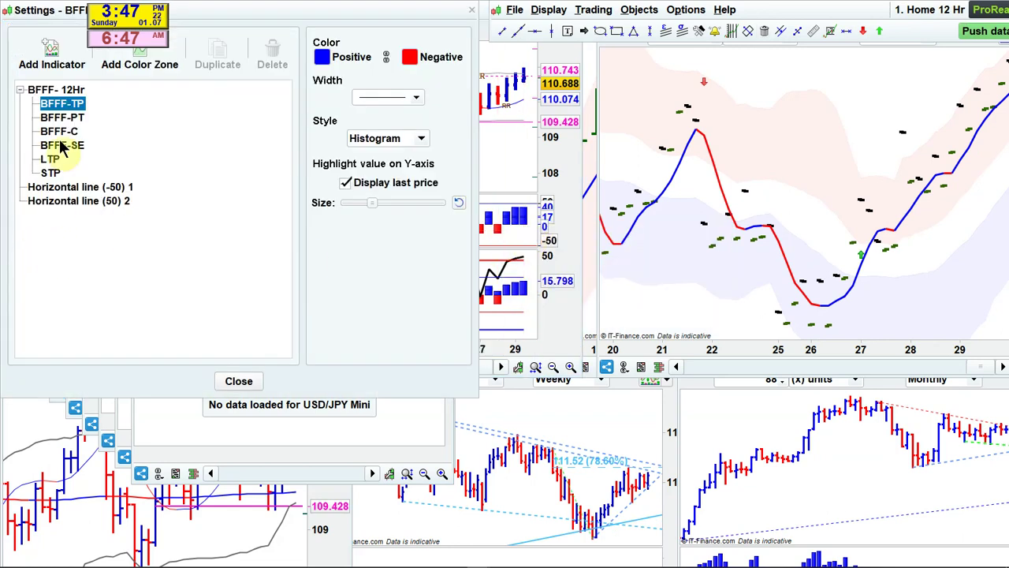
left_click(71, 93)
left_click(353, 359)
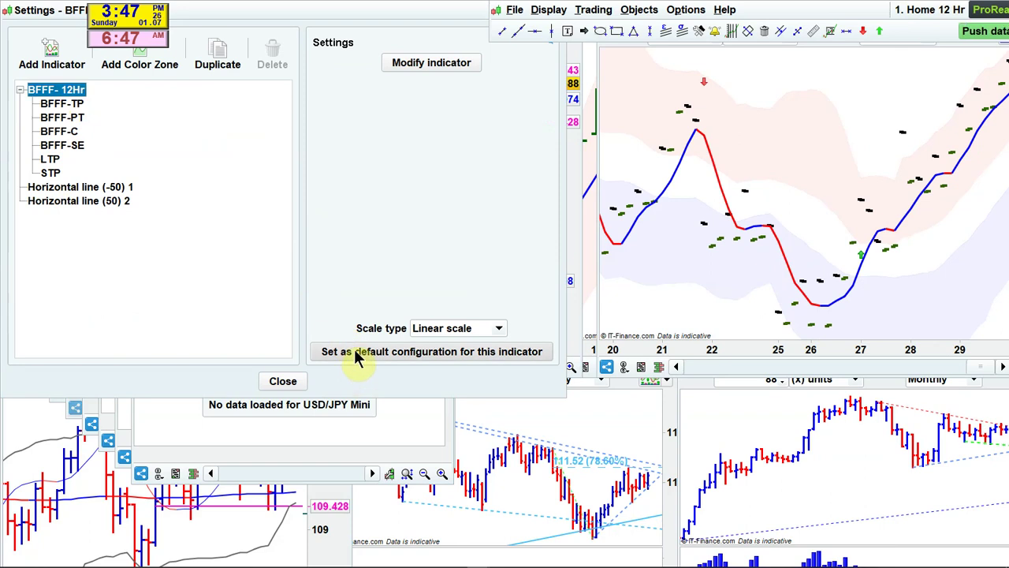
left_click(292, 382)
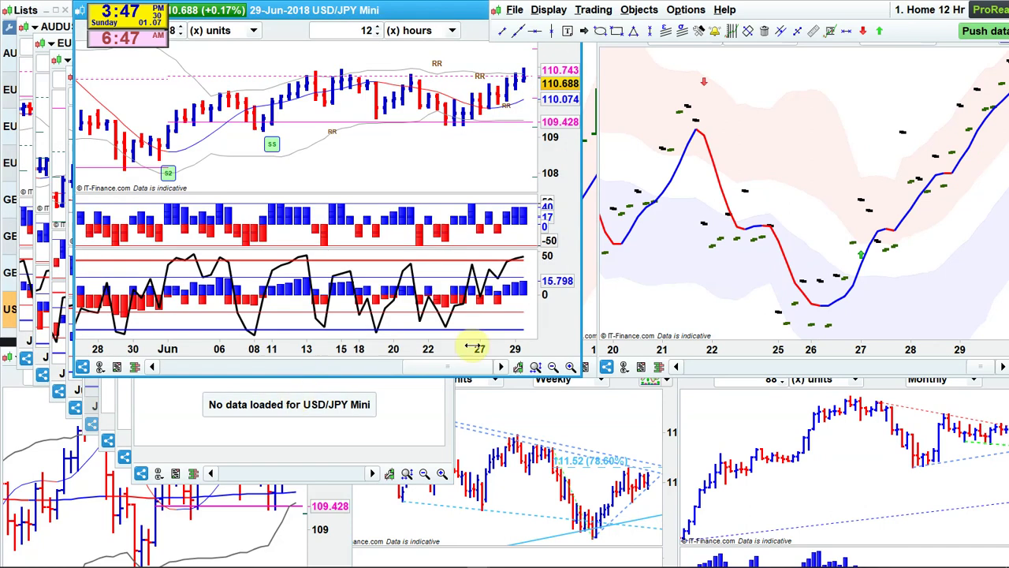
Step: Save the BFFF-12Hr-D indicator's settings on the USDJPY 12-hour chart as its default configuration
right_click(521, 296)
left_click(527, 303)
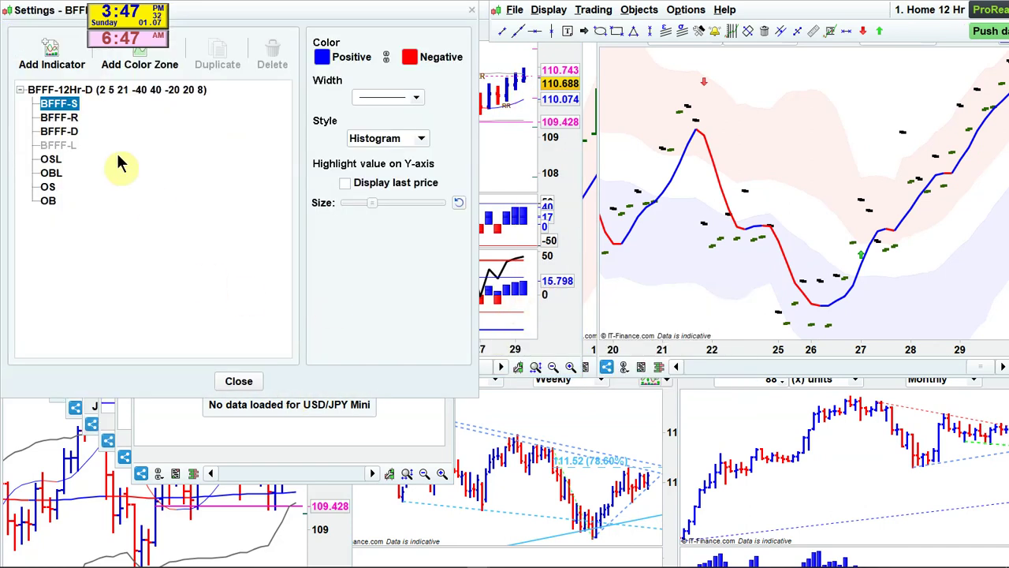
left_click(106, 91)
left_click(414, 354)
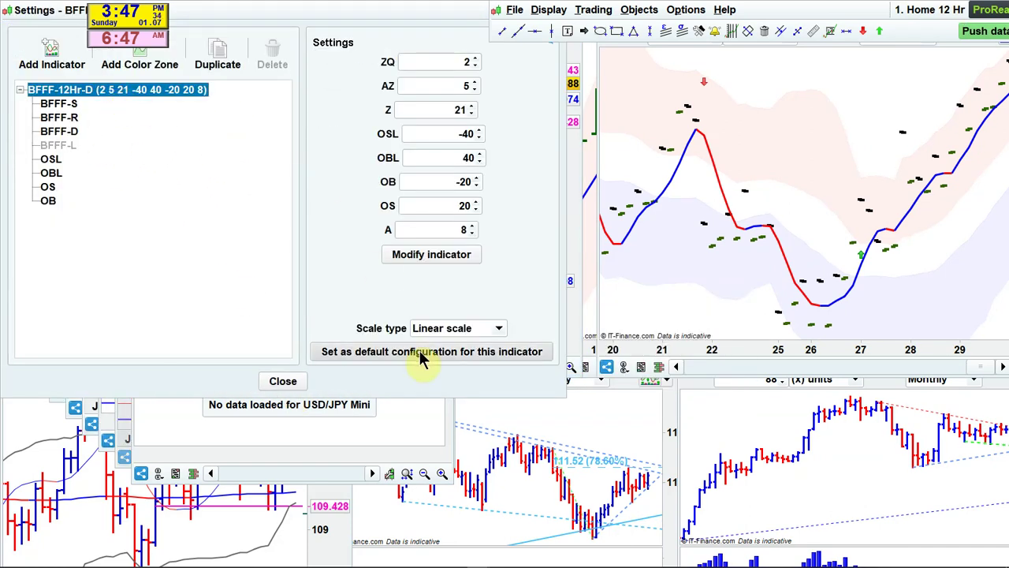
left_click(293, 381)
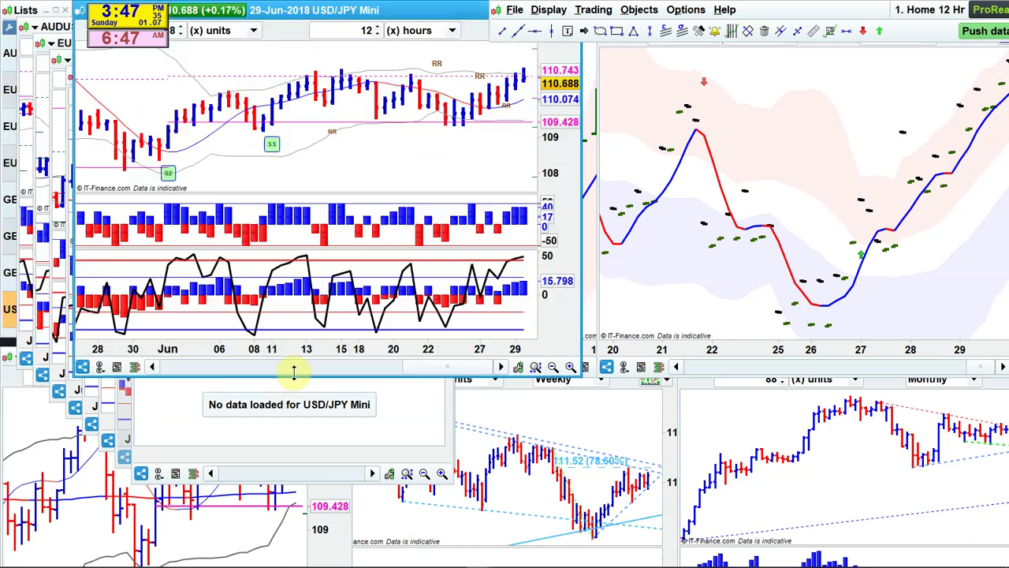
Step: Load the "1. LT 2D" template, duplicate the USDJPY 2-day chart and move the copy away from the original
left_click(516, 11)
mouse_move(552, 26)
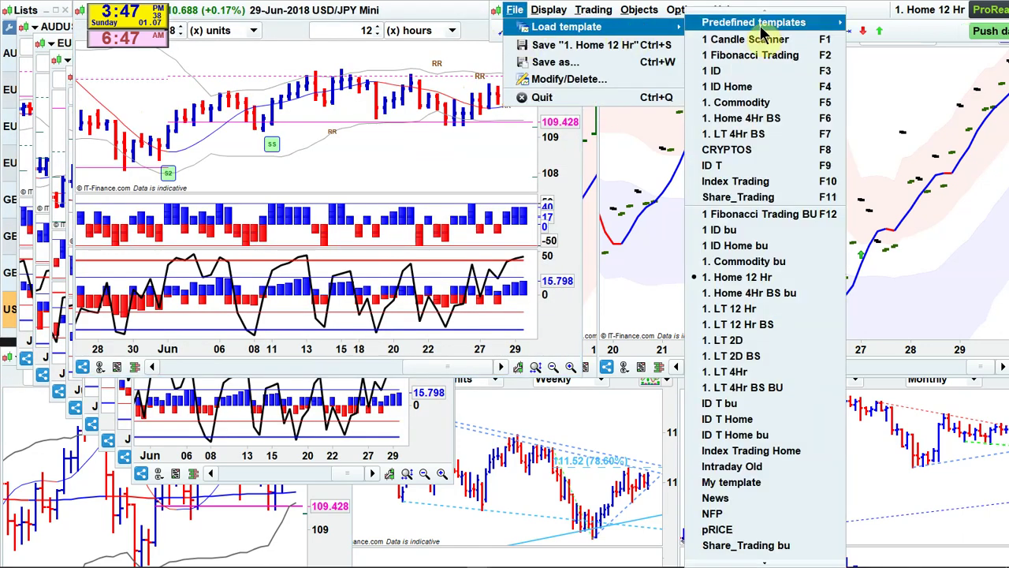
left_click(759, 344)
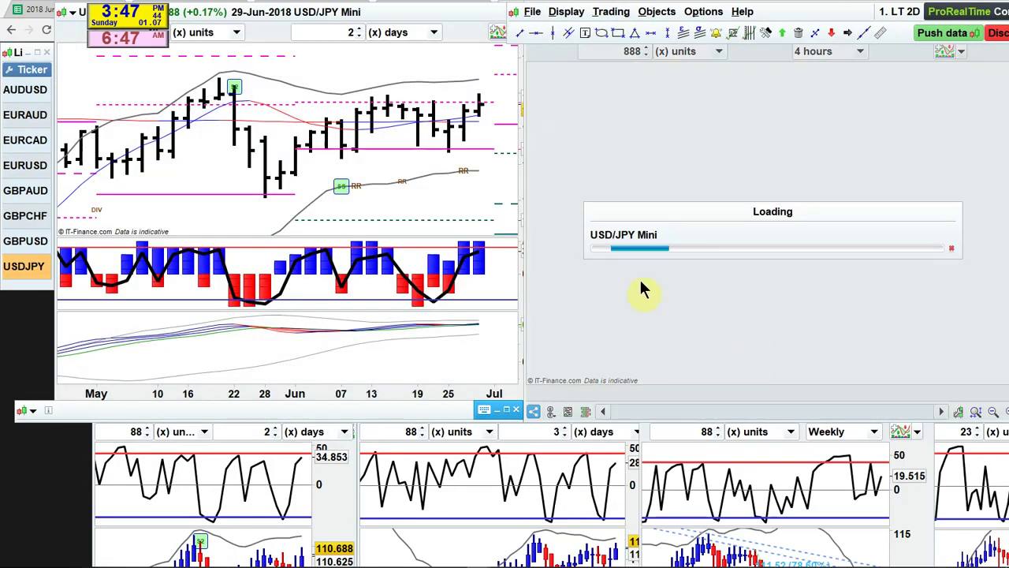
right_click(467, 44)
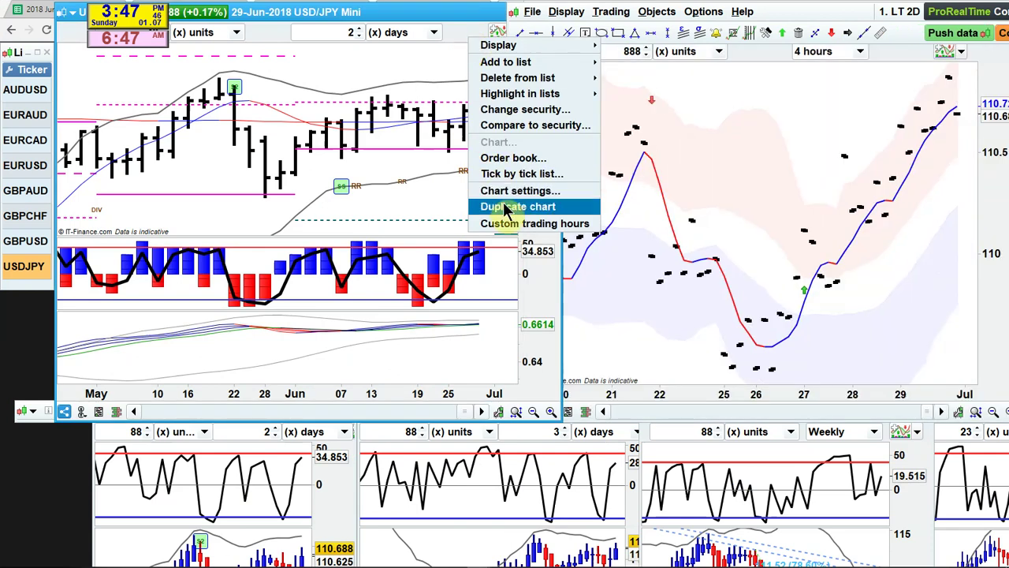
left_click(509, 212)
left_click_drag(450, 32, 859, 112)
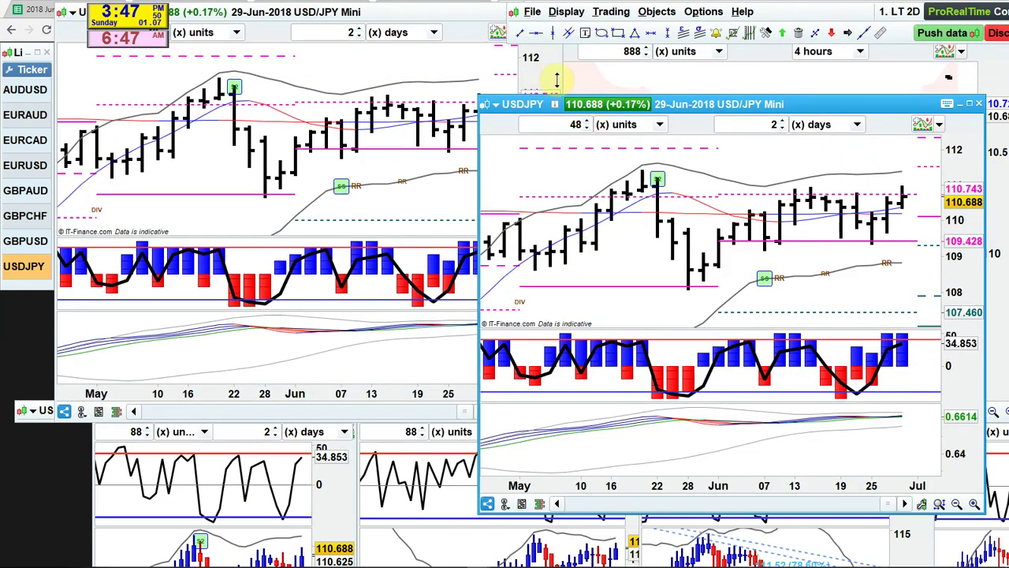
Step: Narrow the original USDJPY 2-day chart, place the duplicate directly beside it and narrow the duplicate as well
left_click(556, 85)
left_click_drag(555, 86, 381, 100)
scroll(255, 221, "up", 3)
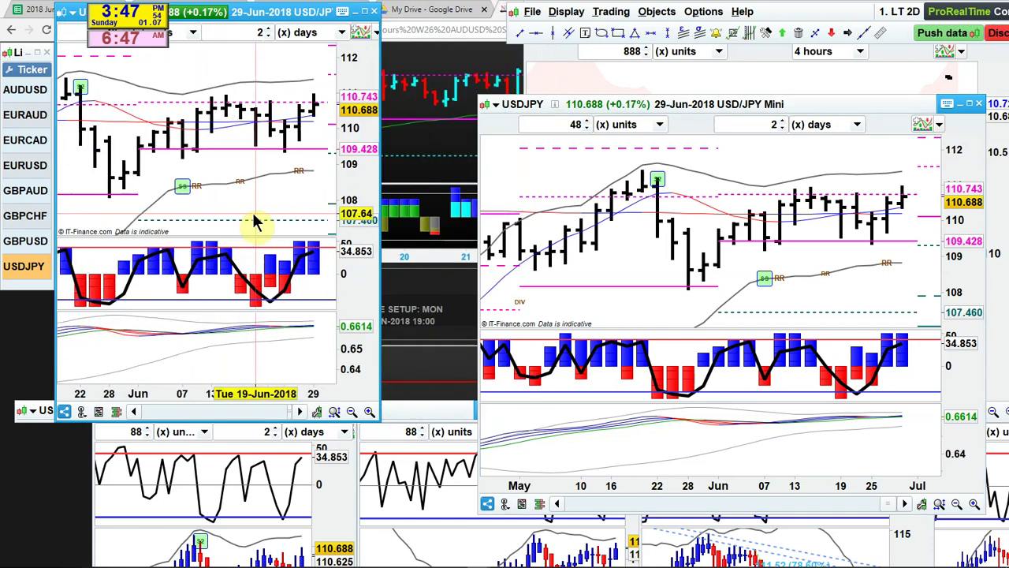
left_click_drag(687, 109, 593, 18)
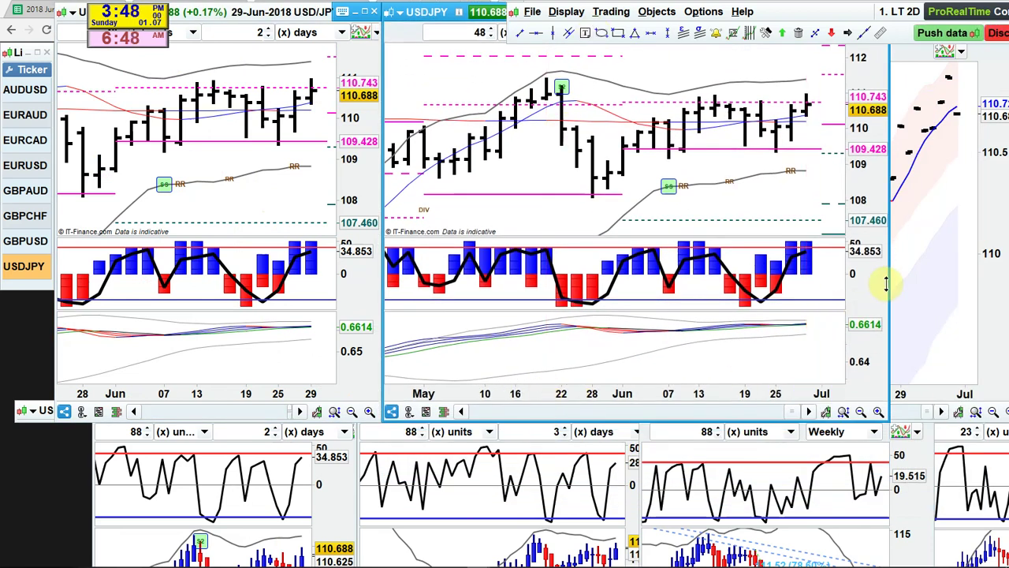
left_click_drag(889, 282, 726, 282)
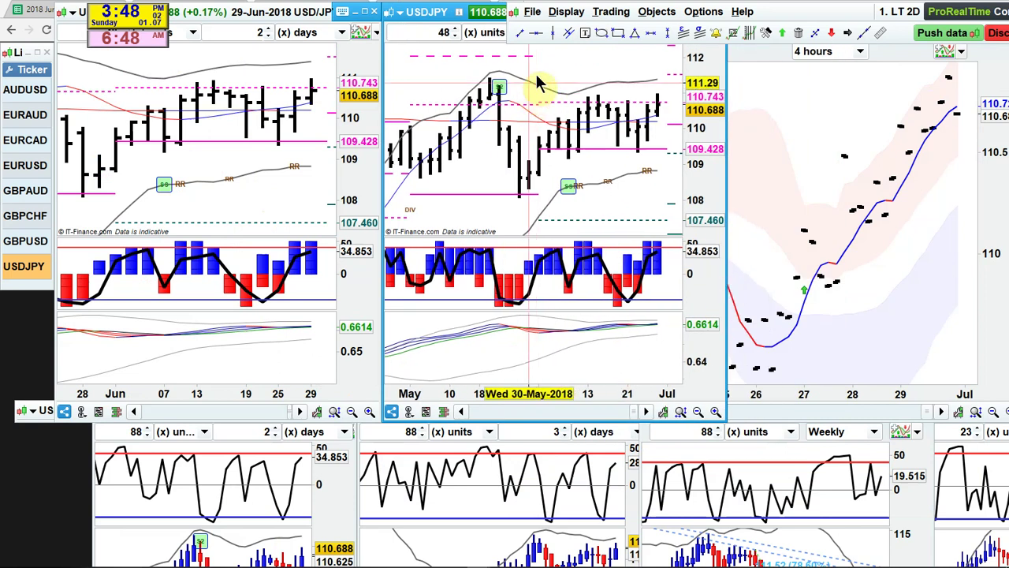
Step: Move the main toolbar clear of the duplicate USDJPY chart and set that chart's timeframe to 12 hours
left_click_drag(766, 30, 928, 22)
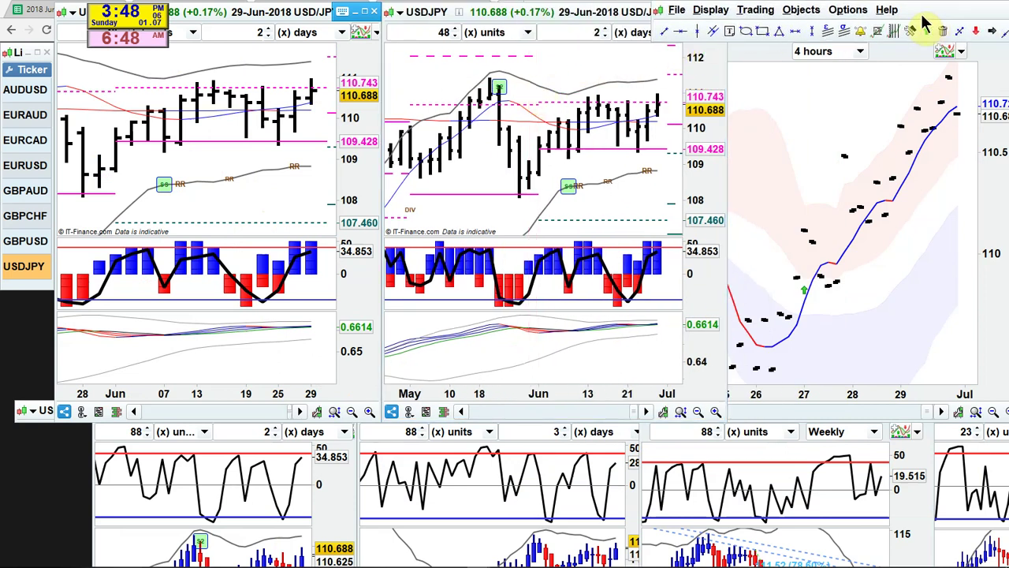
left_click(637, 32)
left_click(631, 285)
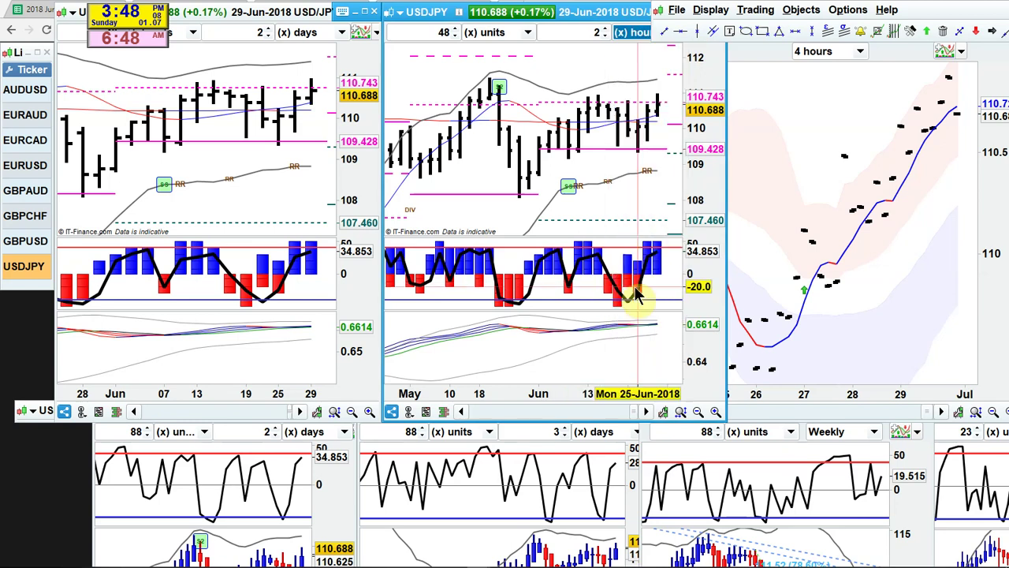
left_click(604, 28)
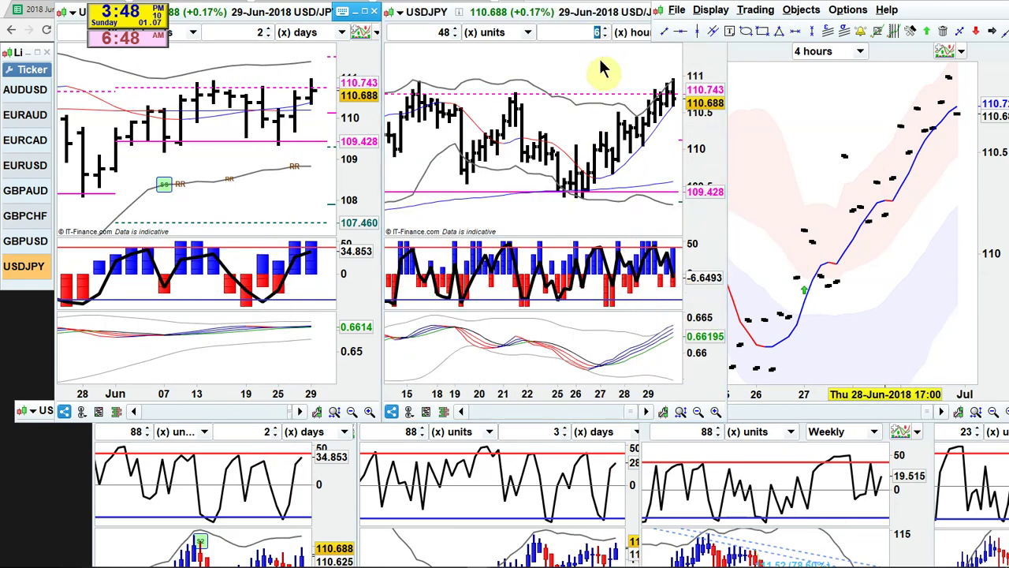
mouse_move(600, 63)
scroll(600, 66, "down", 3)
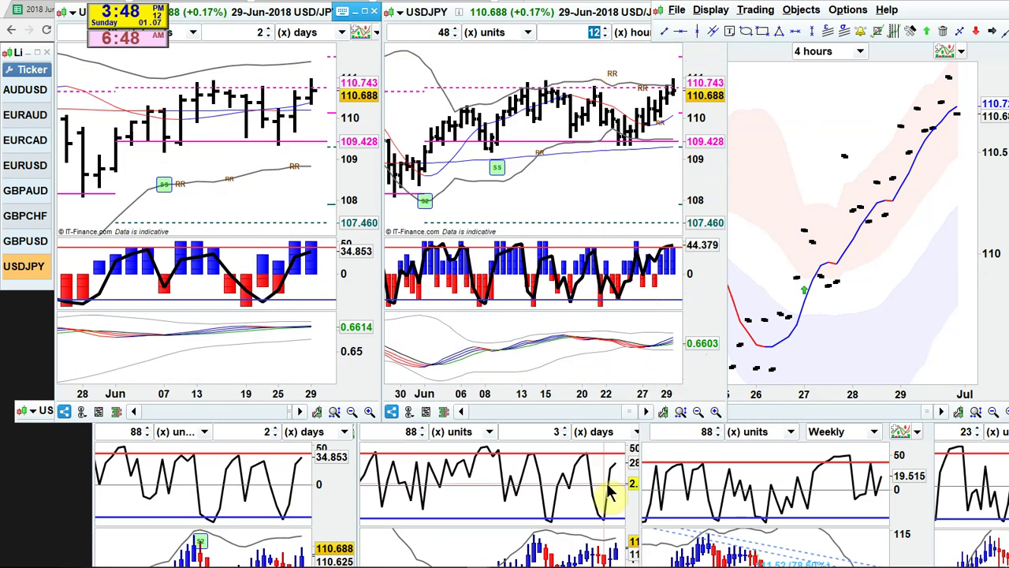
Step: Set the 12-hour chart's indicator name display to "Cursor on chart" and remove the Trend Detector and the histogram indicator below the price
left_click(664, 413)
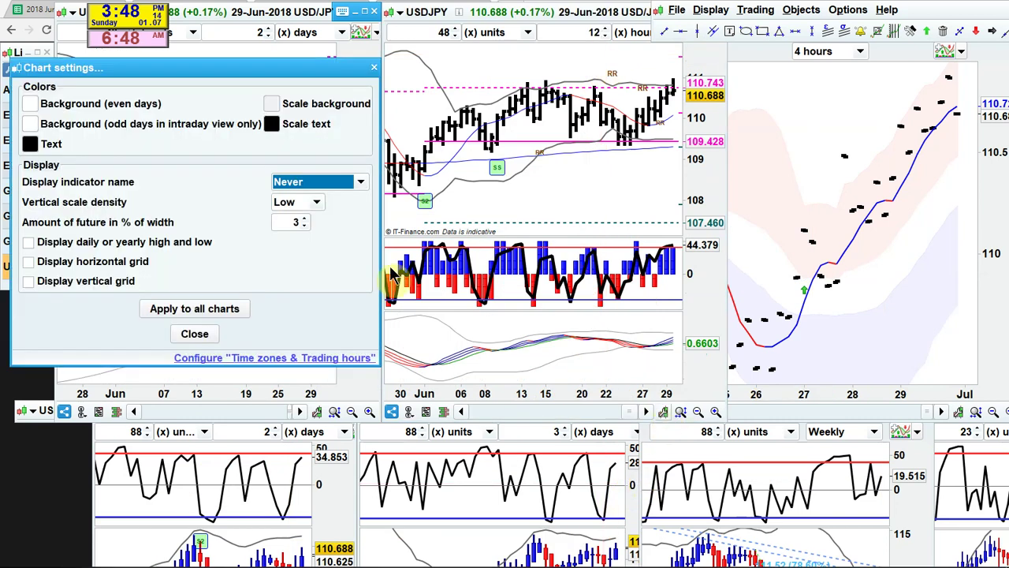
left_click(335, 183)
left_click(337, 210)
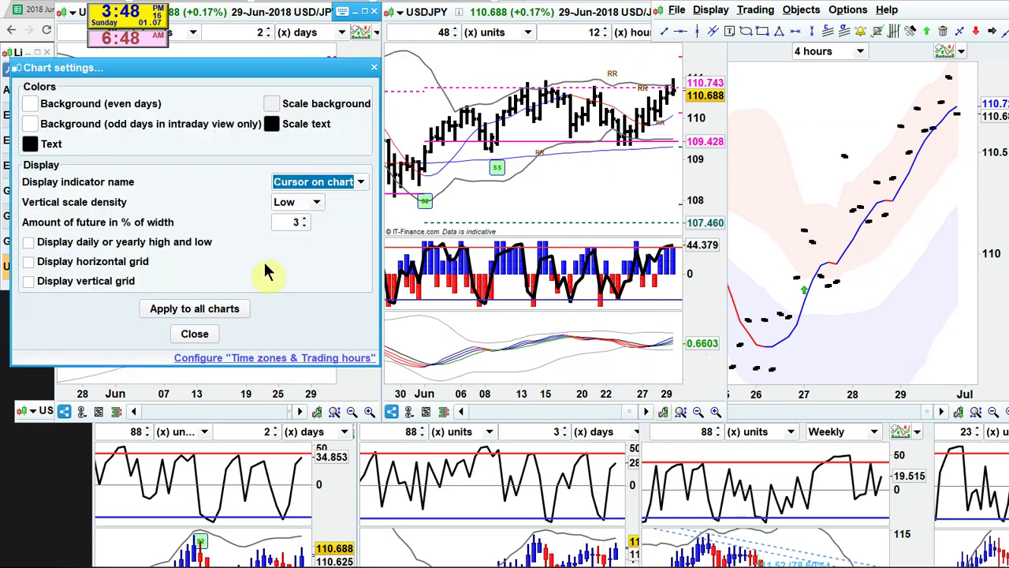
left_click(220, 341)
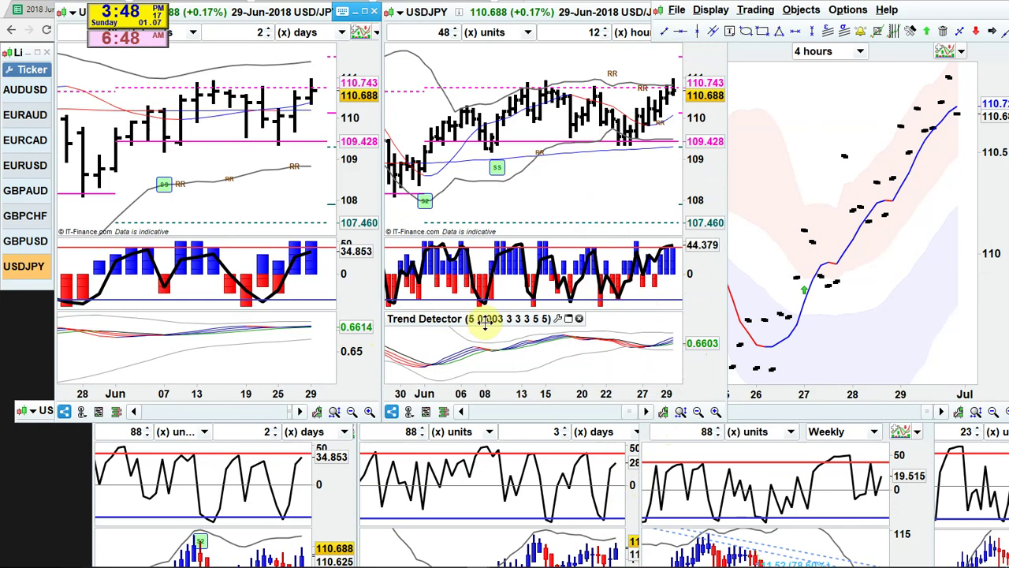
left_click(579, 319)
left_click(512, 300)
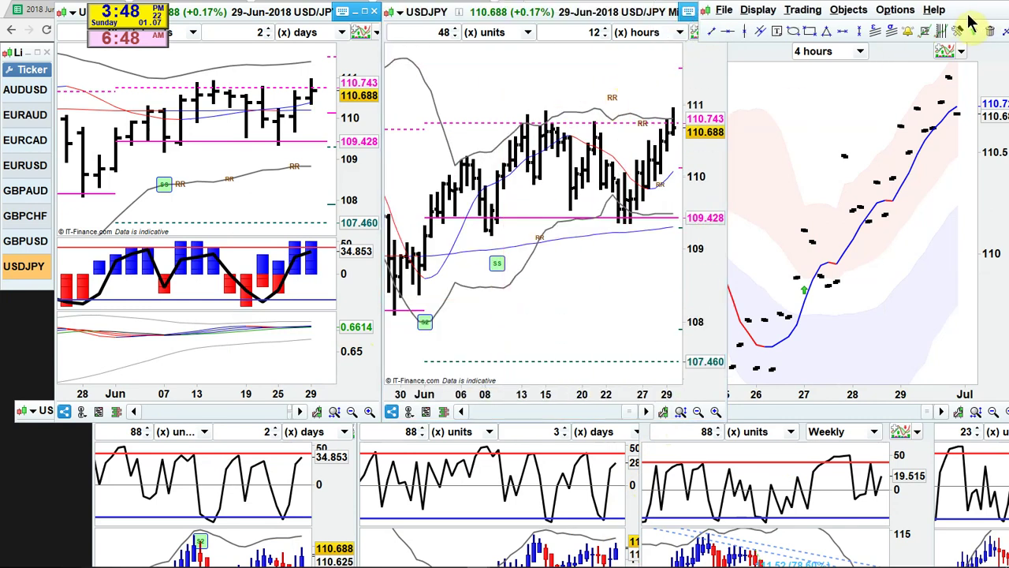
Step: Find the BFFF-12Hr-D indicator by filtering for "bfff-12" and add it to the USDJPY 12-hour chart
left_click(692, 35)
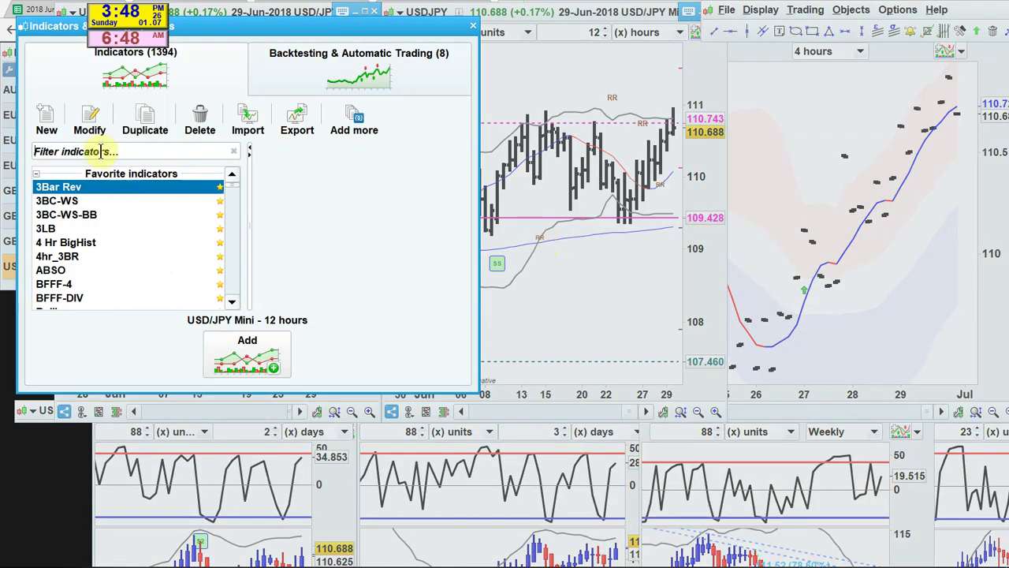
left_click(100, 152)
type("bfff")
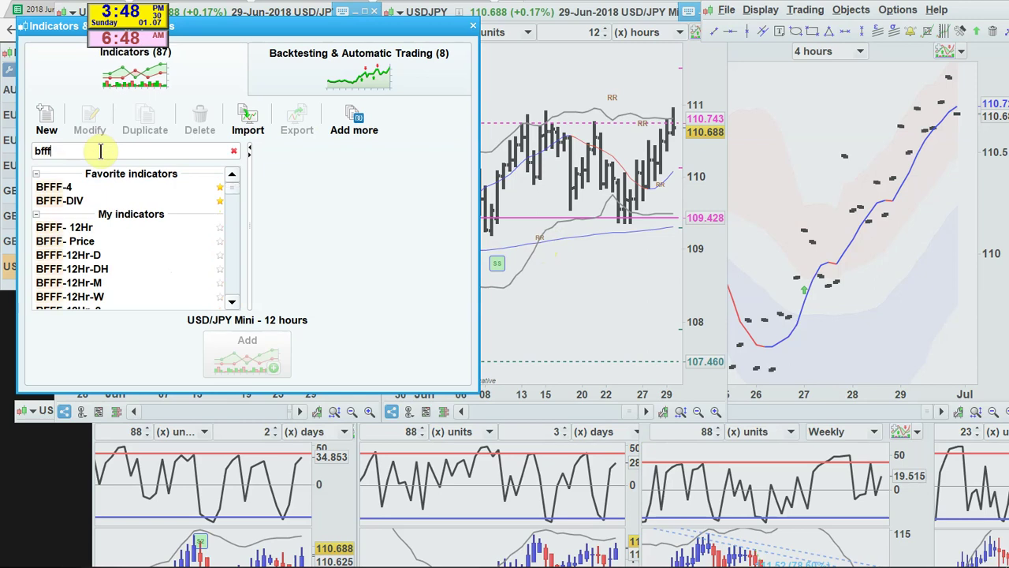
type("-12")
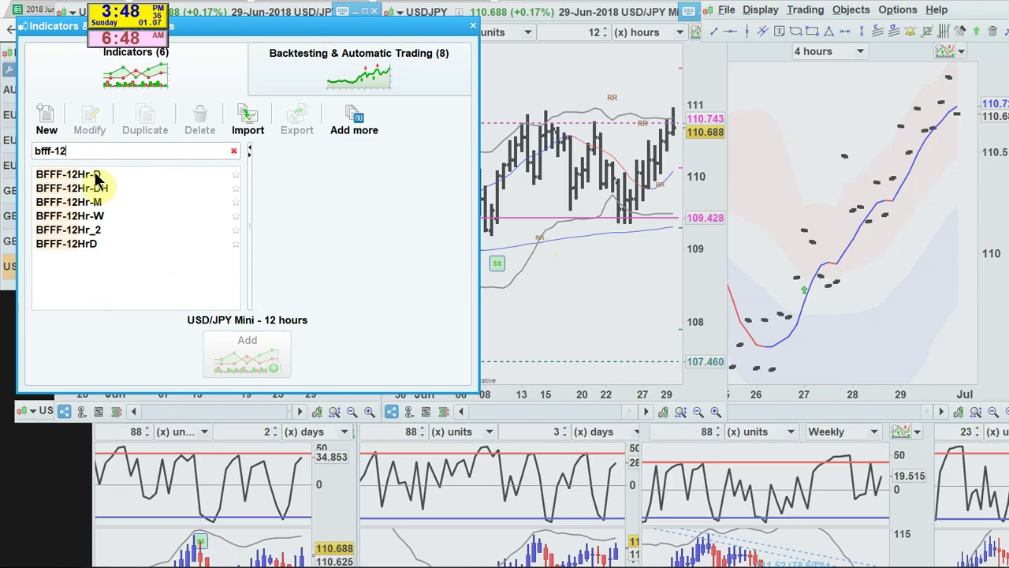
left_click(94, 174)
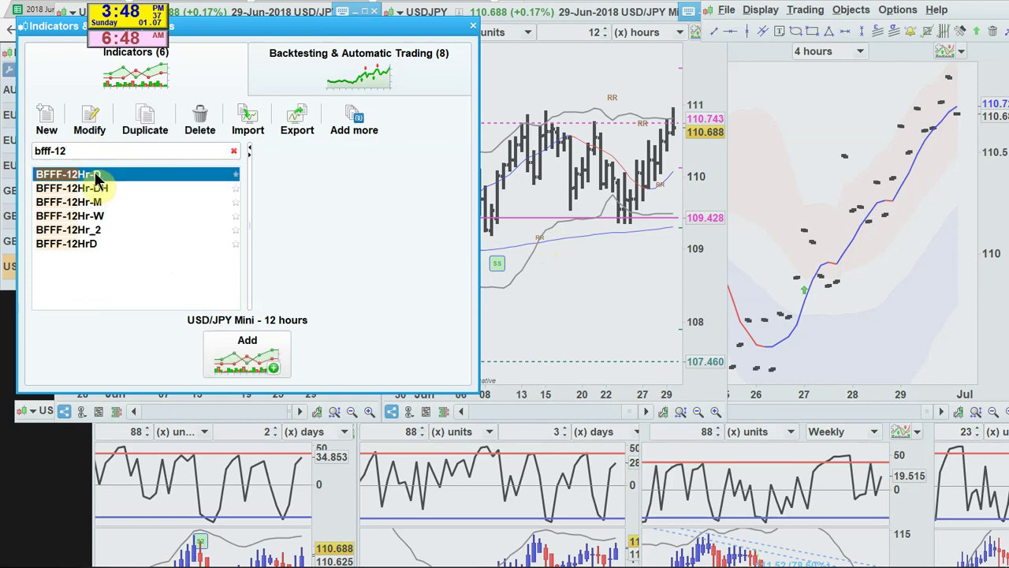
left_click(247, 353)
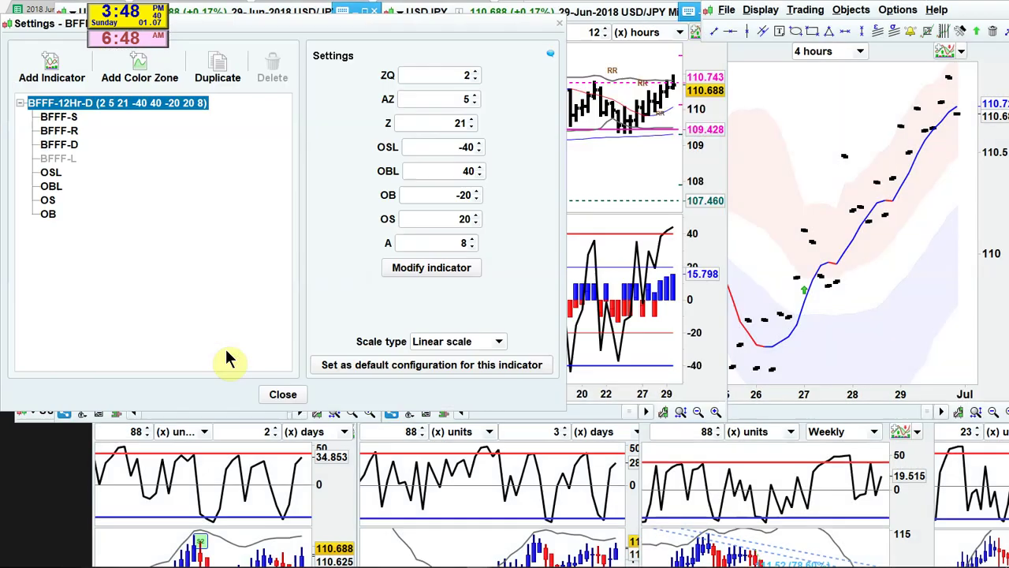
left_click(51, 71)
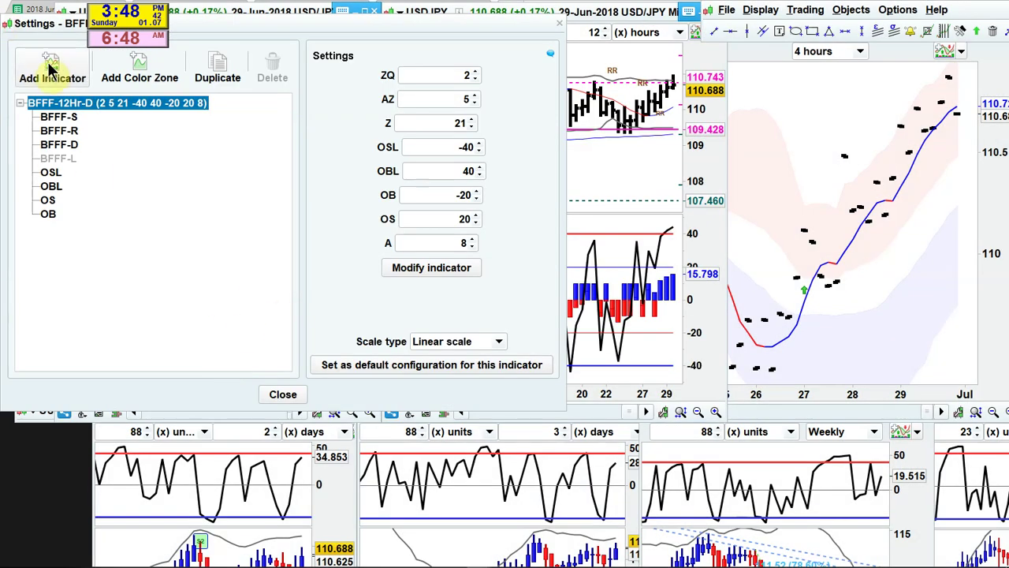
left_click(119, 98)
type("bfff-")
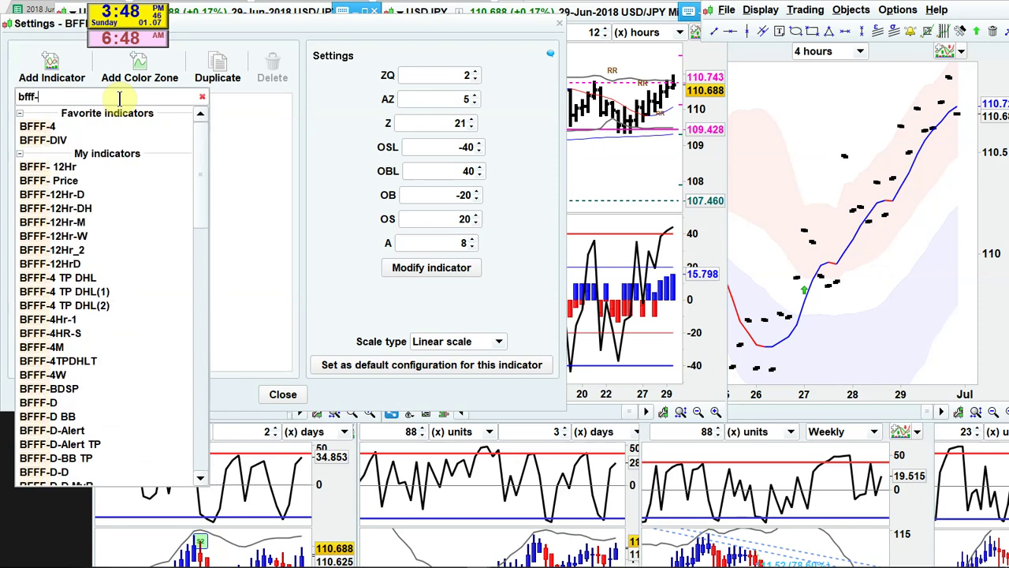
key("BackSpace")
type(" 1")
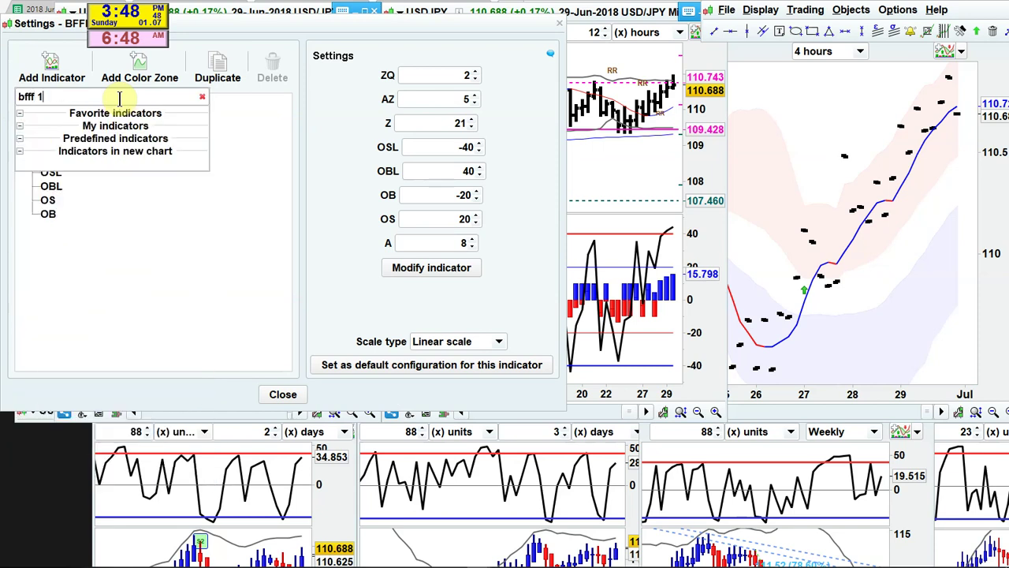
key("BackSpace")
key("BackSpace")
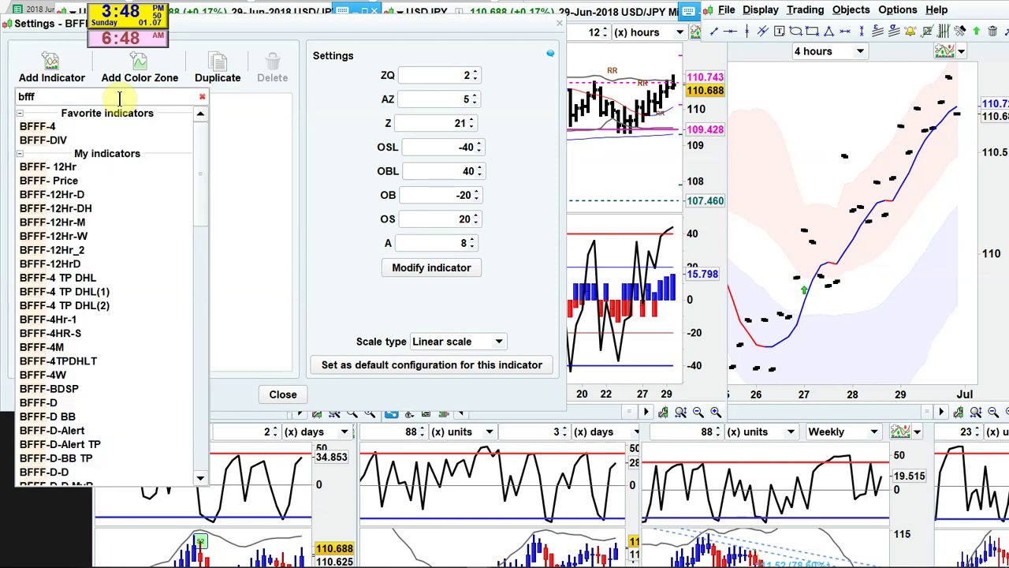
type("-12")
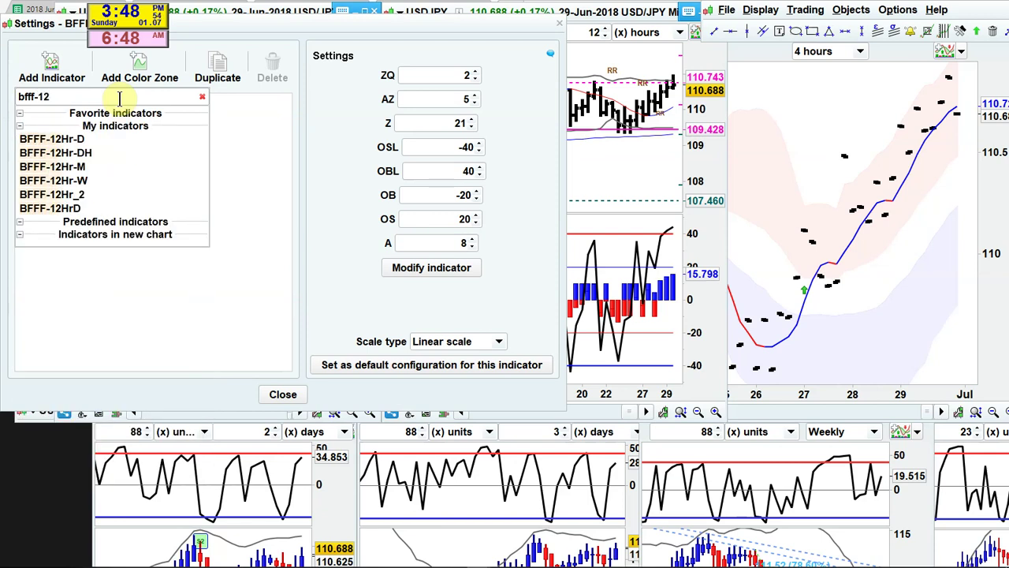
left_click(90, 154)
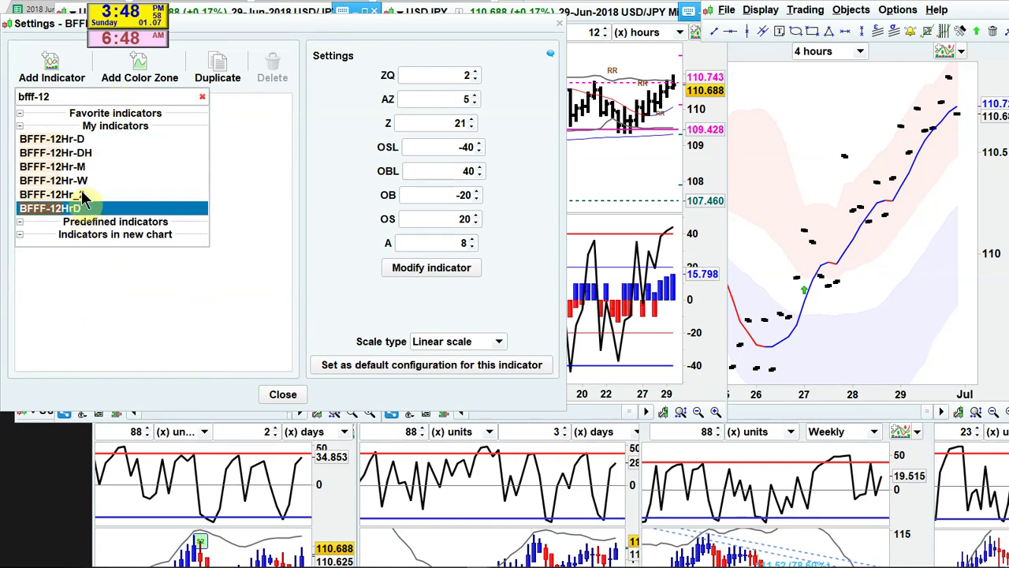
left_click(203, 101)
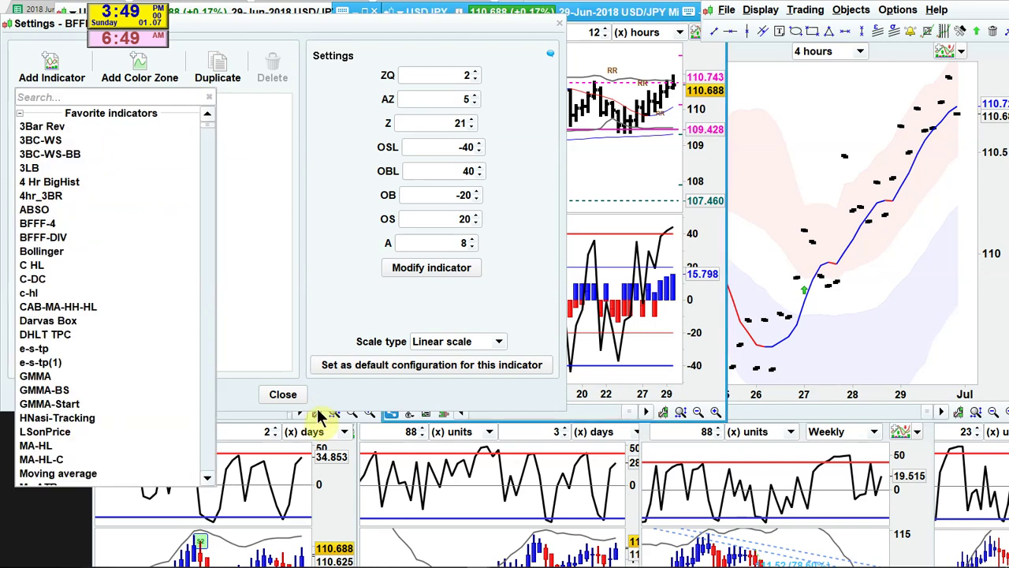
Step: Close the indicator settings, shrink the BFFF-12Hr-D pane below the price and save the layout as template "12hr-2D"
left_click(284, 394)
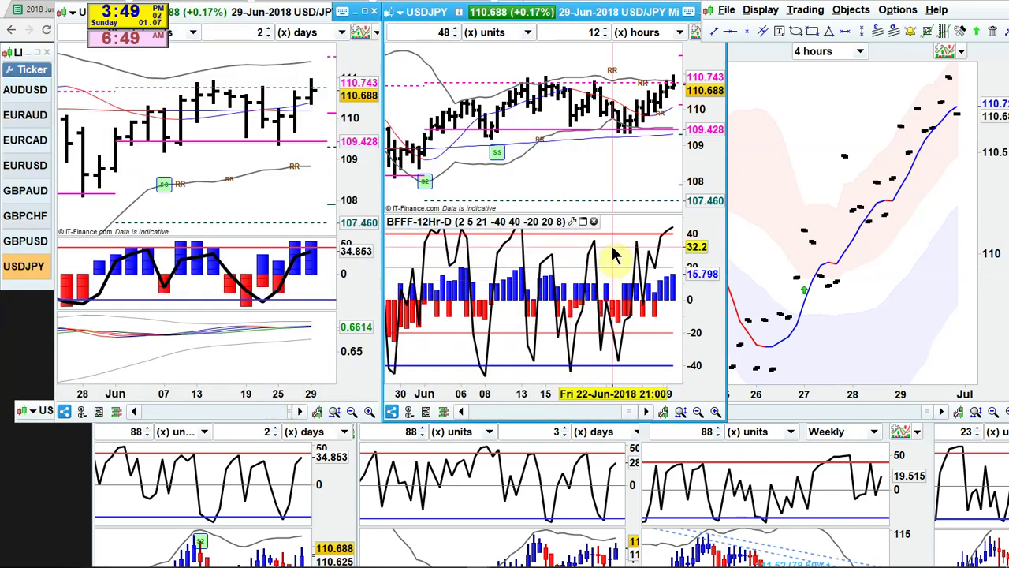
left_click_drag(651, 215, 658, 327)
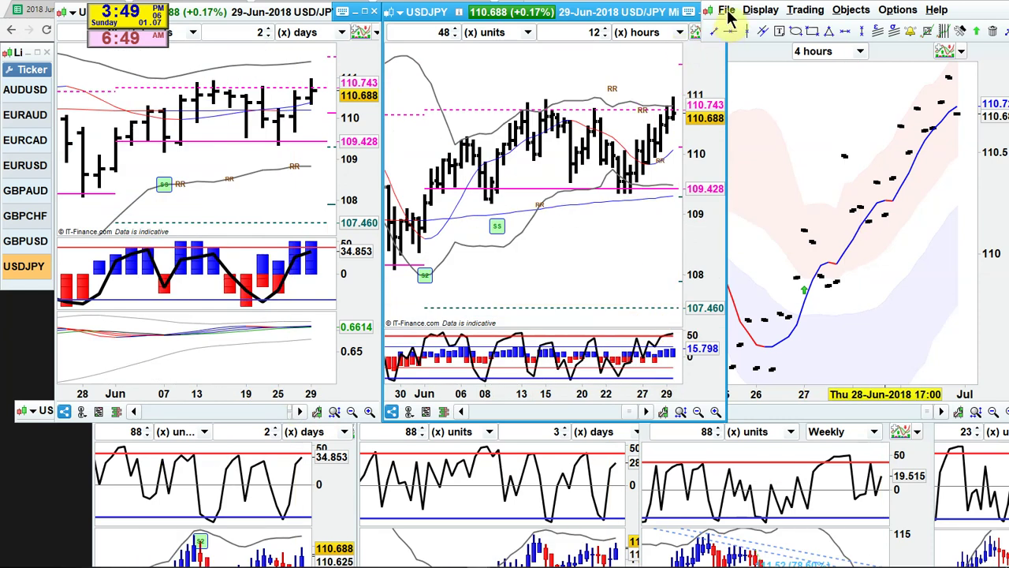
left_click(727, 11)
left_click(745, 82)
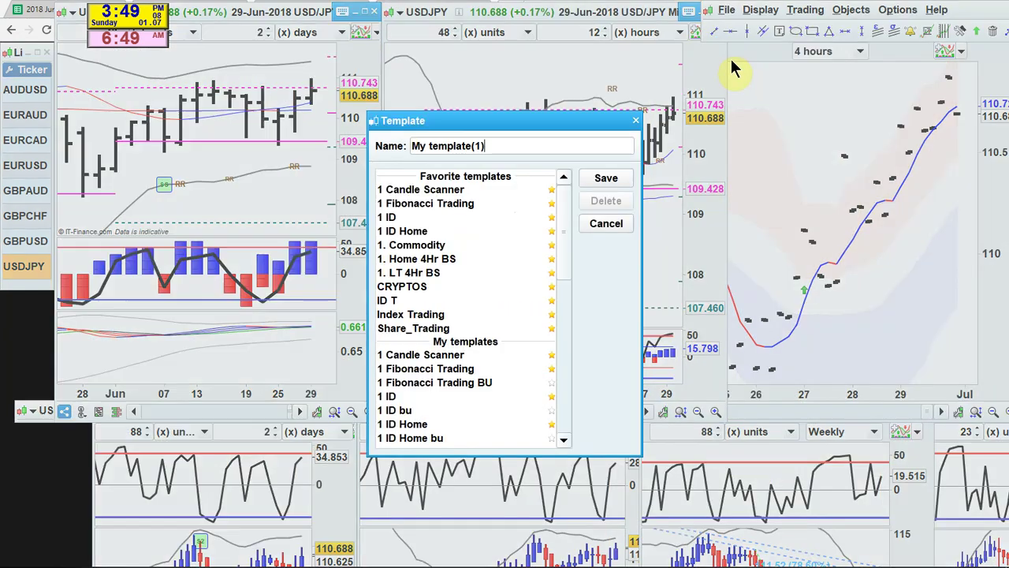
triple_click(465, 145)
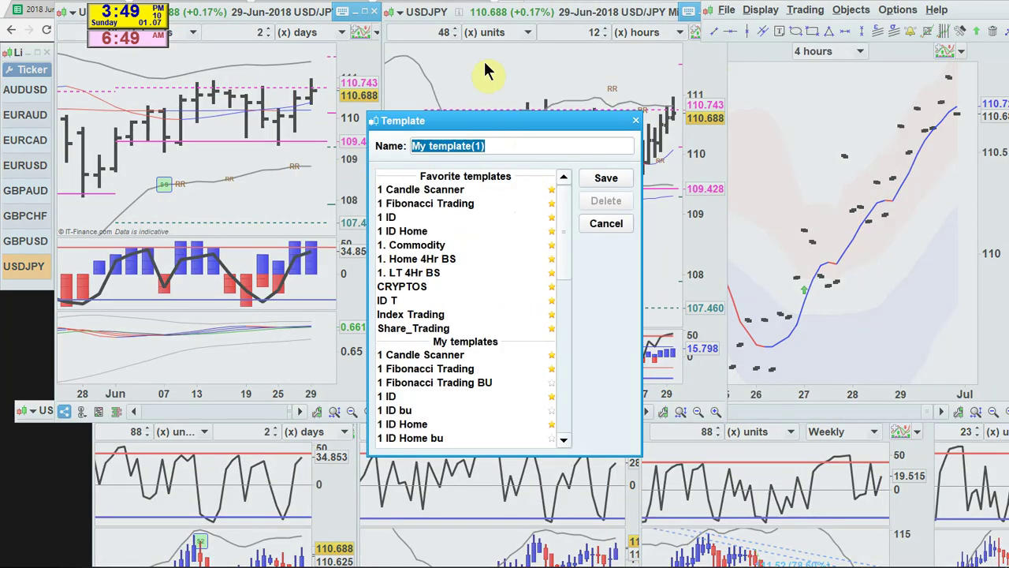
type("12hr-2D")
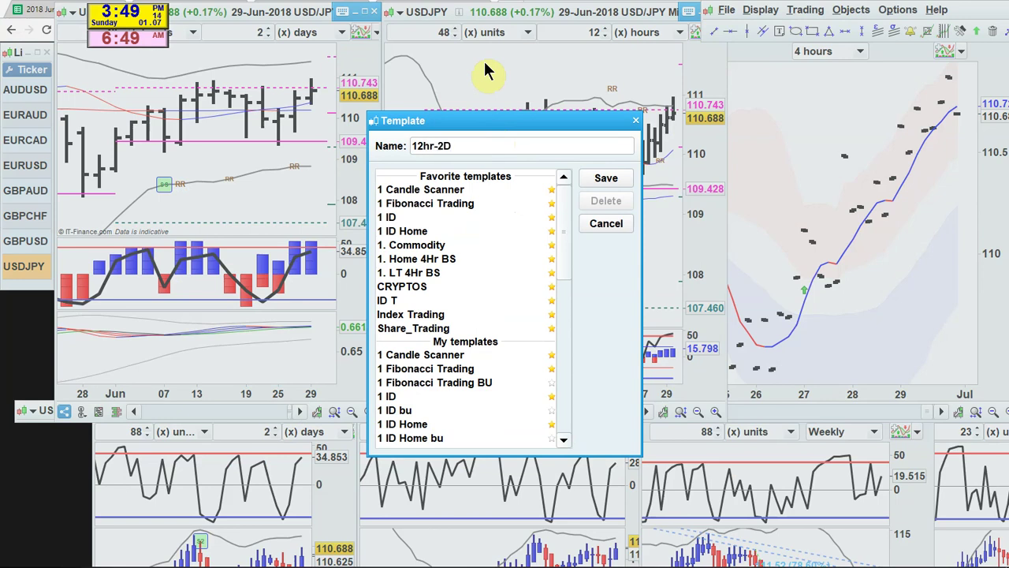
key("Return")
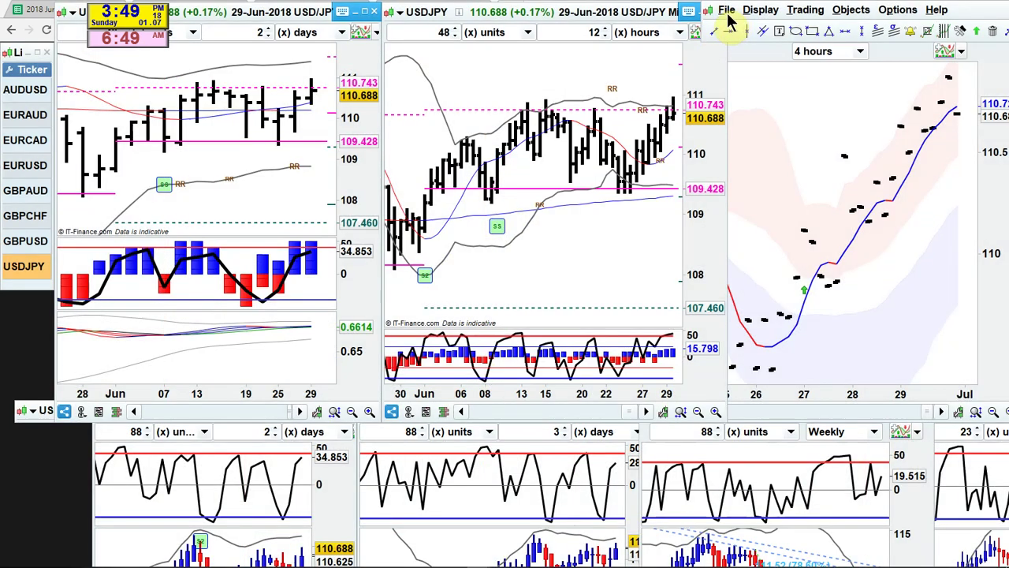
Step: Load the "1. LT 12 Hr" template and check which indicator draws the histogram directly below the price
left_click(726, 11)
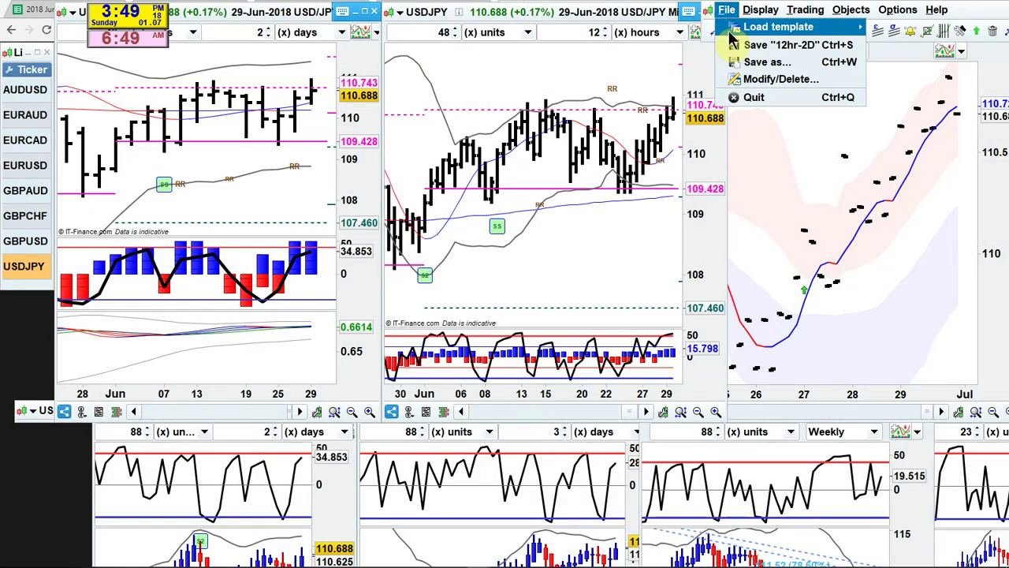
mouse_move(733, 36)
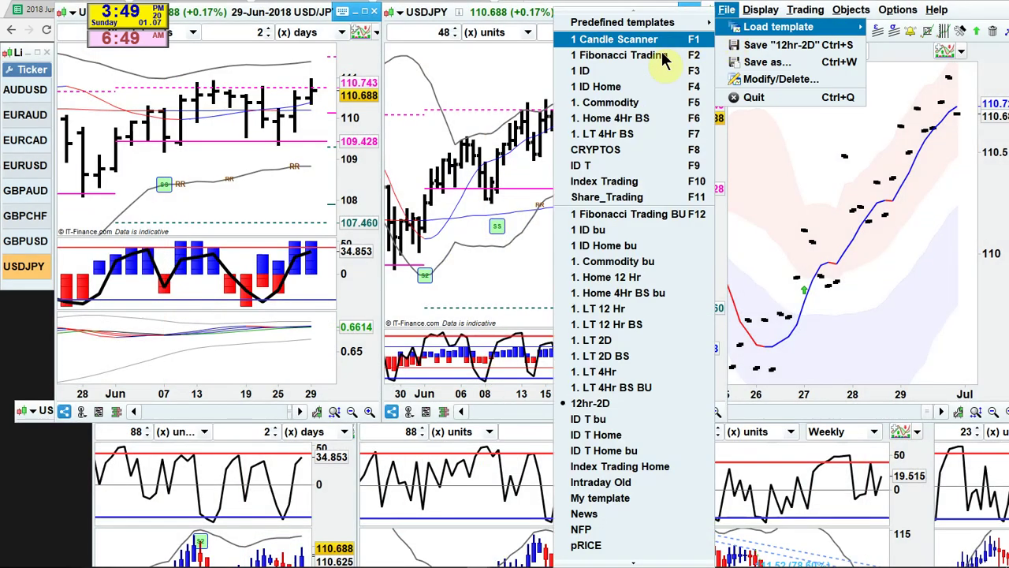
left_click(626, 309)
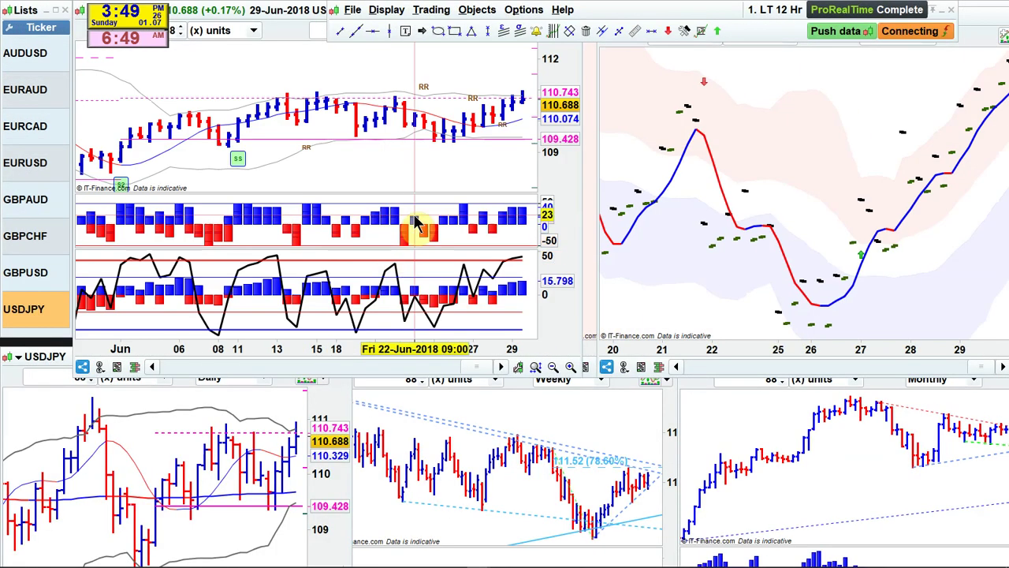
right_click(410, 216)
left_click(465, 225)
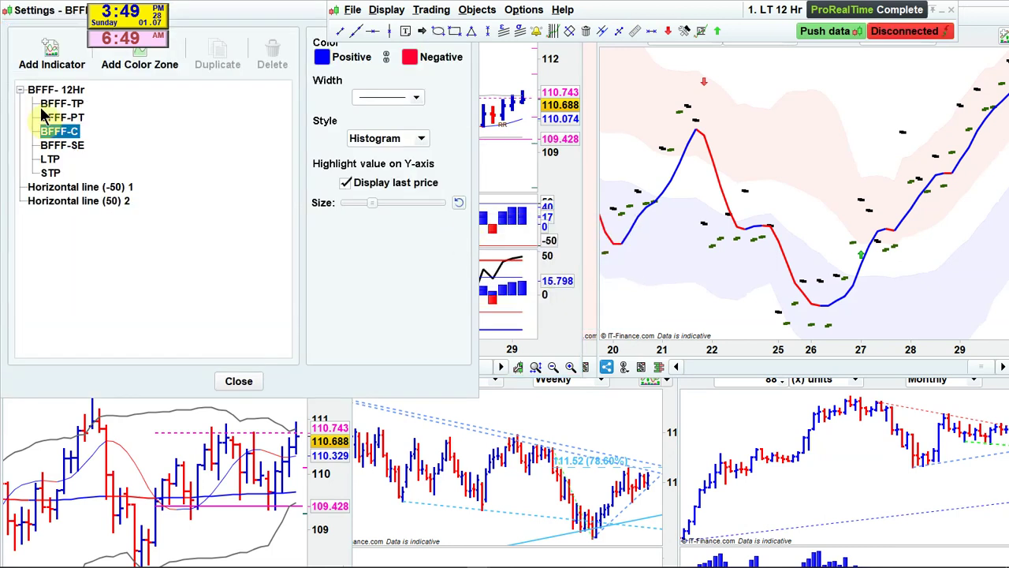
left_click(76, 93)
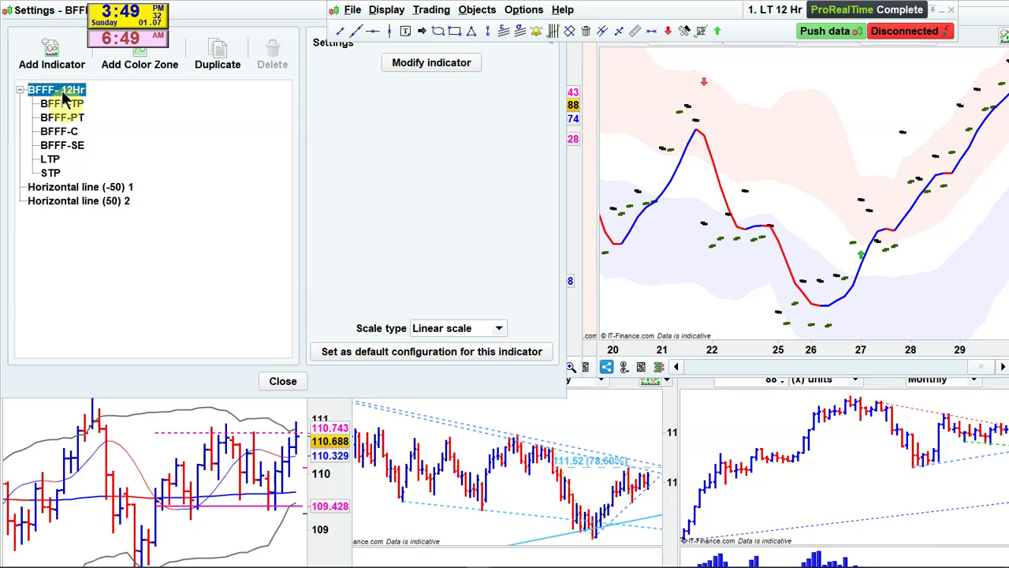
left_click(285, 382)
Step: Load the "12hr-2D" template
left_click(355, 11)
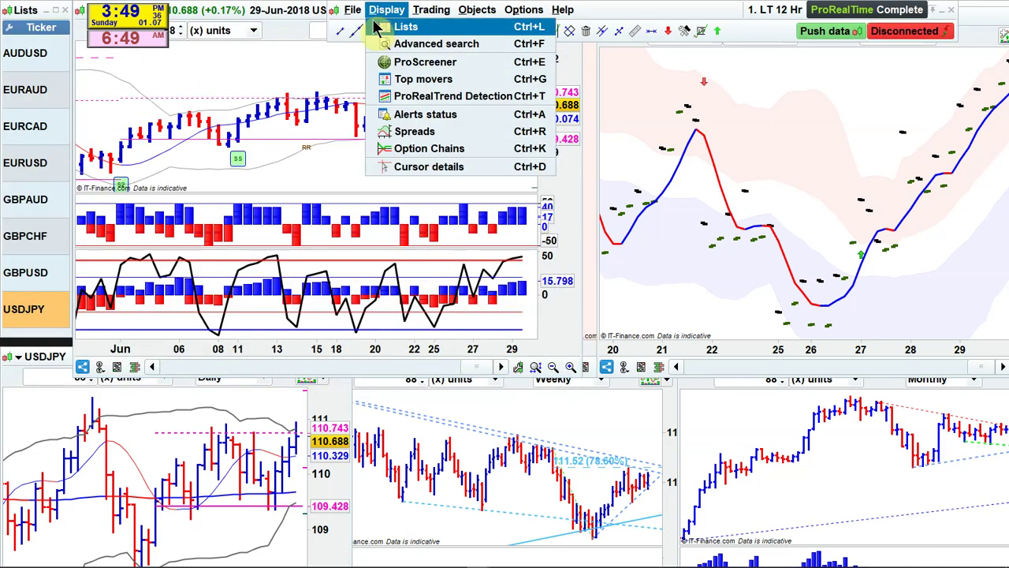
mouse_move(404, 27)
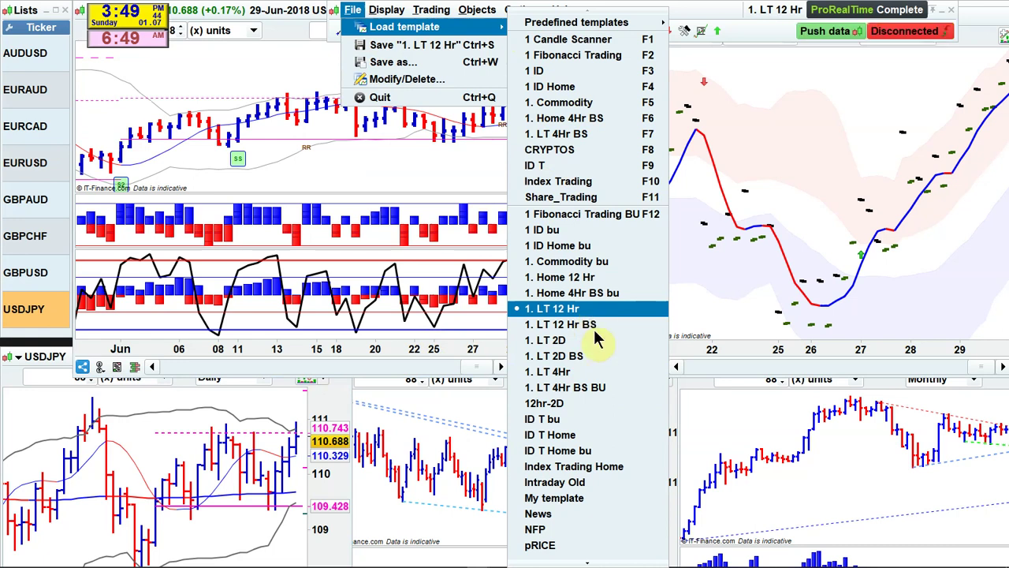
left_click(600, 401)
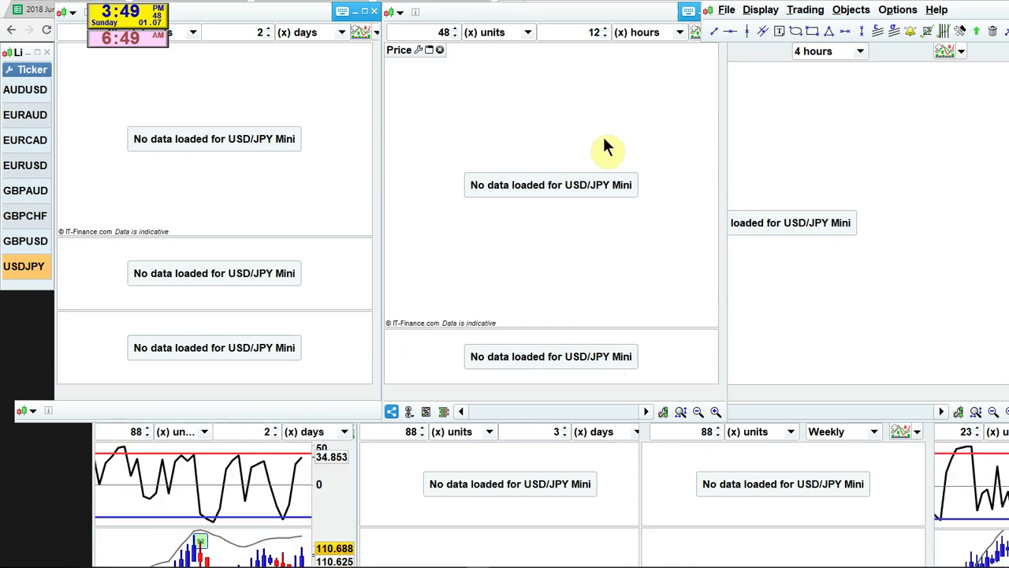
Step: Find the "BFFF- 12Hr" indicator by filtering for "bfff-" and add it to the USDJPY 12-hour chart
left_click(699, 32)
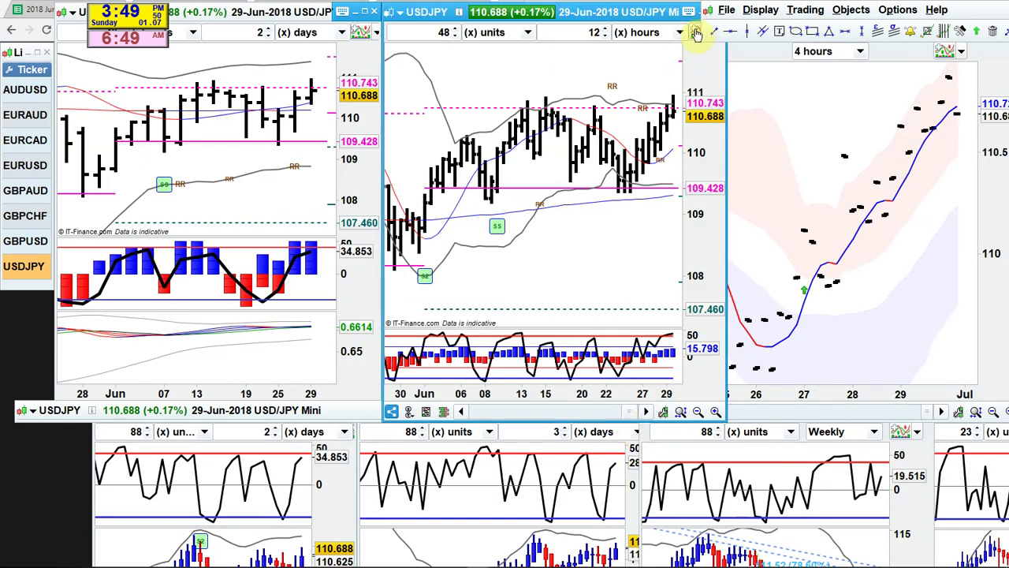
key("ctrl+i")
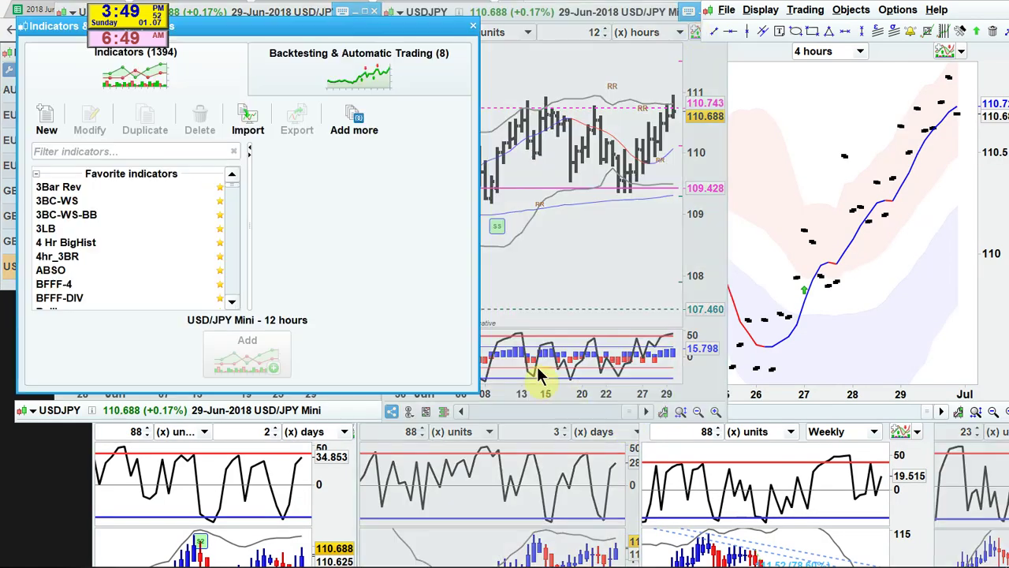
left_click(130, 151)
type("bfff-")
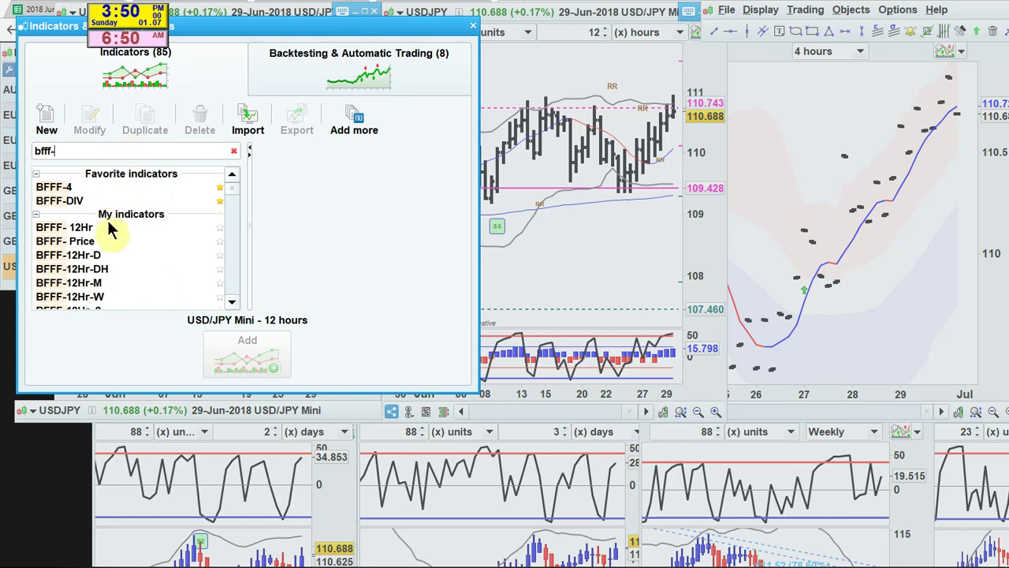
left_click(82, 229)
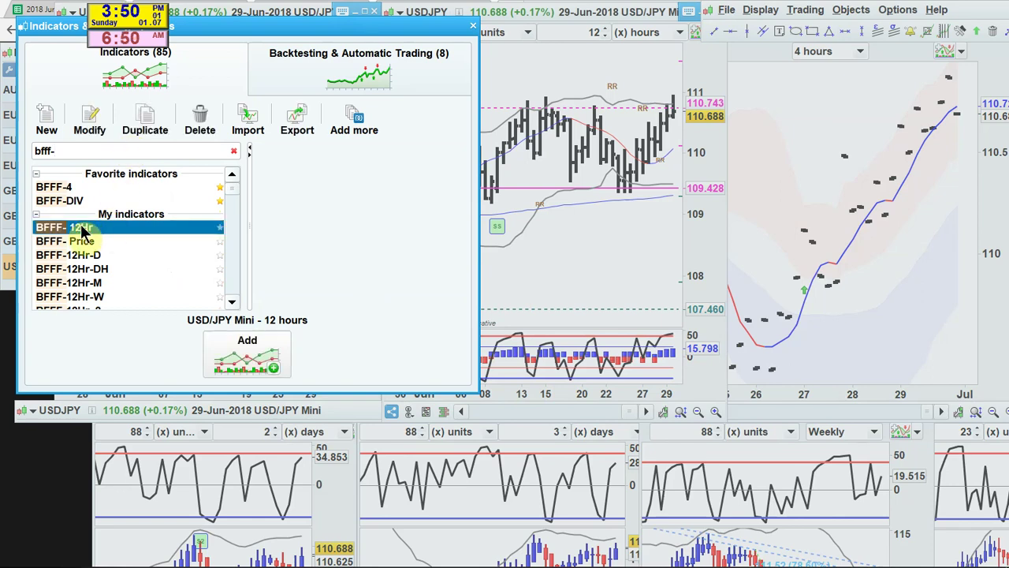
left_click(235, 359)
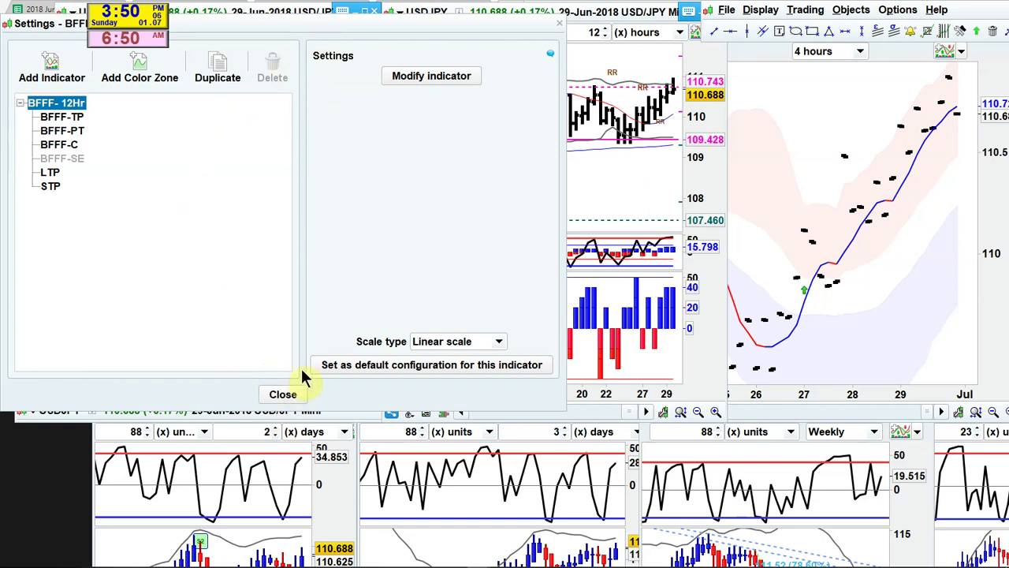
left_click(282, 395)
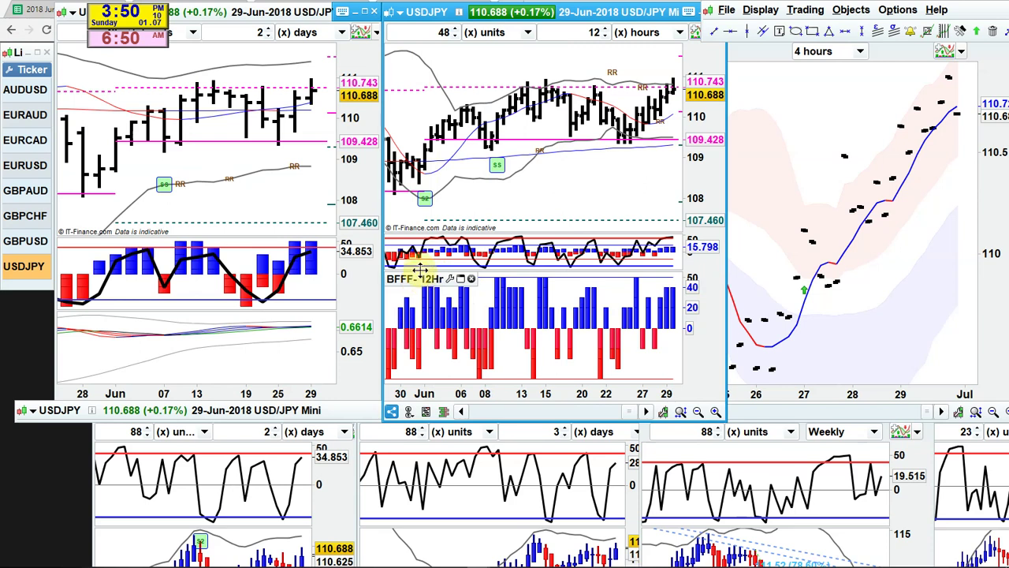
Step: Place the BFFF- 12Hr histogram pane above the BFFF-12Hr-D pane and even out the heights of the two panes
left_click_drag(420, 271, 426, 315)
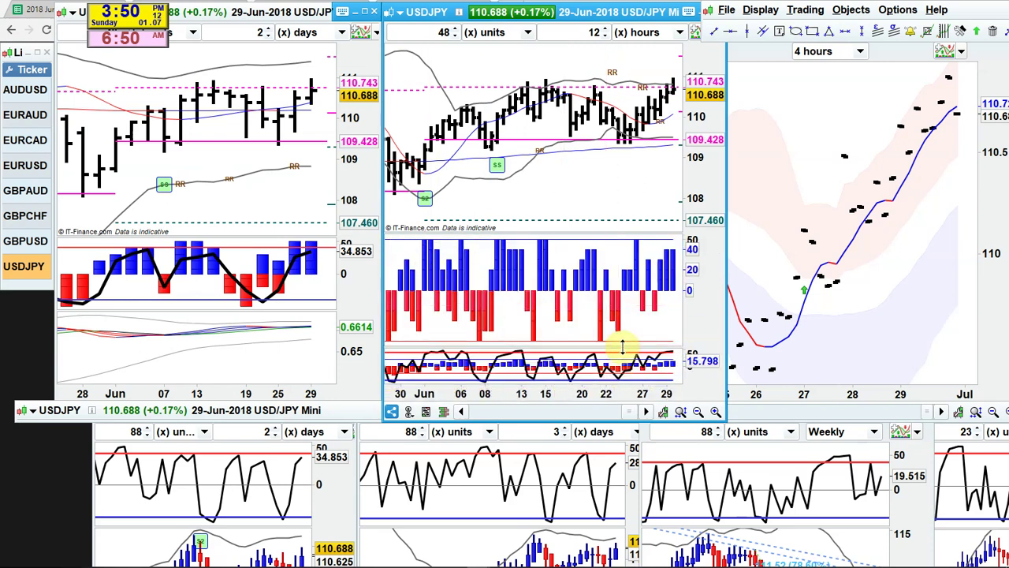
left_click_drag(627, 351, 623, 308)
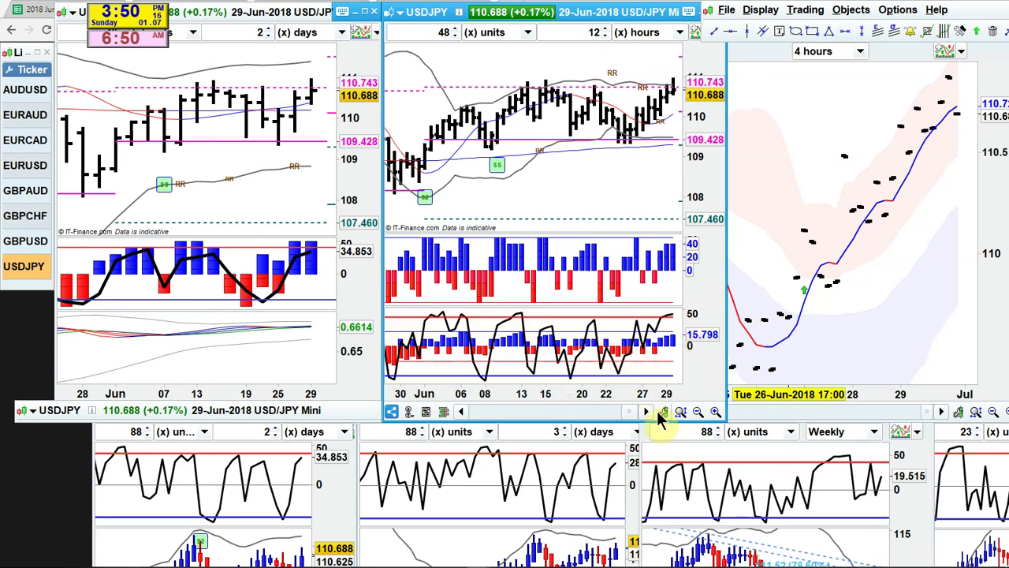
Step: Set how indicator names are displayed in the settings of the USDJPY 12-hour chart
left_click(664, 412)
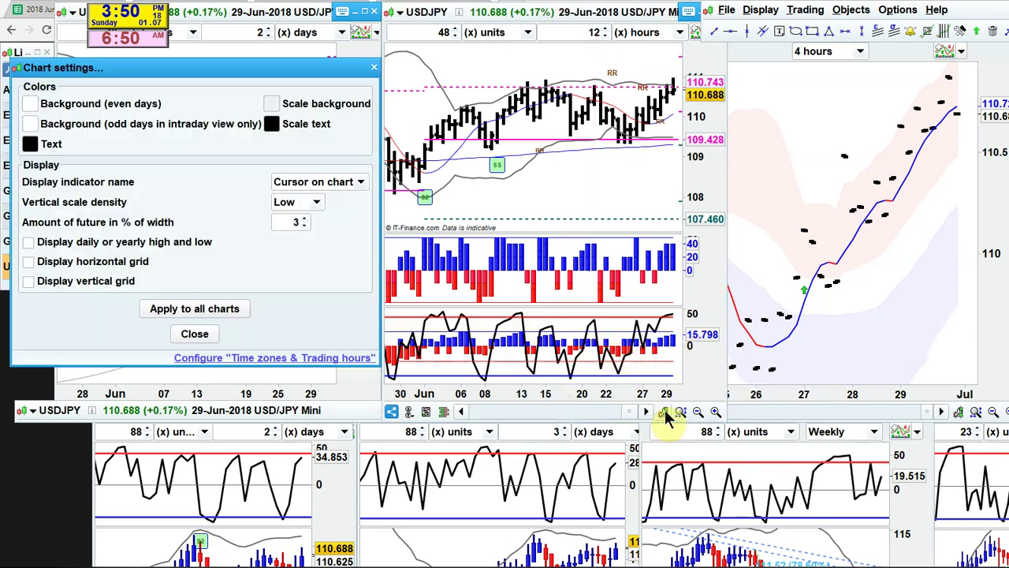
left_click(290, 185)
left_click(280, 229)
left_click(195, 333)
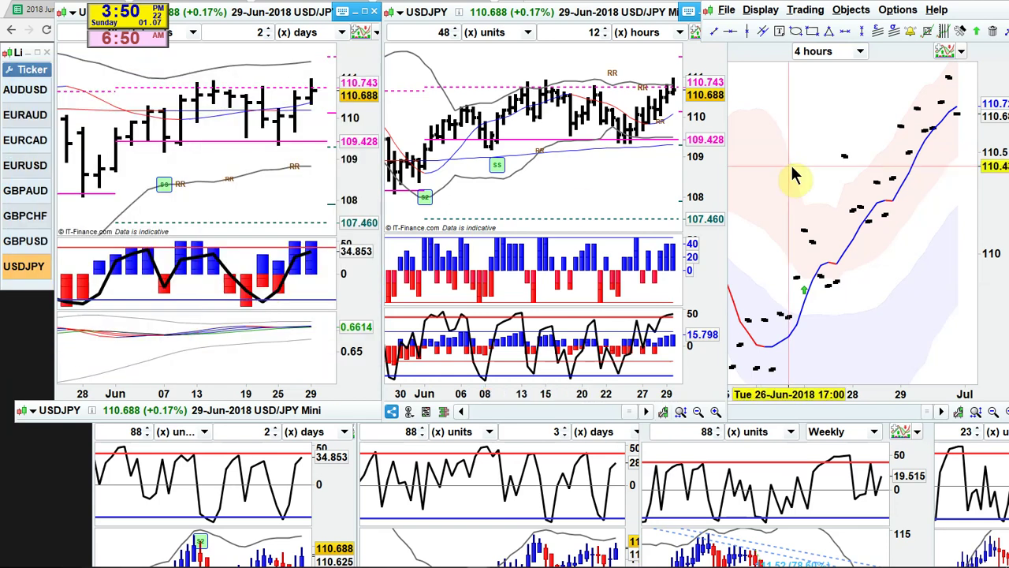
Step: Shift the 12-hour chart closer to the 2-day chart and narrow the two large range-bar charts to fit beside it
right_click(776, 169)
mouse_move(796, 175)
left_click_drag(527, 170, 689, 164)
left_click_drag(581, 7, 538, 17)
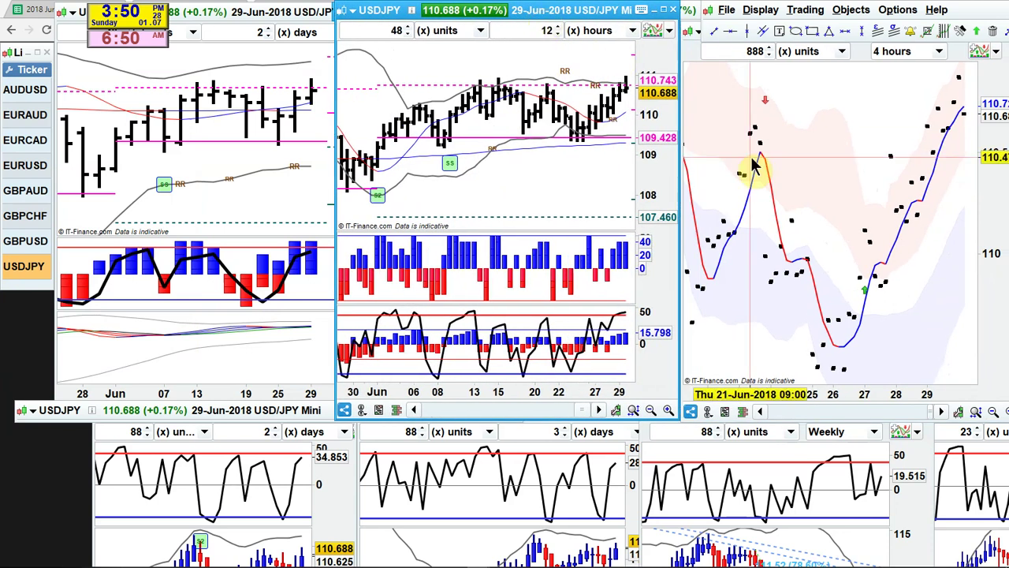
left_click(689, 12)
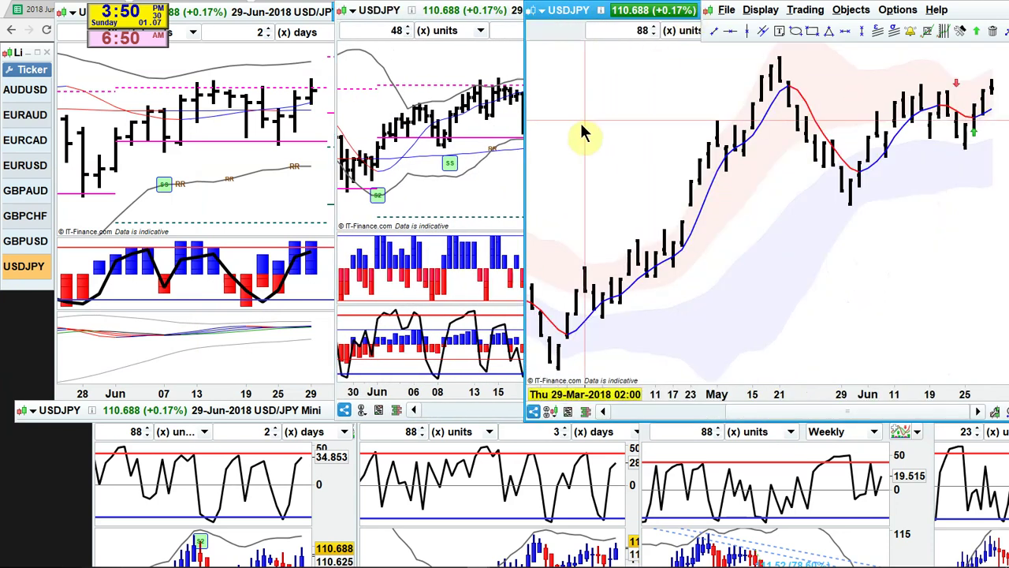
left_click_drag(525, 163, 682, 159)
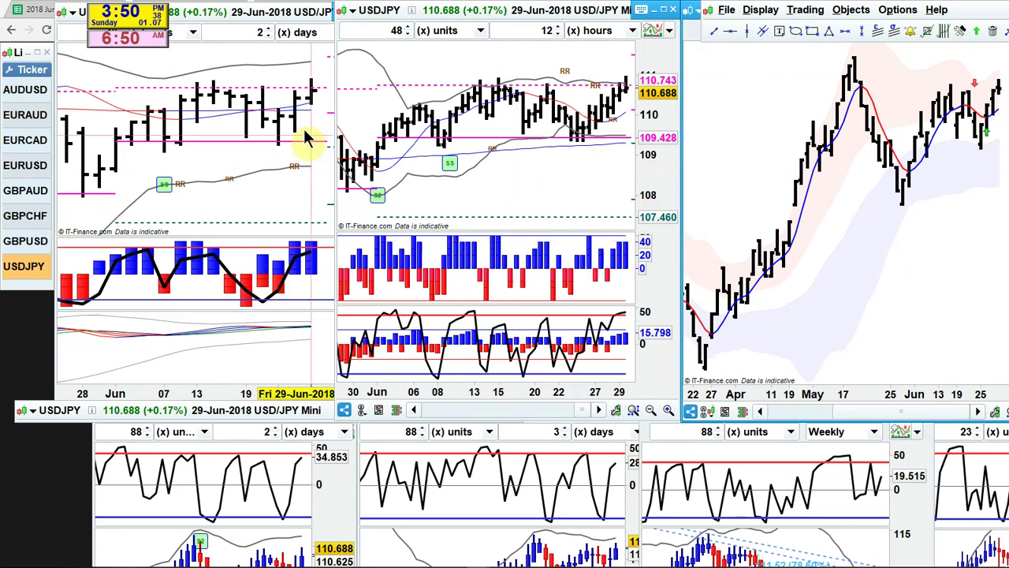
left_click(725, 13)
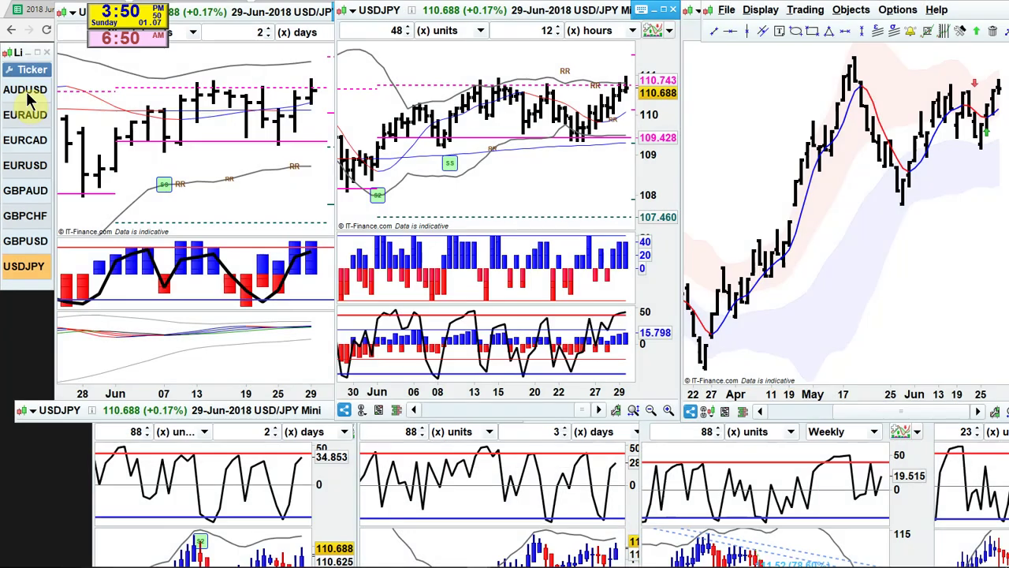
Step: Switch the linked charts to AUDUSD and lower the 2-day chart window to uncover the browser tabs behind it
left_click(27, 94)
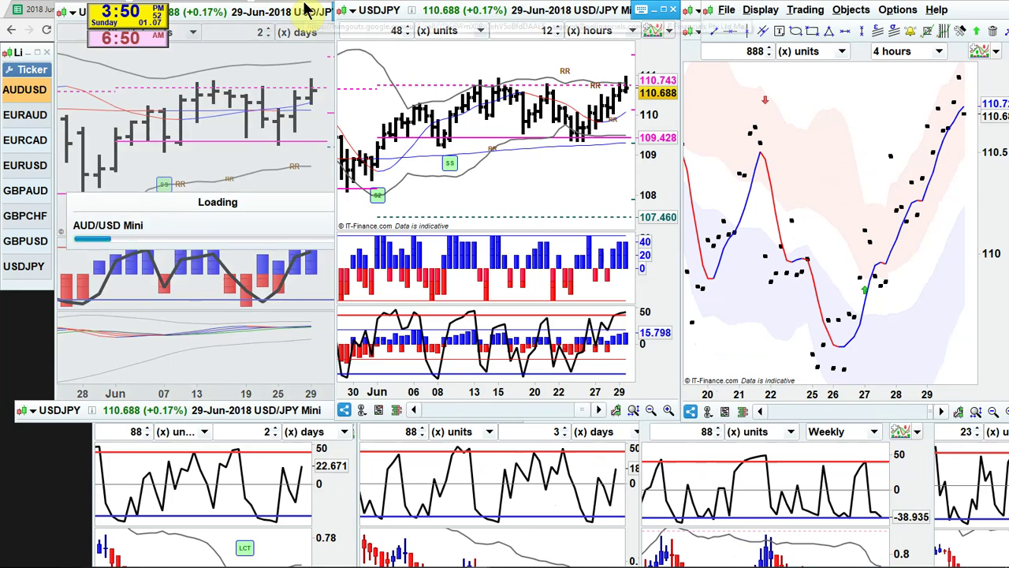
left_click(273, 409)
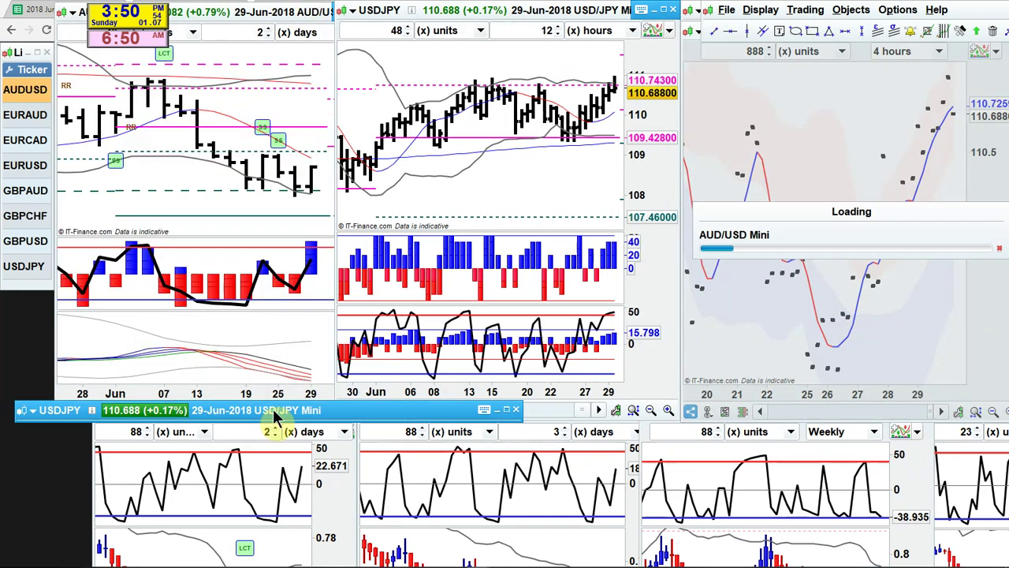
left_click(280, 28)
left_click_drag(288, 4, 290, 18)
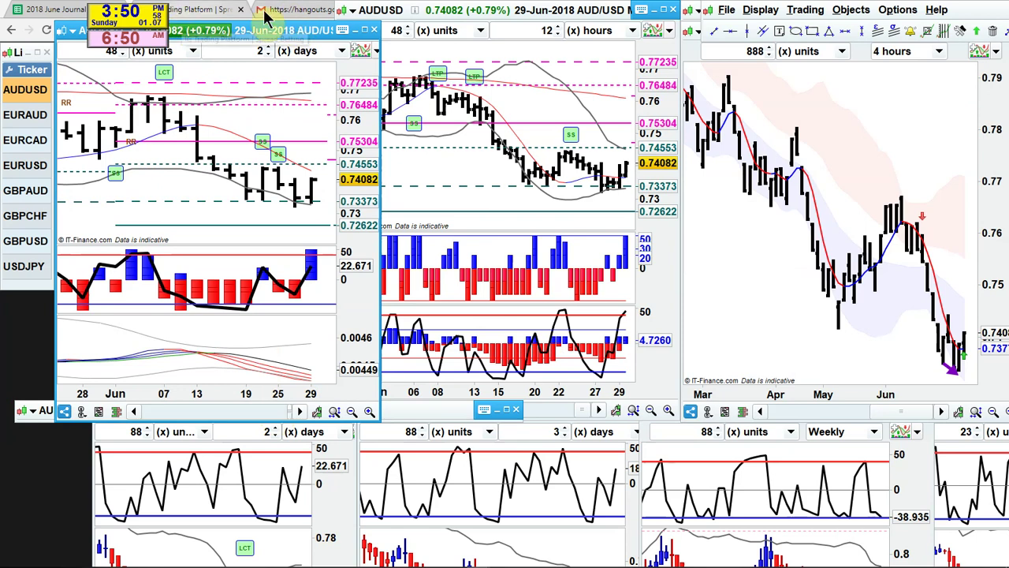
Step: Switch to the browser's mail tab, move it to the first tab position and check the open chats
left_click(293, 9)
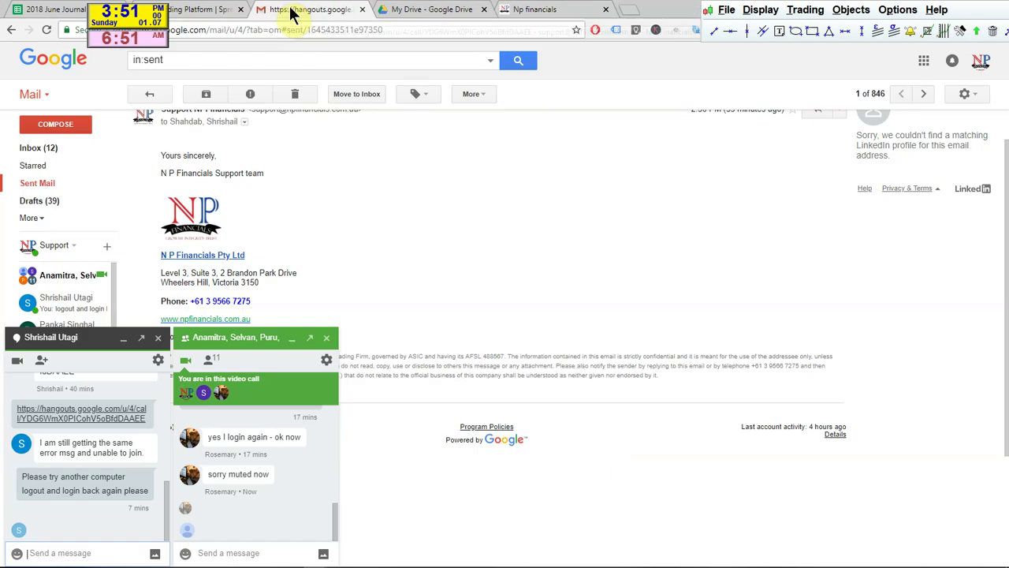
left_click_drag(300, 14, 71, 15)
left_click(79, 413)
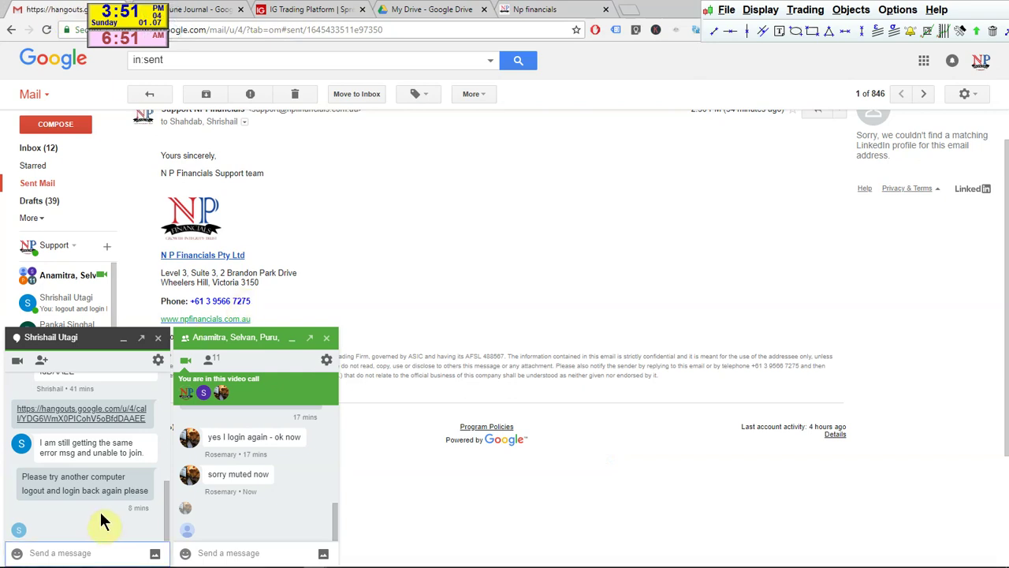
left_click(337, 542)
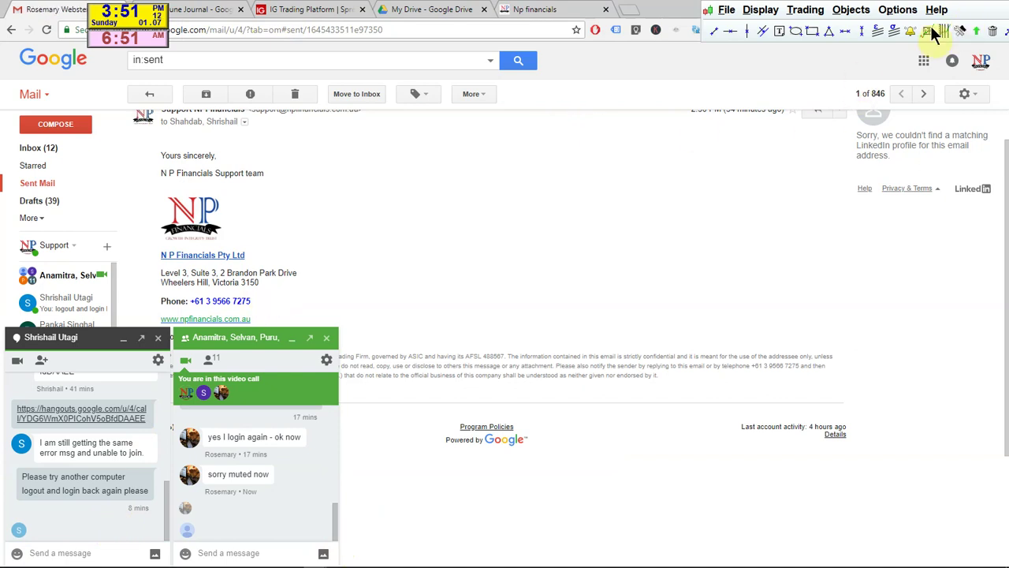
Step: Check the Hangouts video call window and the popped-out participant chat for messages, and return to the AUDUSD charts
mouse_move(316, 562)
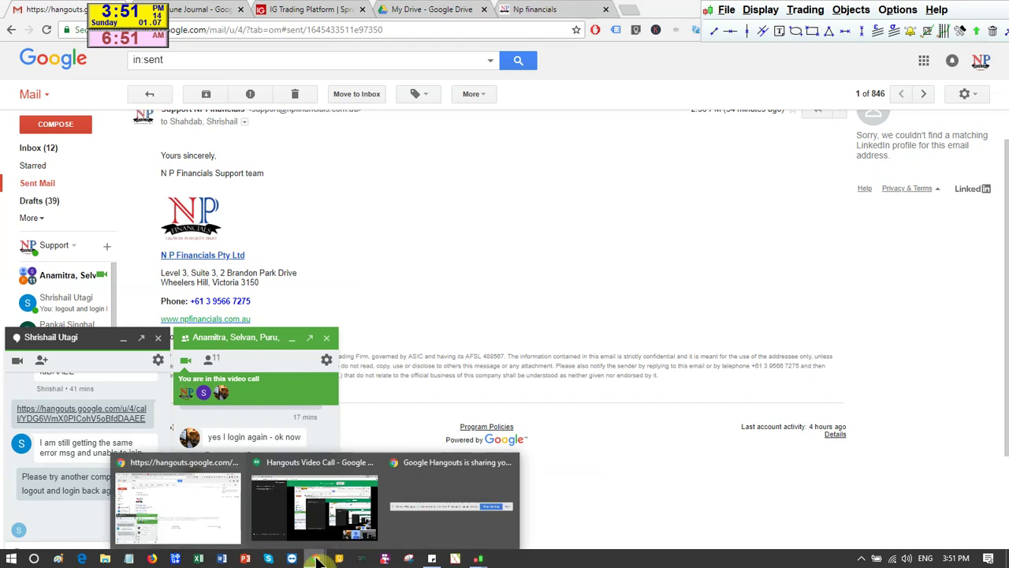
left_click(311, 497)
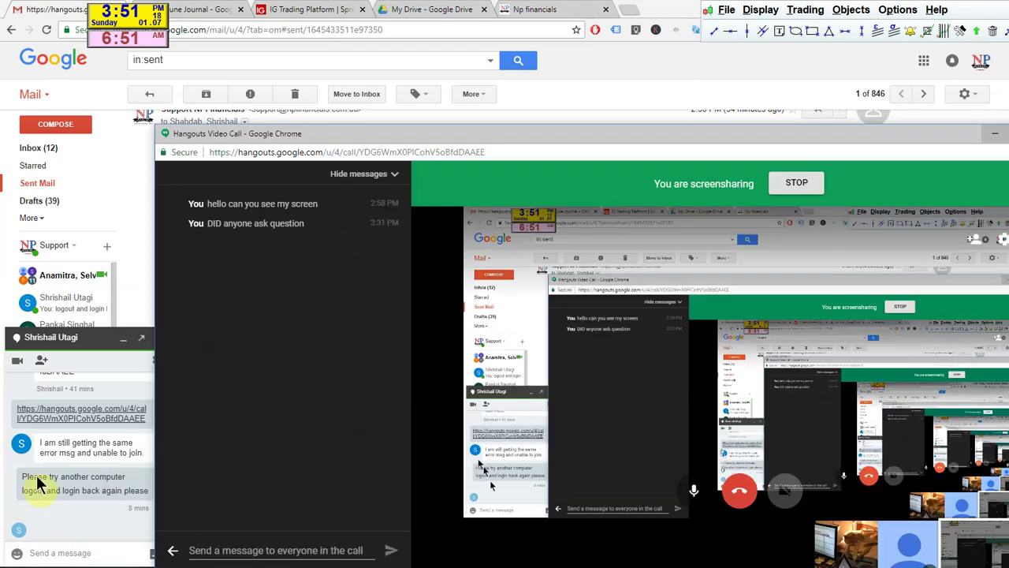
left_click(143, 344)
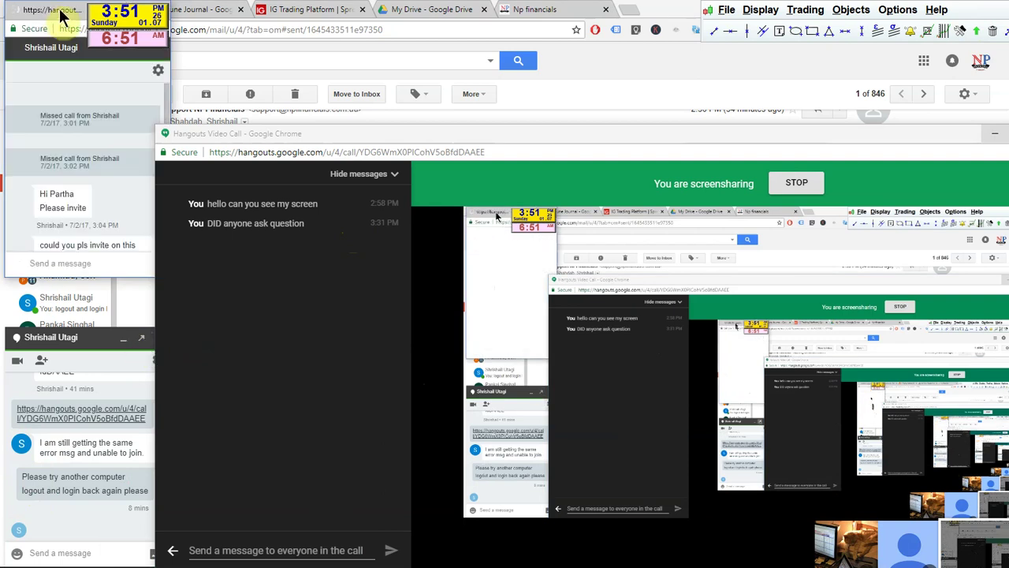
left_click_drag(63, 14, 56, 70)
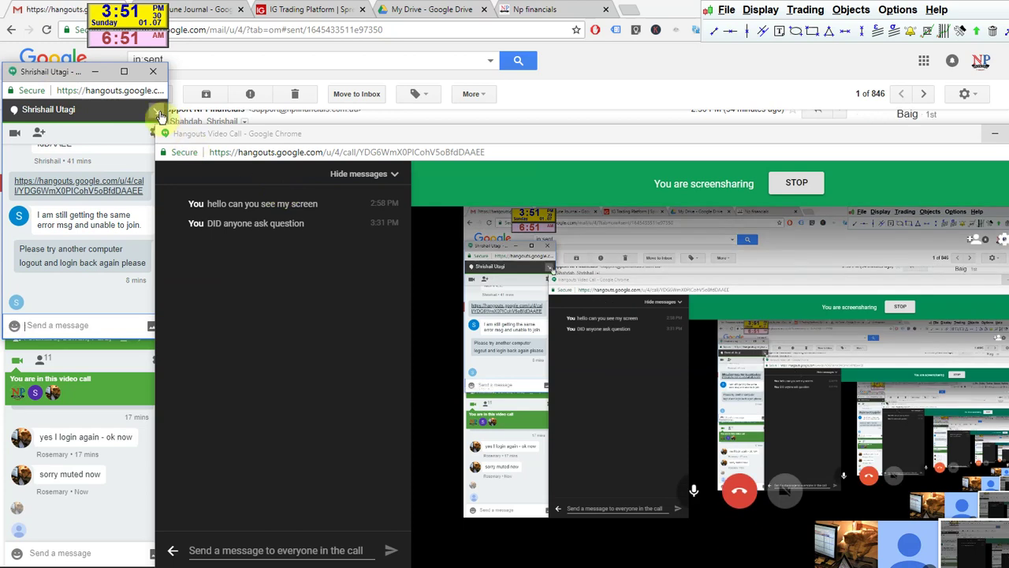
left_click(995, 136)
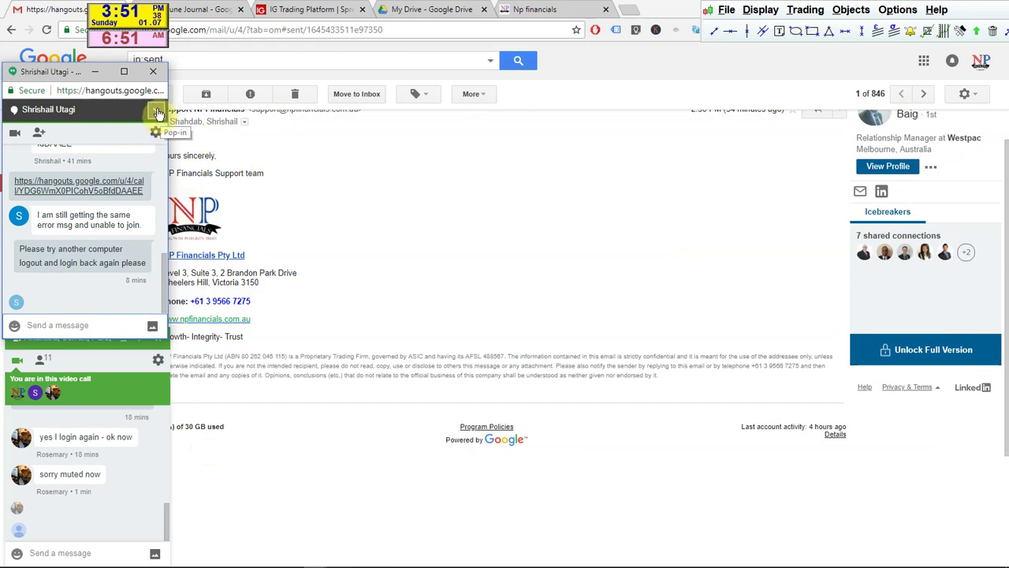
left_click(953, 17)
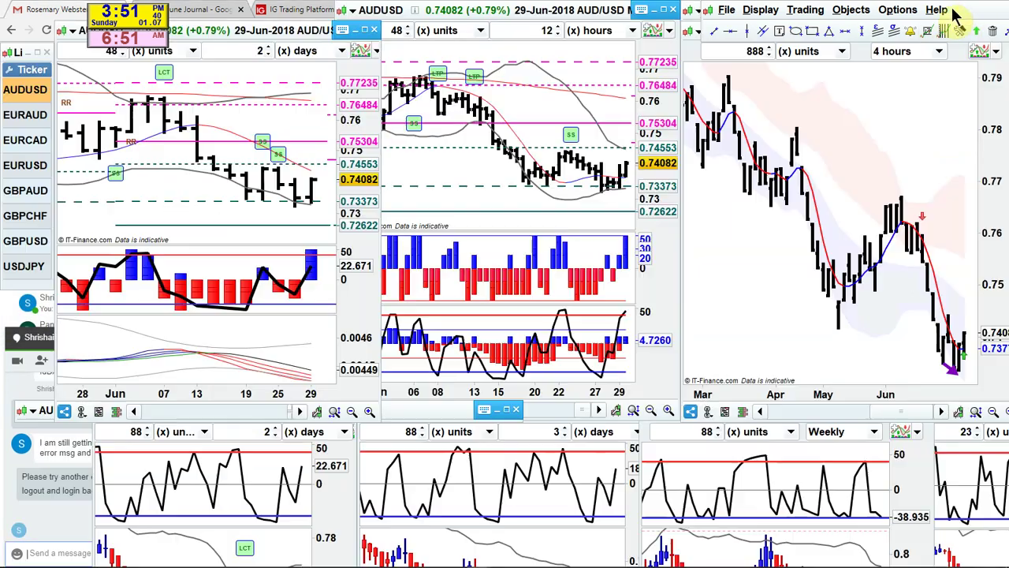
Step: Enlarge the AUDUSD 2-day chart to examine the price and indicator values of the 21-Jun-2018 bar, and restore its size
right_click(596, 114)
left_click(590, 101)
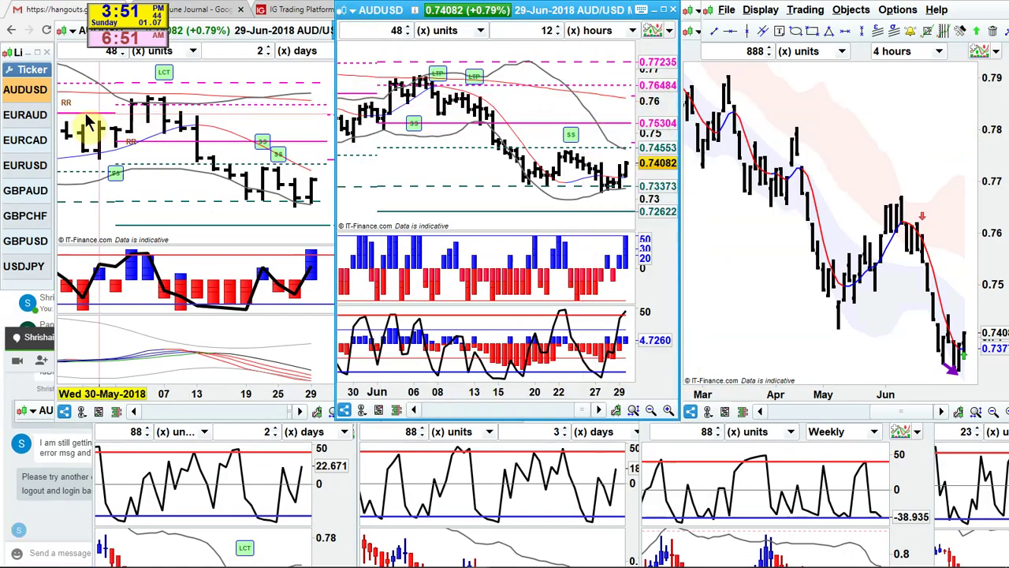
mouse_move(170, 163)
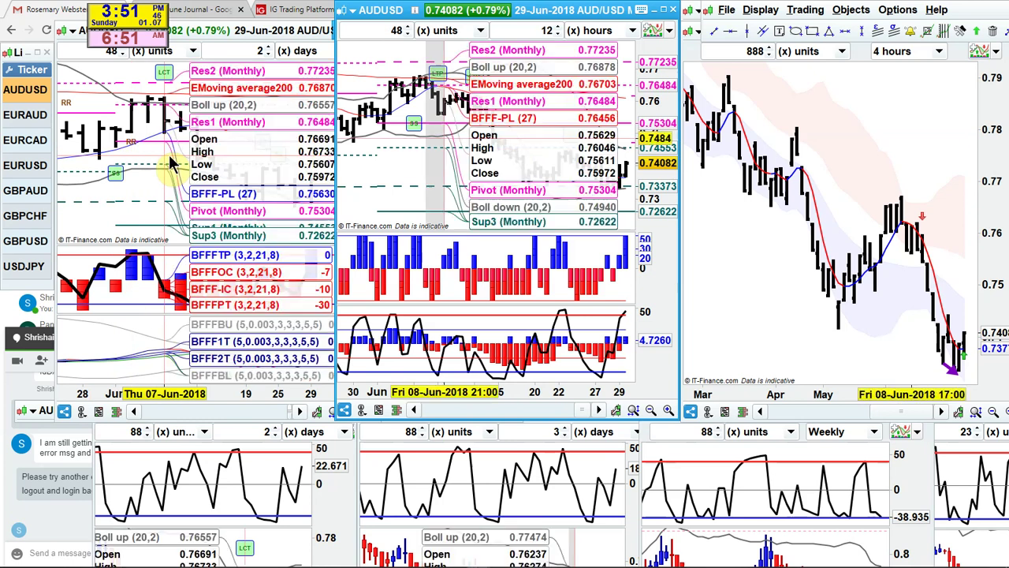
left_click(302, 37)
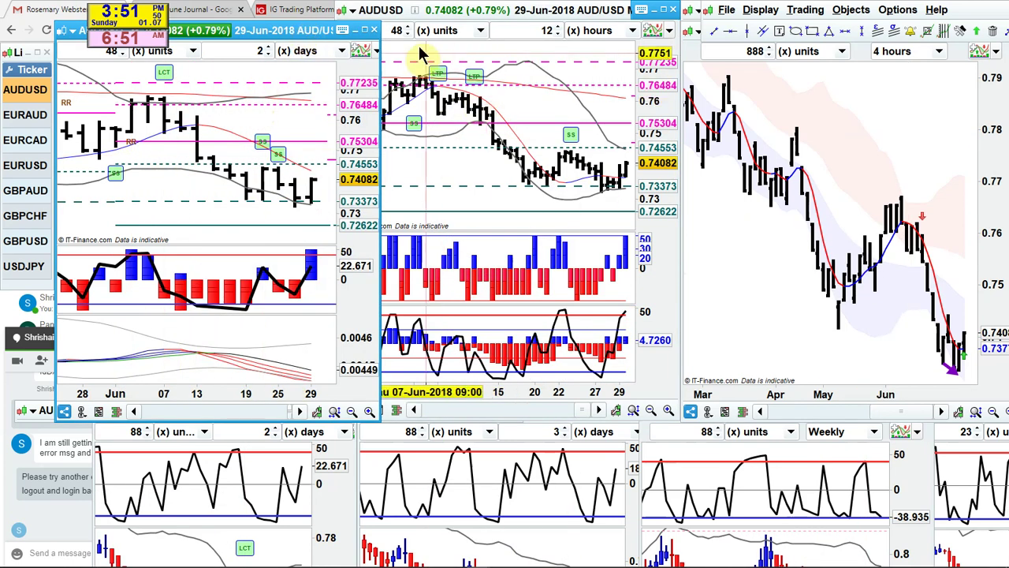
left_click(364, 30)
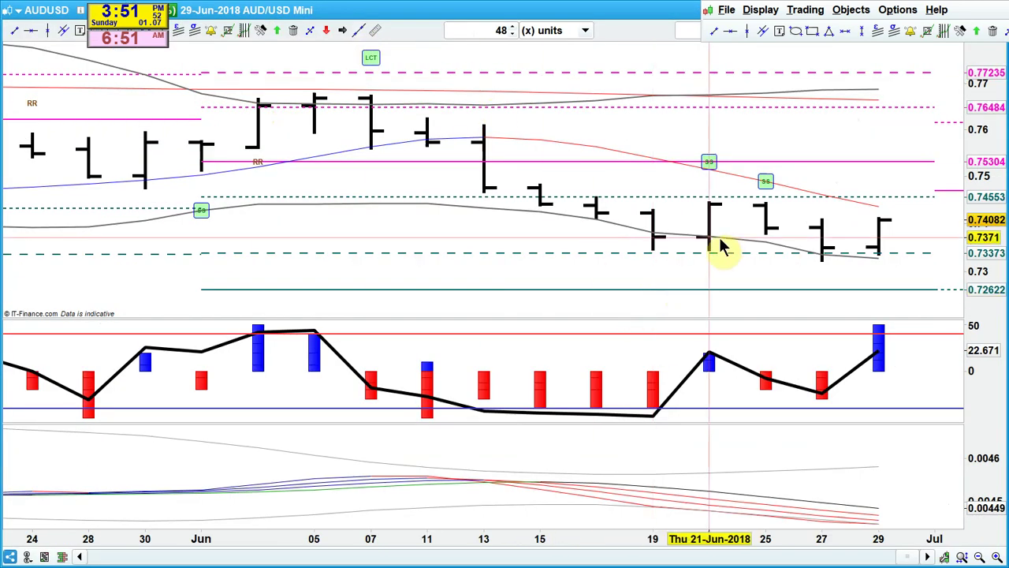
mouse_move(716, 216)
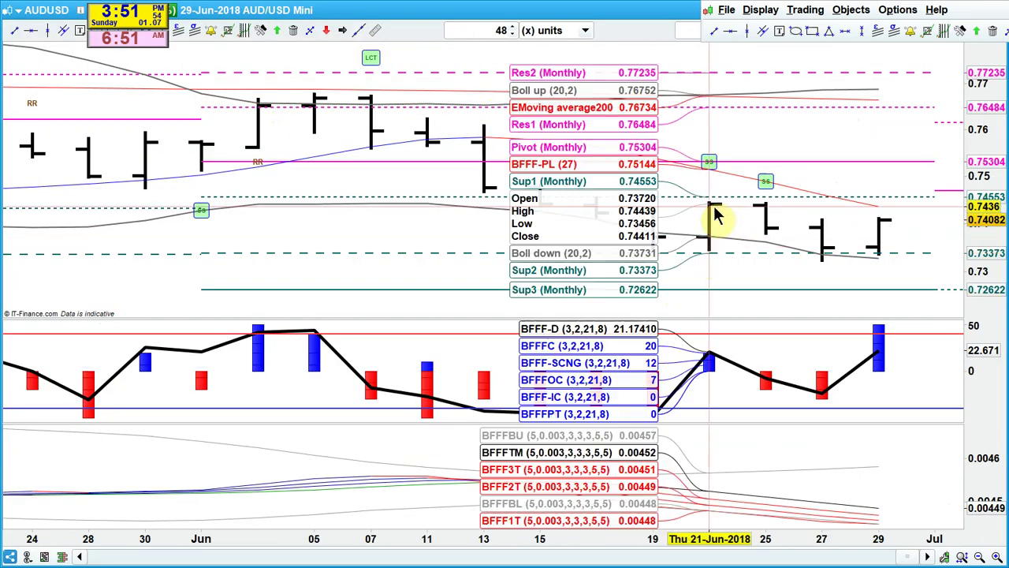
left_click(687, 11)
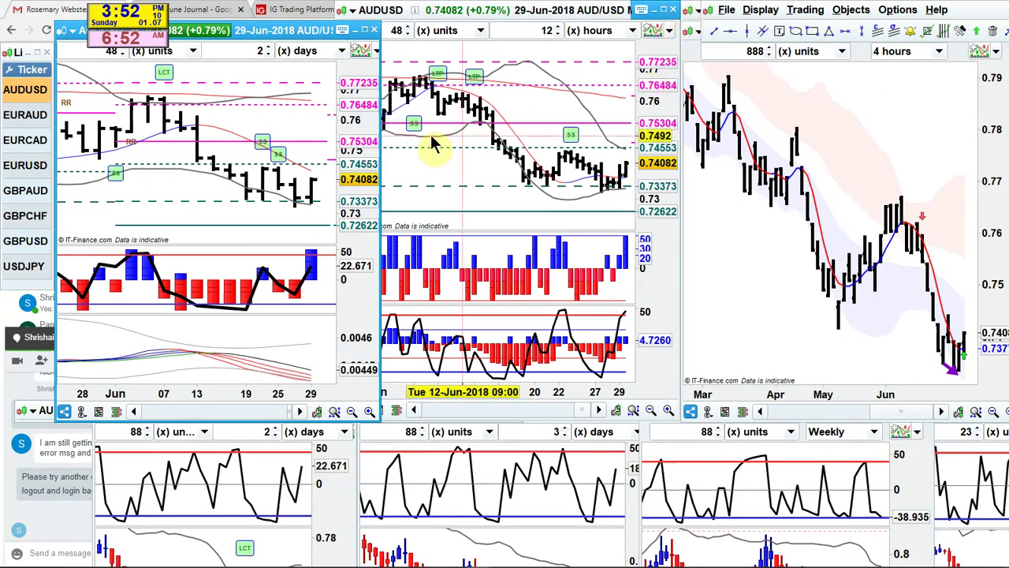
left_click(268, 196)
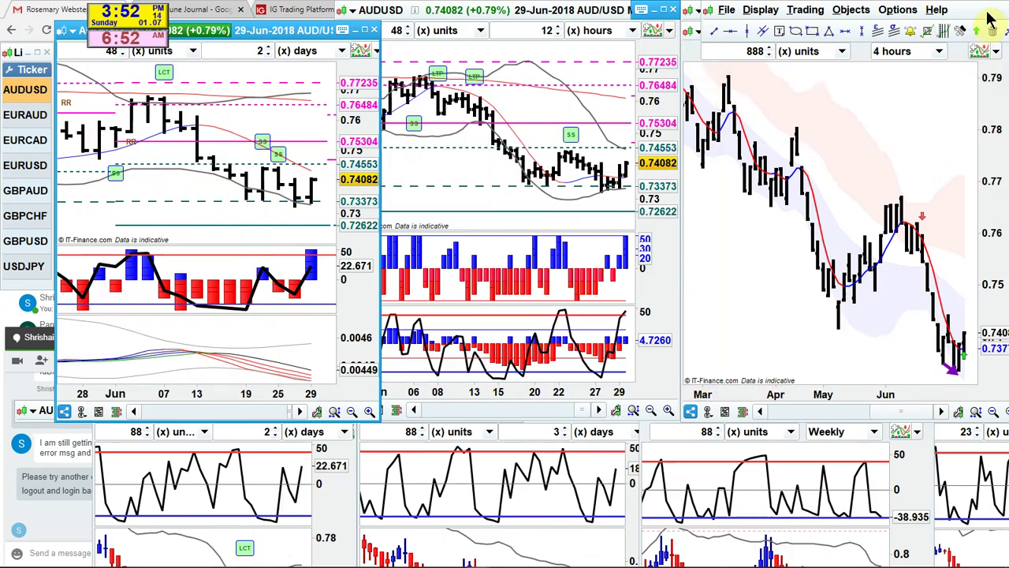
Step: Draw a yellow line on the AUDUSD 4-hour chart from above the 29 June bar down to the 22 June bar's high
left_click(690, 36)
double_click(691, 38)
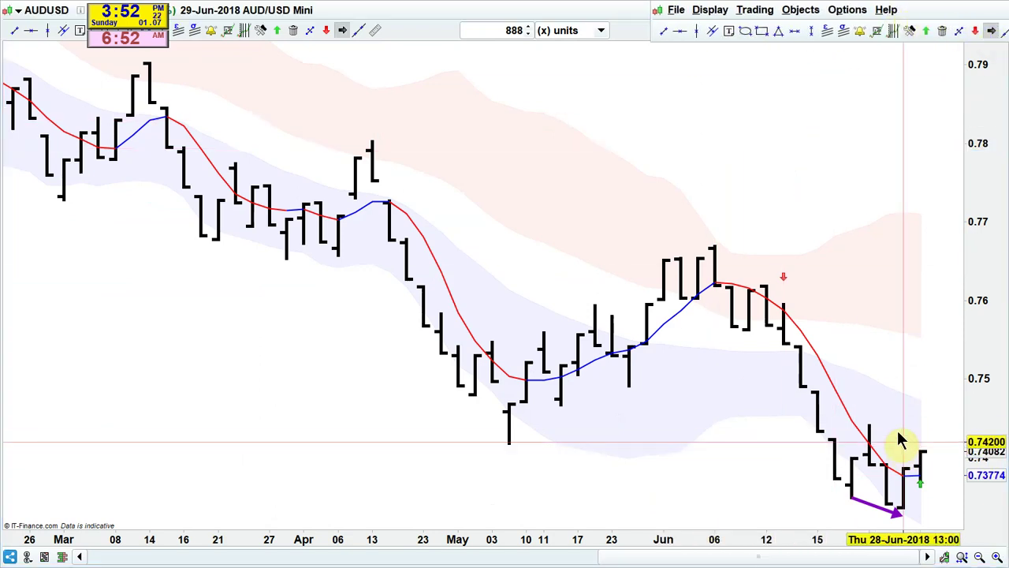
left_click_drag(920, 311, 873, 425)
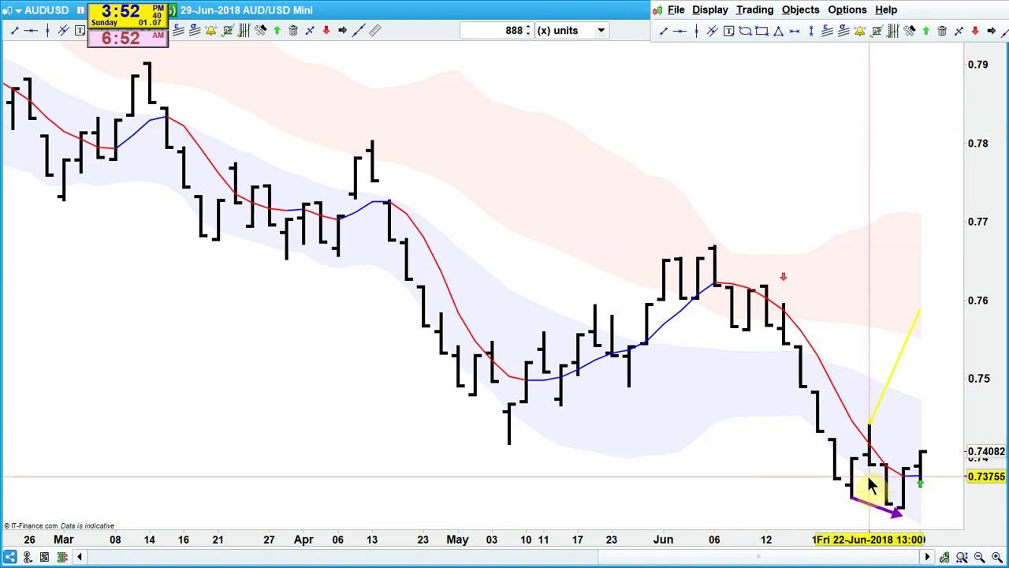
double_click(564, 17)
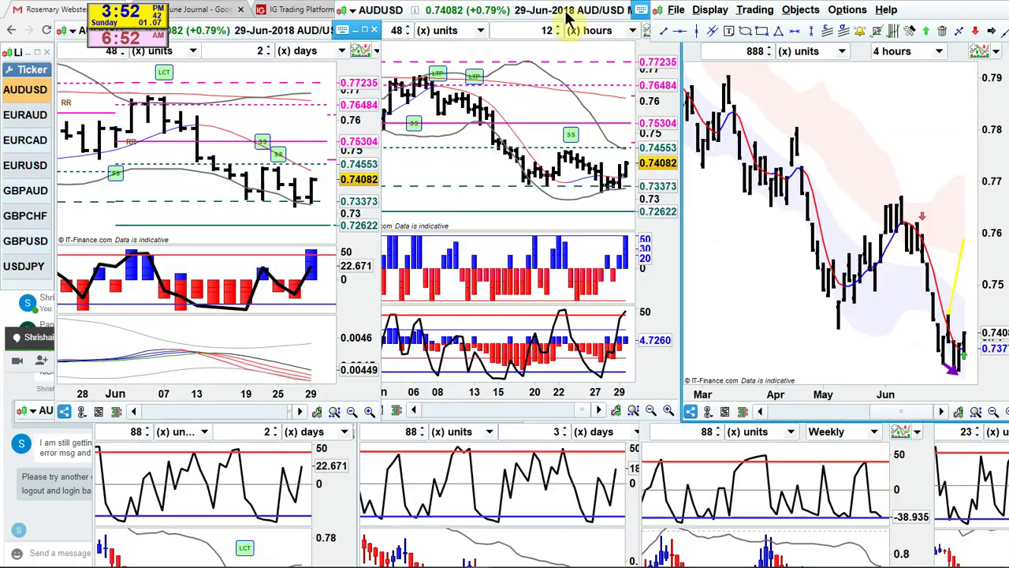
Step: Enlarge the AUDUSD 4-hour chart to full screen and move the floating drawing toolbar up clear of the plot
left_click(365, 30)
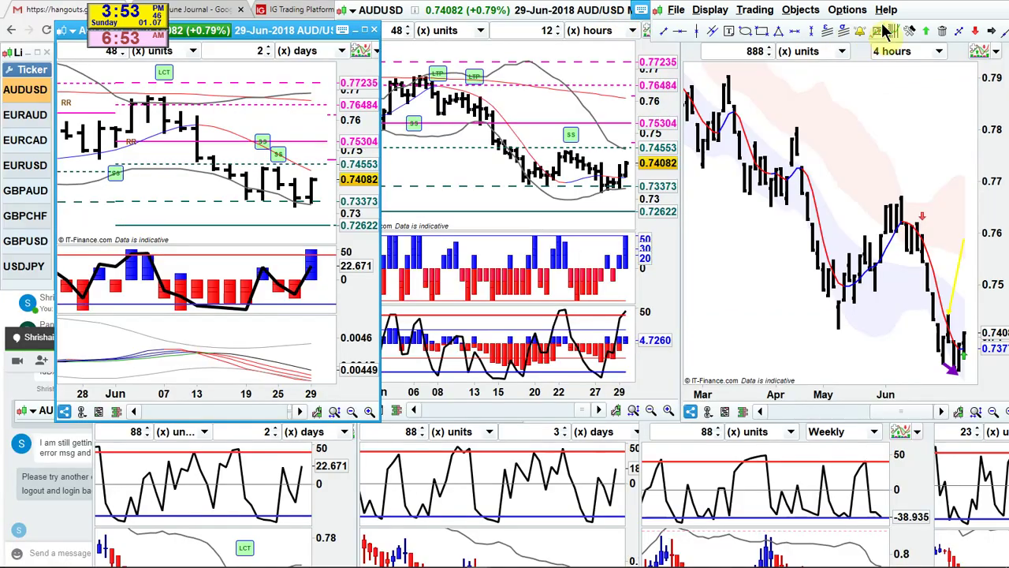
mouse_move(915, 67)
double_click(934, 32)
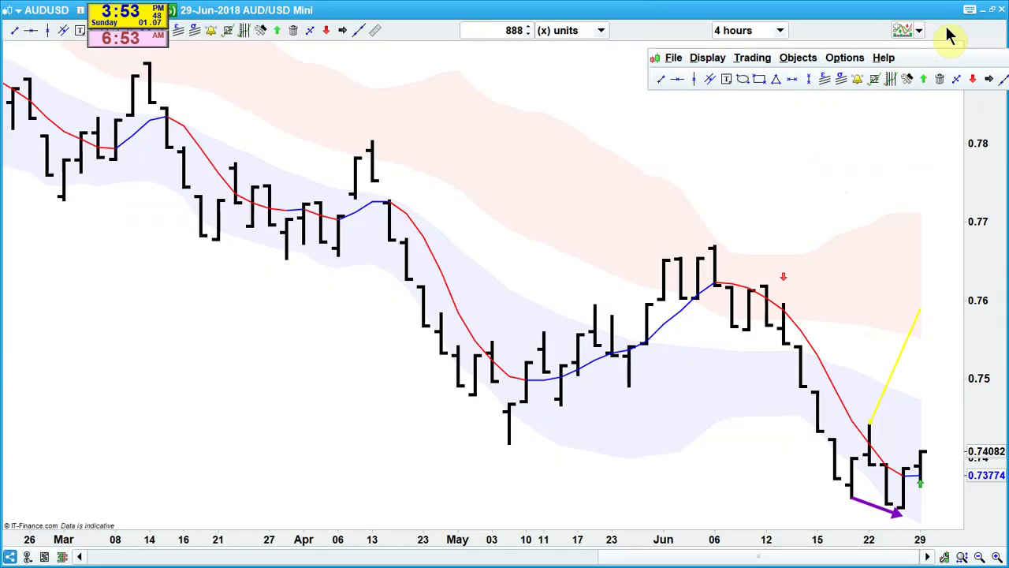
left_click_drag(927, 41, 930, 20)
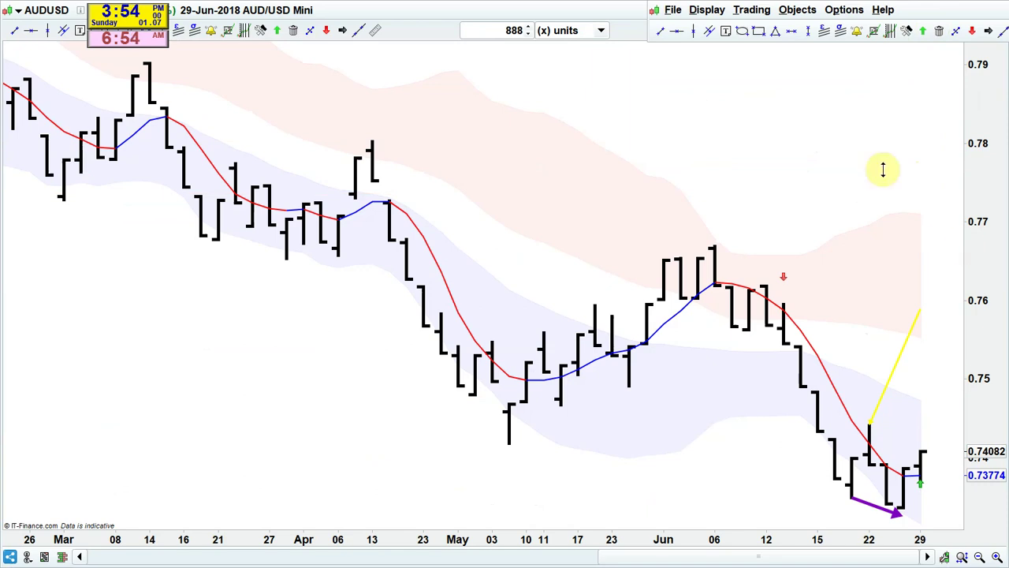
Step: Draw an ellipse around the 22-Jun-2018 range bar on the AUDUSD 4-hour chart and inspect that bar's prices
scroll(808, 247, "up", 8)
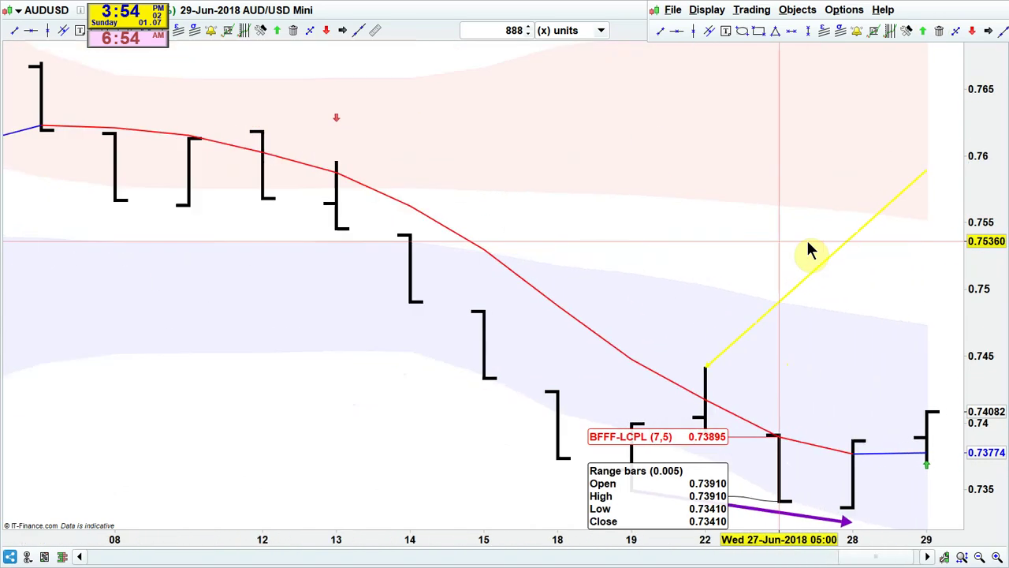
scroll(812, 251, "down", 3)
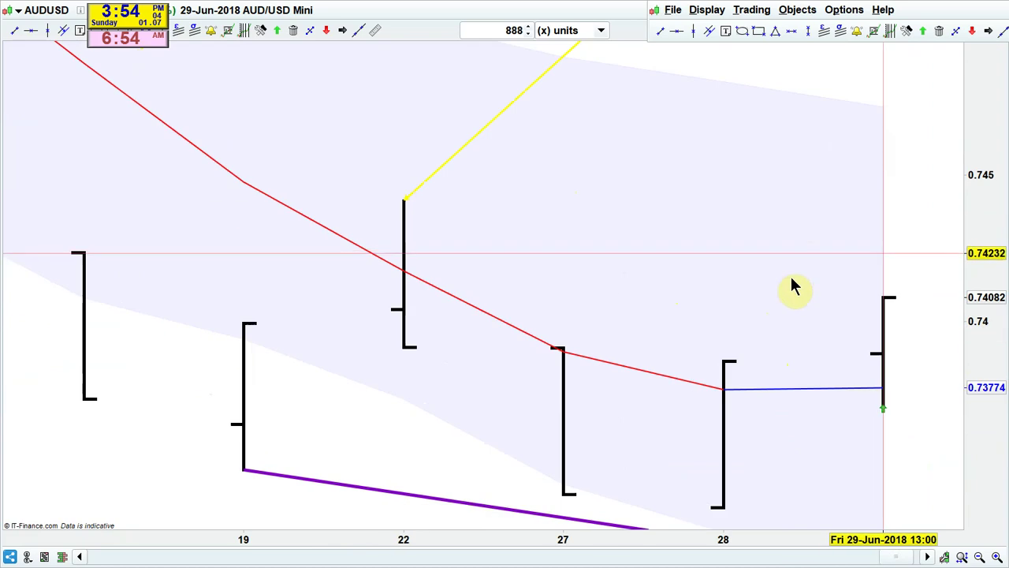
left_click(741, 33)
left_click_drag(316, 169, 511, 390)
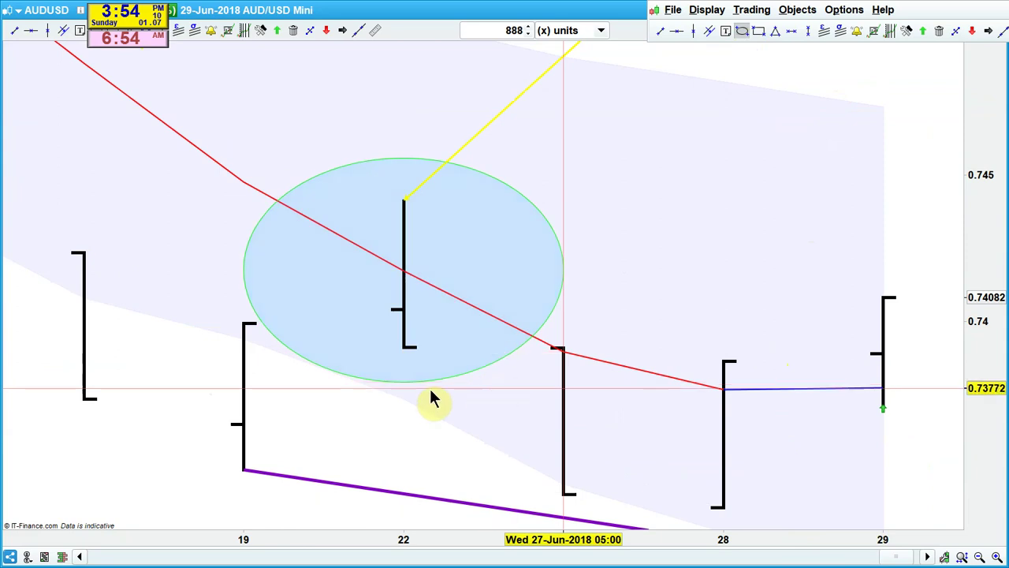
mouse_move(411, 360)
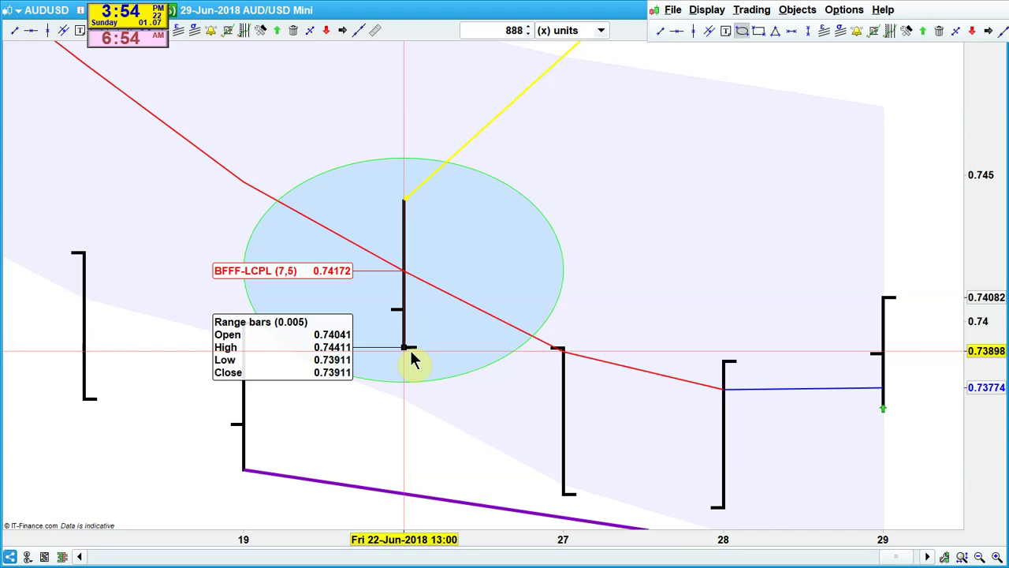
Step: Delete the ellipse around the 22-Jun-2018 bar and the yellow line ending at its high on the AUDUSD 4-hour chart
left_click_drag(547, 537, 873, 554)
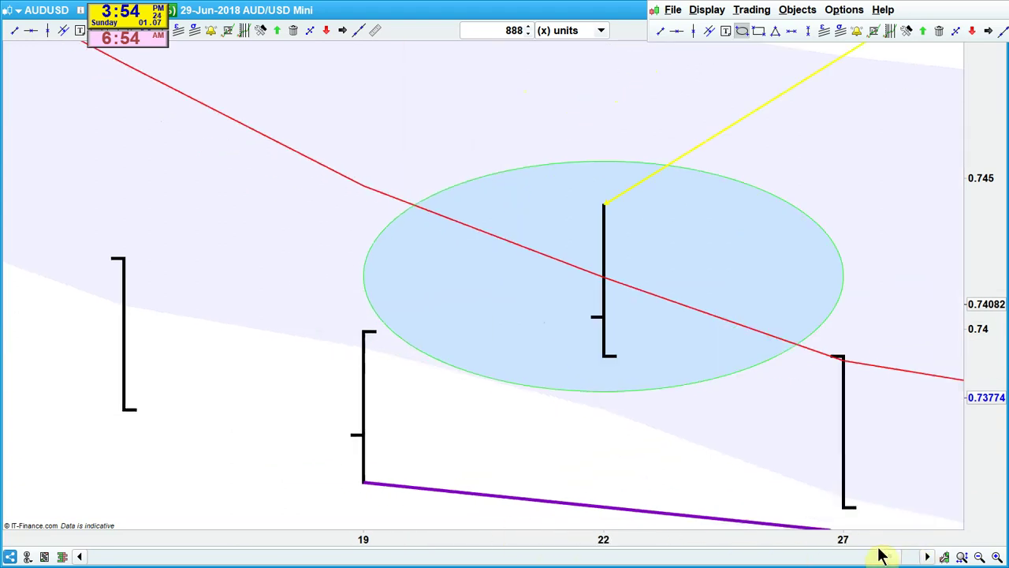
left_click(979, 556)
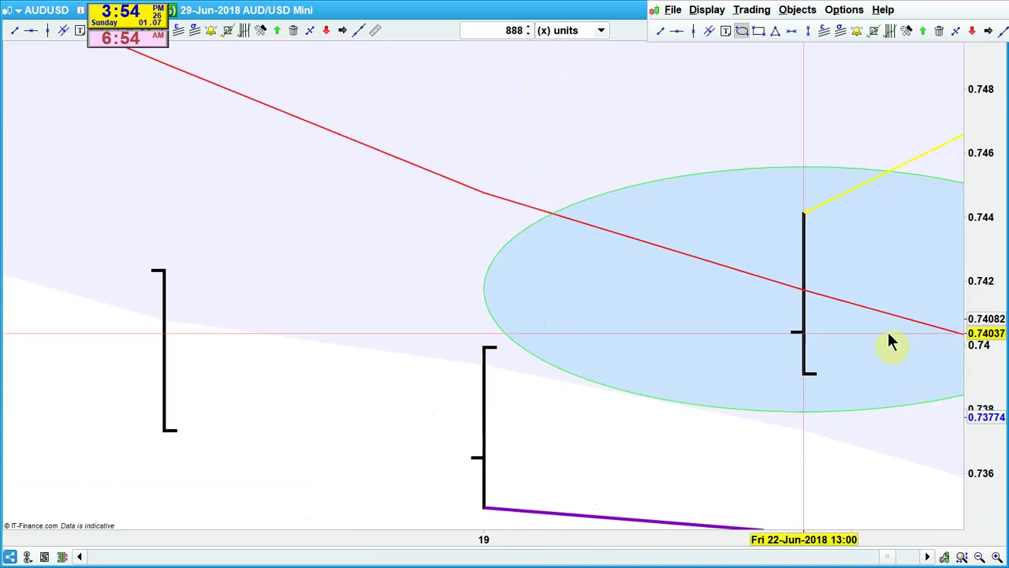
mouse_move(806, 222)
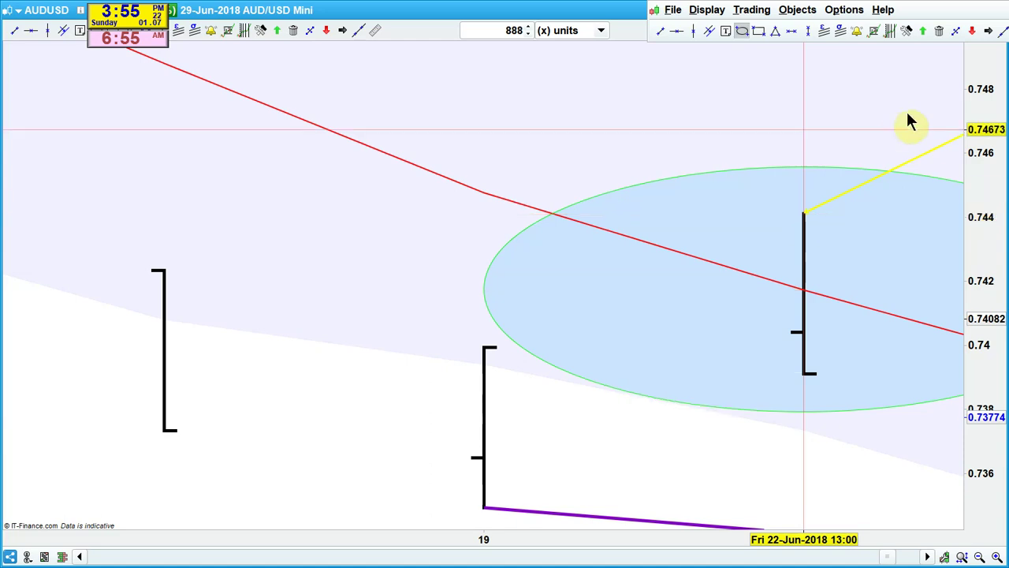
left_click(939, 30)
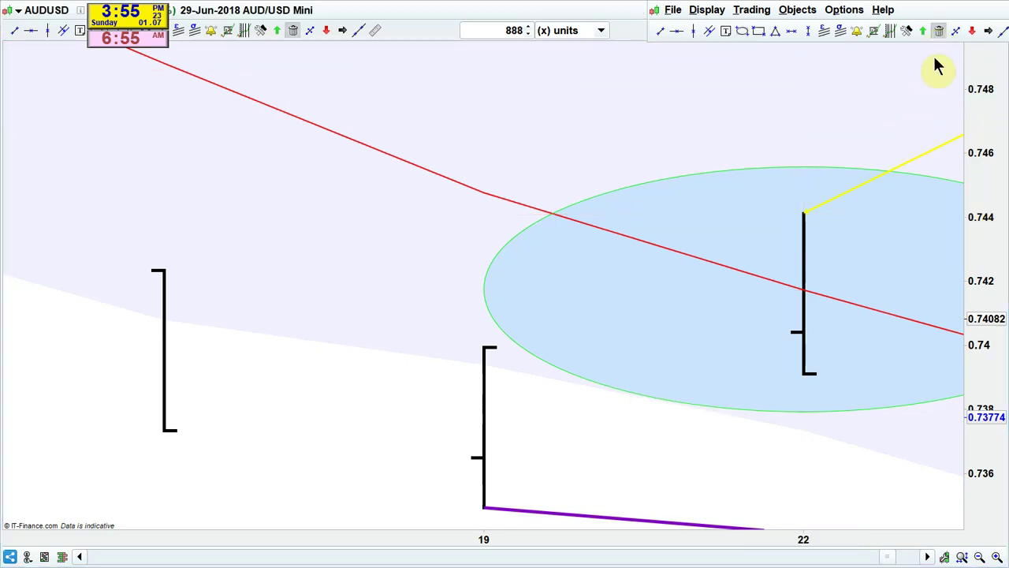
left_click(941, 163)
left_click(942, 178)
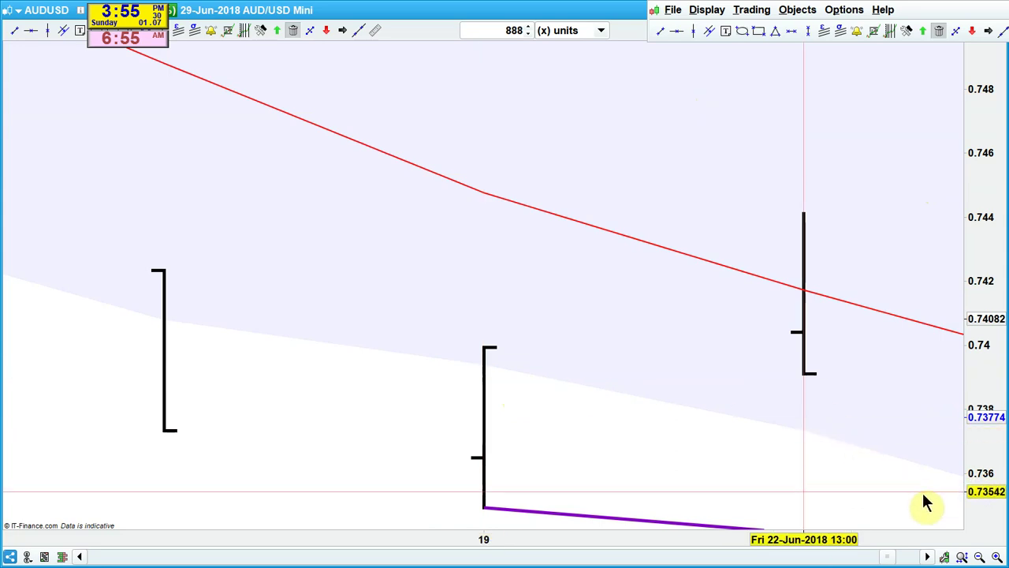
Step: Examine the AUDUSD 4-hour price action against the moving average and bands from April through the 19, 22 and 29 June bars
left_click(961, 556)
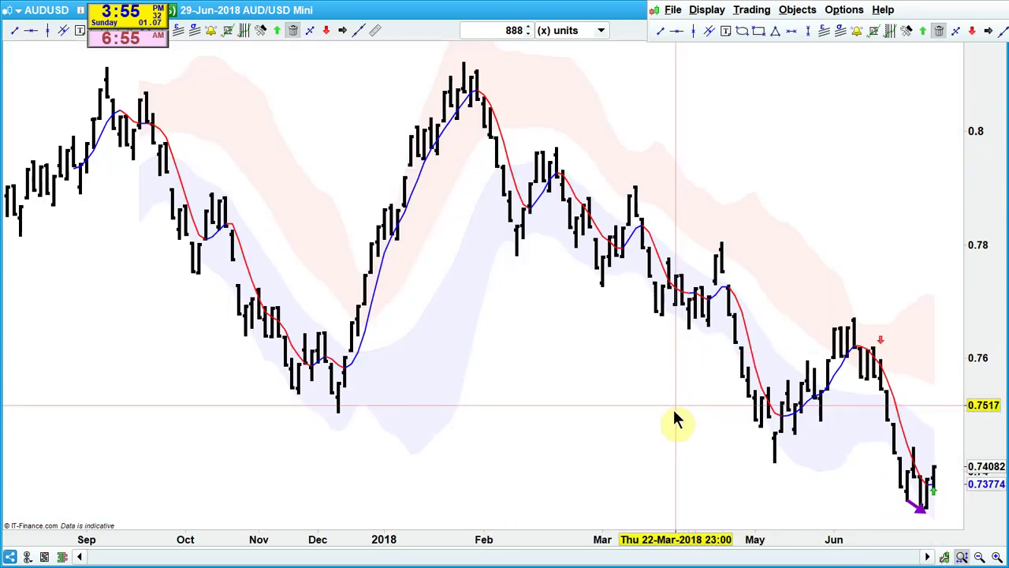
scroll(650, 448, "up", 5)
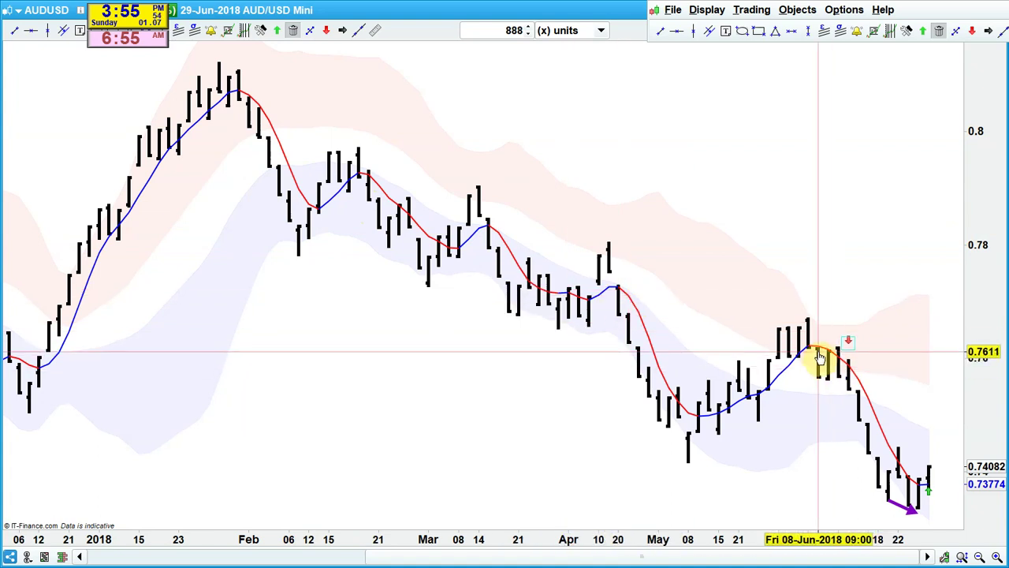
mouse_move(820, 356)
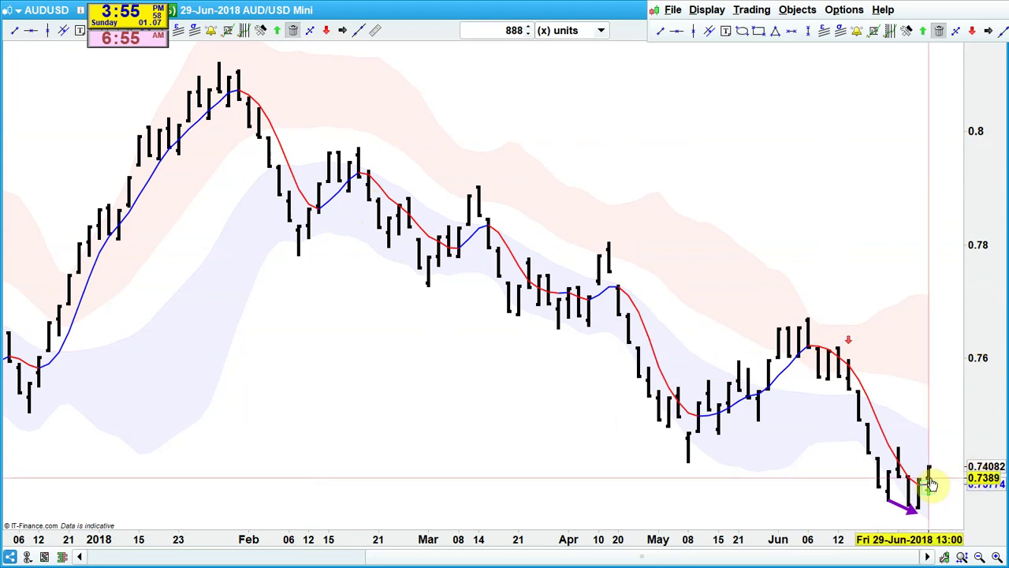
scroll(932, 485, "up", 3)
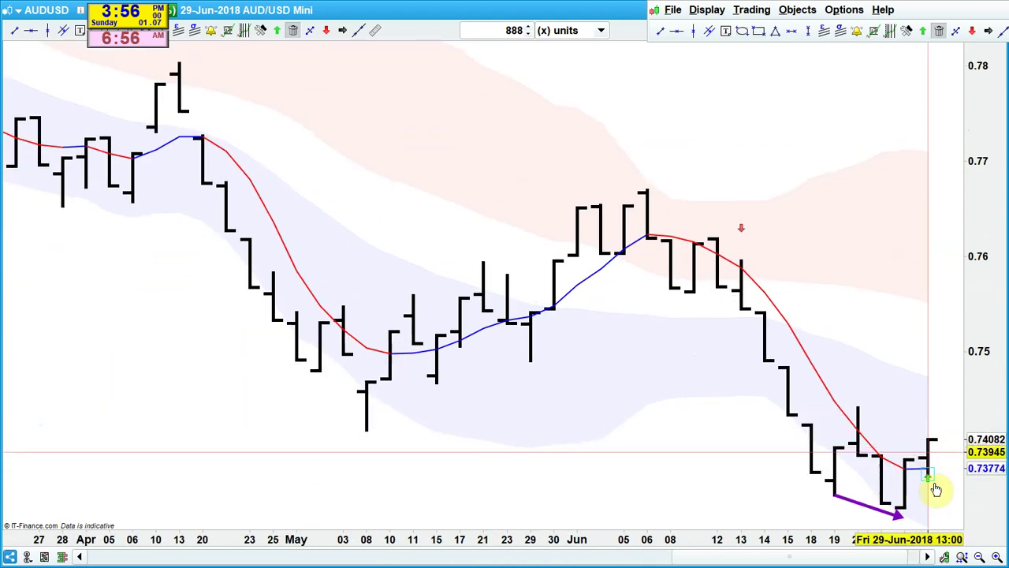
mouse_move(931, 497)
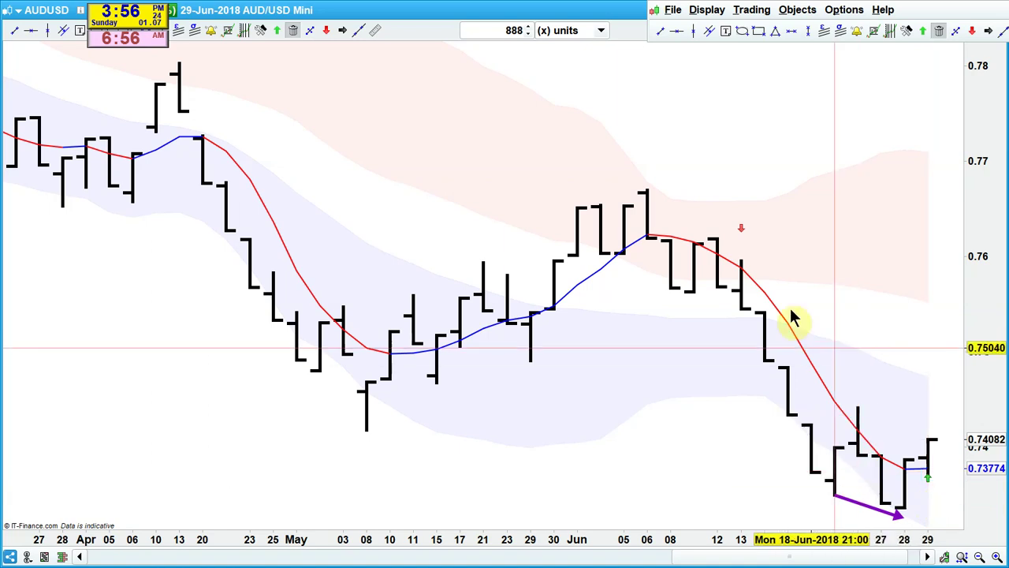
mouse_move(792, 322)
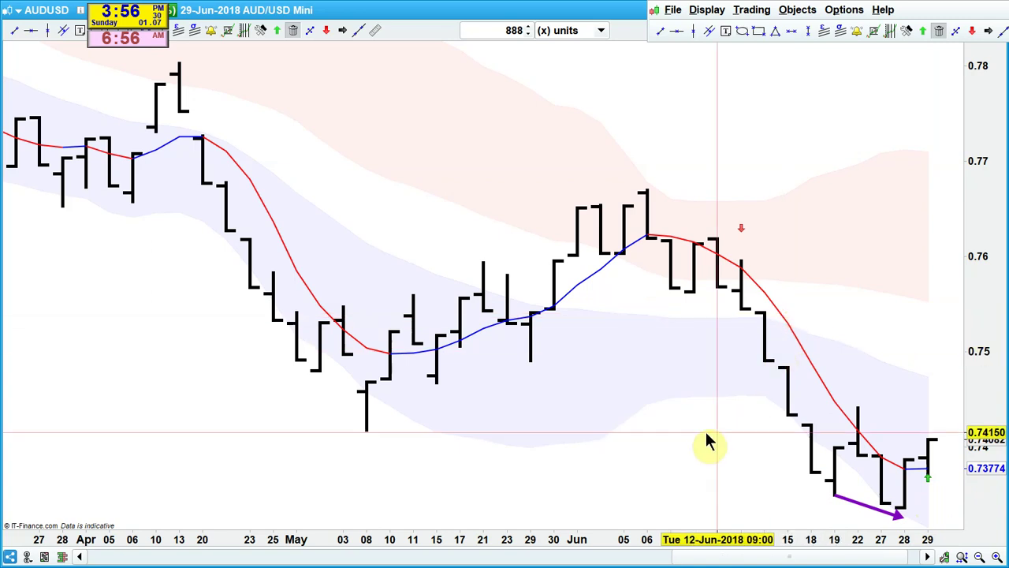
mouse_move(706, 434)
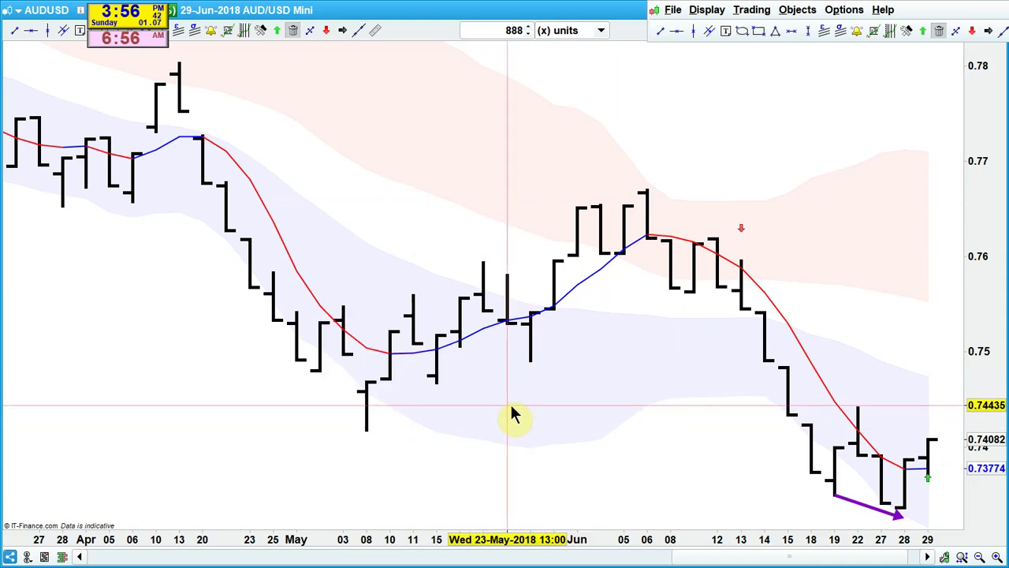
mouse_move(512, 416)
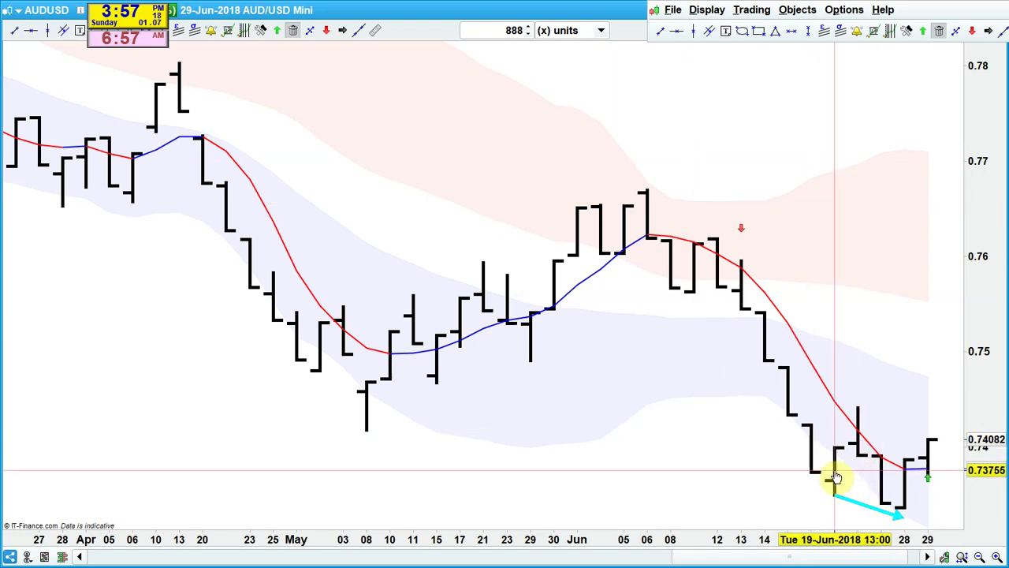
mouse_move(865, 473)
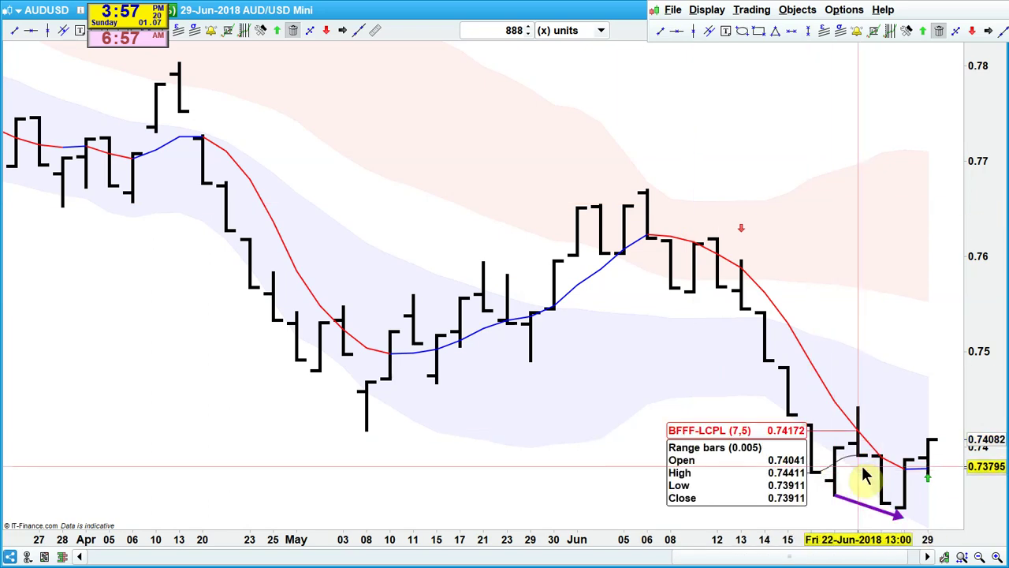
mouse_move(864, 491)
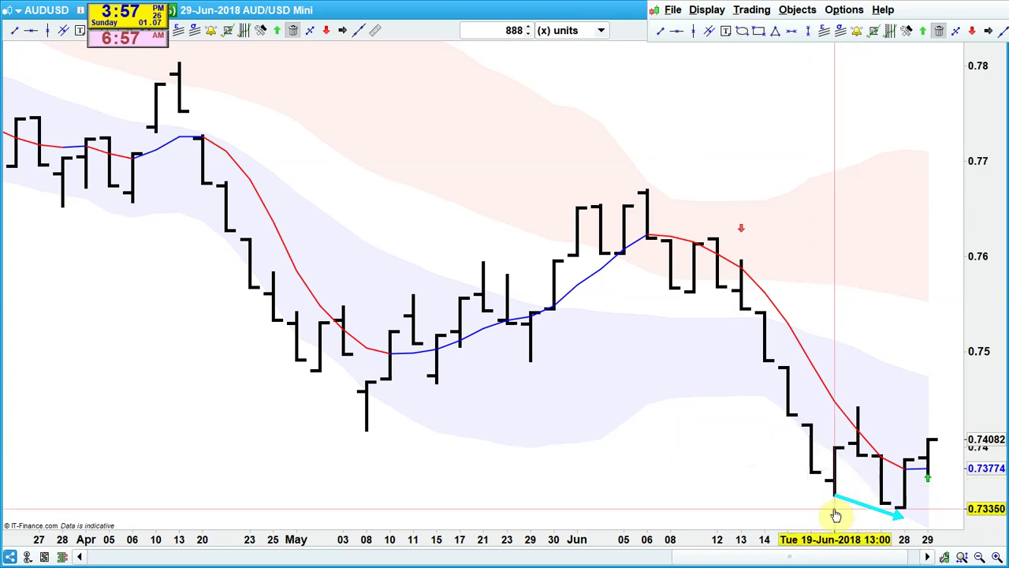
mouse_move(836, 515)
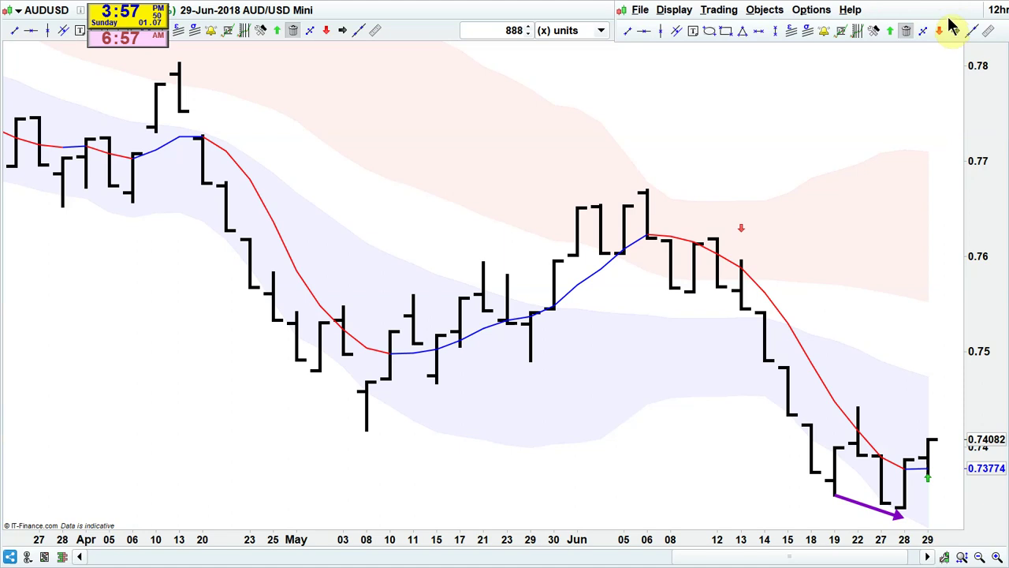
Step: Draw two yellow arrows from a shared point below the 14 June bar to the lows of the 18 and 19 June bars
left_click(953, 30)
left_click_drag(758, 510, 812, 473)
left_click_drag(762, 508, 832, 495)
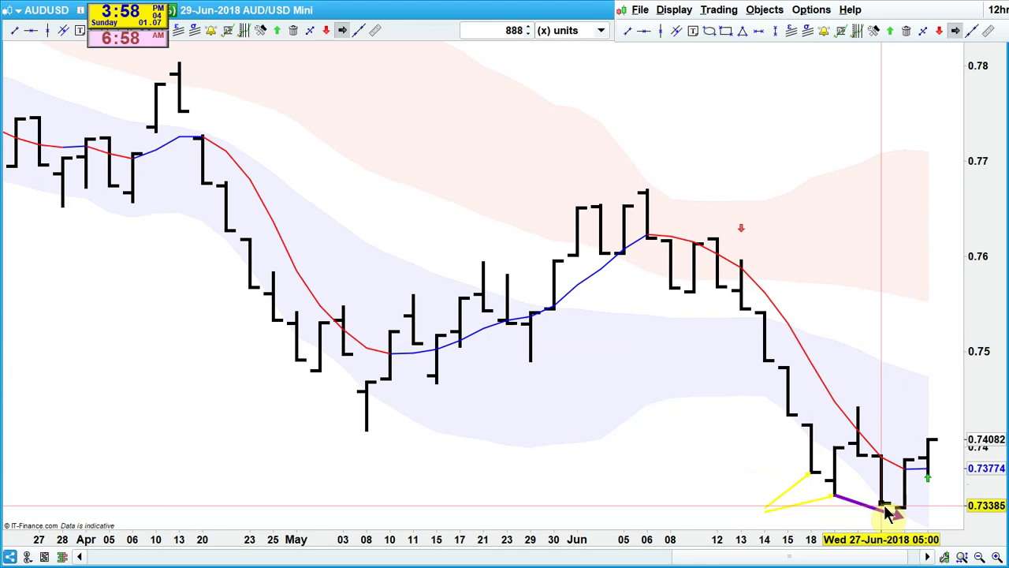
Step: Draw three yellow arrows from a shared point below the early April bars to the lows of the 23 April, 25 April and start-of-May bars
mouse_move(372, 451)
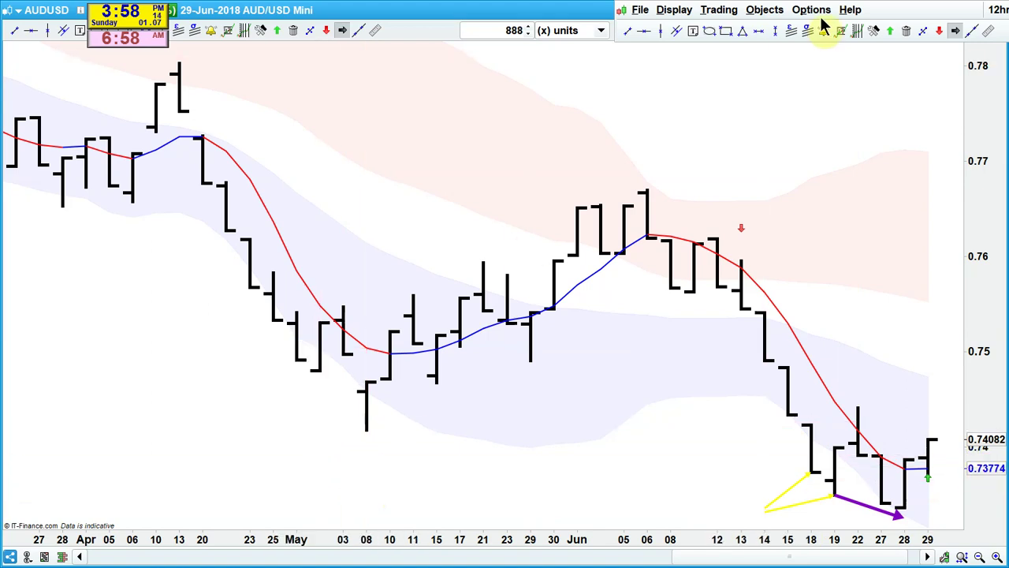
left_click(922, 41)
left_click_drag(111, 415, 245, 299)
left_click_drag(109, 418, 272, 313)
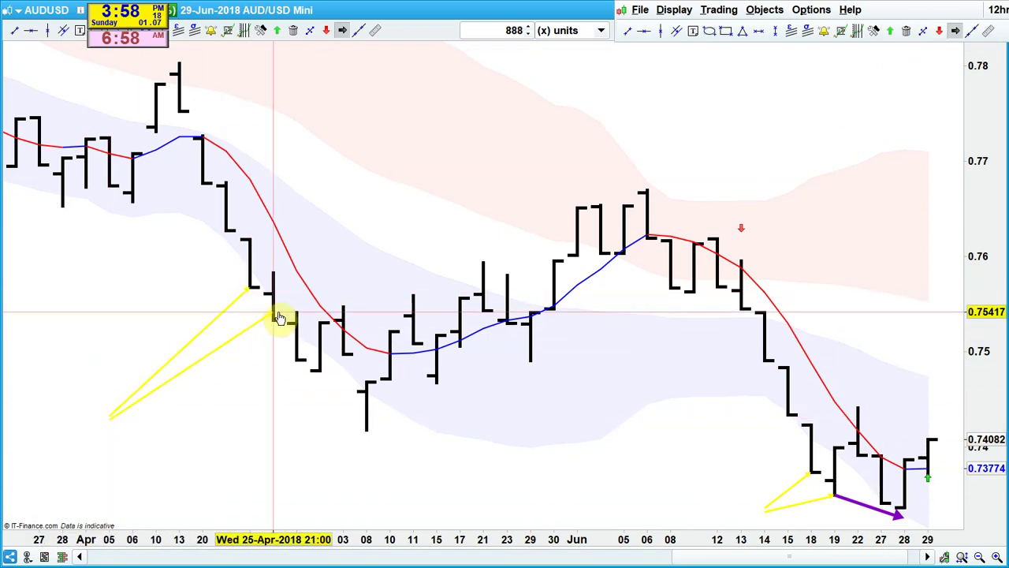
left_click_drag(110, 416, 294, 356)
mouse_move(110, 417)
left_mouse_down()
mouse_move(305, 430)
mouse_move(294, 379)
mouse_move(324, 386)
mouse_move(321, 371)
mouse_move(342, 420)
mouse_move(344, 454)
mouse_move(337, 450)
left_mouse_up()
key("Escape")
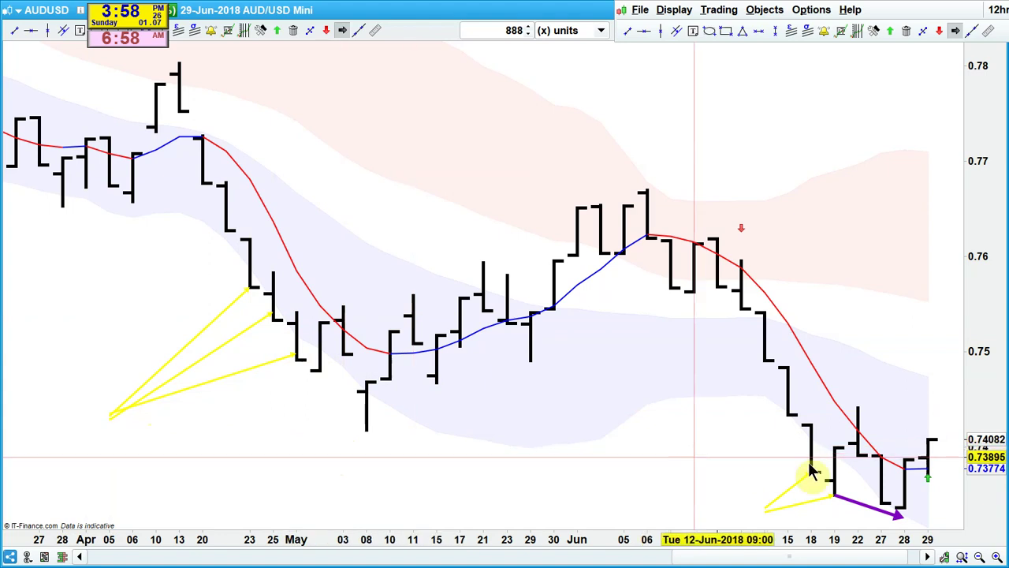
Step: Replace the yellow arrow to the 19 June low with one pointing to the 27 June bar's low
left_click(906, 31)
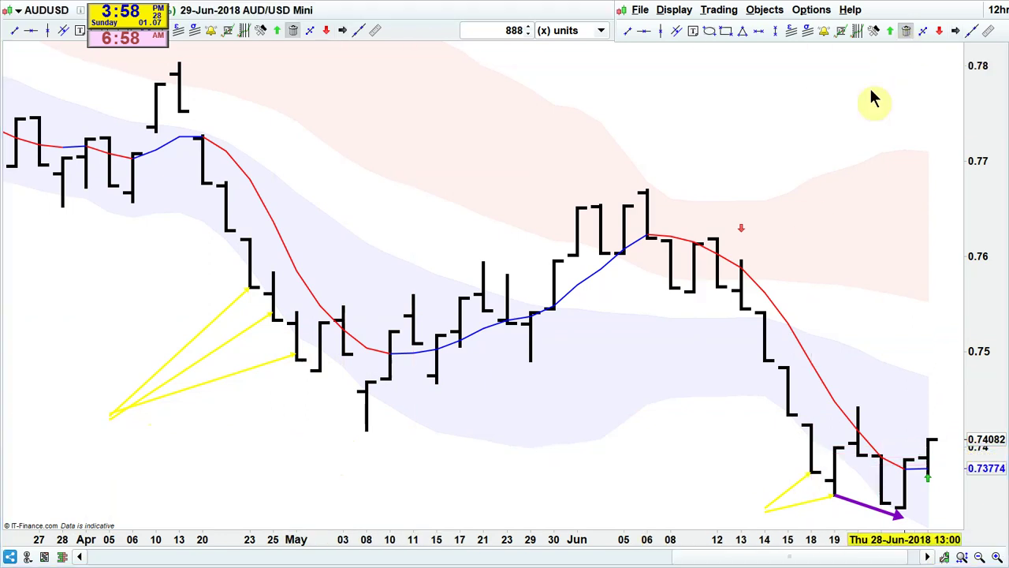
left_click(812, 501)
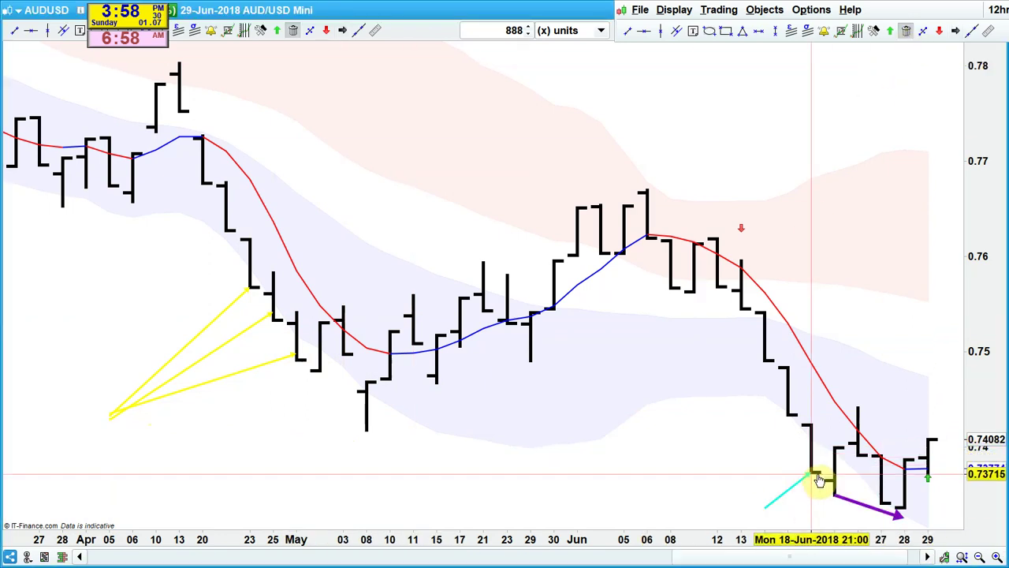
key("Escape")
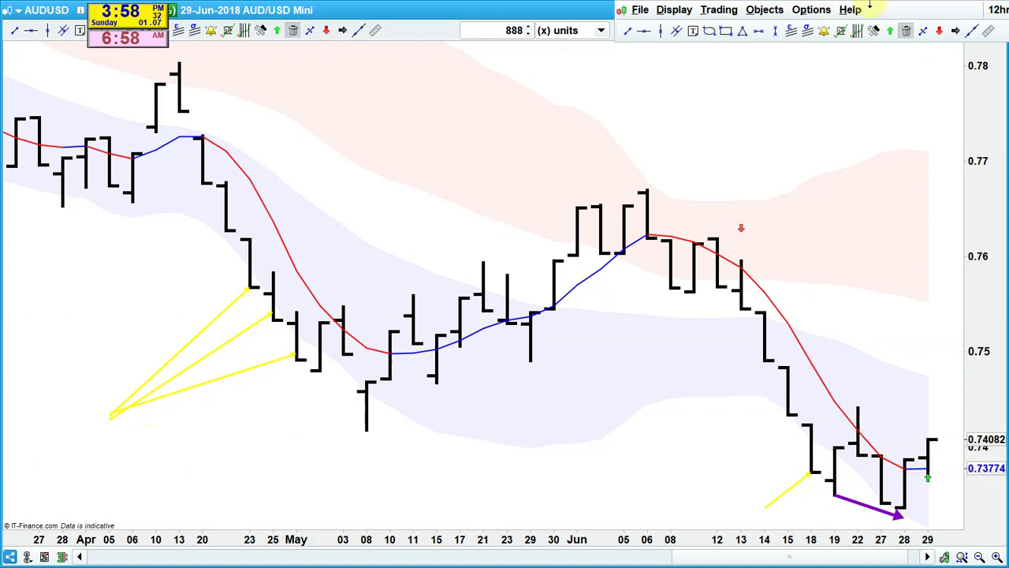
left_click(955, 30)
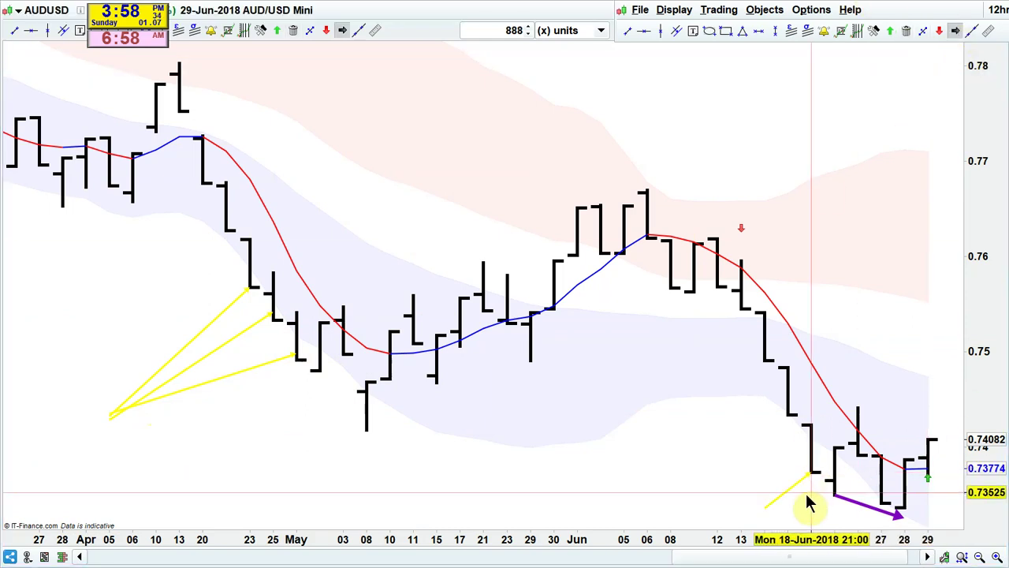
left_click_drag(770, 508, 883, 503)
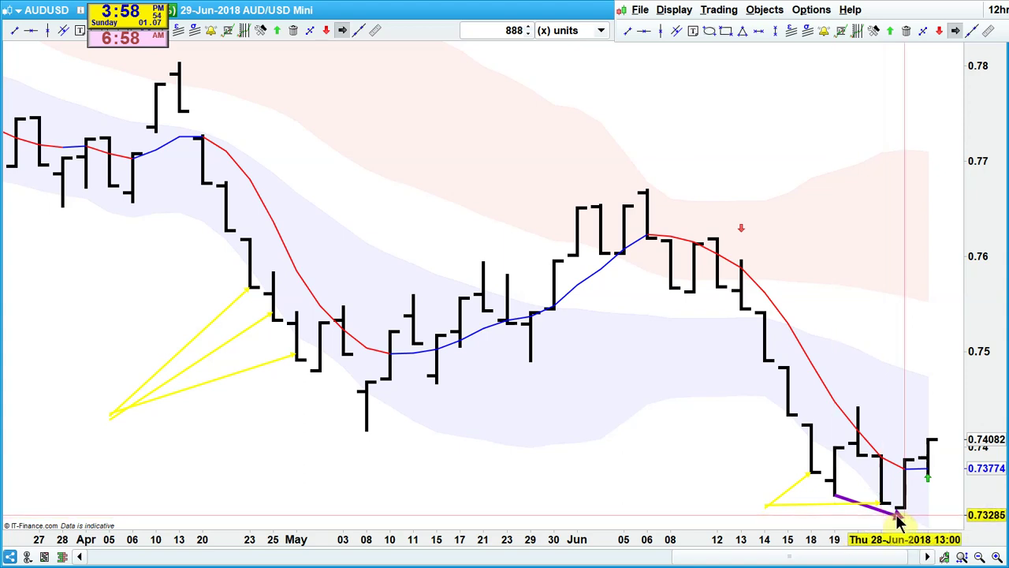
Step: Draw an ellipse around the 27 to 29 June reversal bars on the AUDUSD 4-hour chart
mouse_move(898, 521)
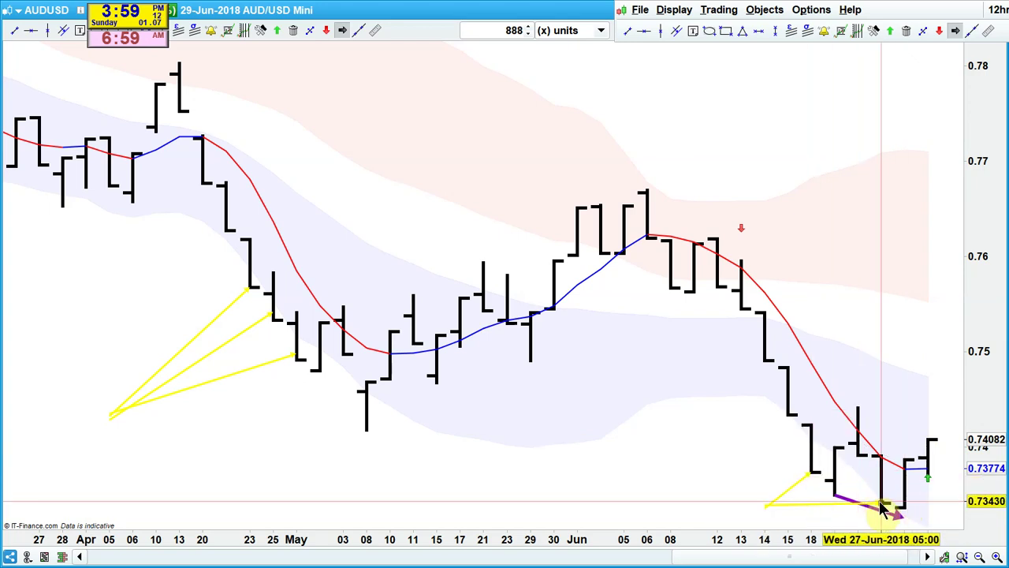
mouse_move(365, 443)
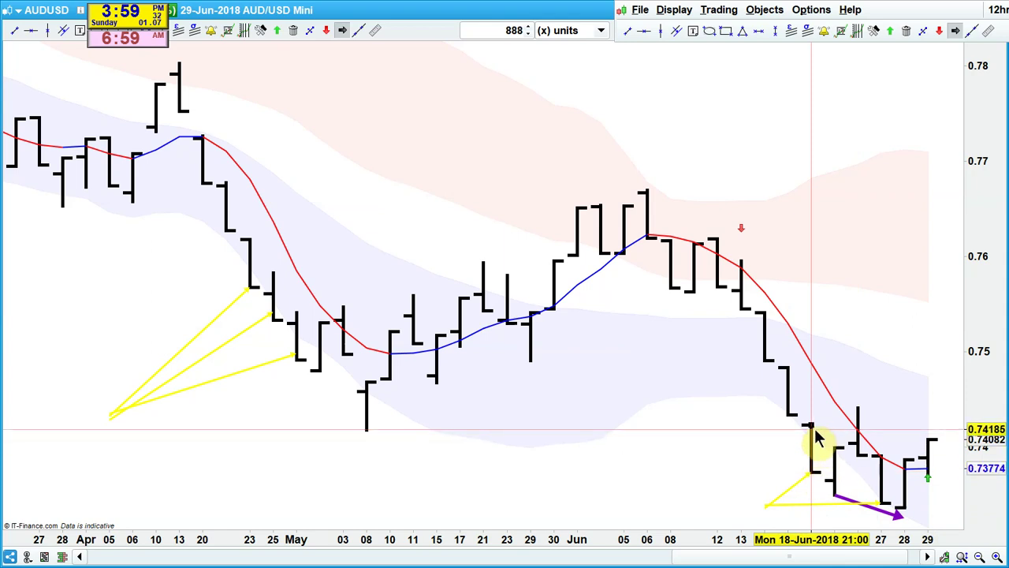
mouse_move(818, 469)
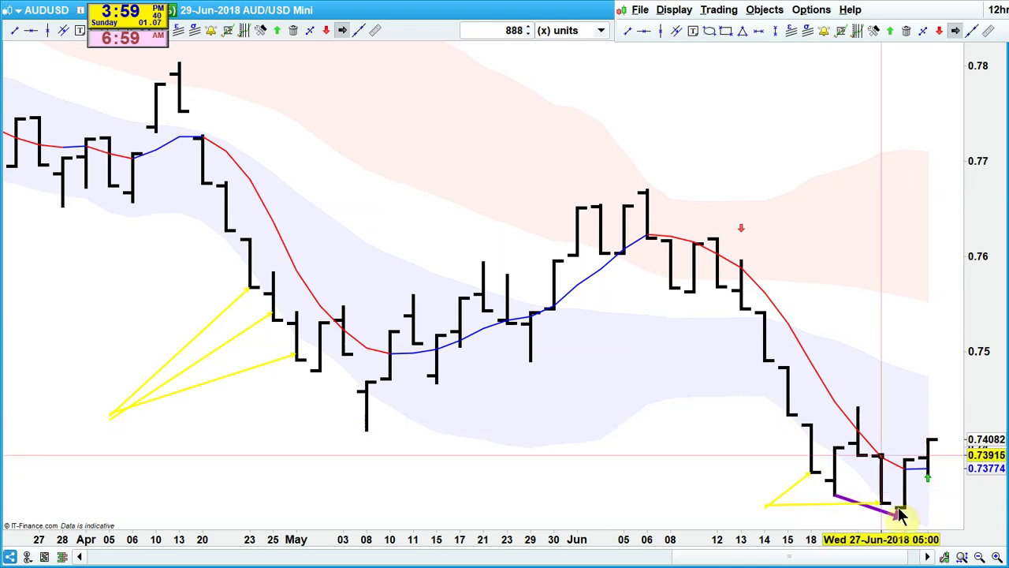
left_click(710, 30)
mouse_move(858, 400)
left_mouse_down()
mouse_move(927, 518)
mouse_move(946, 514)
left_mouse_up()
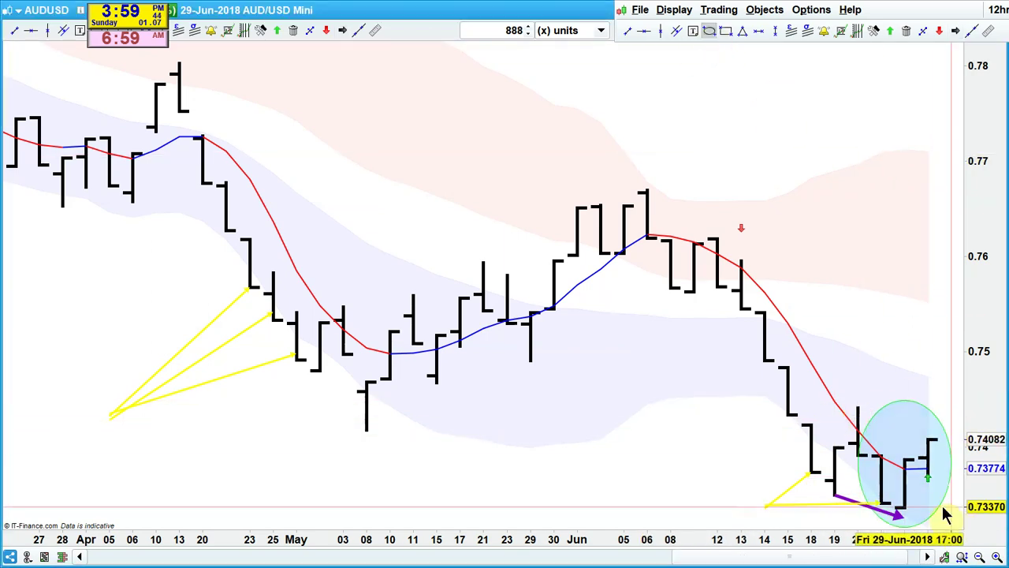
mouse_move(932, 450)
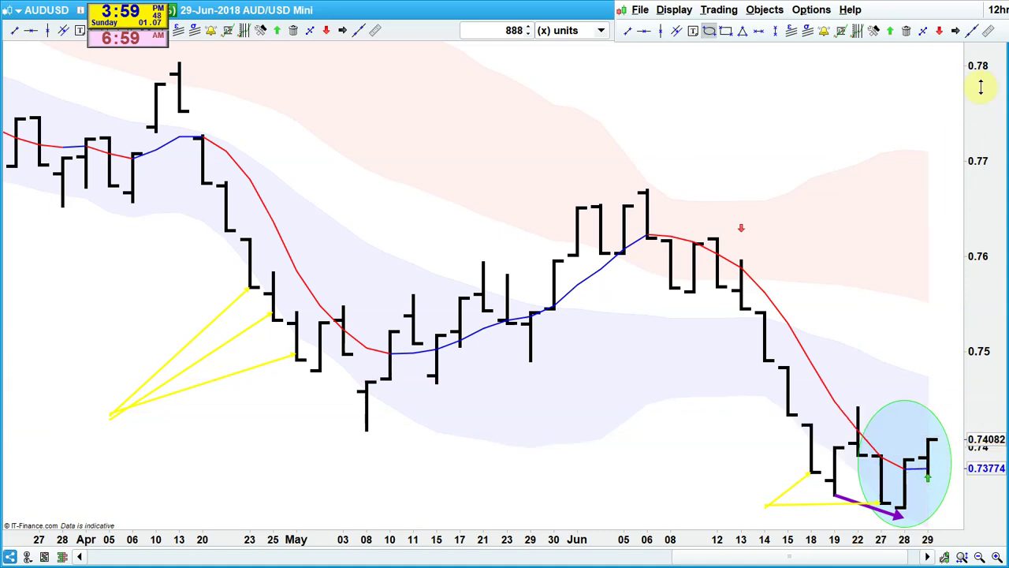
Step: Delete the yellow arrows at the April and June lows and the ellipse around the 27 to 29 June bars
left_click(906, 31)
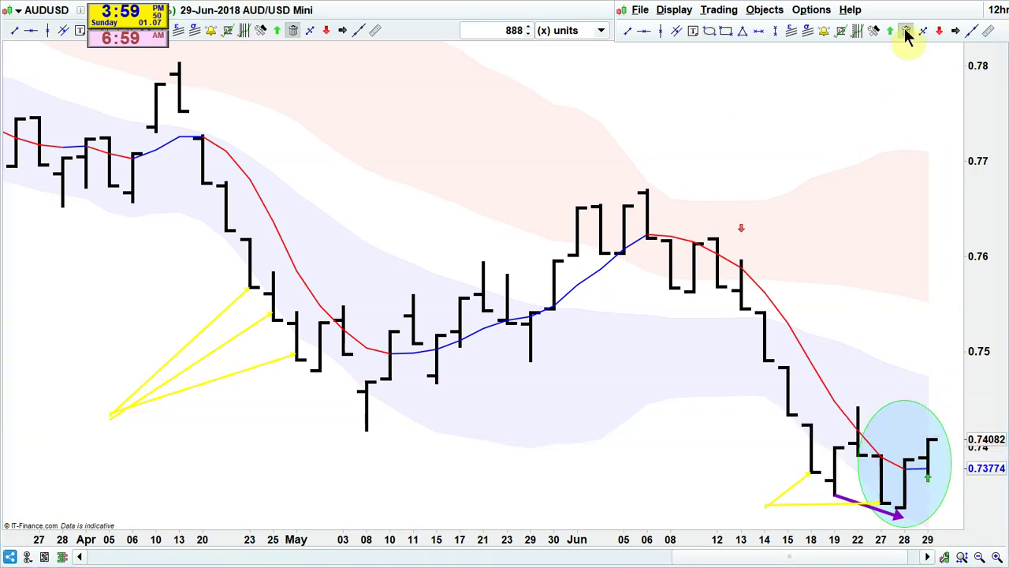
left_click(253, 293)
left_click(255, 296)
left_click(285, 361)
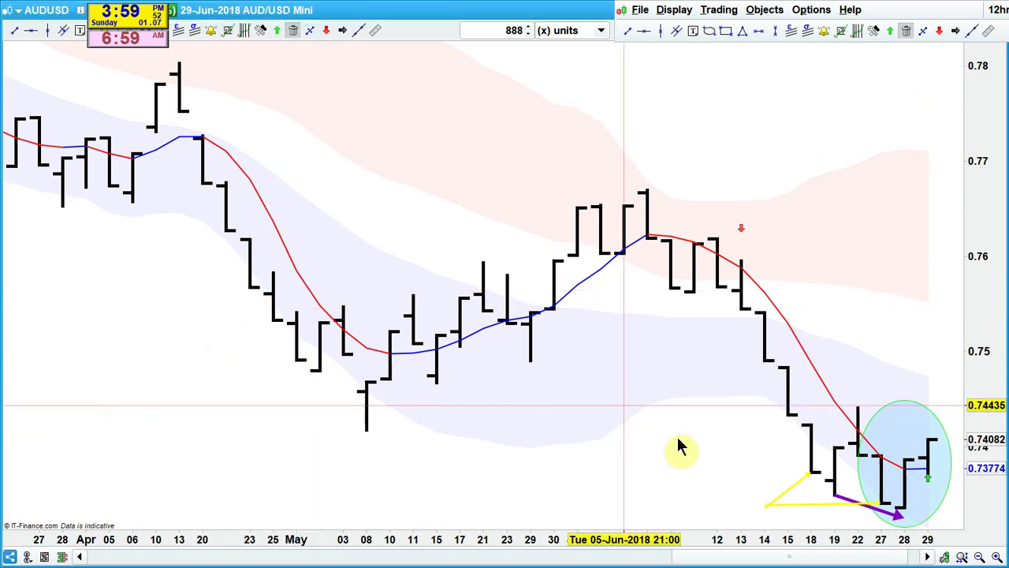
left_click(797, 484)
left_click(802, 505)
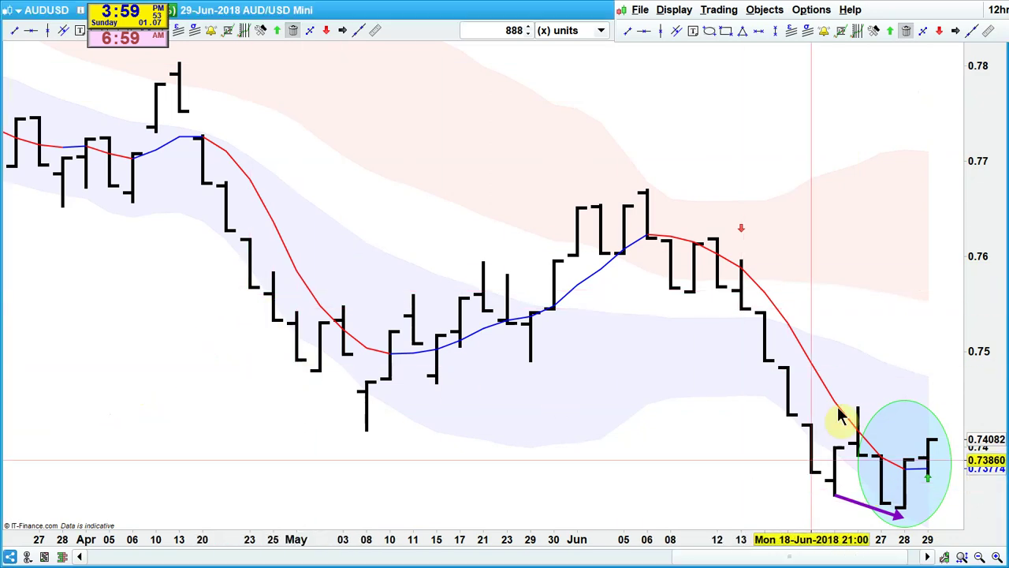
left_click(905, 411)
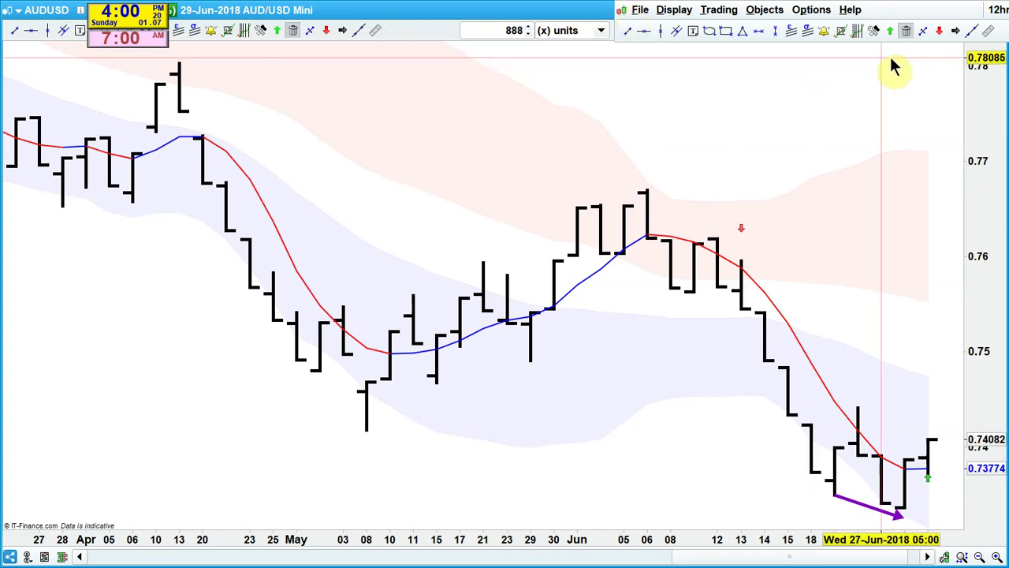
Step: Draw a yellow arrow down to the high of the 22 June bar on the AUDUSD 4-hour chart and restore the multi-chart layout
left_click(954, 32)
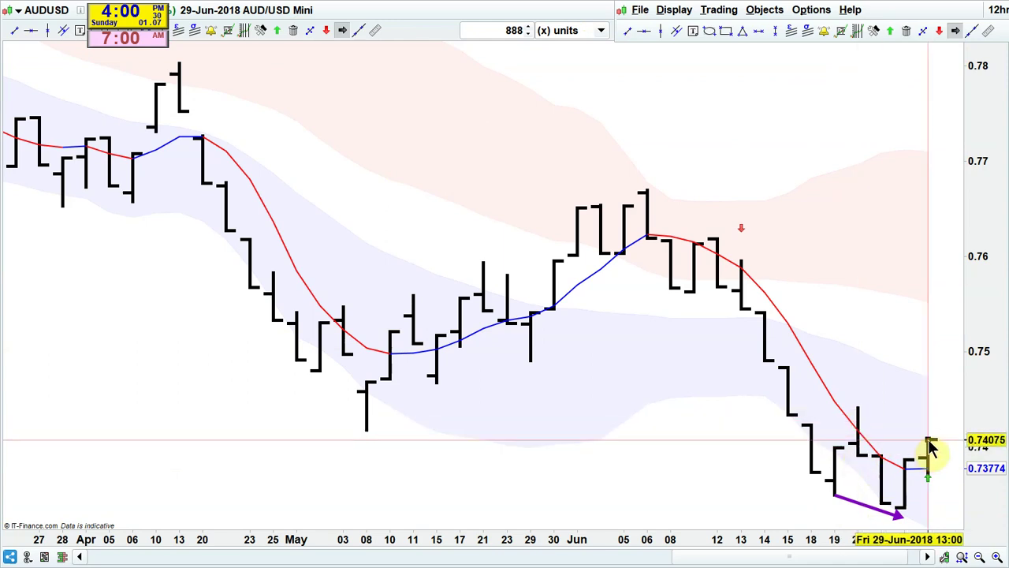
left_click_drag(904, 309, 861, 407)
mouse_move(862, 407)
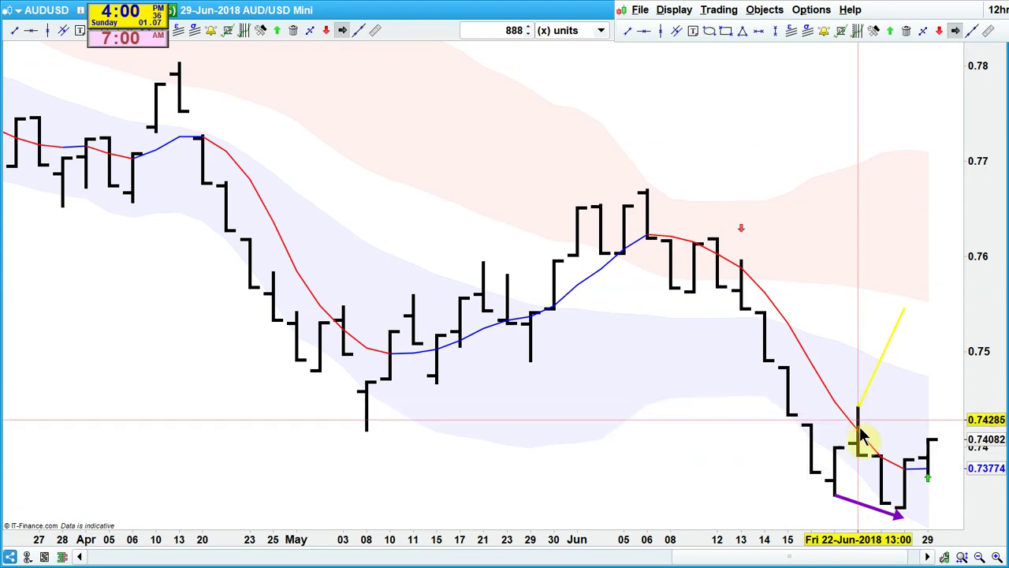
mouse_move(858, 456)
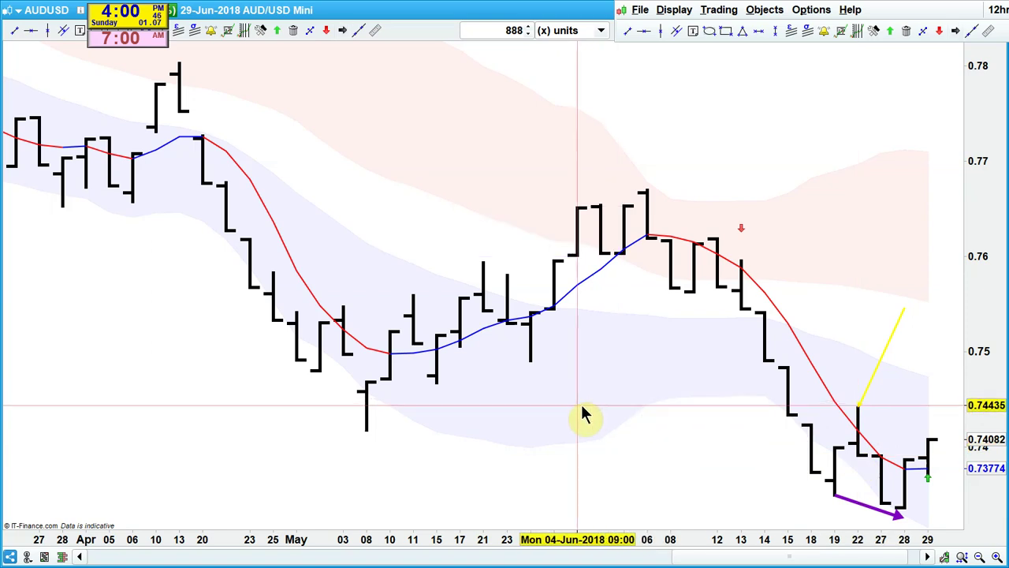
scroll(584, 415, "down", 3)
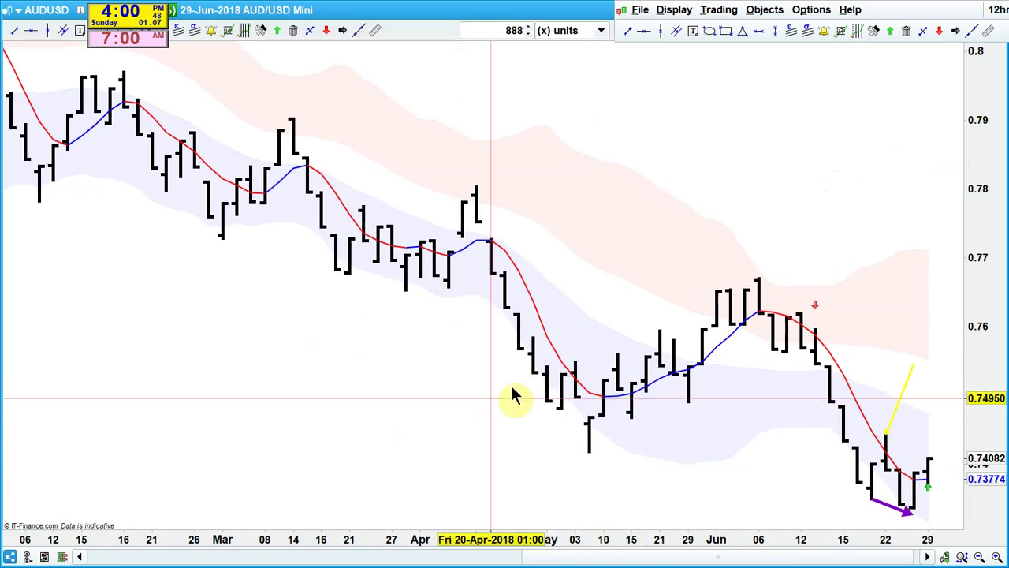
left_click(502, 18)
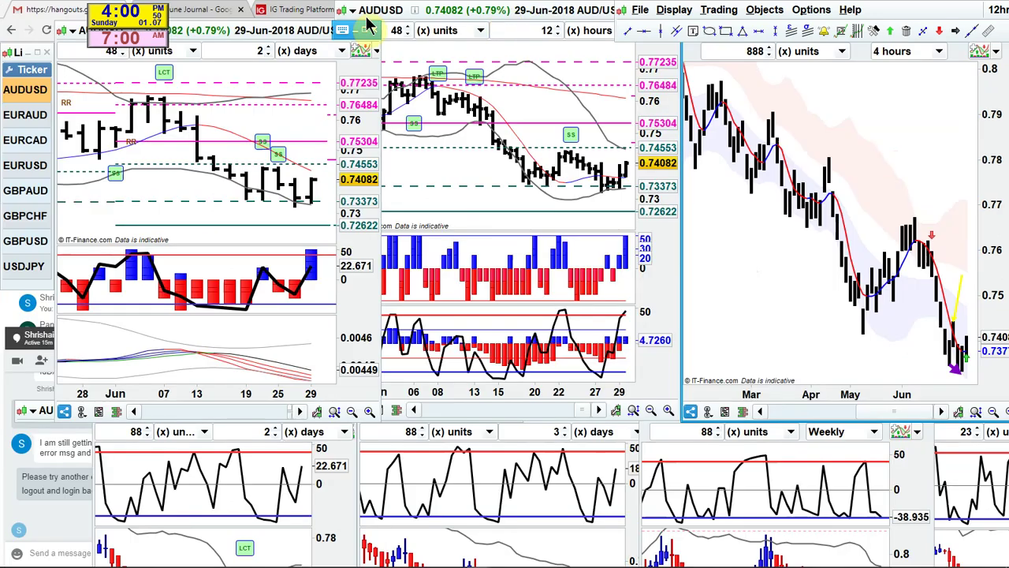
left_click(73, 13)
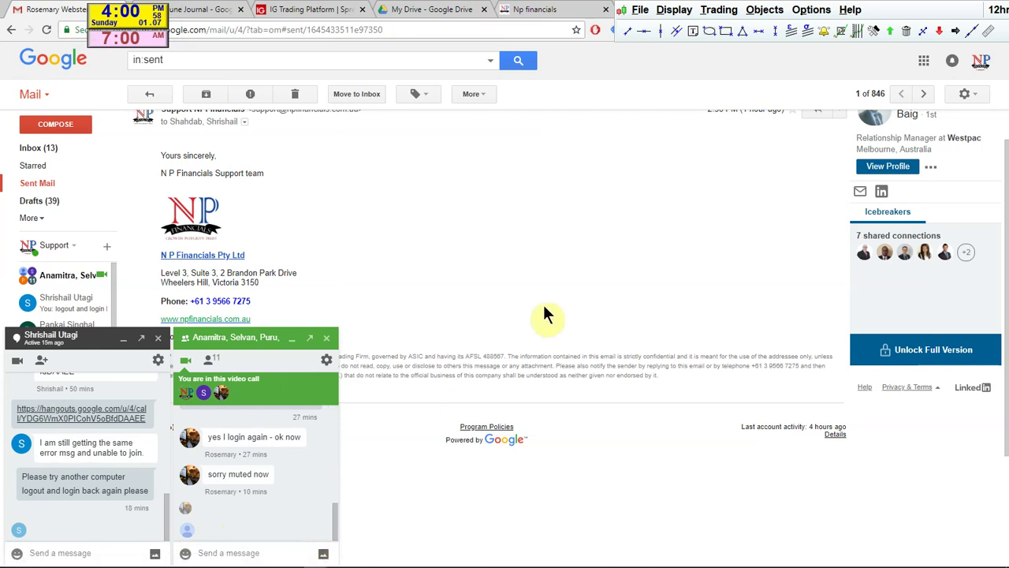
left_click(896, 14)
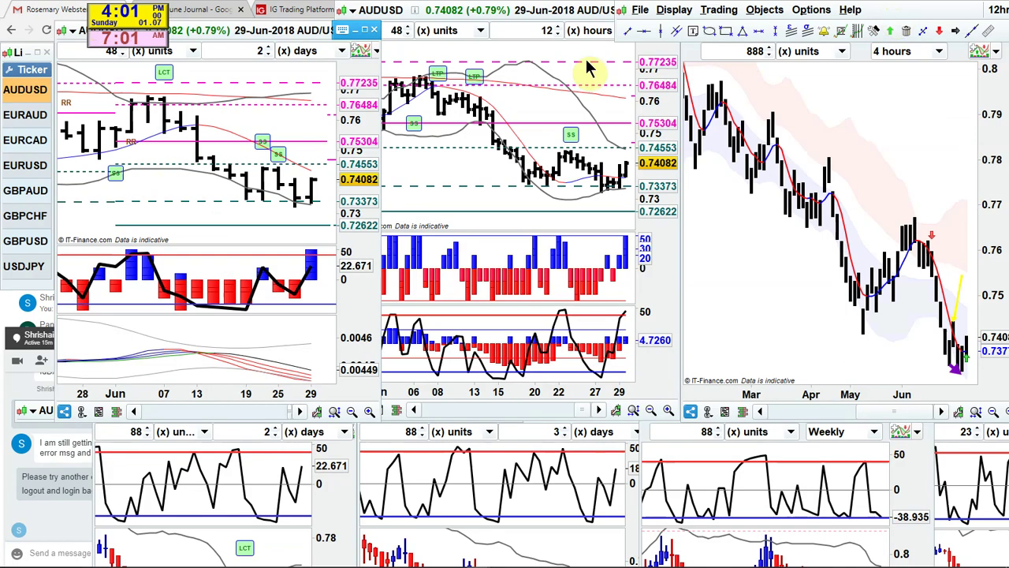
left_click(13, 117)
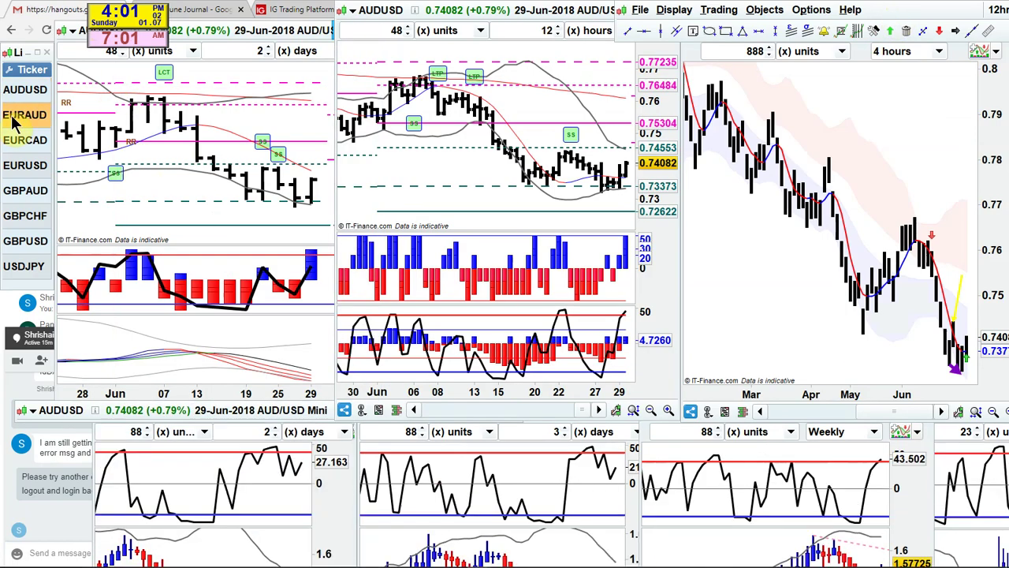
left_click(30, 90)
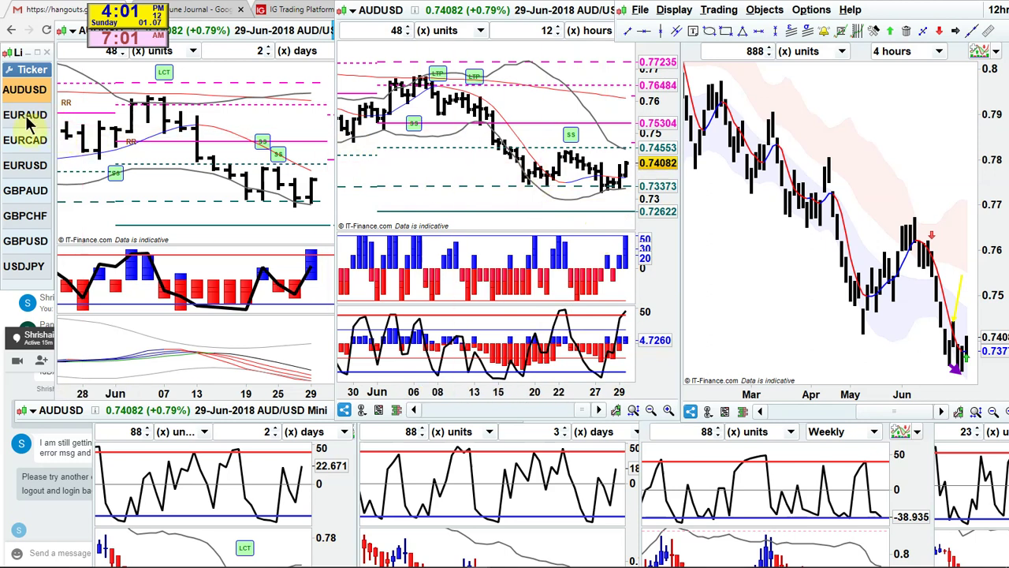
Step: Examine the AUDUSD 12-hour chart enlarged, and check the EURAUD charts before returning to AUDUSD
double_click(591, 18)
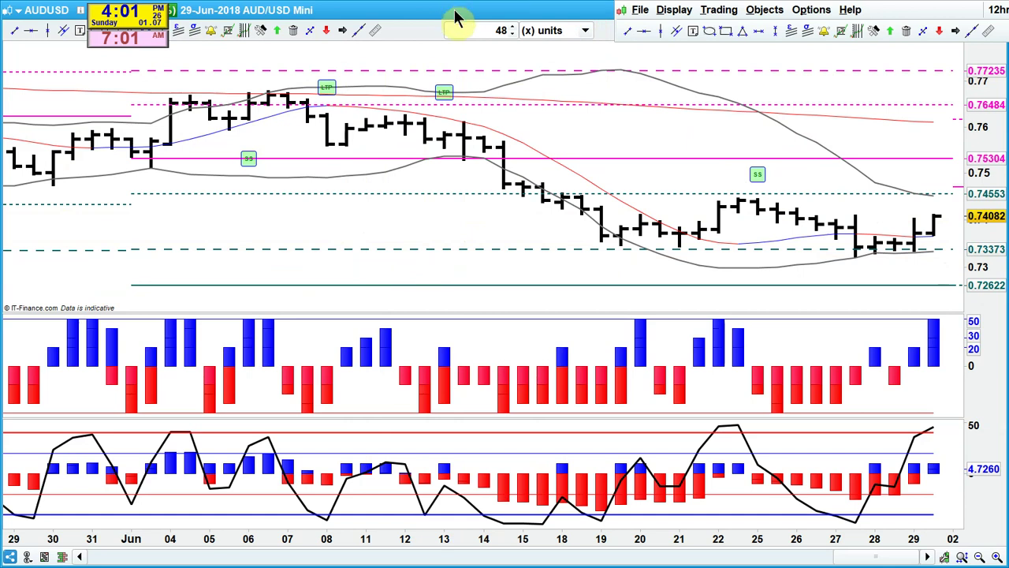
double_click(451, 10)
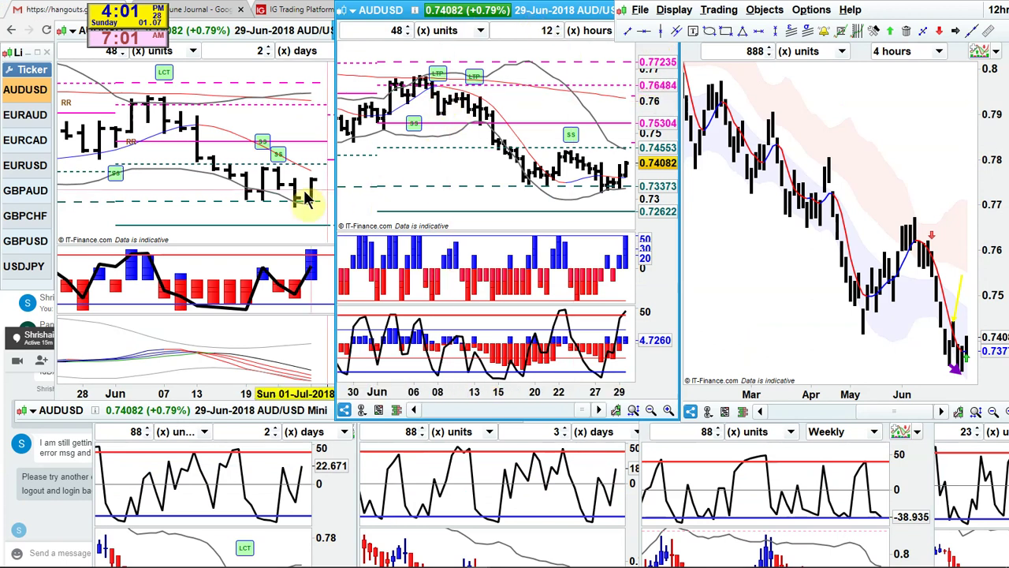
left_click(24, 115)
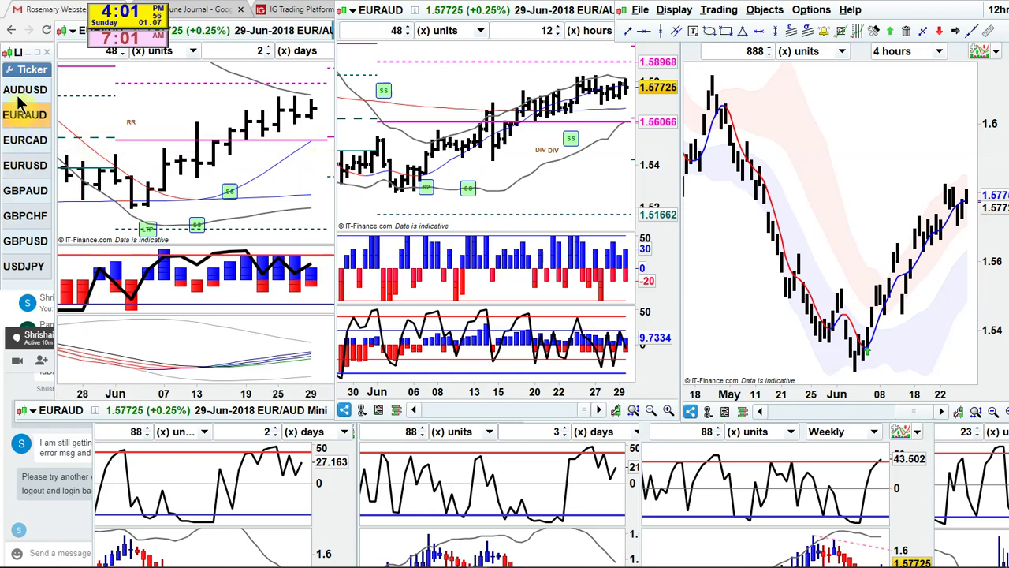
left_click(21, 92)
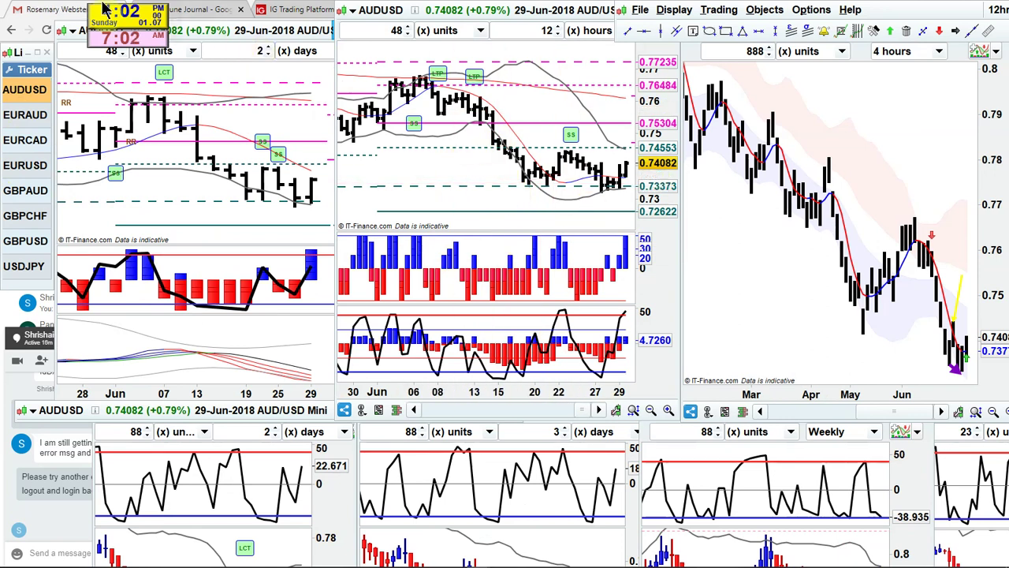
Step: Check the 4hr sheet of the 2018 June Journal and the 4-hour W25 and W26 sample setups on the Np financials site
left_click(232, 11)
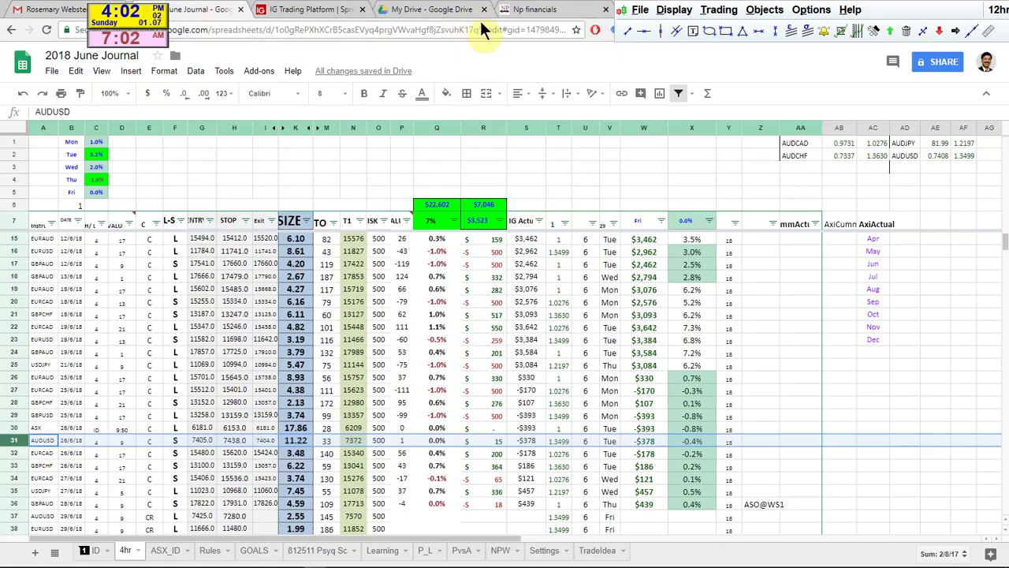
left_click(536, 9)
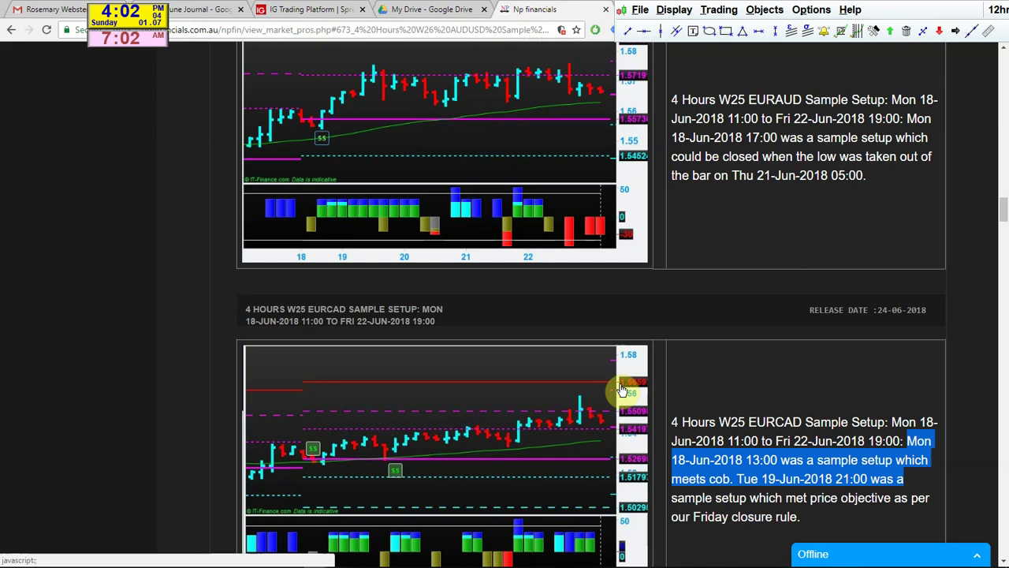
scroll(620, 389, "down", 12)
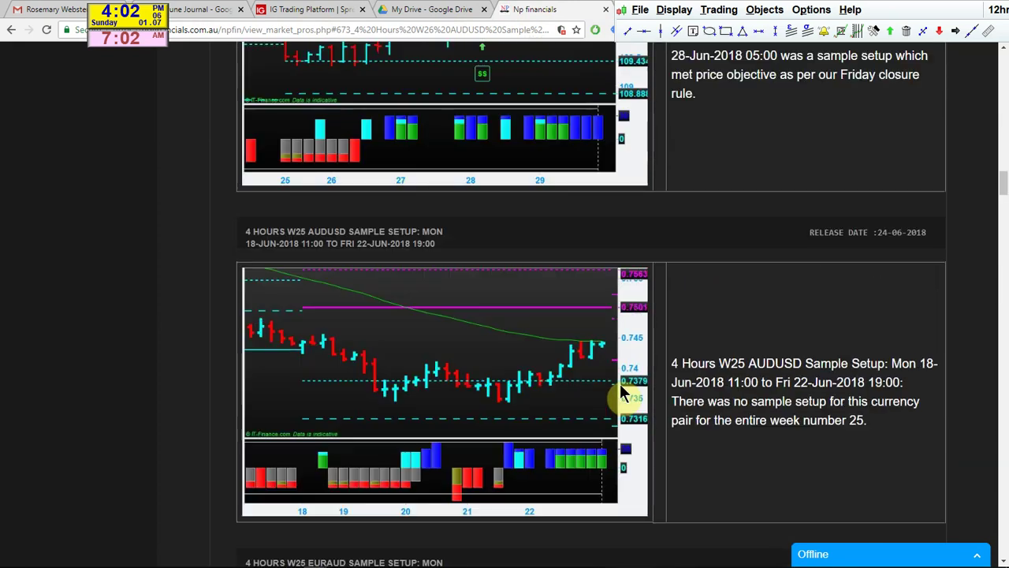
scroll(619, 384, "up", 15)
Step: Open the 12 HR Trading Model page and review the June 2018 sample setups from AUDUSD through USDJPY, loading more posts
left_click(111, 153)
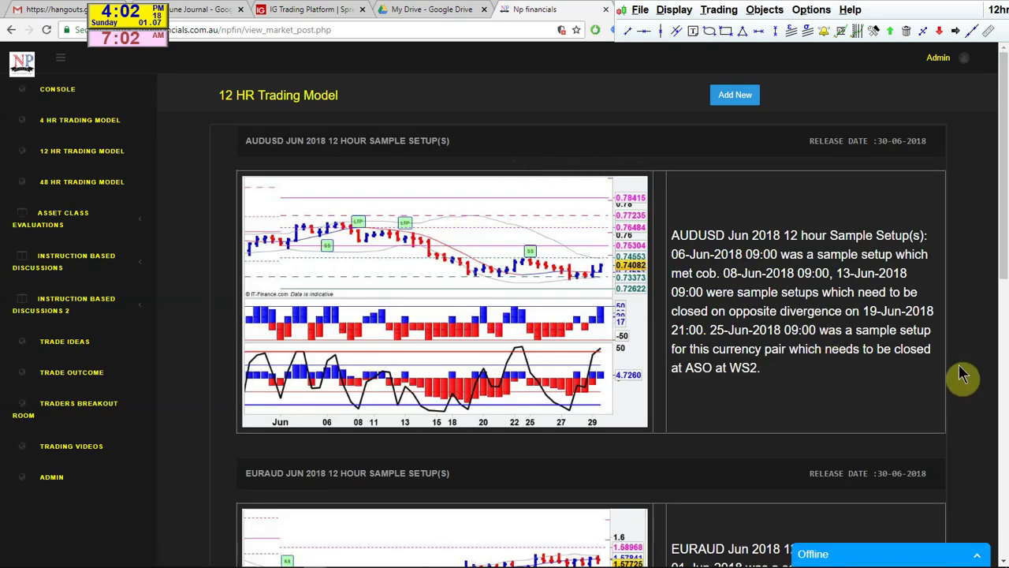
scroll(962, 375, "down", 6)
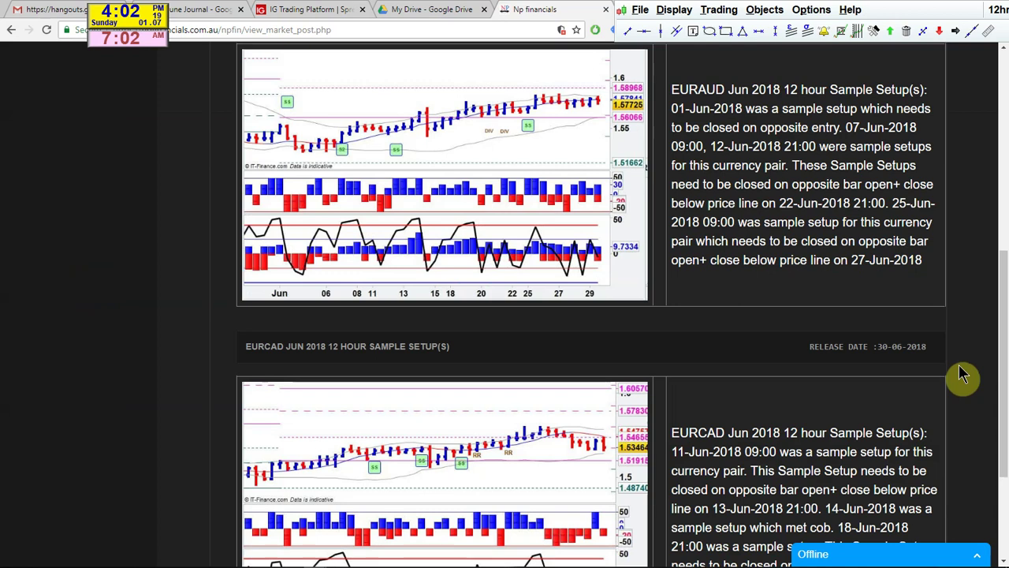
scroll(954, 378, "down", 3)
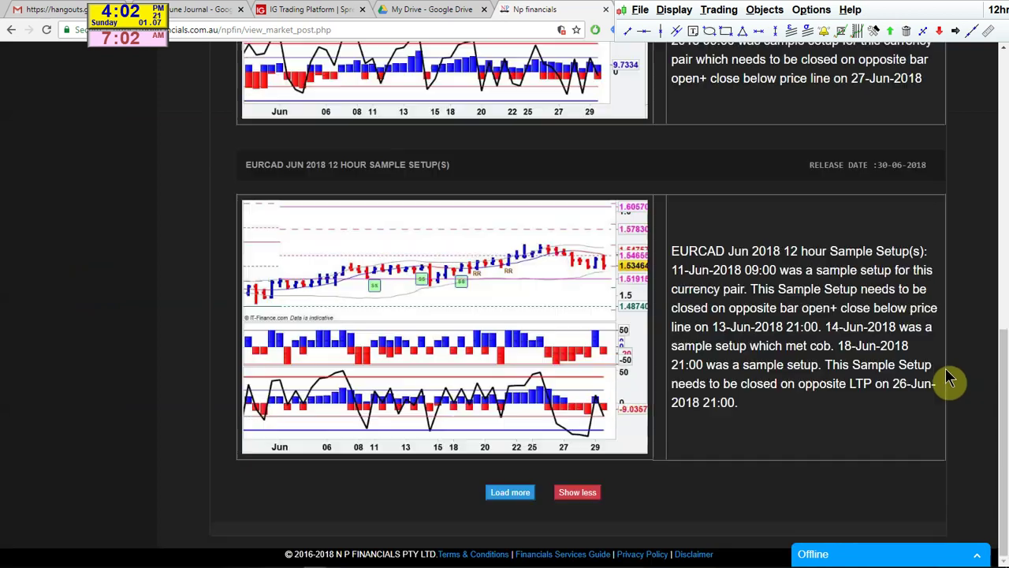
left_click(525, 491)
scroll(552, 496, "down", 6)
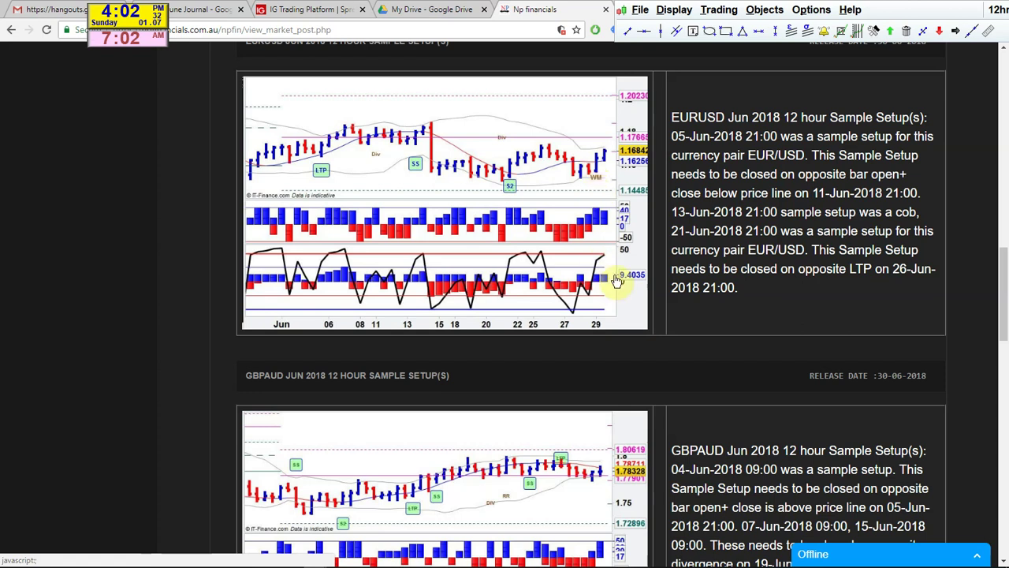
scroll(651, 363, "down", 6)
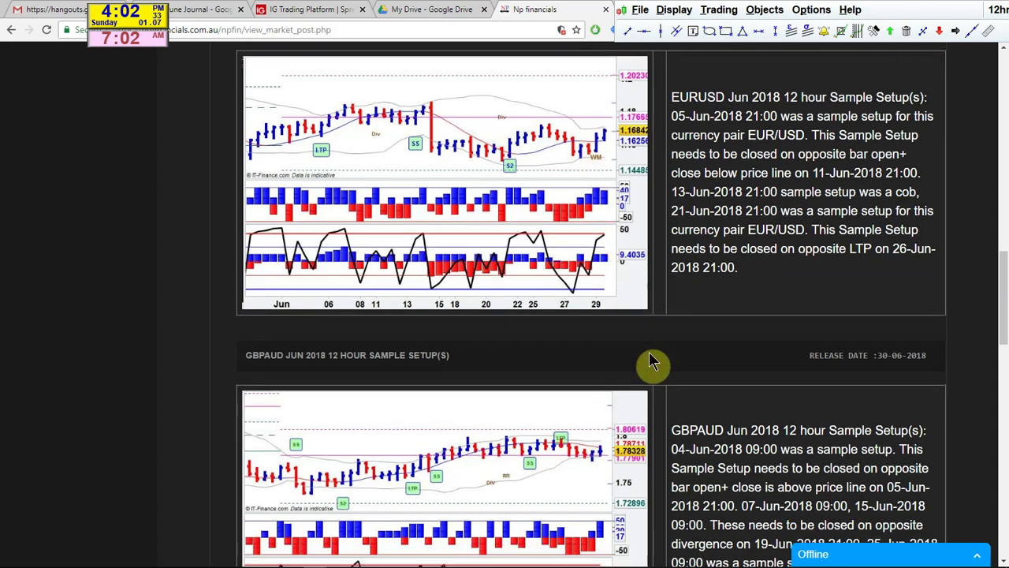
scroll(606, 391, "down", 6)
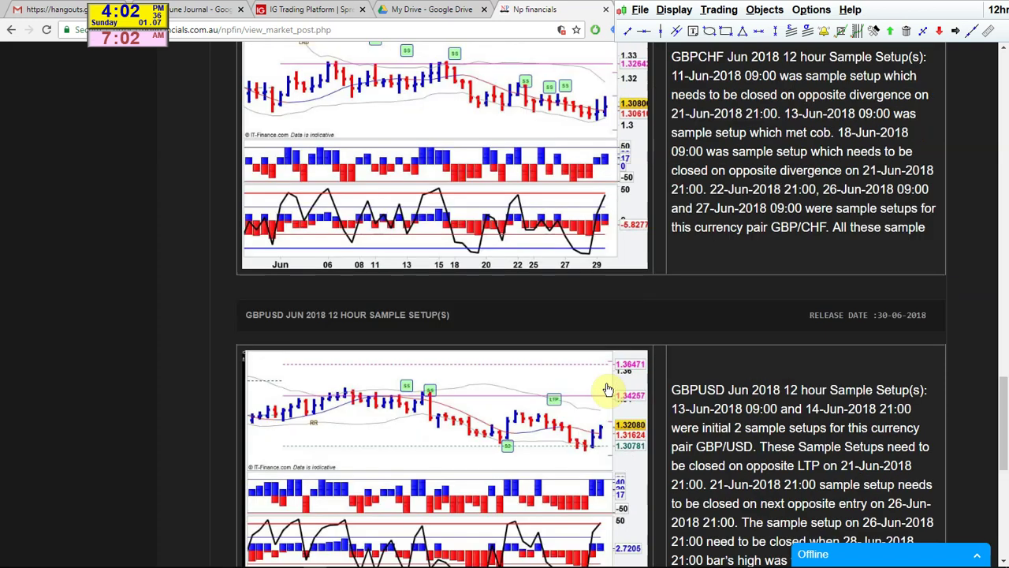
scroll(607, 390, "down", 4)
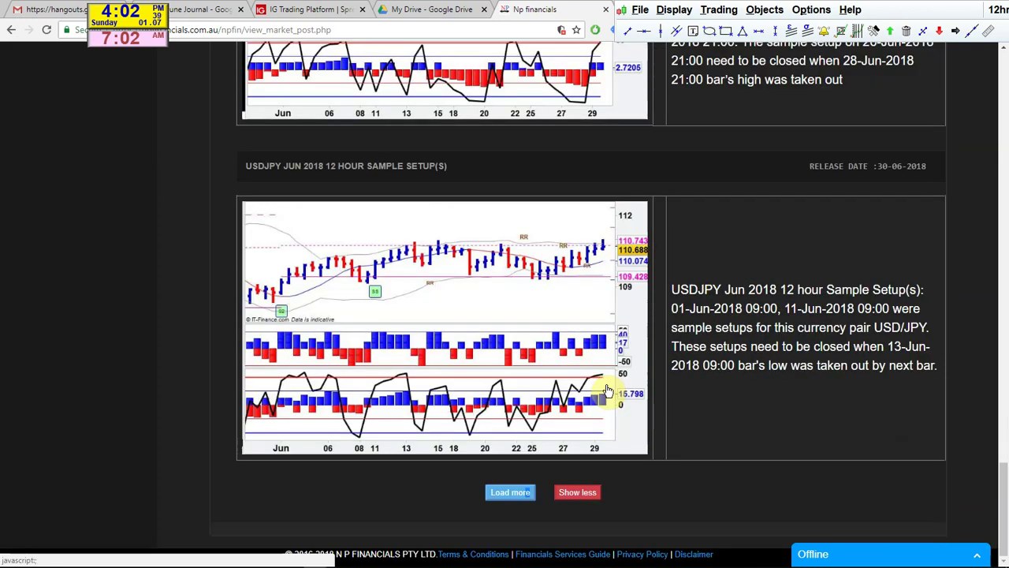
Step: Load older 12-hour posts and review the May 2018 sample setups down to the April 2018 EURAUD setup
left_click(510, 493)
scroll(514, 493, "down", 6)
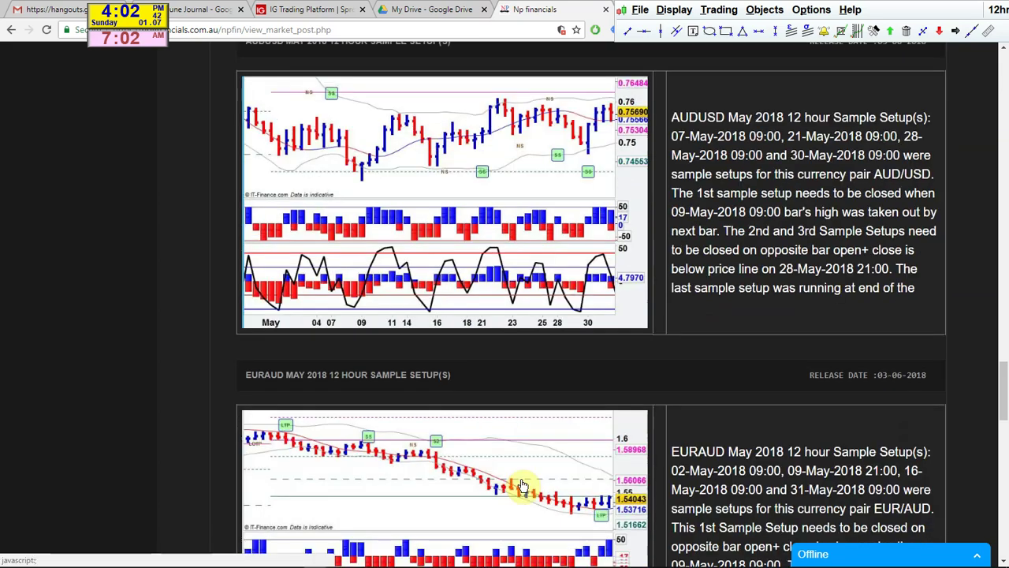
scroll(520, 484, "down", 6)
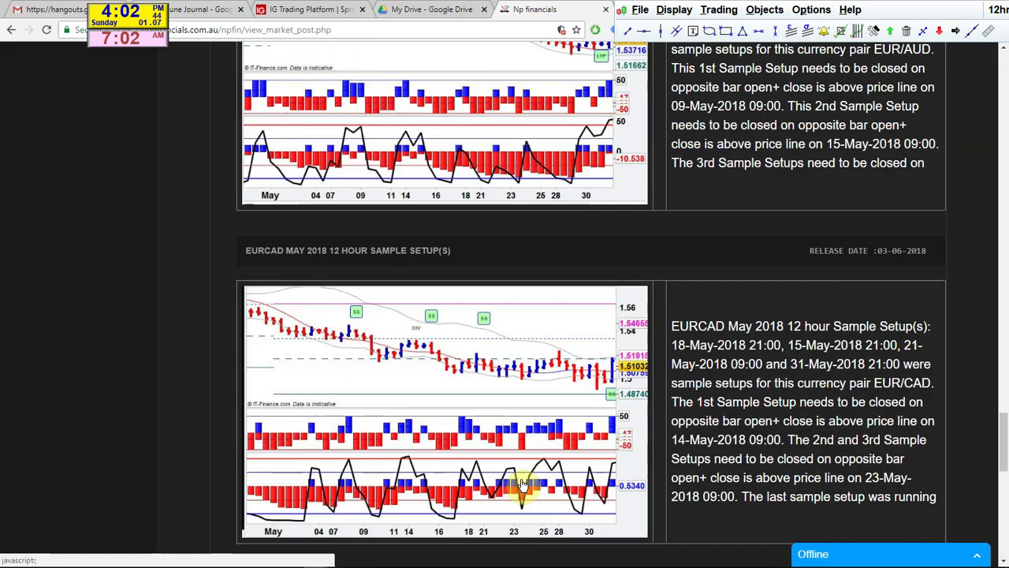
scroll(520, 487, "down", 12)
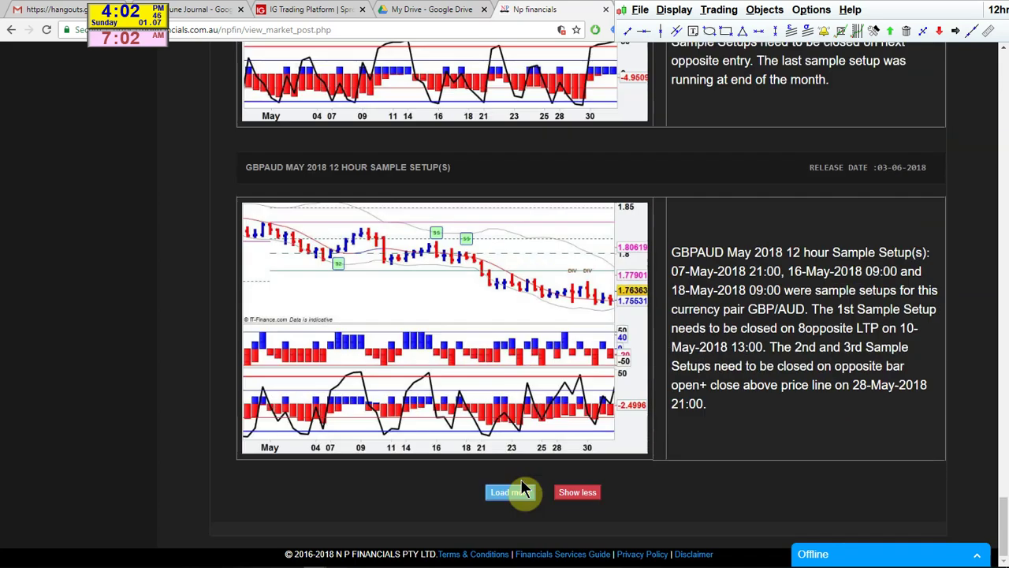
left_click(511, 493)
scroll(518, 493, "down", 6)
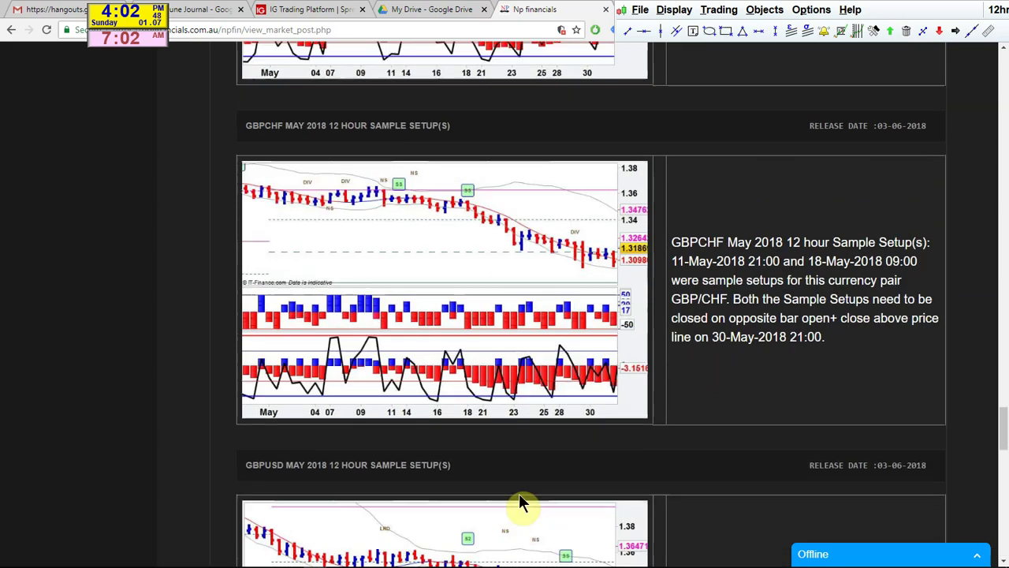
scroll(520, 498, "down", 6)
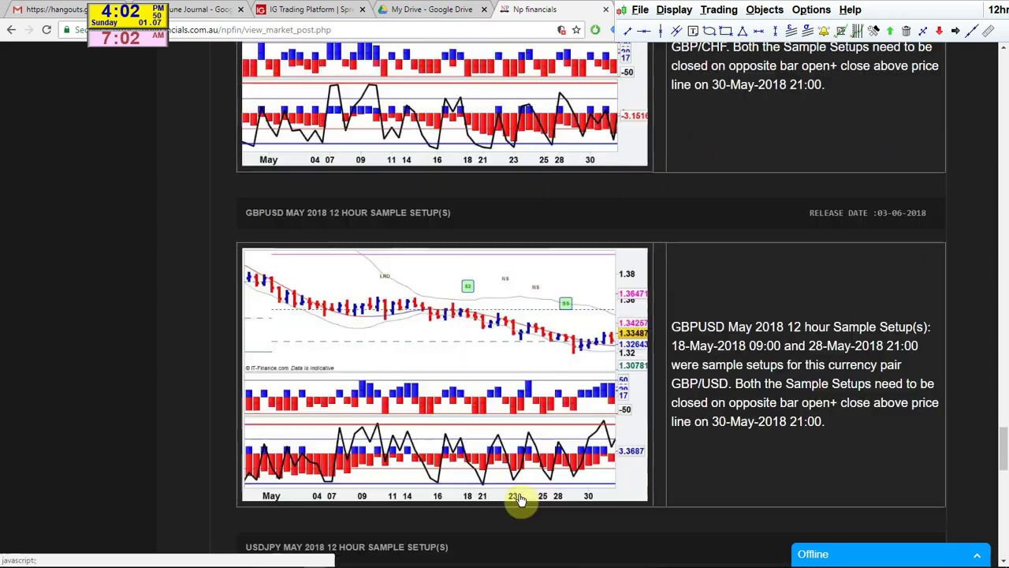
scroll(519, 497, "down", 10)
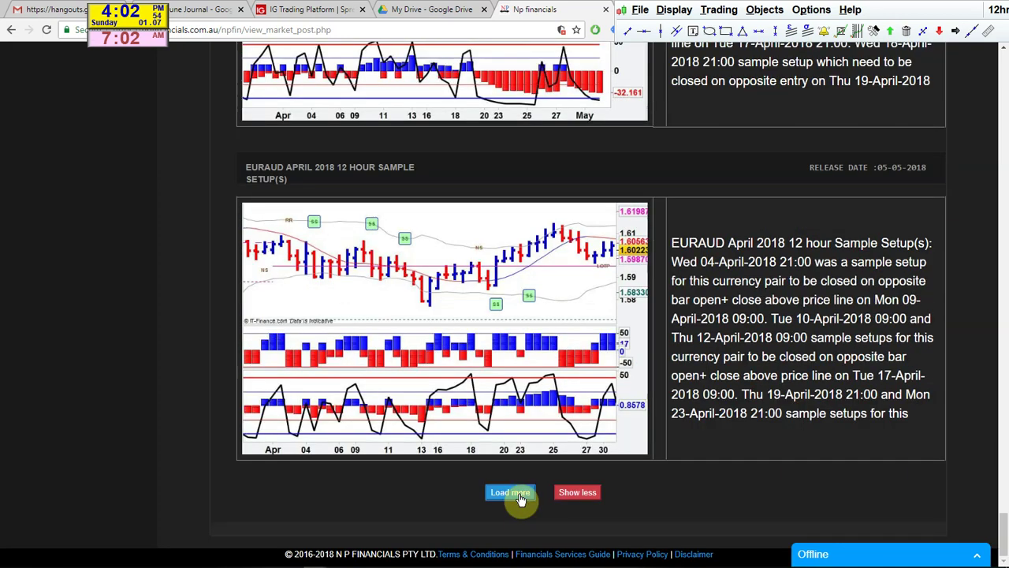
Step: Request the 48 HR Trading Model page and bring the linked AUDUSD charts back to the front
scroll(520, 498, "up", 20)
left_click(70, 183)
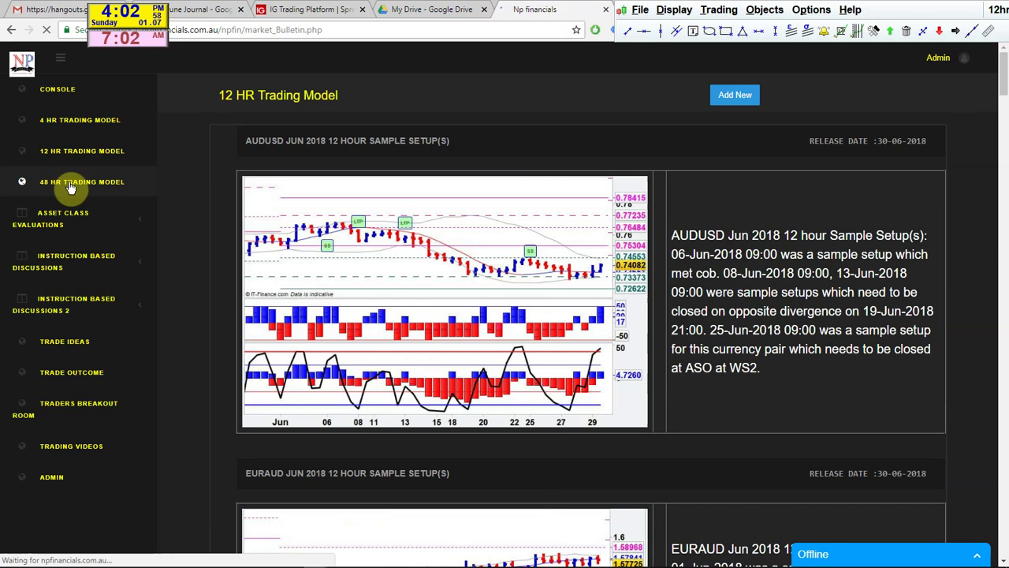
left_click(912, 27)
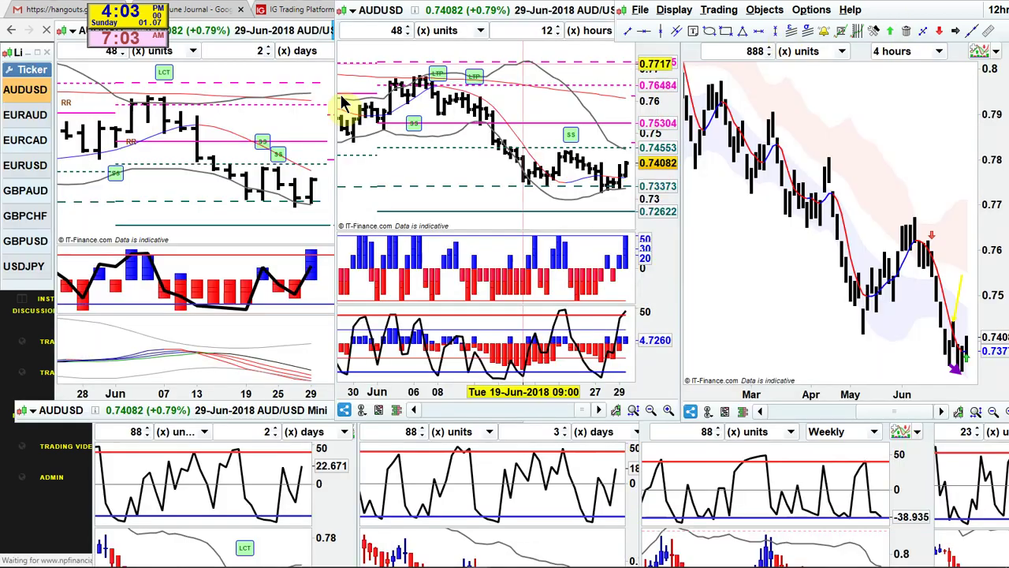
Step: Load EURAUD in the linked charts, enlarge June on the 4-hour chart, and examine the 5 June bar on the 2-day chart
left_click(24, 116)
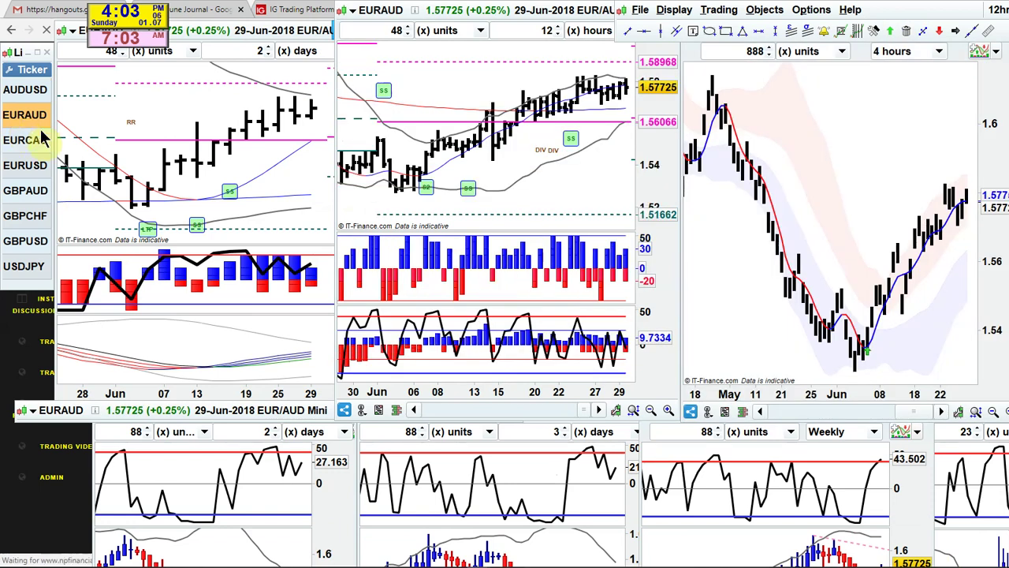
left_click(155, 295)
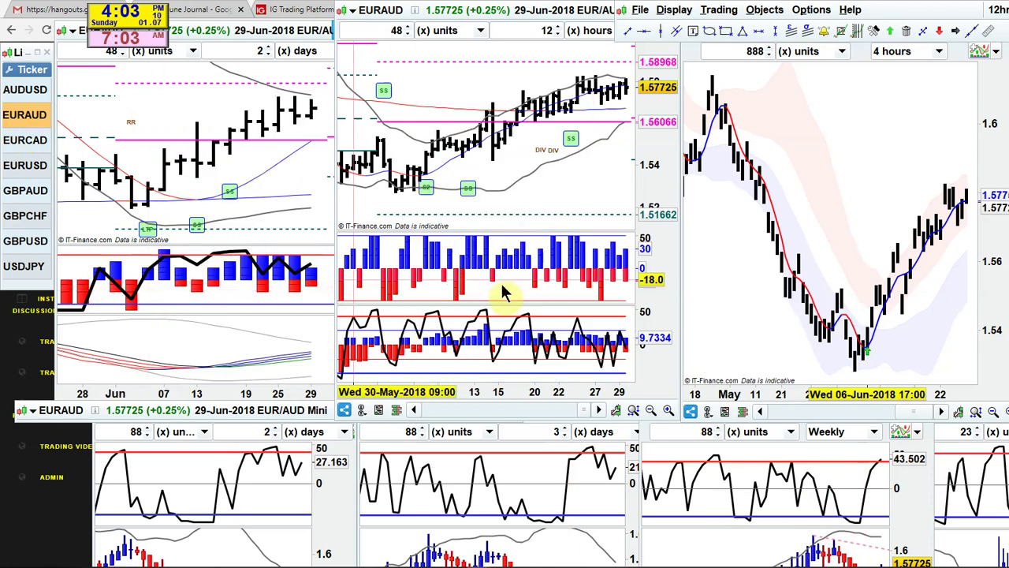
scroll(706, 276, "up", 2)
left_click(705, 276)
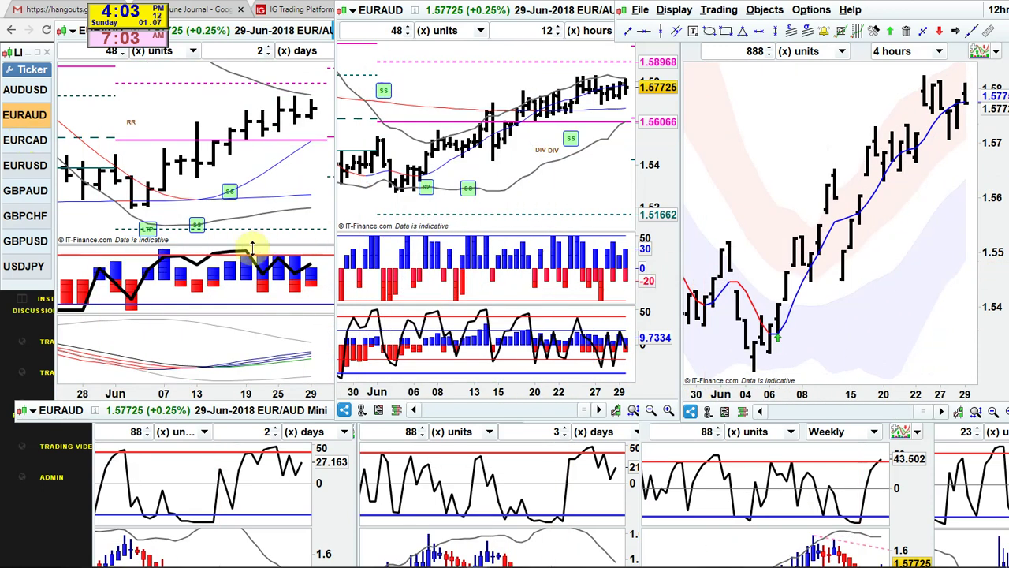
left_click(150, 262)
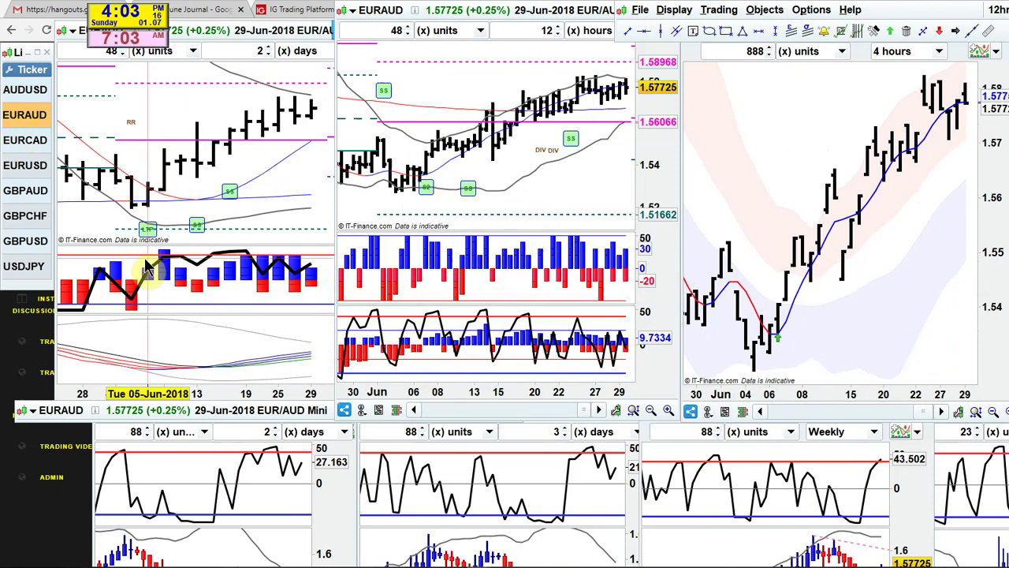
Step: Inspect the readings of the 5 June bar on the 2-day chart together with the linked 12-hour and 4-hour charts
scroll(832, 246, "up", 3)
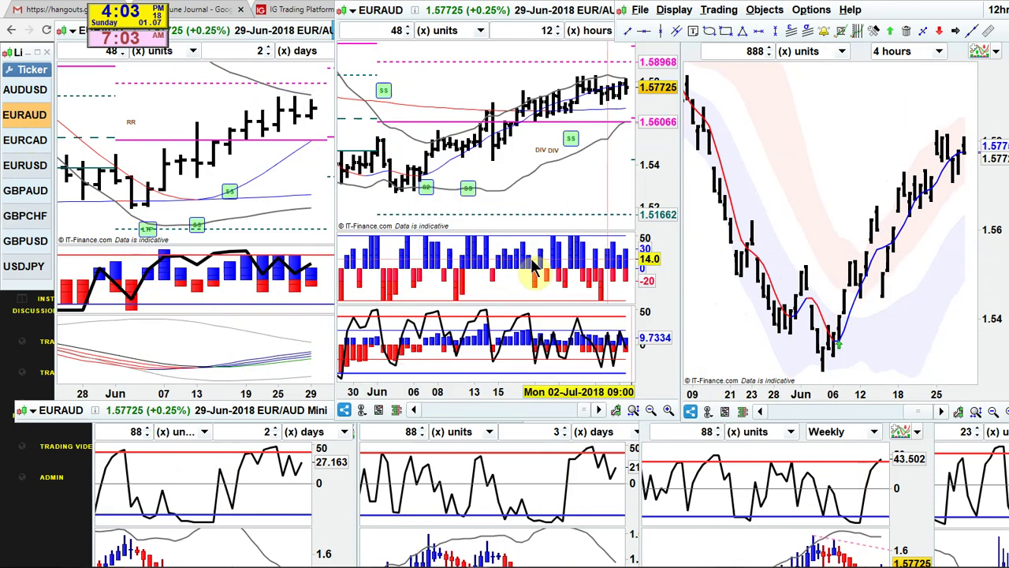
left_click(150, 197)
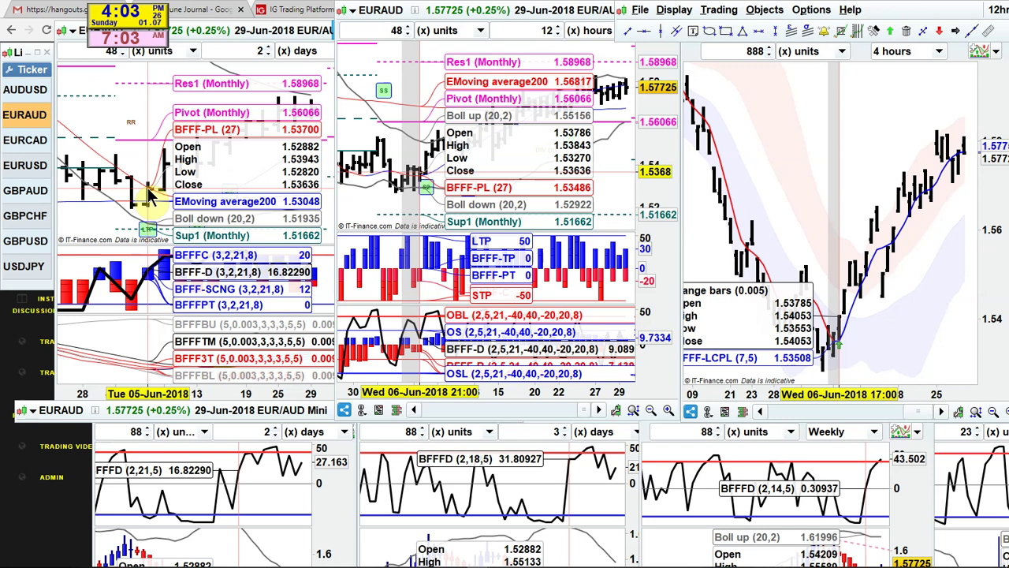
left_click(150, 197)
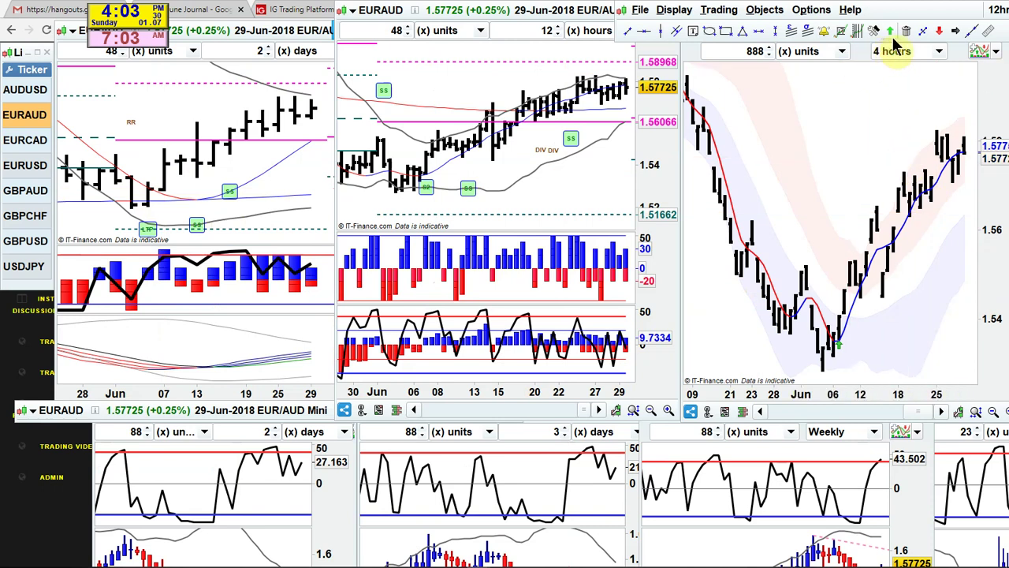
Step: Draw arrows on the 4-hour chart joining the late-May low to the 4 June low, and the late-March and late-April peaks
left_click(954, 33)
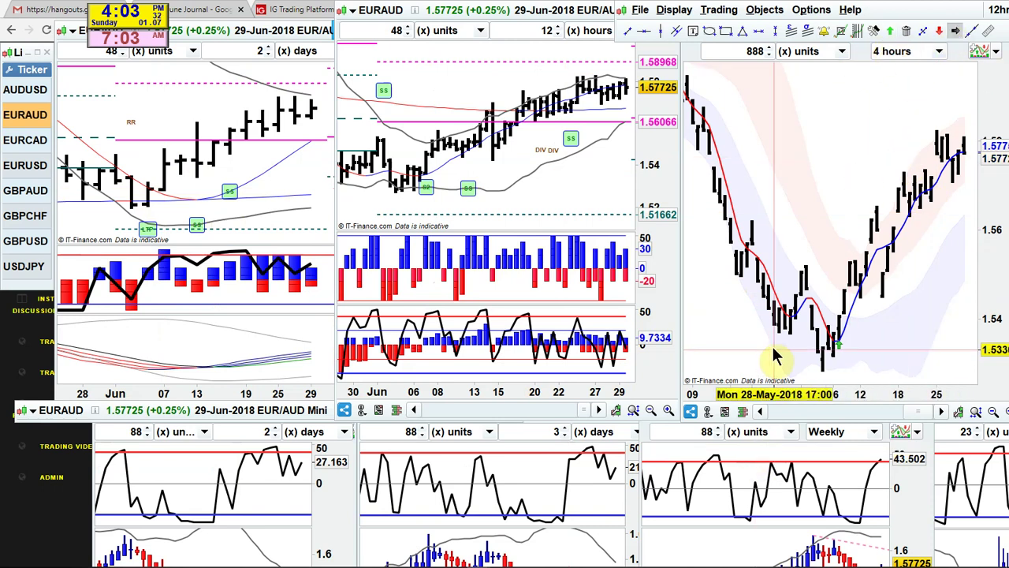
left_click_drag(773, 342, 827, 381)
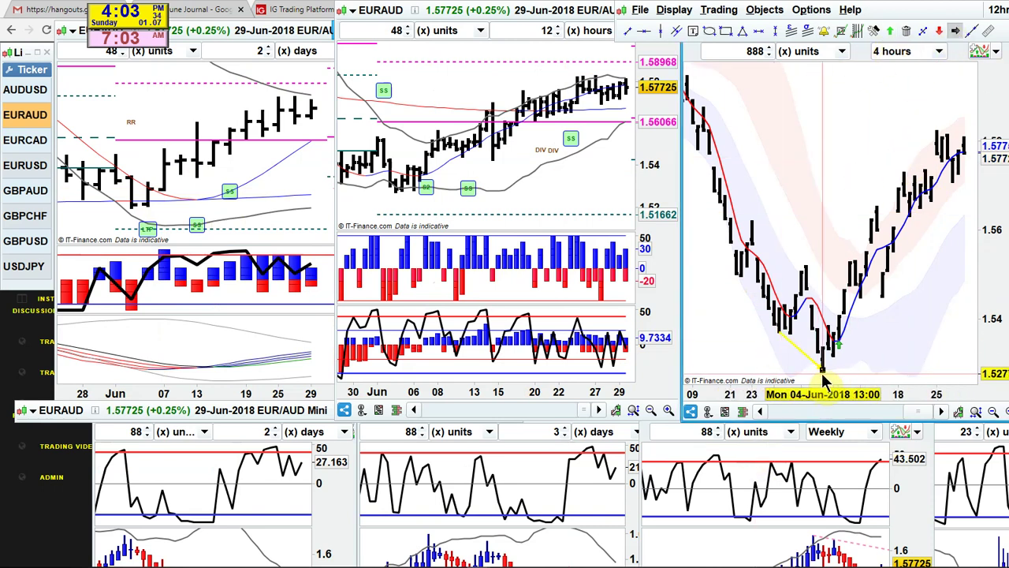
mouse_move(823, 381)
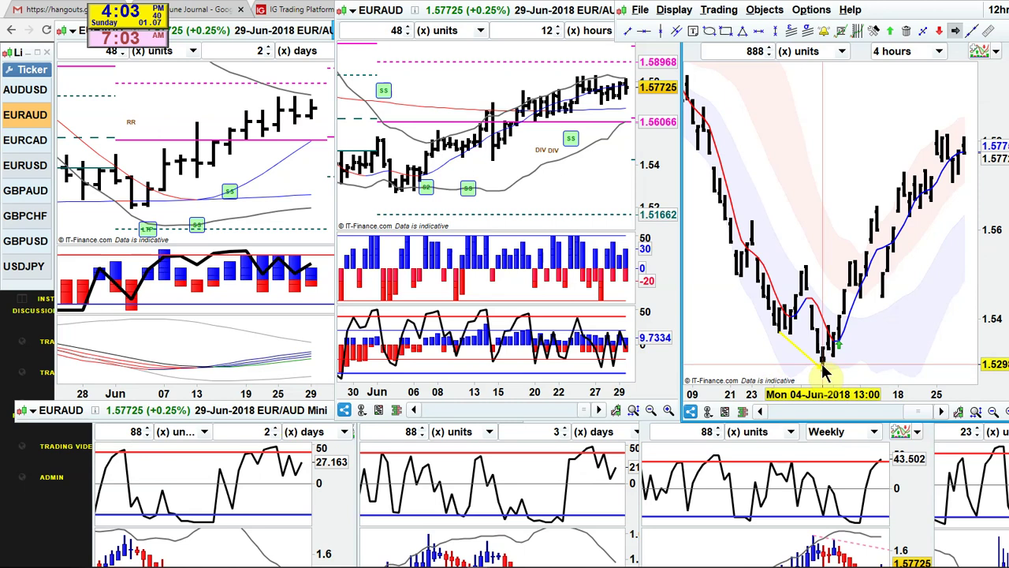
scroll(826, 355, "down", 5)
left_click_drag(750, 88, 817, 91)
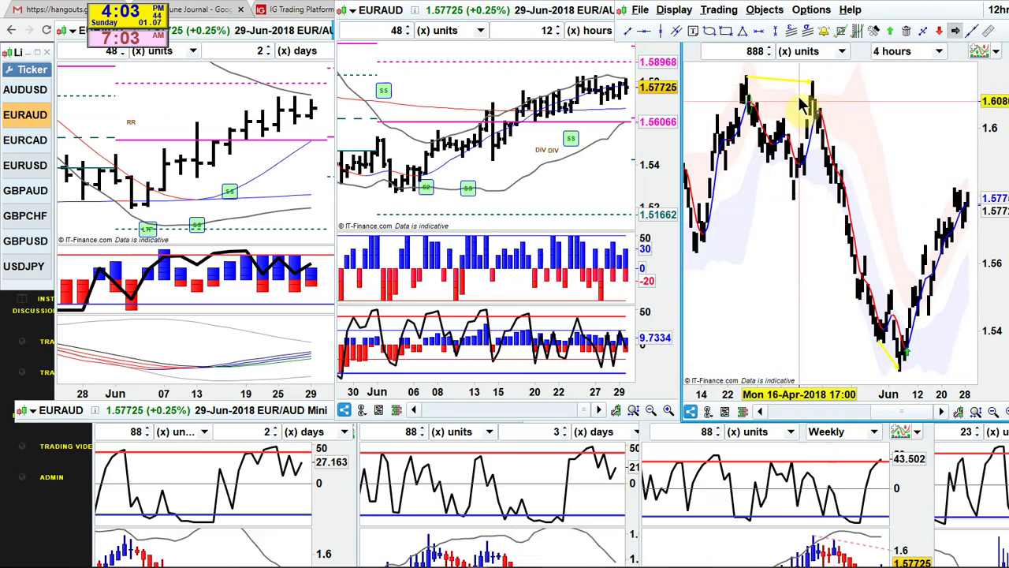
Step: Draw an arrow on the 4-hour chart from the early-February low to the 4 June low, and a short one rising from it
scroll(817, 249, "down", 1)
scroll(817, 249, "down", 2)
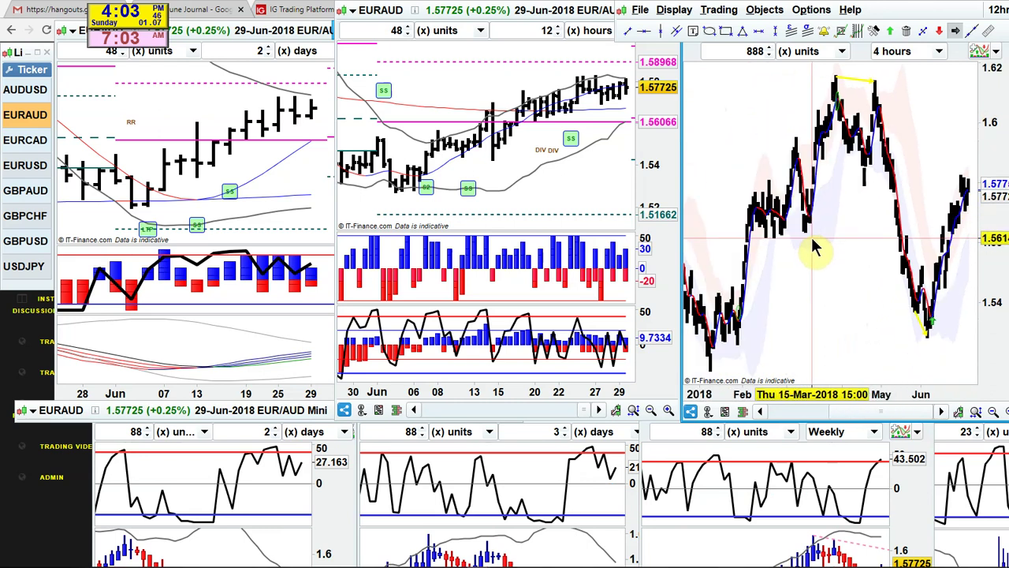
left_click_drag(758, 343, 936, 338)
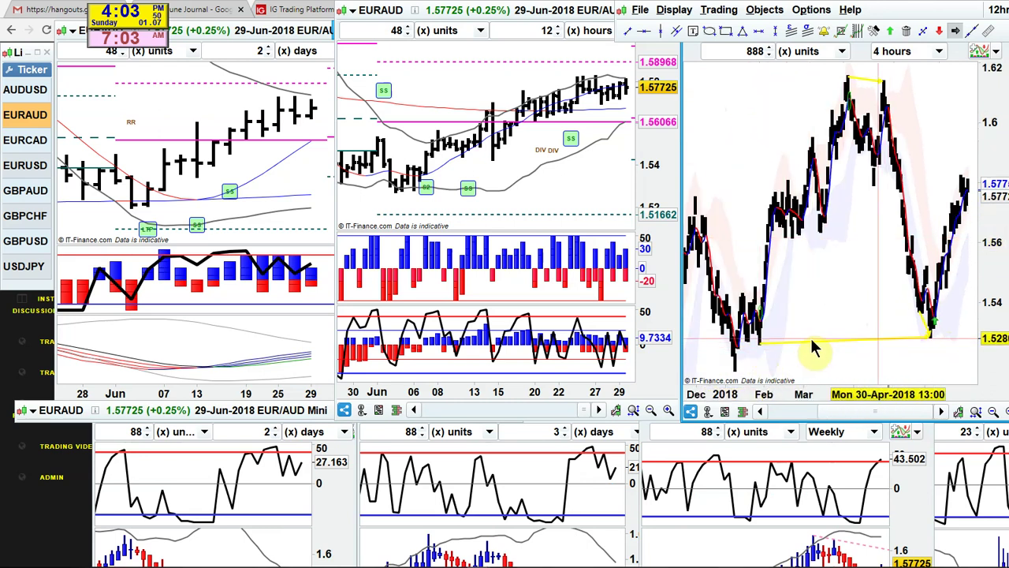
scroll(786, 321, "up", 2)
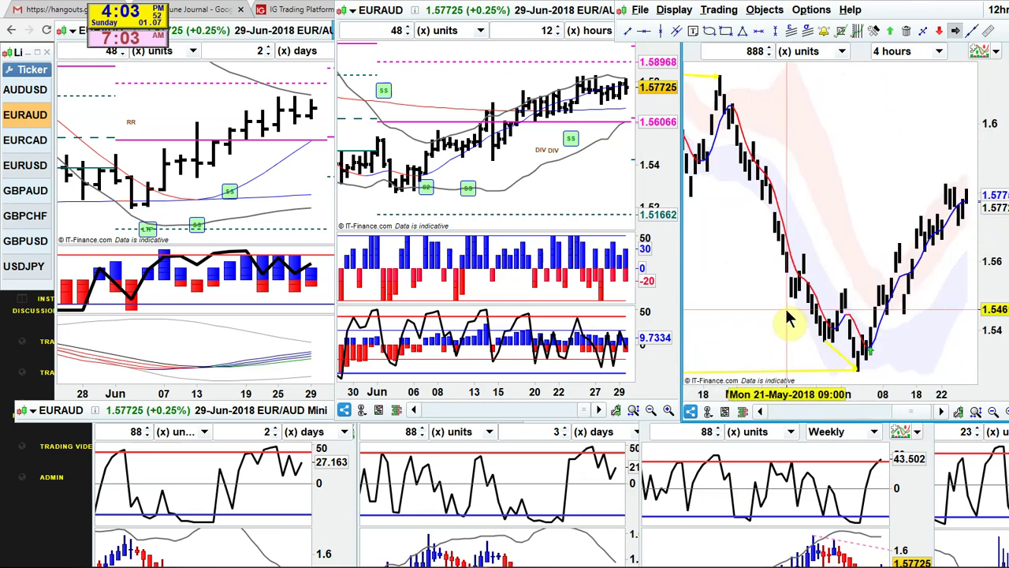
scroll(798, 342, "up", 1)
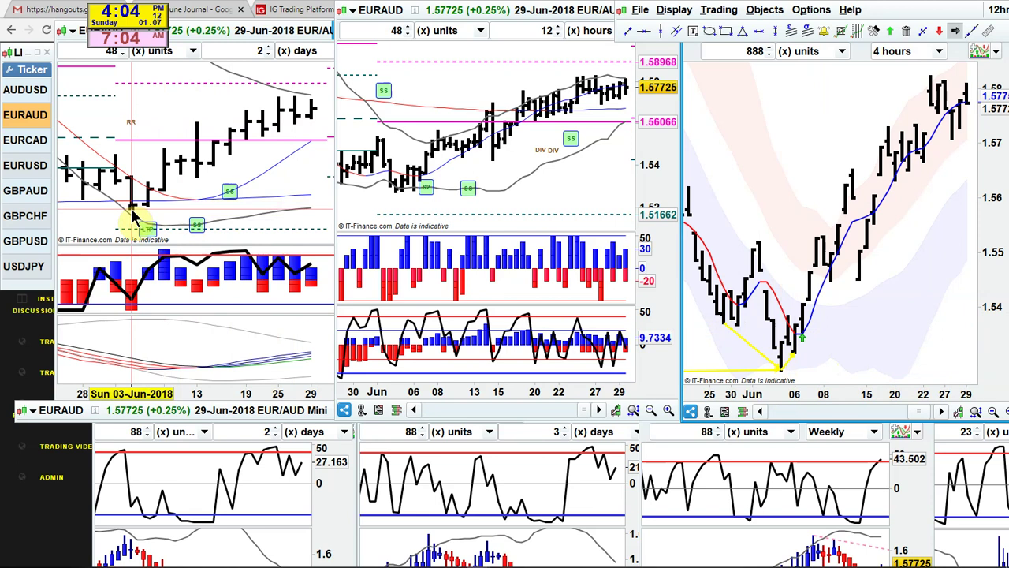
mouse_move(153, 197)
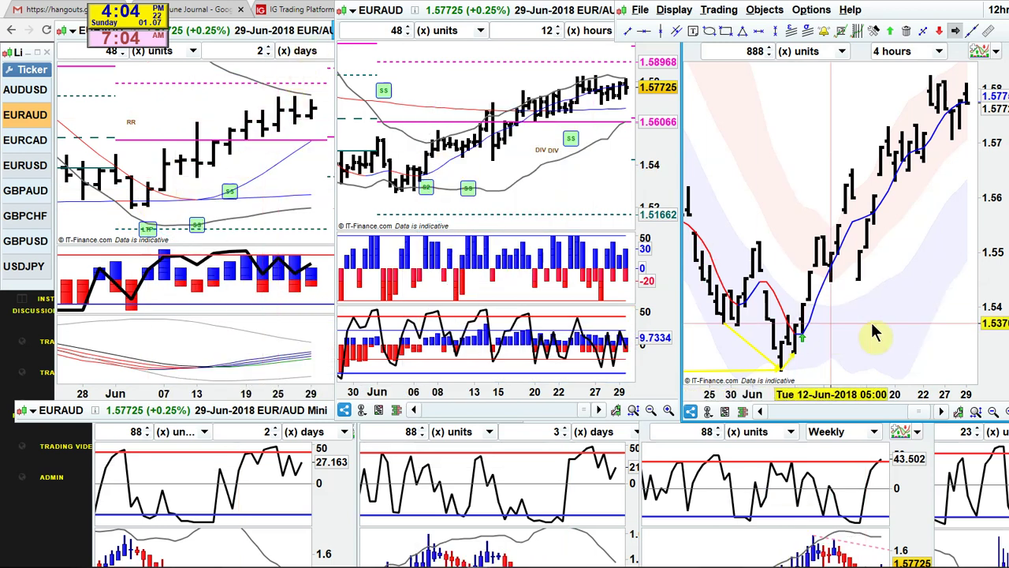
Step: Review the February-to-June support arrow and draw a horizontal arrow across the late-June highs on the 4-hour chart
scroll(935, 337, "down", 3)
scroll(883, 370, "down", 5)
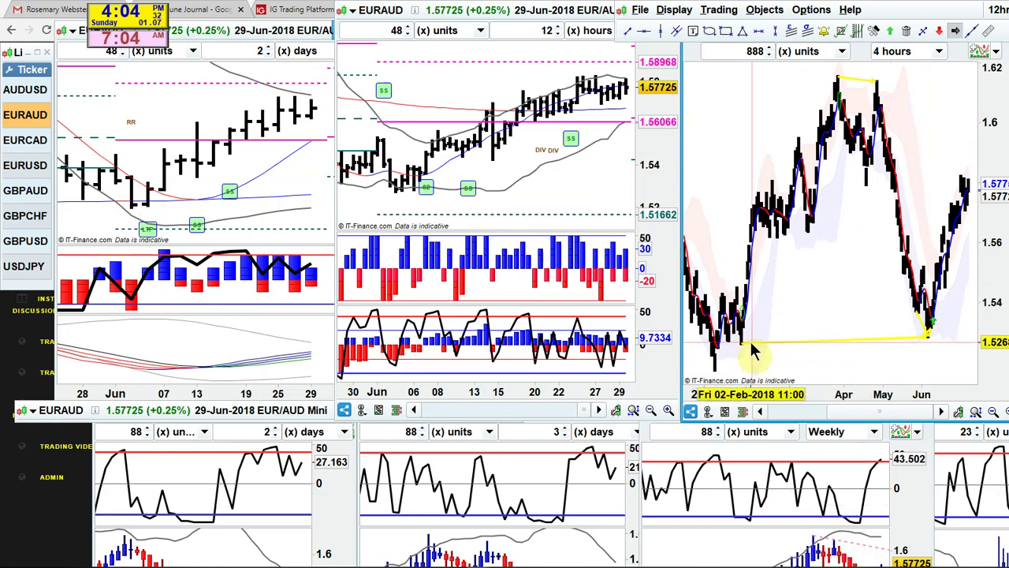
scroll(798, 364, "up", 2)
scroll(798, 365, "up", 4)
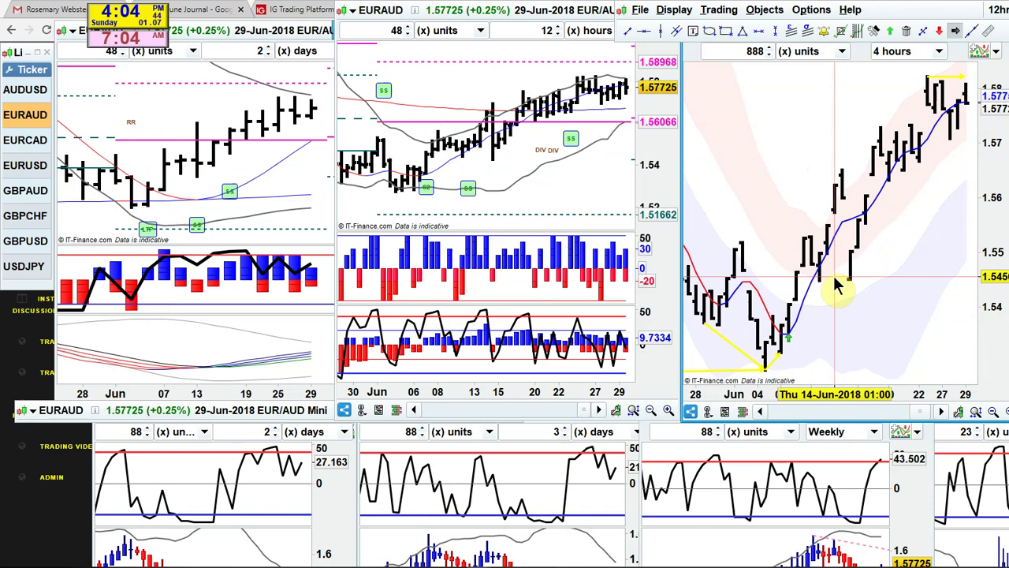
mouse_move(838, 286)
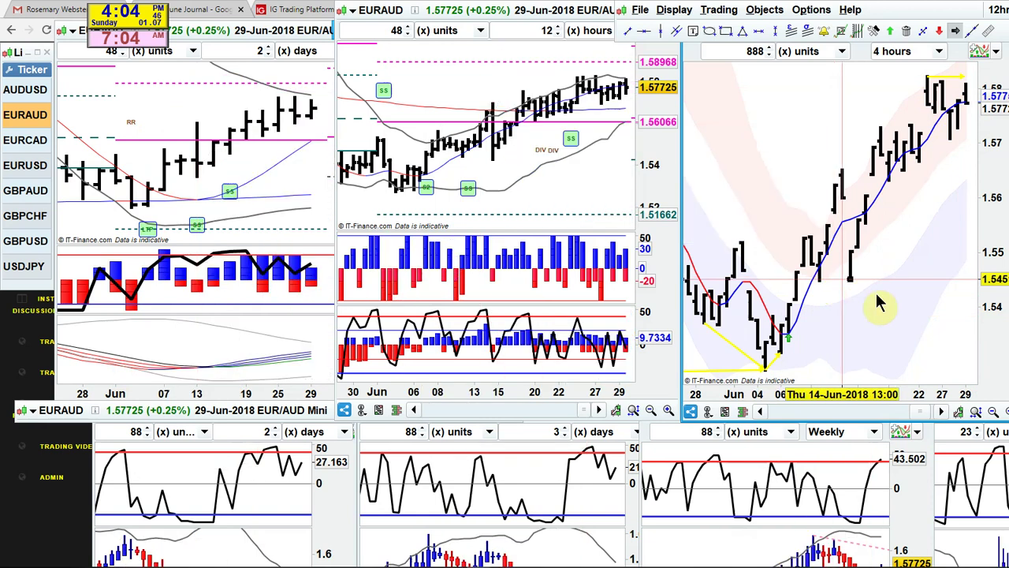
Step: Try to draw an arrow on the 4-hour chart from the late-May low across to the 6 June bar
left_click_drag(705, 323, 788, 331)
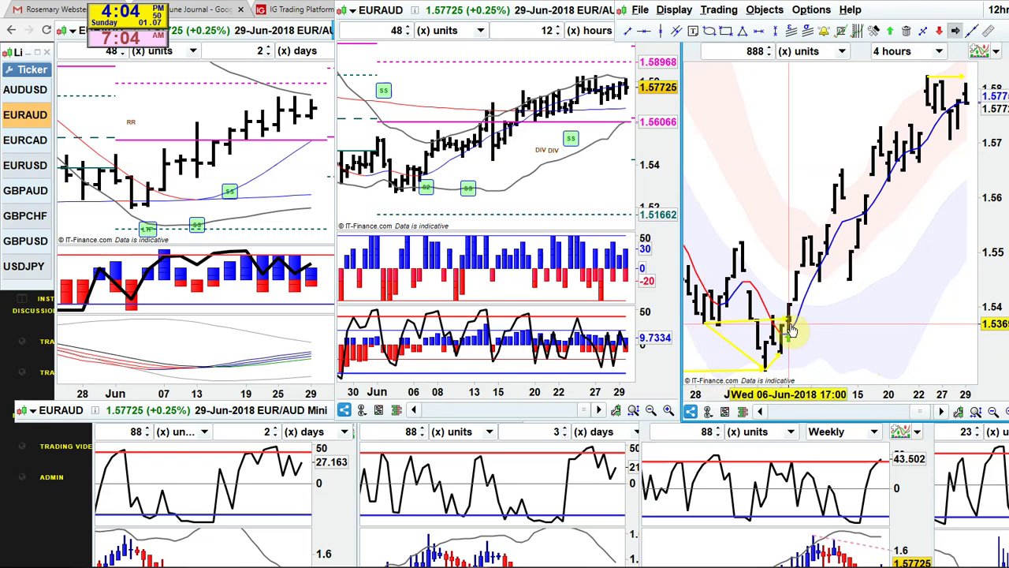
left_click_drag(703, 323, 783, 339)
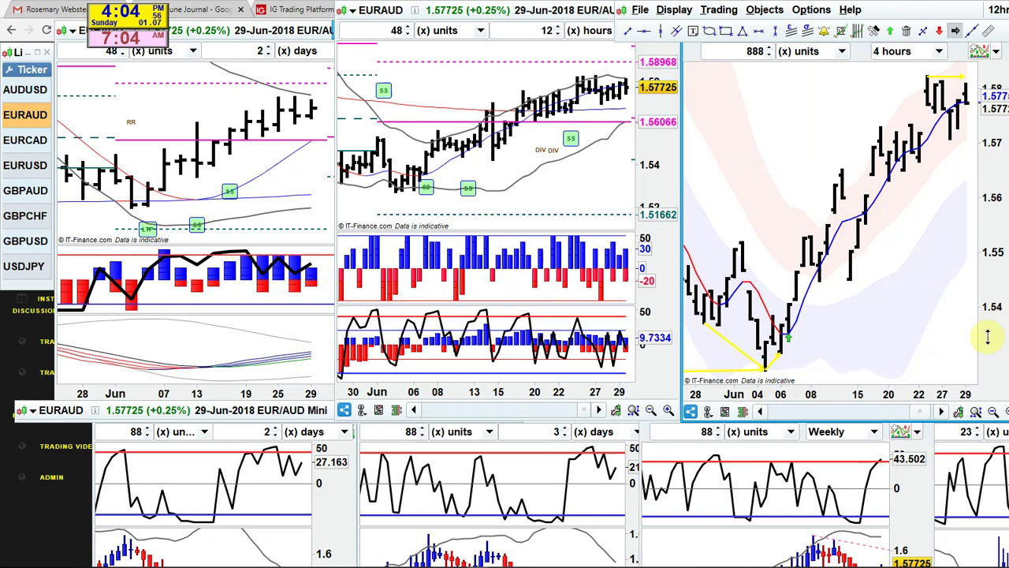
Step: Measure the fall from the late-April high to the 4 June low on the 4-hour chart with the measuring tool
scroll(820, 197, "up", 10)
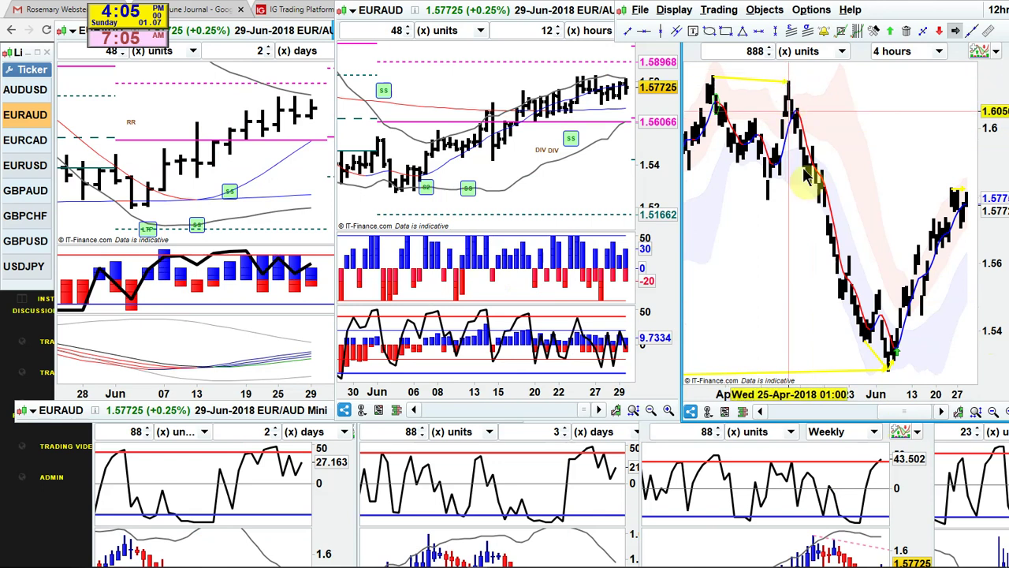
left_click(987, 30)
mouse_move(791, 88)
left_mouse_down()
mouse_move(887, 390)
mouse_move(889, 381)
left_mouse_up()
mouse_move(888, 381)
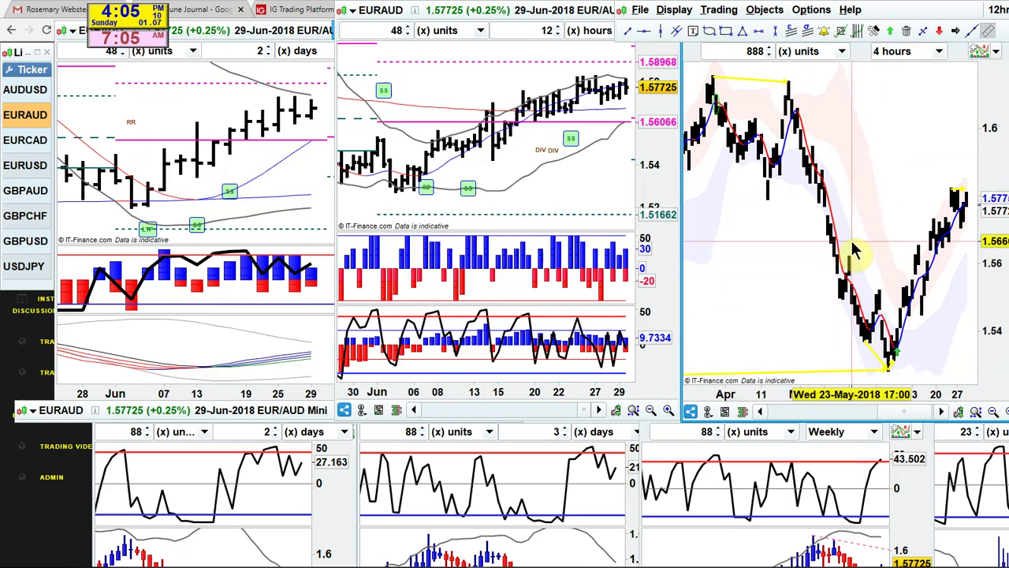
scroll(855, 251, "up", 3)
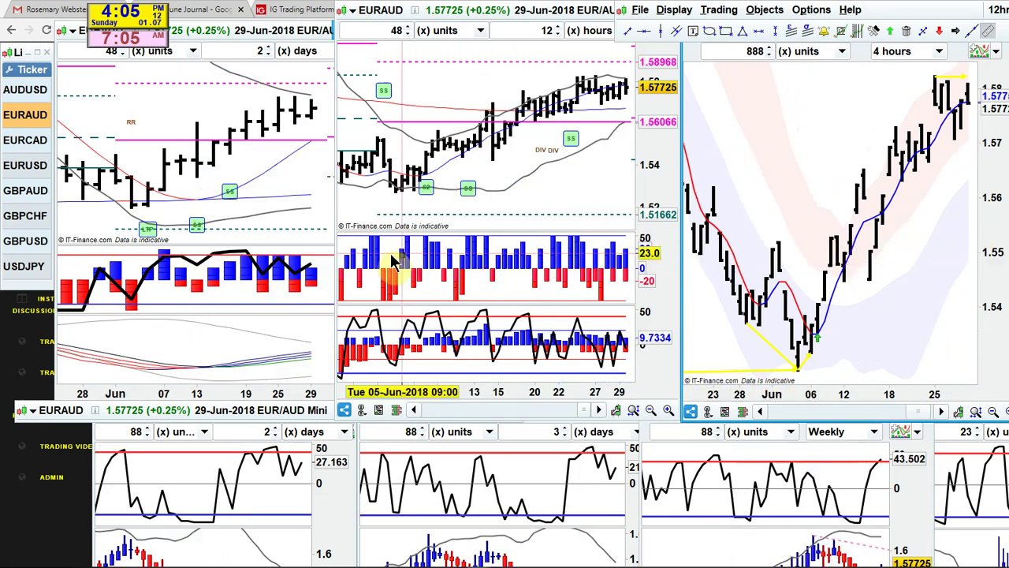
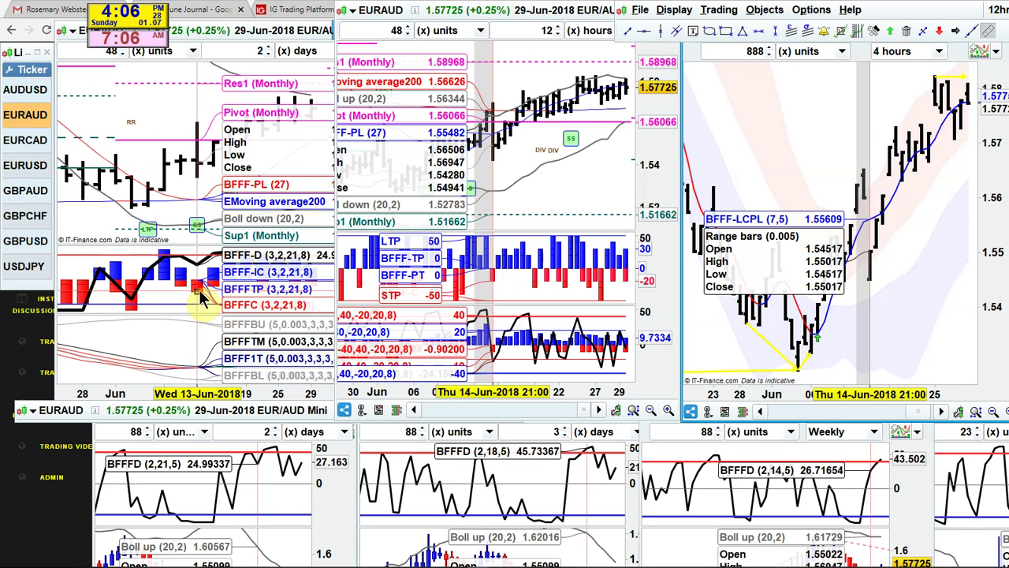
Step: Compare the 13 and 15 June indicator bars with the 5 June price bar on the 2-day chart
left_click_drag(201, 296, 199, 290)
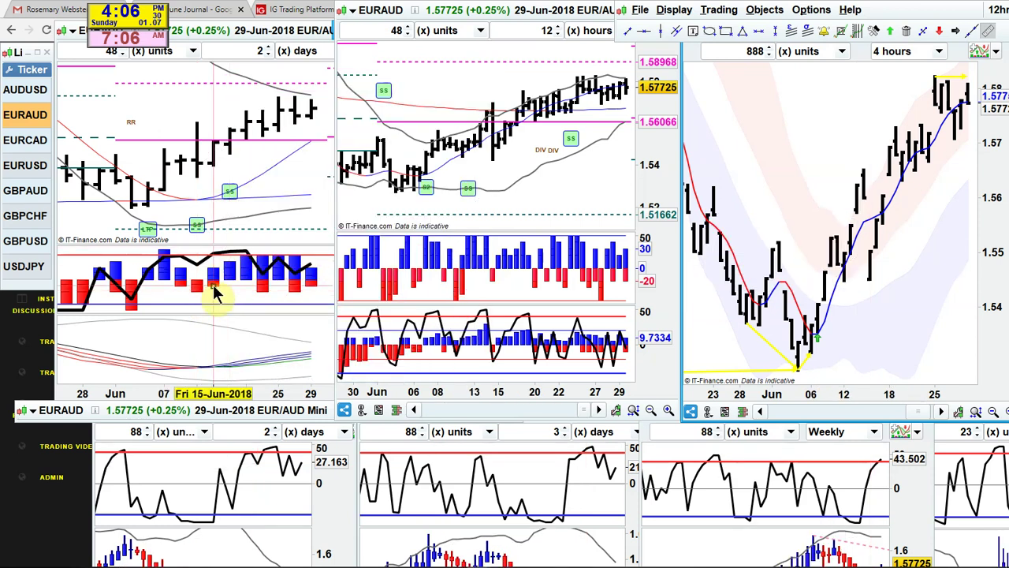
left_click_drag(213, 286, 146, 197)
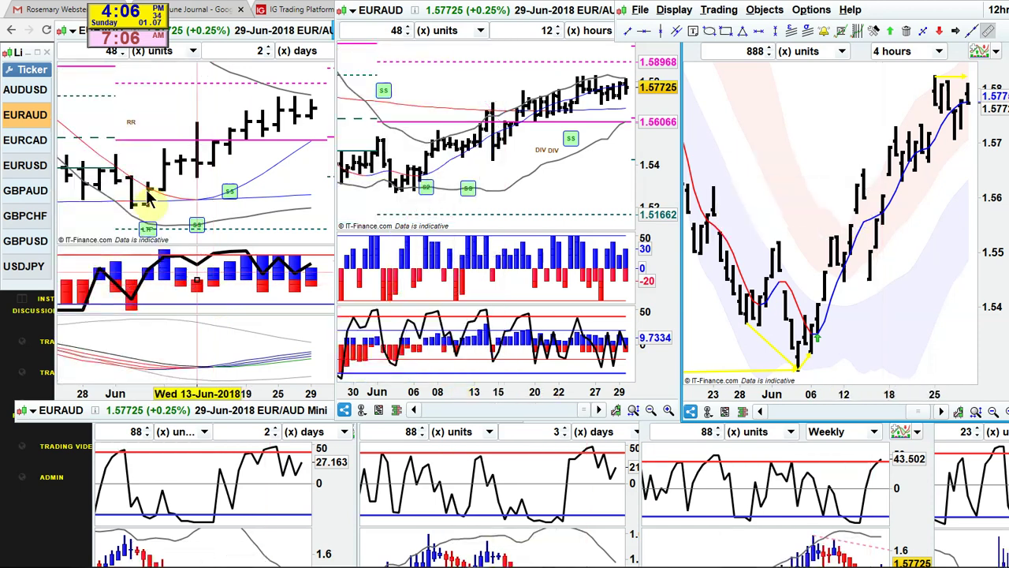
Step: Switch to the Gmail window and message the attendee who cannot join, by first name, with "please login as Administrator"
key("alt+Tab")
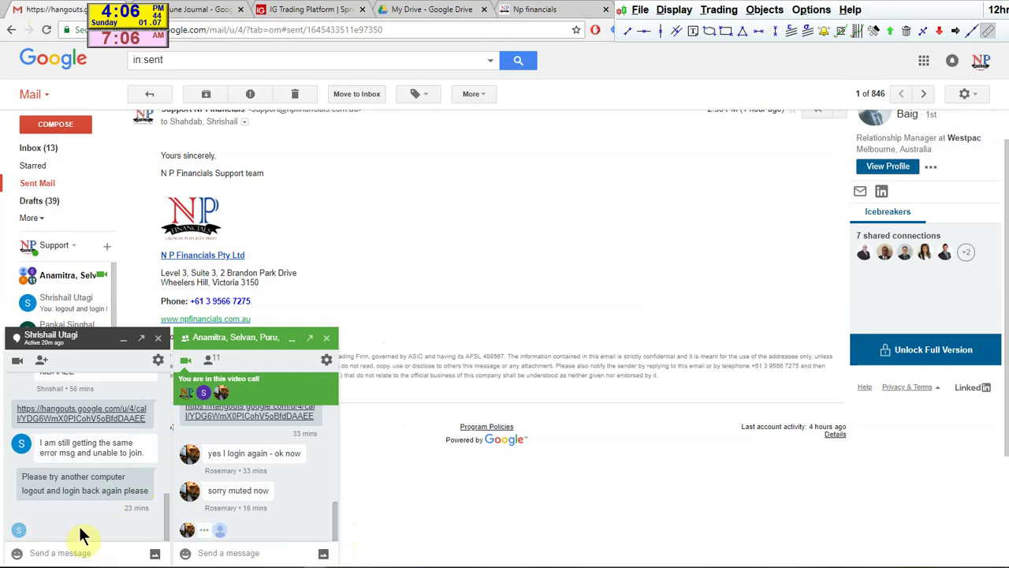
left_click(77, 553)
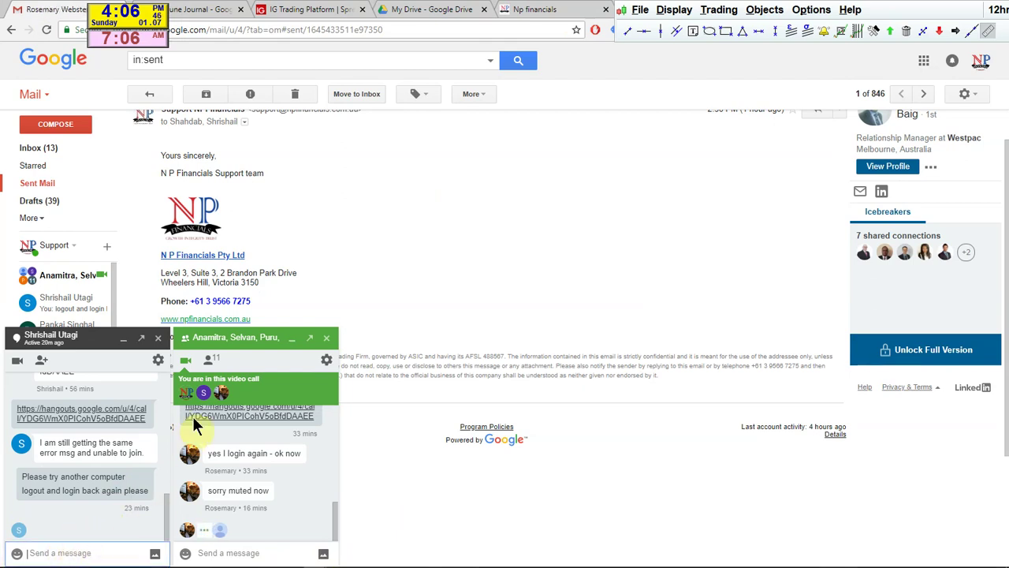
type("Sl")
type("hri")
type(", please")
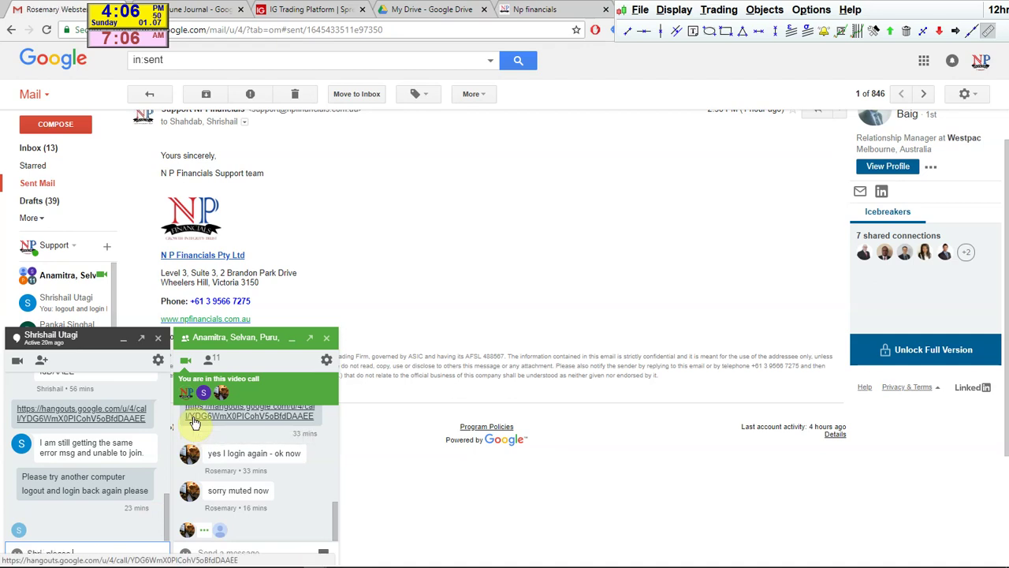
type(" login as Administra")
type("or")
key("Return")
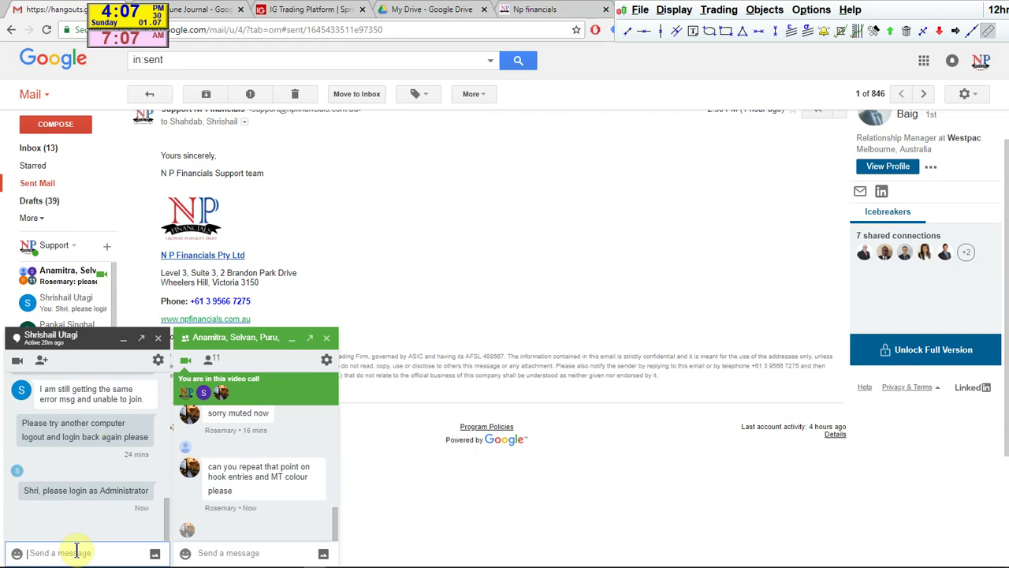
Step: Check the options of the Chrome and Firefox taskbar shortcuts for running the browser as administrator
mouse_move(252, 563)
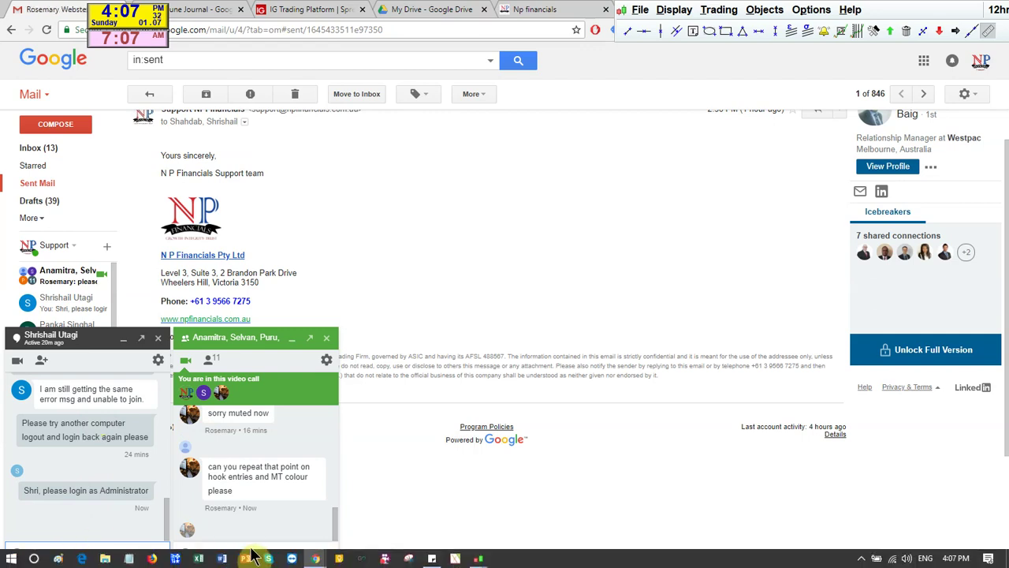
right_click(313, 559)
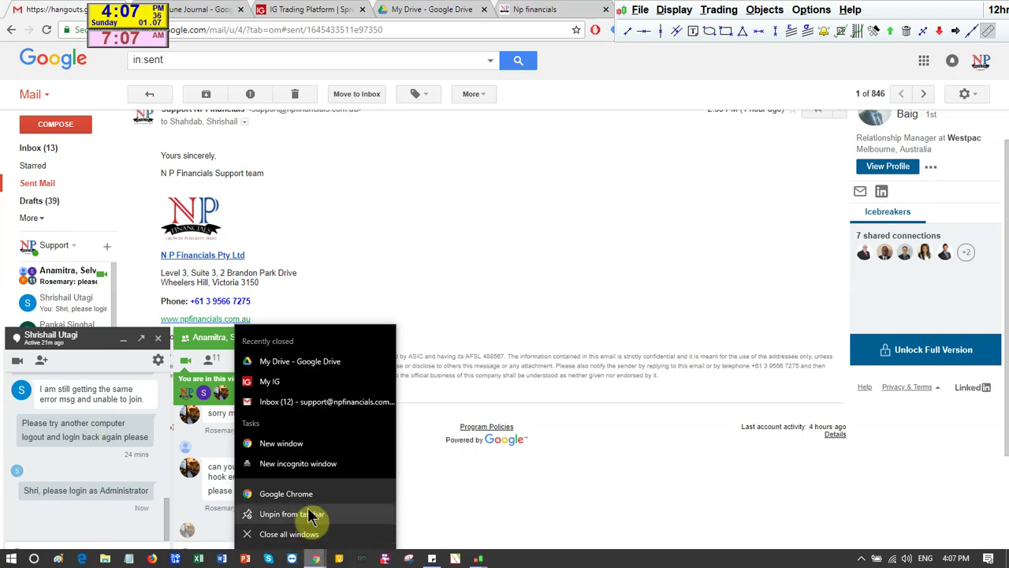
right_click(154, 559)
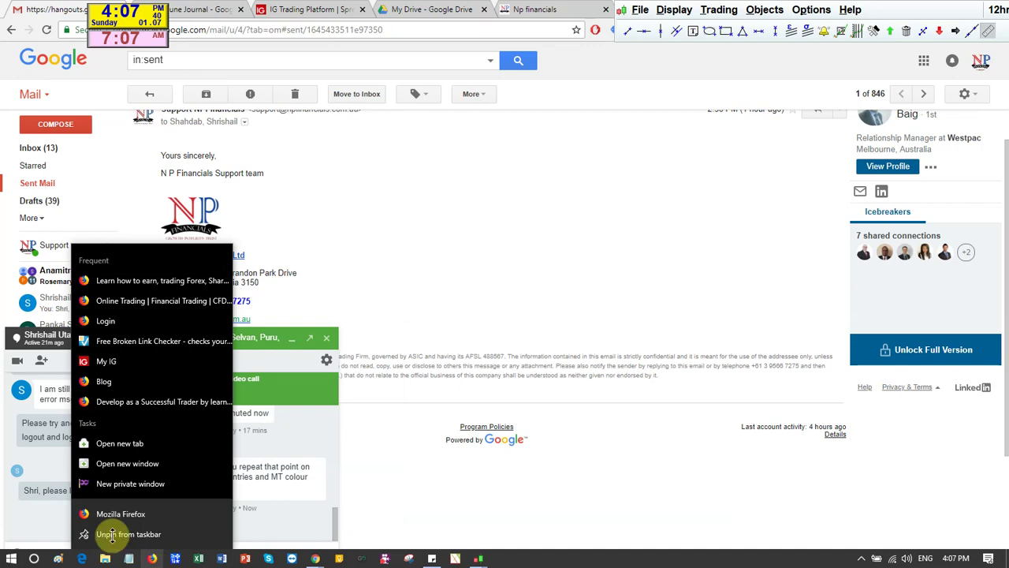
Step: Send the same attendee the follow-up message "right click on google chrome and run it as Administrator"
left_click(23, 536)
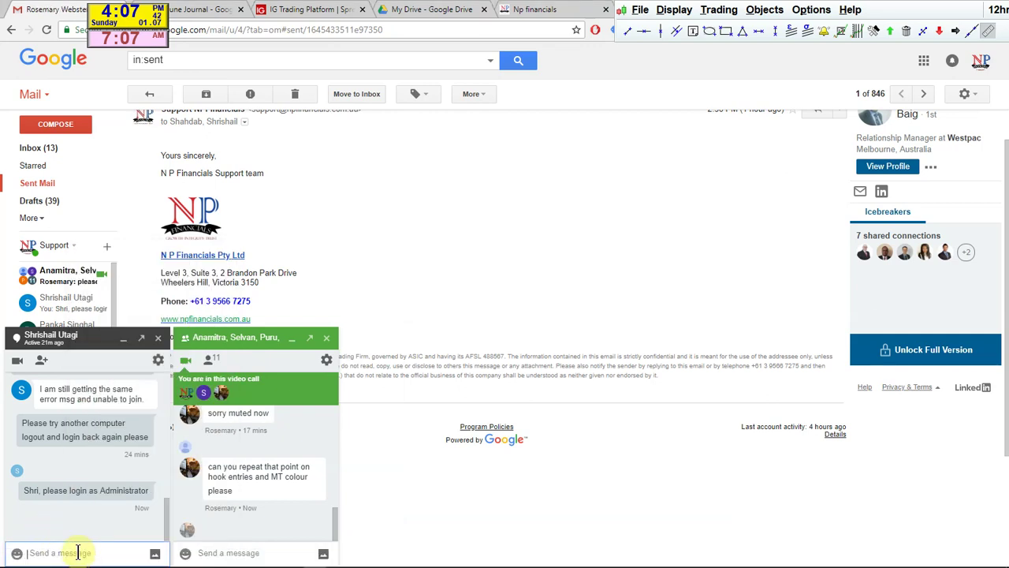
type("right cli")
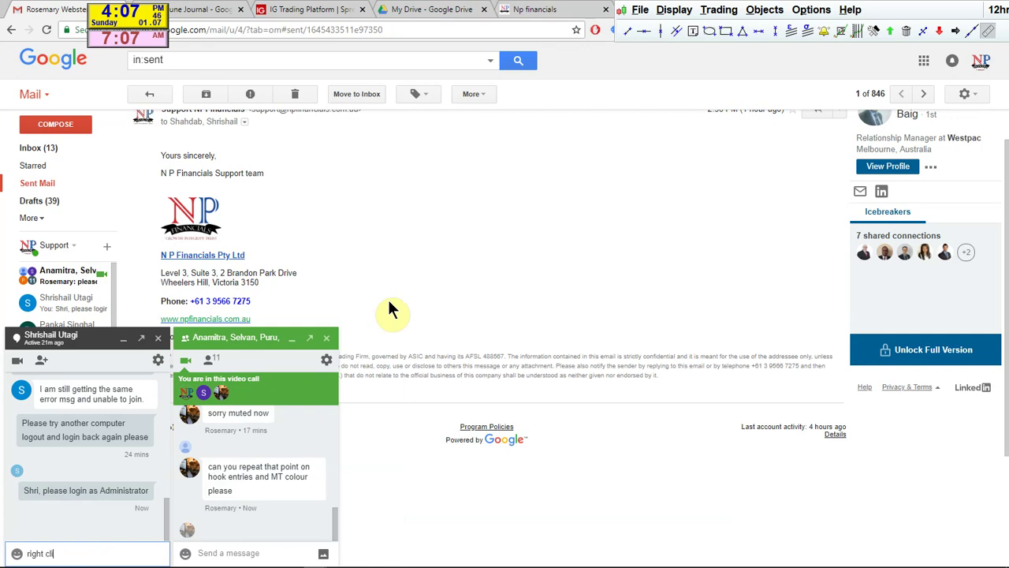
type("ck on google chrome and run as")
key("BackSpace")
key("BackSpace")
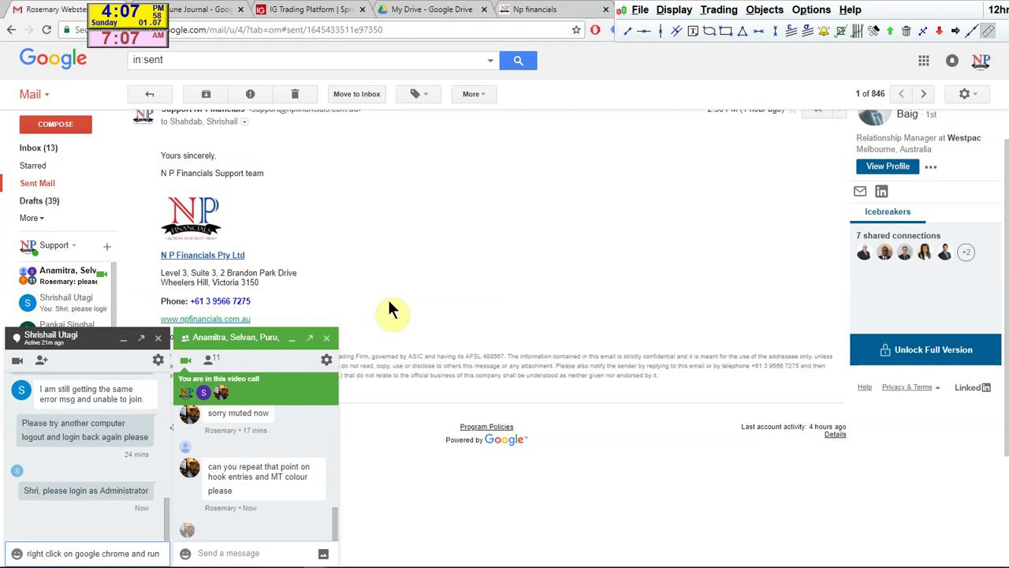
type("it as")
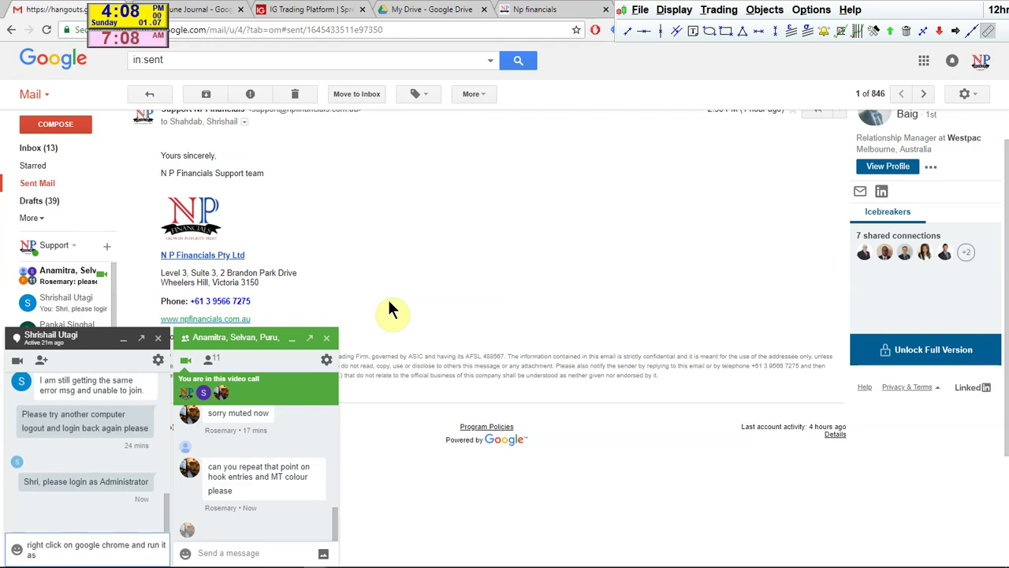
type(" Administrator")
key("Return")
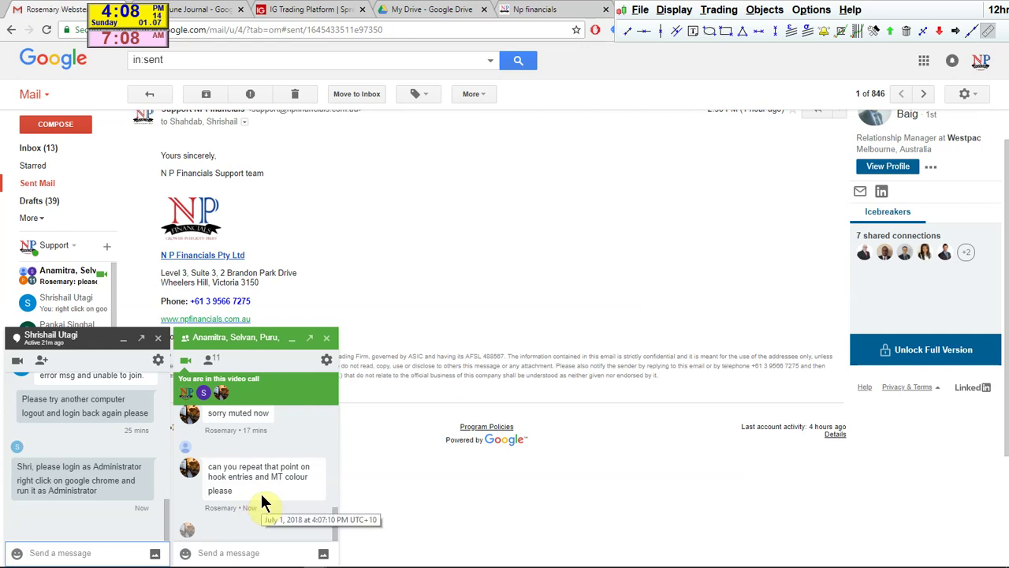
Step: Enlarge the 2-day EURAUD chart, circle the 13 June red indicator bar with an ellipse, and restore the multi-chart layout
left_click(883, 30)
double_click(326, 30)
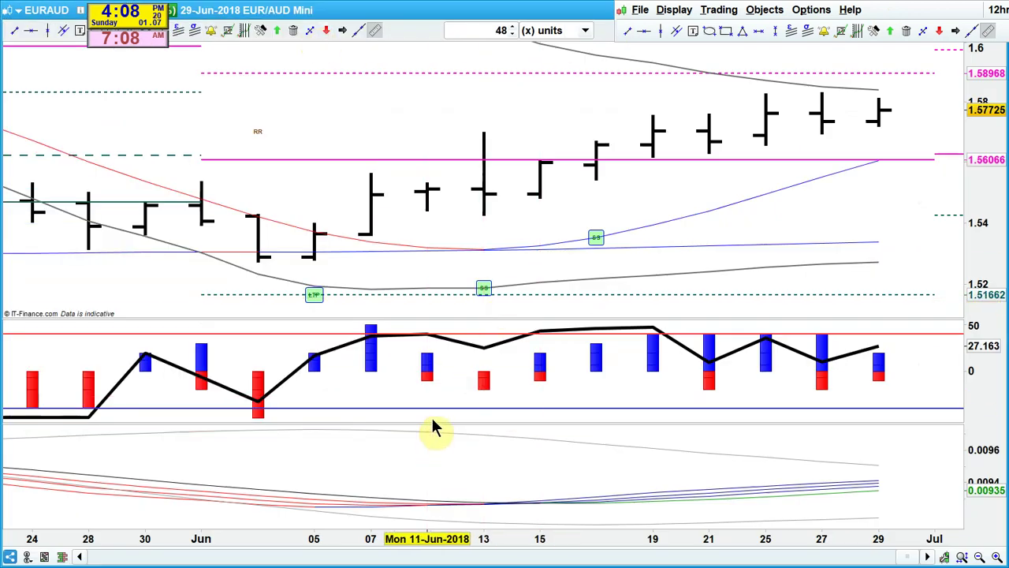
left_click(710, 32)
mouse_move(457, 360)
left_mouse_down()
mouse_move(523, 410)
mouse_move(489, 396)
left_mouse_up()
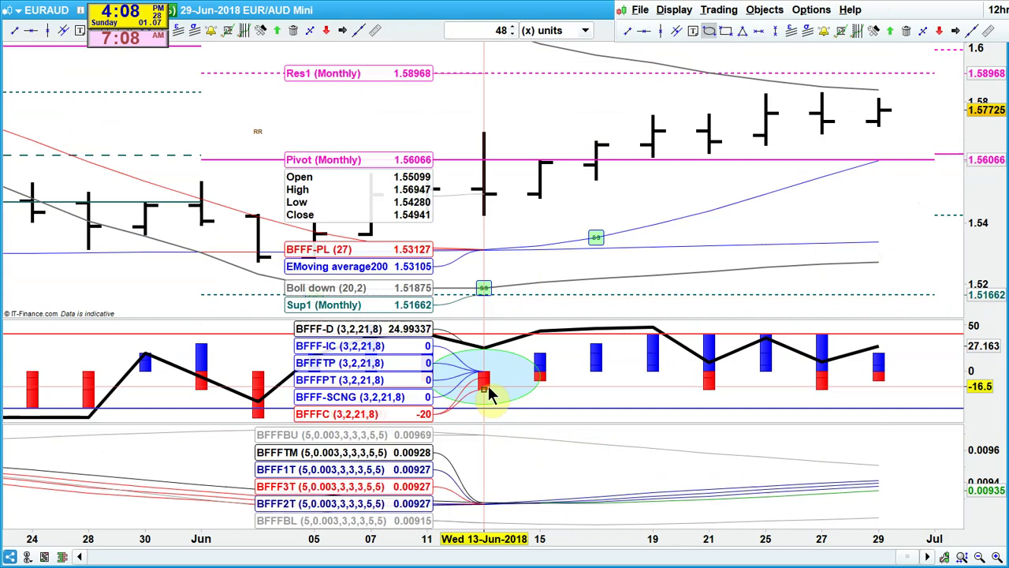
mouse_move(487, 388)
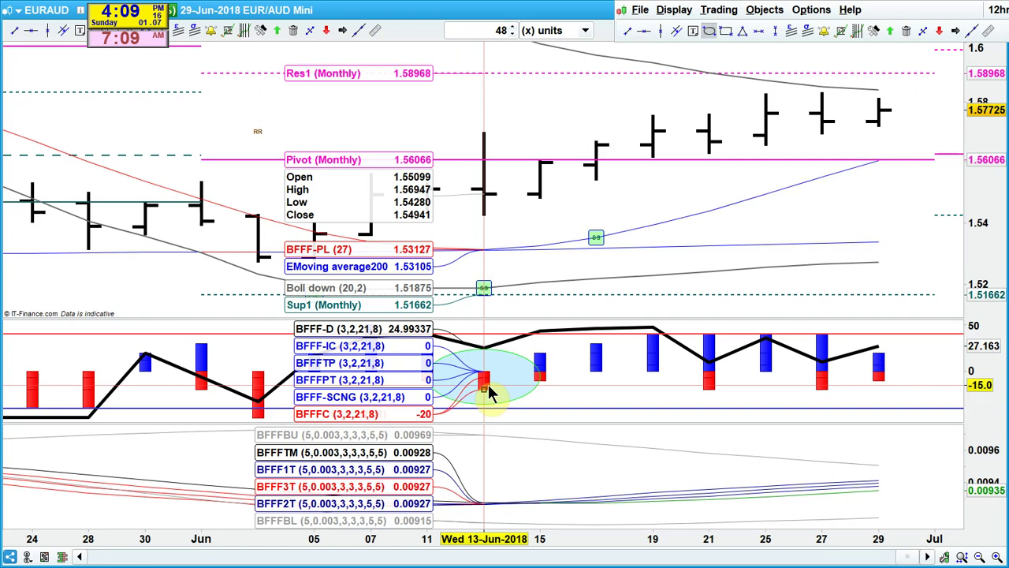
double_click(536, 12)
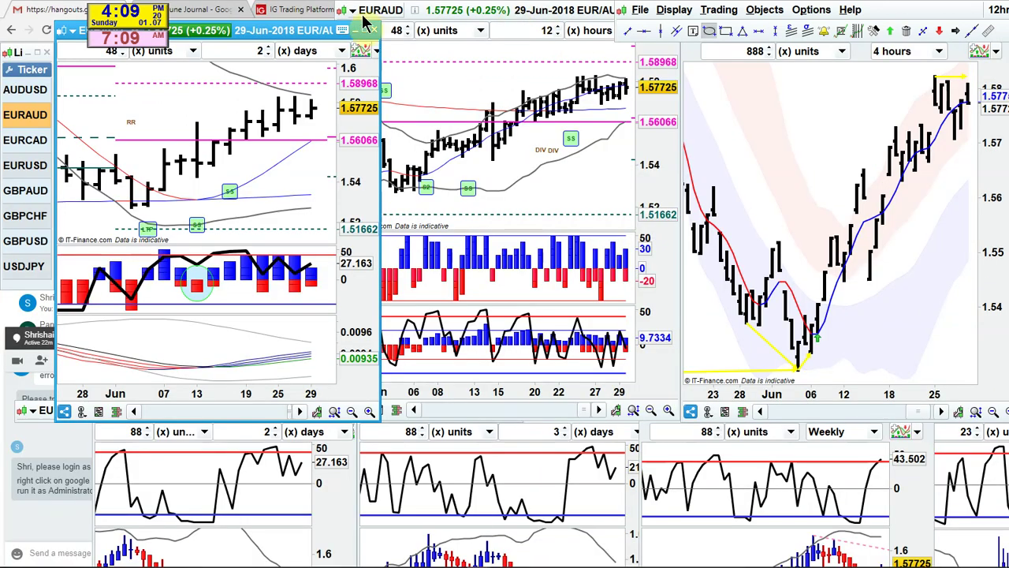
Step: Switch to the NP Financials site in the browser and expand its Instruction Based Discussions section
left_click(49, 11)
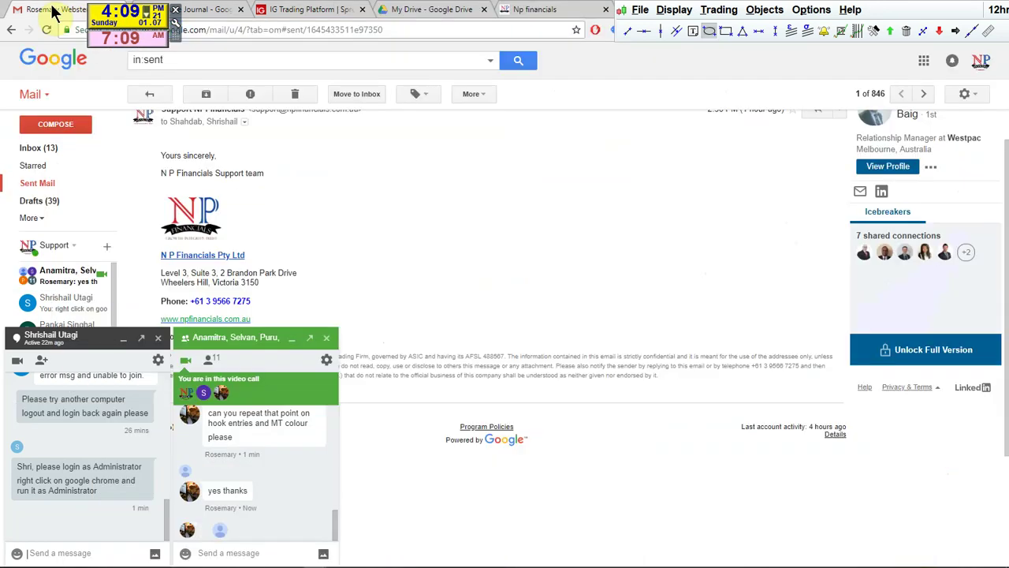
left_click(521, 9)
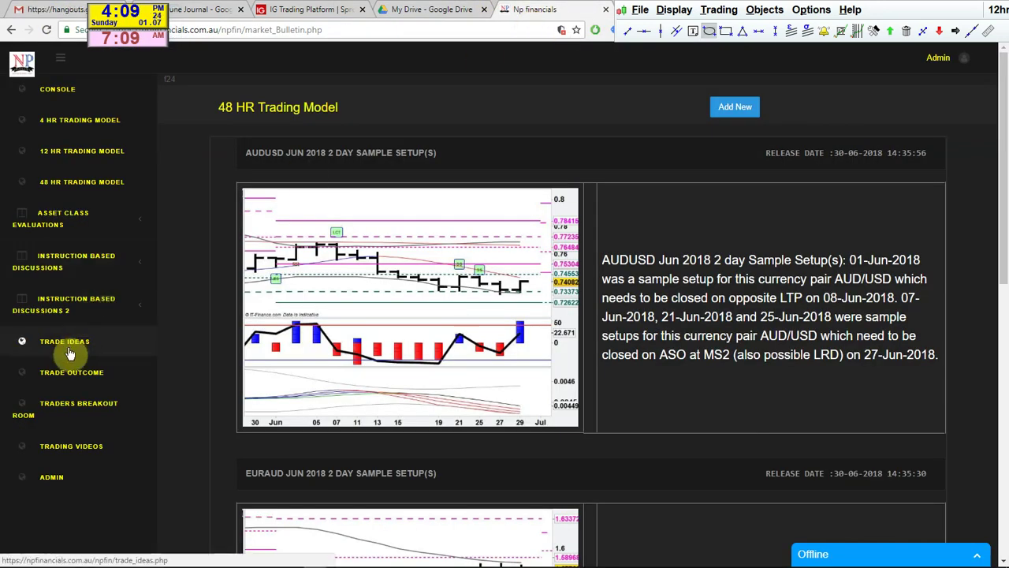
left_click(79, 263)
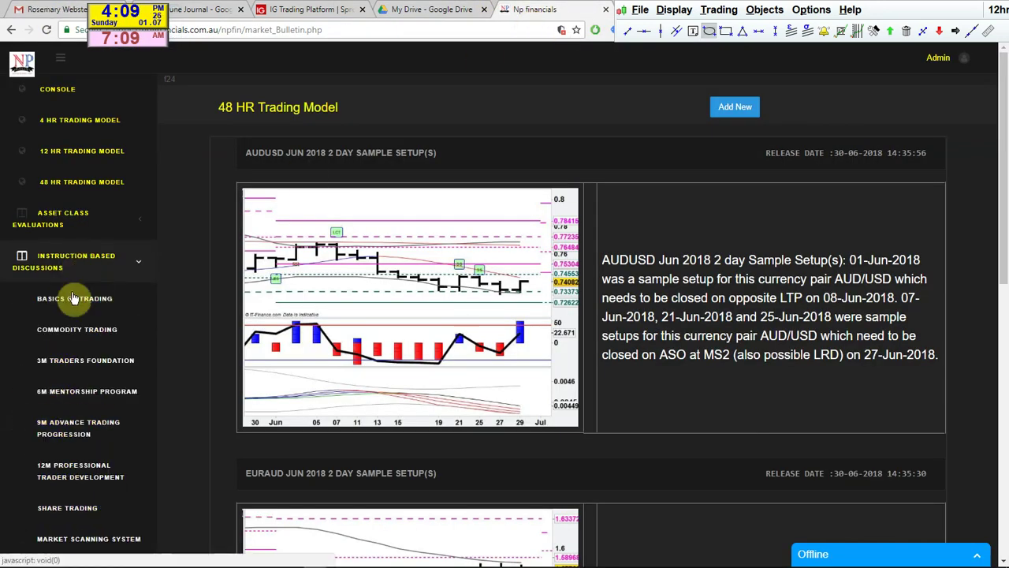
Step: Open the 6M Mentorship Program modules page and switch to the trading platform's EURAUD charts
left_click(76, 392)
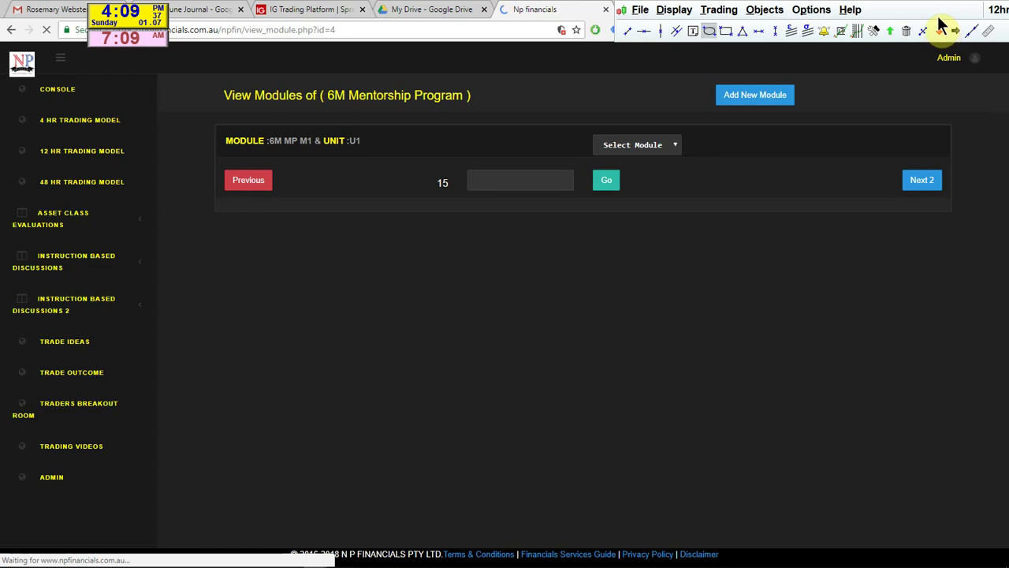
left_click(940, 26)
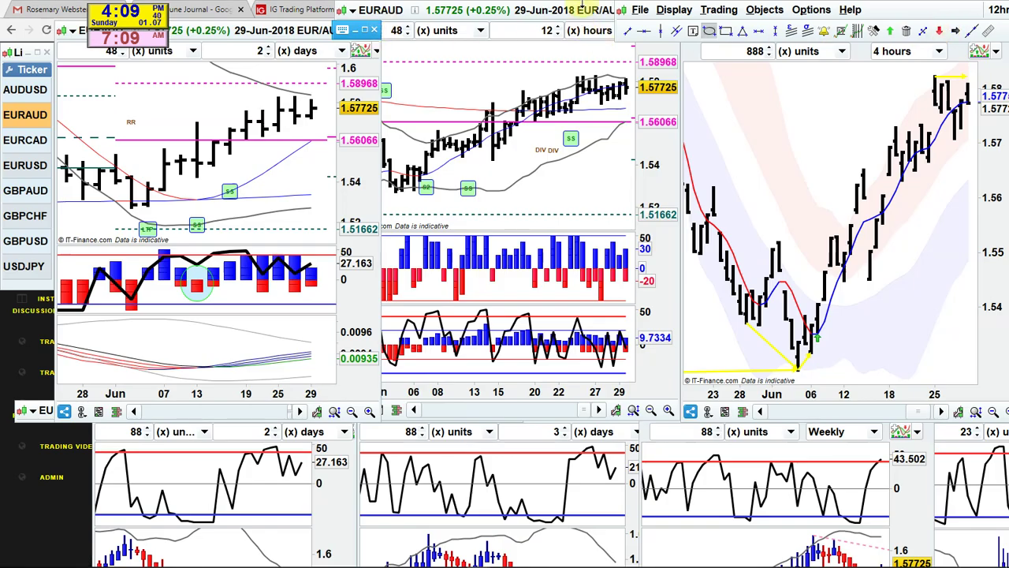
left_click(581, 29)
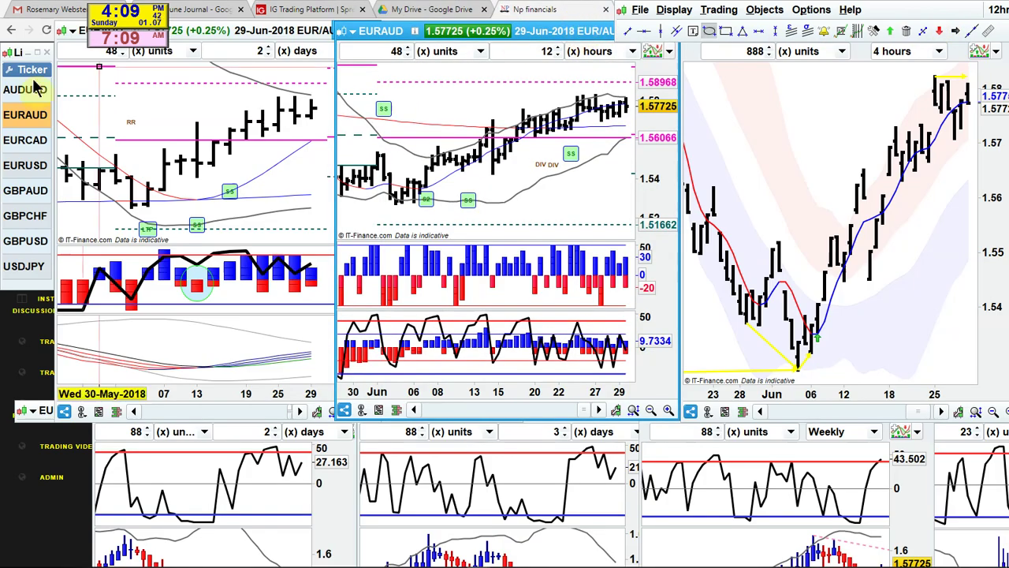
left_click(27, 119)
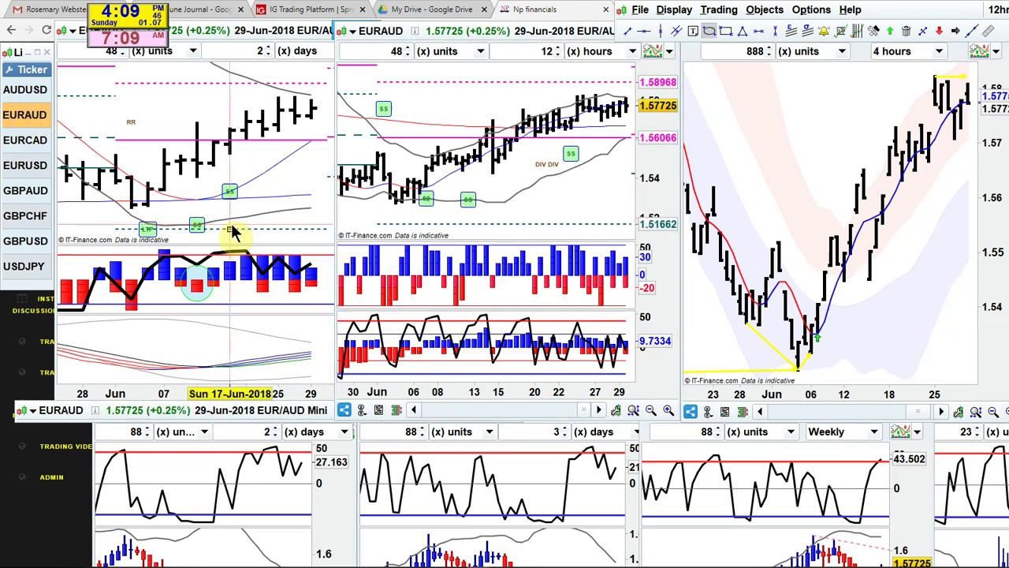
mouse_move(233, 231)
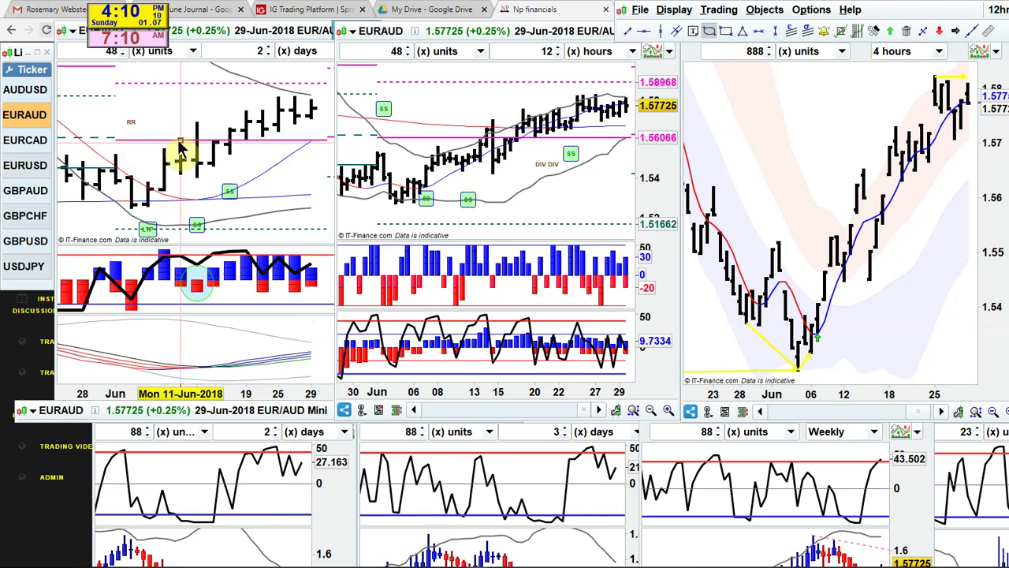
Step: Examine the 27-Jun-2018 bar on the maximized EURAUD 2-day chart, and restore the chart window
left_click(302, 126)
left_click(315, 40)
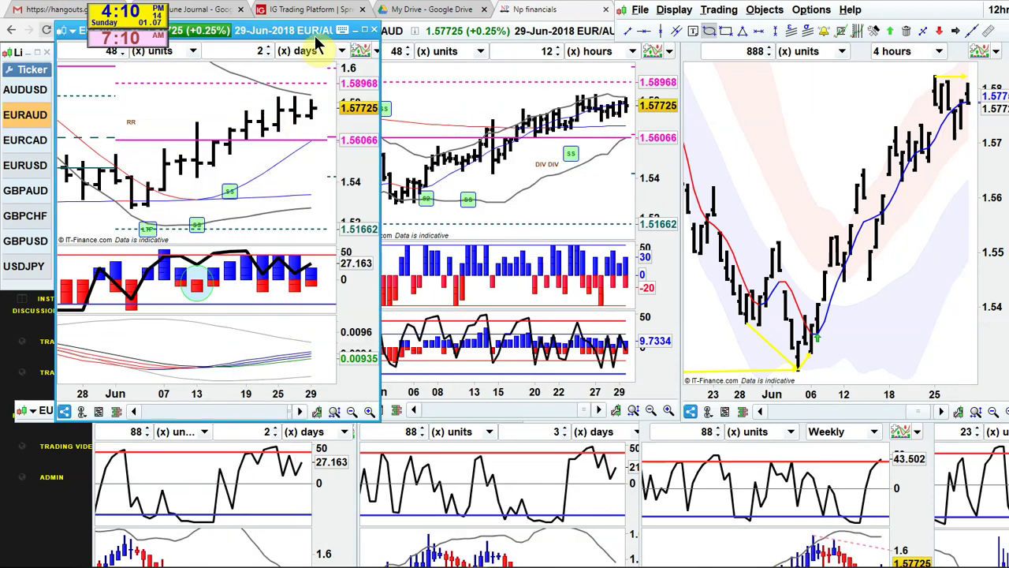
double_click(315, 41)
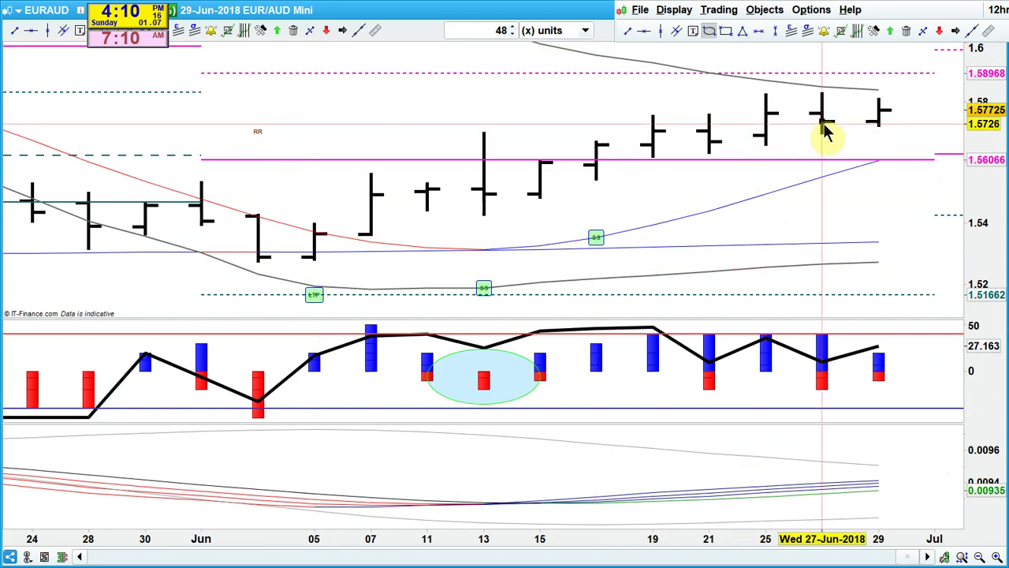
left_click(826, 134)
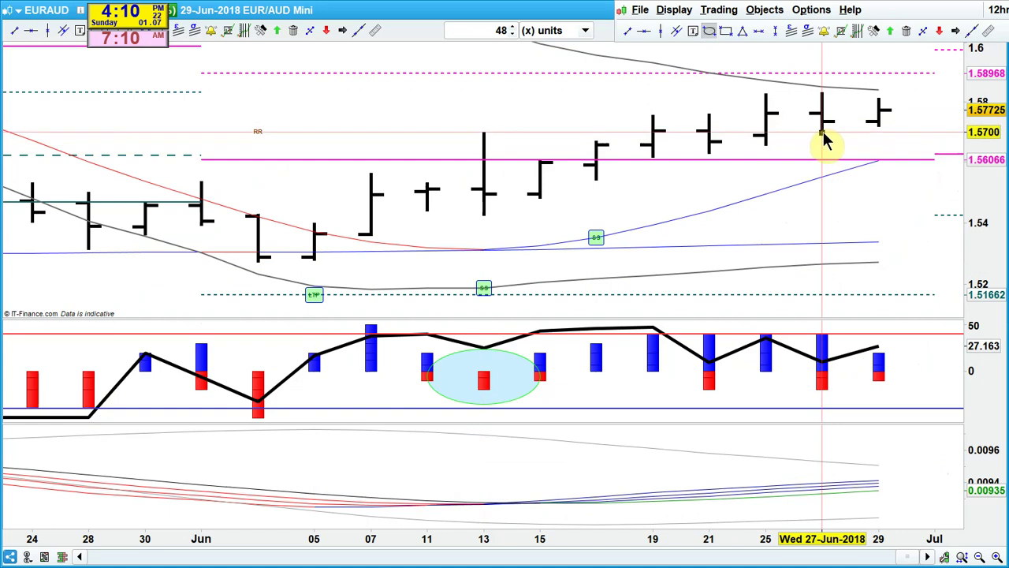
left_click(823, 132)
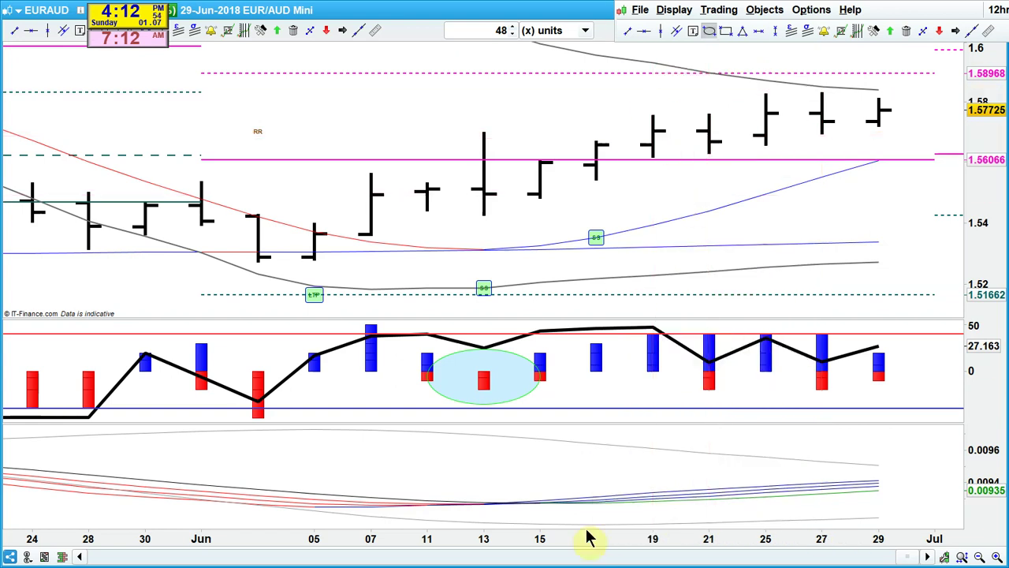
double_click(533, 11)
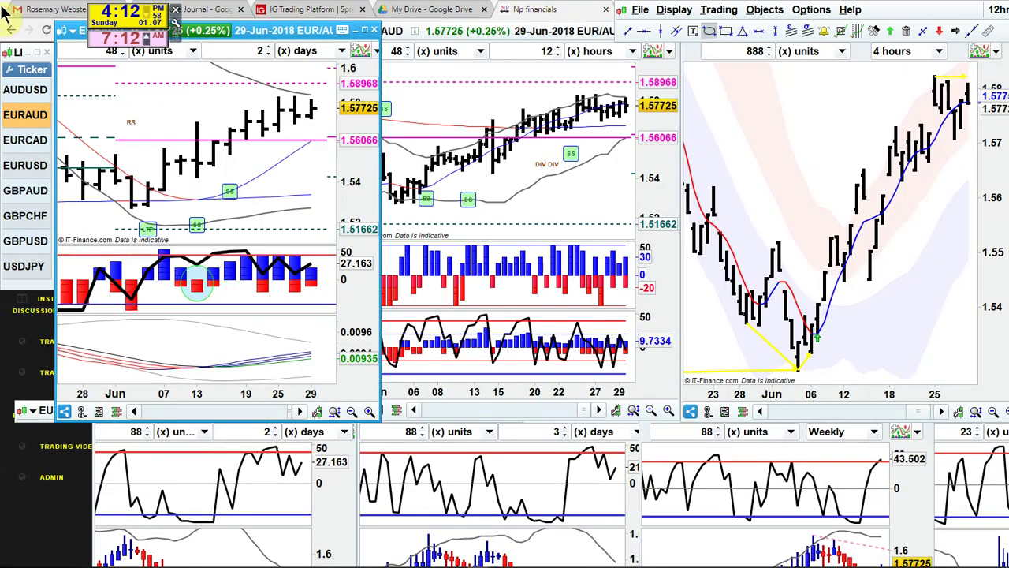
Step: Switch to Gmail, read the latest questions in the group video-call chat, and return to the trading charts
left_click(39, 10)
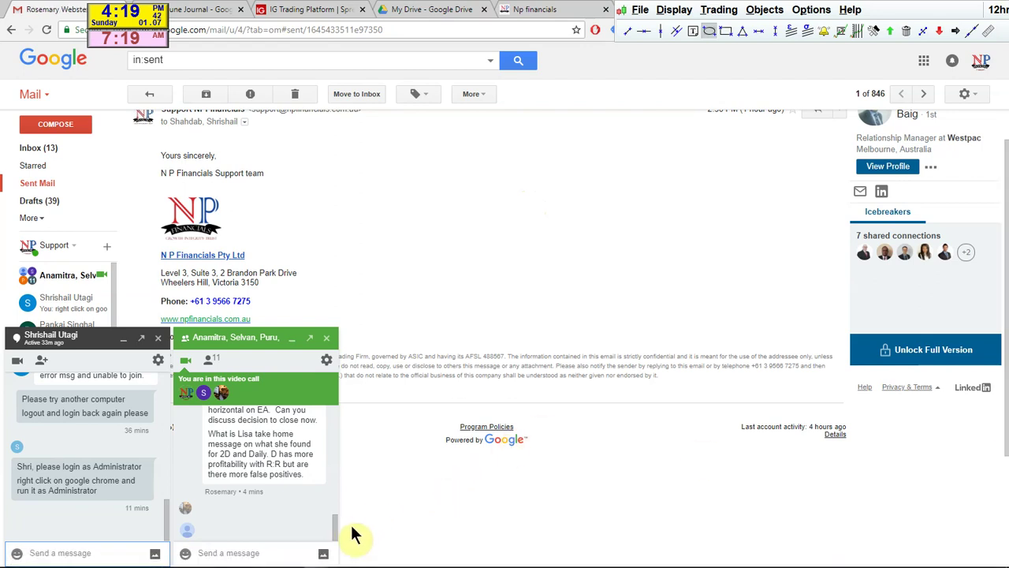
left_click_drag(338, 534, 338, 530)
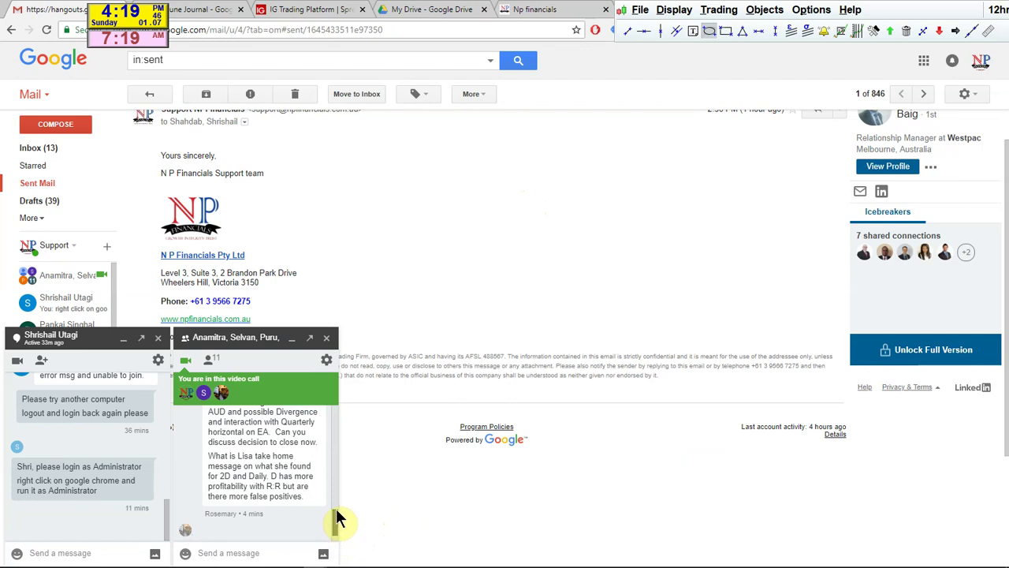
scroll(336, 526, "up", 1)
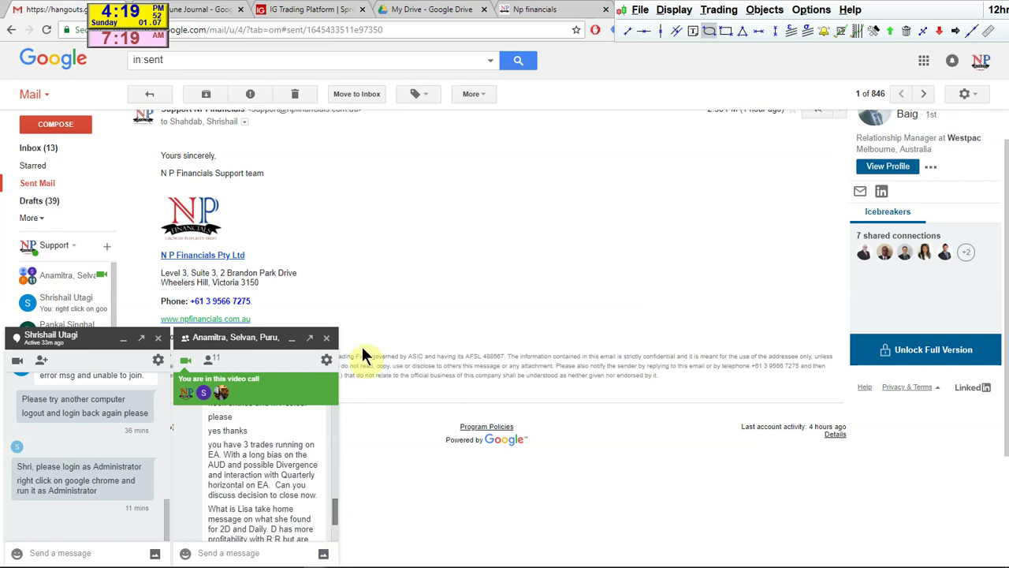
left_click(891, 15)
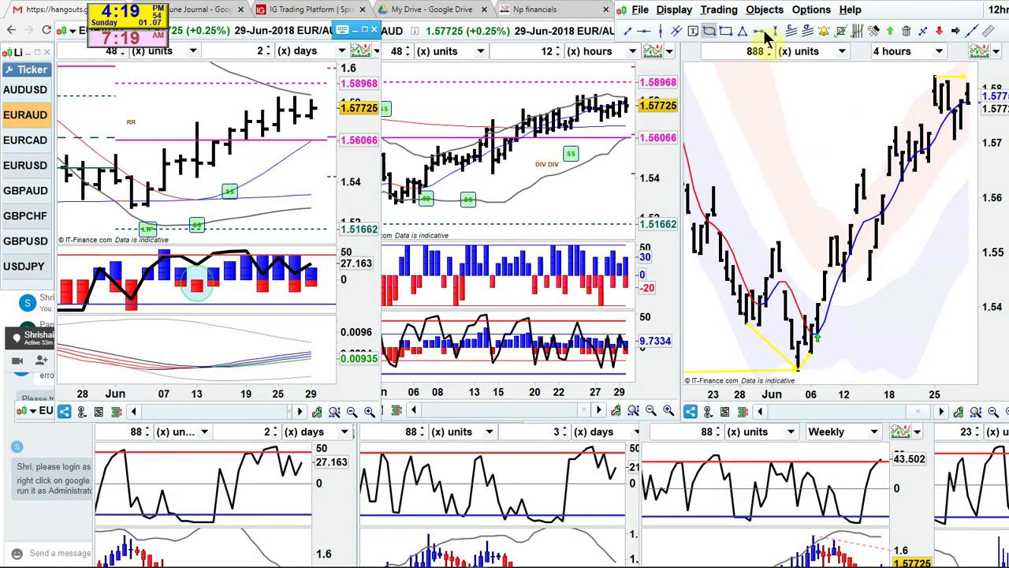
Step: On the maximized EURAUD 2-day chart, draw a line across the 19-Jun and 25-Jun oscillator peaks and one from the 27-Jun low down to about 1.547
left_click(364, 32)
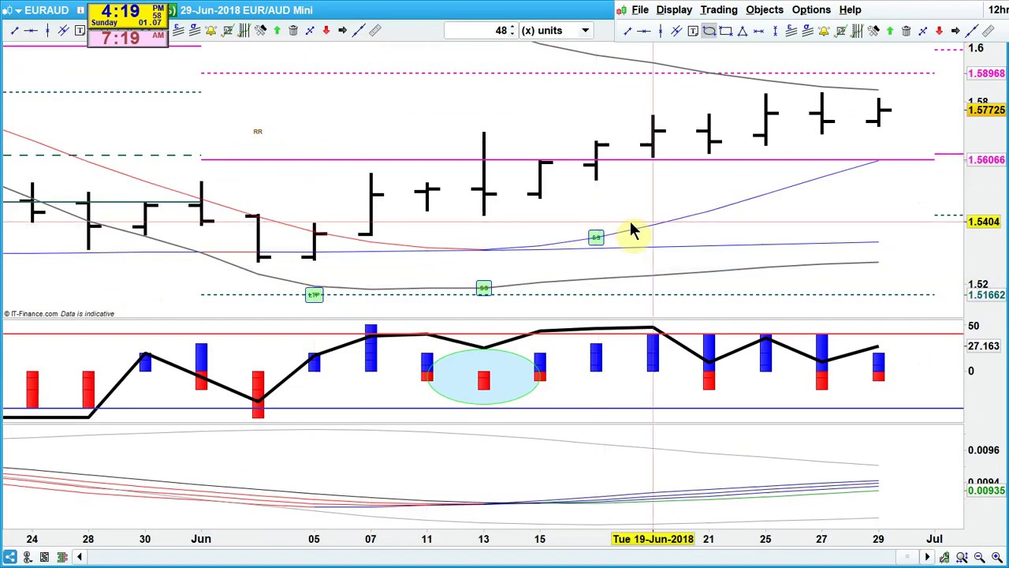
scroll(637, 227, "down", 4)
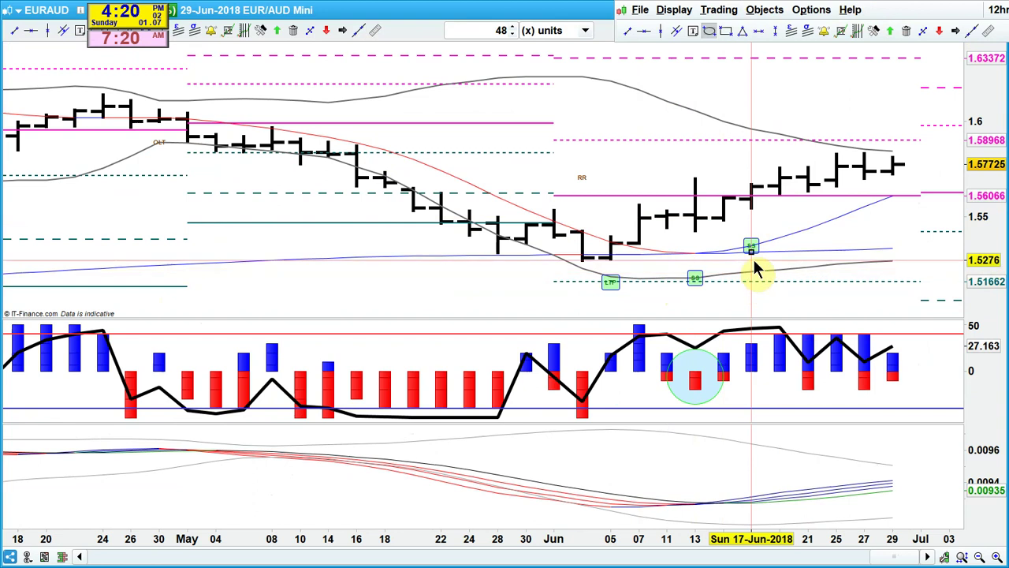
scroll(755, 266, "up", 1)
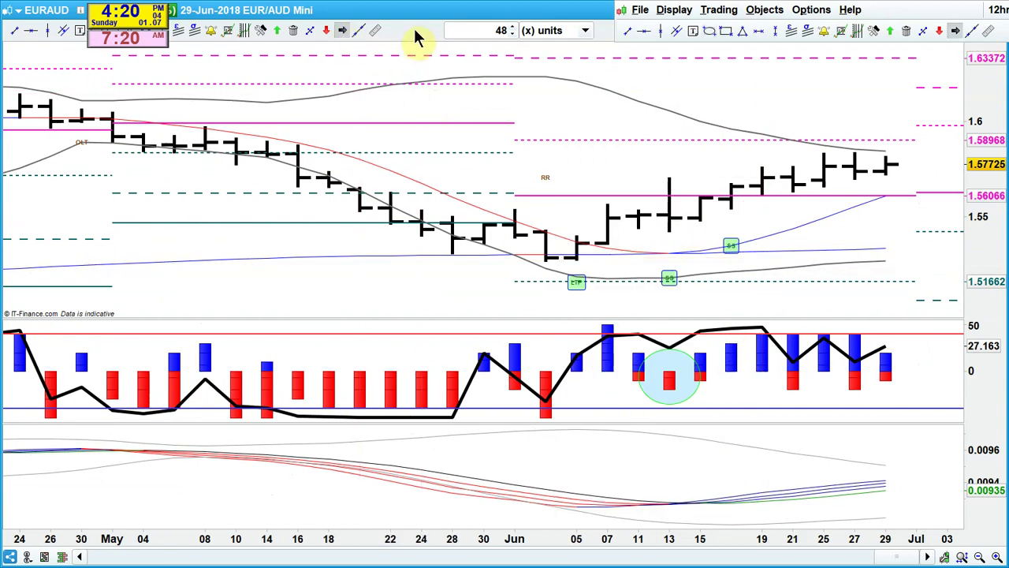
left_click_drag(761, 329, 828, 341)
mouse_move(829, 340)
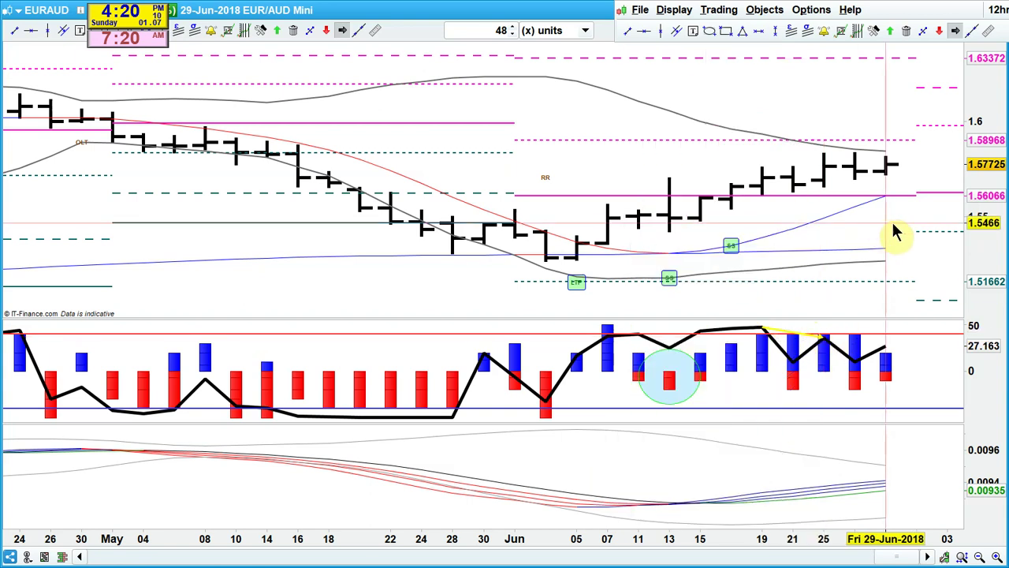
left_click_drag(912, 223, 863, 177)
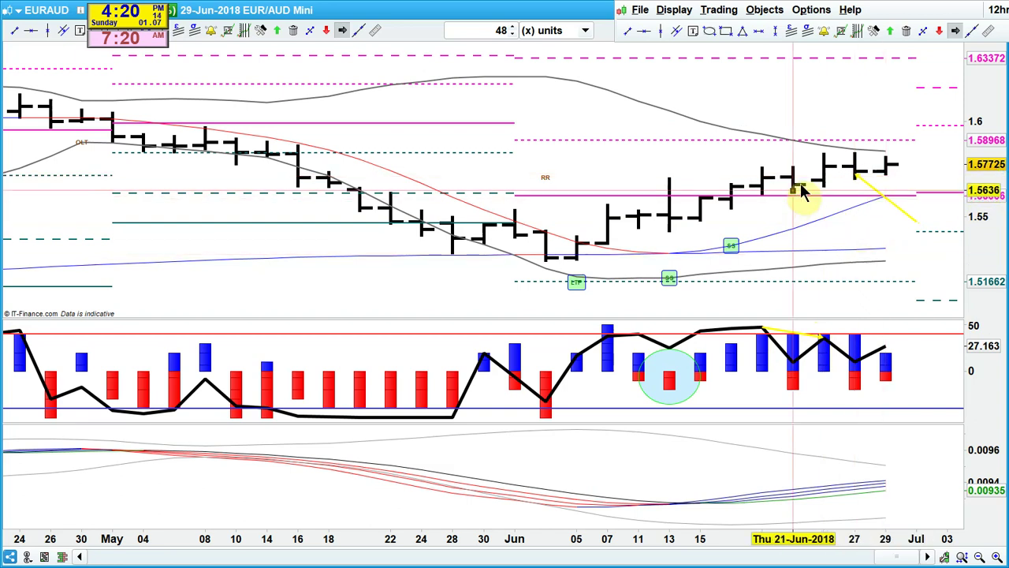
Step: Enable the platform's general chart option "Display lines on inferior time units" and close the options
right_click(823, 194)
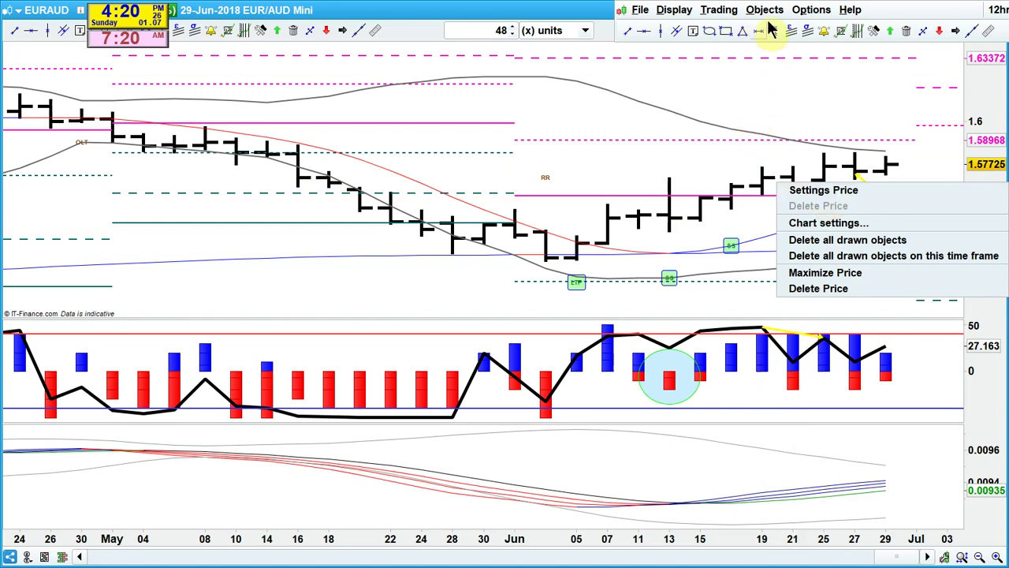
left_click(820, 22)
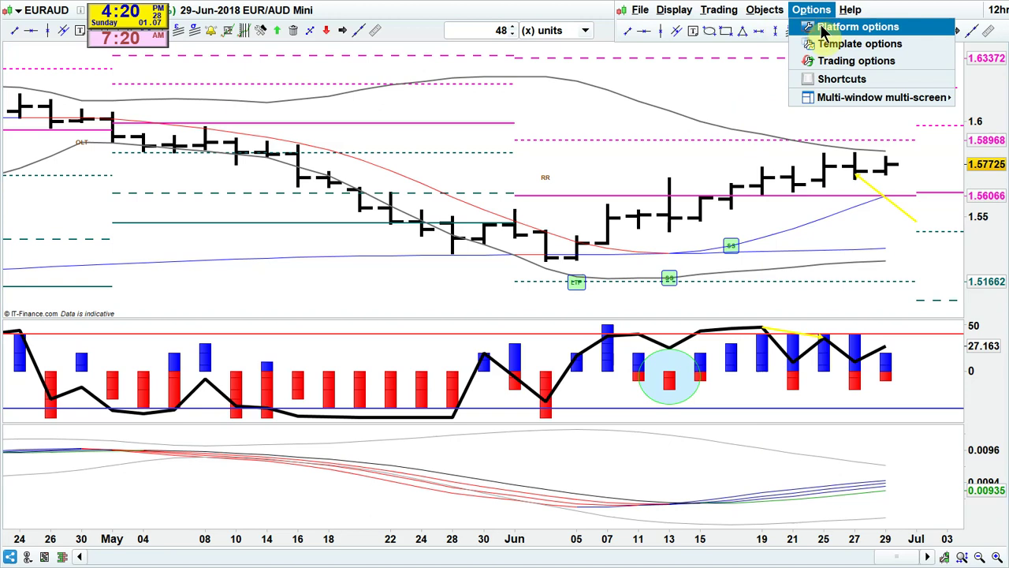
left_click(819, 29)
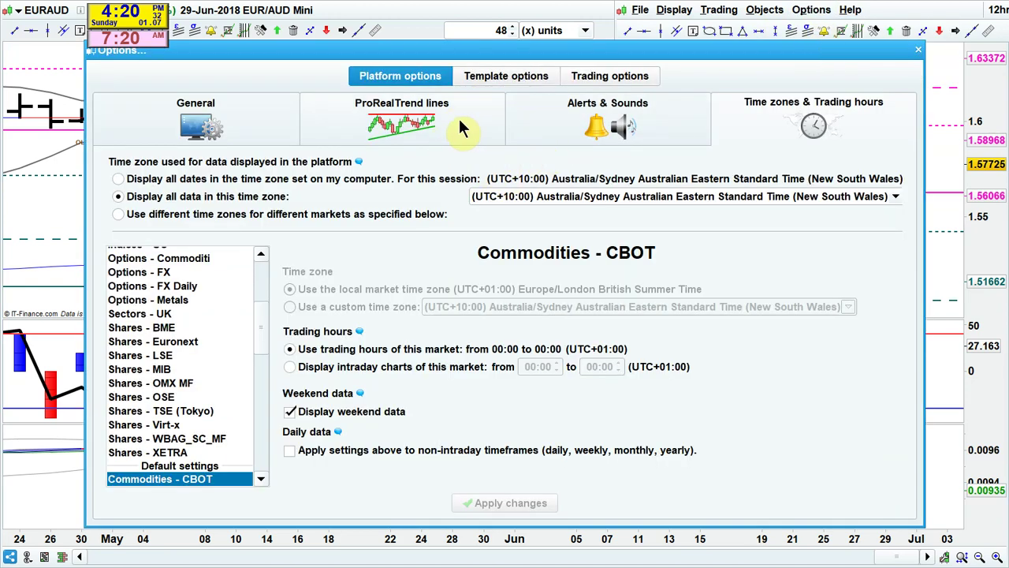
left_click(288, 129)
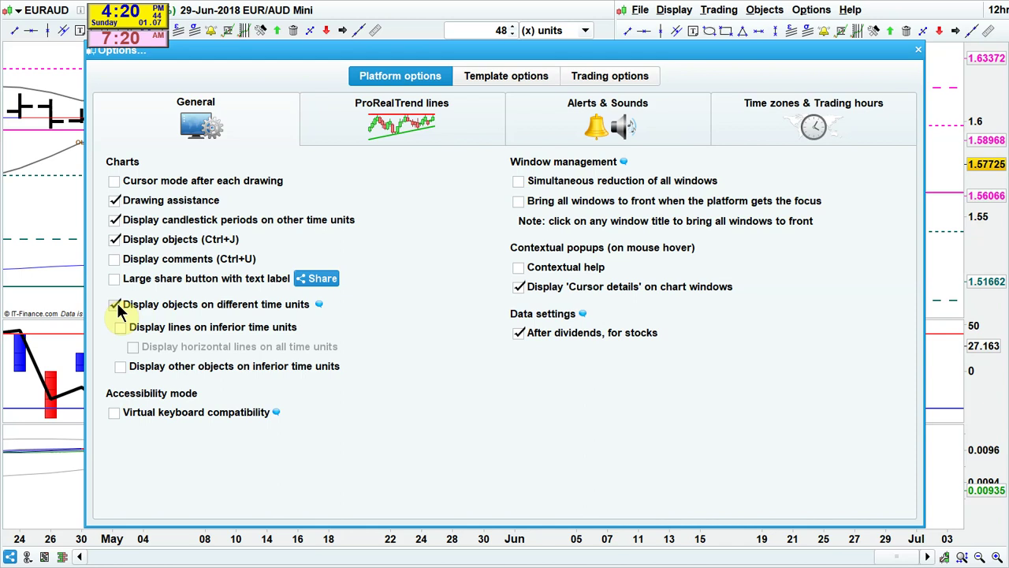
left_click(120, 326)
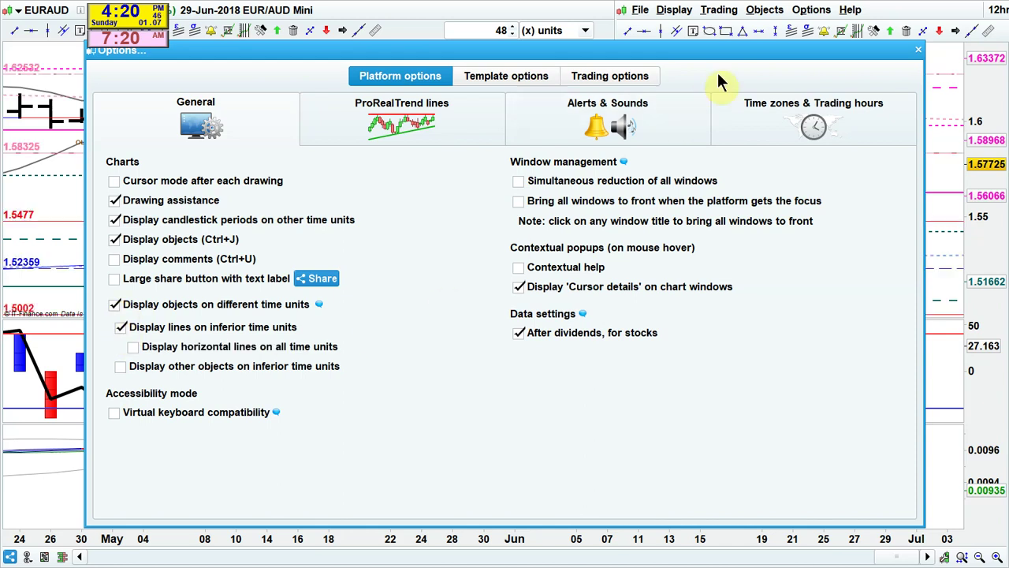
left_click(916, 49)
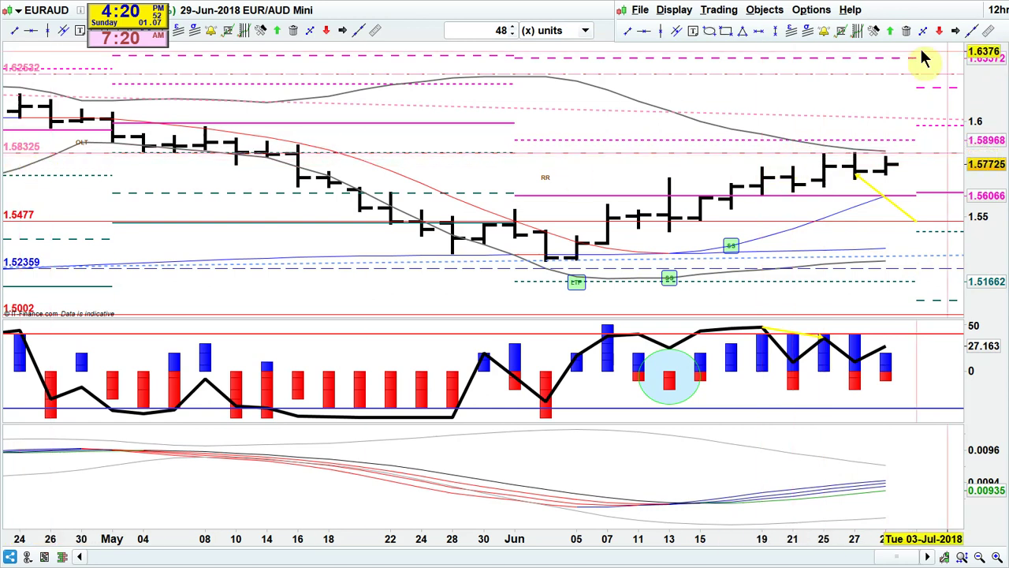
Step: Draw an upward line from the 27-Jun high to the 1.63372 level at 3-Jul
left_click(954, 30)
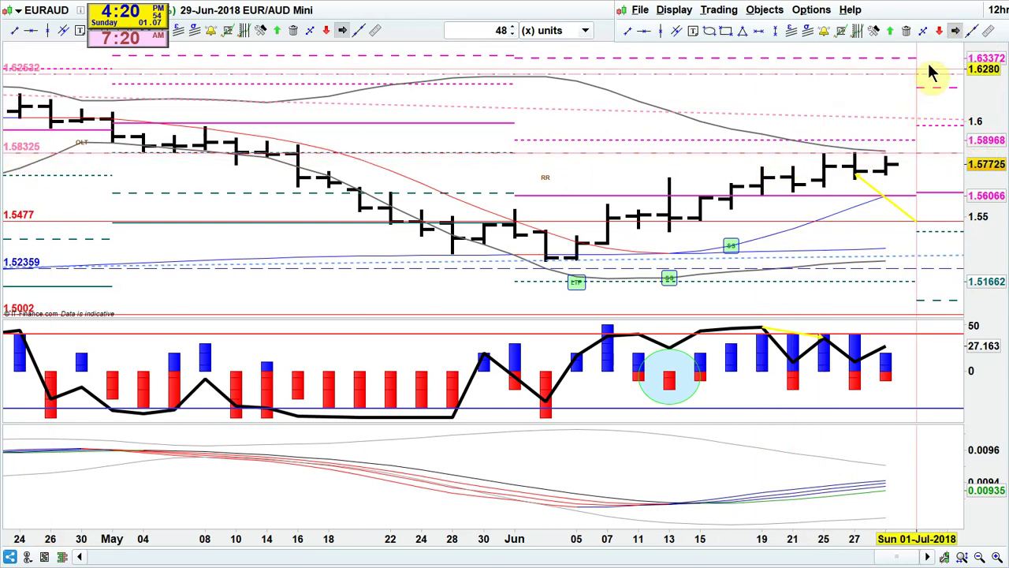
left_click_drag(930, 73, 863, 160)
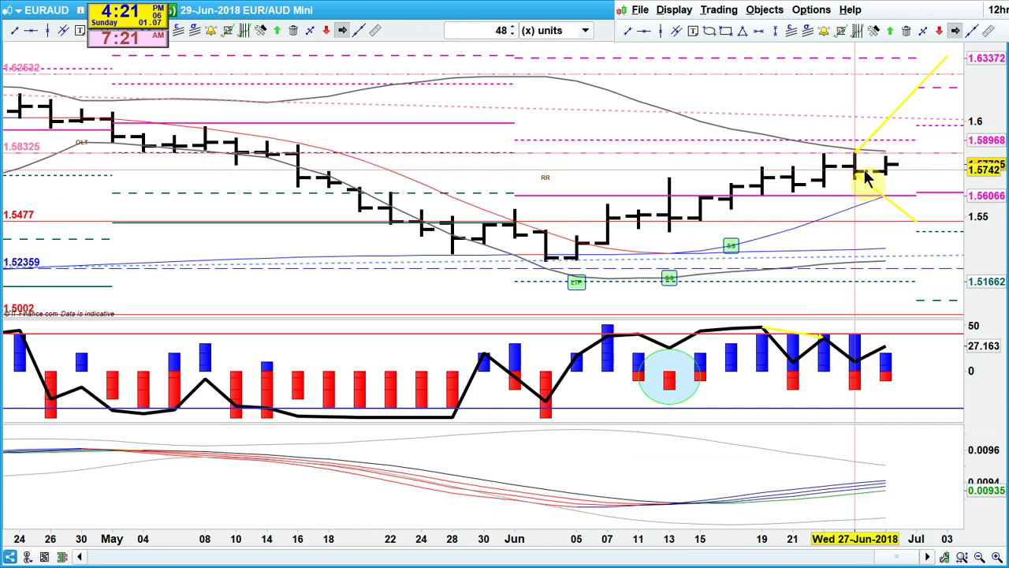
Step: Delete the three yellow lines and the ellipse around the 13-Jun oscillator bar, and restore the chart window
mouse_move(865, 178)
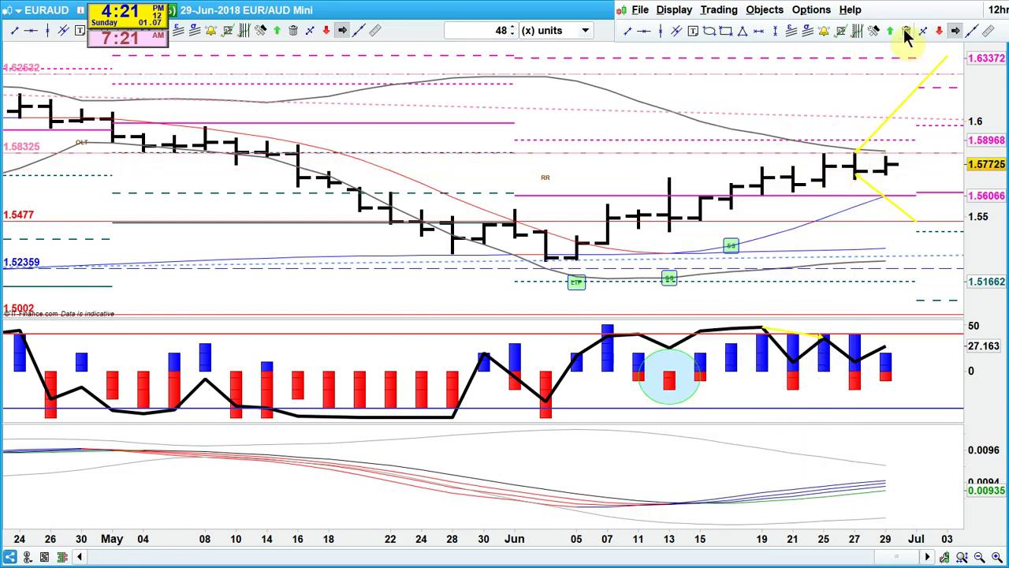
left_click(904, 108)
left_click(889, 201)
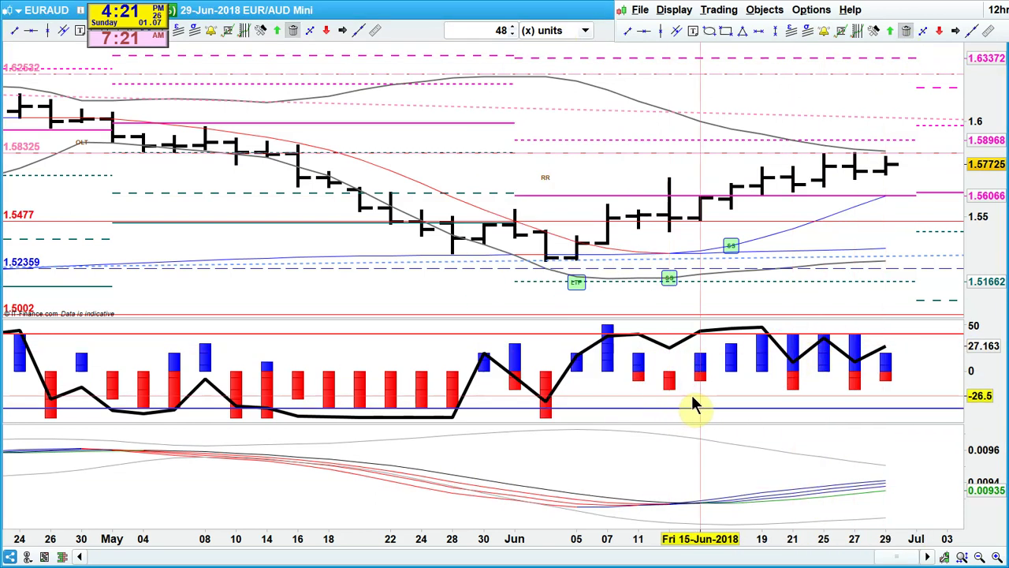
mouse_move(693, 401)
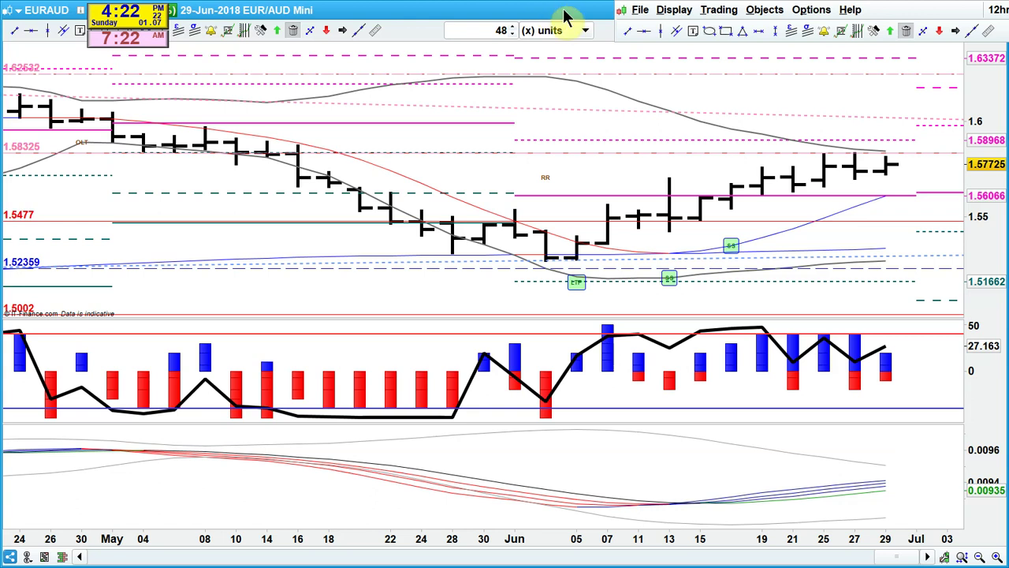
double_click(561, 9)
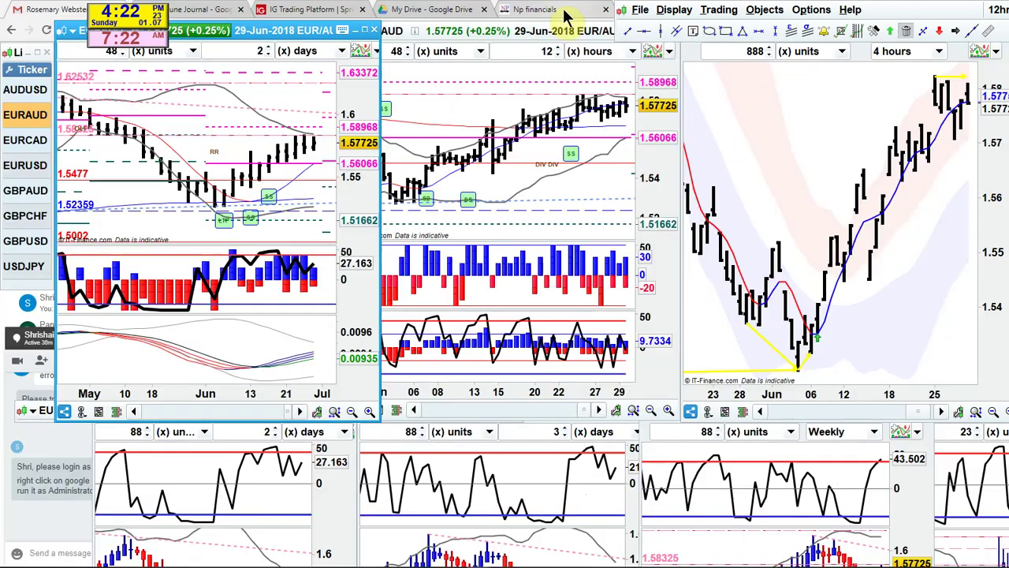
Step: Load EURCAD in the linked charts, and read the newest message in the group chat before returning to the charts
left_click(33, 141)
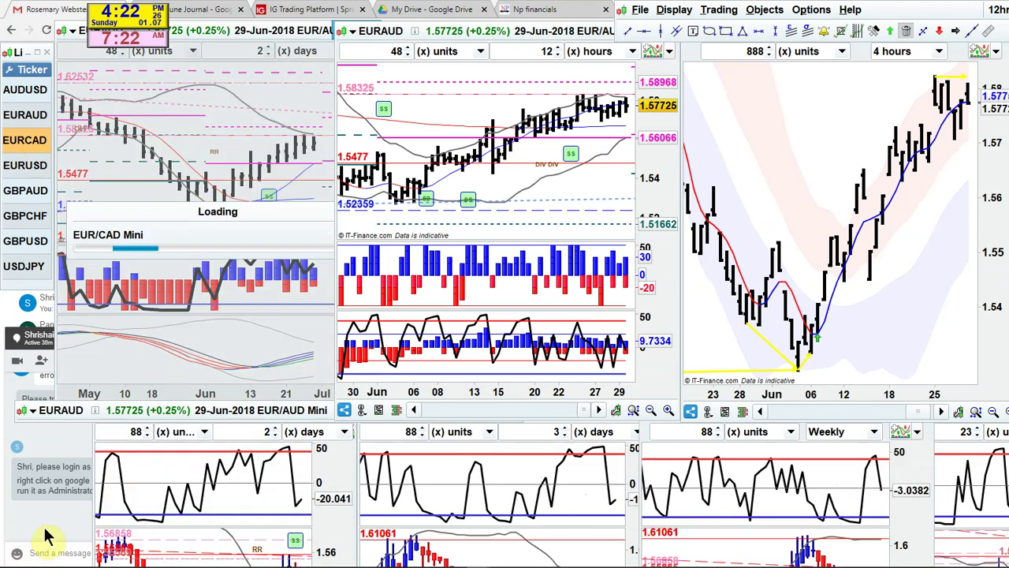
left_click(28, 552)
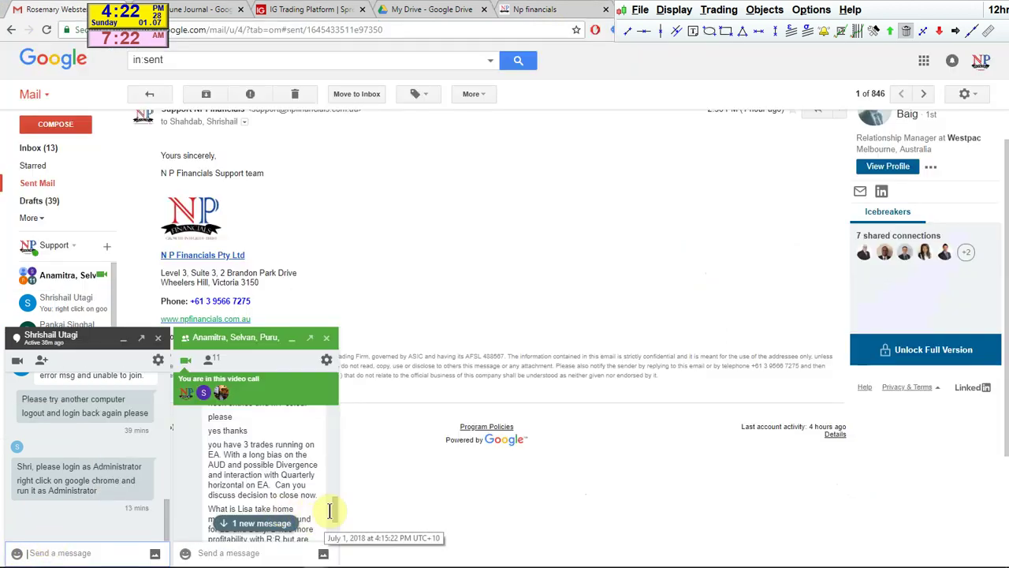
left_click_drag(333, 518, 337, 544)
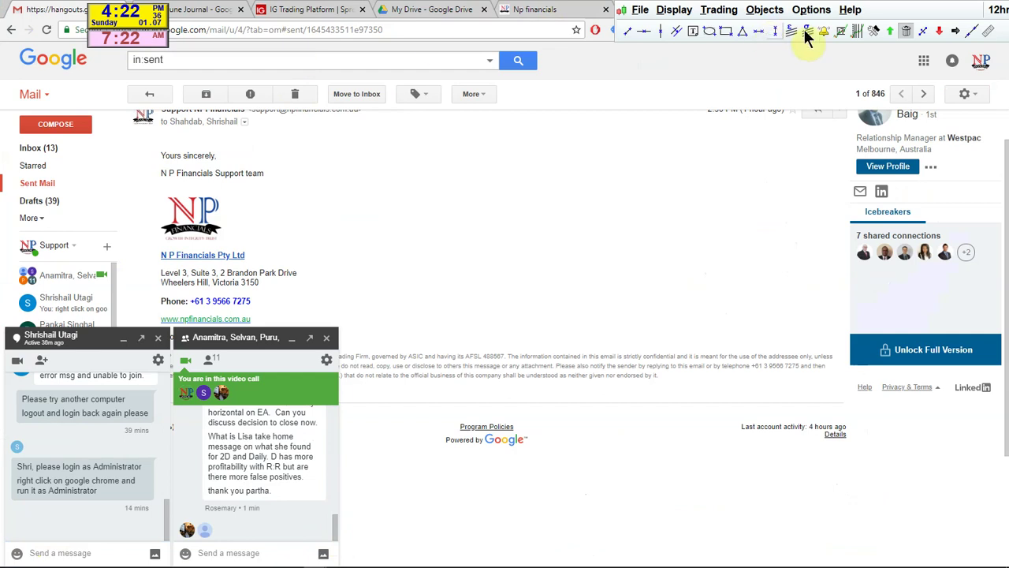
left_click(907, 24)
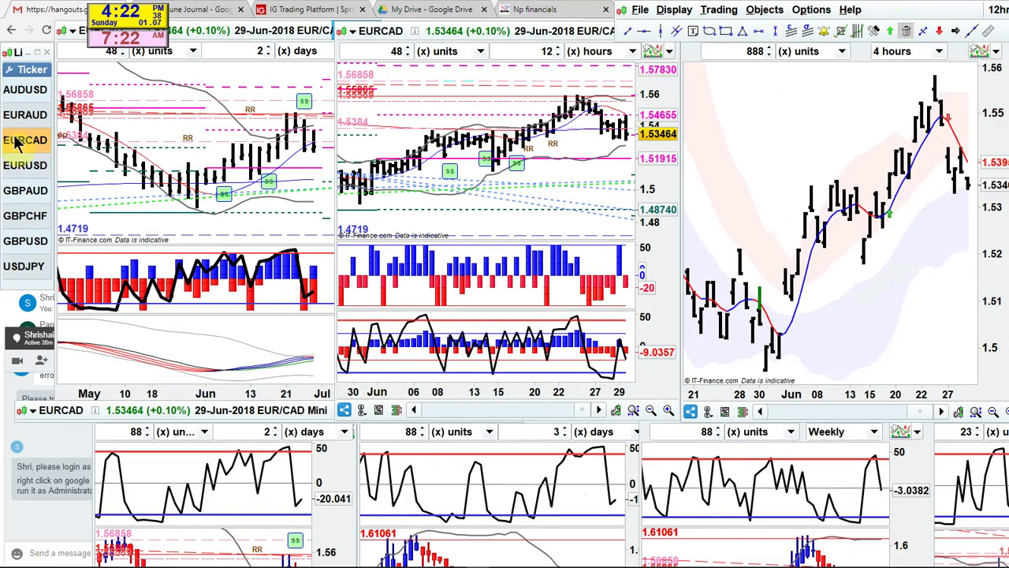
Step: Turn off the platform option "Display objects on different time units" and close the options
left_click_drag(214, 110, 213, 127)
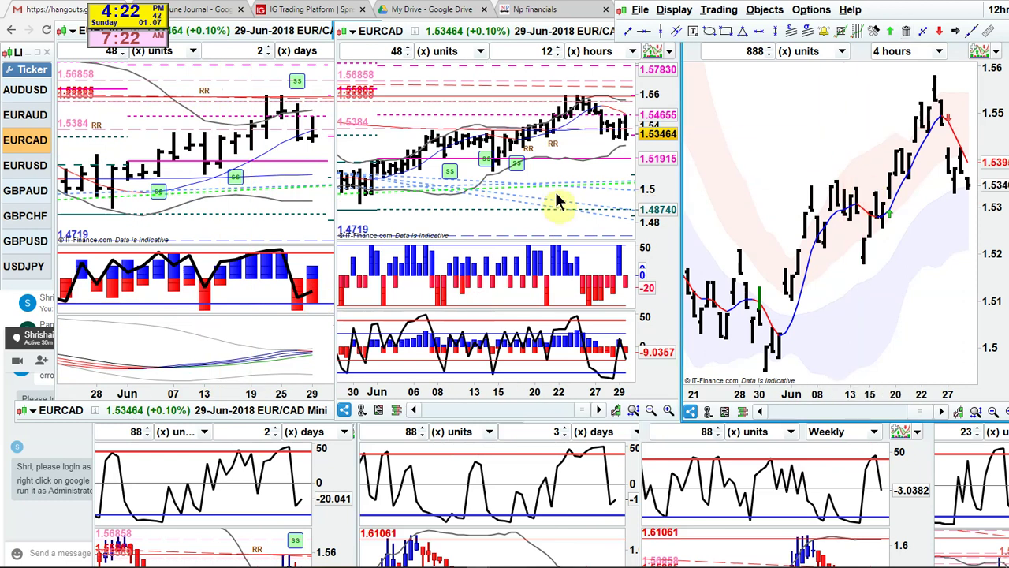
left_click(811, 10)
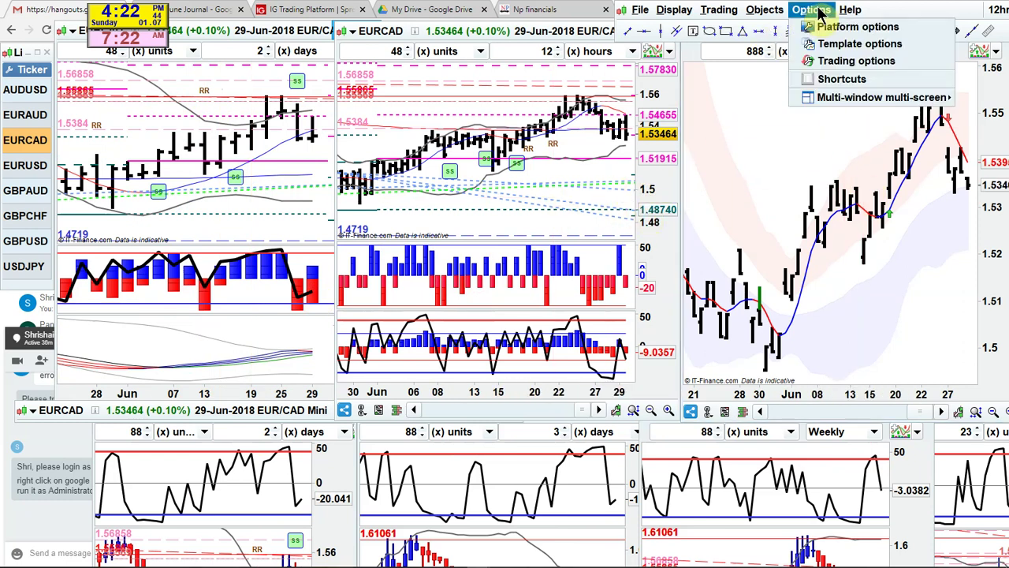
left_click(827, 28)
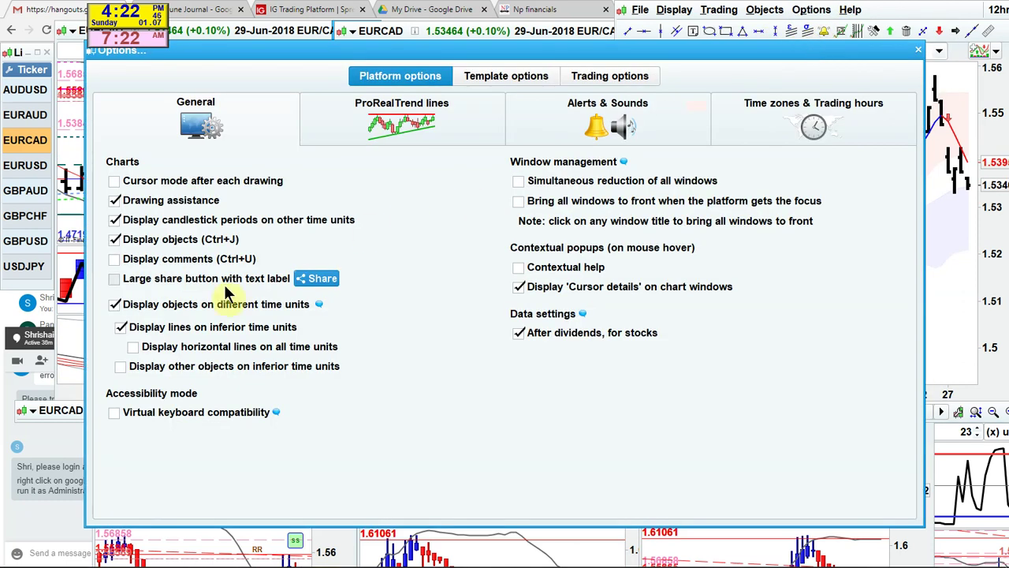
left_click(167, 307)
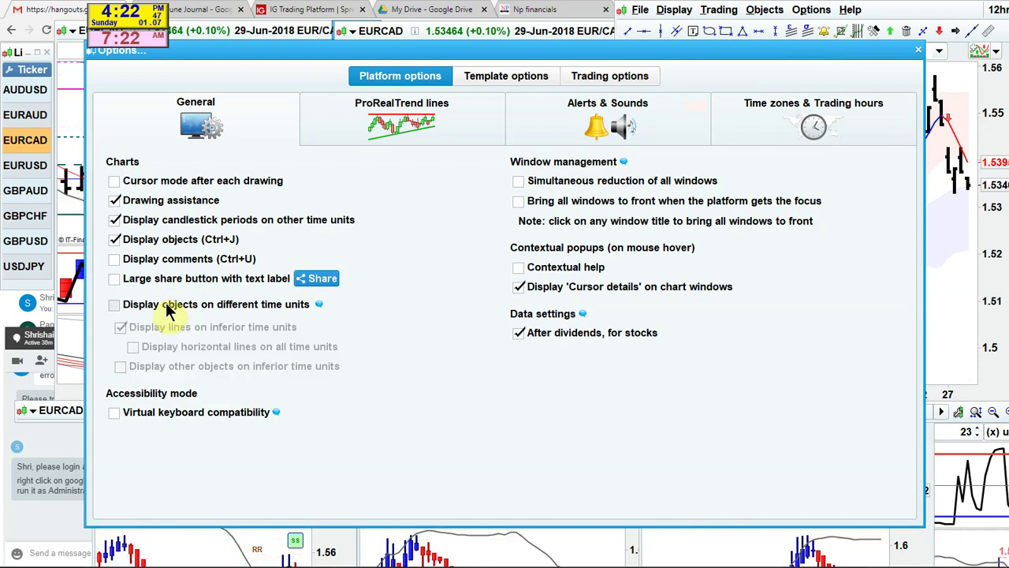
left_click(917, 50)
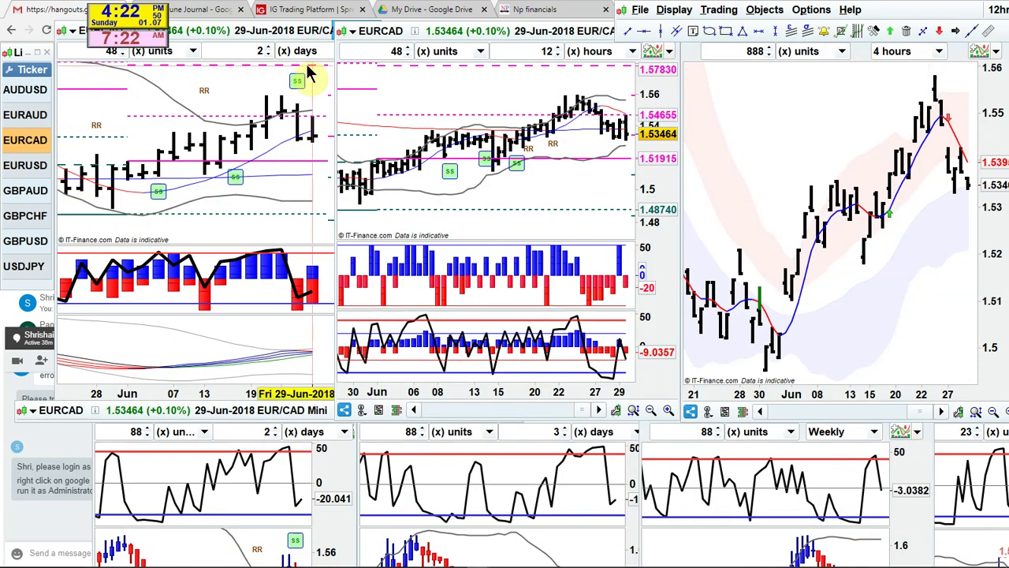
Step: Examine the EURCAD 2-day chart's June setups and oscillator bars at full size, particularly 13-Jun and 27-Jun, and restore the window
double_click(317, 28)
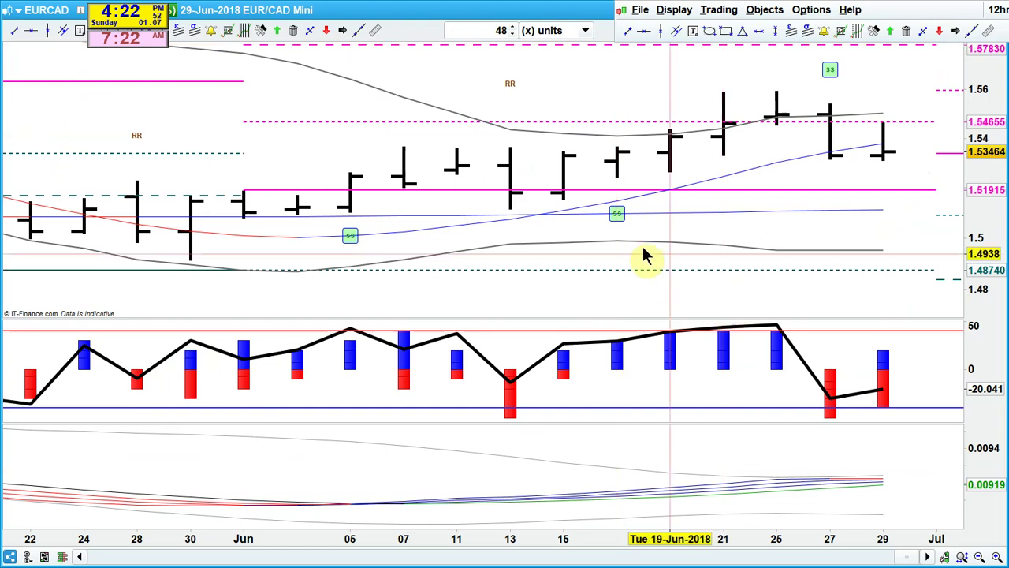
mouse_move(619, 246)
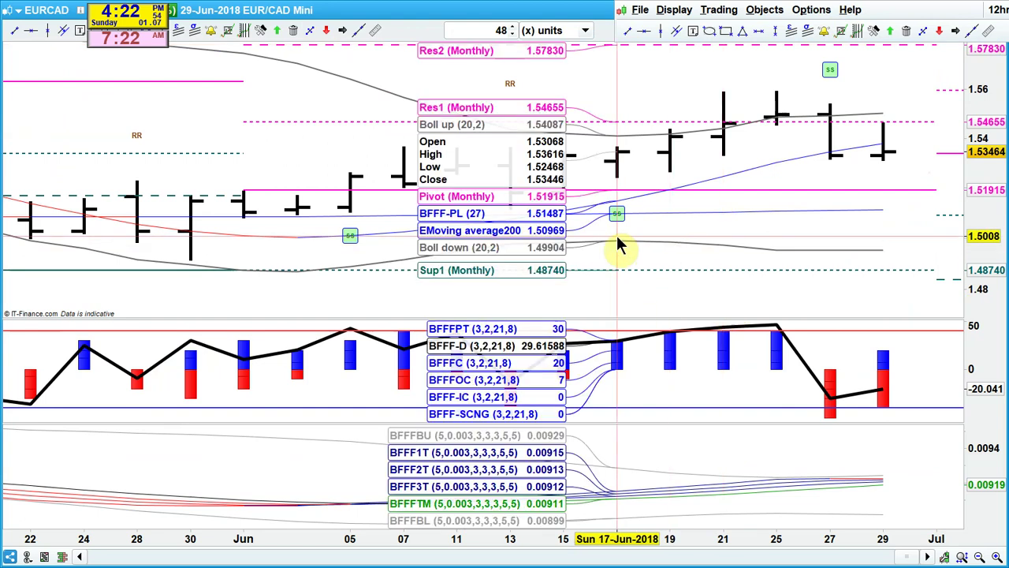
scroll(618, 246, "down", 2)
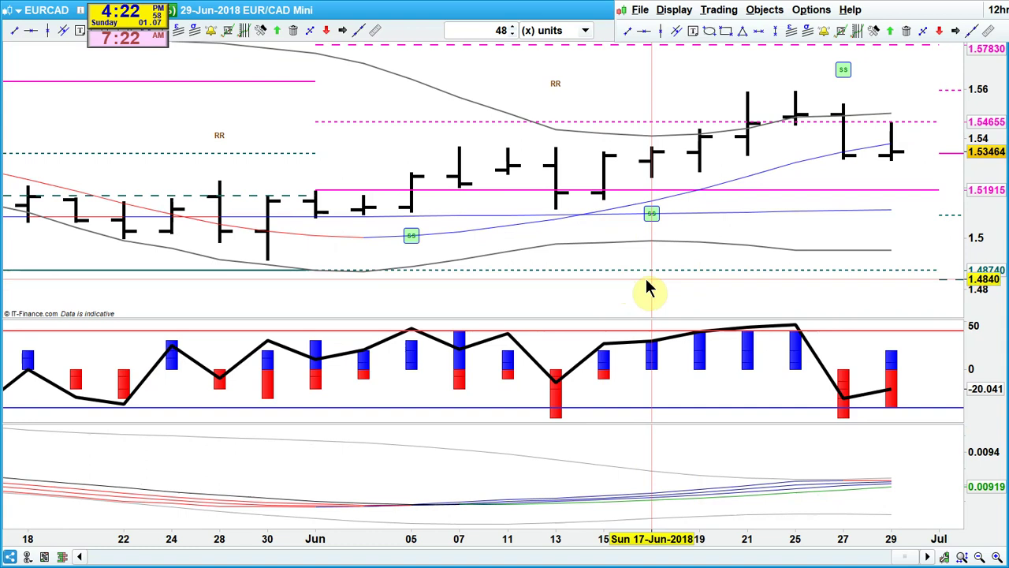
mouse_move(646, 307)
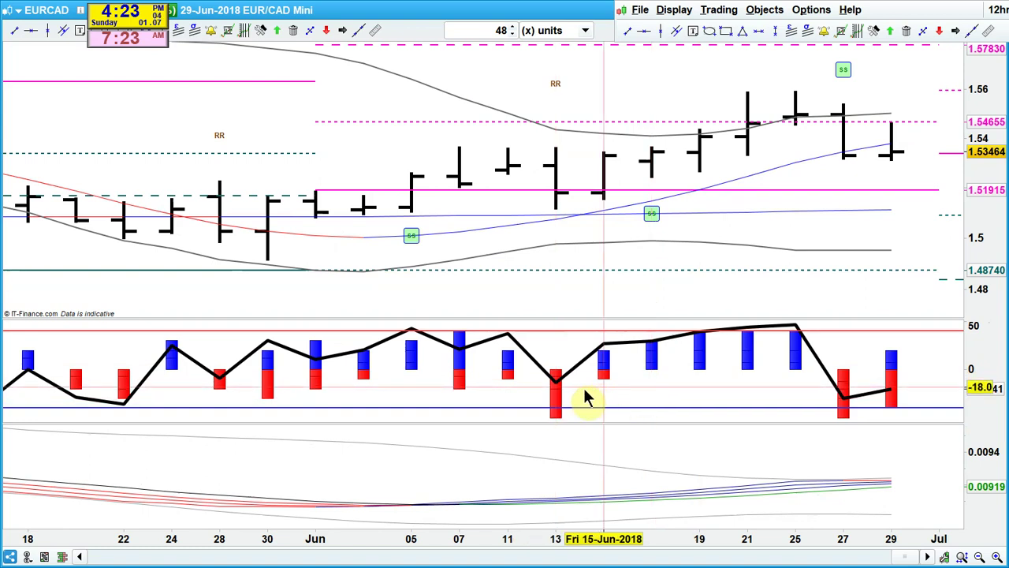
mouse_move(653, 385)
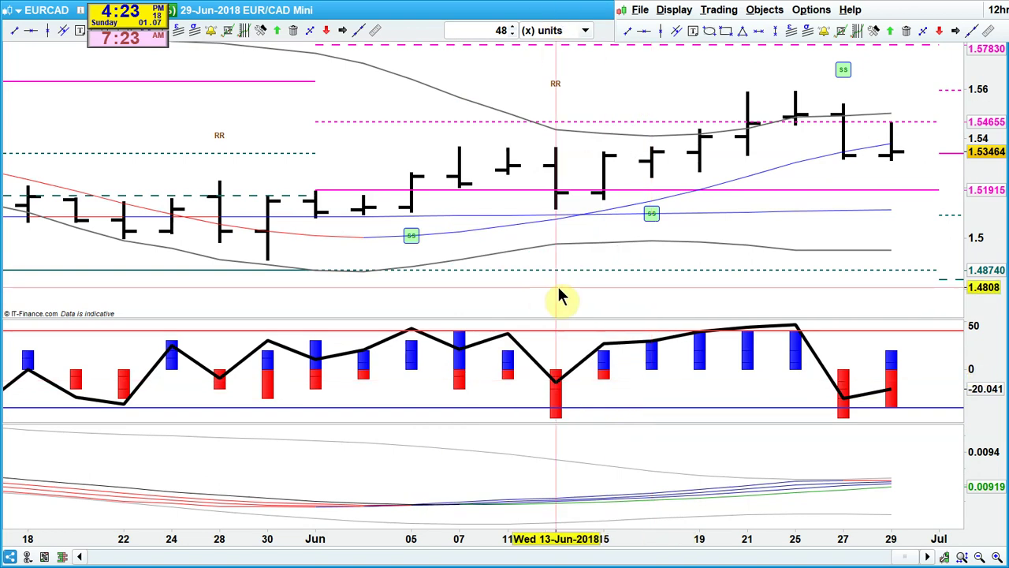
mouse_move(560, 318)
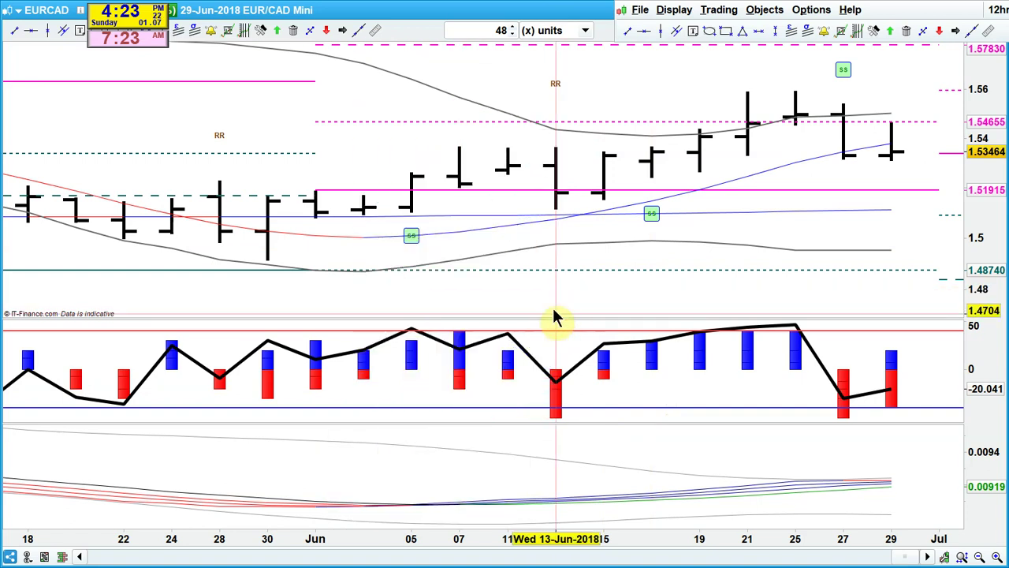
mouse_move(551, 296)
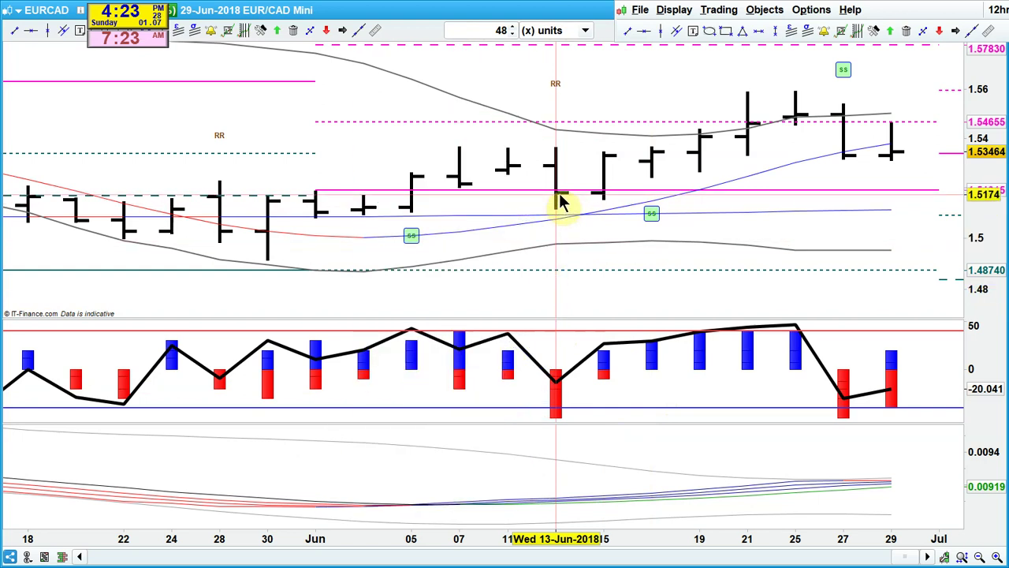
mouse_move(570, 198)
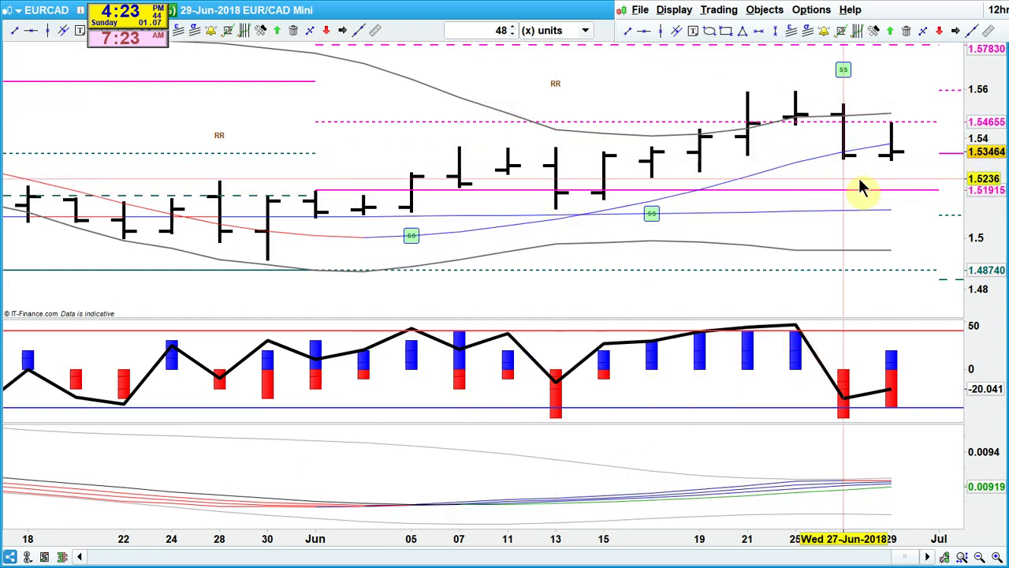
mouse_move(861, 187)
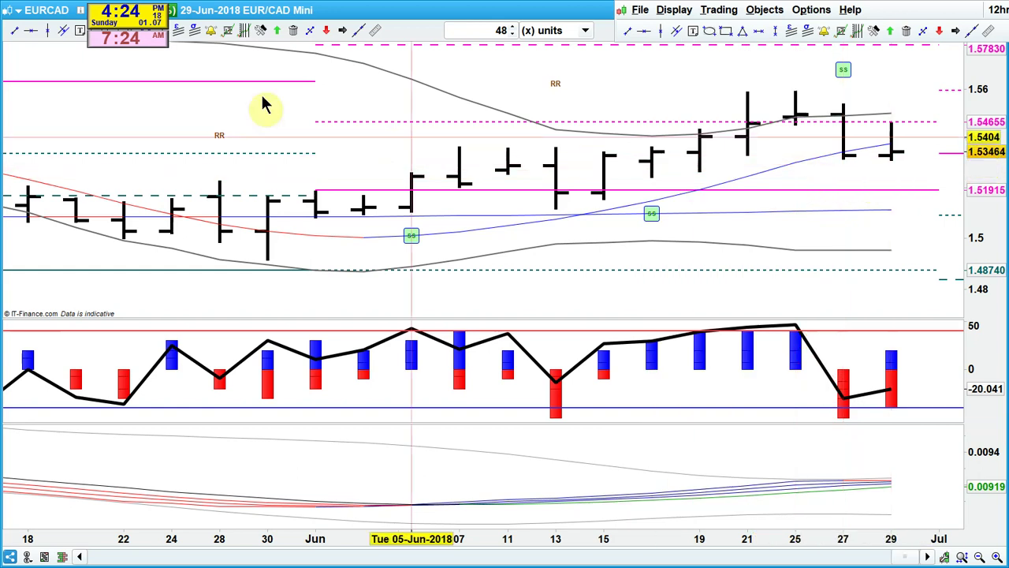
double_click(512, 15)
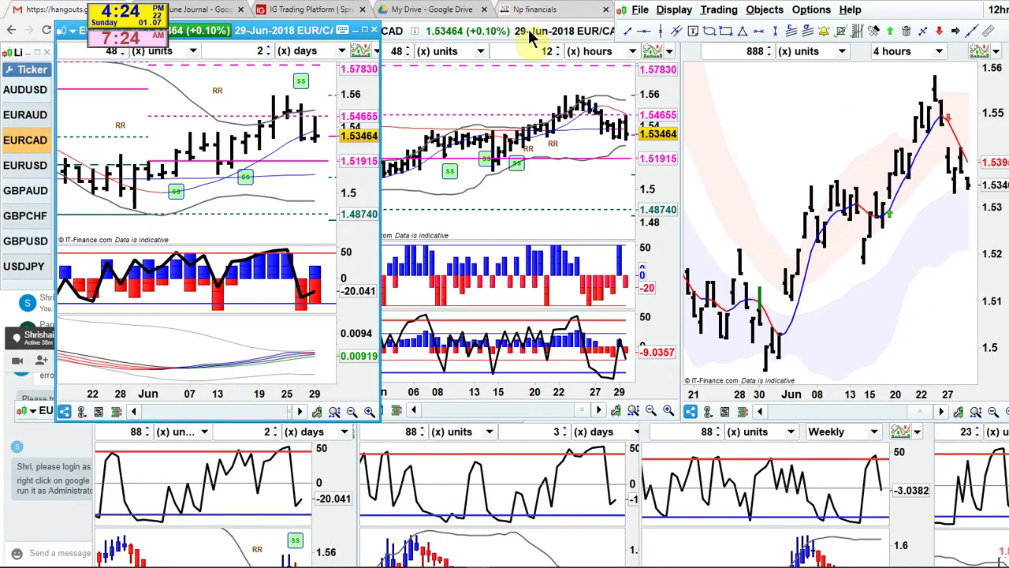
Step: Draw a rising yellow arrow on the EURCAD 4-hour chart from the late-May low to just below the late-June bars
left_click(524, 31)
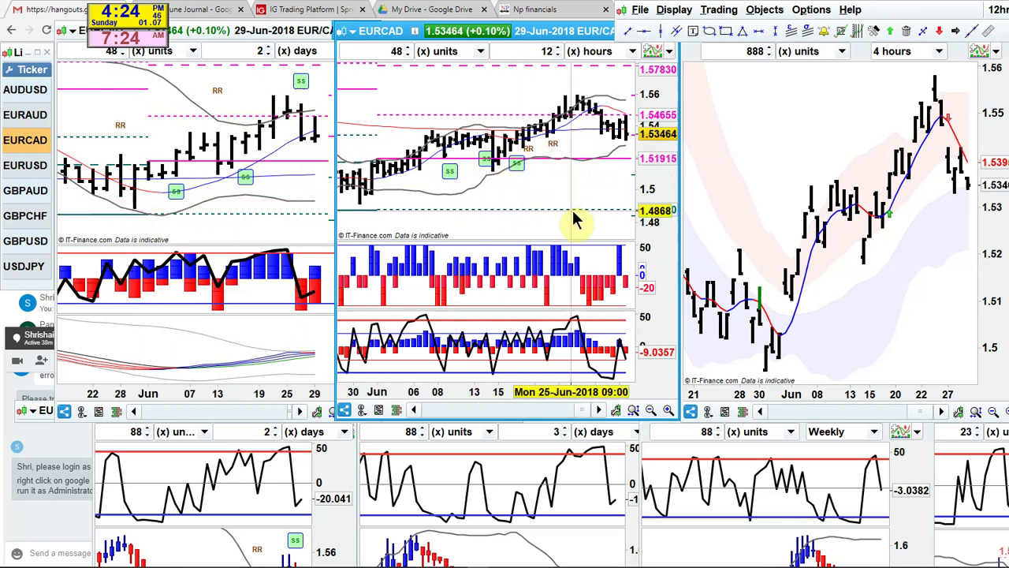
mouse_move(573, 221)
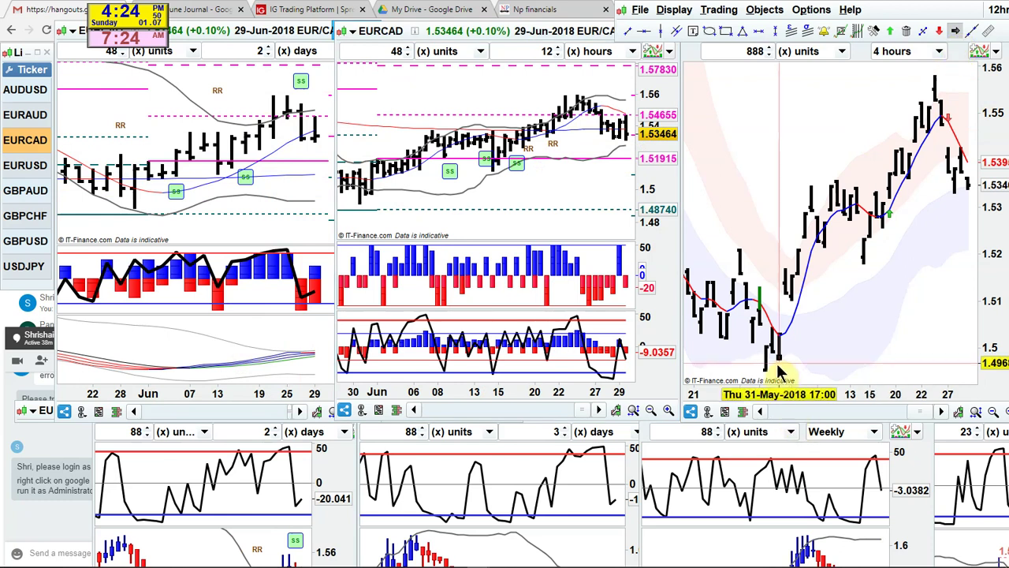
mouse_move(768, 367)
left_mouse_down()
mouse_move(889, 266)
mouse_move(934, 206)
left_mouse_up()
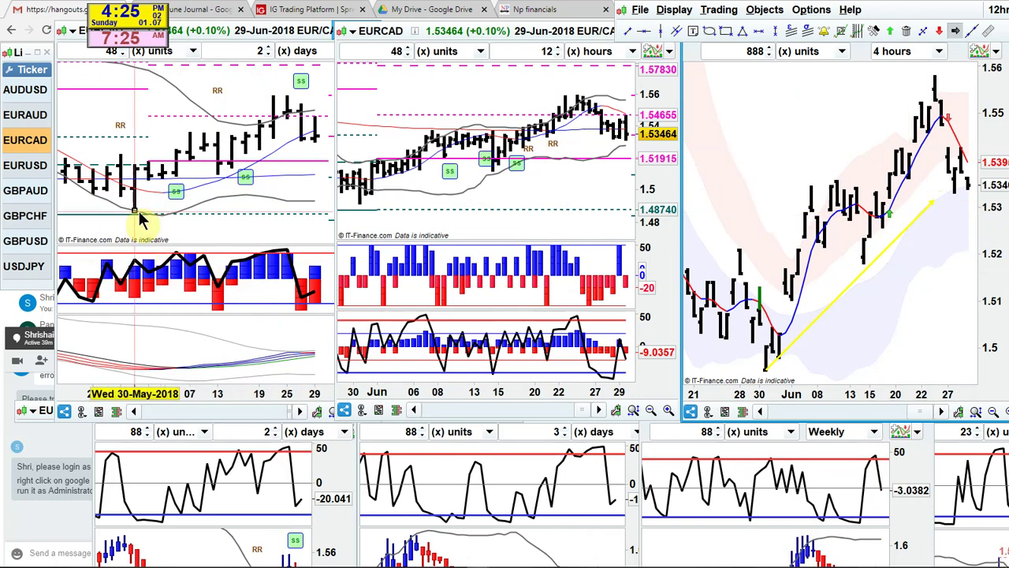
Step: Draw a matching rising yellow arrow on the 2-day chart from the 30-May low to the 29-Jun low
left_click(191, 207)
left_click_drag(307, 160, 315, 140)
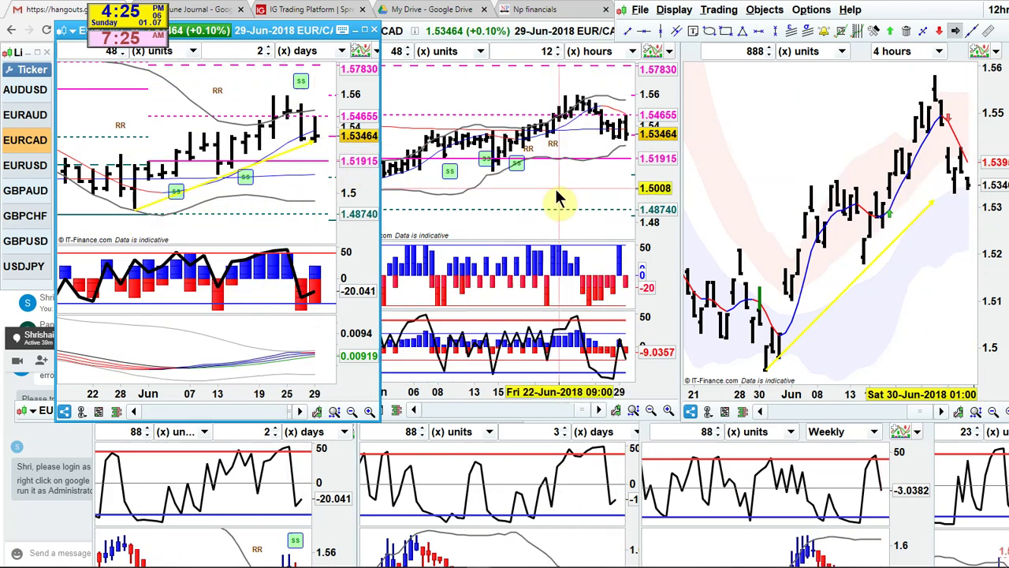
left_click(552, 198)
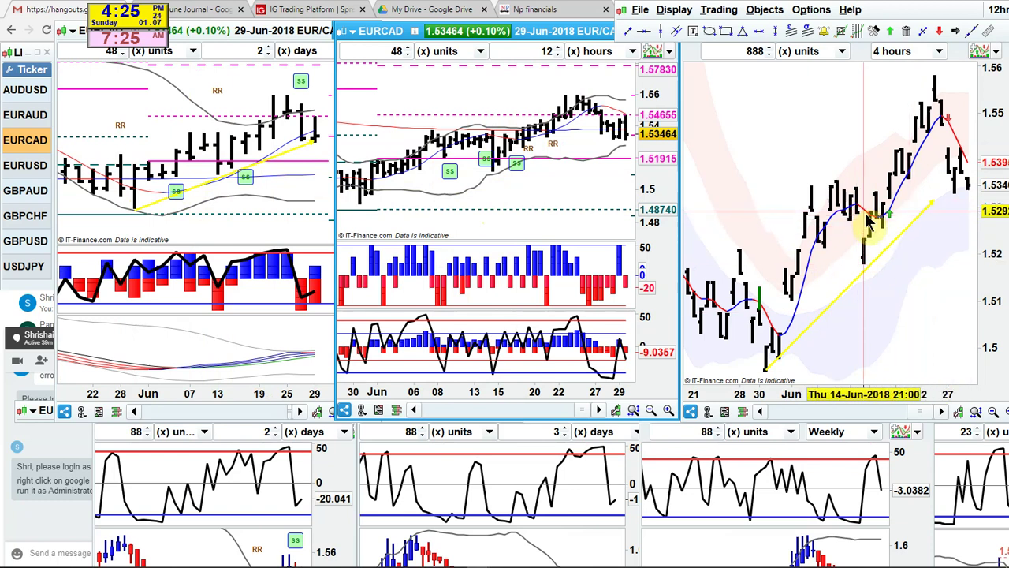
Step: Check the group chat in the browser for new messages and return to the charts
mouse_move(867, 223)
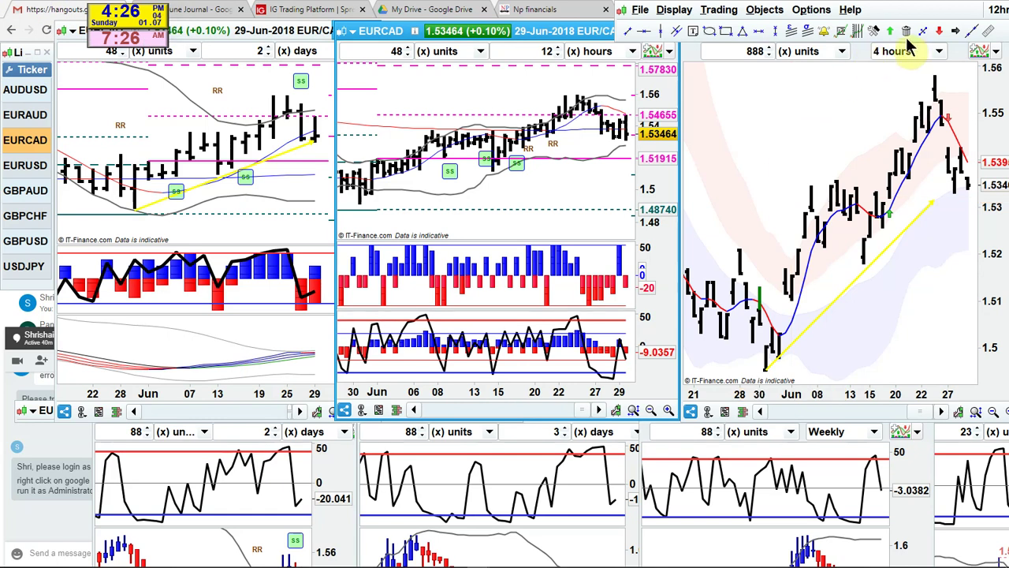
left_click(55, 532)
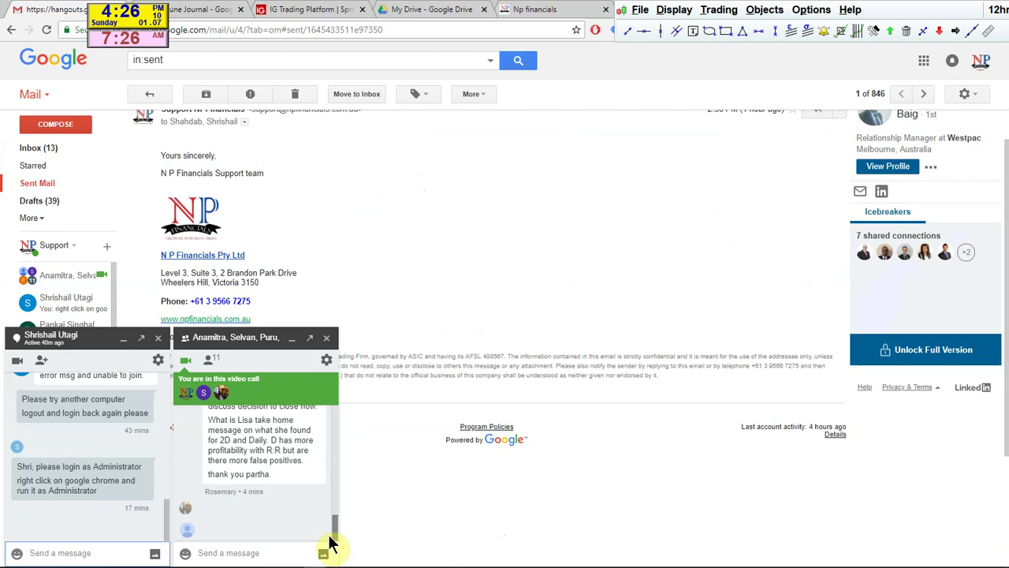
left_click(910, 16)
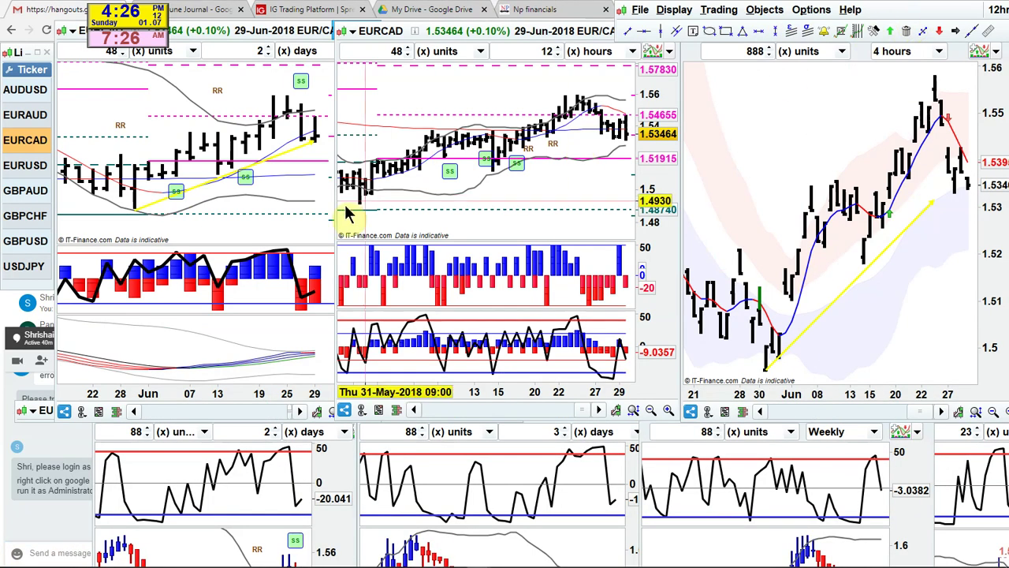
Step: Inspect the 17-Jun setup against the yellow arrow on the enlarged 2-day chart, and restore the window
double_click(307, 31)
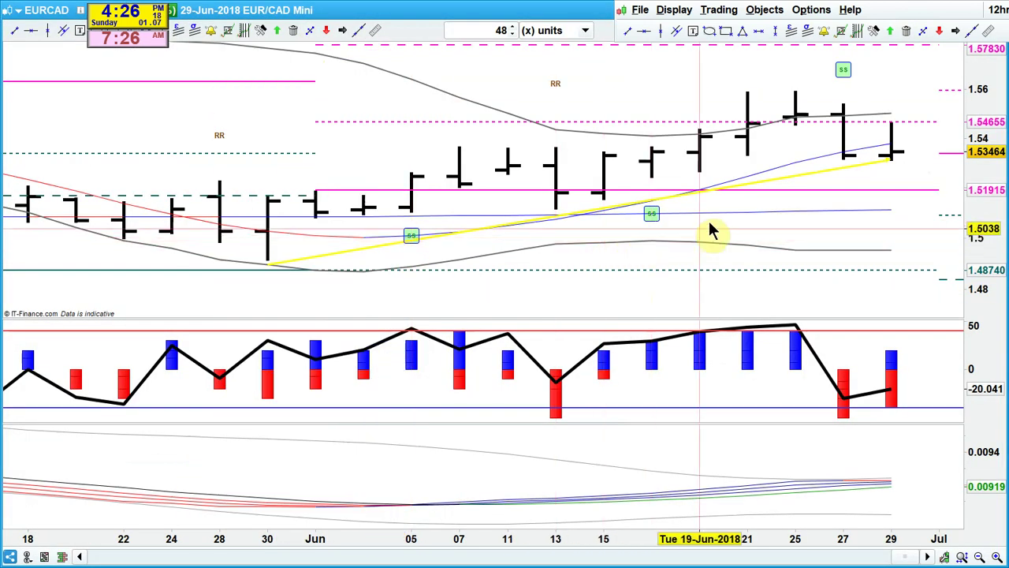
mouse_move(750, 187)
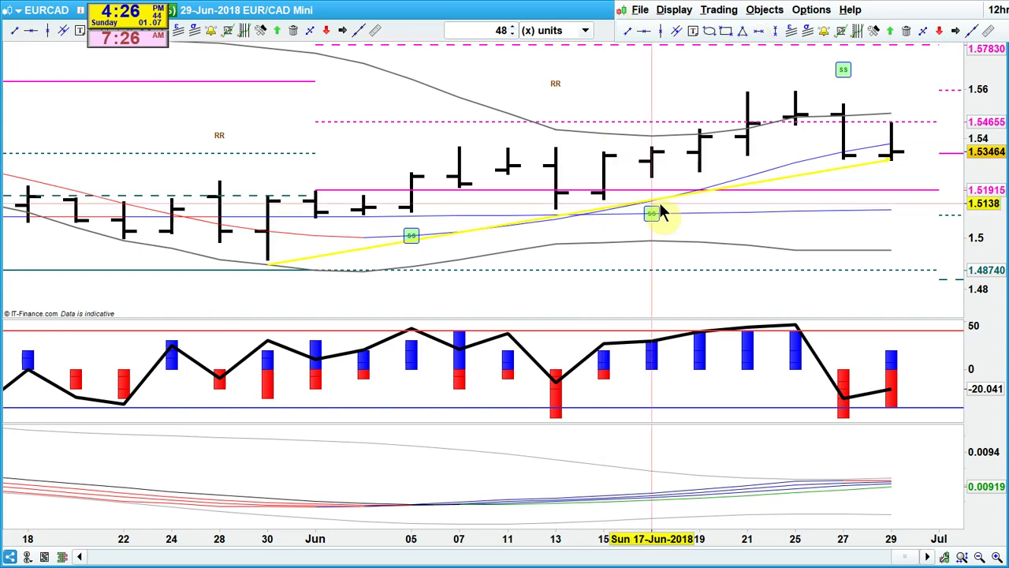
mouse_move(661, 219)
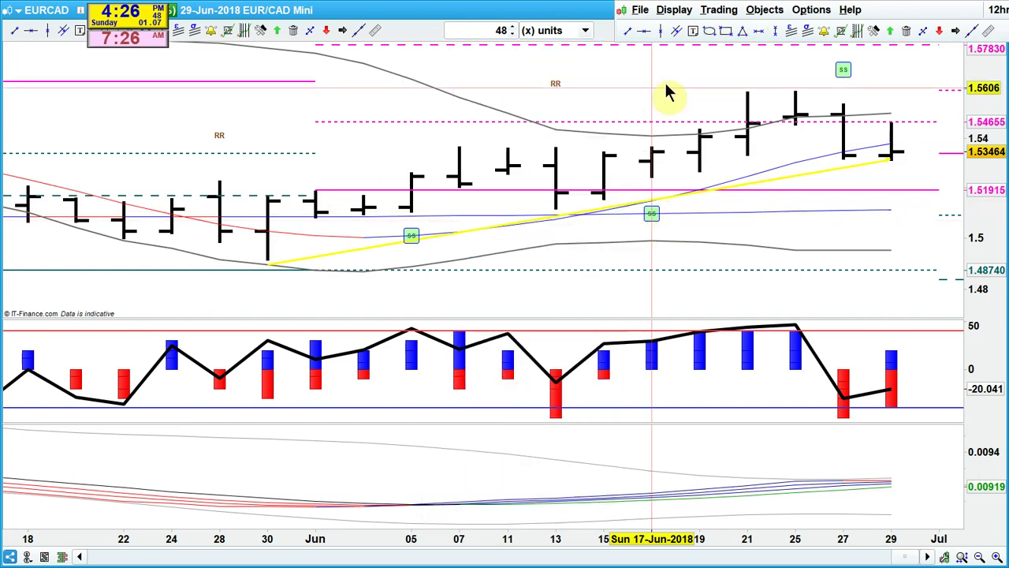
double_click(555, 11)
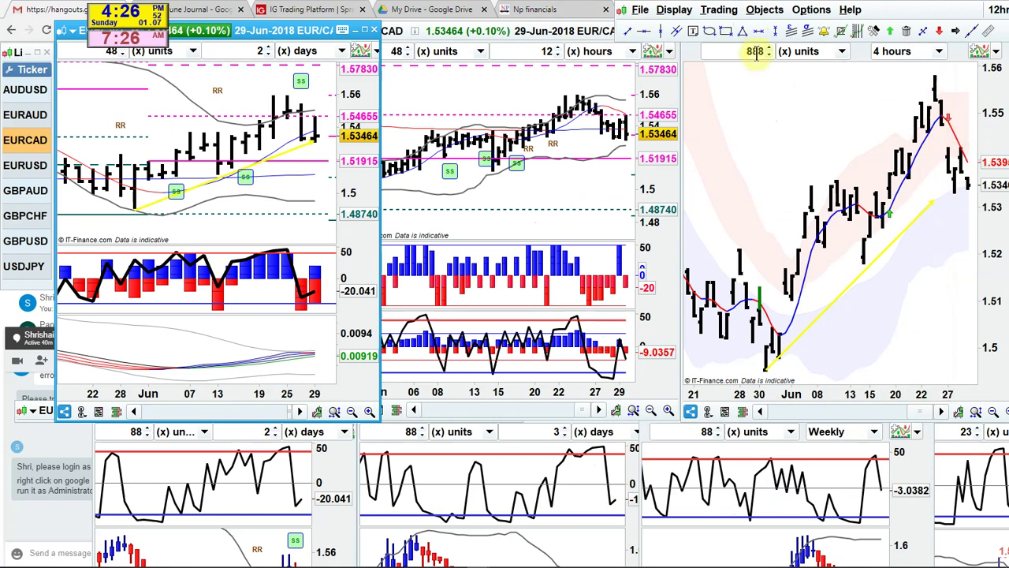
Step: Draw an ellipse around the late-June peak on the 4-hour chart and show more price history
left_click(709, 31)
left_click_drag(910, 71, 955, 126)
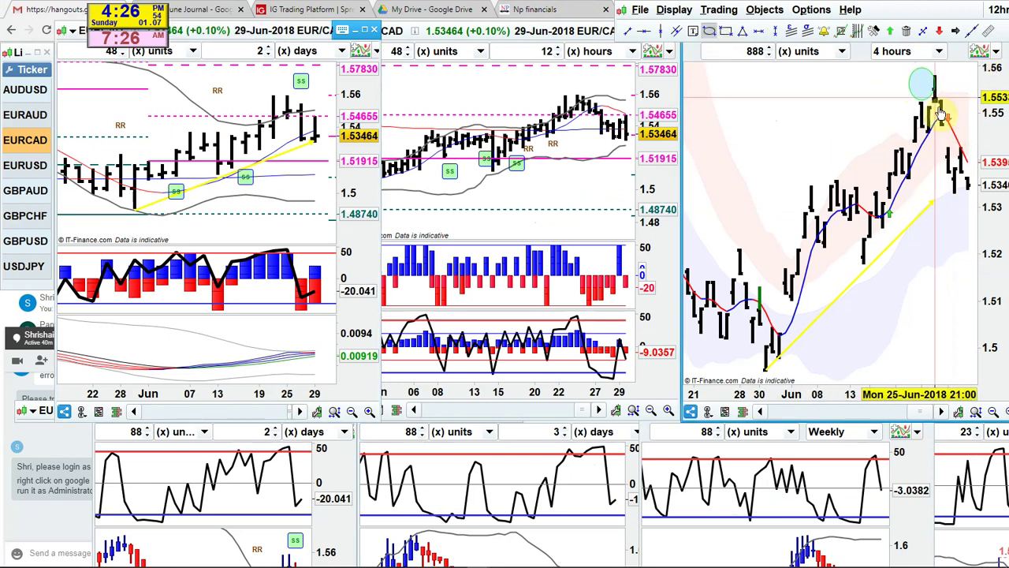
left_click(946, 135)
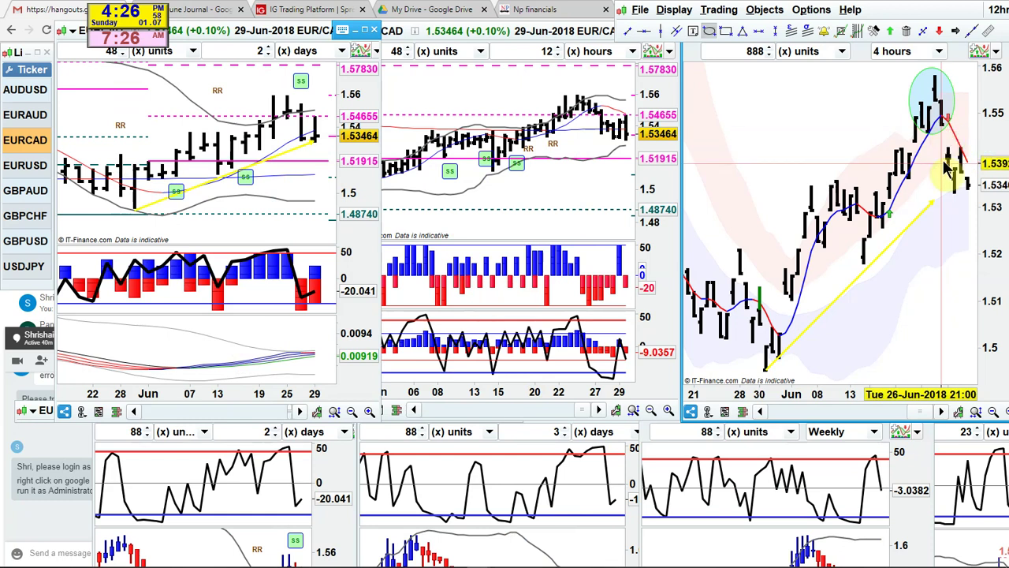
scroll(945, 170, "down", 2)
left_click(934, 173)
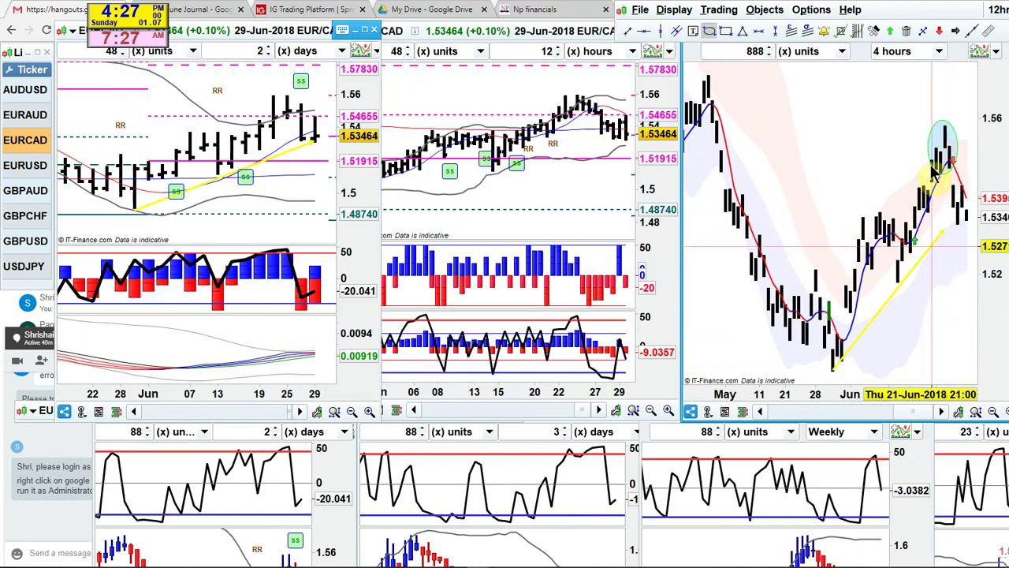
Step: Switch to the Np financials site and highlight the EURCAD Jun 2018 closing instruction in the 48 HR Trading Model
left_click_drag(891, 14, 704, 33)
left_click(551, 9)
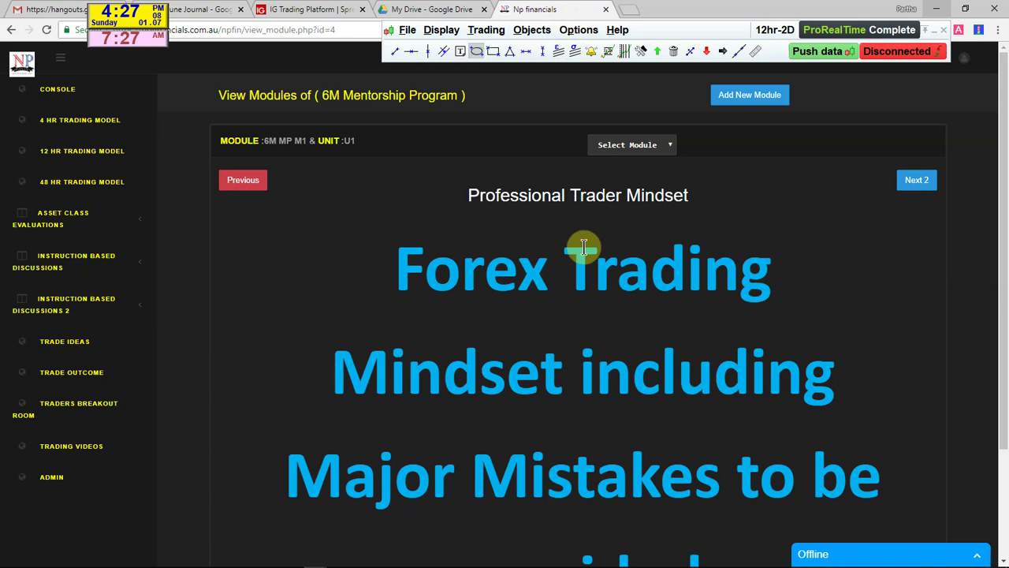
left_click(79, 181)
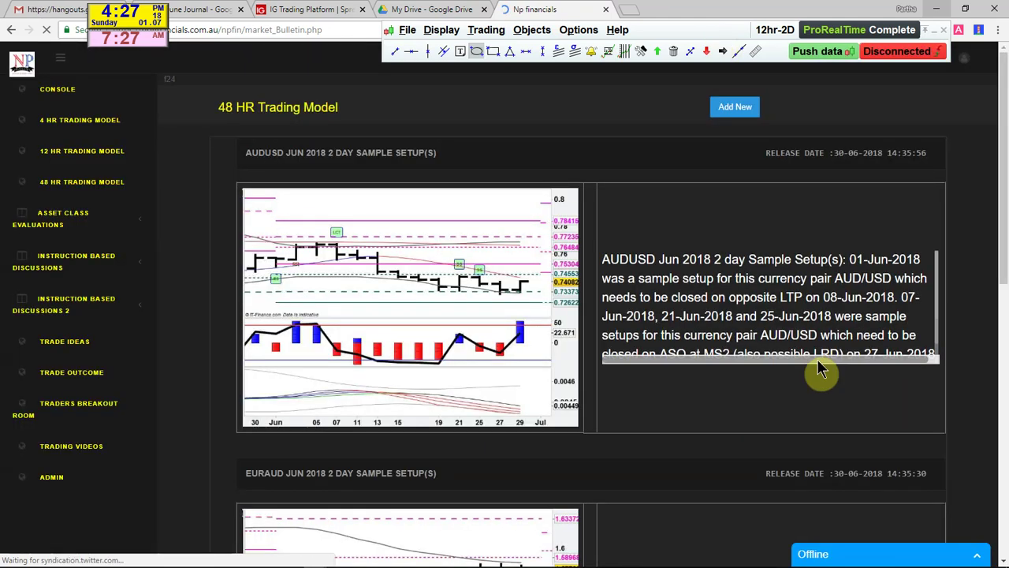
scroll(960, 339, "down", 7)
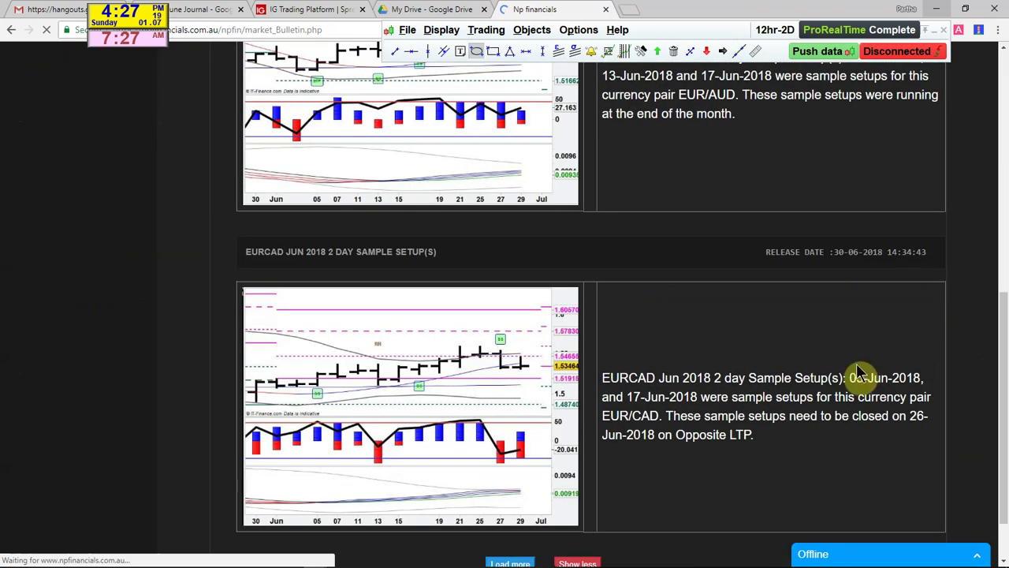
scroll(858, 376, "down", 1)
left_click_drag(748, 344, 903, 363)
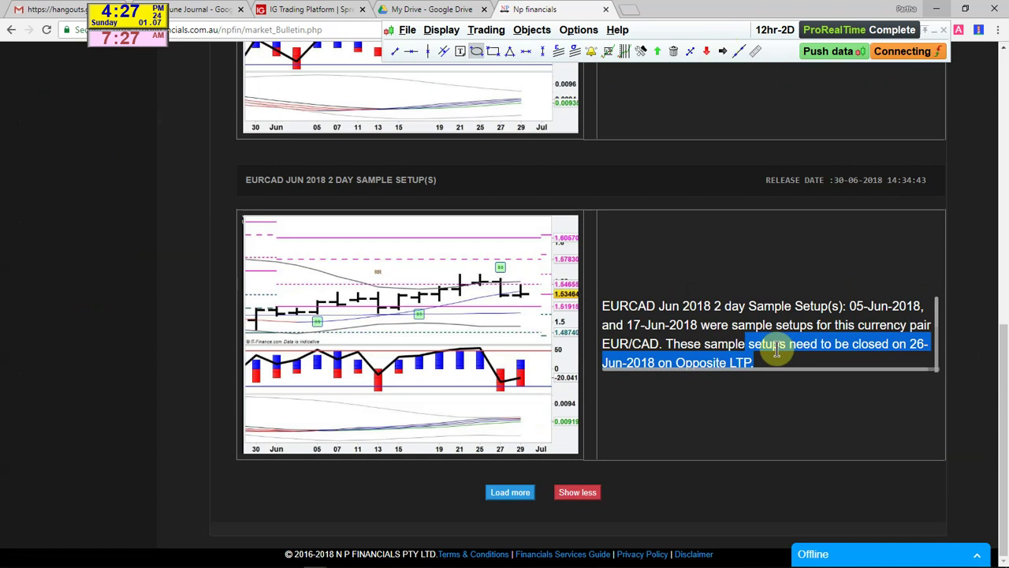
Step: Return to the trading charts and enlarge the EURCAD 4-hour chart to inspect the 26-Jun bar beside the ellipse
left_click(724, 38)
left_click_drag(719, 38, 653, 11)
double_click(962, 33)
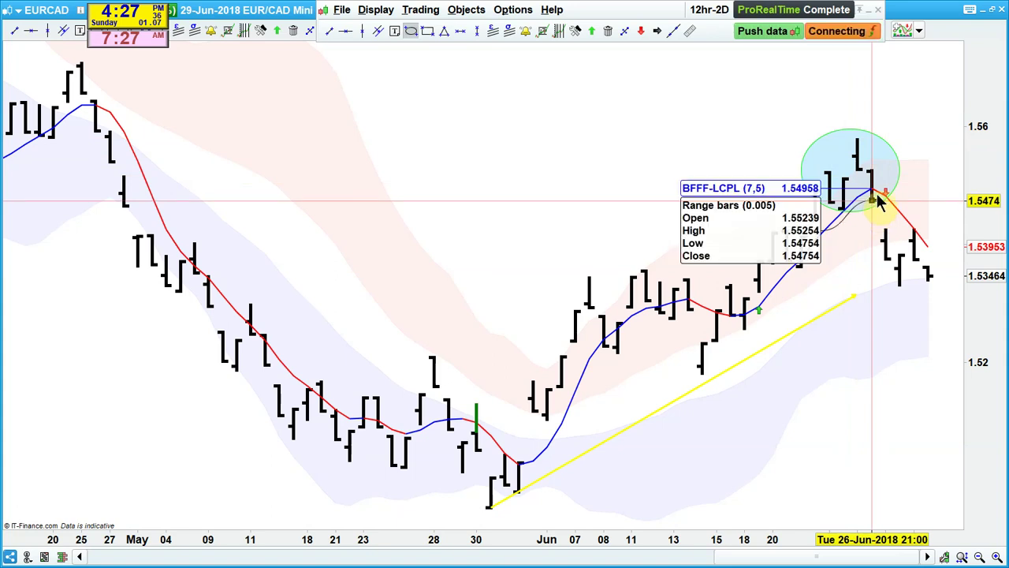
Step: Delete the ellipse around the late-June peak and the yellow trend line from the EURCAD 4-hour chart
mouse_move(876, 204)
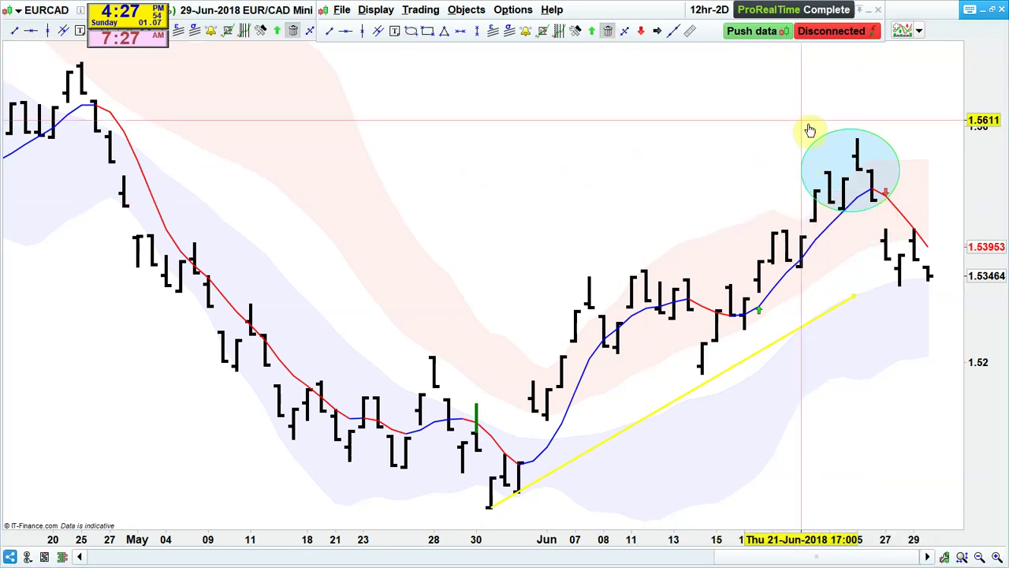
left_click(825, 146)
left_click(828, 309)
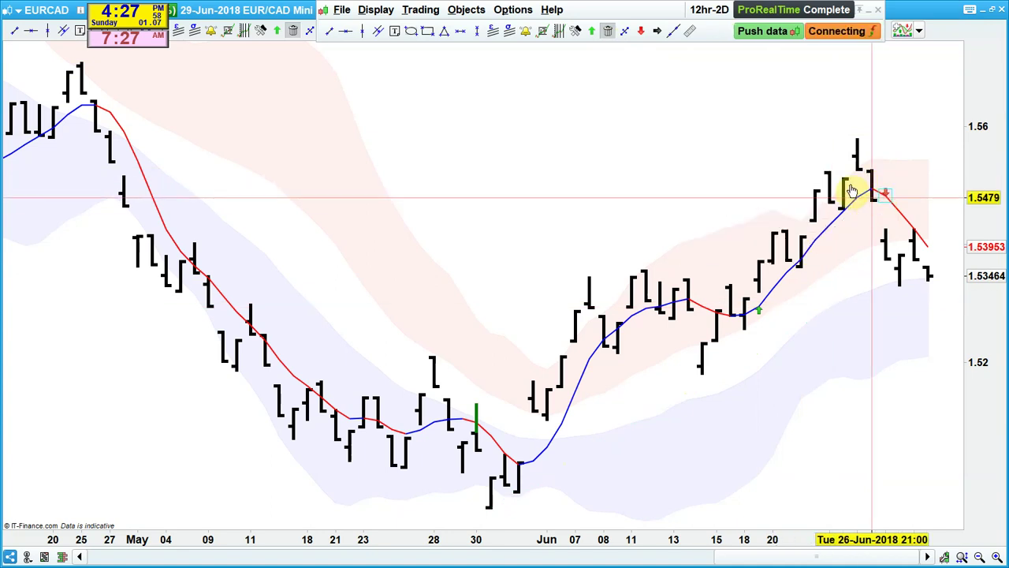
Step: Draw a Fibonacci retracement from the late-April high to the end-of-May low to check its levels, and delete it
scroll(827, 201, "down", 1)
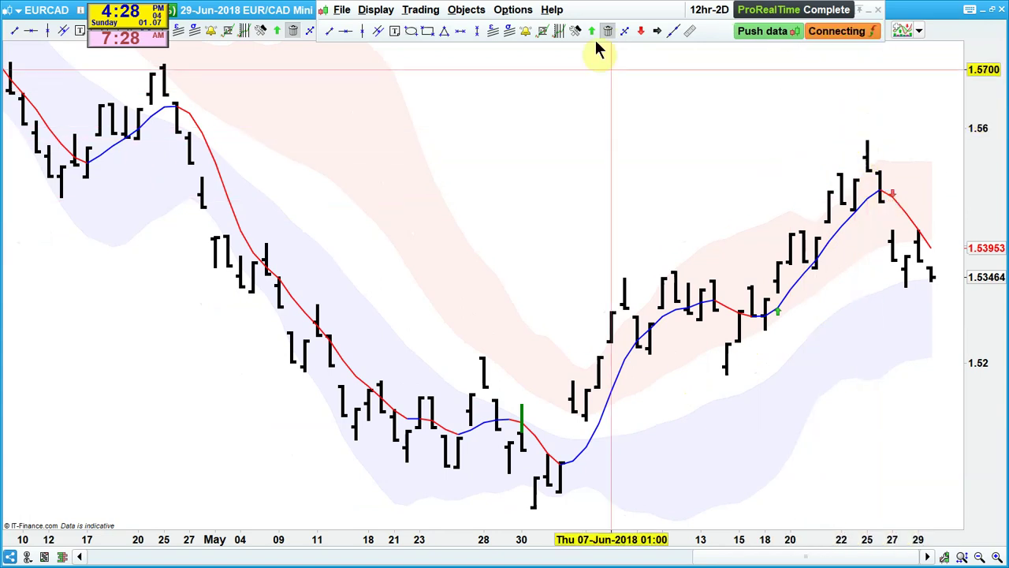
left_click(541, 31)
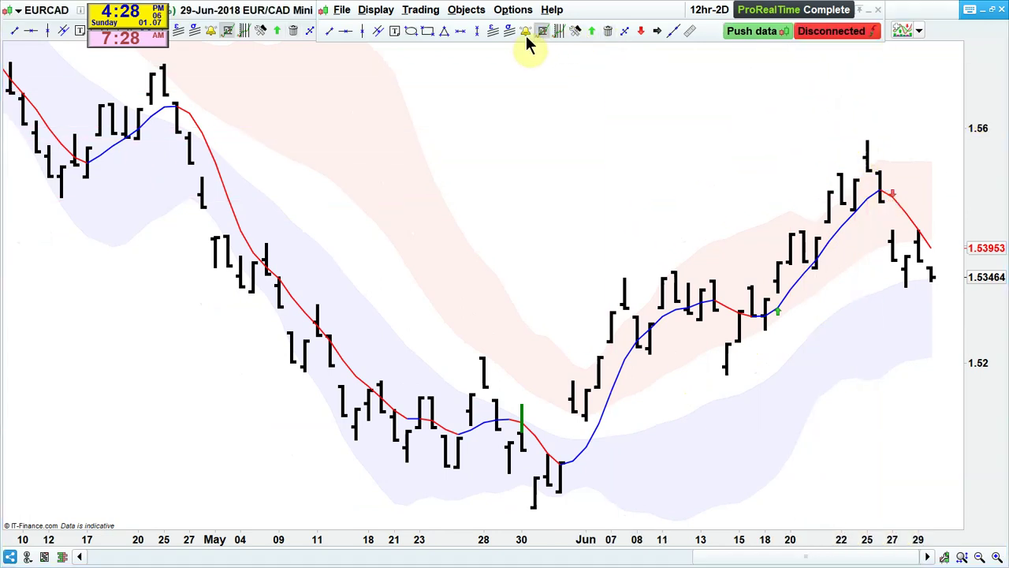
left_click_drag(166, 71, 540, 516)
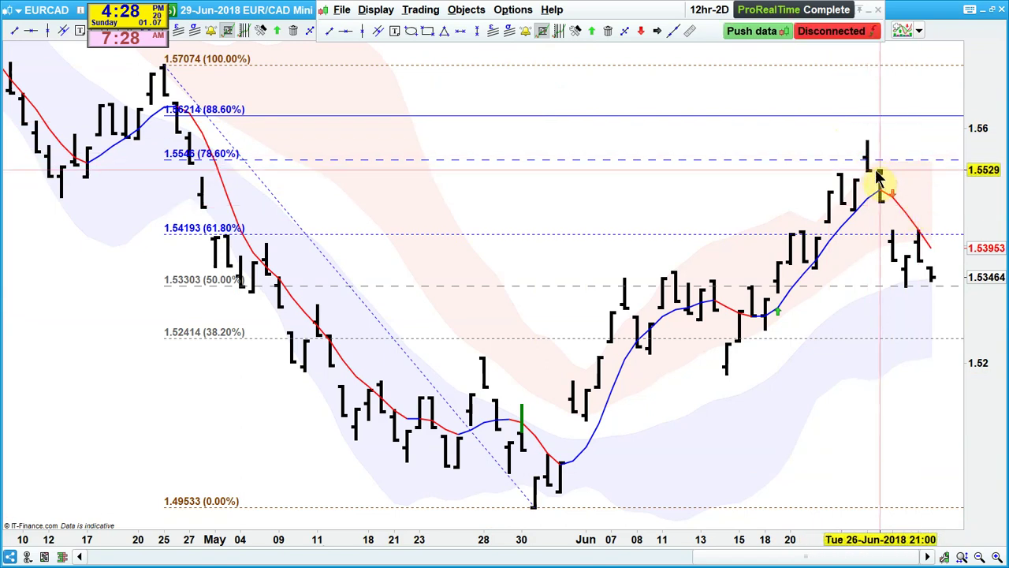
left_click(609, 31)
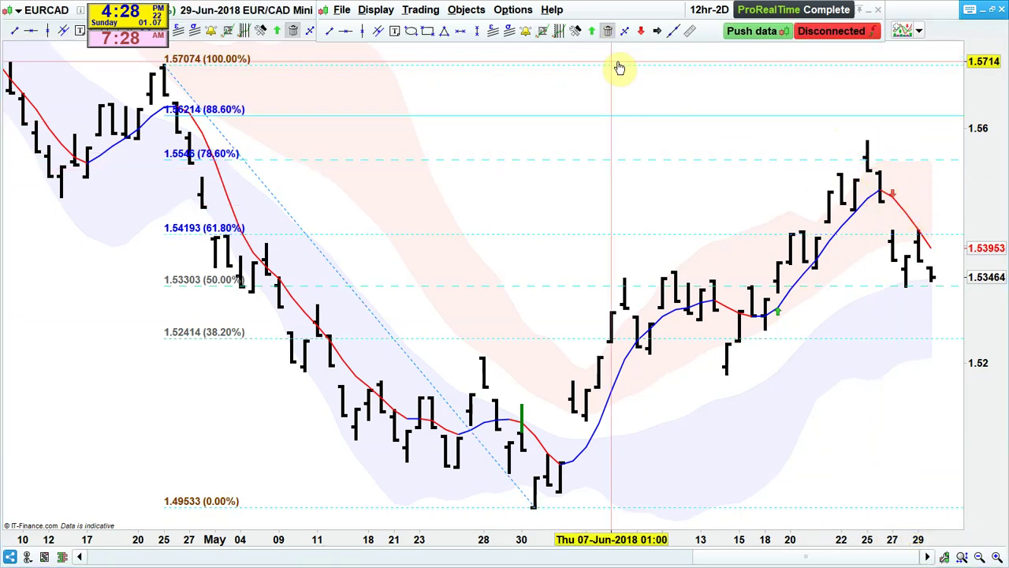
left_click(619, 68)
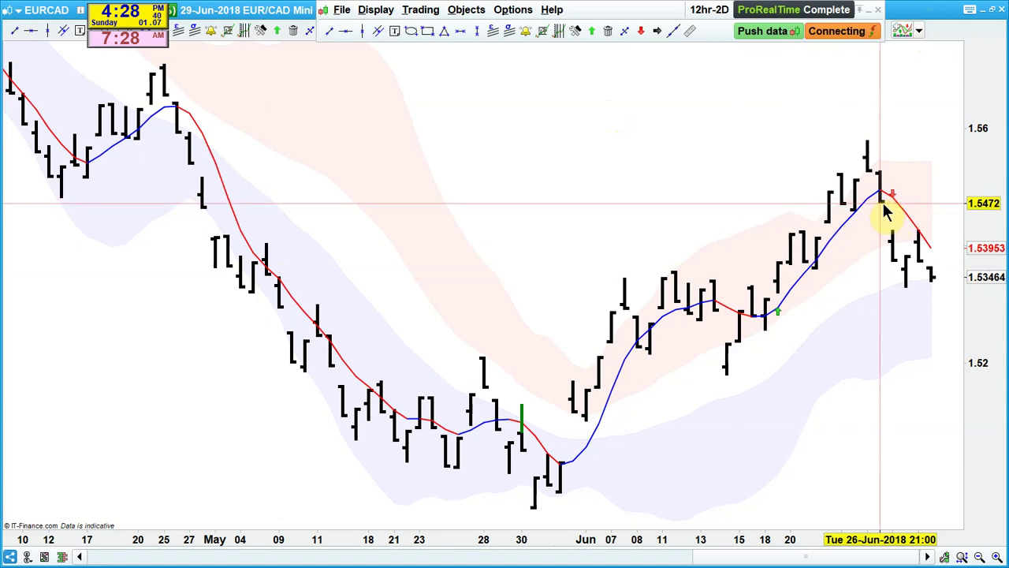
Step: Clear the main toolbar off the chart's timeframe settings, inspect the 21-Jun and 26-Jun bars, and restore the window
mouse_move(884, 211)
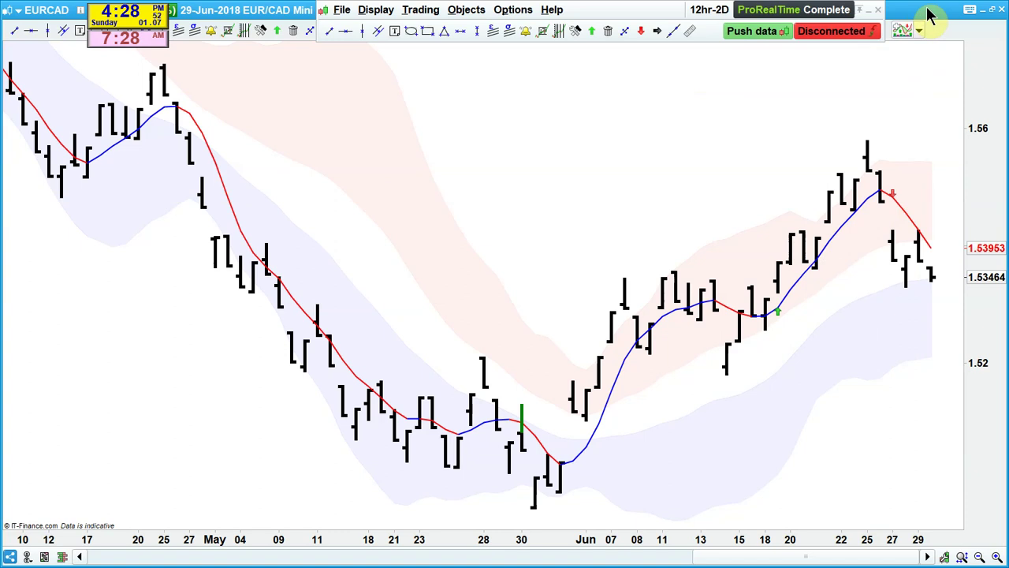
left_click_drag(665, 10, 555, 51)
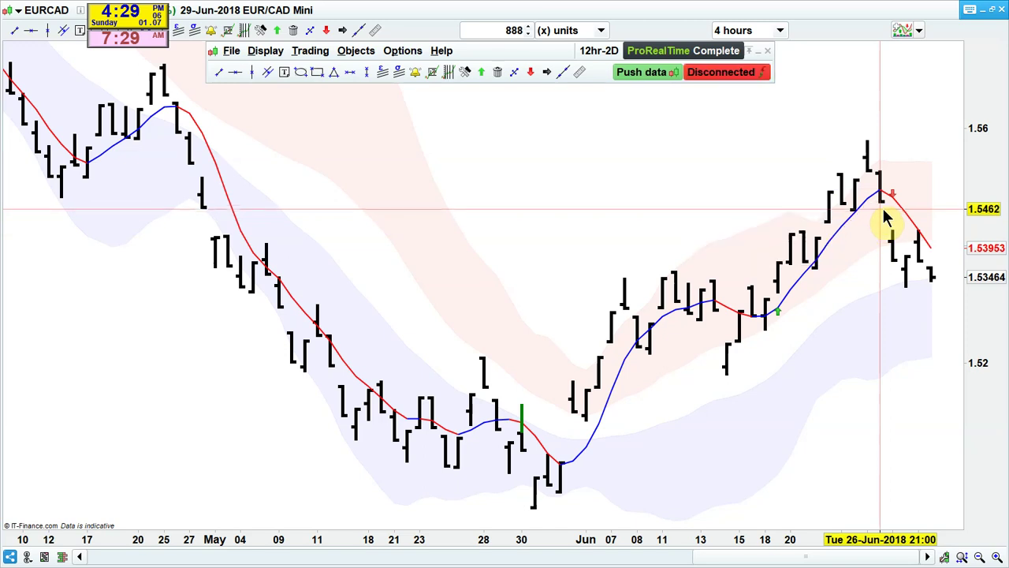
mouse_move(875, 180)
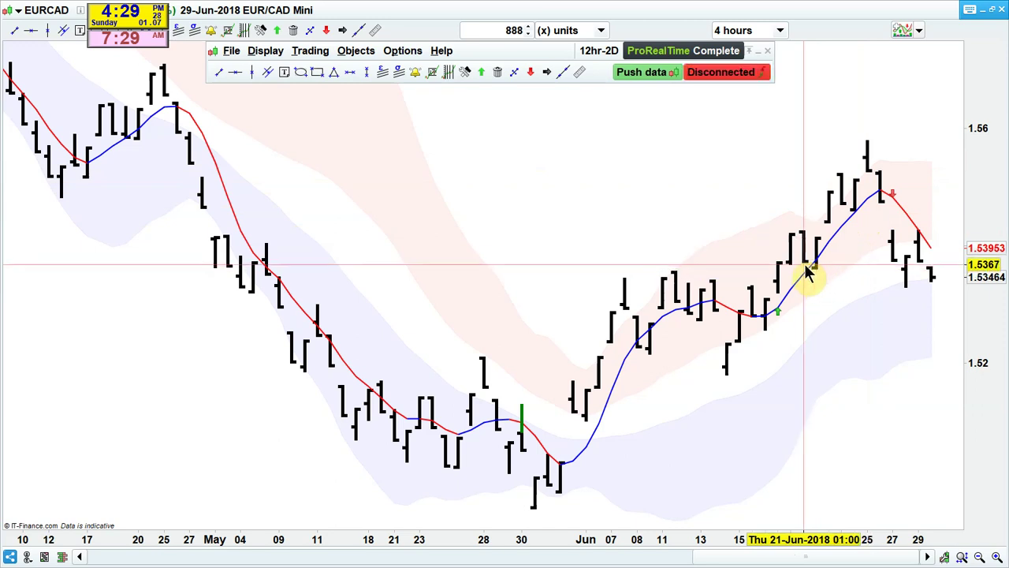
mouse_move(809, 271)
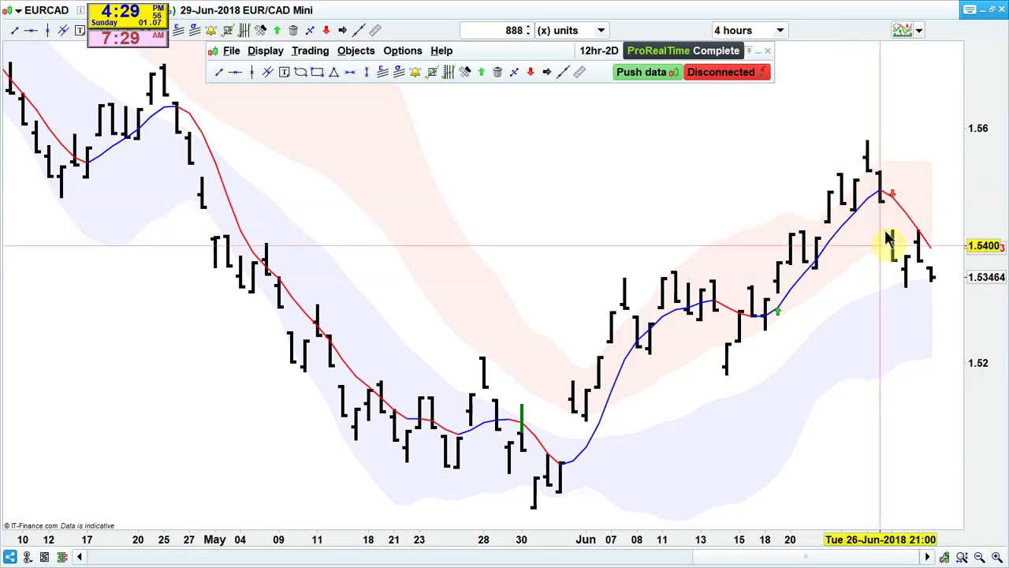
double_click(826, 14)
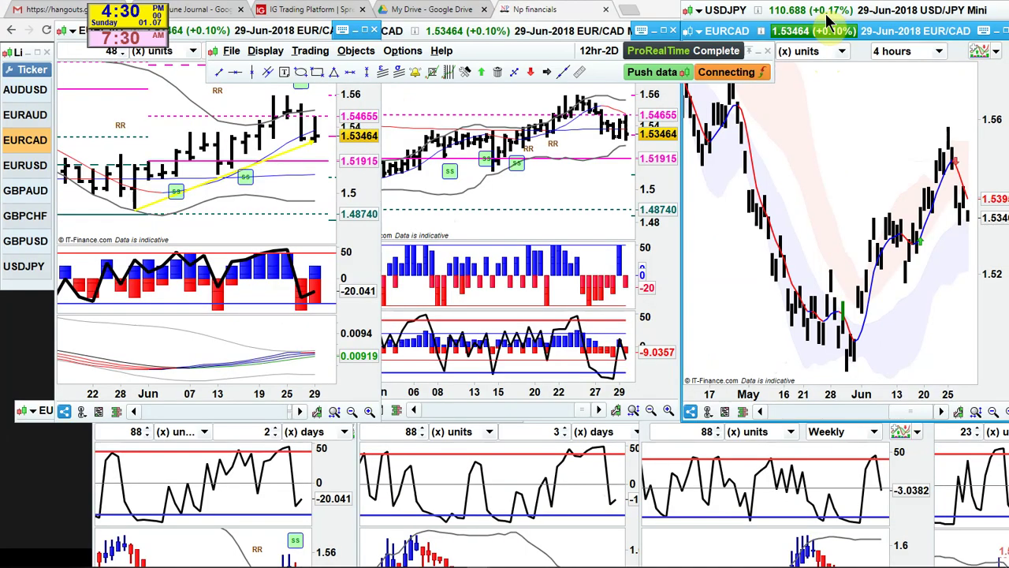
Step: Load EURUSD into the linked charts and move the main toolbar clear of the 2-day chart's header
left_click(473, 236)
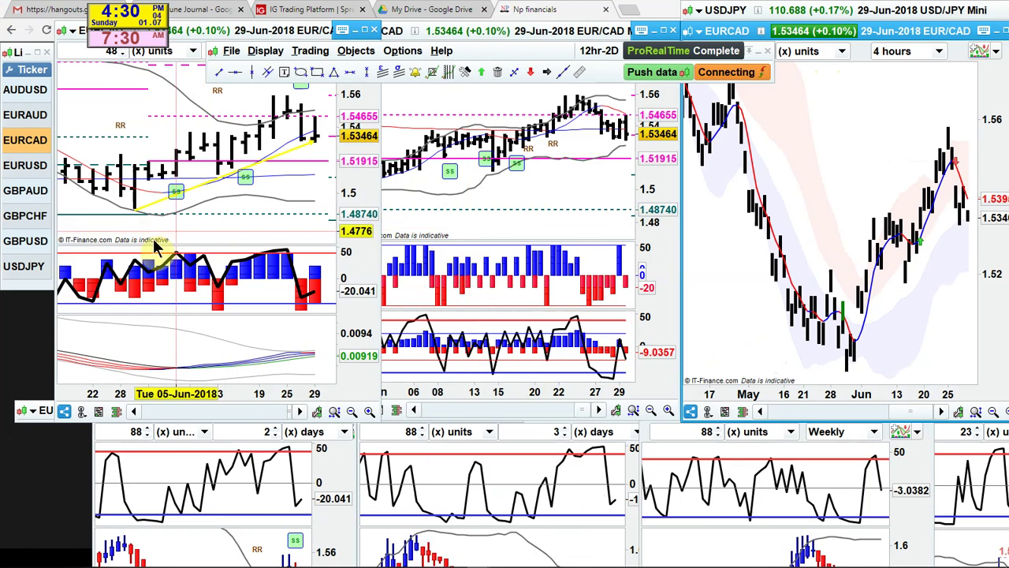
left_click(36, 167)
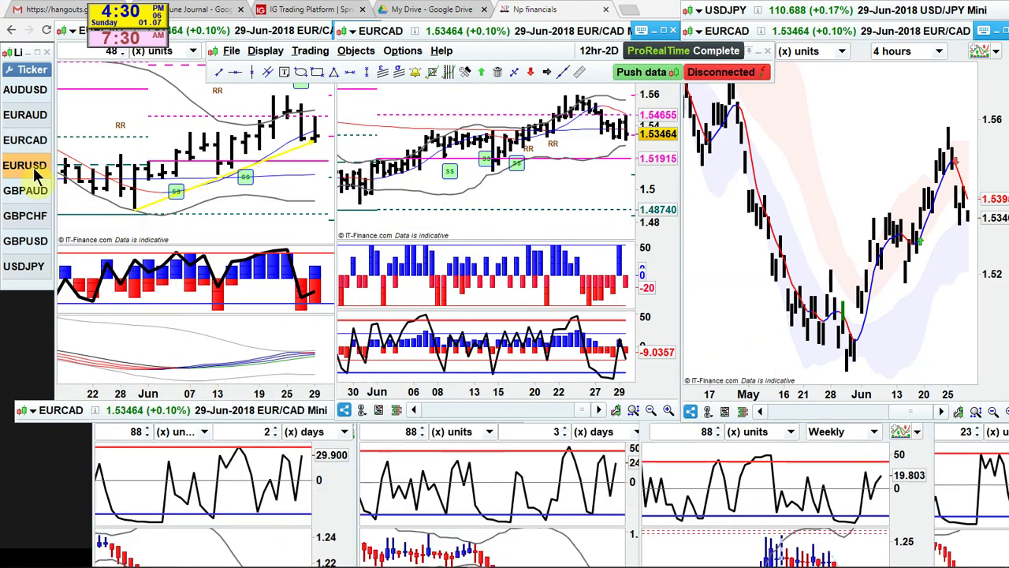
left_click_drag(537, 70, 662, 41)
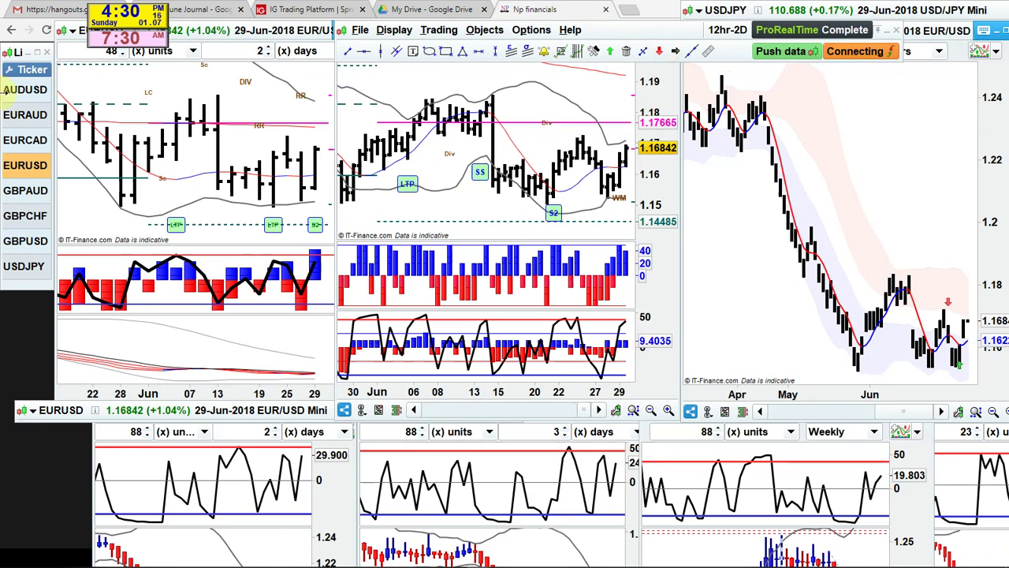
Step: Switch to the Hangouts video call to check its messages, and minimize the call window
left_click(47, 9)
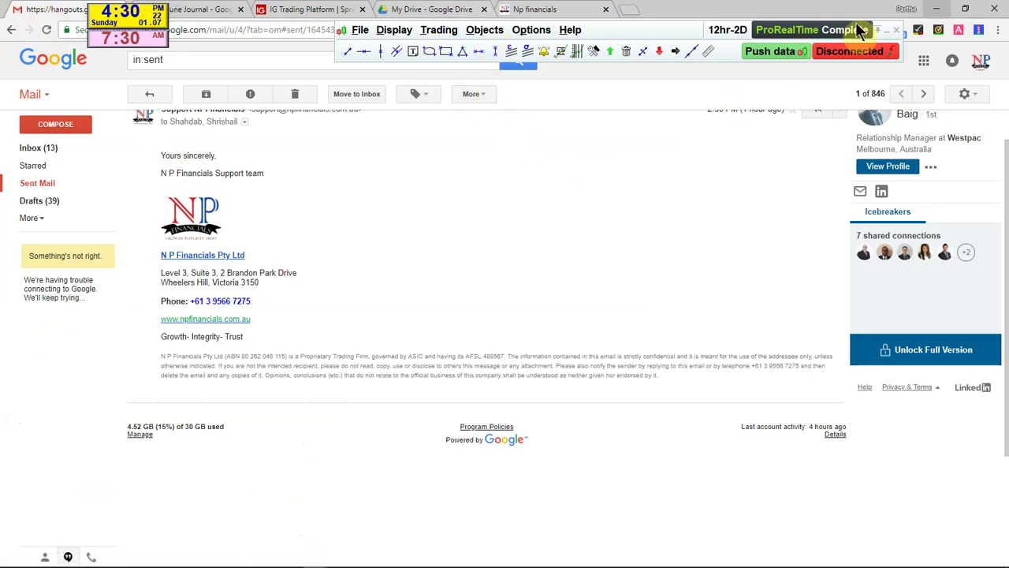
left_click(932, 10)
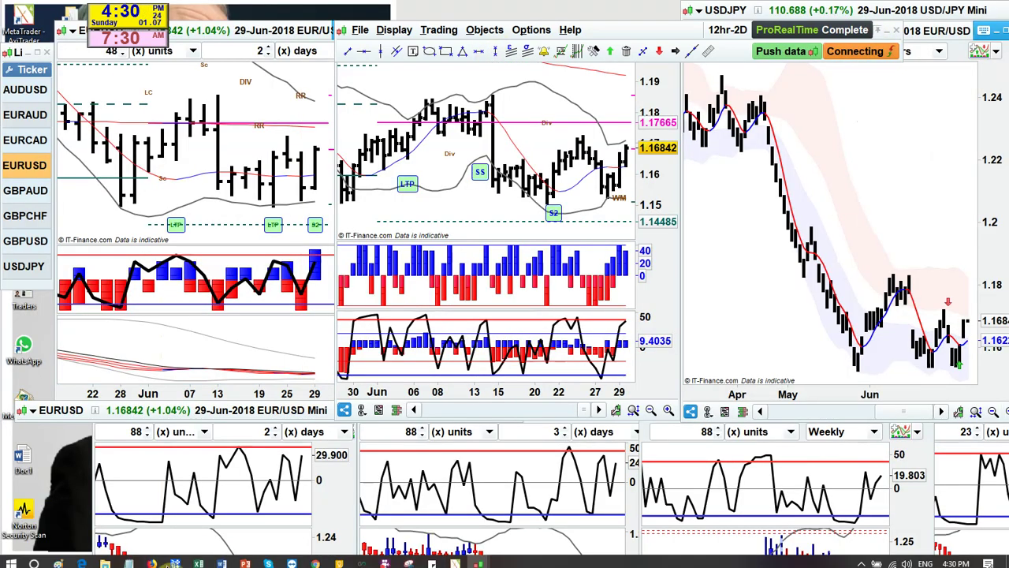
mouse_move(315, 558)
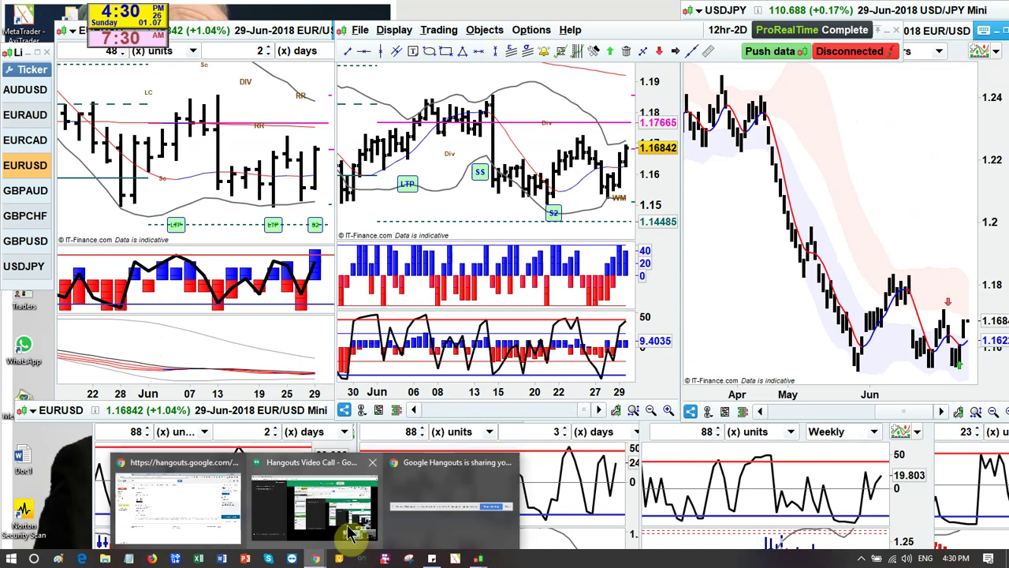
left_click(351, 534)
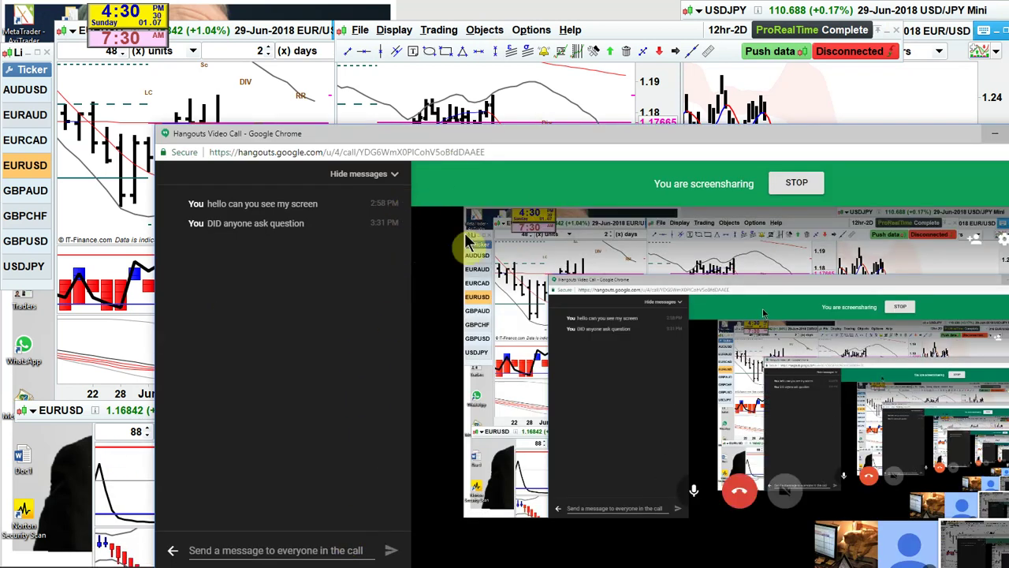
left_click(993, 138)
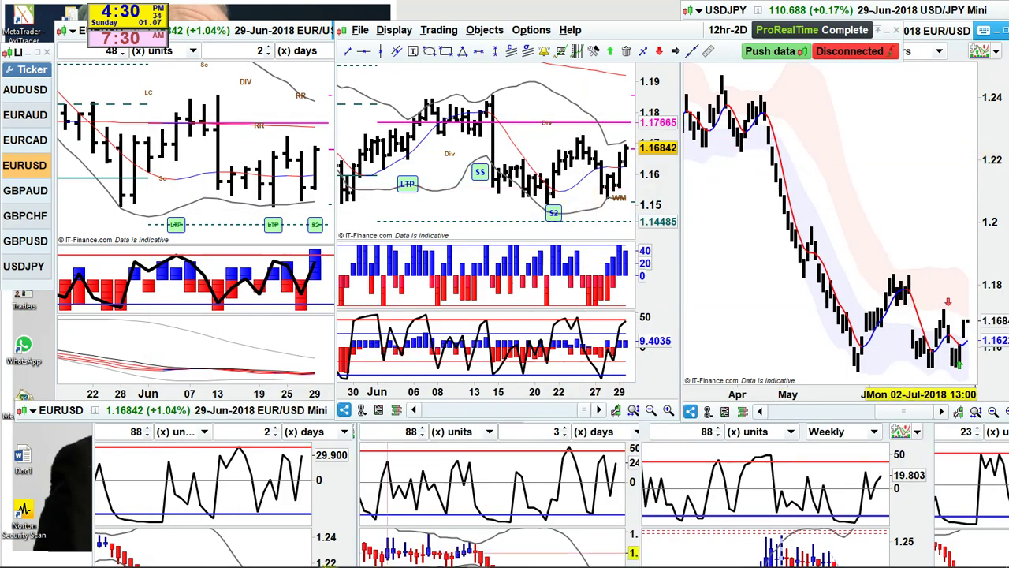
Step: Switch to Gmail in the browser, open the group chat of the running video call, and read its newest messages
mouse_move(319, 560)
left_click(135, 522)
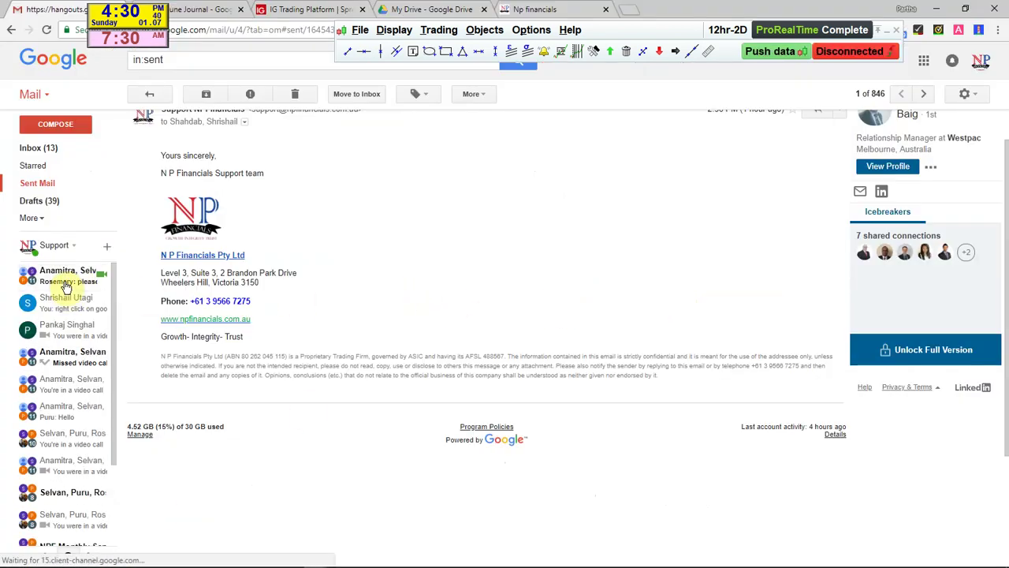
left_click(65, 277)
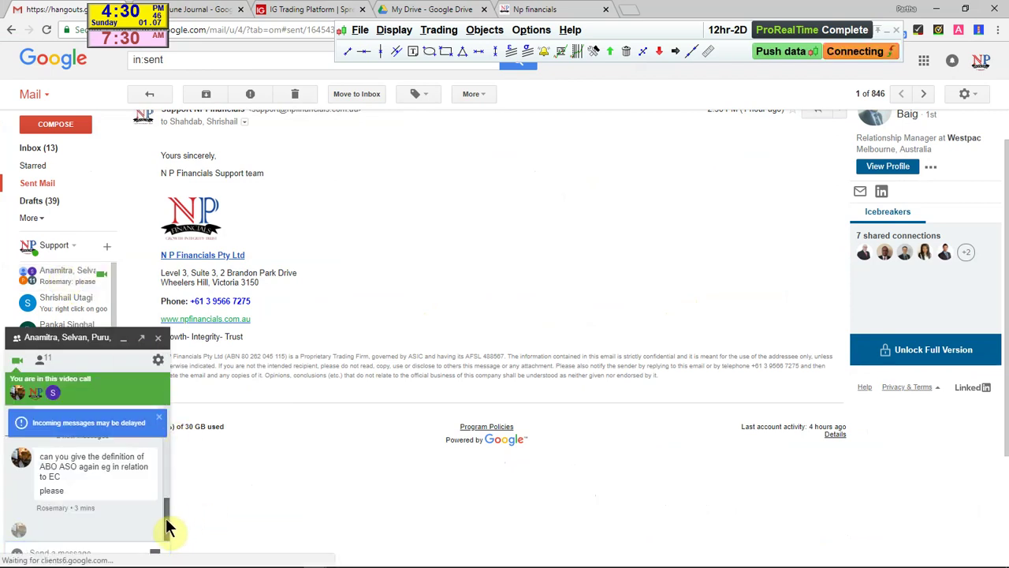
mouse_move(165, 518)
left_mouse_down()
mouse_move(169, 484)
mouse_move(168, 536)
left_mouse_up()
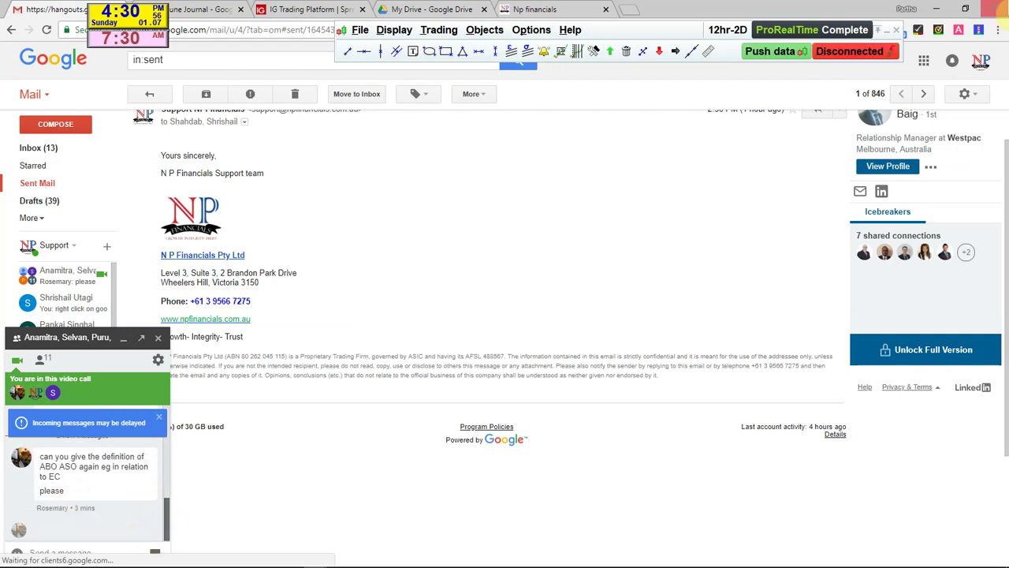
Step: Return to the trading charts, load EURCAD, and enlarge its 2-day chart
left_click(683, 40)
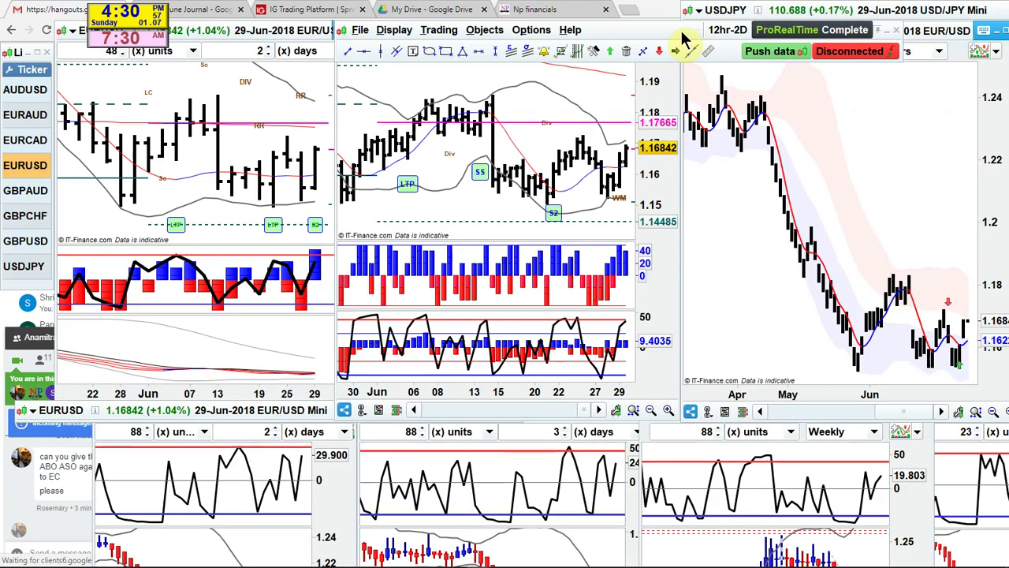
double_click(298, 32)
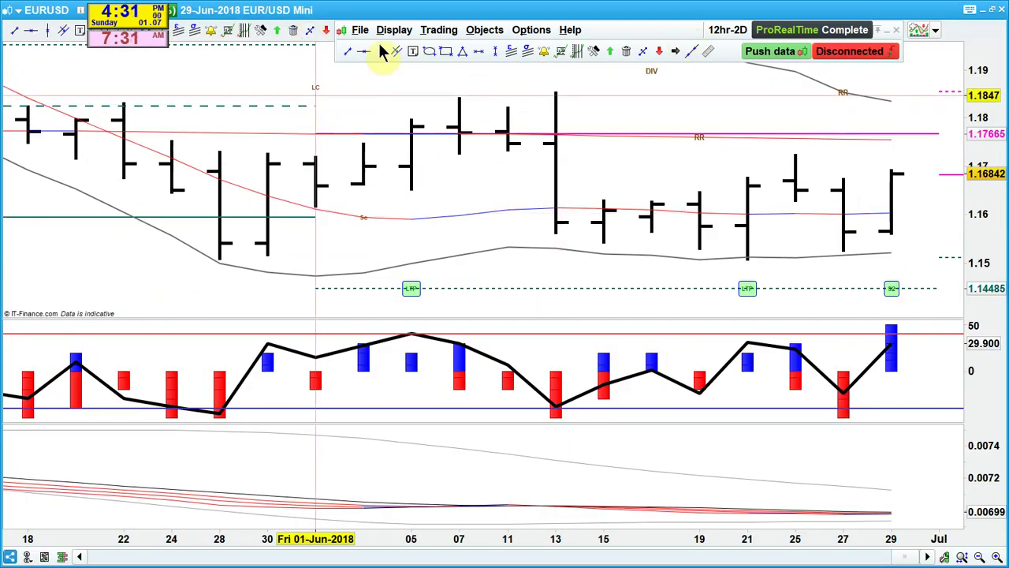
double_click(417, 16)
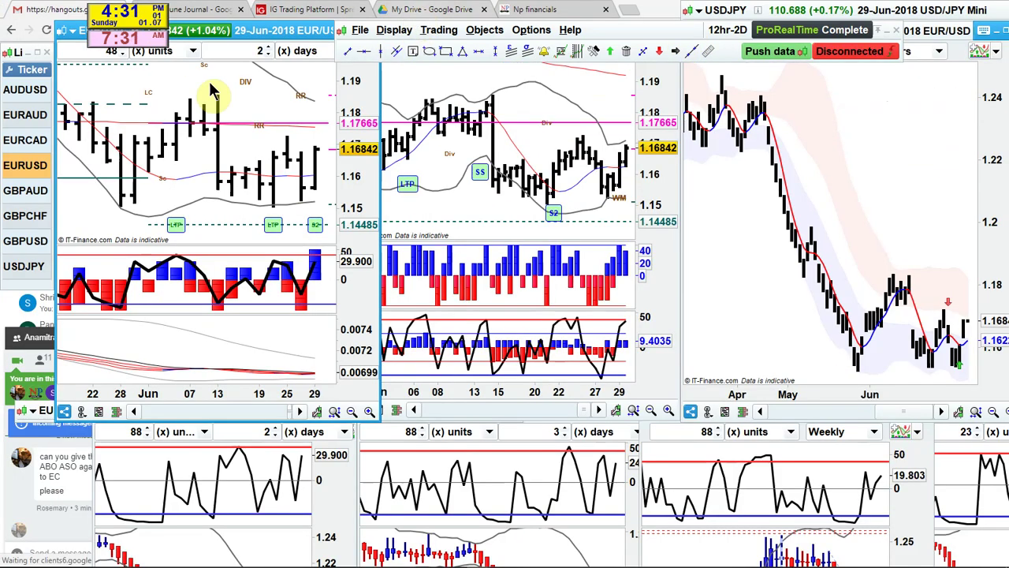
left_click(37, 146)
left_click(289, 36)
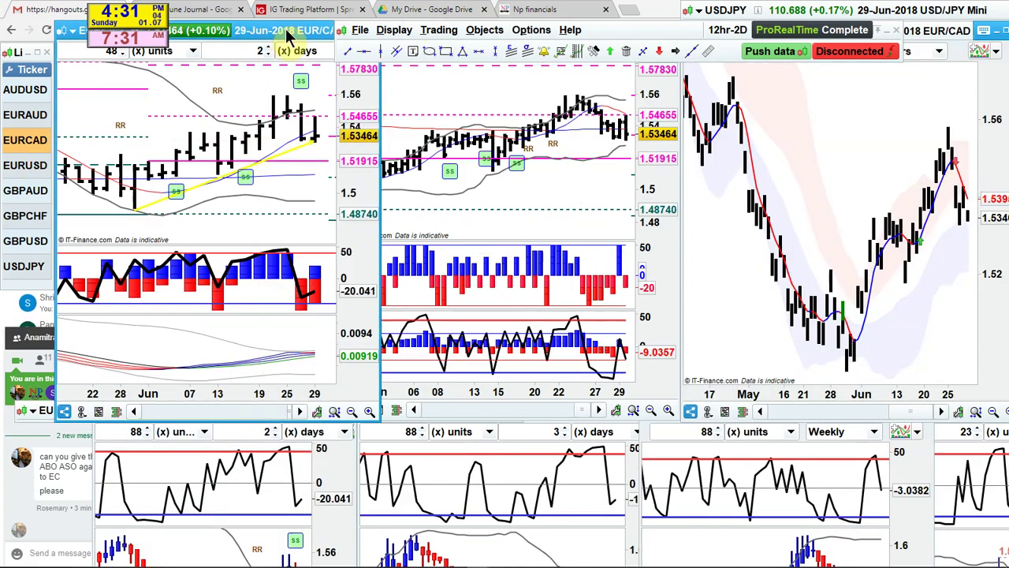
double_click(288, 36)
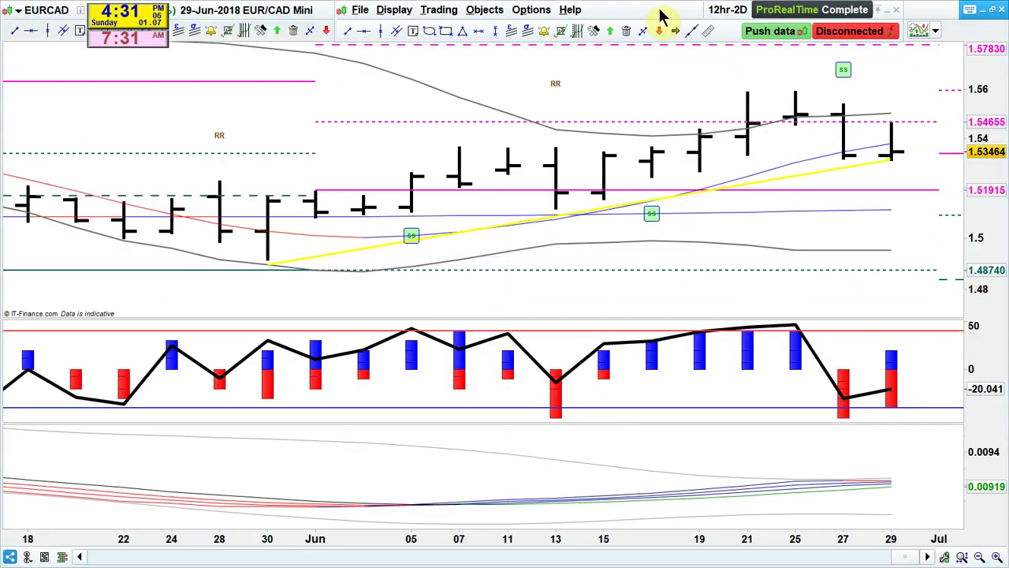
Step: Show price history back to late 2017 on the EURCAD 2-day chart and delete the outer bands and the short red-blue average
scroll(718, 233, "down", 3)
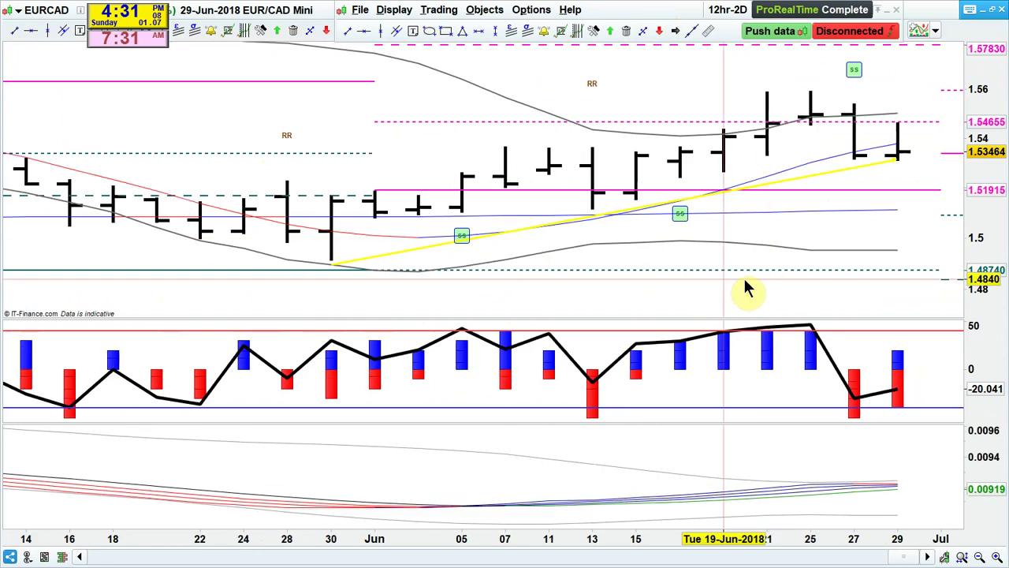
scroll(783, 284, "down", 4)
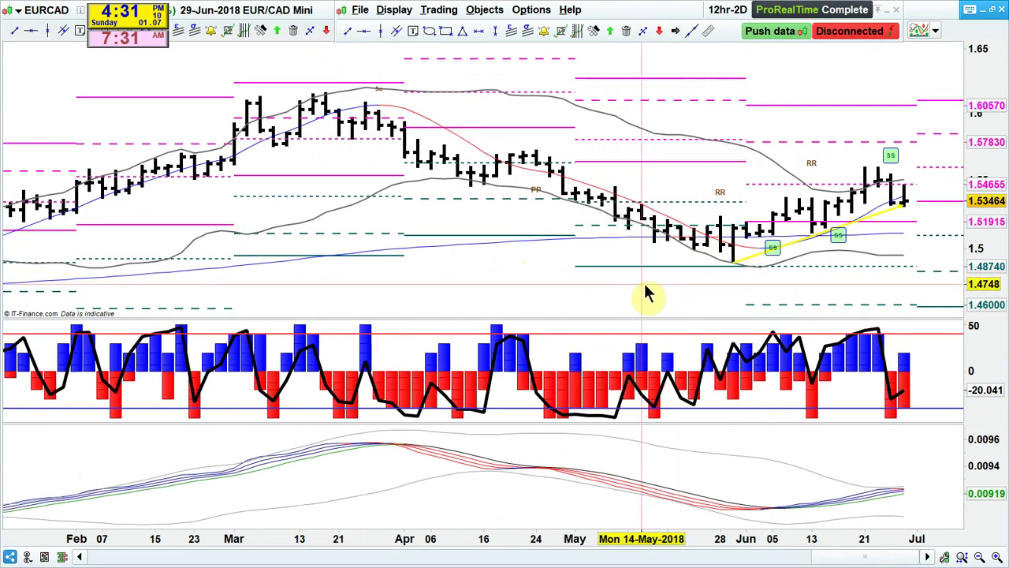
scroll(645, 294, "down", 3)
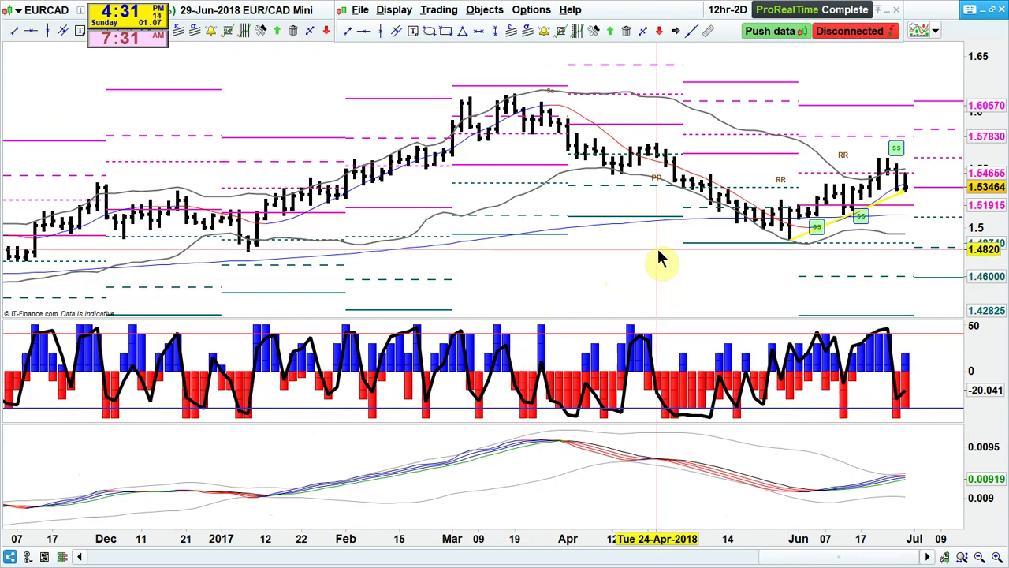
right_click(533, 197)
left_click(554, 217)
right_click(570, 112)
left_click(593, 134)
Step: Maximize the price panel of the EURCAD 2-day chart and spread out the December to April bars
right_click(667, 112)
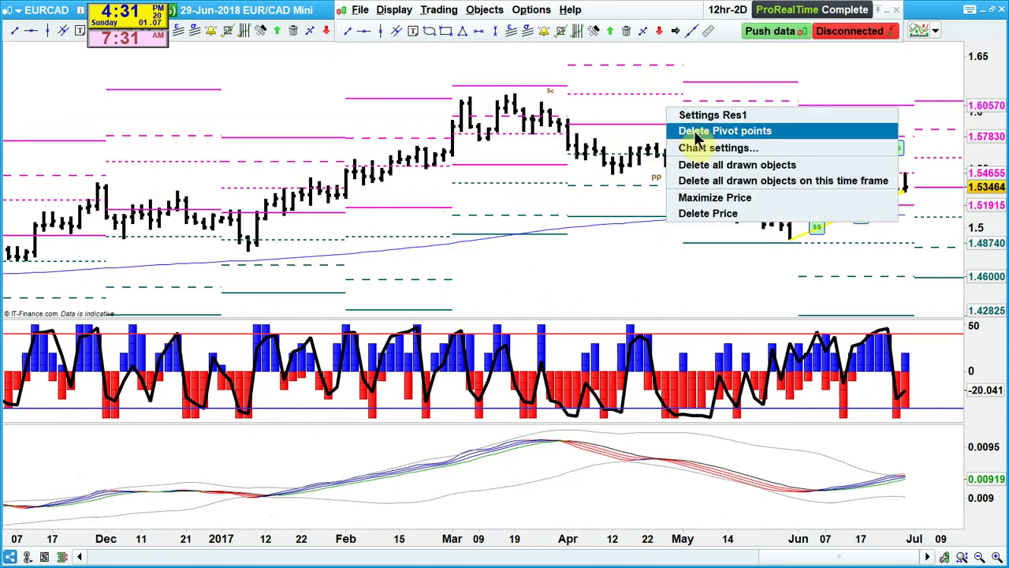
right_click(862, 74)
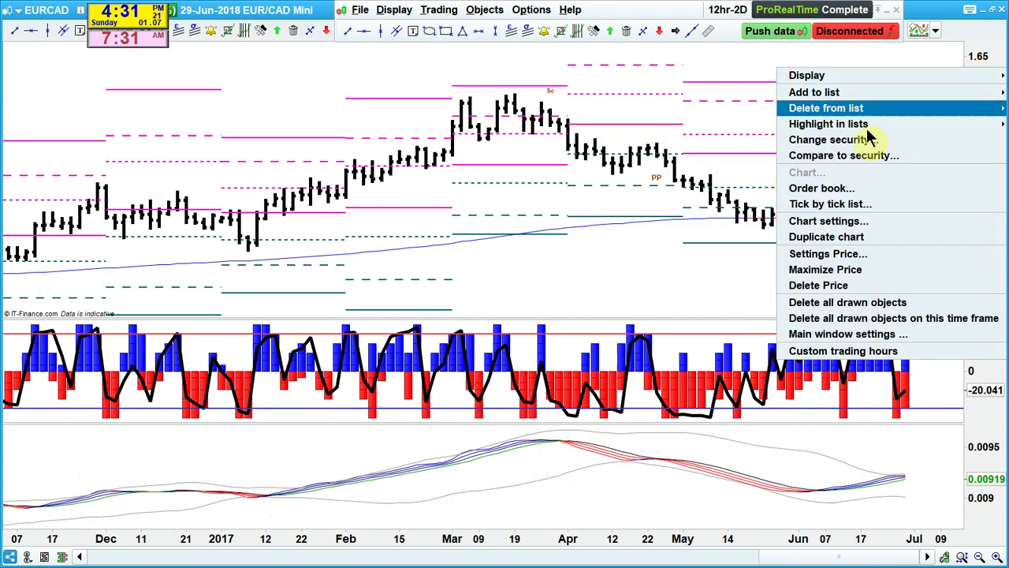
left_click(862, 268)
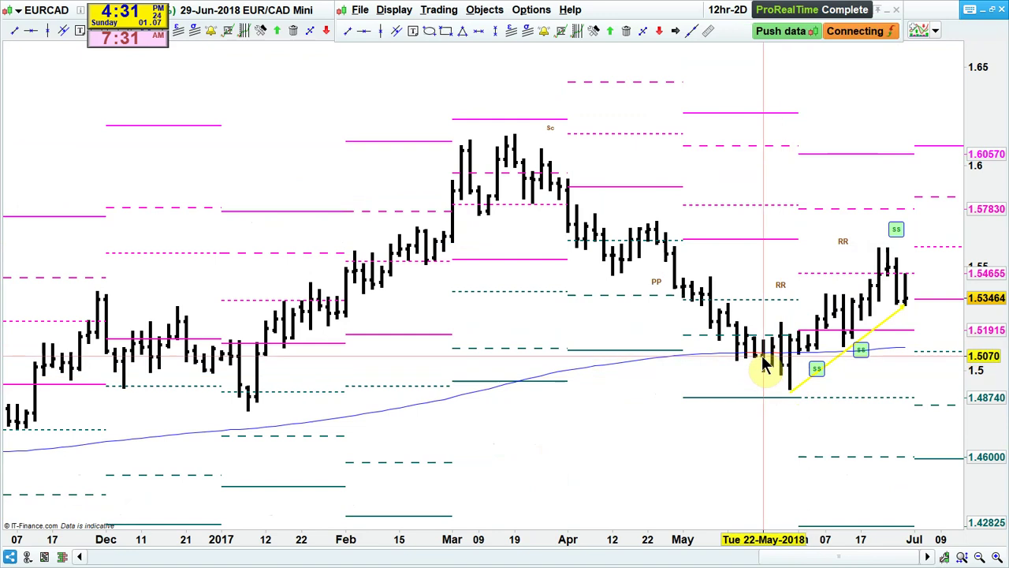
left_click_drag(723, 540, 1001, 539)
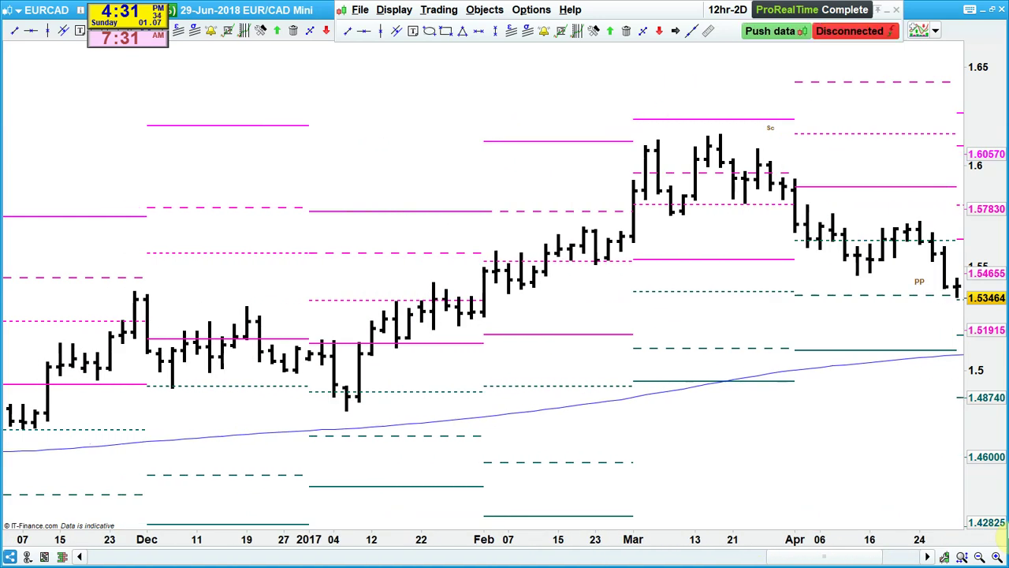
Step: Draw an arrow from below up to the low of the 23 February 2018 bar on the EURCAD 2-day chart
left_click(673, 32)
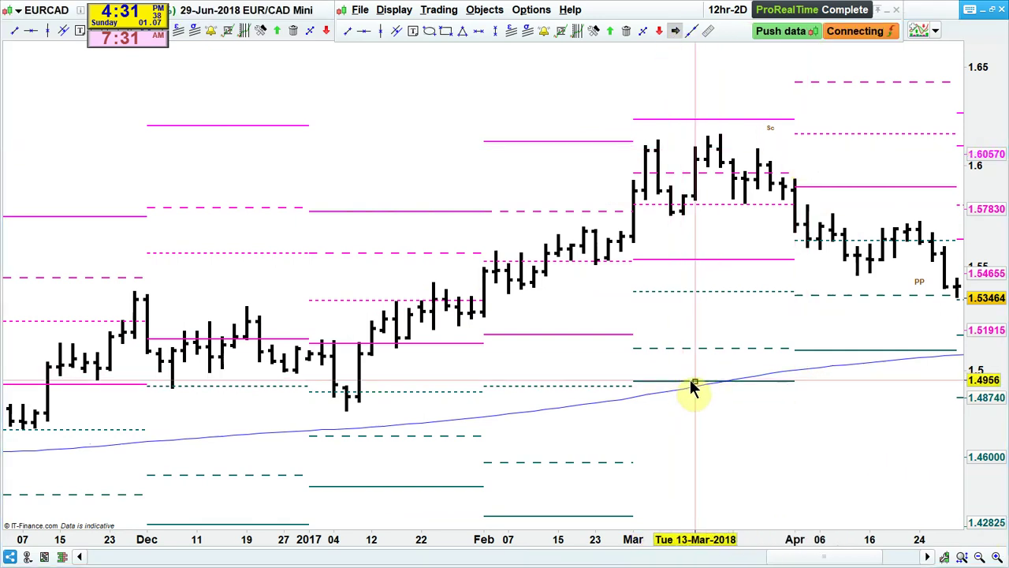
left_click_drag(624, 337, 600, 272)
left_click(601, 272)
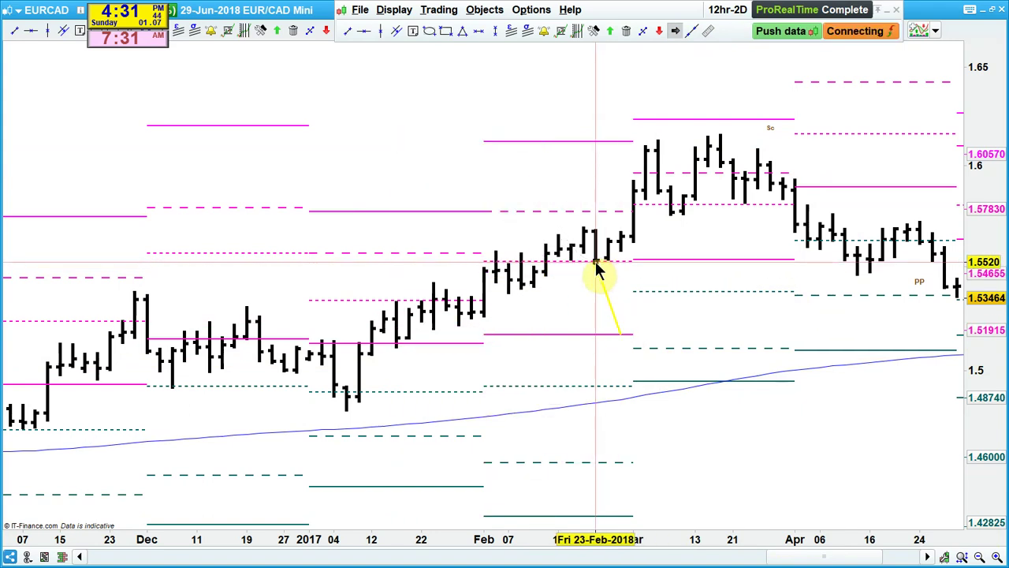
left_click(597, 268)
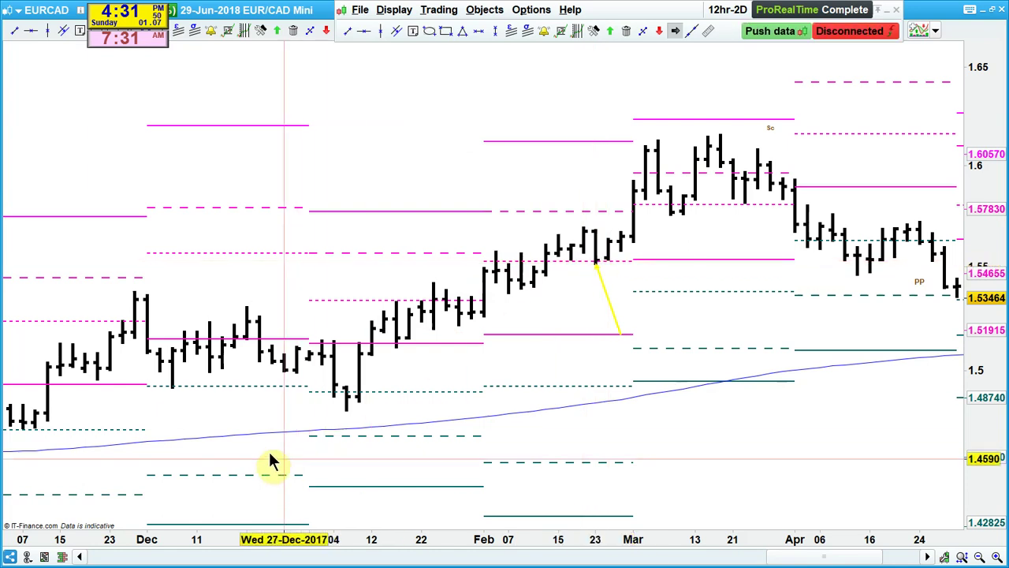
Step: Draw two arrows to the 4 January 2018 bar: one rising from below and one horizontal from the early-December low
mouse_move(259, 449)
left_mouse_down()
mouse_move(338, 404)
mouse_move(335, 389)
mouse_move(399, 344)
mouse_move(592, 281)
mouse_move(598, 271)
left_mouse_up()
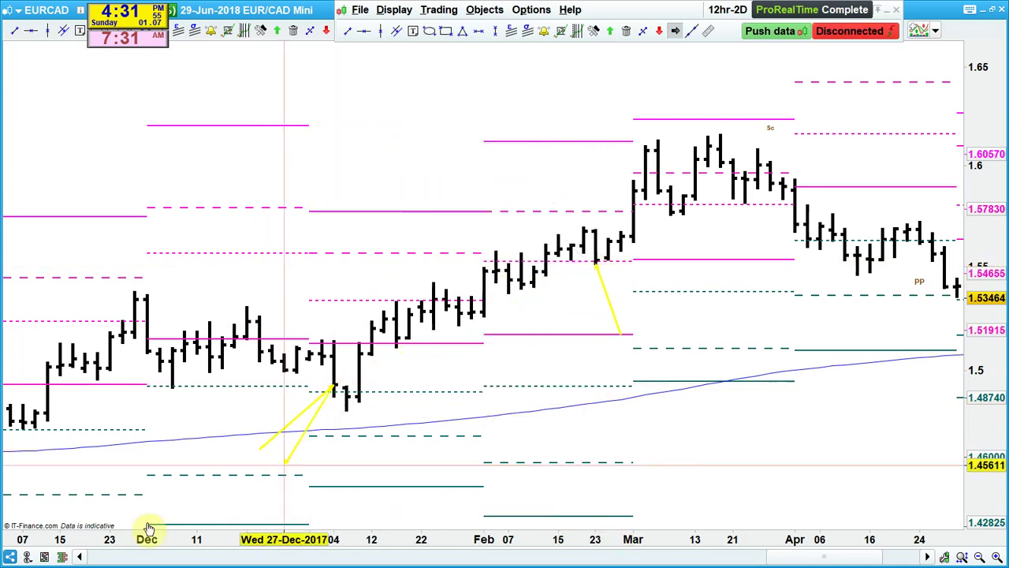
mouse_move(350, 399)
left_mouse_down()
mouse_move(597, 270)
mouse_move(342, 405)
mouse_move(334, 391)
mouse_move(340, 405)
left_mouse_up()
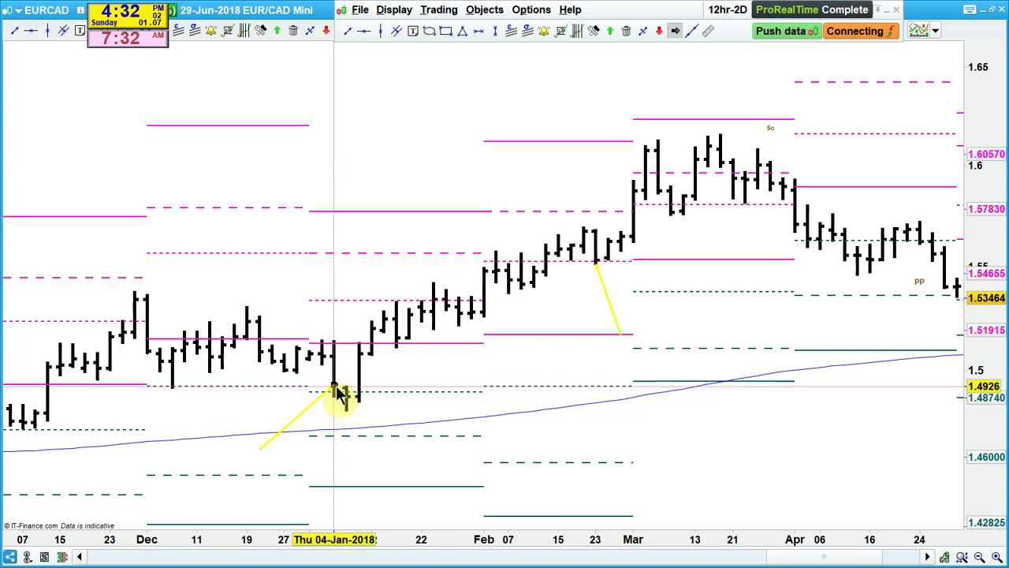
mouse_move(173, 388)
left_mouse_down()
mouse_move(378, 390)
mouse_move(335, 394)
left_mouse_up()
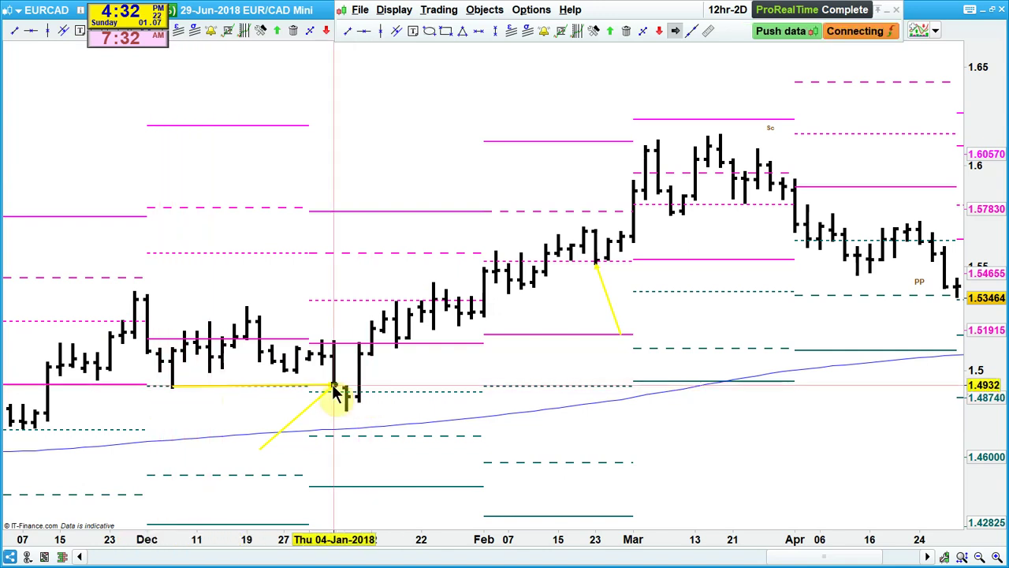
mouse_move(177, 398)
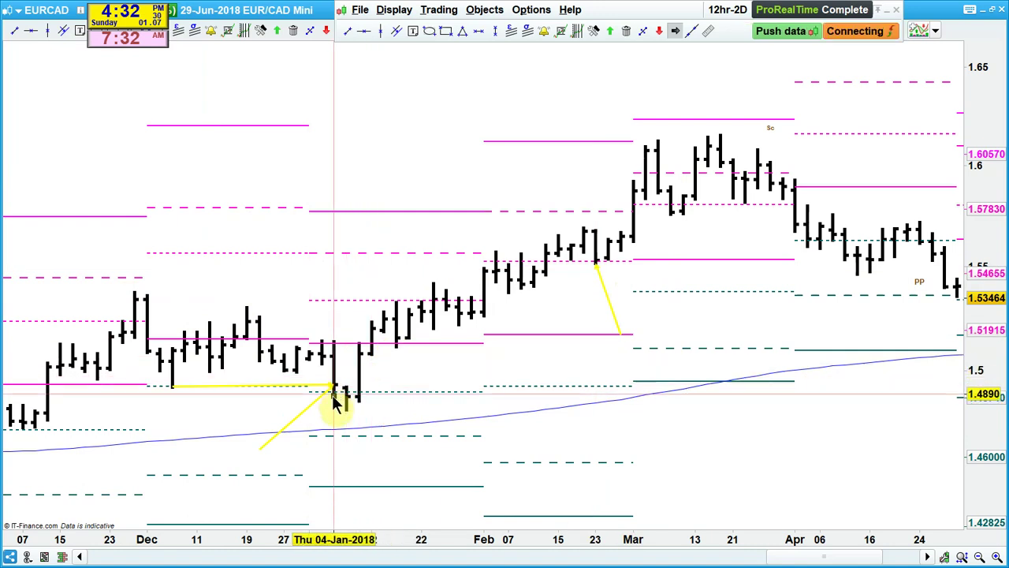
mouse_move(334, 402)
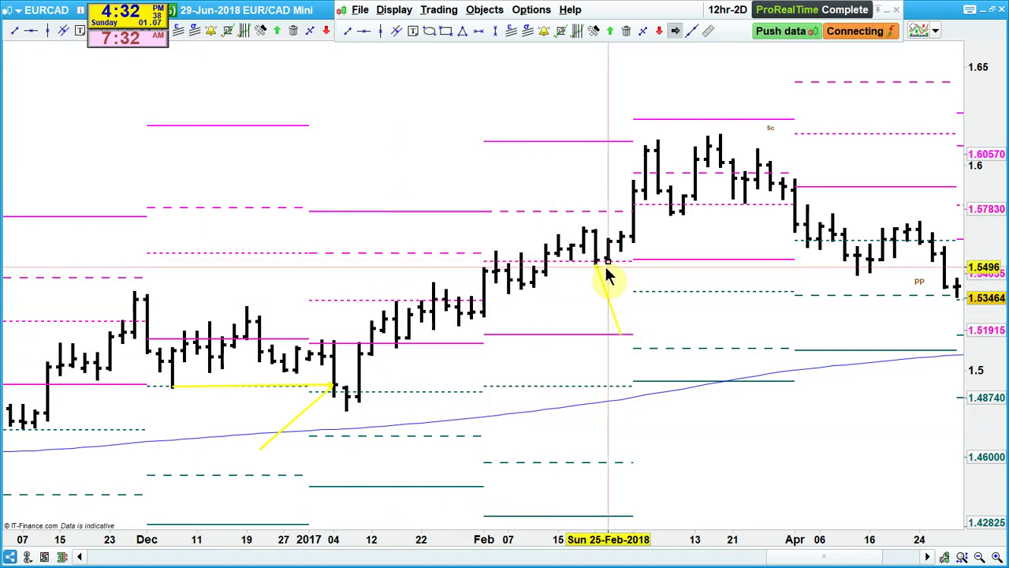
mouse_move(601, 267)
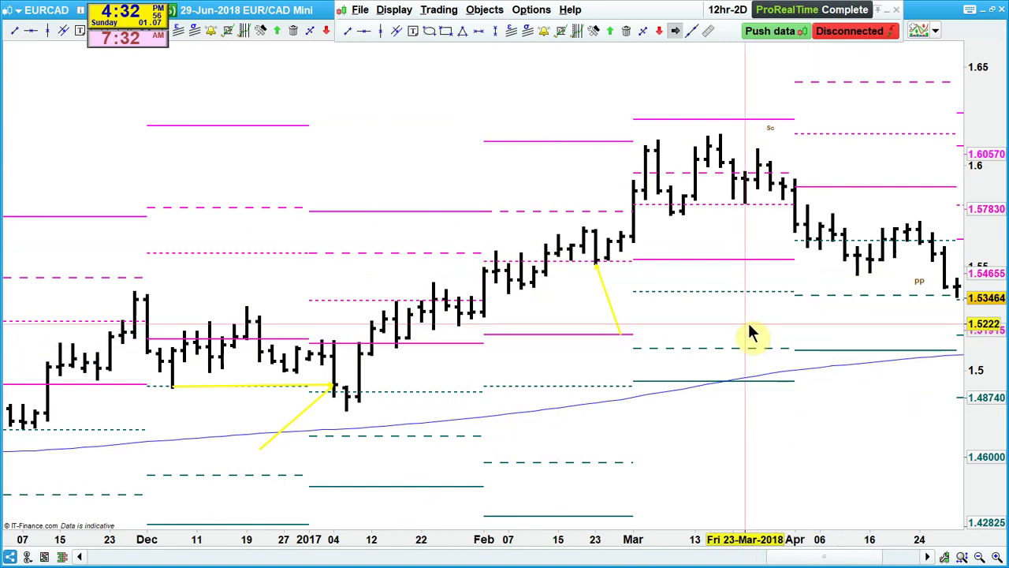
Step: Draw one shaded rectangle over the early February bars and another over the bars from 13 February to the month's end
left_click(444, 33)
left_click_drag(484, 252, 523, 270)
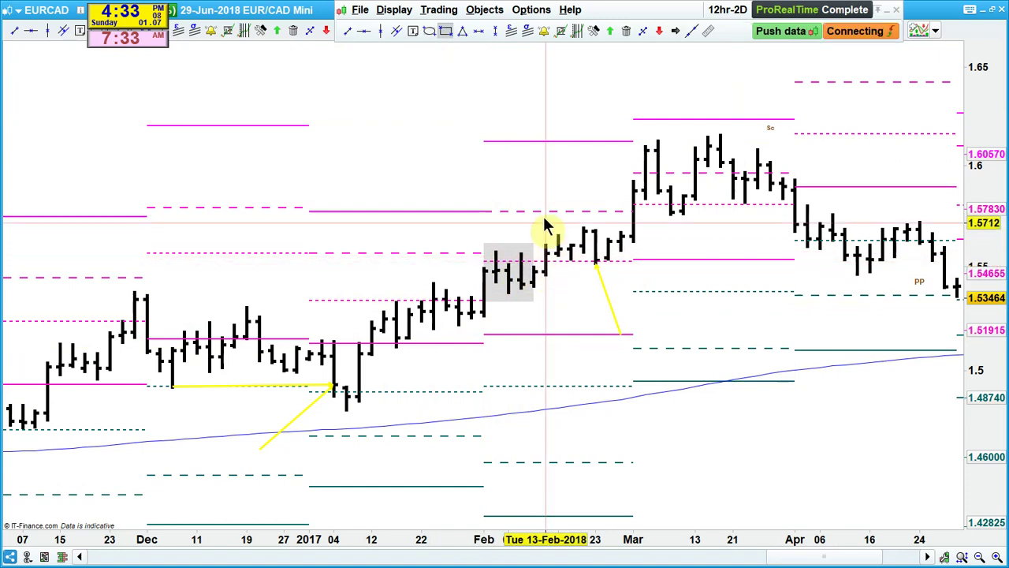
left_click_drag(546, 211, 634, 260)
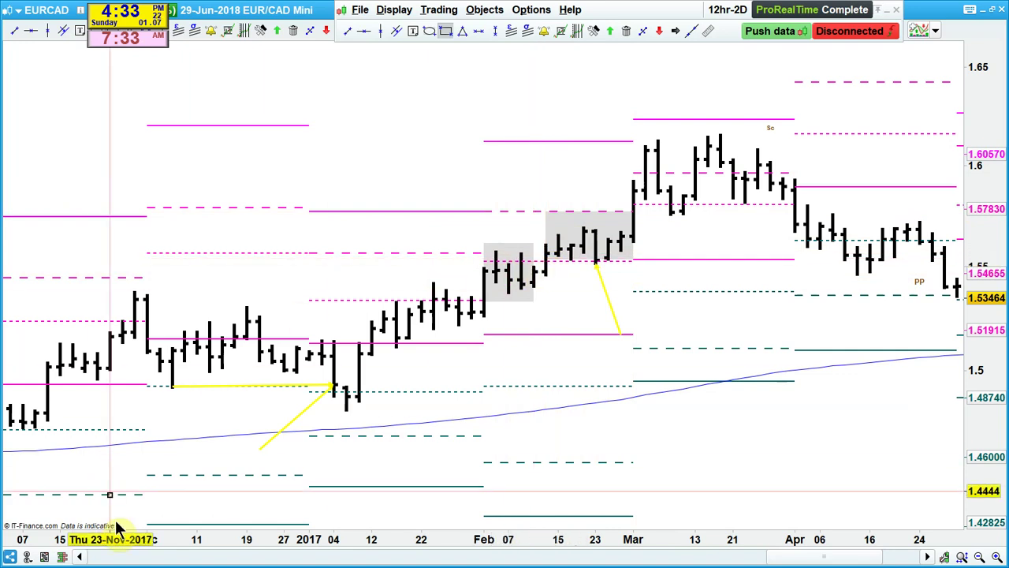
Step: Draw an arrow down to the 24 October 2017 high and another arrow up to the 10 September 2017 low
left_click(156, 561)
left_click(156, 561)
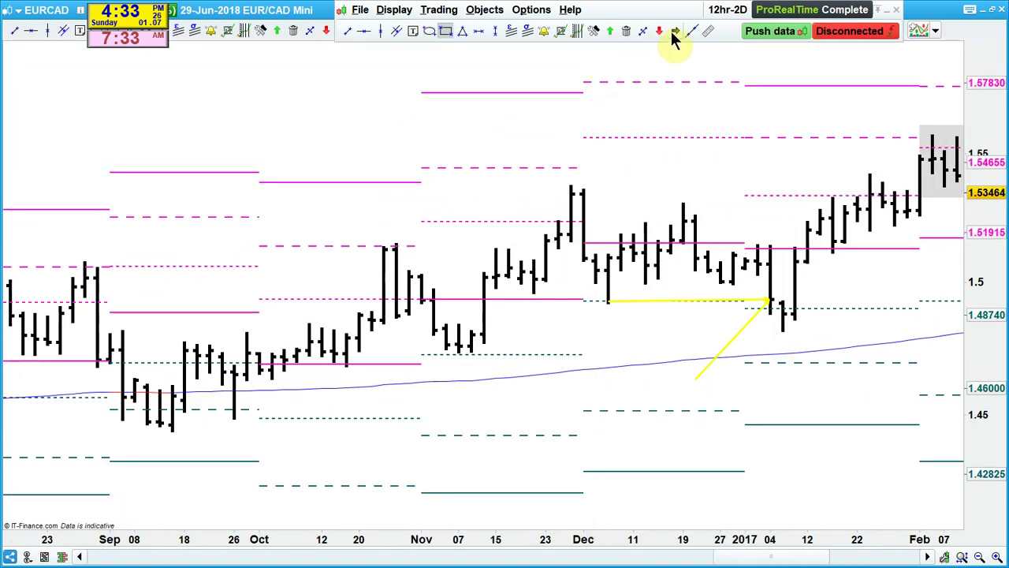
left_click(675, 30)
left_click(506, 145)
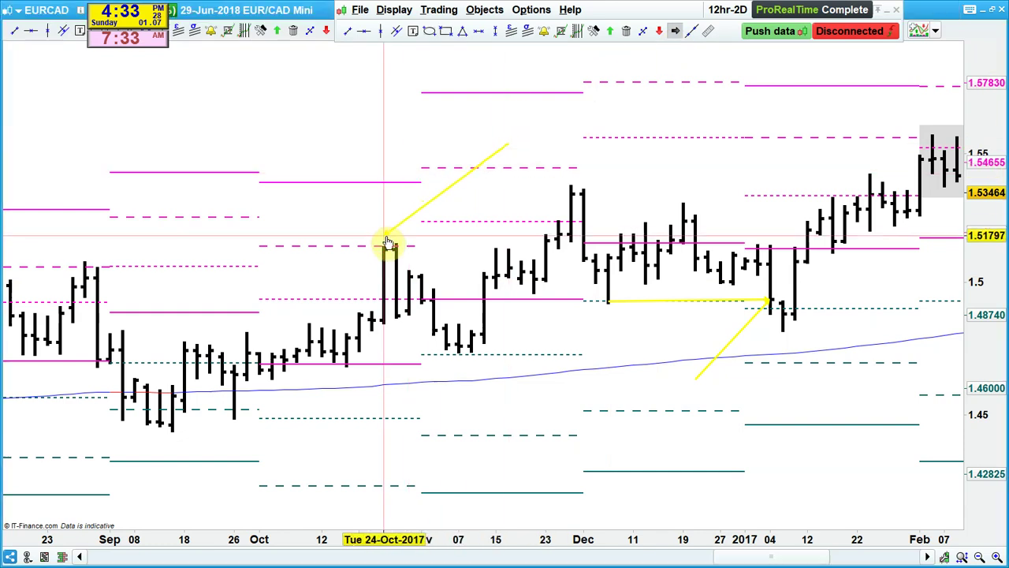
left_click(391, 246)
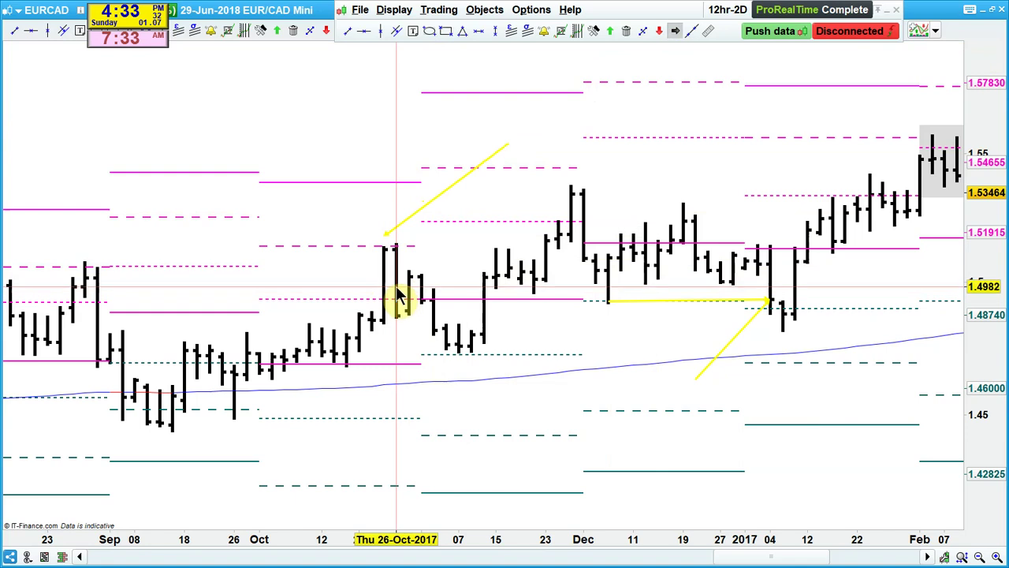
left_click(294, 463)
left_click(148, 425)
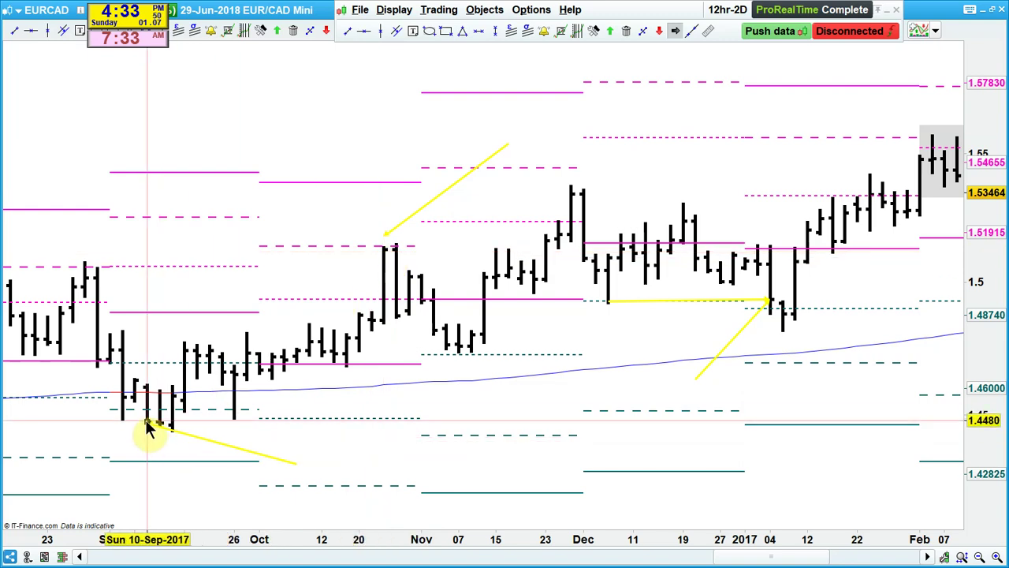
Step: Draw a near-horizontal arrow from the mid-July lows to the late-September low and shift it slightly toward later dates
left_click_drag(109, 538, 473, 536)
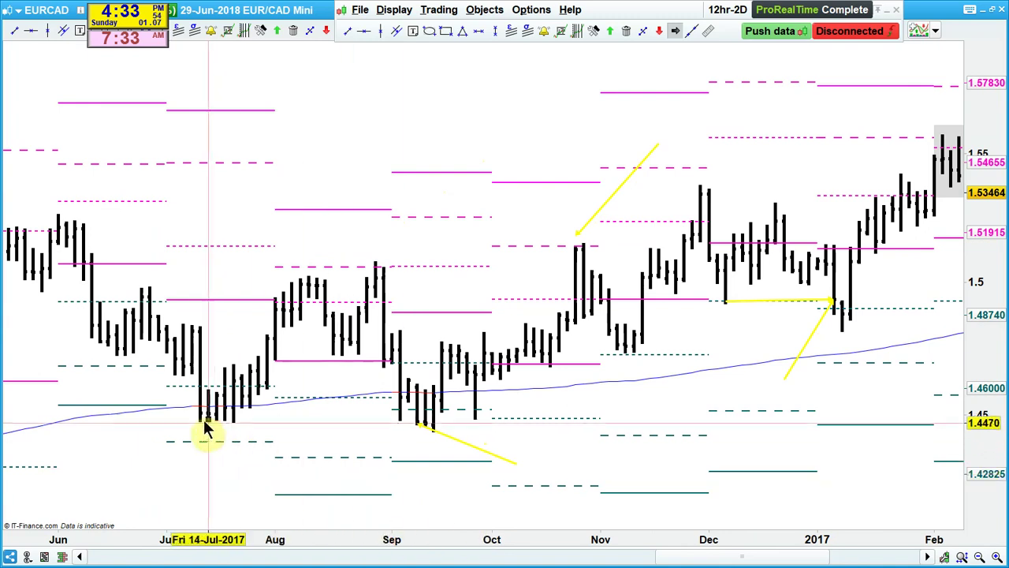
left_click_drag(200, 420, 468, 423)
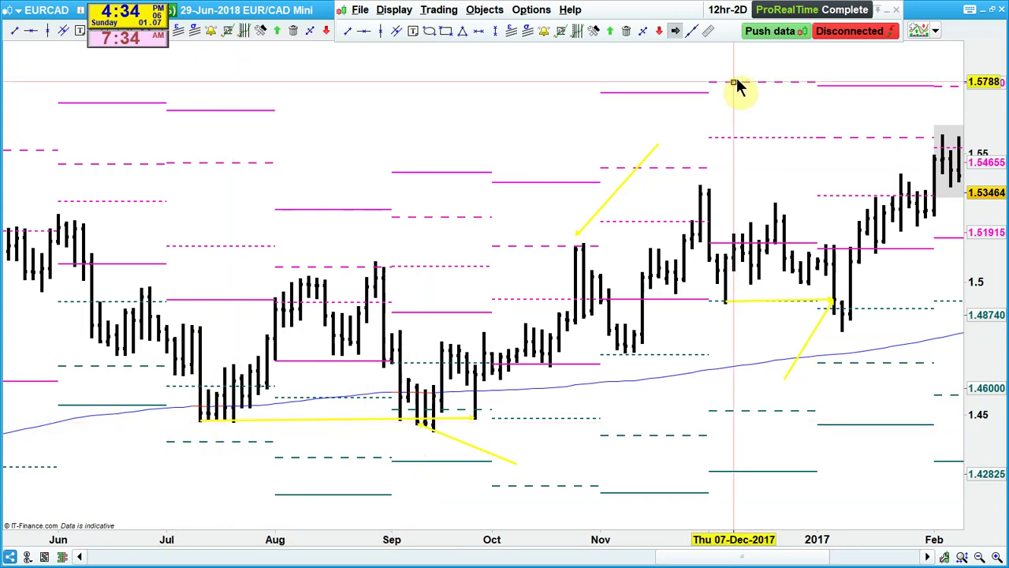
left_click(643, 30)
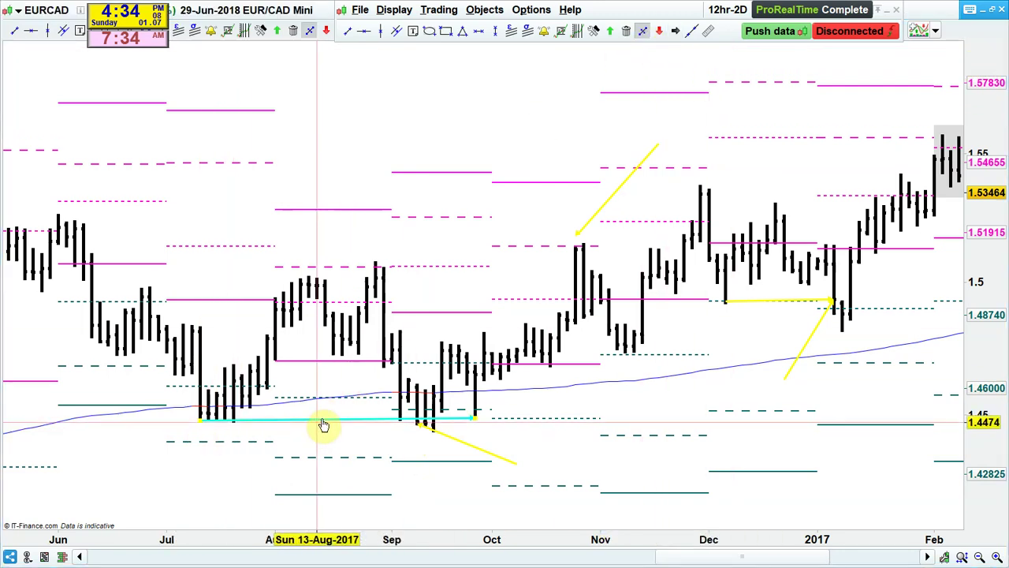
left_click_drag(335, 427, 341, 427)
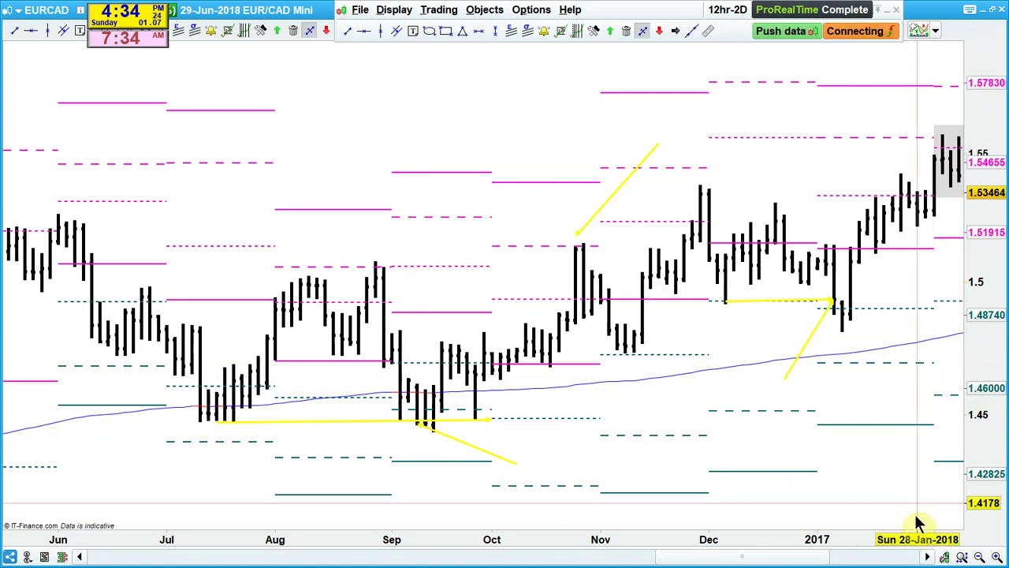
Step: Reload the 12hr-2D template to bring back the multi-chart layout
left_click(362, 12)
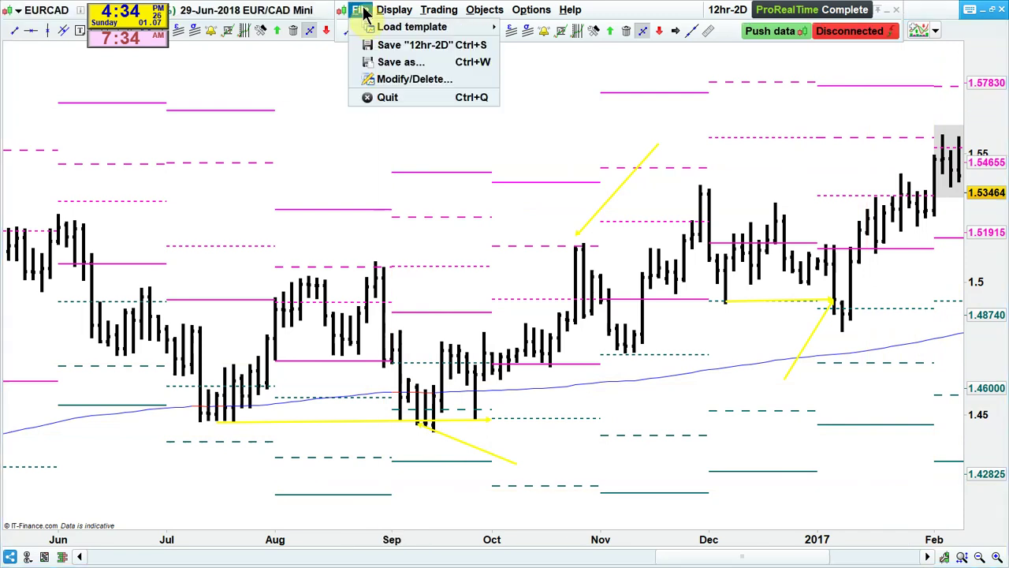
mouse_move(371, 28)
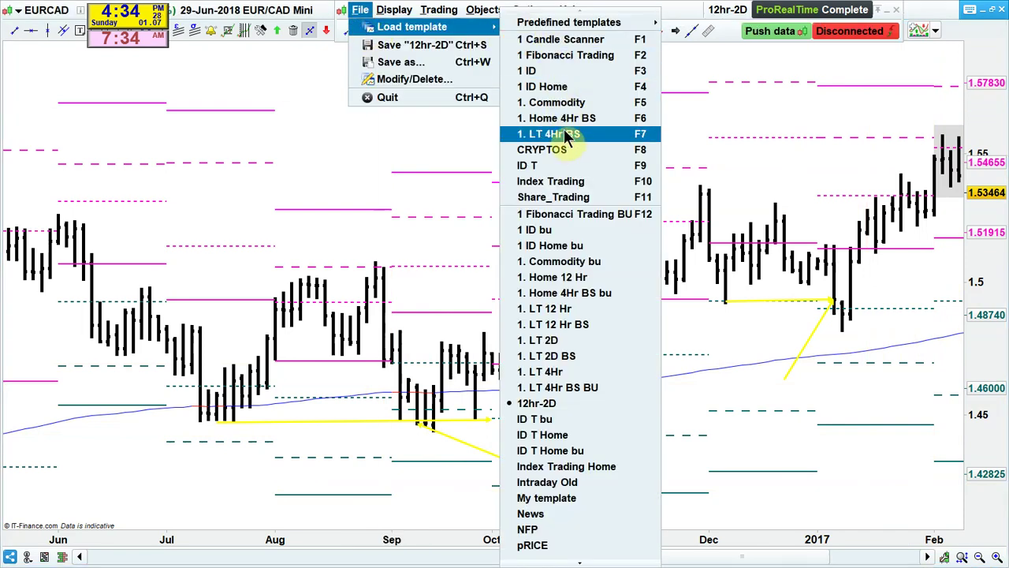
left_click(577, 401)
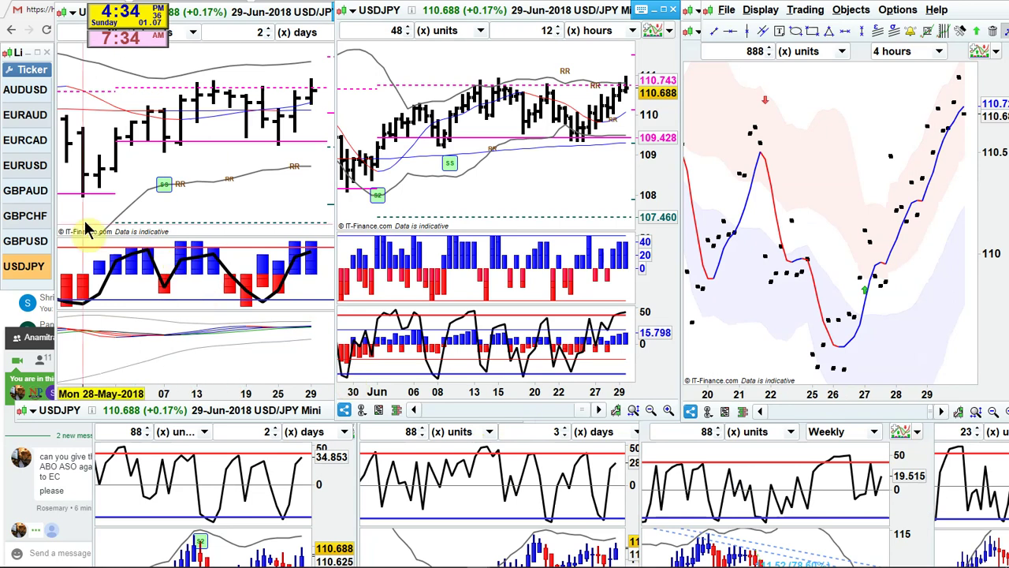
Step: Load EURUSD in the charts, switch to Gmail to read the group chat's newest message, and return to the trading charts
left_click(43, 174)
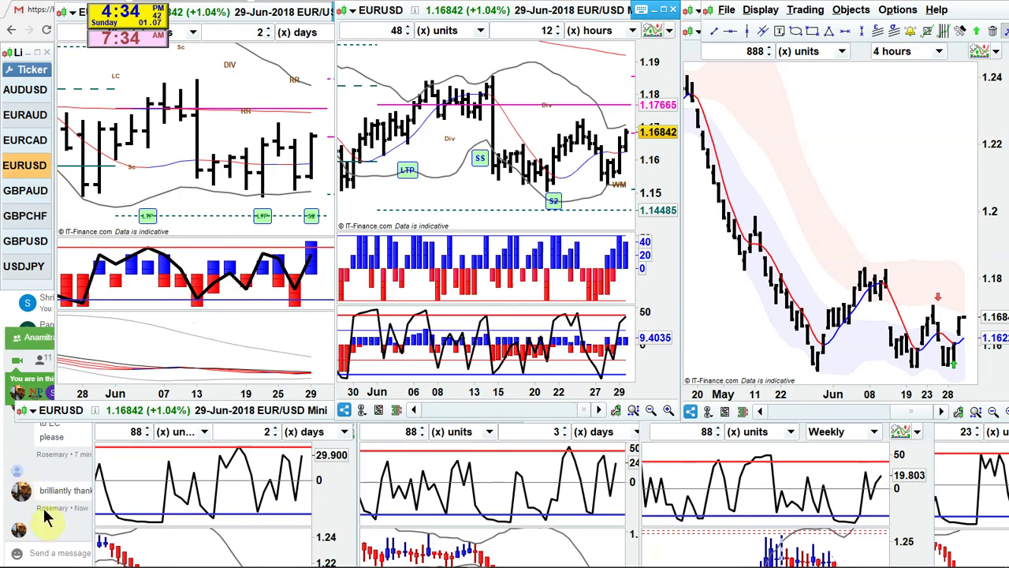
left_click(8, 520)
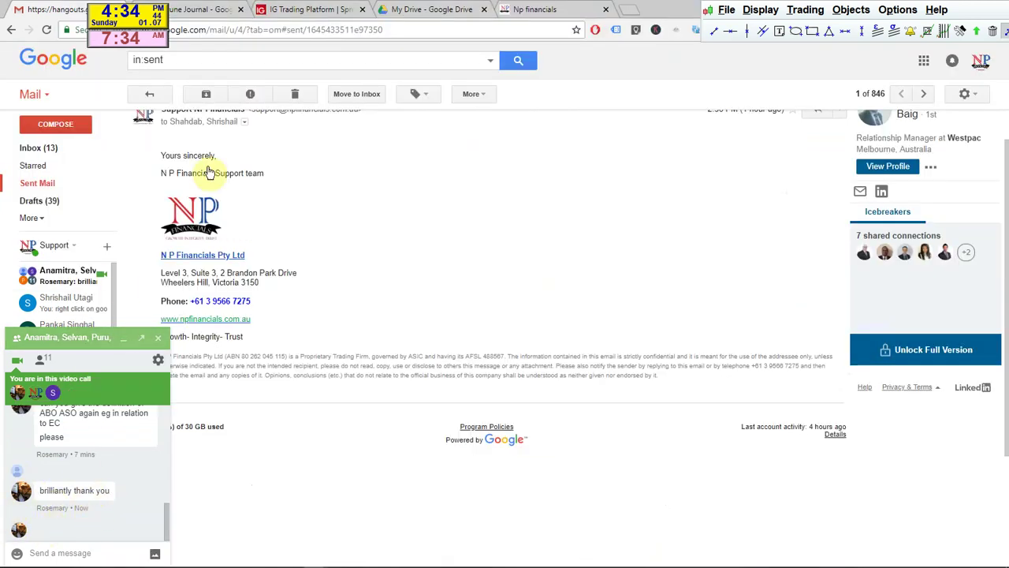
left_click(995, 16)
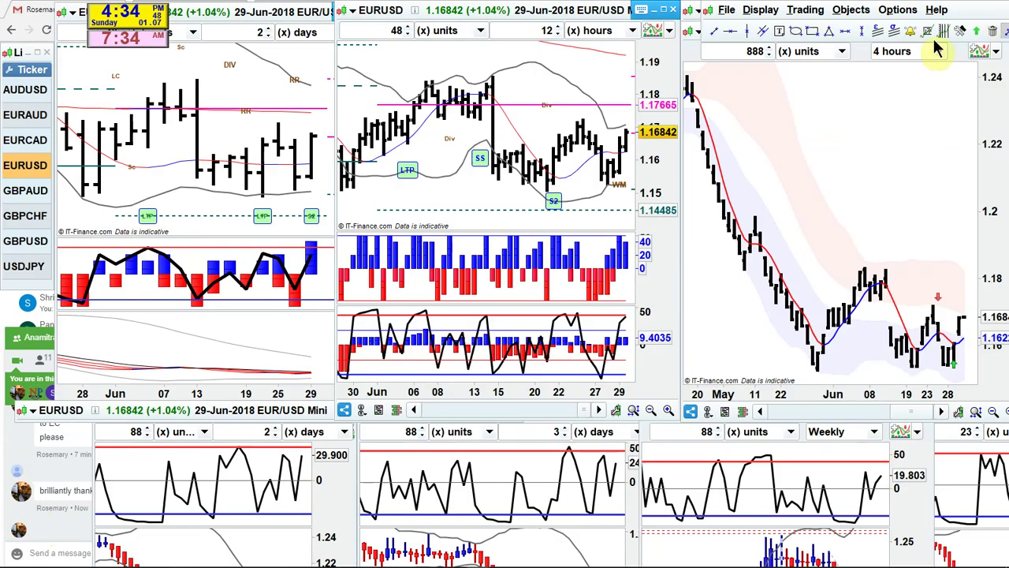
Step: Load EURCAD in the linked charts and enlarge its 2-day chart
left_click(33, 142)
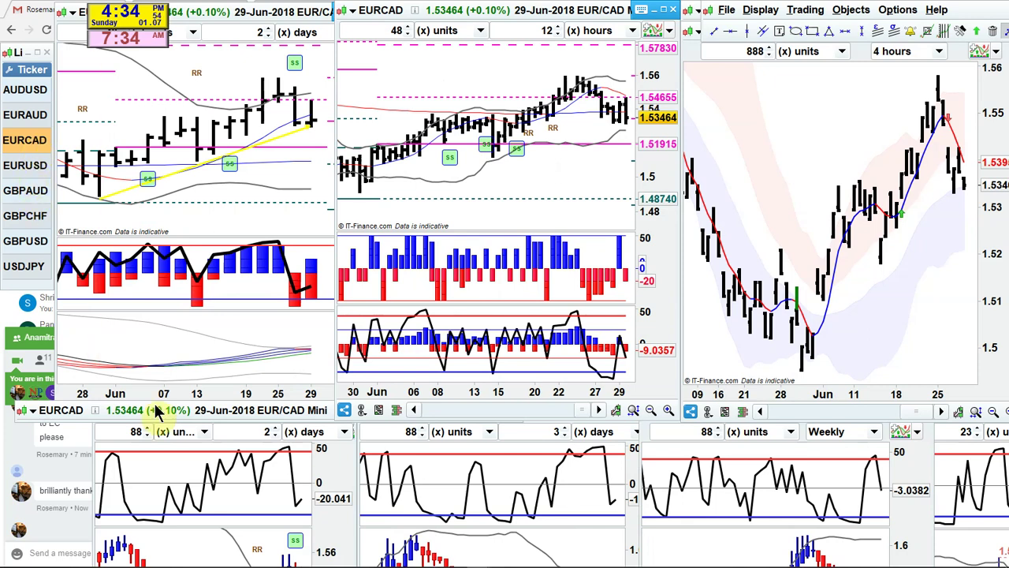
left_click(249, 411)
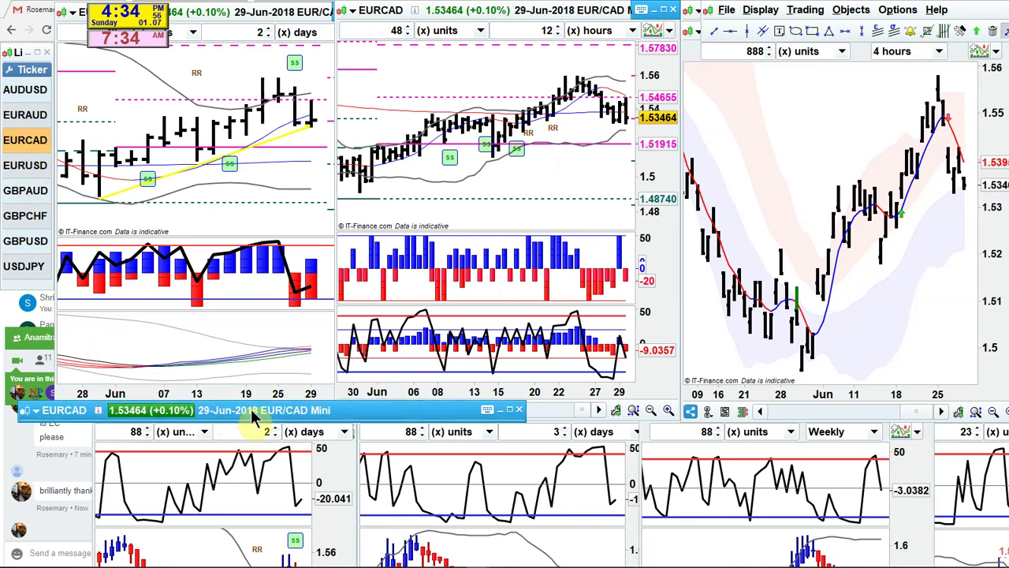
double_click(252, 413)
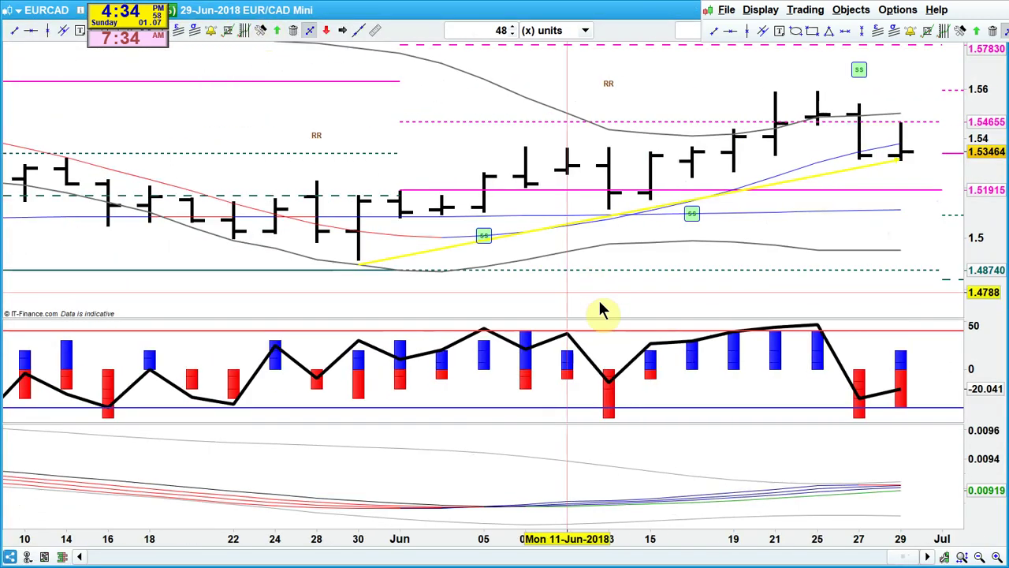
Step: Show EURCAD history back to December 2017 and examine the arrow-marked 23 February bar against the bands and indicators
scroll(601, 310, "down", 5)
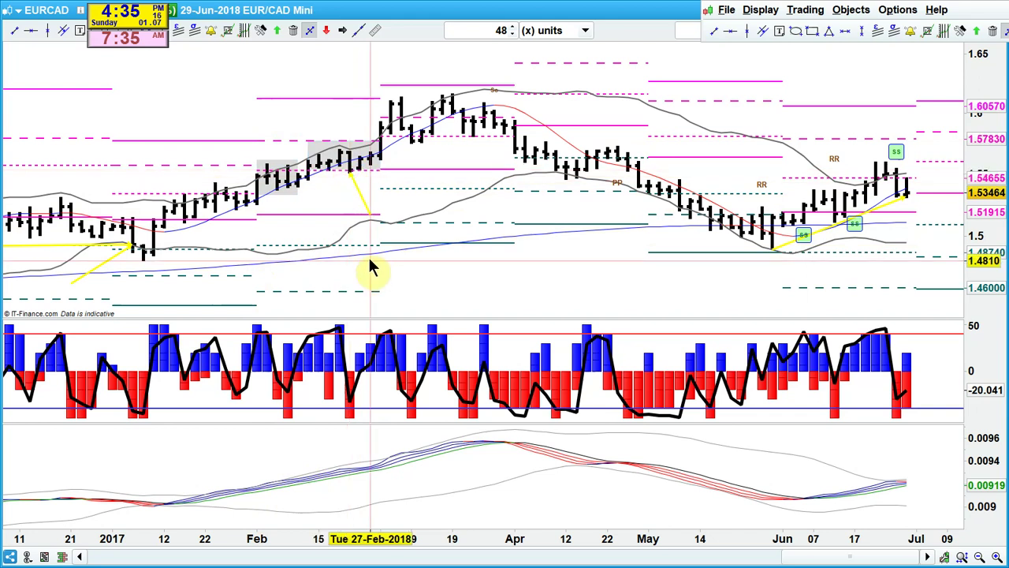
left_click_drag(348, 180, 358, 209)
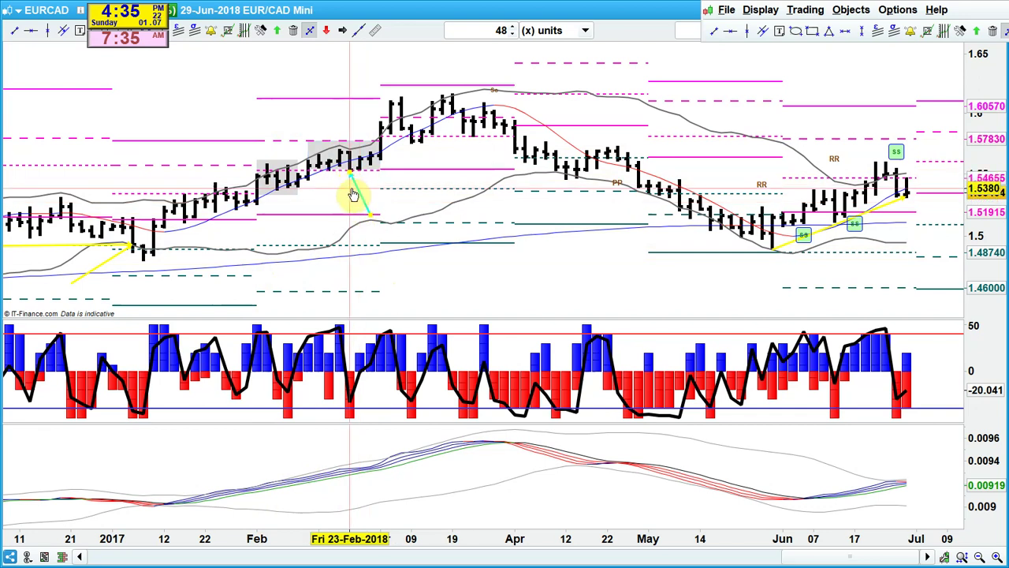
left_click(352, 195)
left_click(351, 195)
left_click(352, 196)
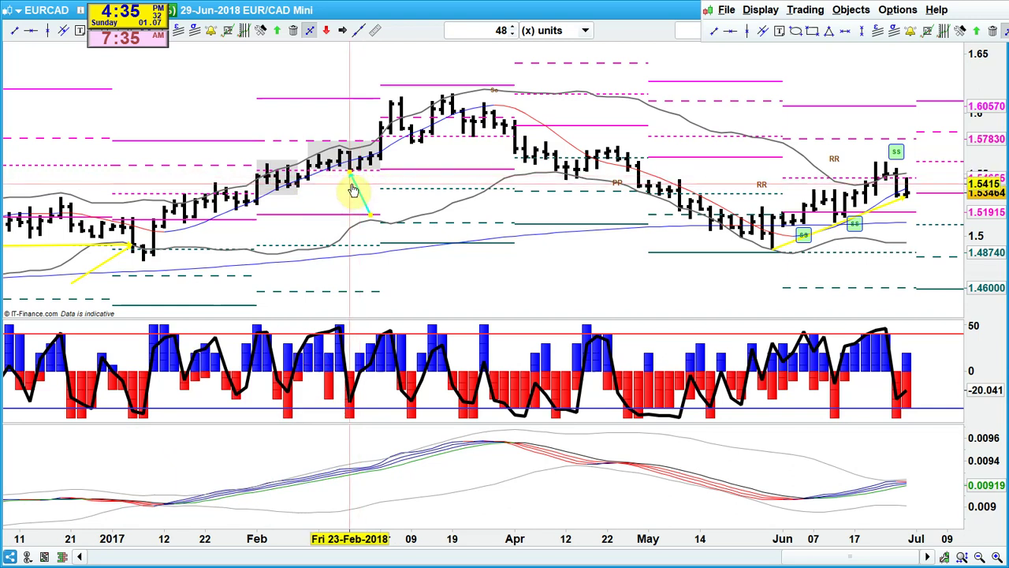
Step: Restore the 2-day chart to the multi-chart layout, load EURUSD, and switch the charts back to EURCAD
double_click(653, 15)
left_click(43, 174)
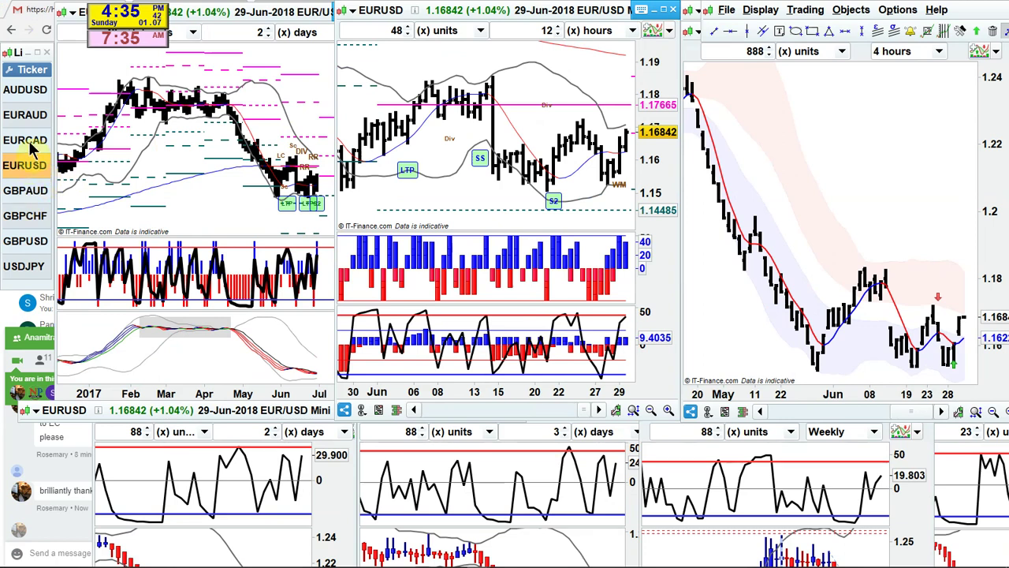
left_click(30, 150)
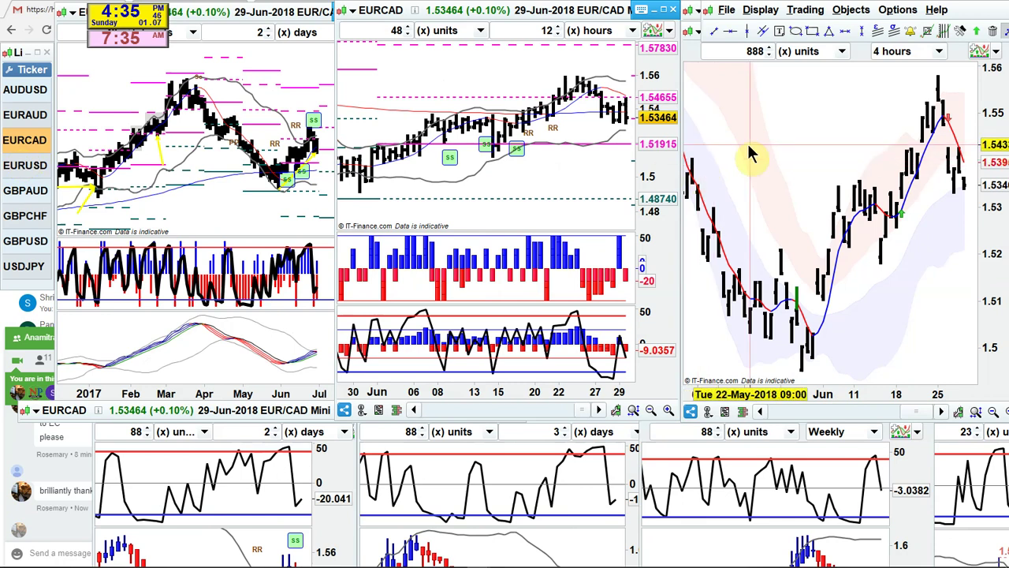
Step: Draw a Fibonacci retracement on the EURCAD 4-hour chart from the 1.57074 high before May down to the 1.49533 low
scroll(786, 195, "down", 2)
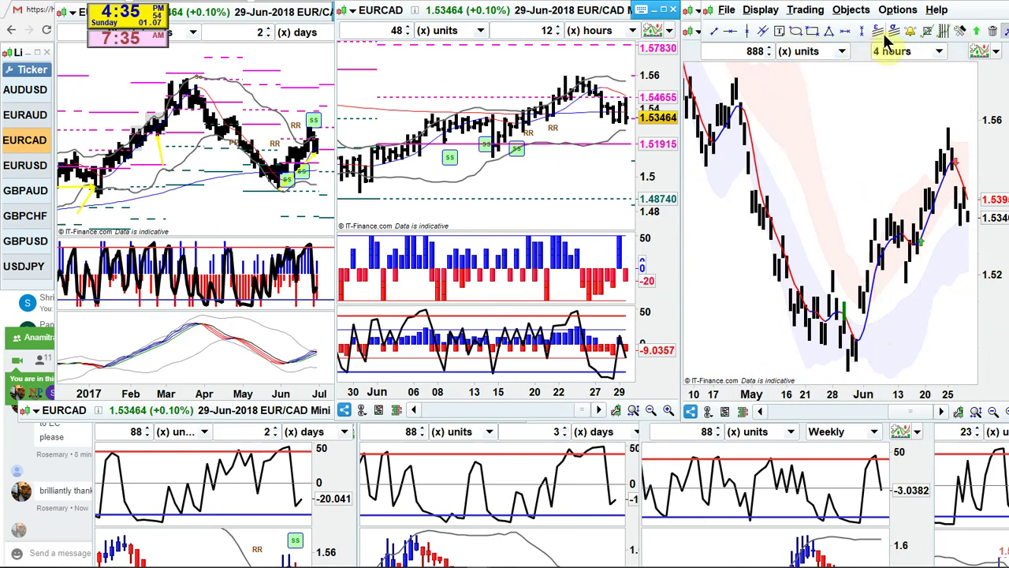
left_click(927, 31)
left_click_drag(734, 78, 855, 375)
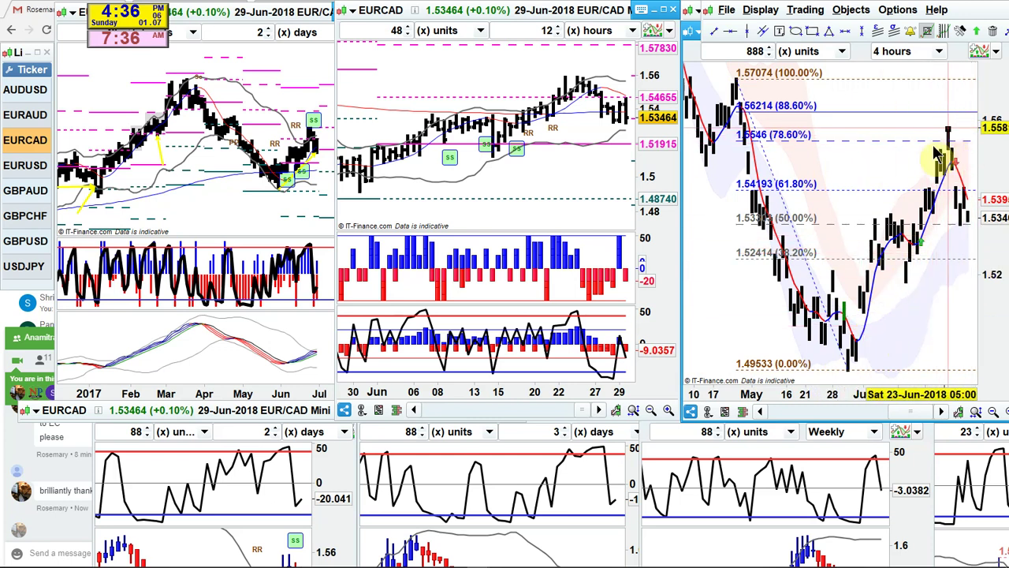
Step: Enlarge the EURCAD 4-hour chart, examine the late-June bars against the Fibonacci levels, and restore the multi-chart layout
left_click(690, 35)
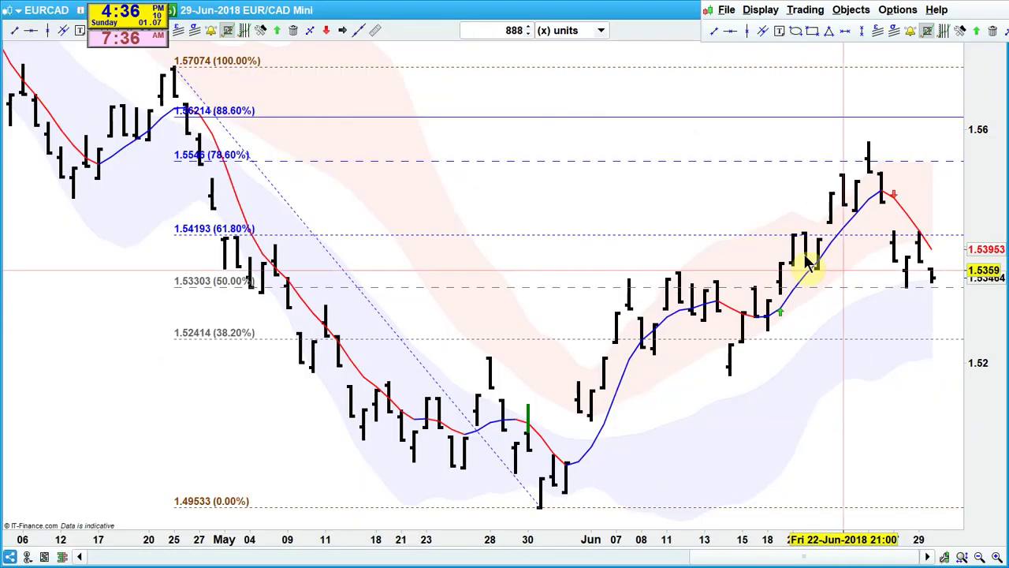
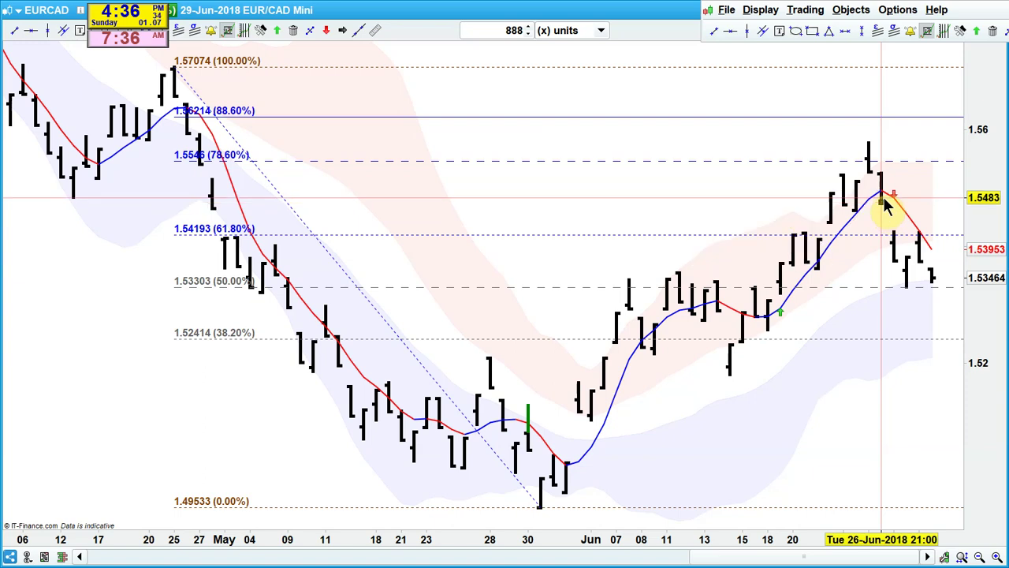
double_click(642, 15)
Step: Load EURUSD in the linked charts and narrow the 2-day and 4-hour charts to the bars from late May through June
left_click(43, 167)
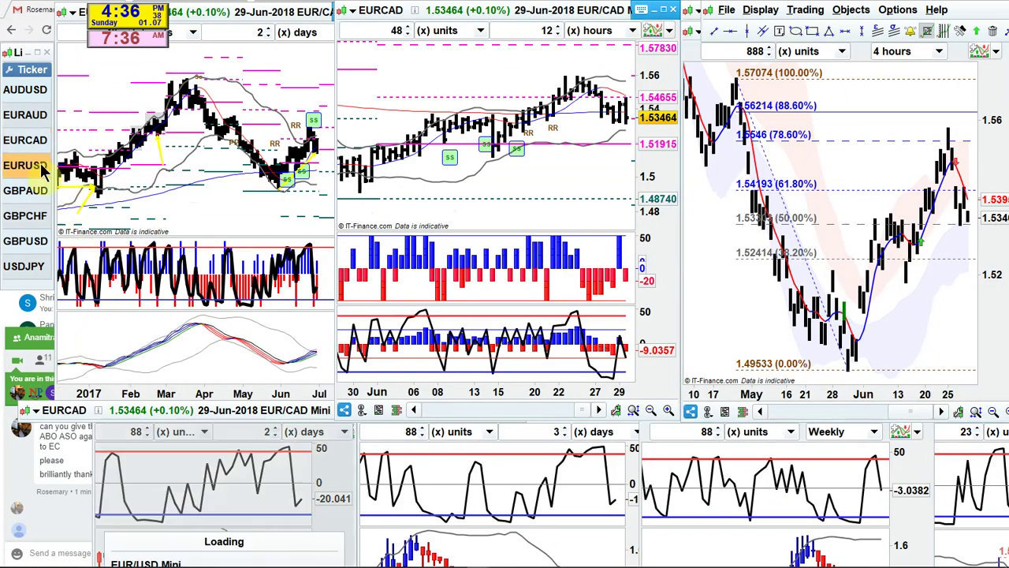
left_click(201, 208)
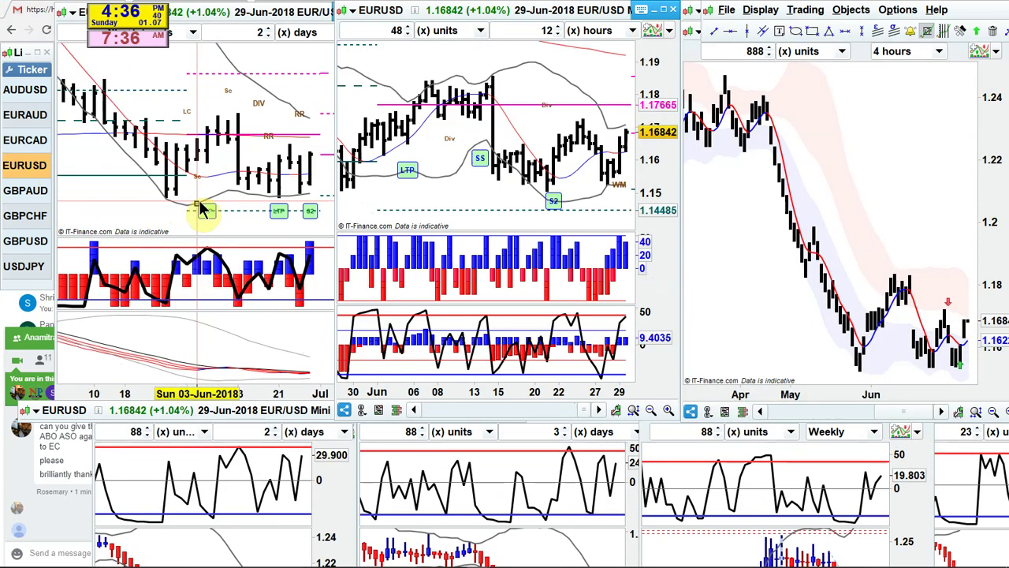
scroll(203, 209, "up", 3)
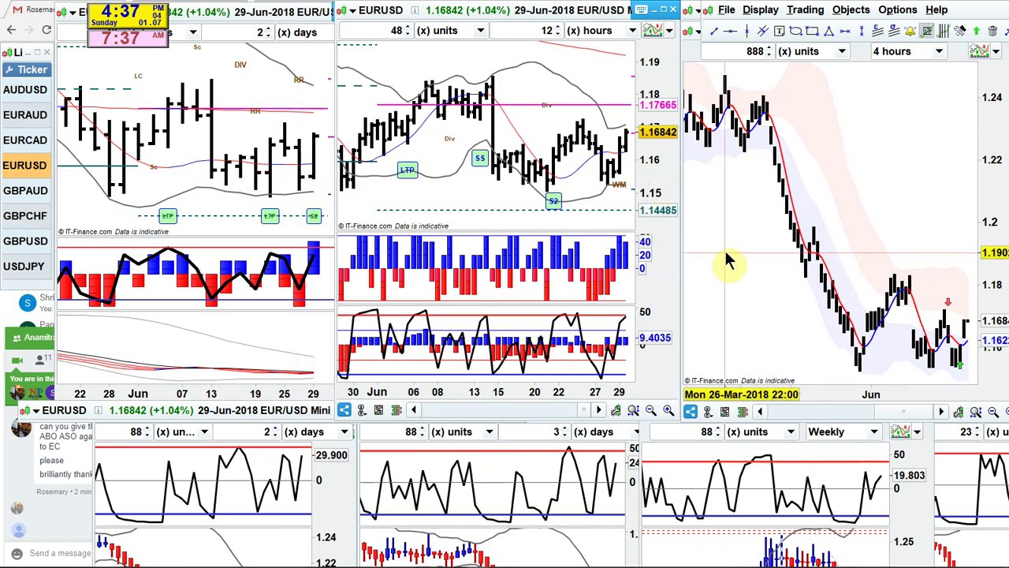
scroll(726, 255, "up", 4)
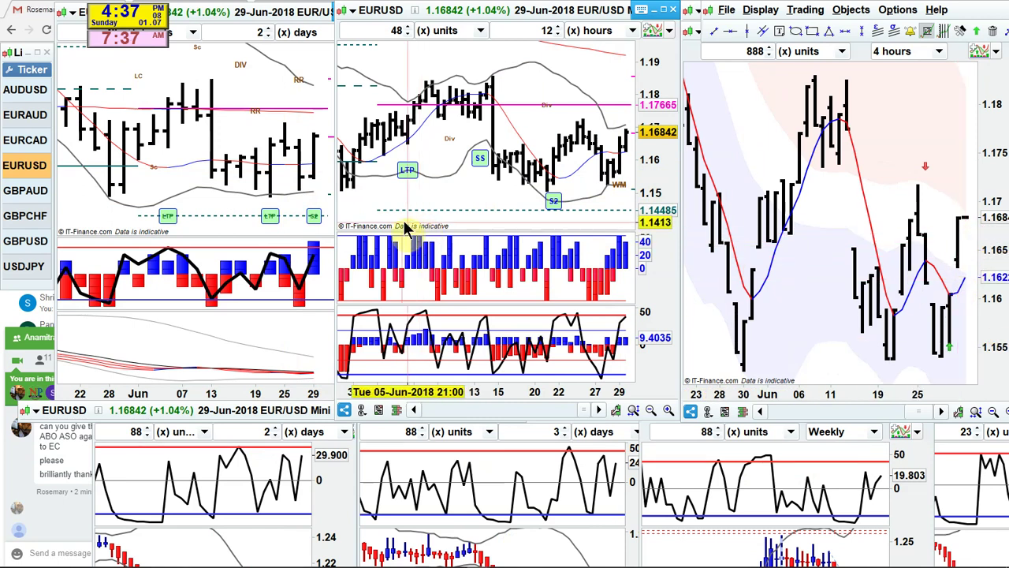
Step: Examine the 21 June LTP signal on the EURUSD 2-day chart and draw an arrow under the 4-hour lows from 30 May to late June
left_click(260, 224)
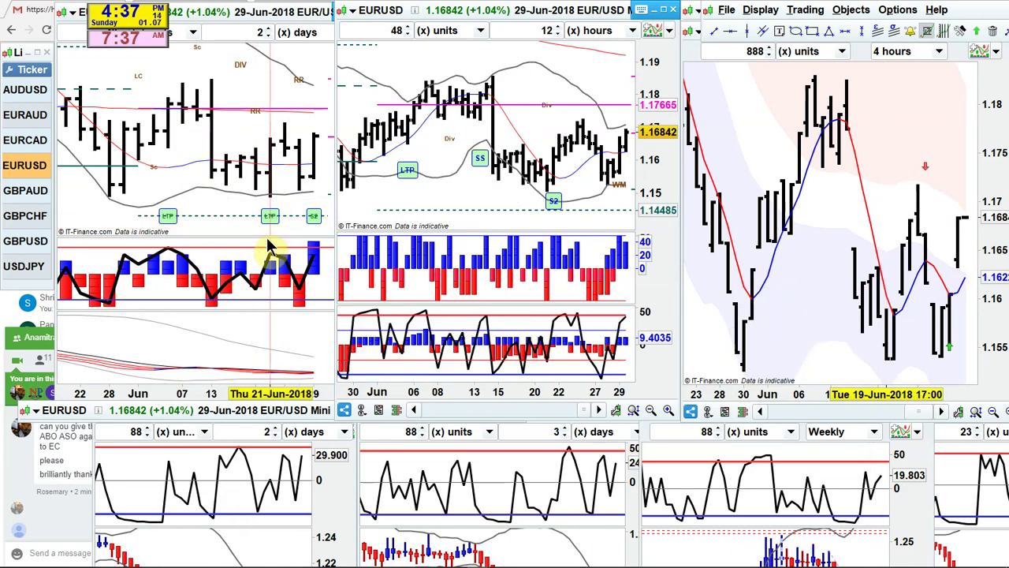
left_click(270, 233)
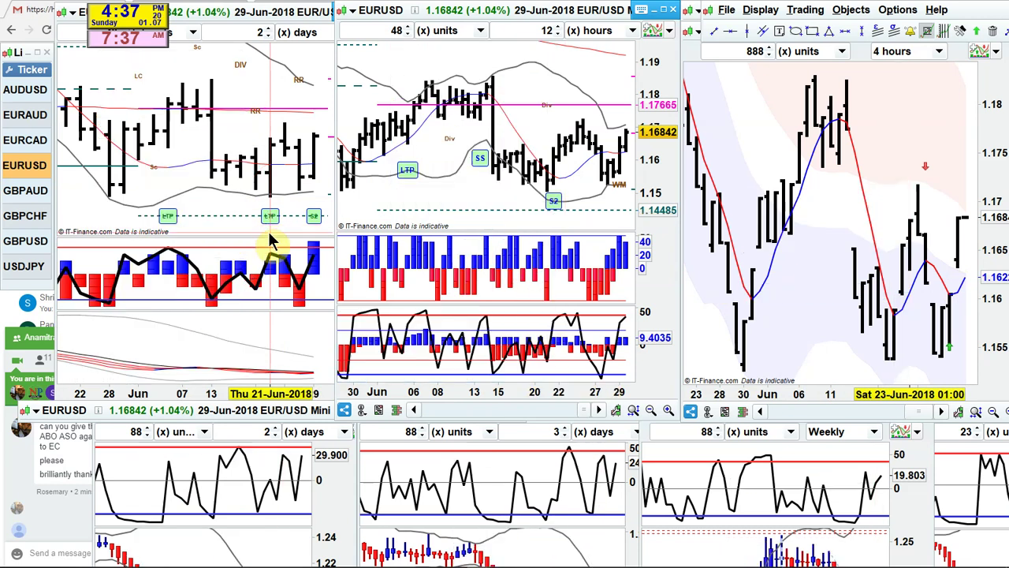
left_click(270, 241)
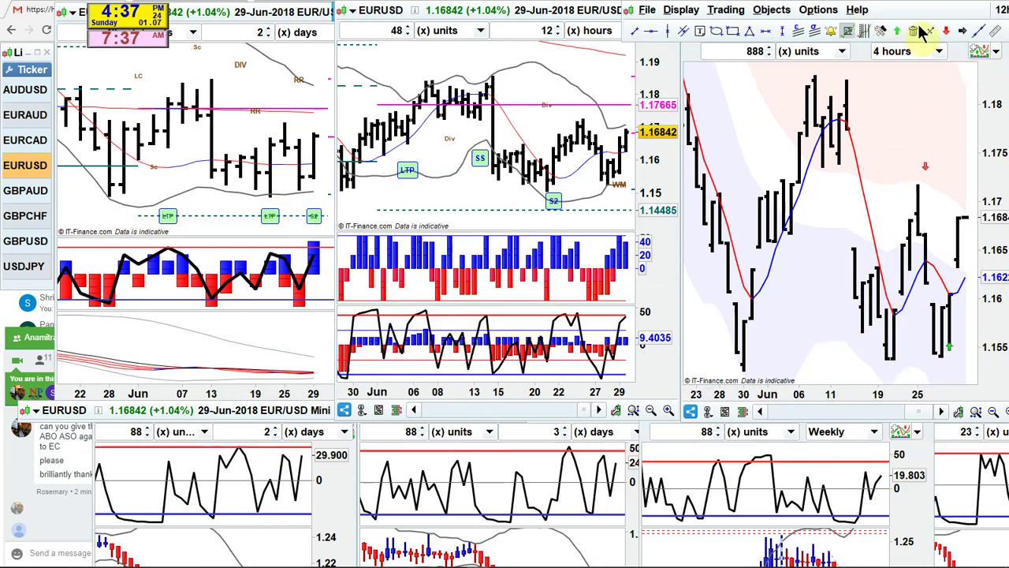
left_click_drag(745, 380, 959, 377)
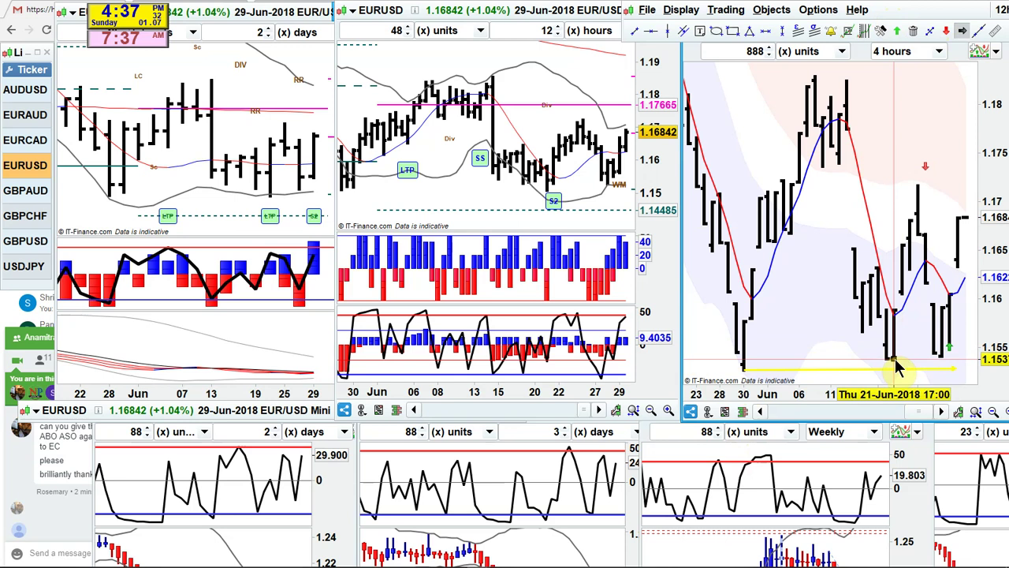
mouse_move(896, 364)
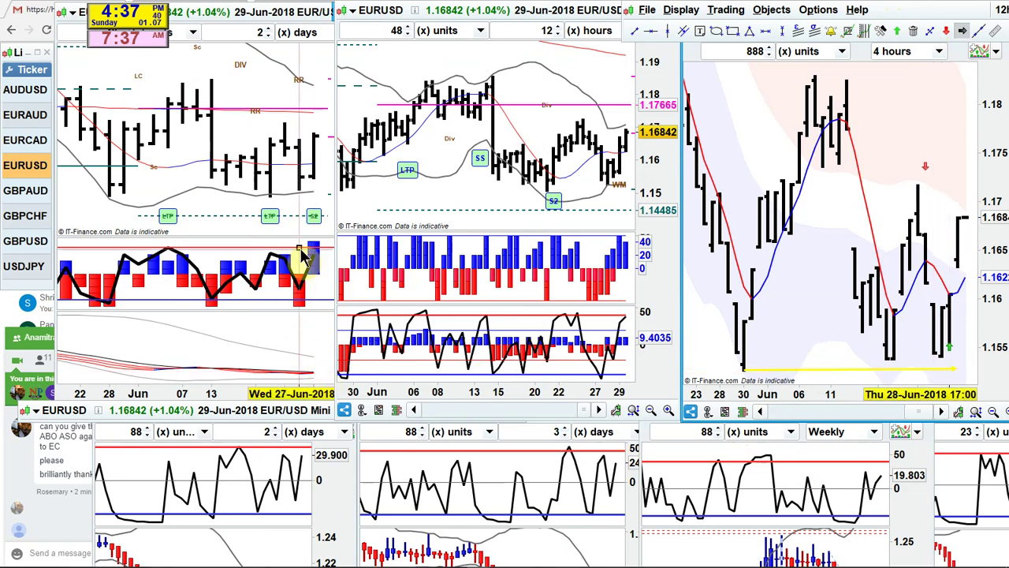
Step: Switch to the group chat in the browser to check for new messages, and return to the charts
left_click(22, 476)
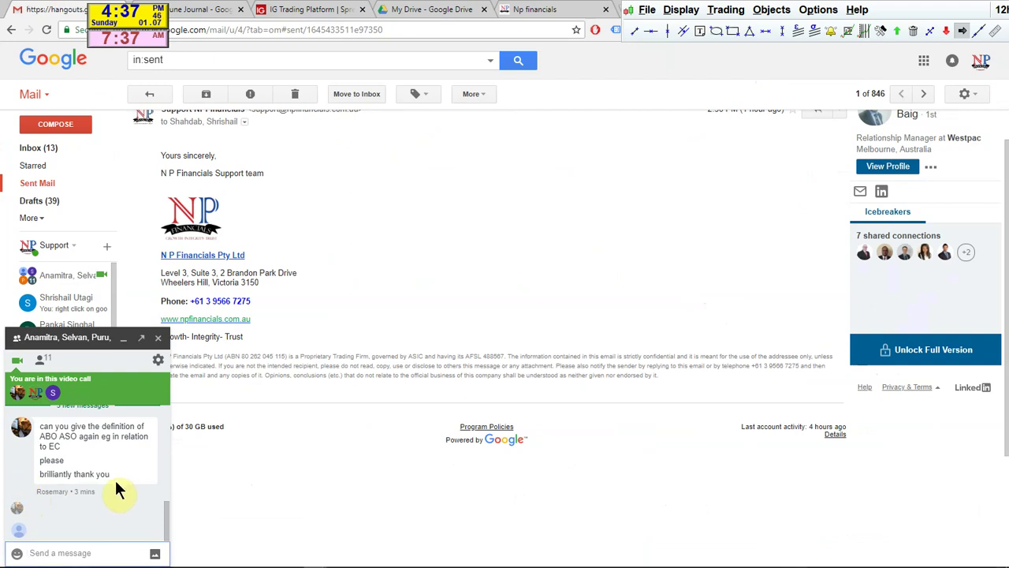
left_click(907, 16)
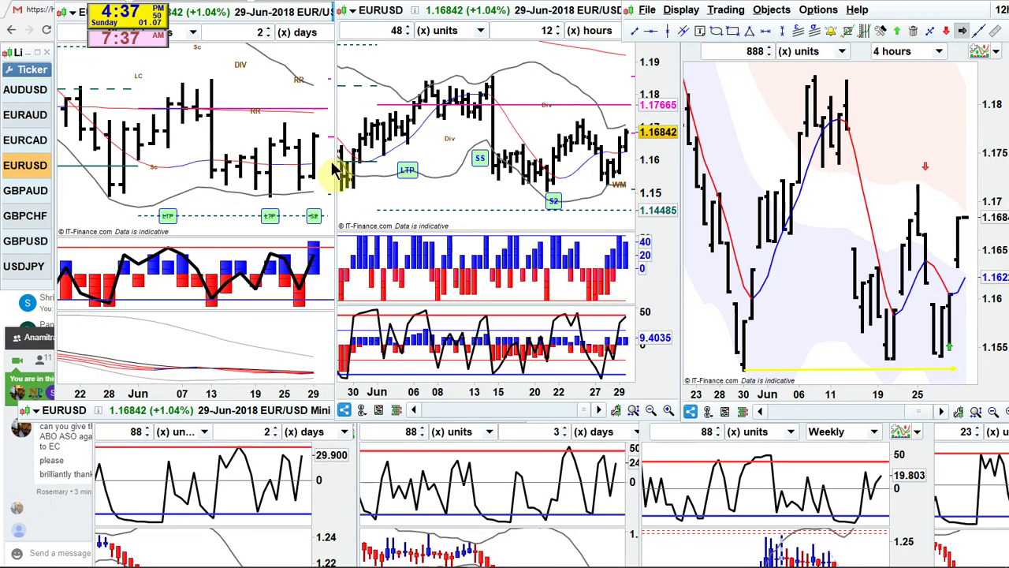
Step: Enlarge the EURUSD 2-day chart and examine its price history and indicators back to November 2017
double_click(323, 19)
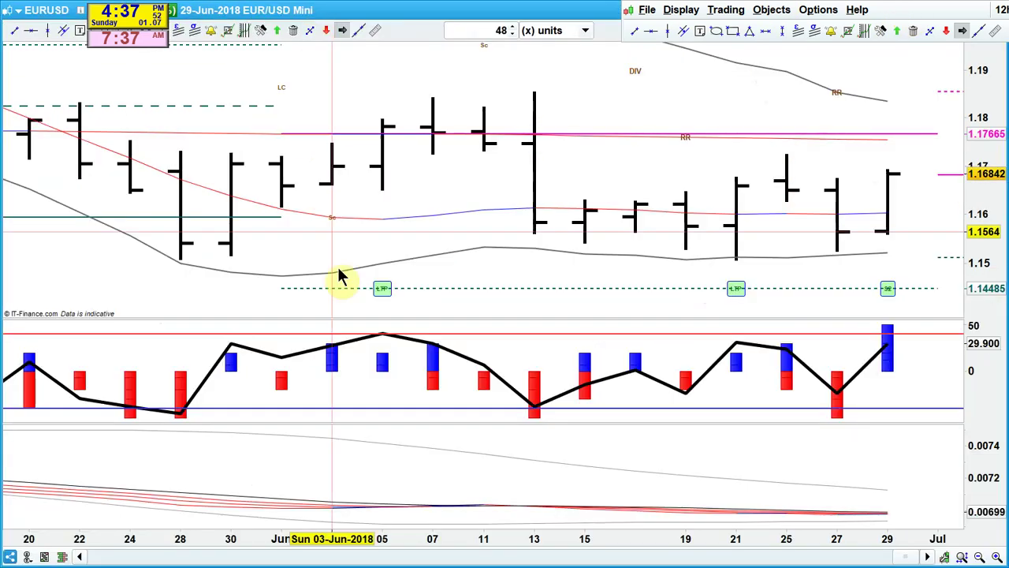
scroll(492, 218, "down", 4)
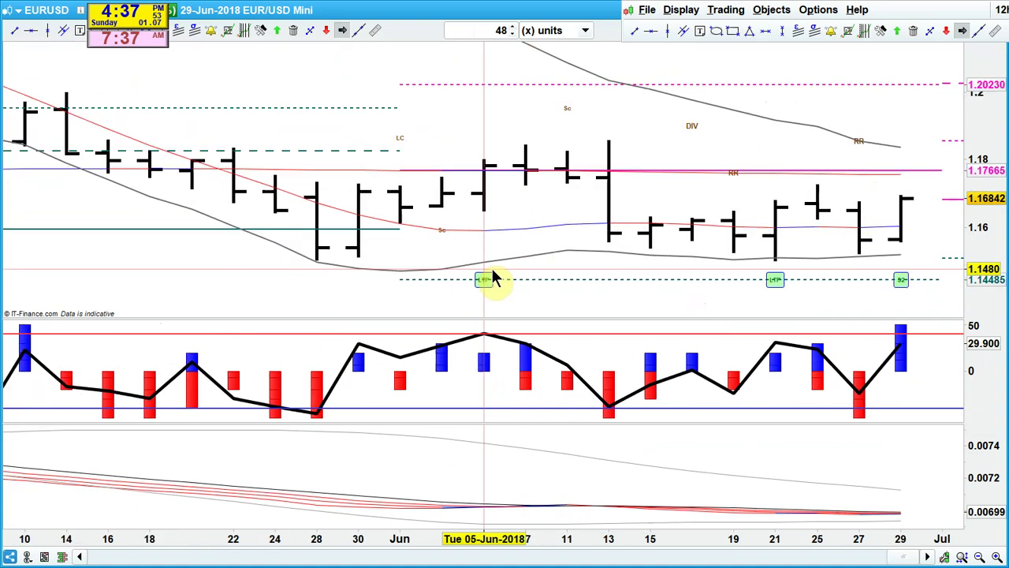
scroll(491, 277, "down", 3)
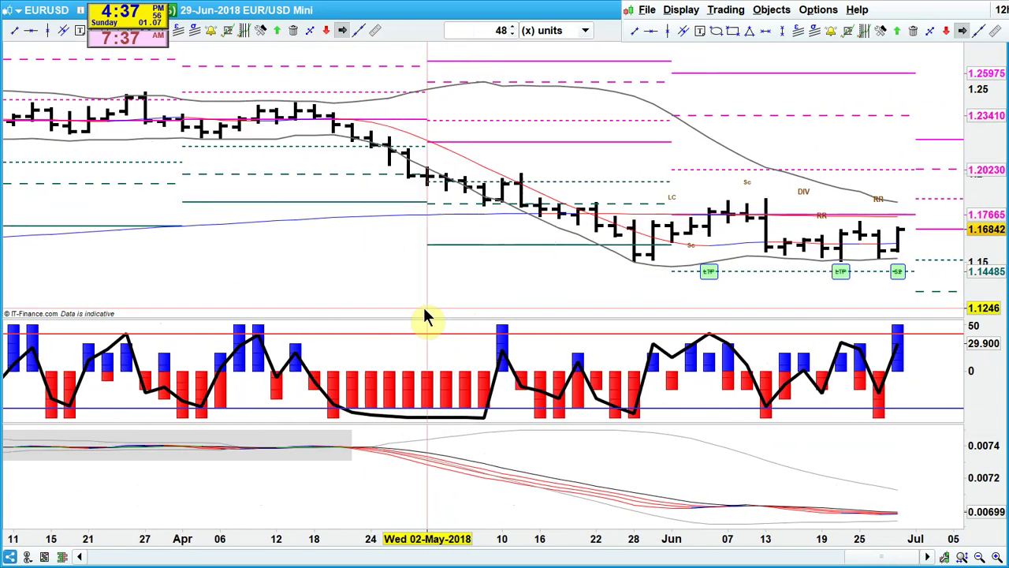
scroll(424, 311, "down", 4)
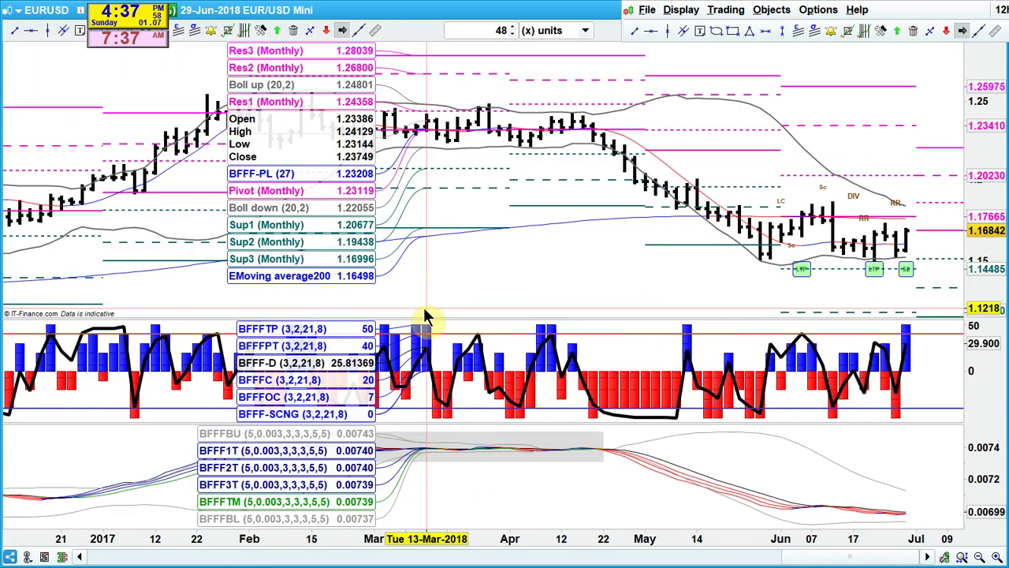
scroll(423, 316, "down", 3)
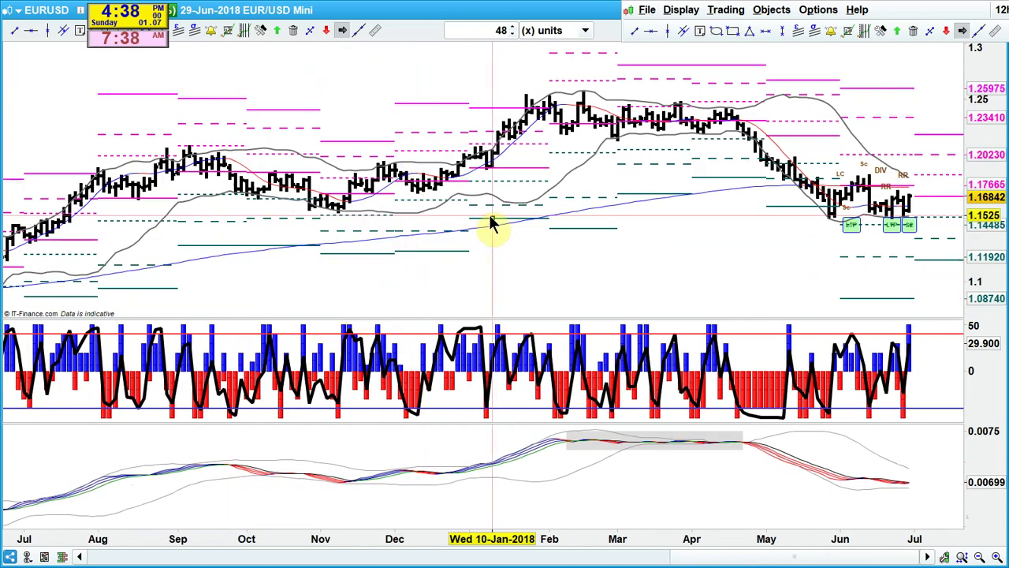
scroll(483, 228, "up", 2)
scroll(512, 227, "up", 1)
scroll(540, 225, "up", 1)
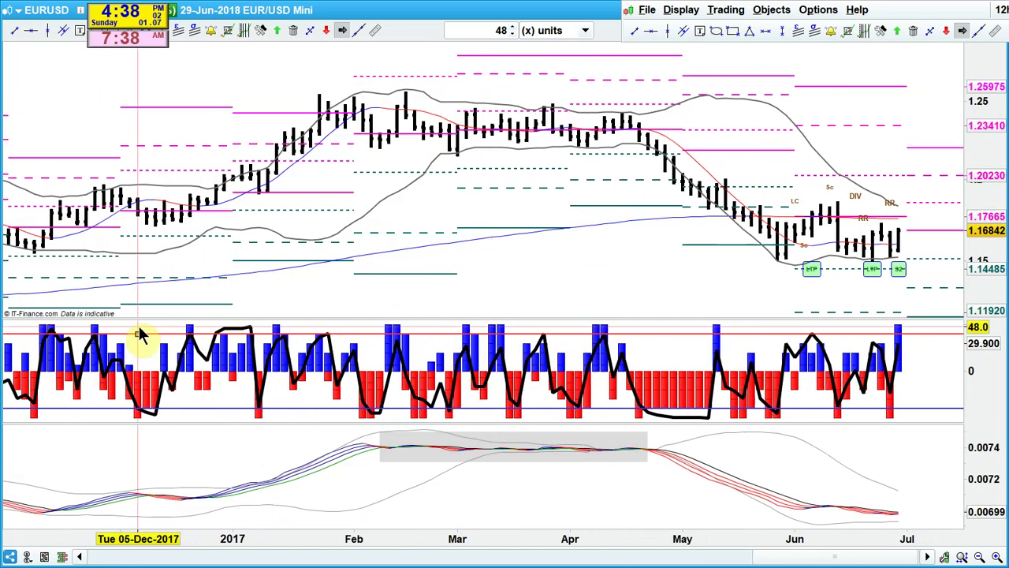
scroll(418, 258, "down", 1)
scroll(248, 292, "up", 5)
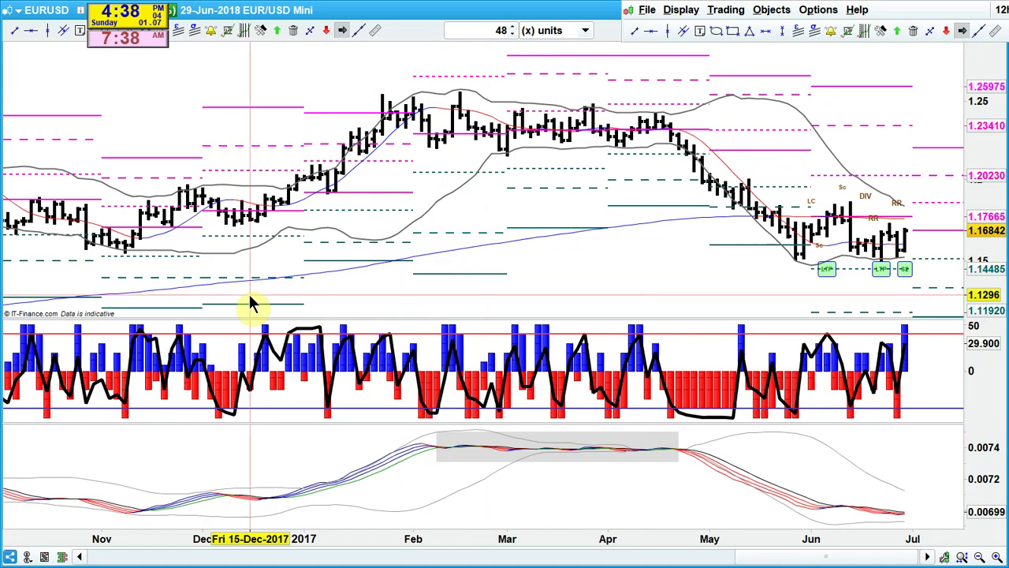
scroll(428, 284, "down", 5)
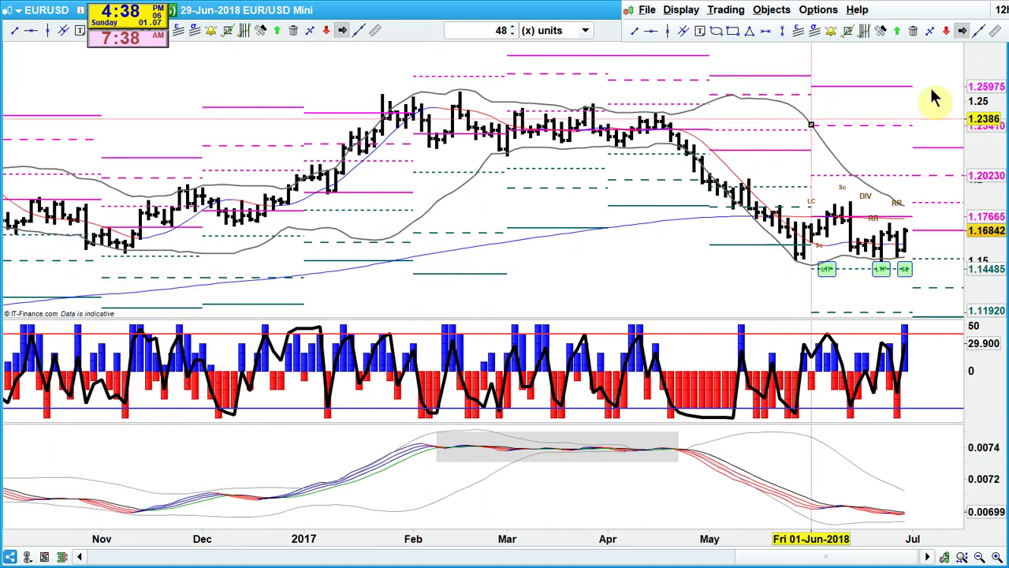
scroll(651, 297, "down", 4)
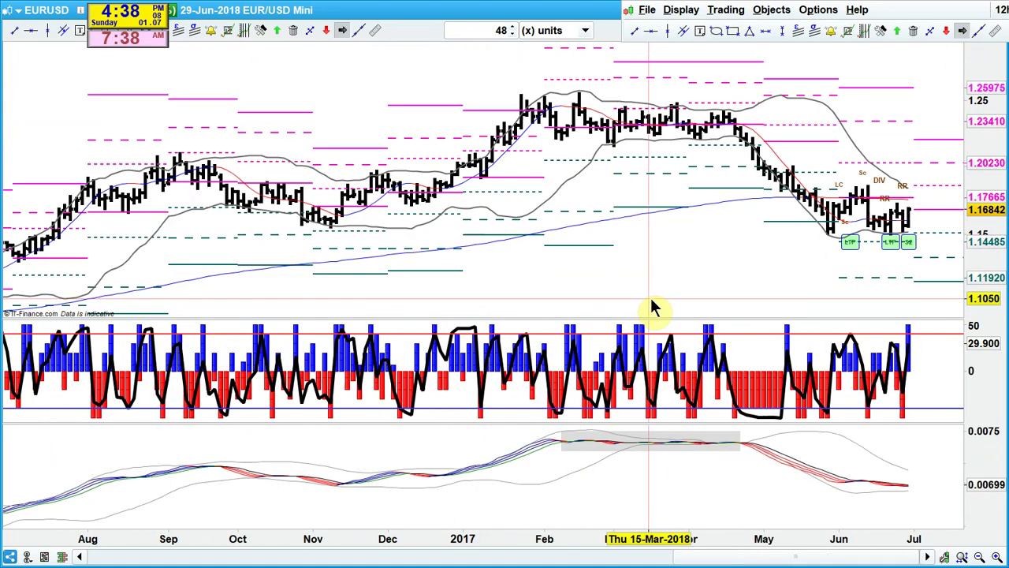
scroll(650, 297, "up", 2)
scroll(651, 299, "up", 2)
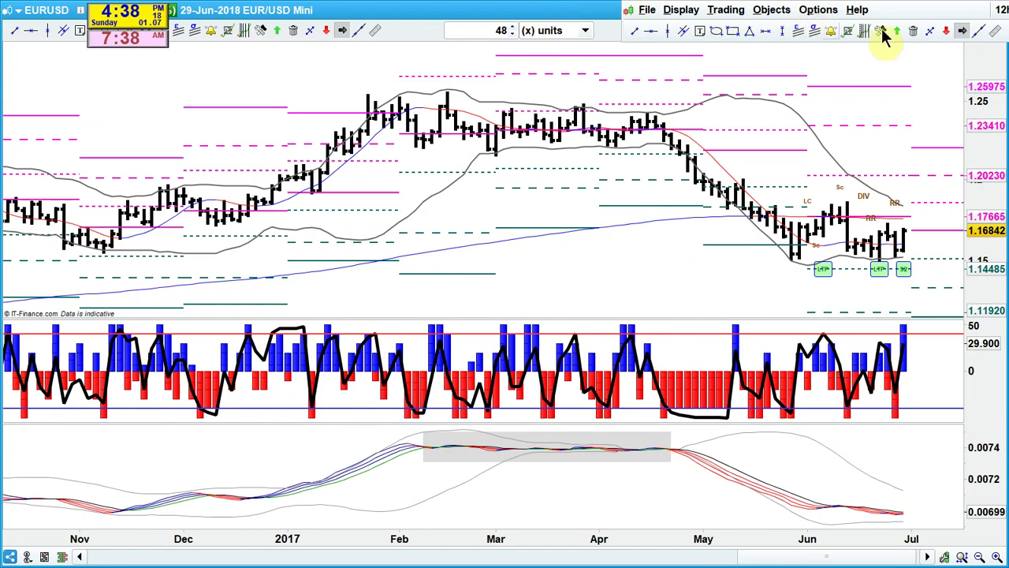
Step: Mark the late-January to mid-April price range with a rectangle and draw an arrow from the November 2017 low across to the end of June
left_click(732, 30)
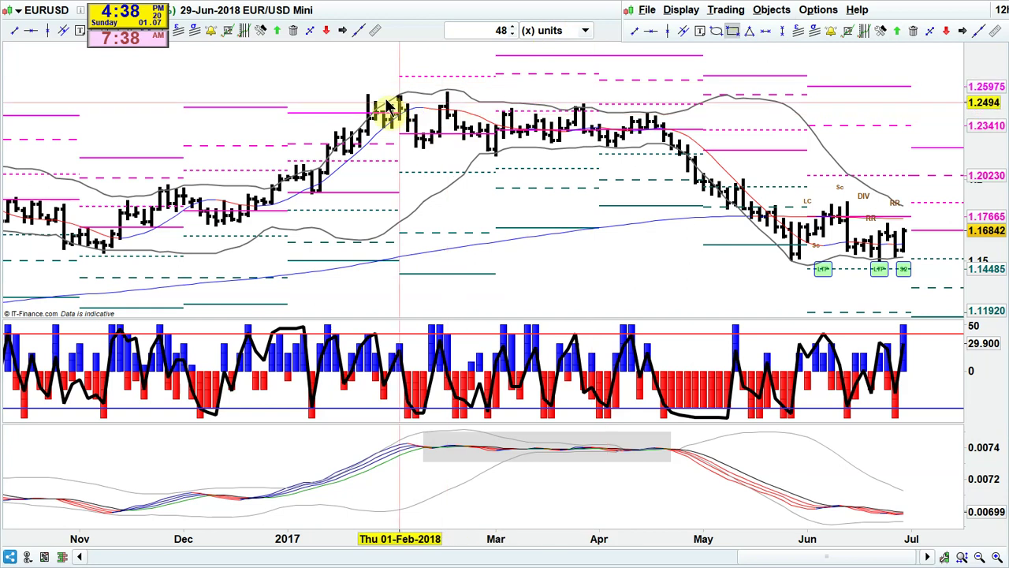
mouse_move(370, 102)
left_mouse_down()
mouse_move(420, 146)
mouse_move(670, 139)
mouse_move(662, 155)
left_mouse_up()
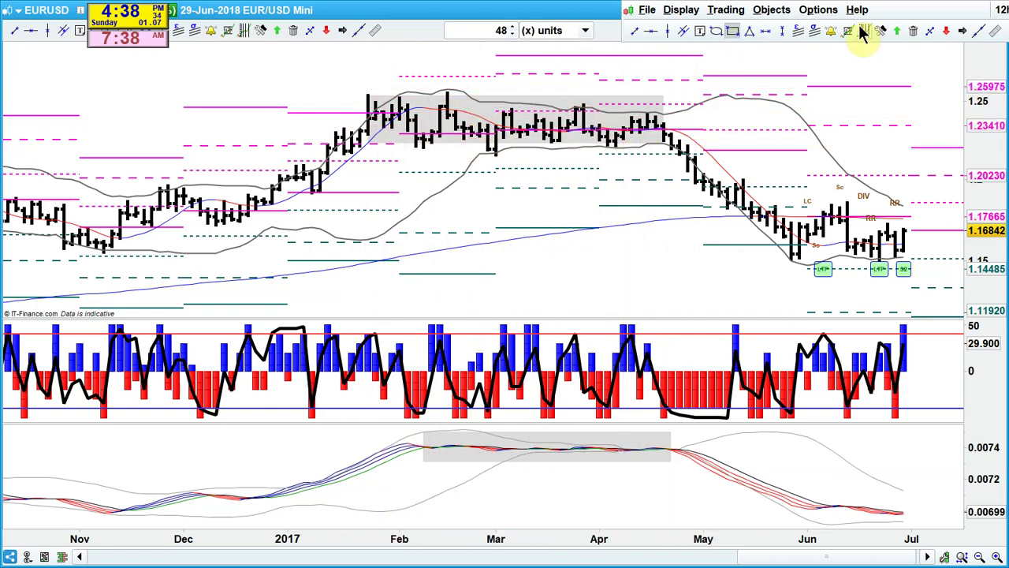
left_click(962, 32)
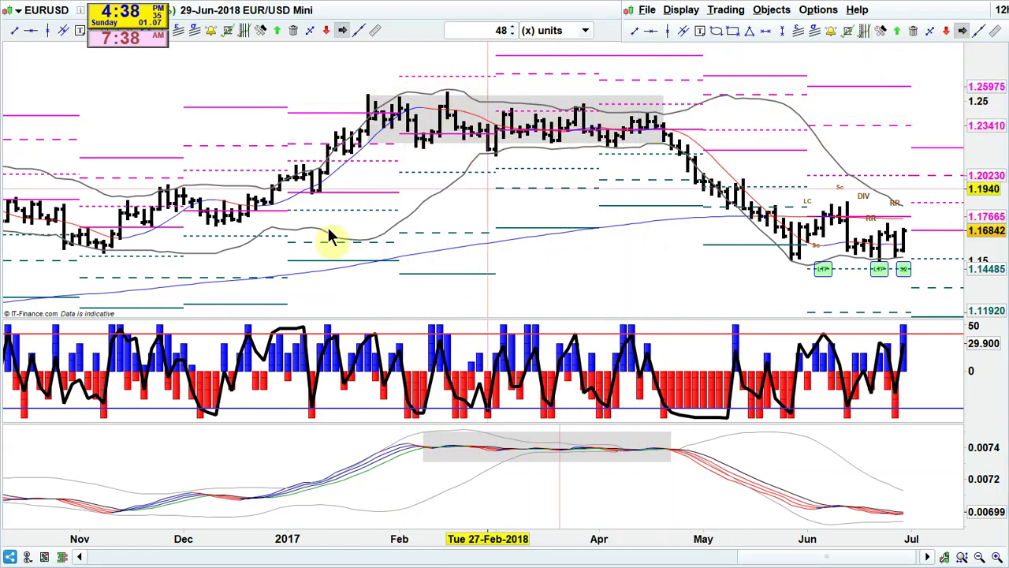
left_click(100, 254)
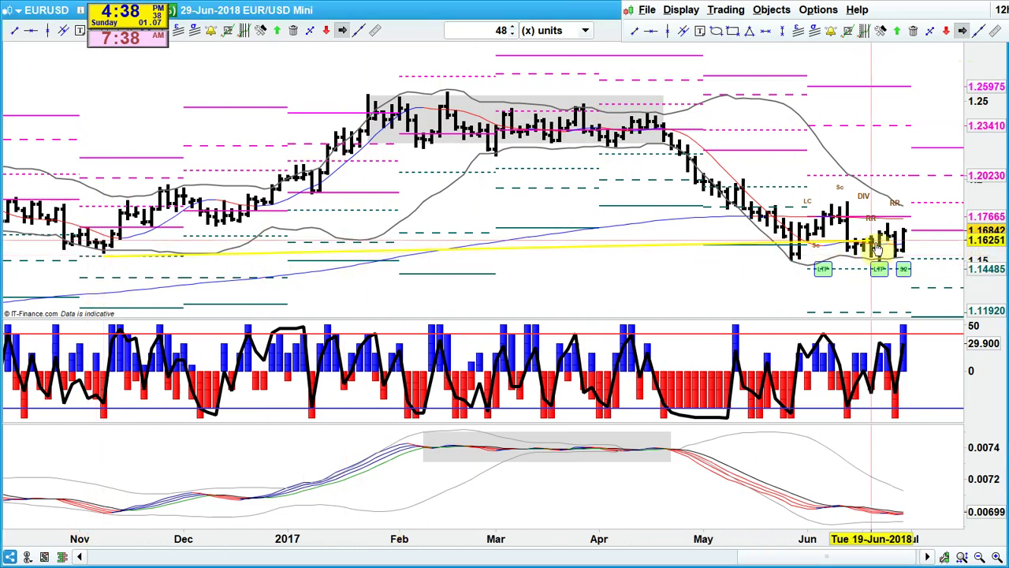
left_click(917, 250)
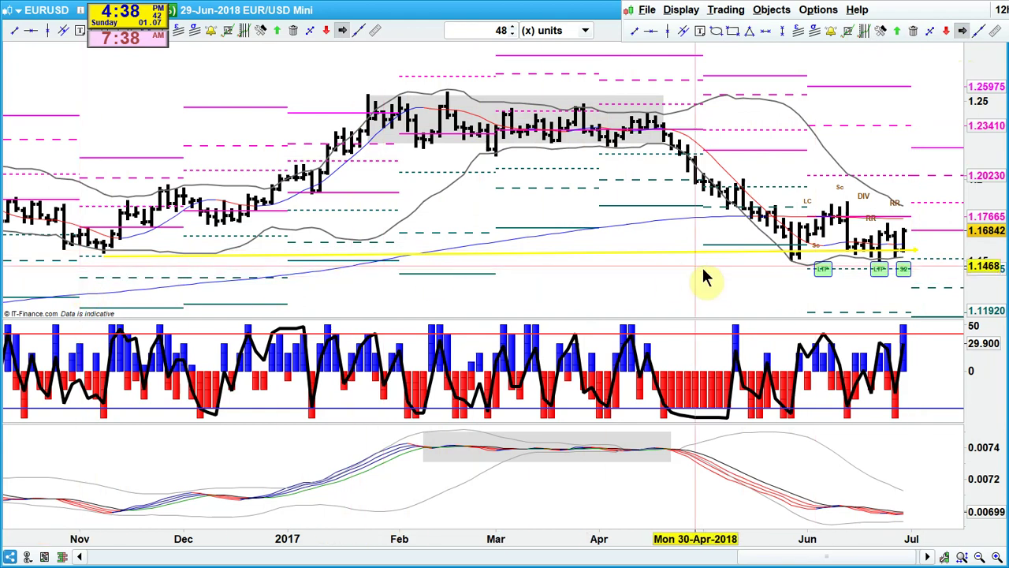
left_click(898, 273)
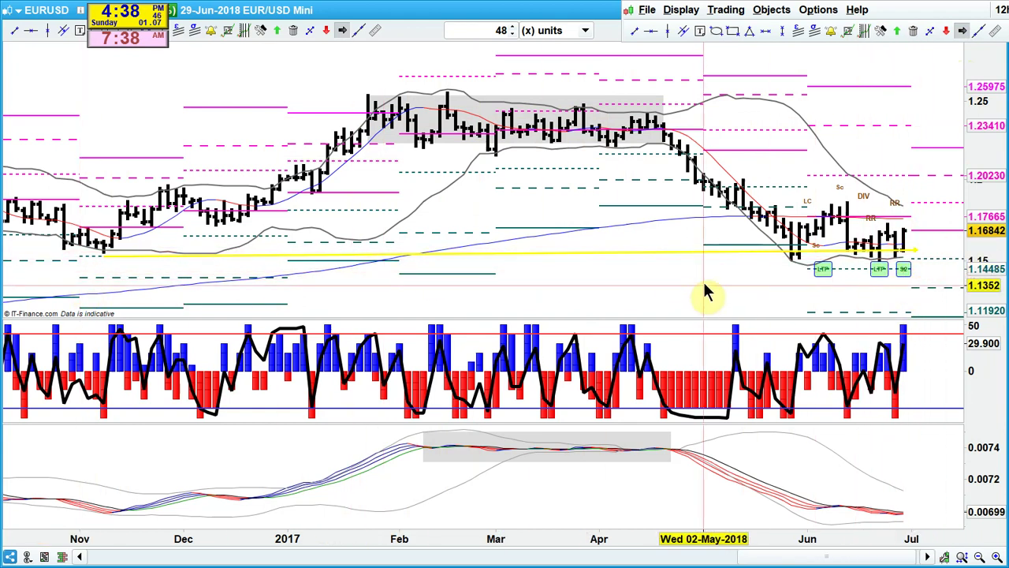
Step: Restore the EURUSD 2-day chart to the multi-chart layout and narrow it to the bars from May through June
scroll(704, 288, "up", 2)
left_click(495, 24)
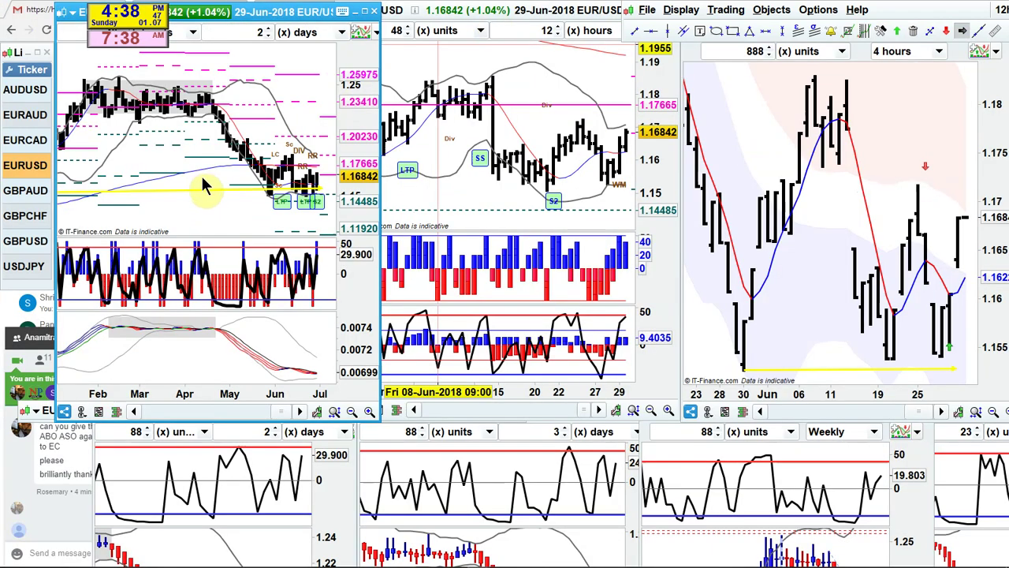
scroll(204, 169, "up", 2)
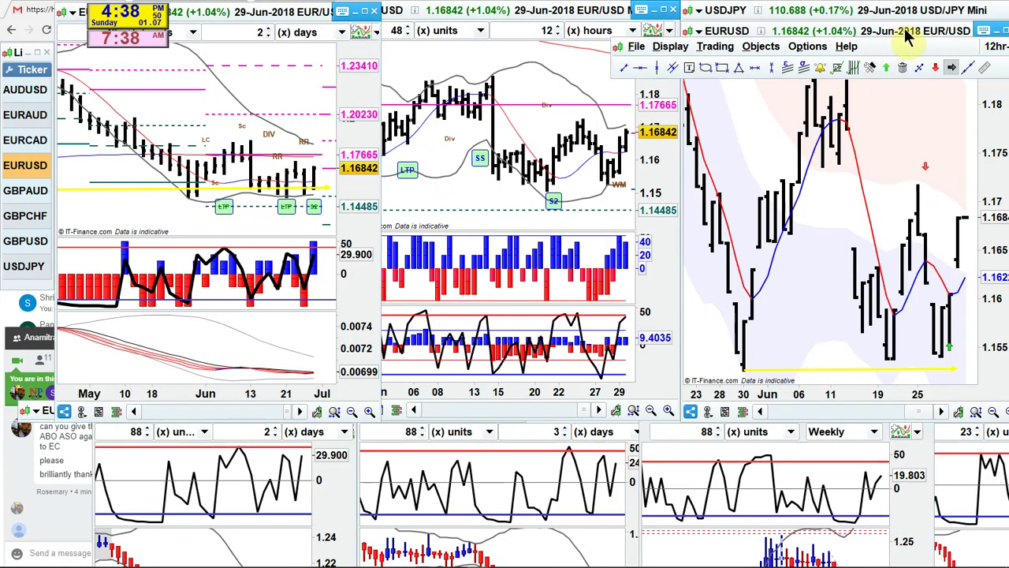
Step: Enlarge the EURUSD 4-hour chart, draw an arrow from the early November 2017 low across to the end of June, and focus on the June bars
left_click(904, 31)
scroll(769, 221, "down", 3)
scroll(775, 226, "down", 2)
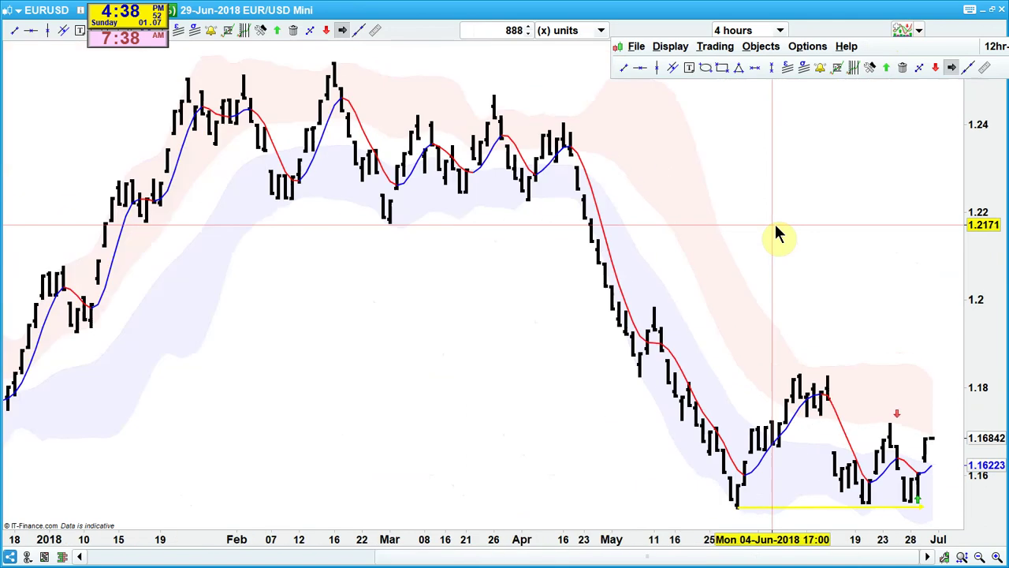
scroll(775, 227, "down", 2)
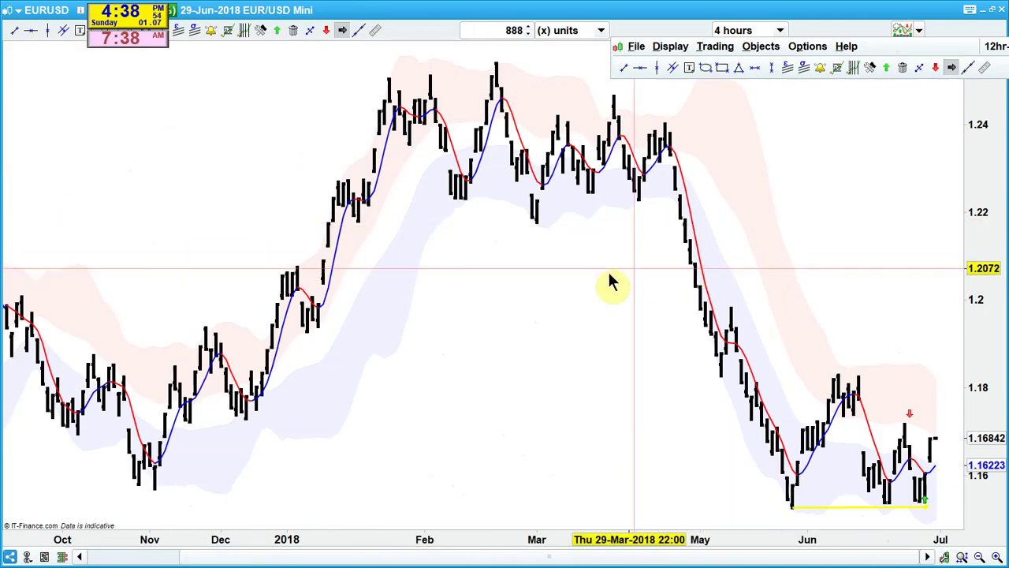
mouse_move(167, 502)
left_mouse_down()
mouse_move(344, 482)
mouse_move(856, 486)
mouse_move(960, 499)
mouse_move(951, 512)
left_mouse_up()
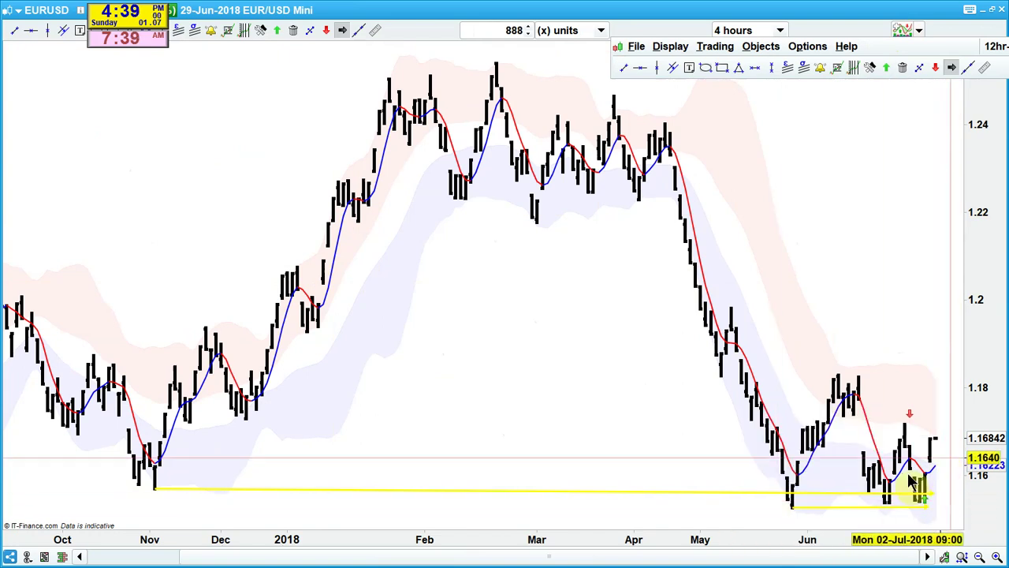
scroll(912, 479, "up", 2)
scroll(910, 479, "up", 2)
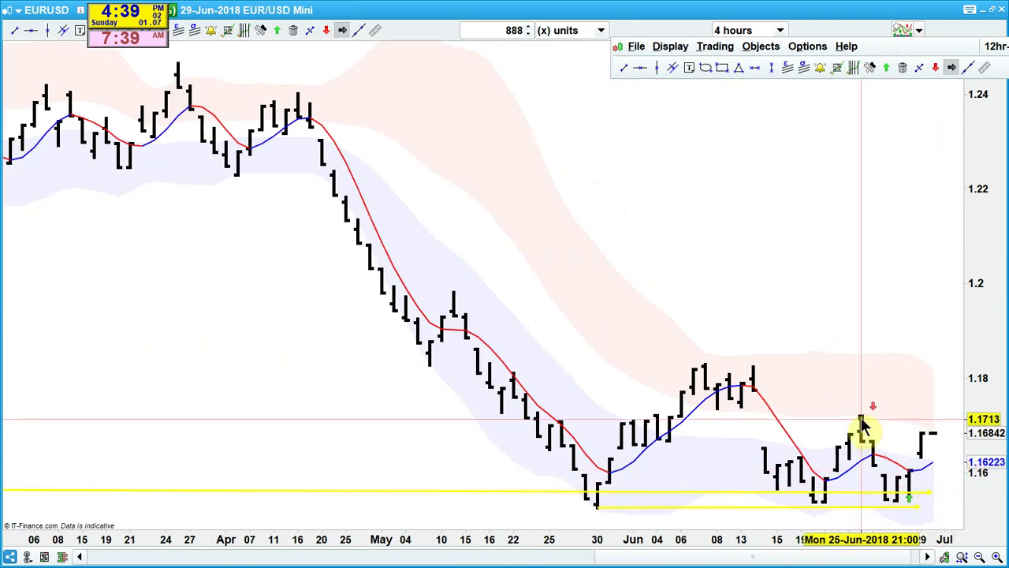
Step: Draw horizontal arrows on the EURUSD 4-hour chart from the 25 June high and the mid-June high across to the end of June
mouse_move(862, 424)
left_mouse_down()
mouse_move(941, 412)
mouse_move(950, 424)
left_mouse_up()
left_click_drag(754, 367, 939, 372)
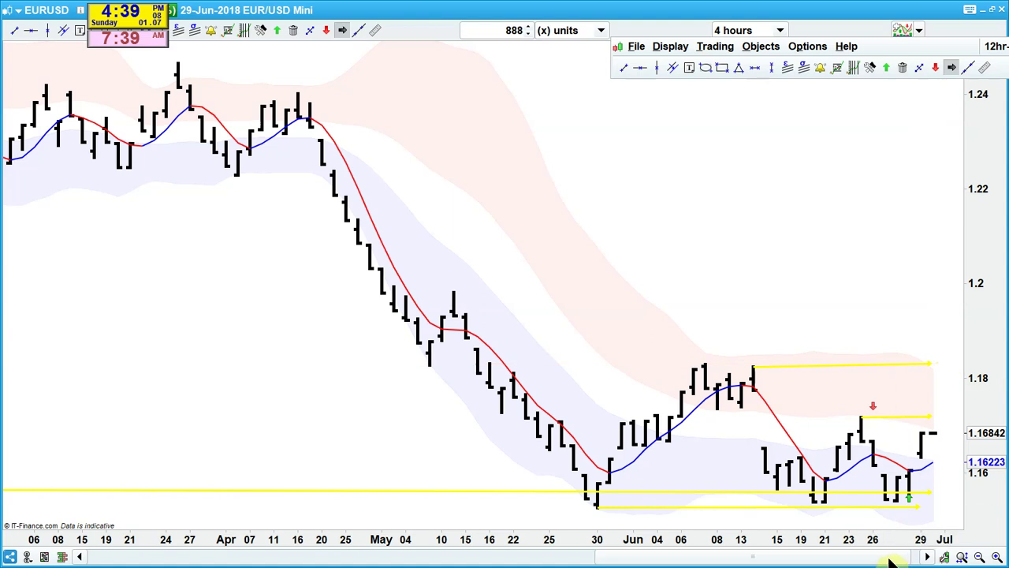
Step: Delete all four horizontal arrows from the EURUSD 4-hour chart
left_click(903, 68)
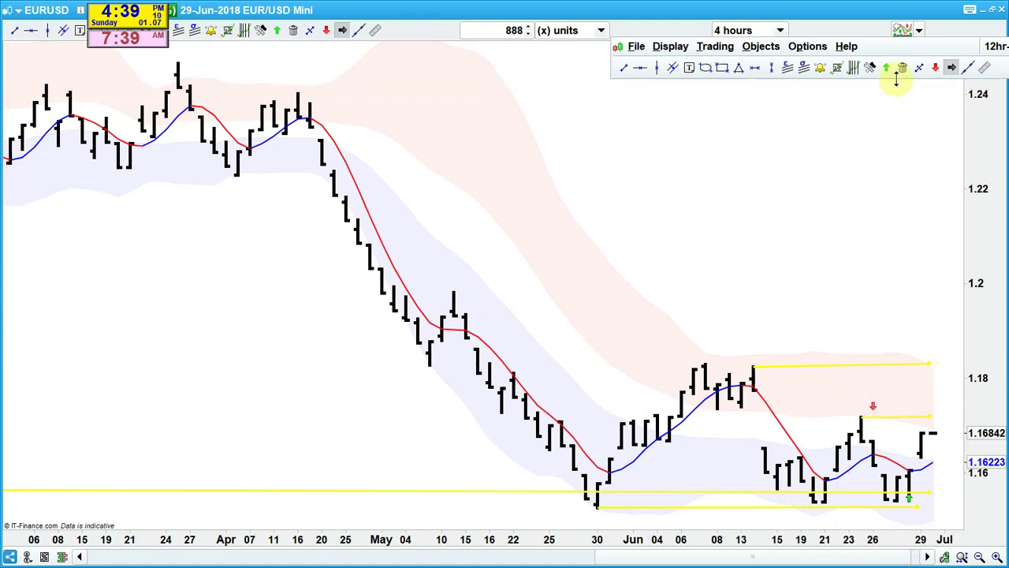
left_click(737, 505)
left_click(743, 491)
left_click(920, 416)
left_click(919, 363)
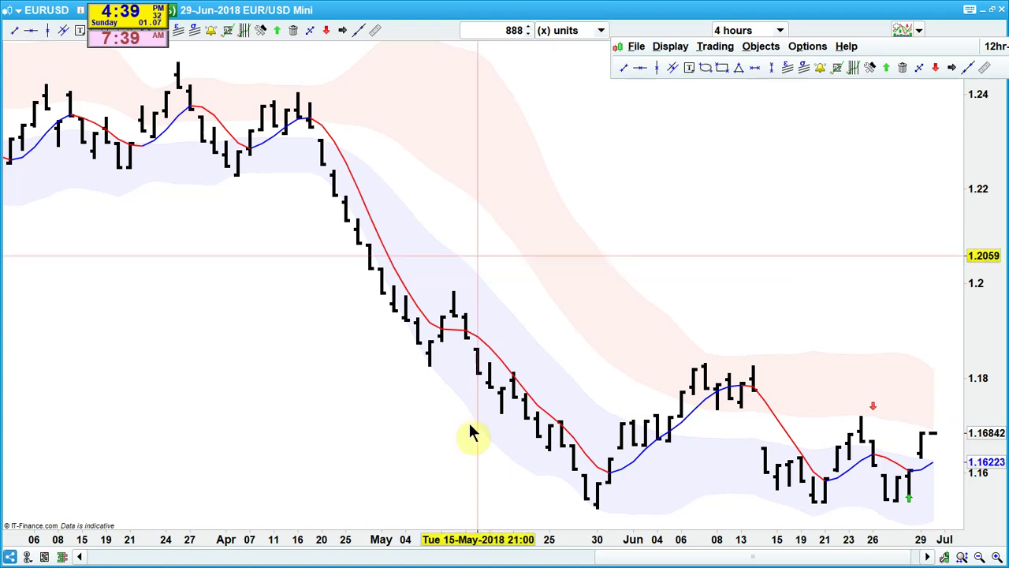
Step: Switch to Chrome and open the 2018 June Journal spreadsheet
key("super")
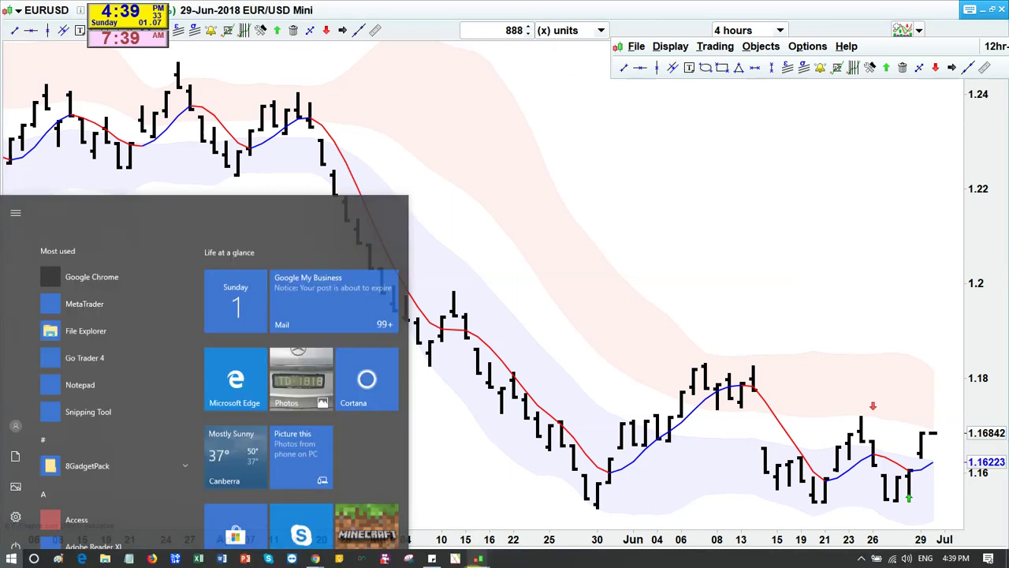
mouse_move(315, 561)
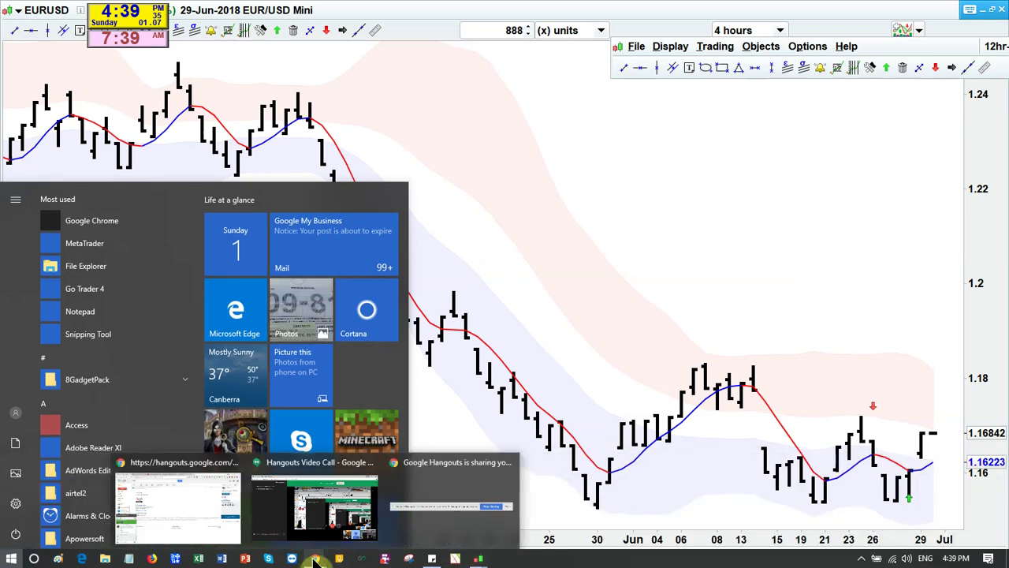
left_click(230, 518)
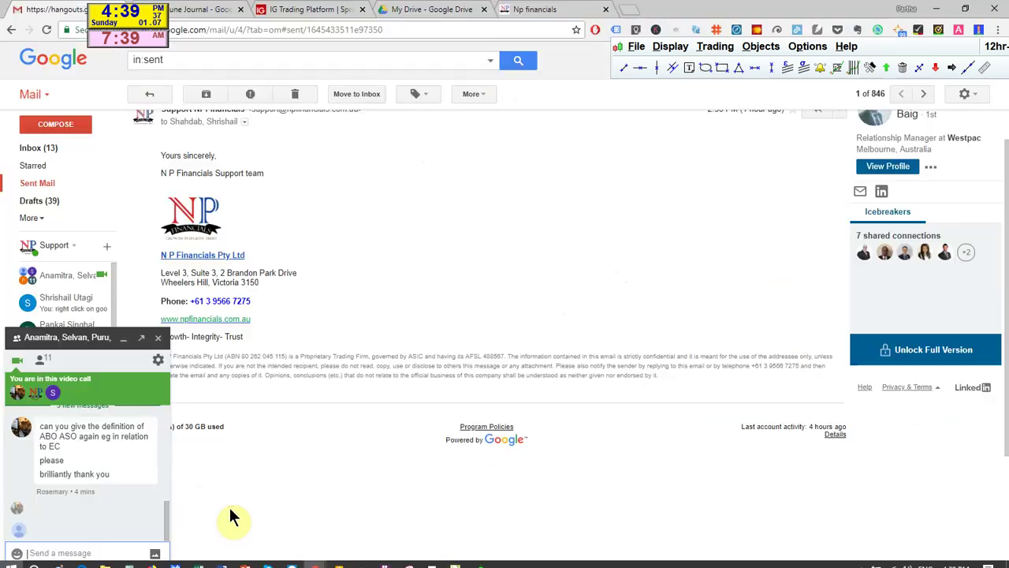
left_click(197, 9)
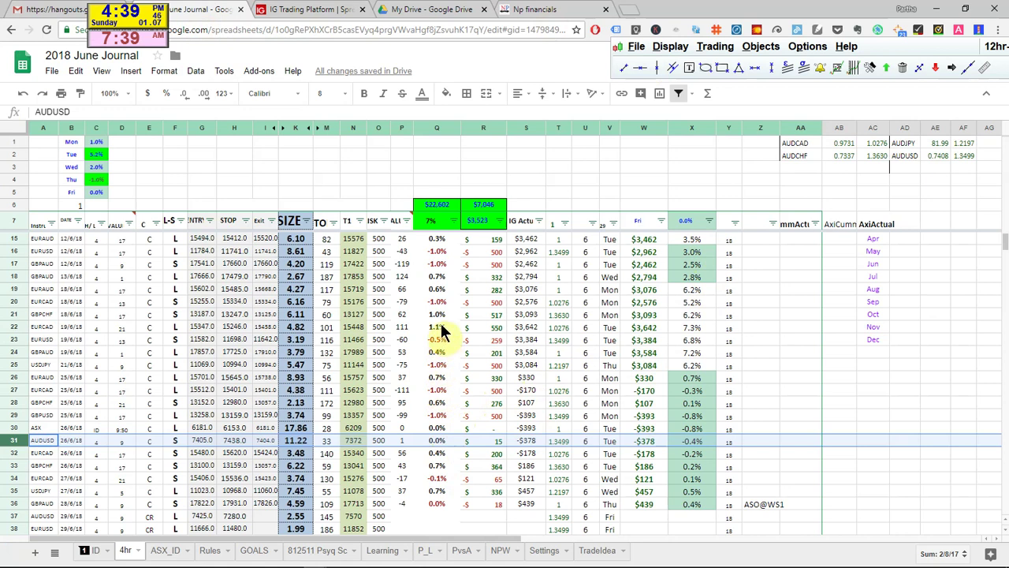
Step: Review the percentage and dollar results of the trades in rows 16 to 22 of the 4hr sheet
left_click(440, 250)
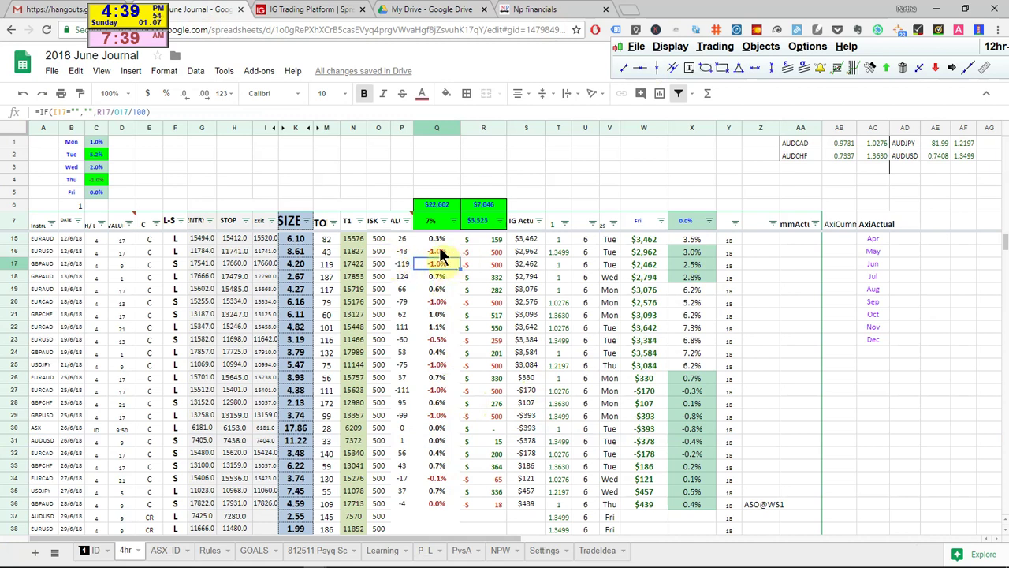
left_click(501, 269, "shift")
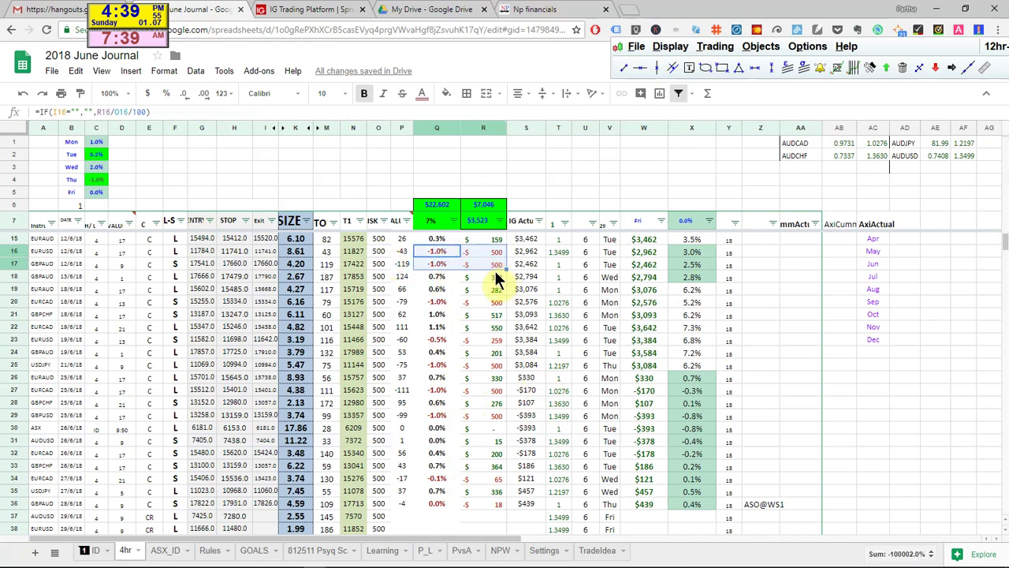
left_click(442, 277)
left_click(441, 285)
left_click(443, 316)
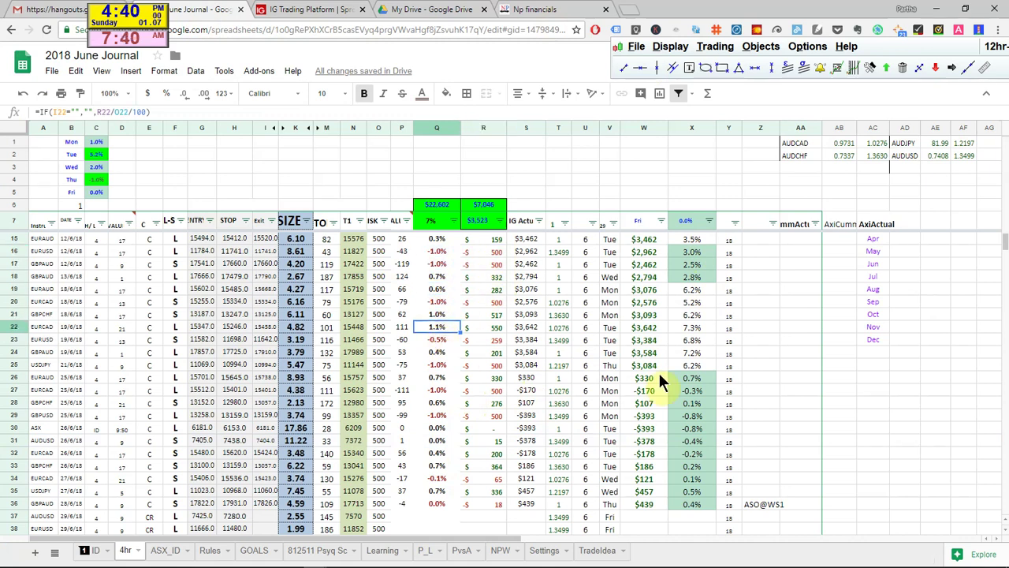
scroll(659, 378, "up", 2)
Step: Return to the EURUSD 4-hour chart and shade rectangles over the mid-January to mid-April highs and the November 2017 to June lows
left_click(889, 49)
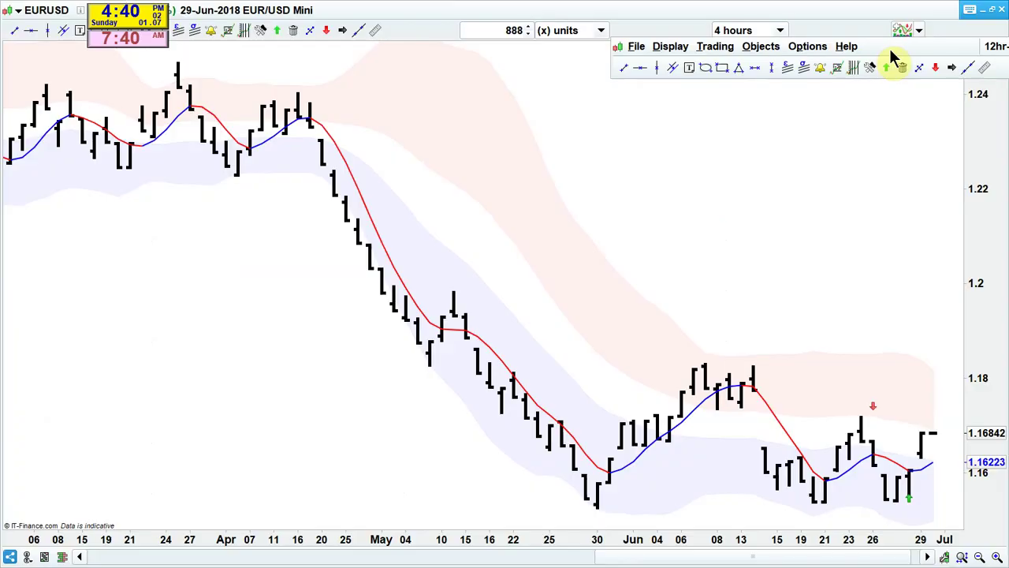
scroll(769, 470, "down", 1)
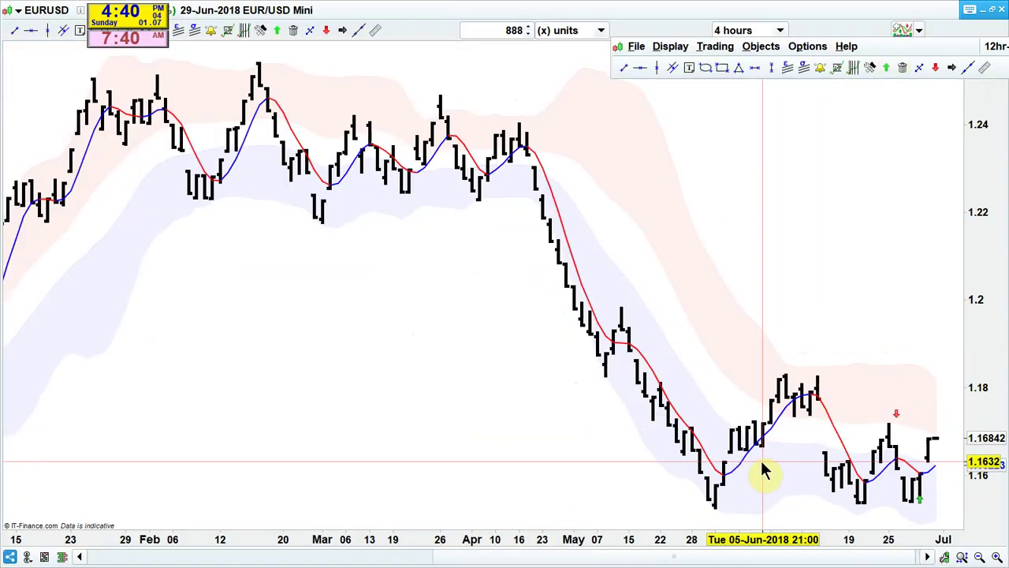
scroll(763, 471, "down", 1)
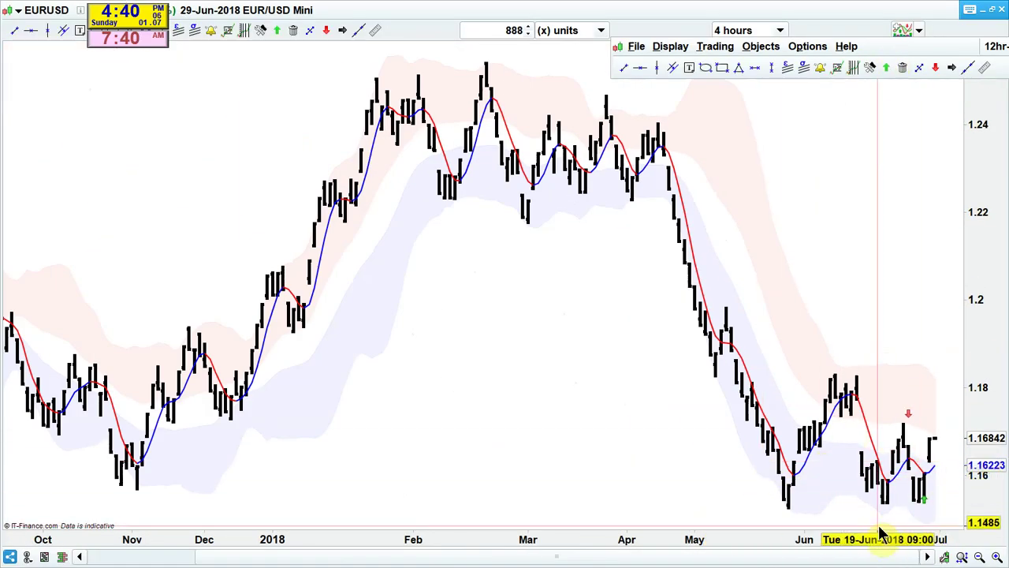
left_click_drag(891, 50, 833, 23)
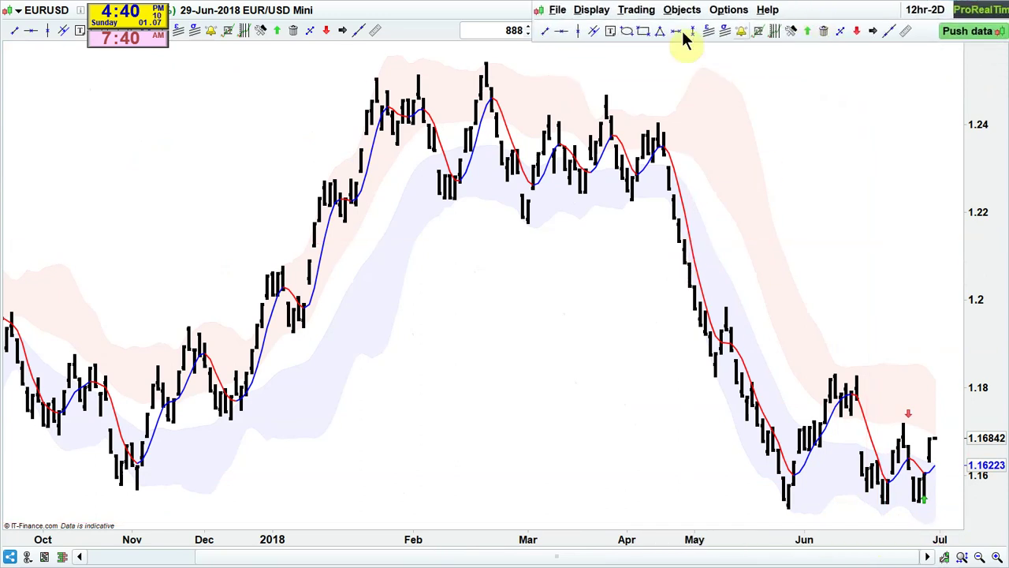
left_click(641, 32)
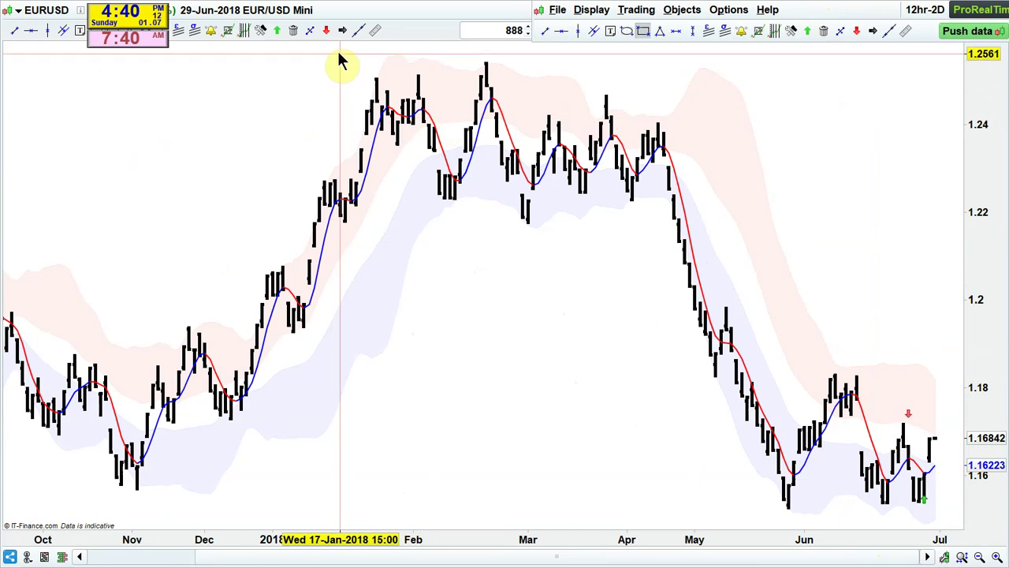
left_click_drag(378, 93, 665, 93)
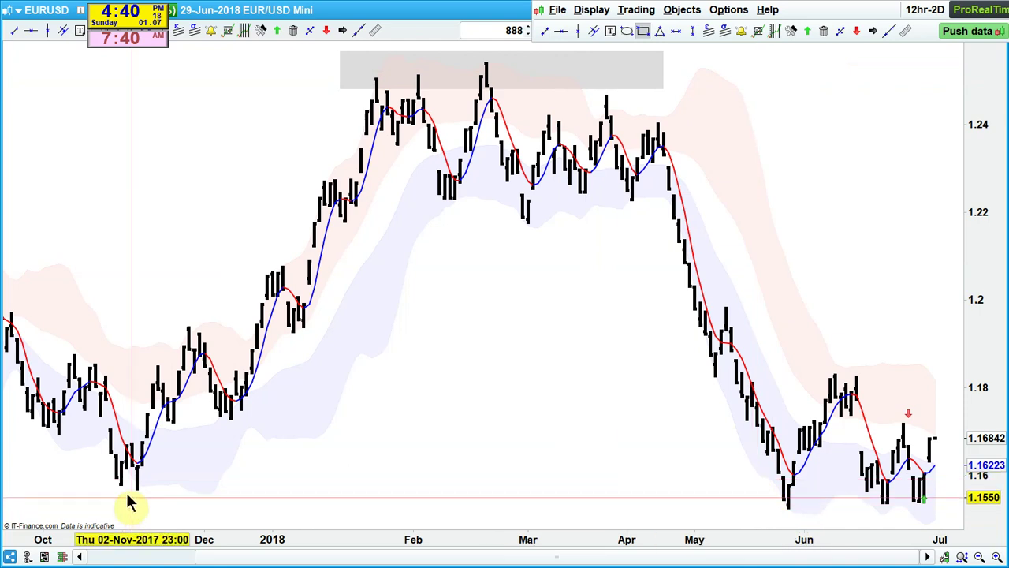
left_click_drag(124, 507, 955, 523)
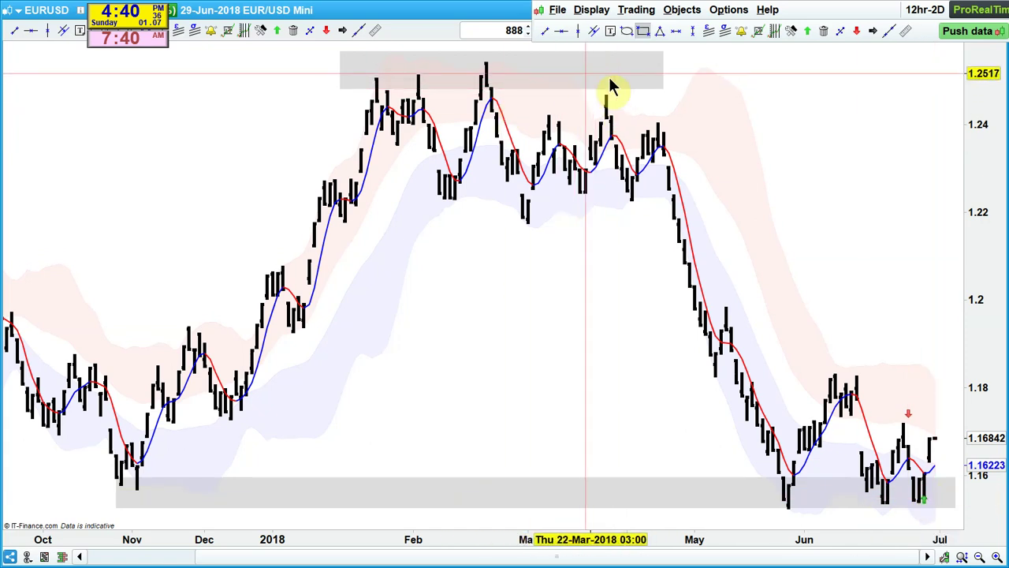
mouse_move(387, 94)
left_mouse_down()
mouse_move(479, 63)
mouse_move(394, 98)
left_mouse_up()
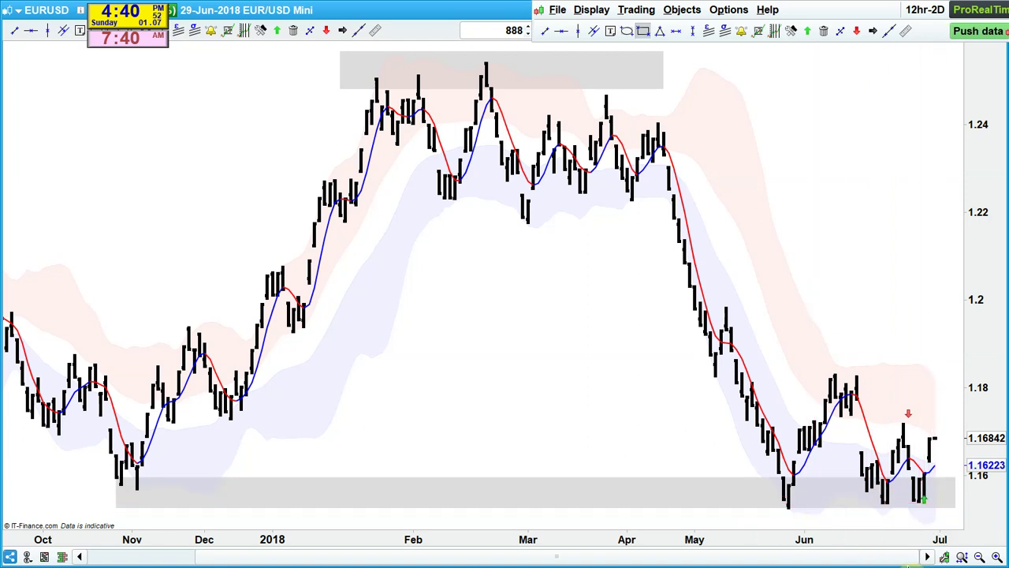
Step: Restore the multi-chart layout, load GBPAUD, and examine its June bars and early-June S2 signal on the 2-day chart
double_click(461, 22)
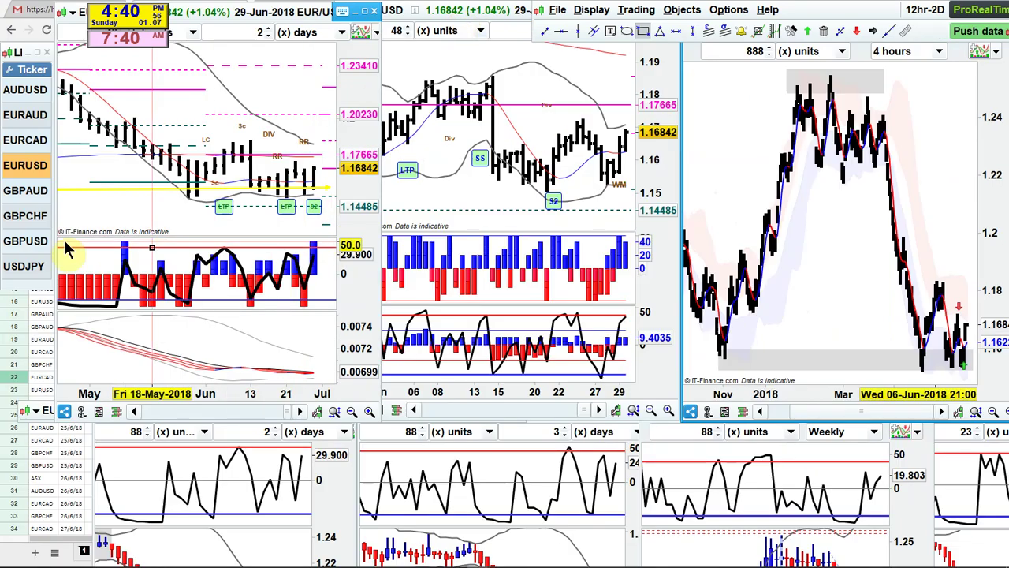
left_click(41, 194)
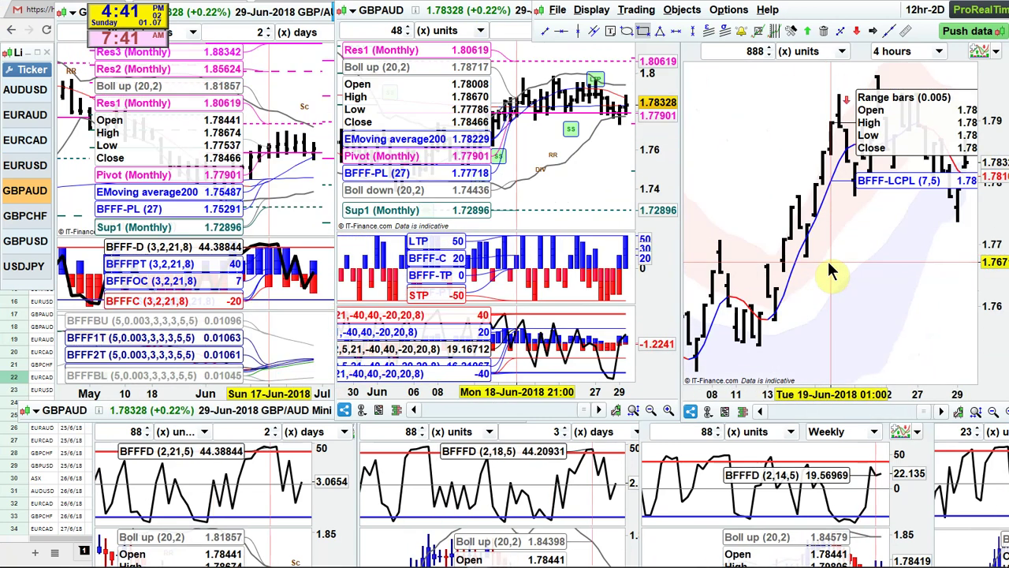
scroll(266, 198, "up", 3)
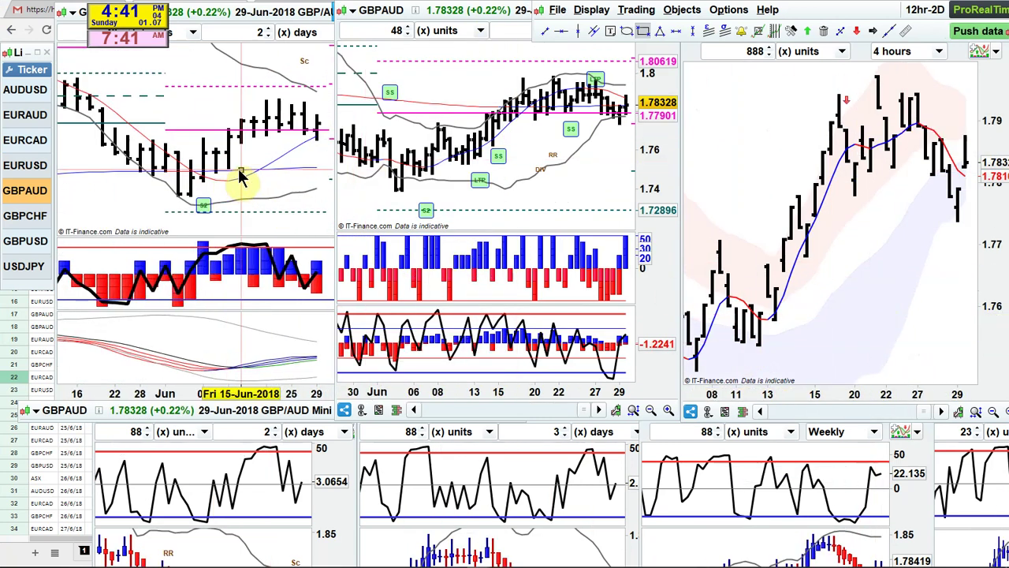
scroll(307, 181, "down", 1)
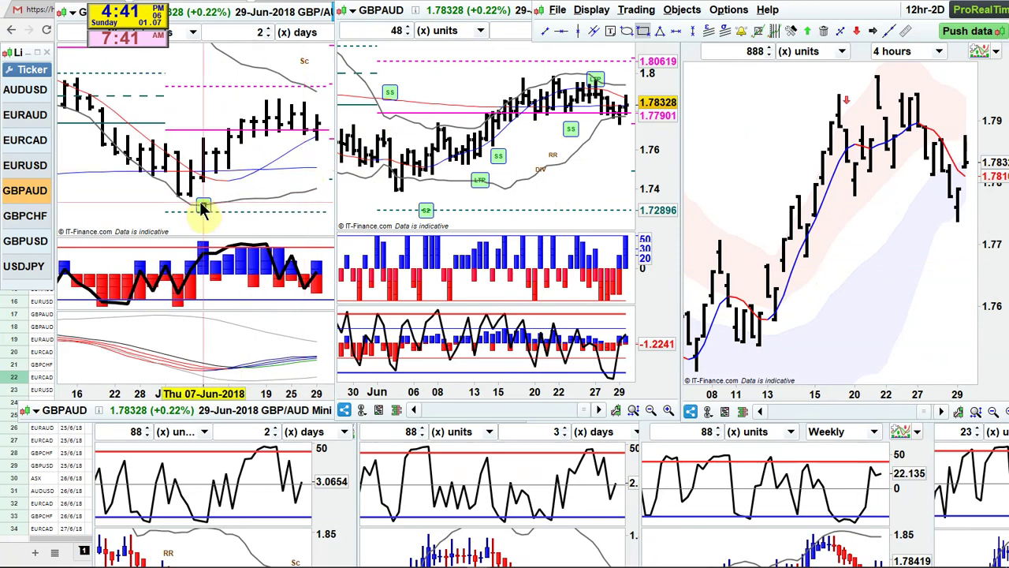
mouse_move(203, 209)
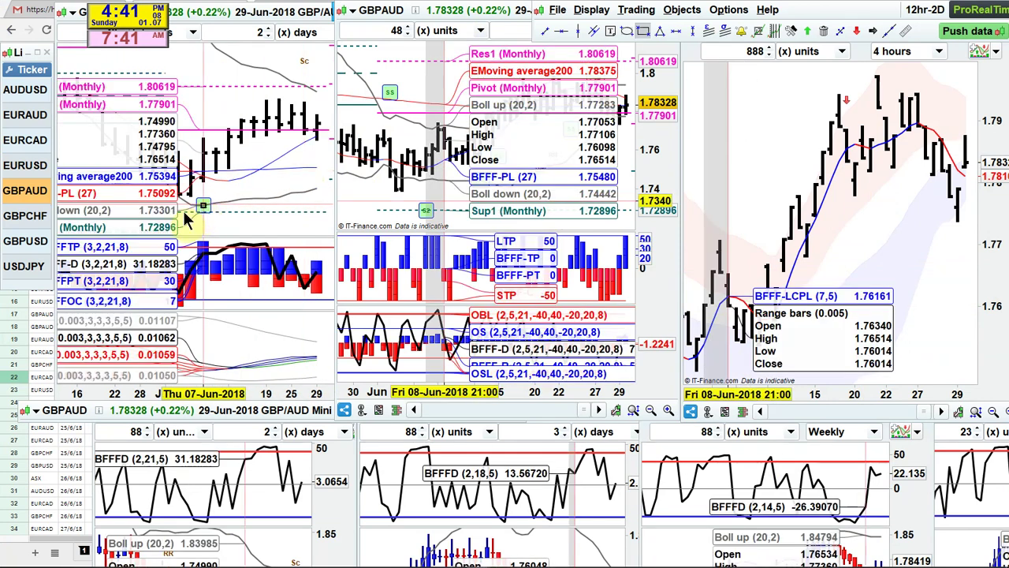
scroll(101, 208, "up", 1)
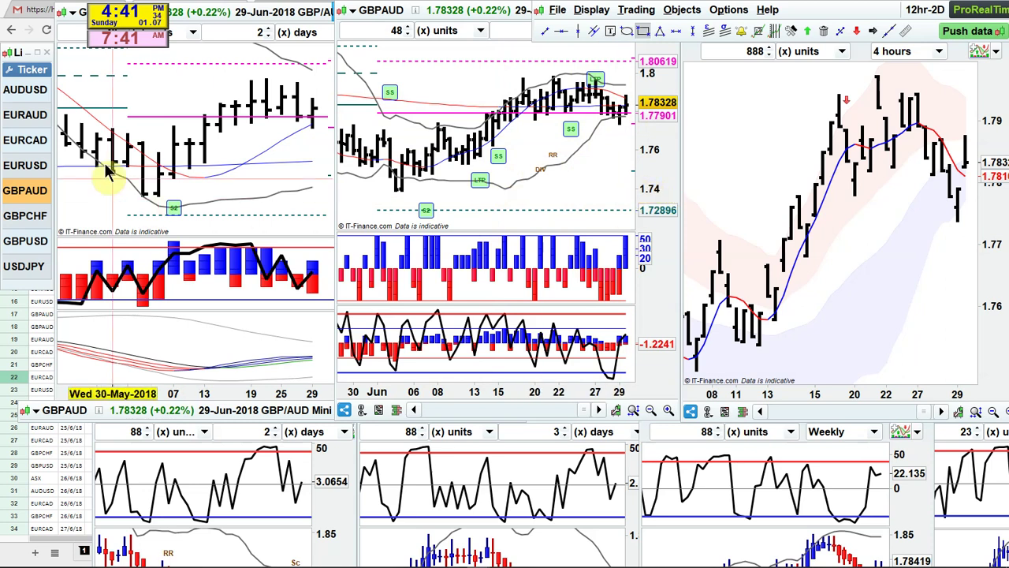
Step: Check the group chat for new messages, return to the trading charts, and load GBPCHF
left_click(30, 11)
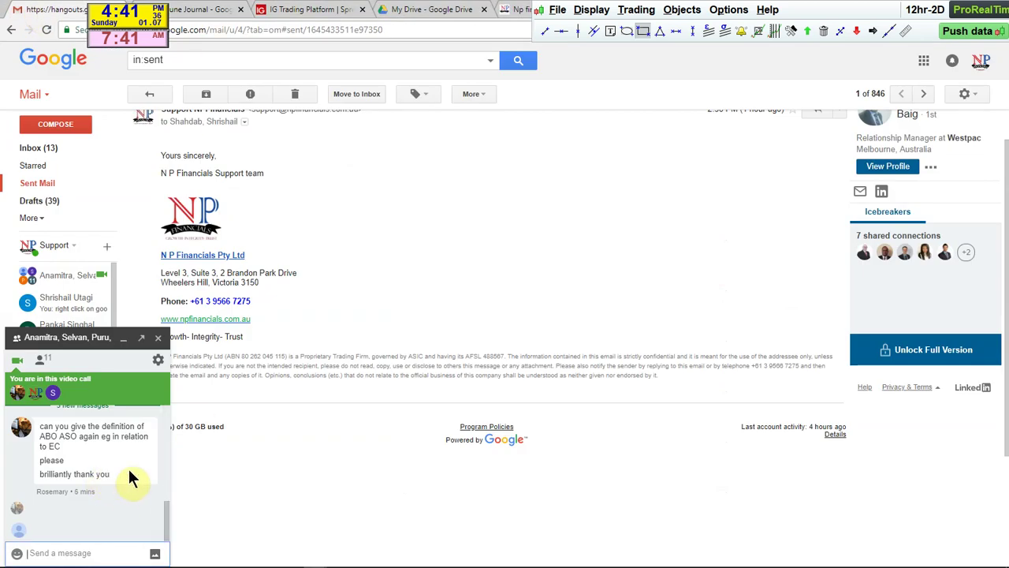
left_click(829, 15)
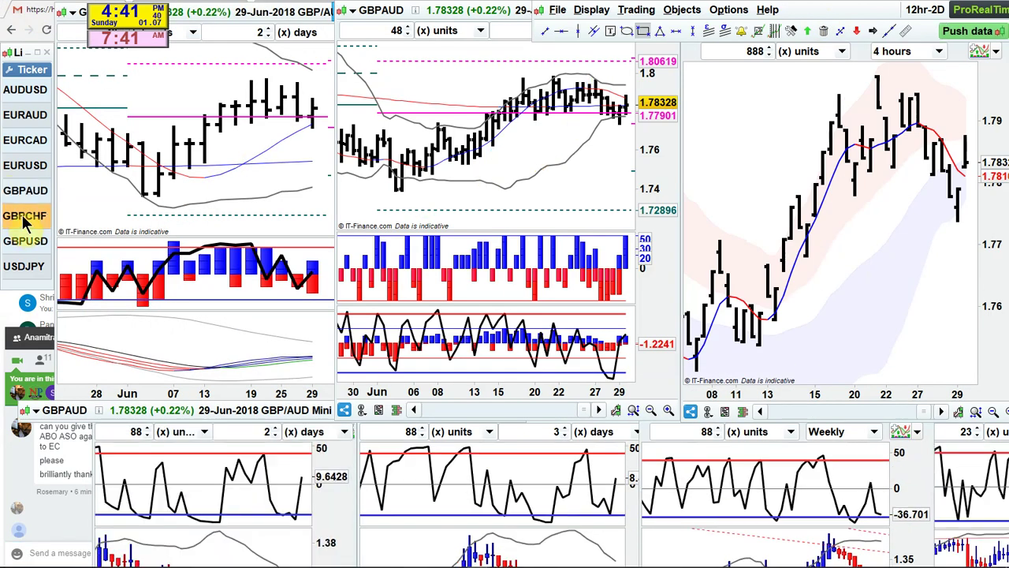
left_click(24, 217)
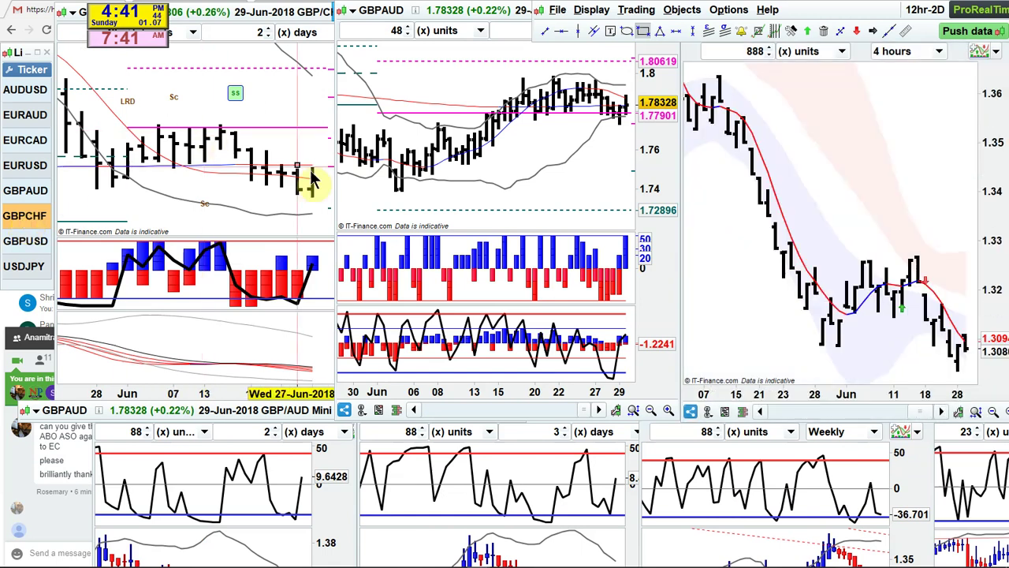
Step: Widen the GBPCHF 2-day chart back to about 22 May and narrow the 48-unit chart to the bars from 6 June
scroll(292, 207, "down", 3)
left_click(287, 212)
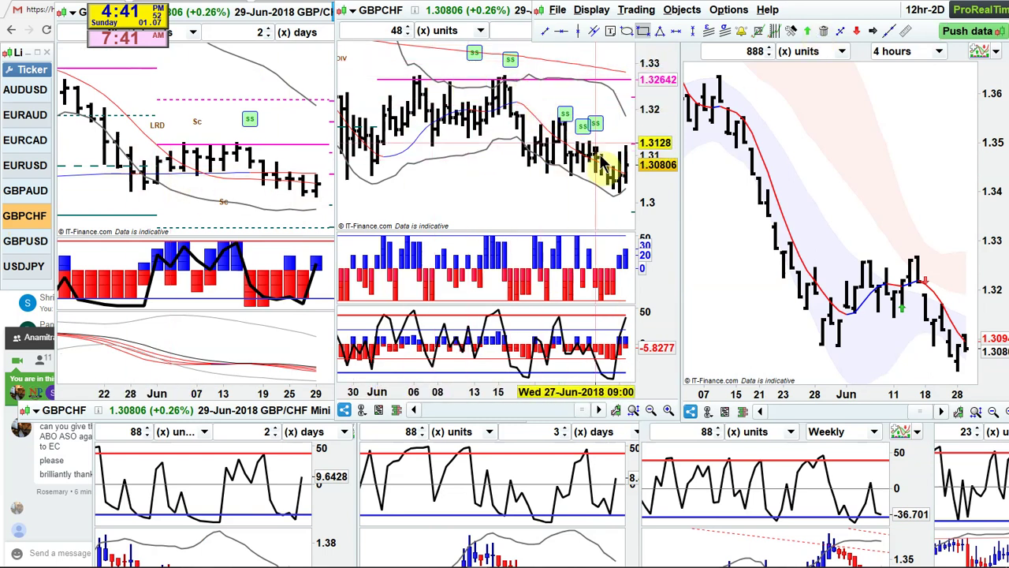
left_click_drag(442, 391, 394, 391)
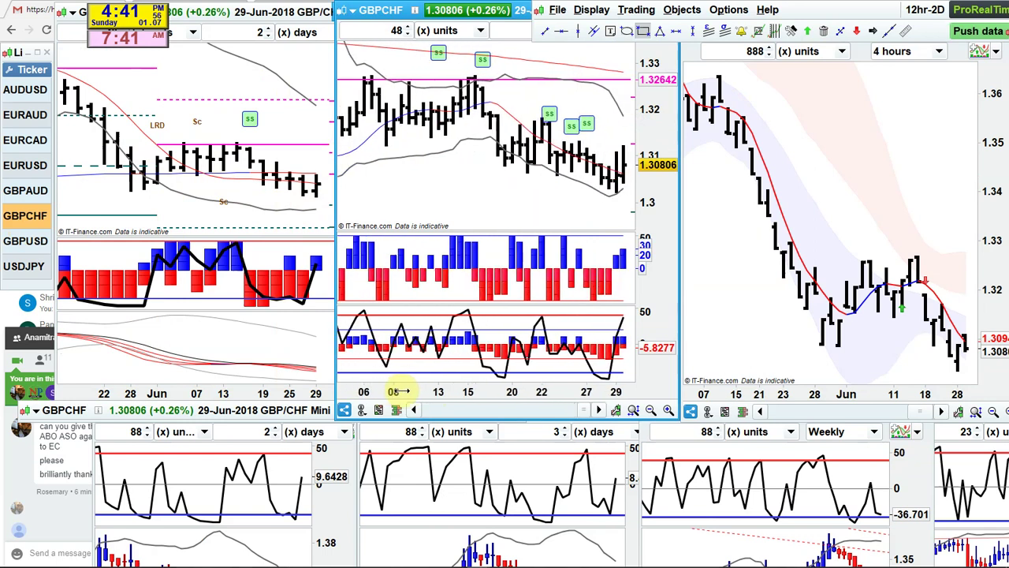
left_click(441, 131)
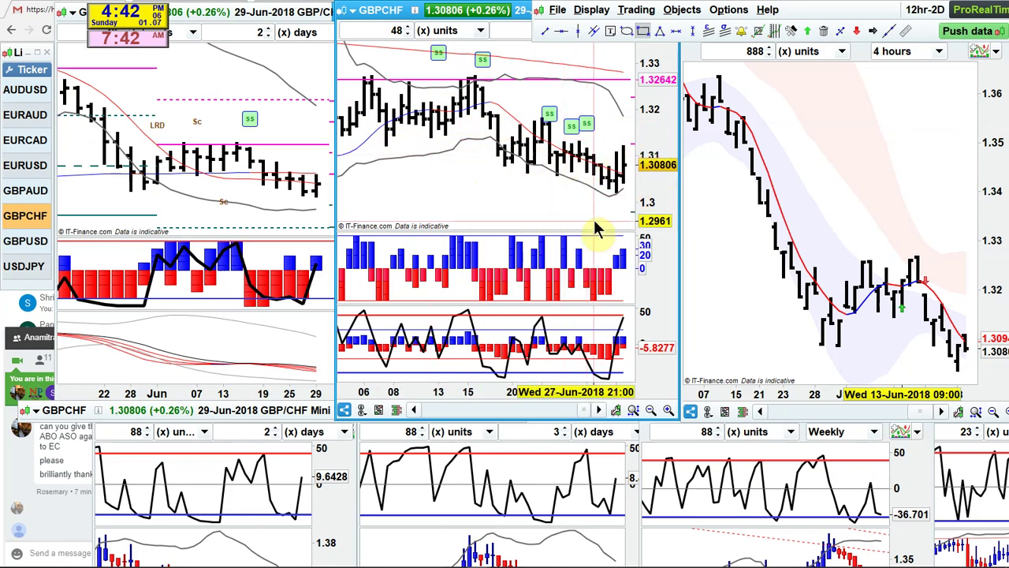
Step: Draw descending arrows on the GBPCHF charts: mid-April to mid-June on the 4-hour, late April to end of June on the 2-day
scroll(820, 195, "down", 2)
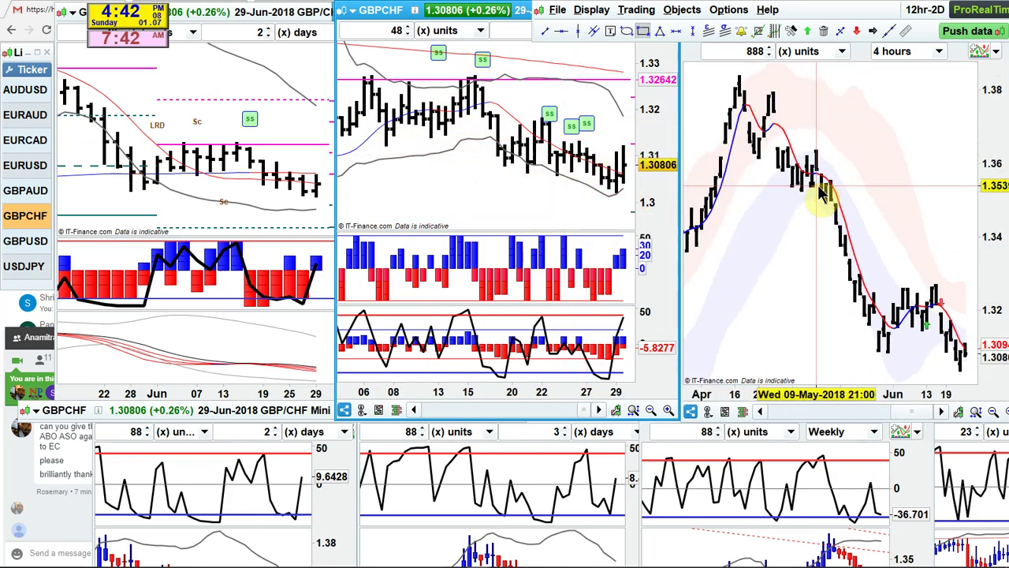
scroll(828, 199, "down", 2)
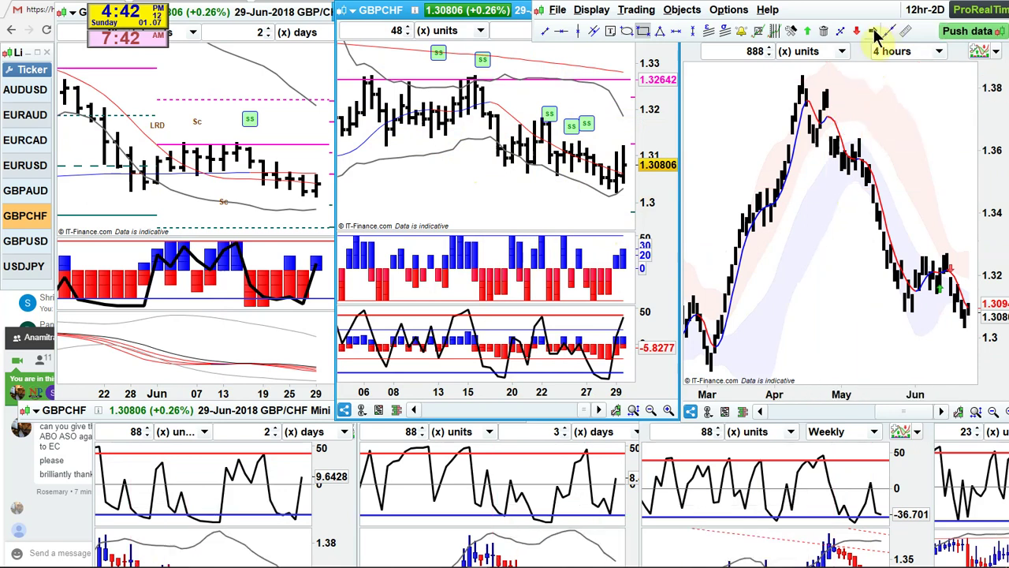
scroll(205, 175, "down", 4)
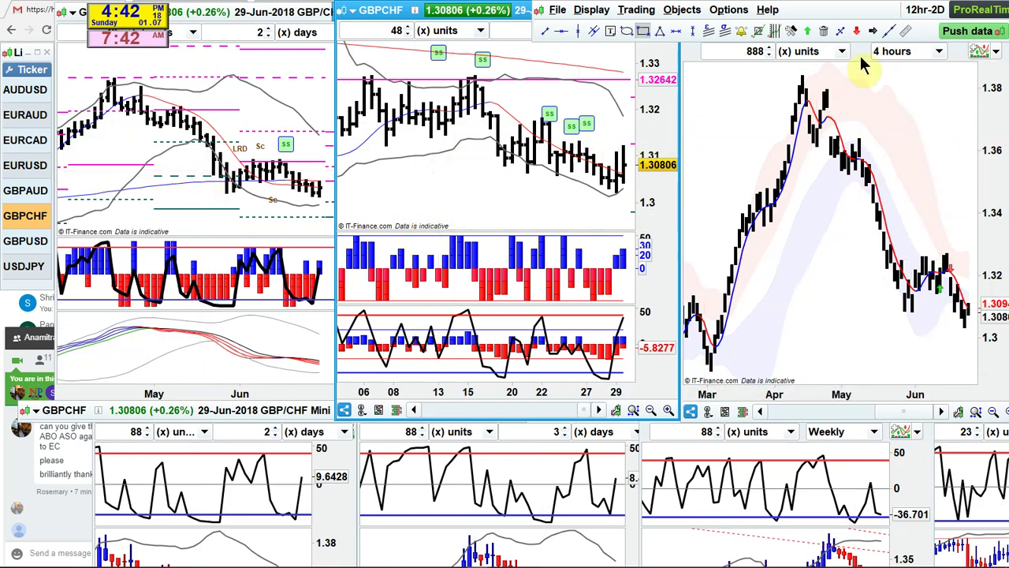
left_click(872, 32)
left_click_drag(815, 85, 946, 254)
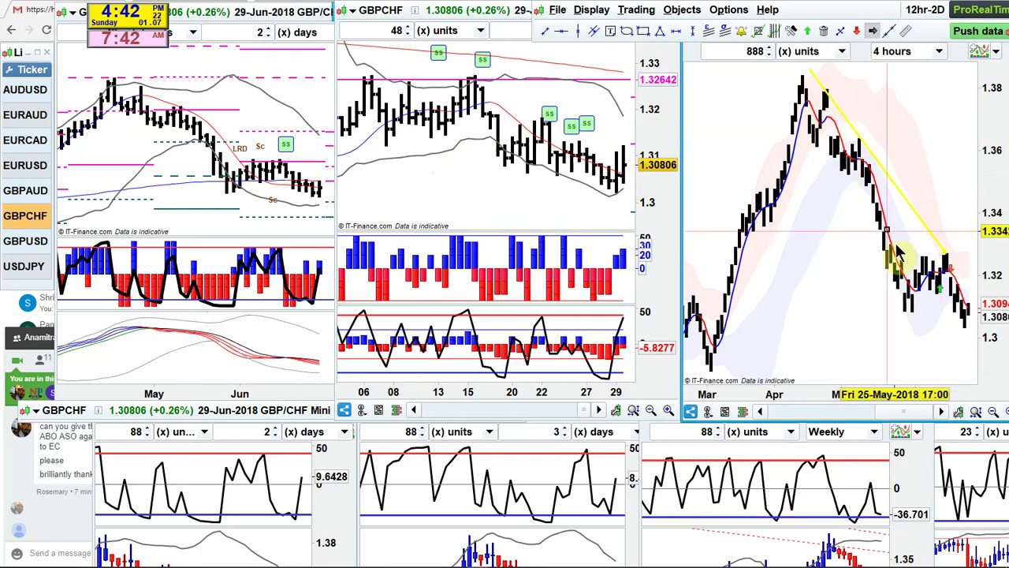
mouse_move(135, 63)
left_mouse_down()
mouse_move(271, 166)
mouse_move(327, 192)
left_mouse_up()
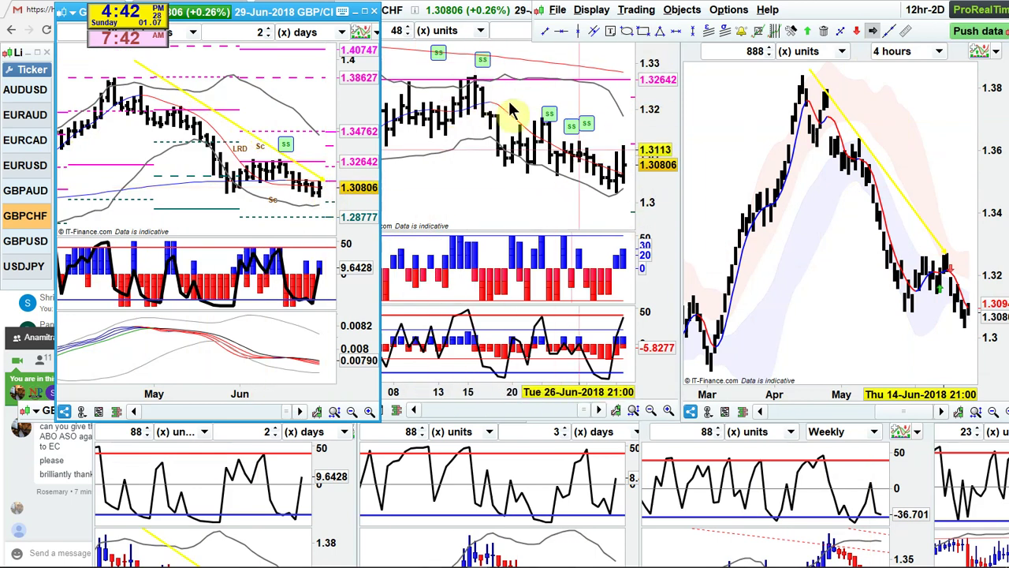
Step: Draw a nearly horizontal arrow beneath the GBPCHF 4-hour bars, from the early-March low to the end of June
left_click(504, 162)
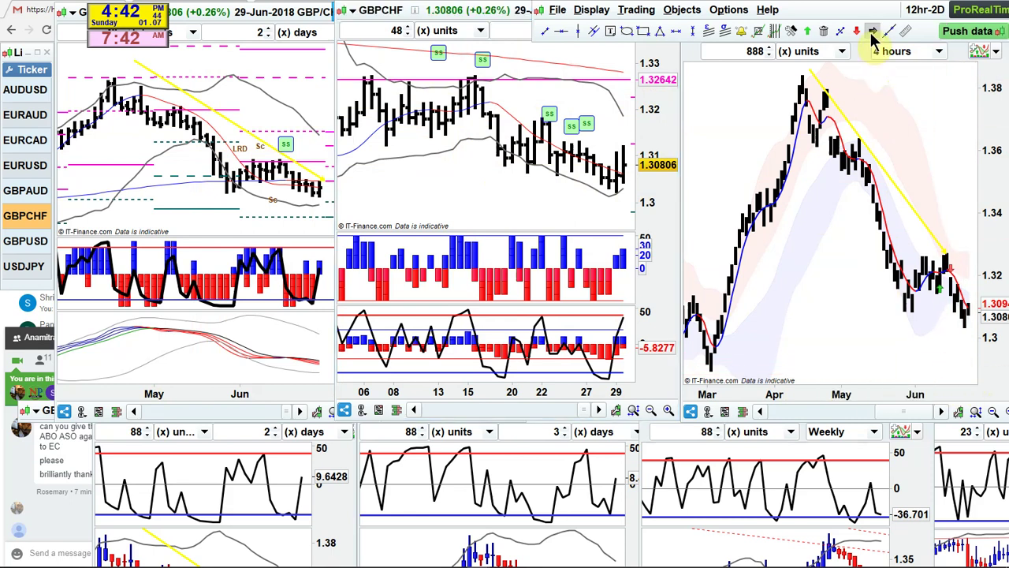
left_click_drag(711, 368, 966, 365)
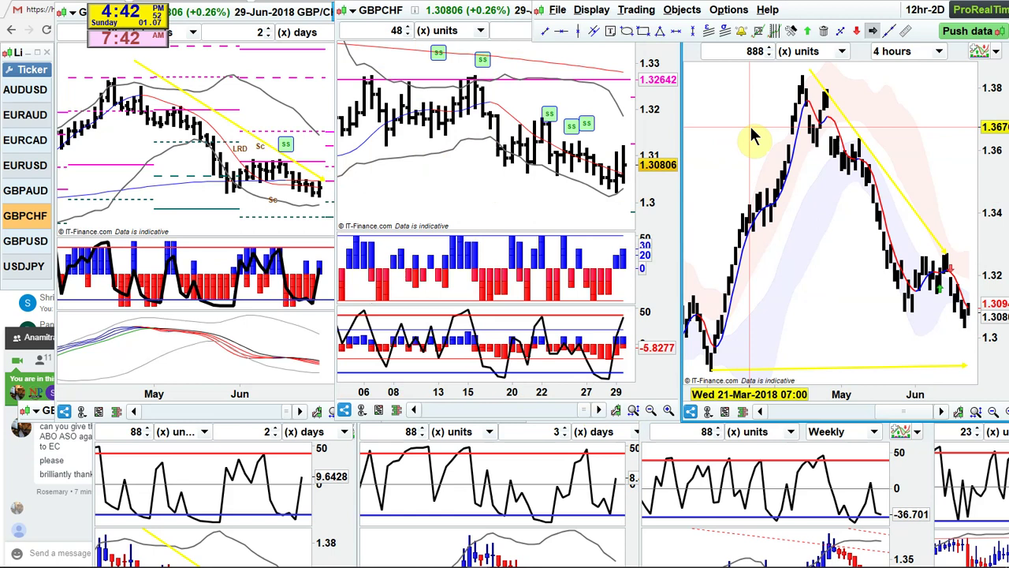
Step: Check the group chat for new messages, return to the trading charts, and enlarge the GBPCHF weekly chart
left_click(45, 15)
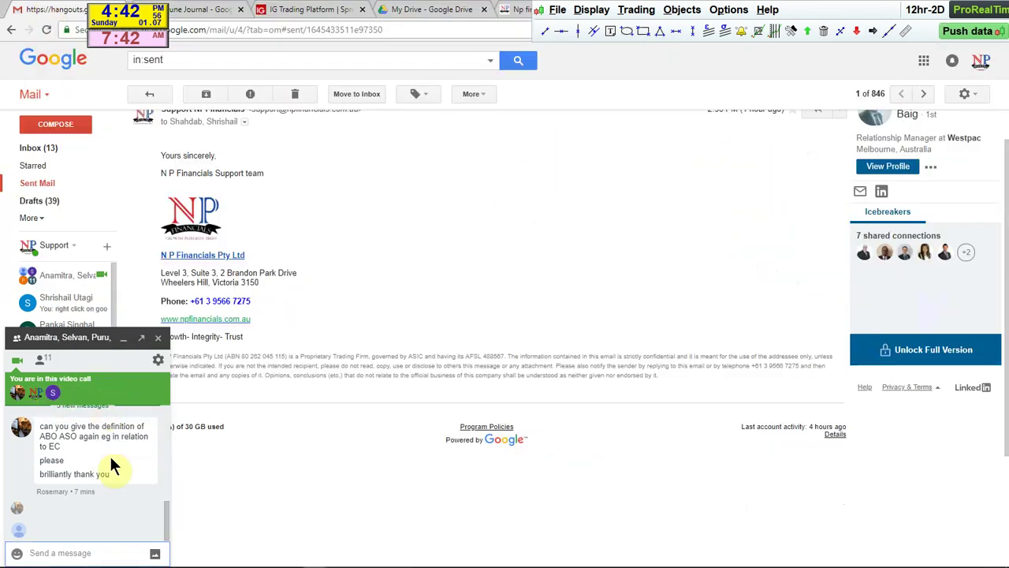
left_click(828, 16)
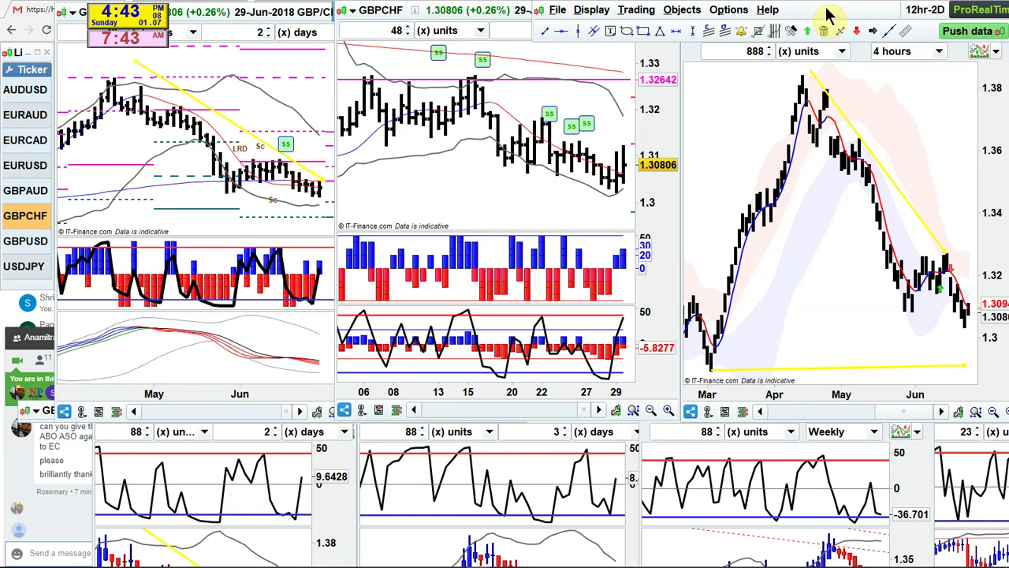
right_click(867, 430)
left_click(867, 423)
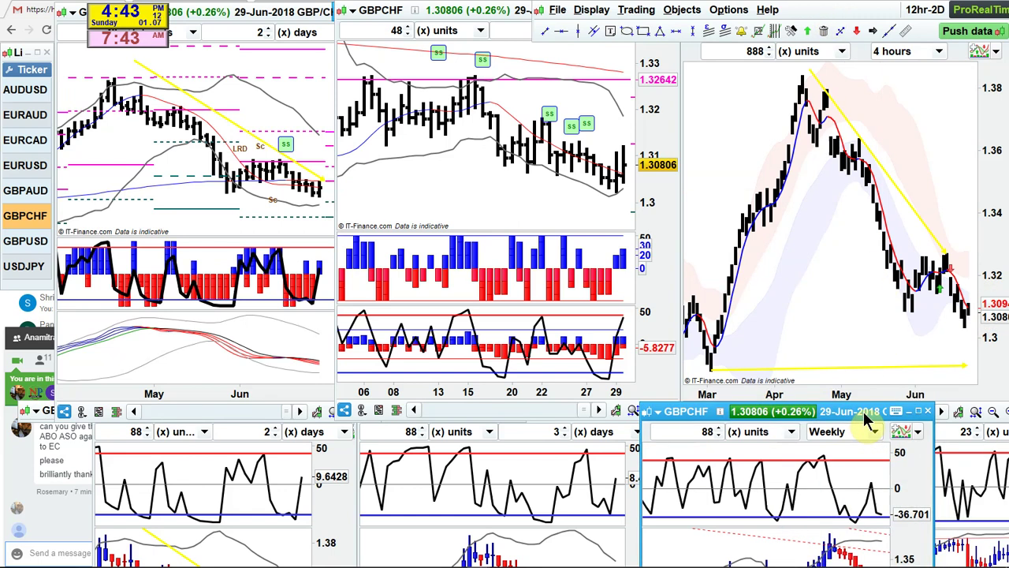
double_click(864, 412)
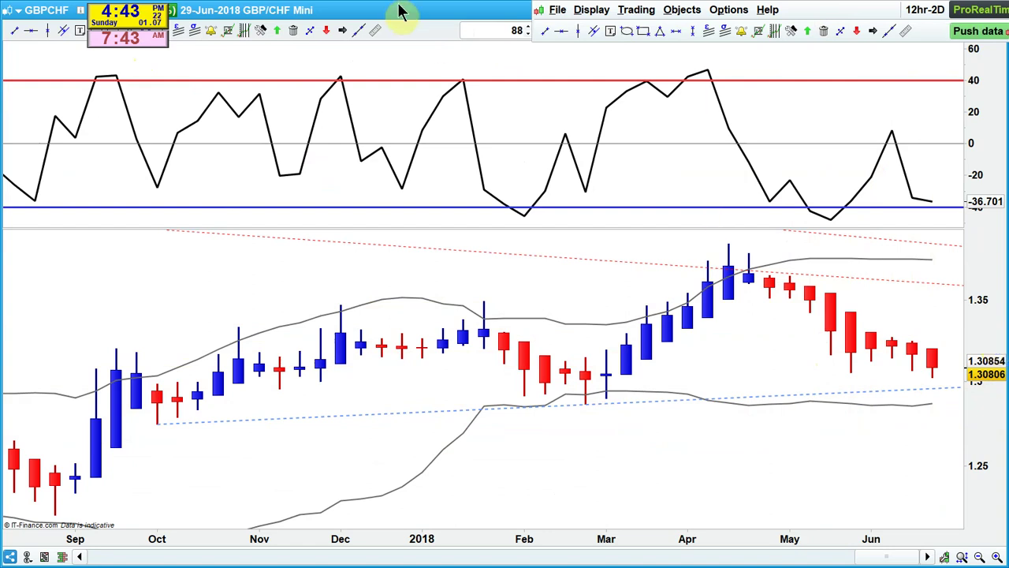
Step: Examine the GBPCHF weekly bars from late April to June against the longer-term trend, including the values of the 30 April 2018 bar
left_click(872, 33)
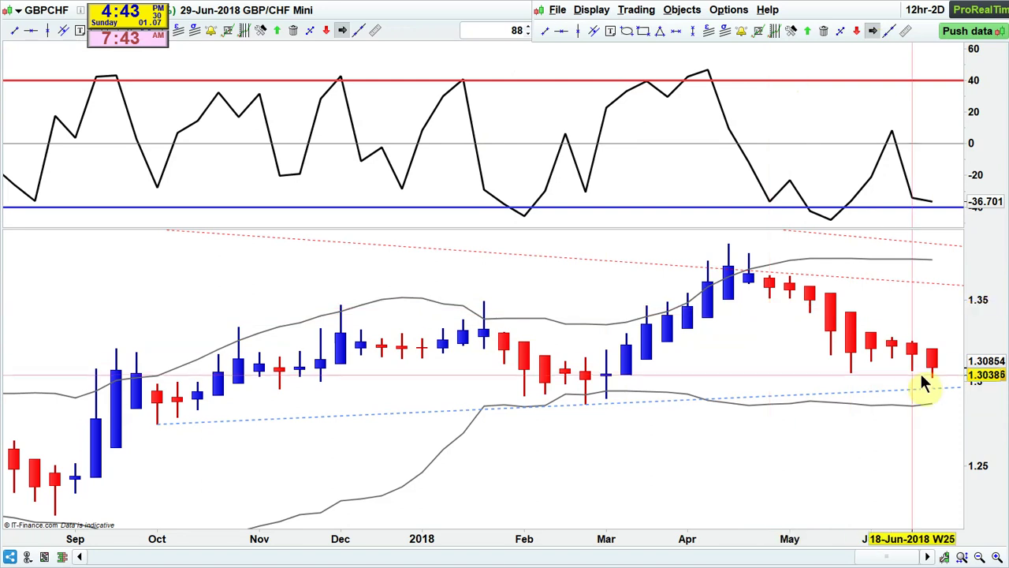
mouse_move(932, 382)
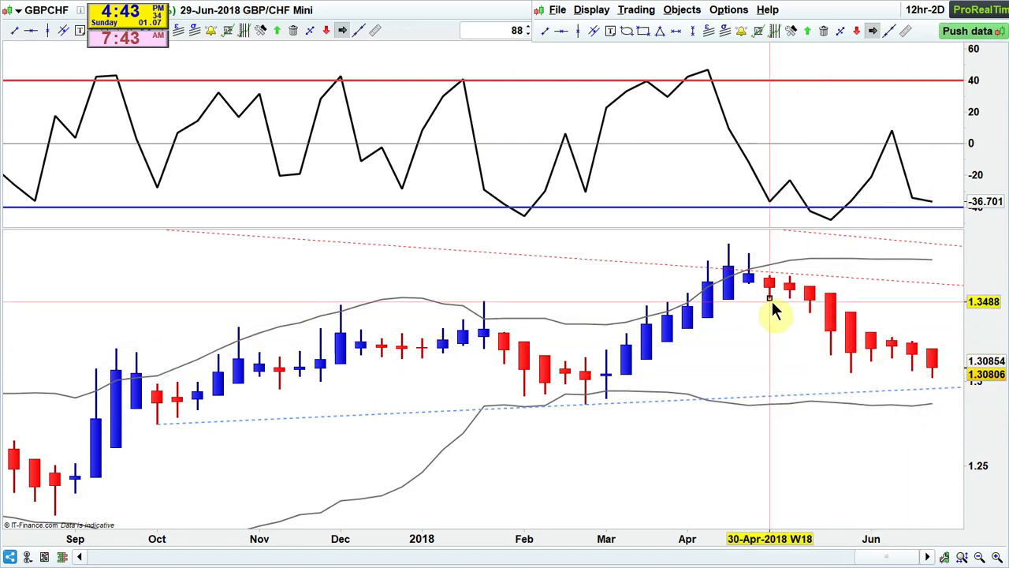
left_click_drag(779, 541, 973, 553)
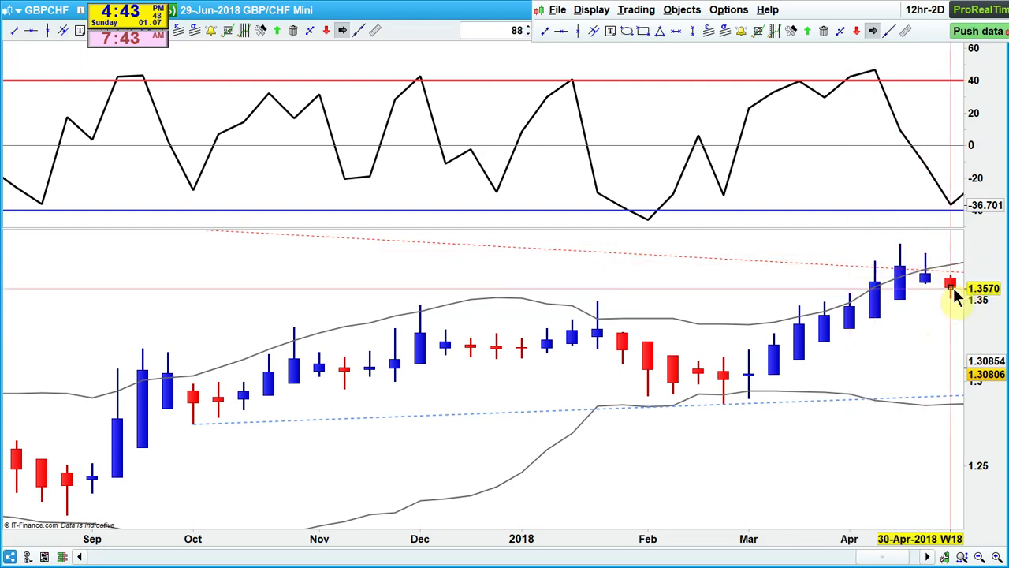
mouse_move(953, 289)
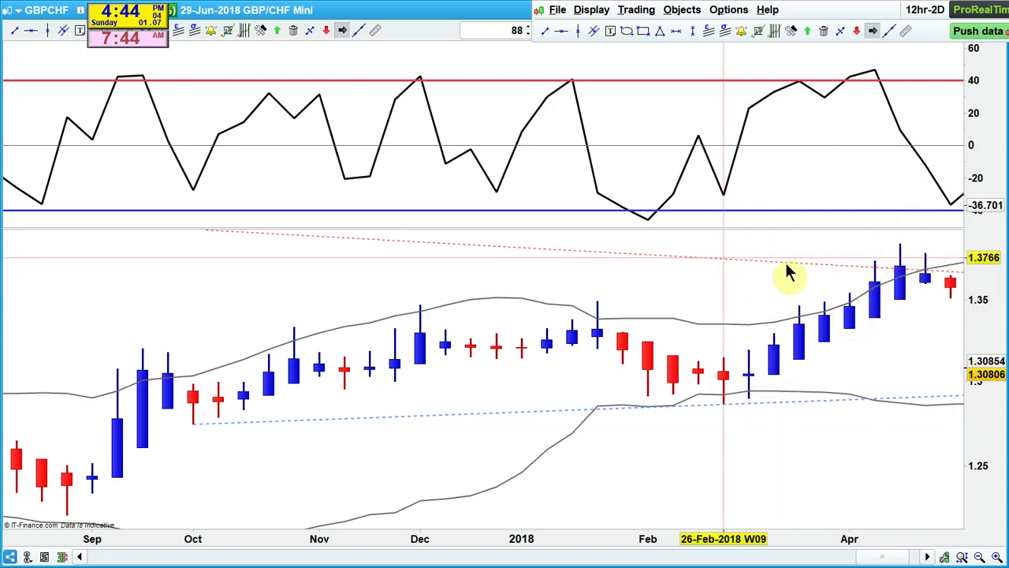
scroll(707, 266, "down", 5)
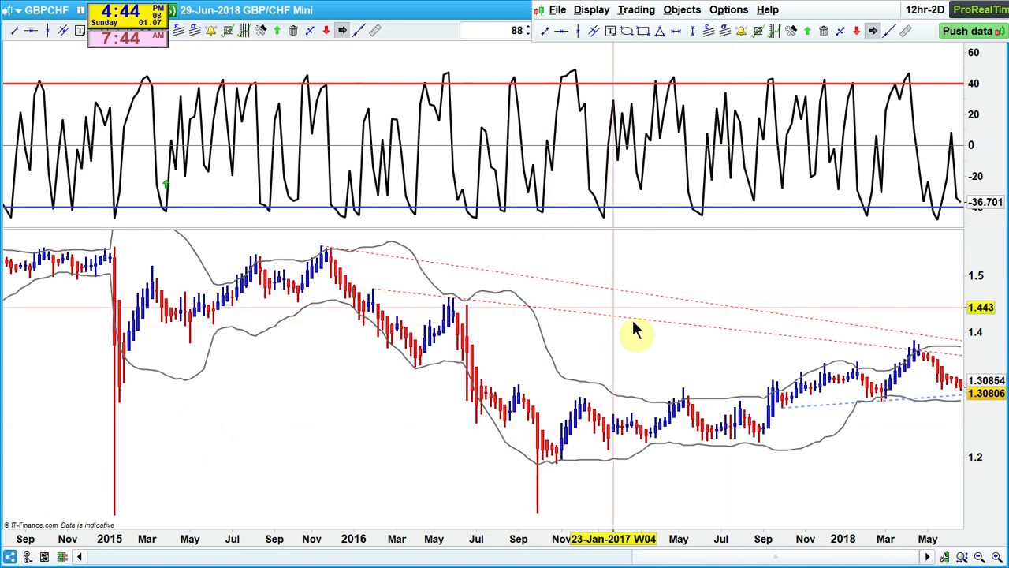
scroll(772, 347, "up", 5)
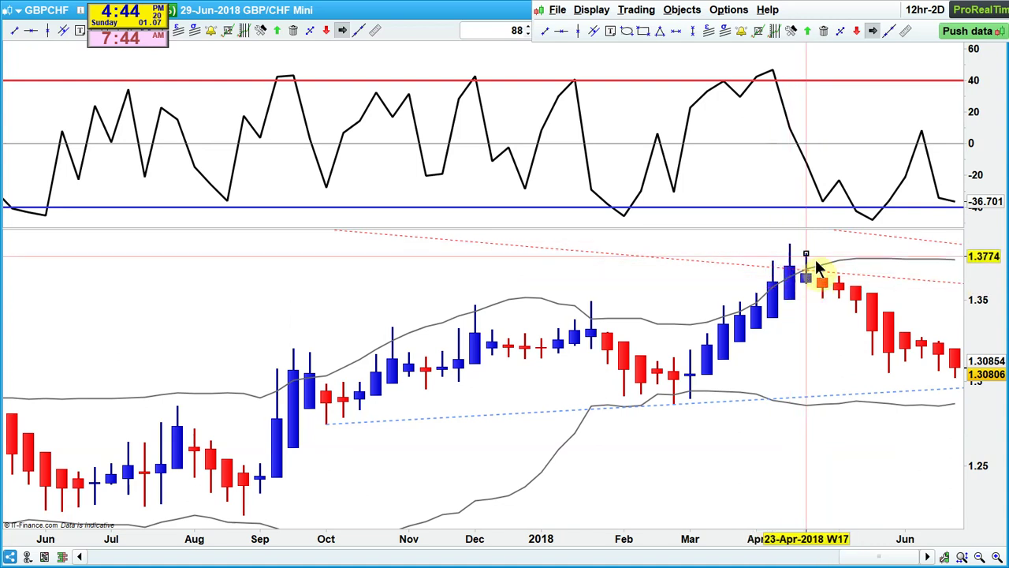
left_click(825, 293)
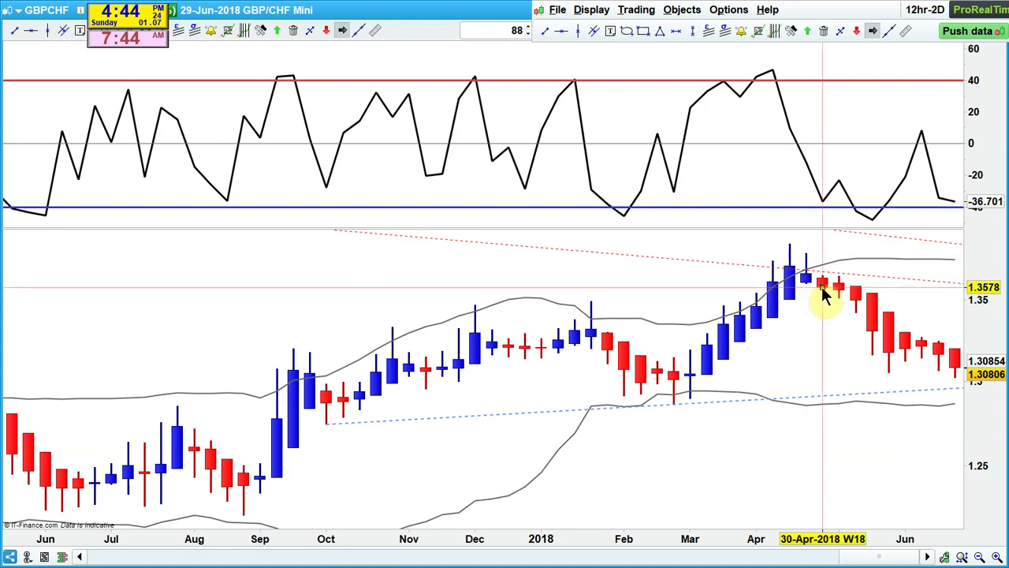
left_click(823, 288)
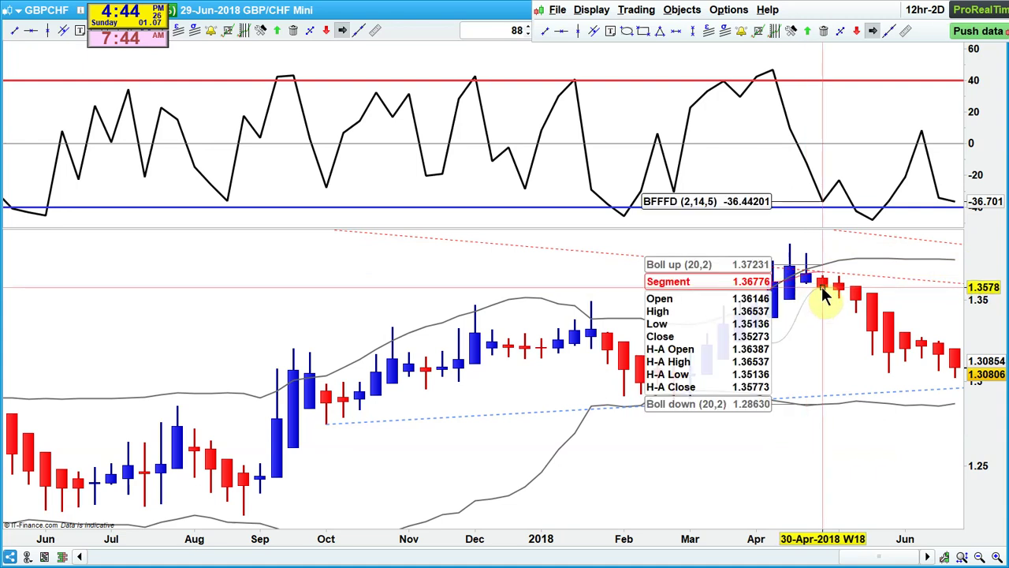
left_click(961, 367)
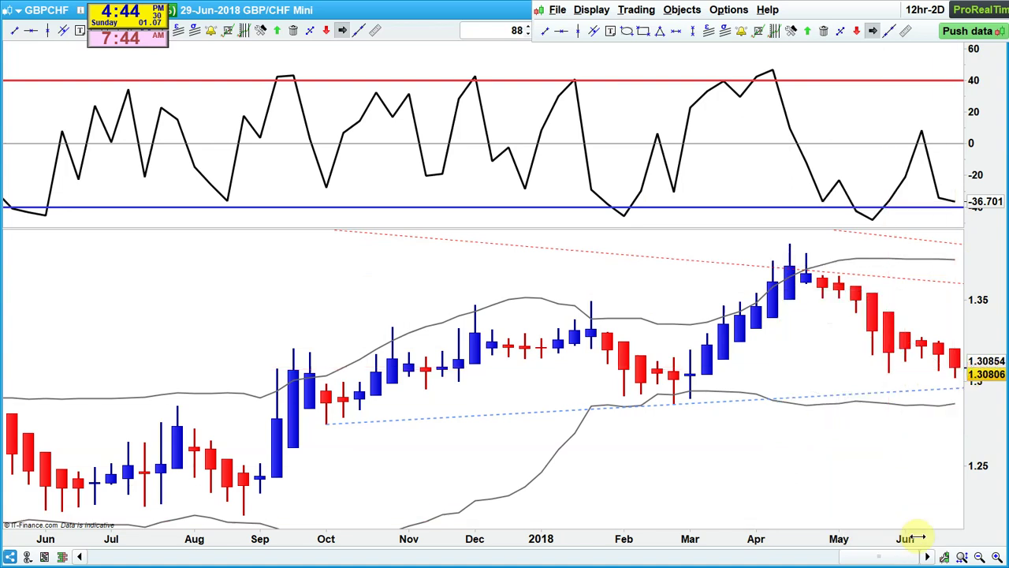
left_click_drag(907, 539, 896, 538)
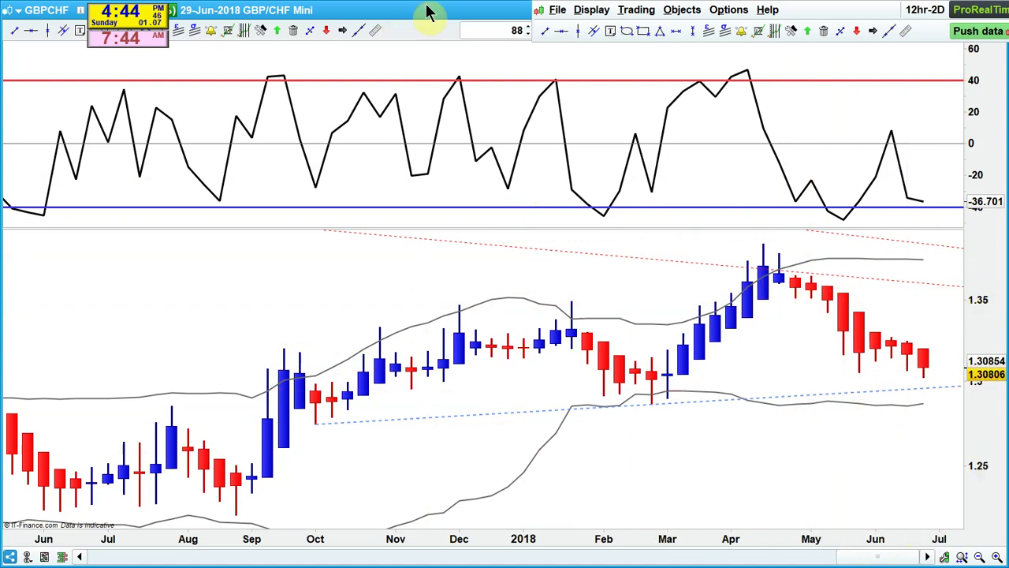
Step: Restore the multi-chart layout, enlarge the GBPCHF 2-day Heikin-Ashi chart, and examine its bars from late April to early May
mouse_move(860, 31)
left_mouse_down()
mouse_move(863, 79)
mouse_move(844, 20)
left_mouse_up()
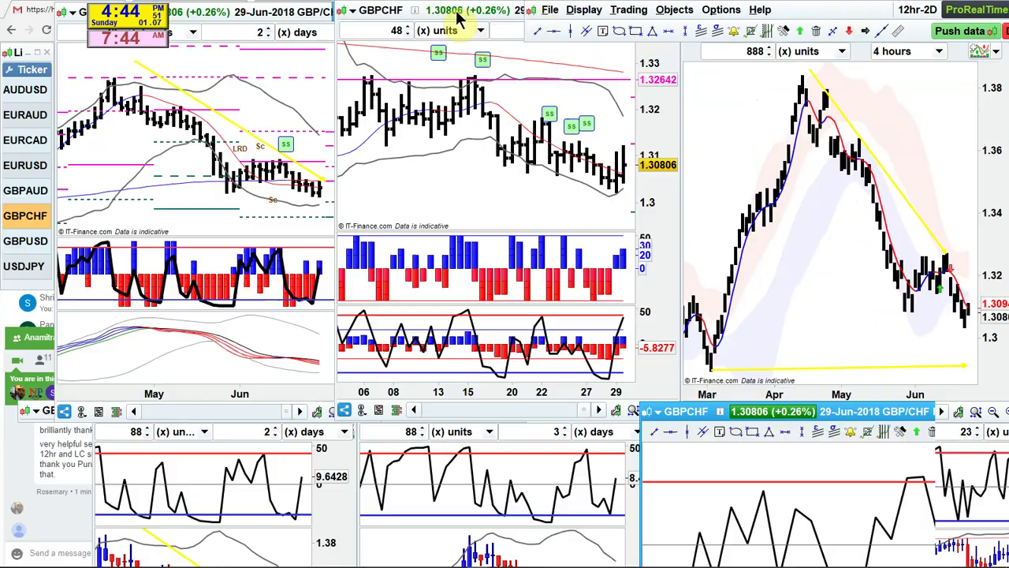
double_click(460, 14)
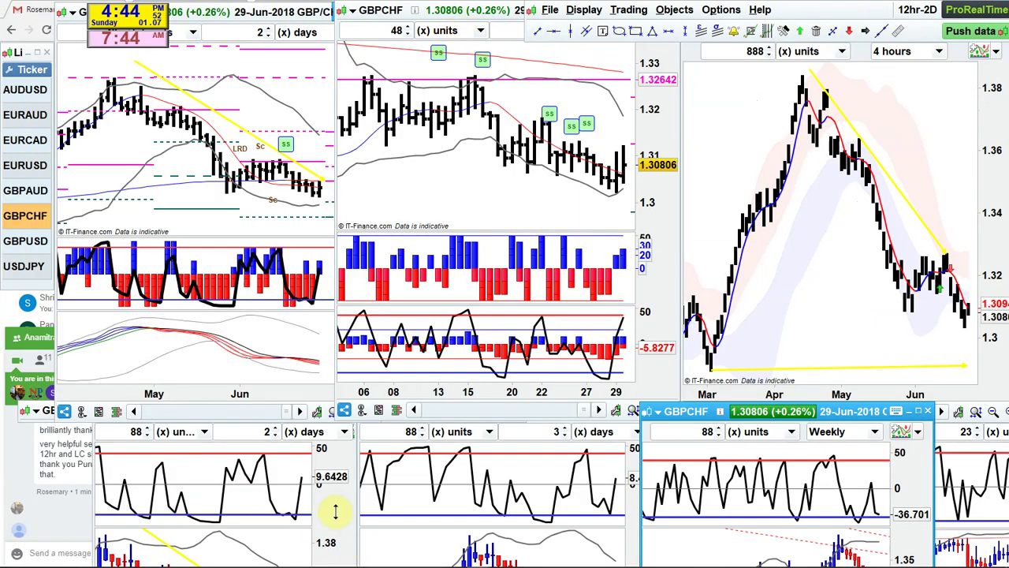
double_click(339, 410)
scroll(771, 334, "down", 4)
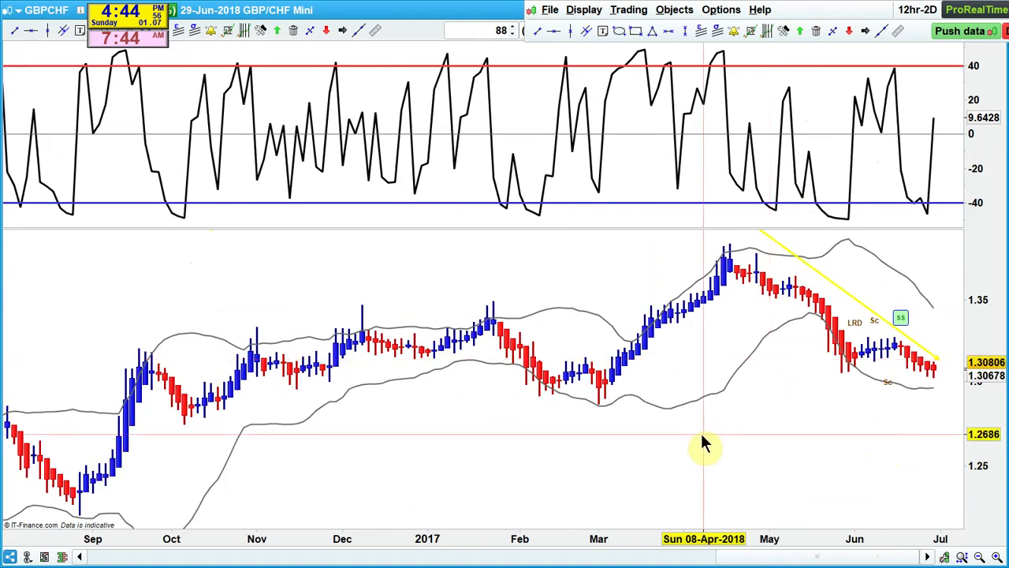
scroll(704, 444, "up", 3)
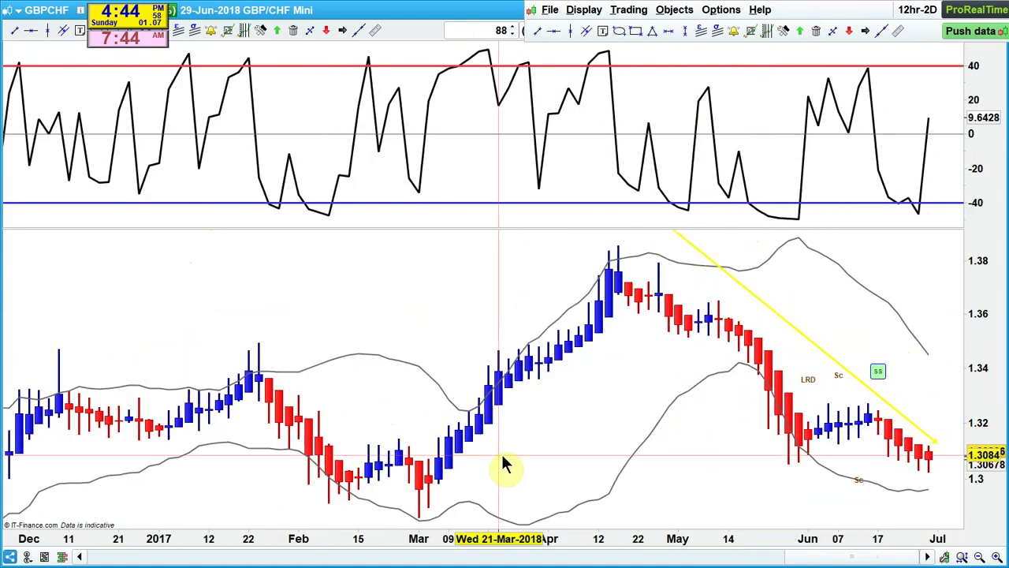
mouse_move(502, 456)
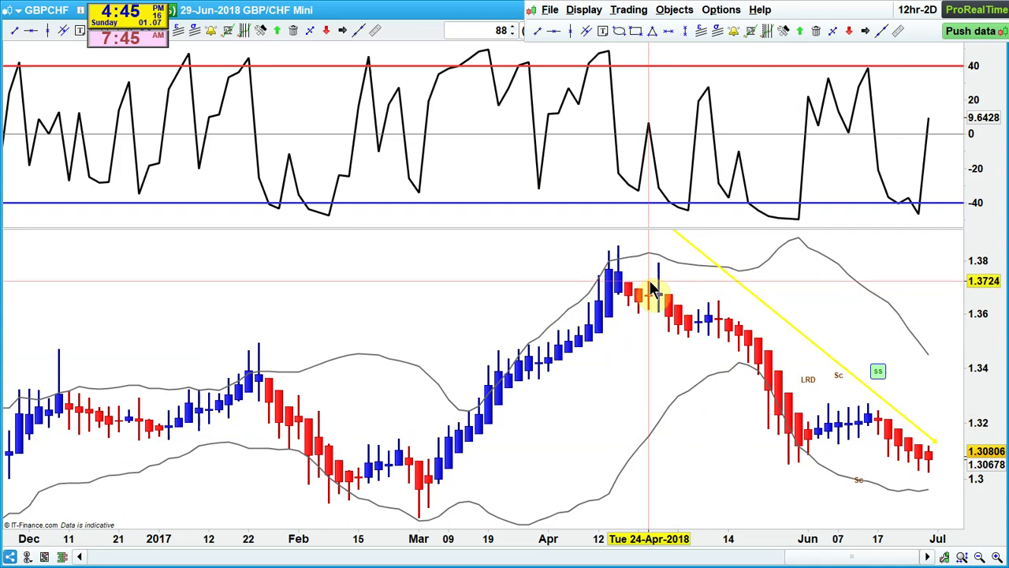
left_click(700, 324)
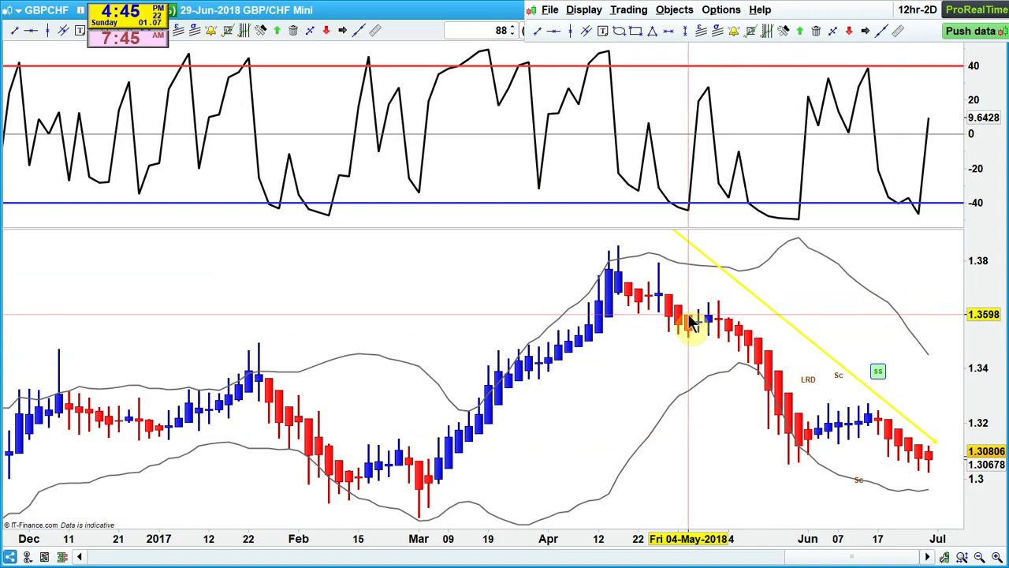
Step: Compare the early-May values across the GBPCHF charts, and examine the enlarged 2-day chart's bars from mid-June to 29 June
double_click(484, 16)
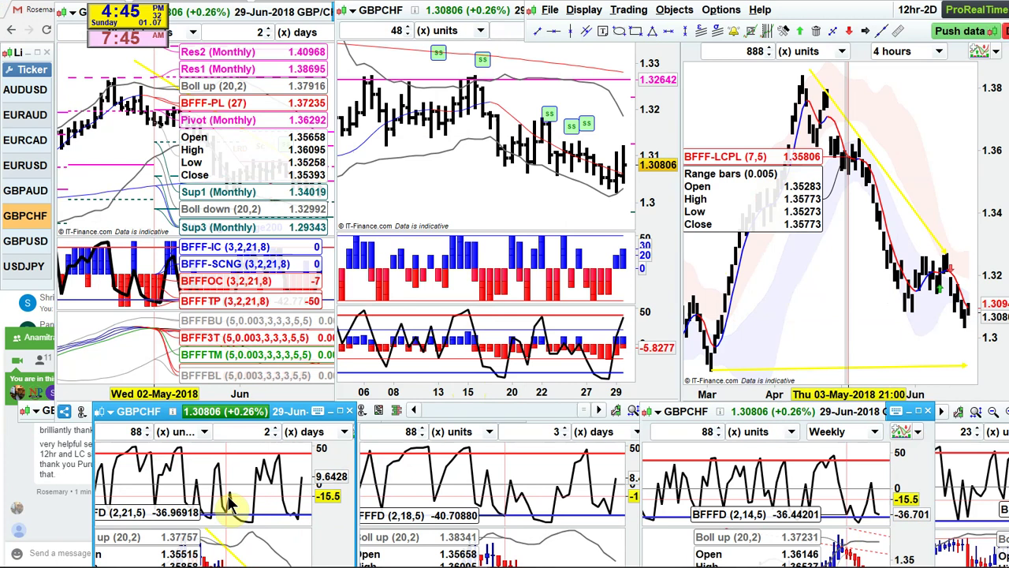
double_click(287, 423)
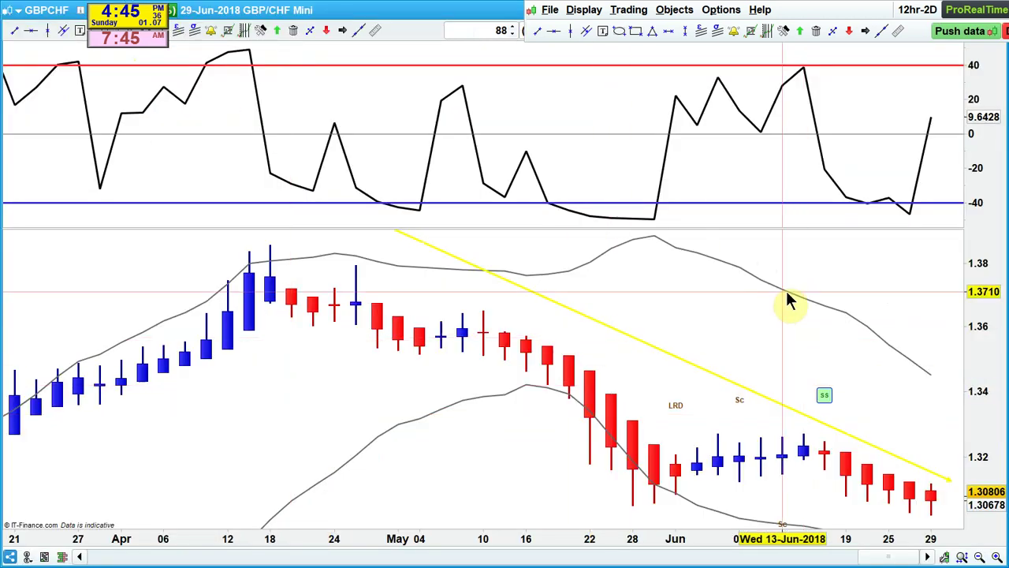
mouse_move(786, 292)
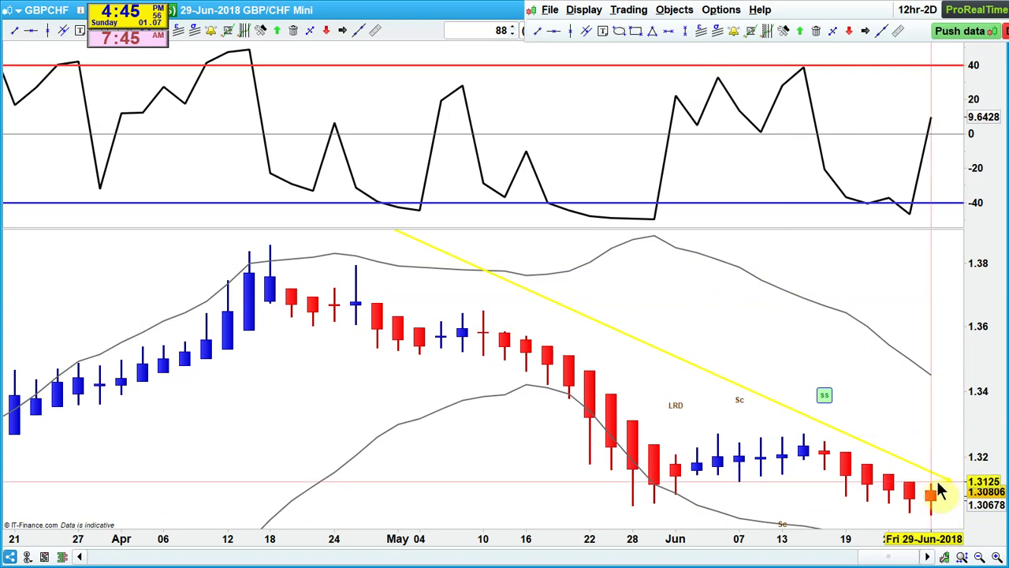
Step: Restore the multi-chart layout, read the latest group chat message, and bring the trading charts back
double_click(450, 16)
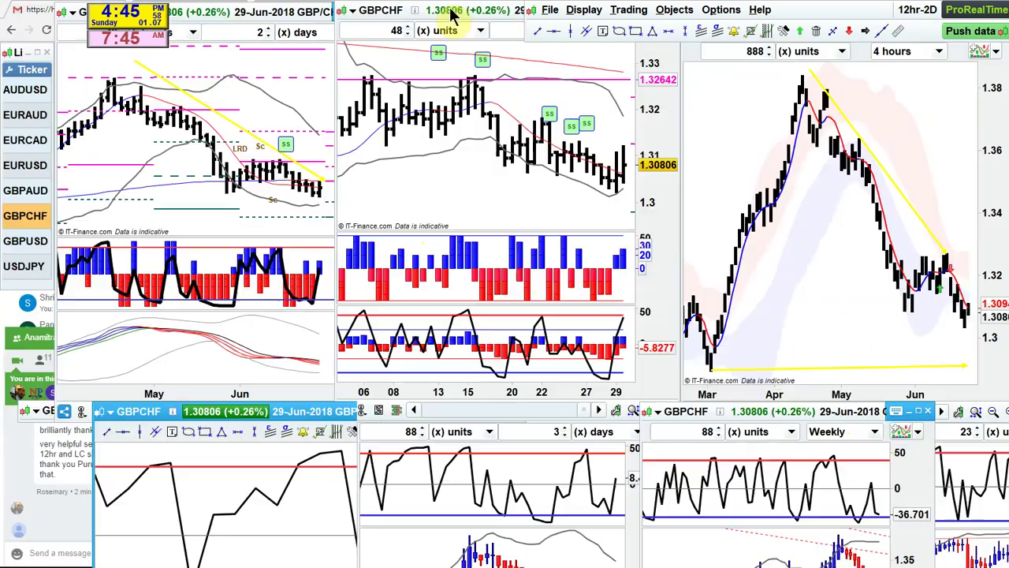
left_click(71, 477)
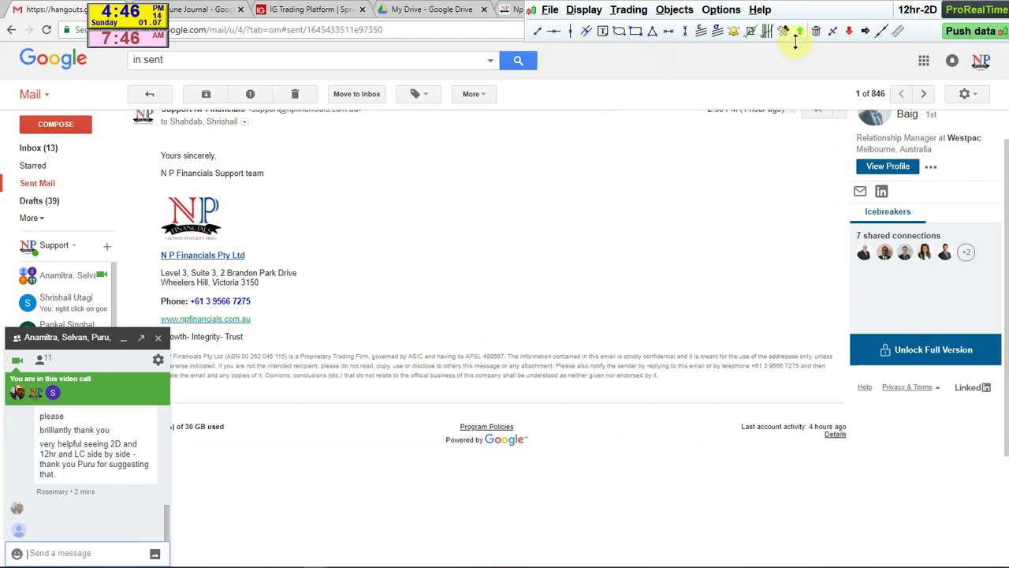
left_click(818, 13)
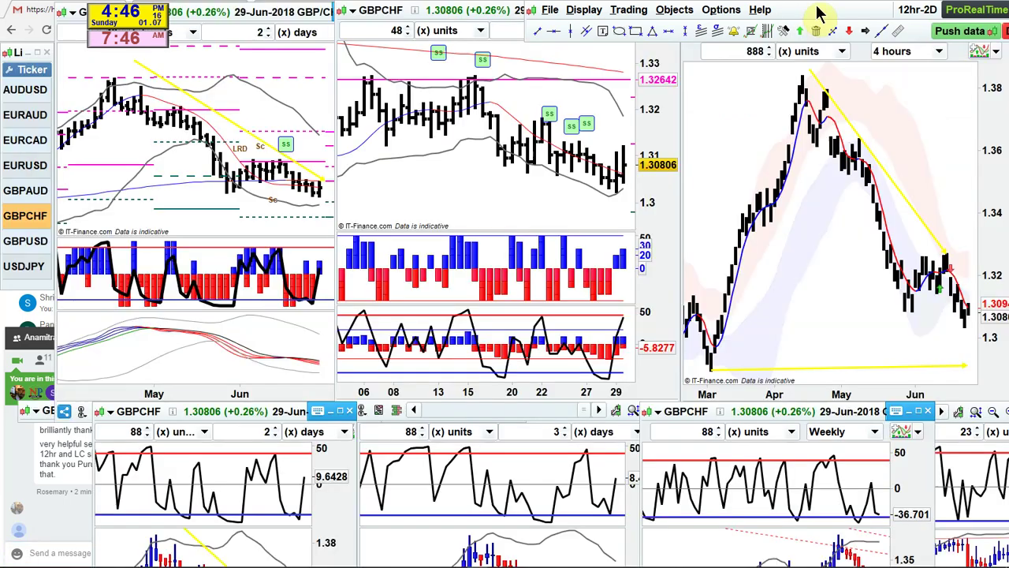
Step: Move the main toolbar clear of the GBPCHF 4-hour chart, enlarge that chart, and place the toolbar back above it
left_click_drag(818, 13, 817, 36)
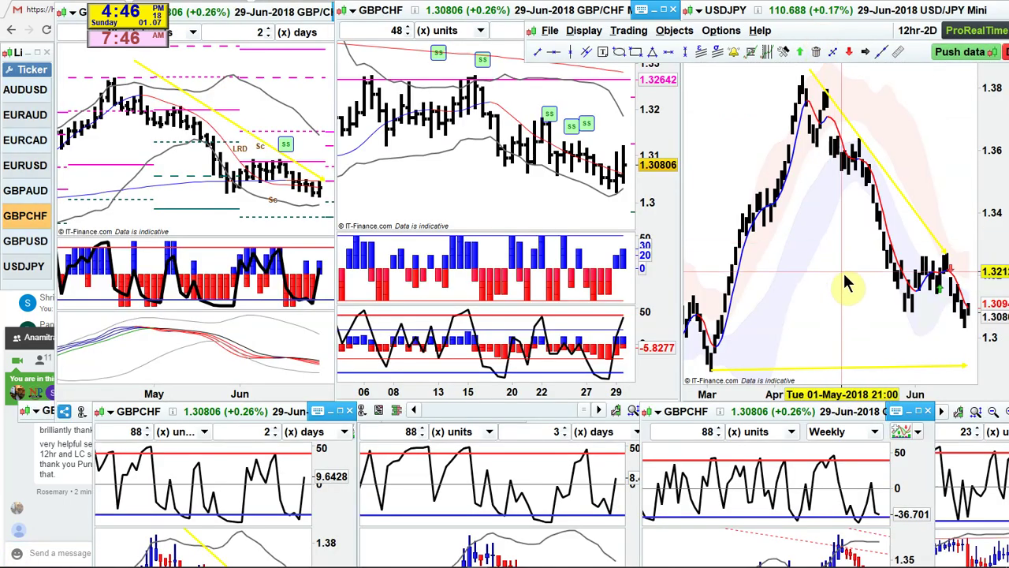
scroll(847, 280, "up", 2)
scroll(843, 273, "down", 3)
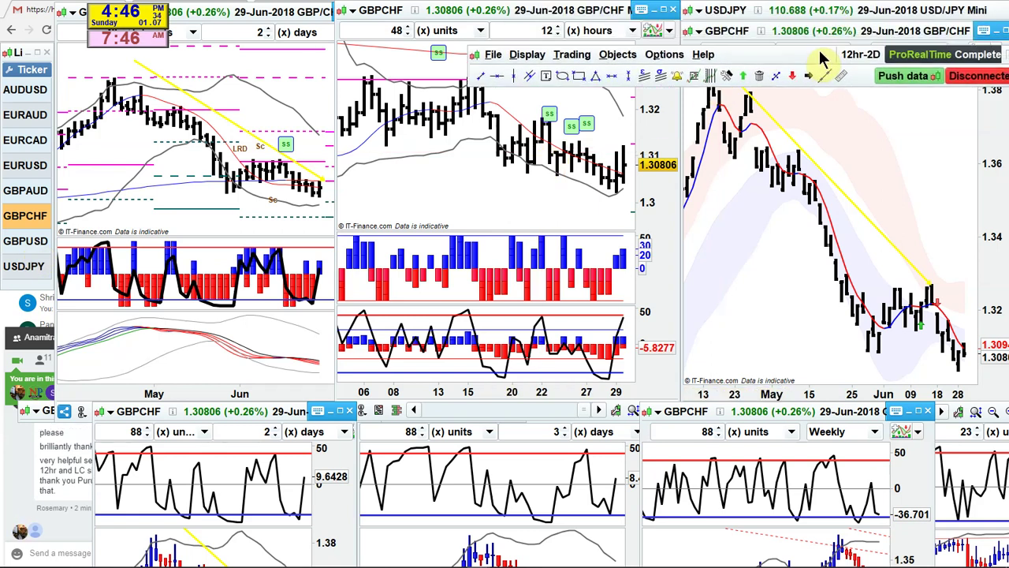
left_click(910, 34)
double_click(911, 35)
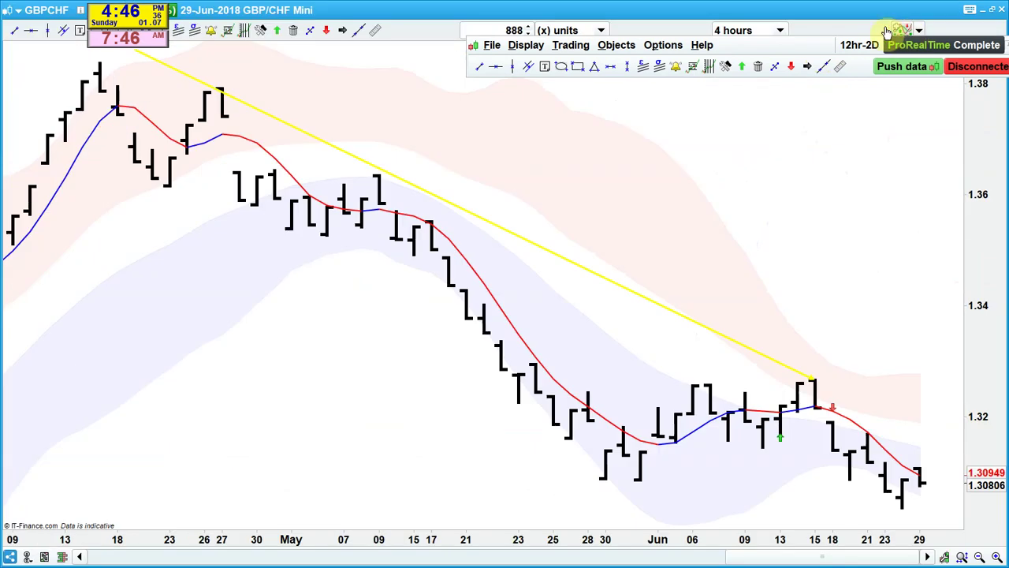
left_click(662, 45)
left_click(662, 44)
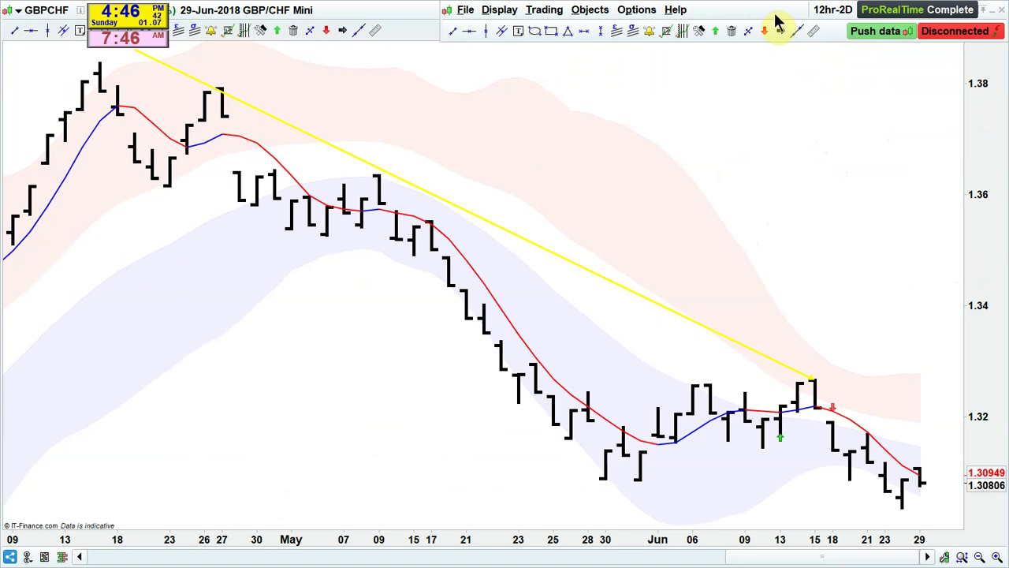
Step: Widen the enlarged GBPCHF 4-hour chart back to before October 2017 to examine the bars and drawn arrows
scroll(649, 358, "down", 4)
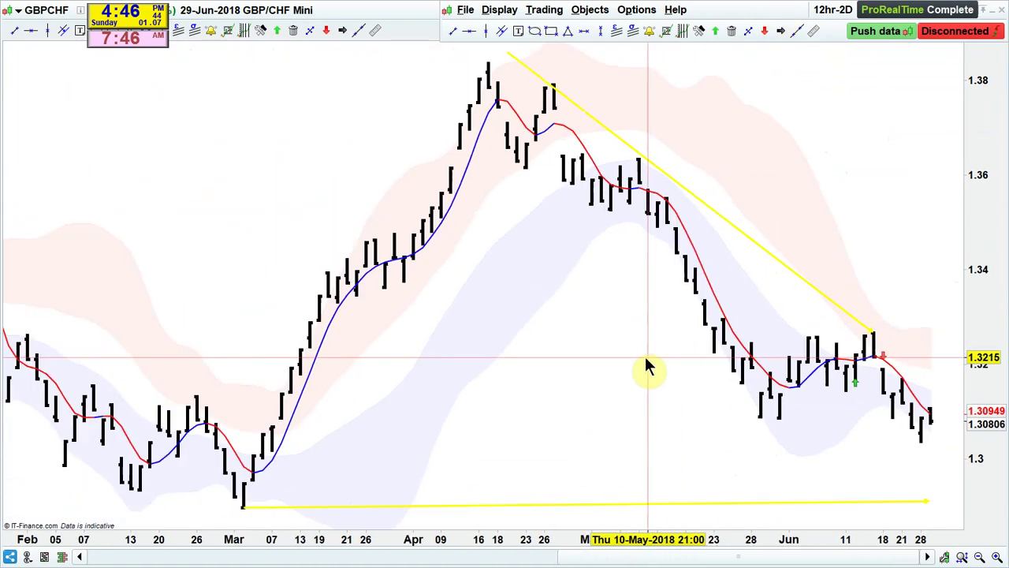
scroll(646, 366, "down", 2)
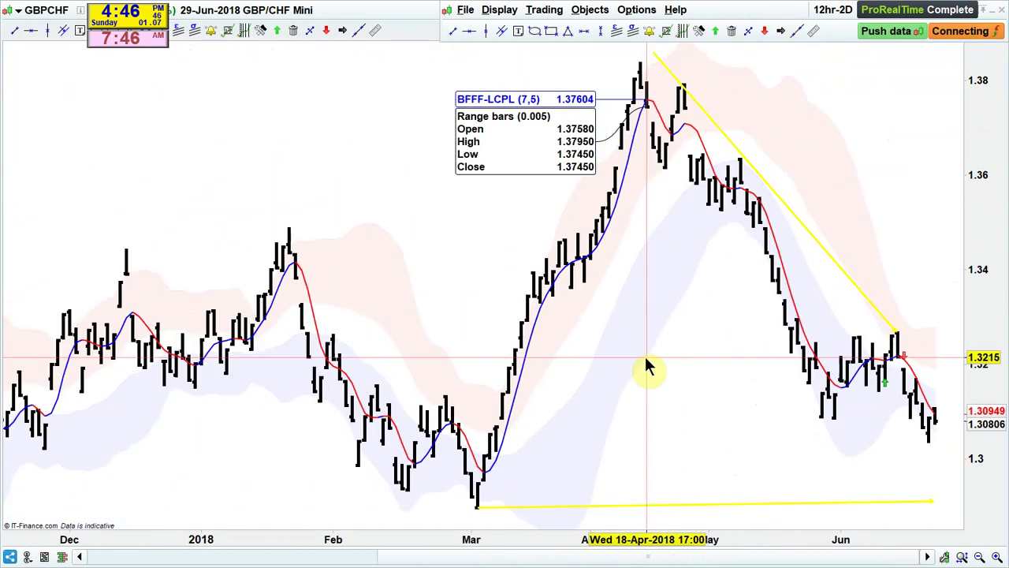
scroll(646, 367, "down", 2)
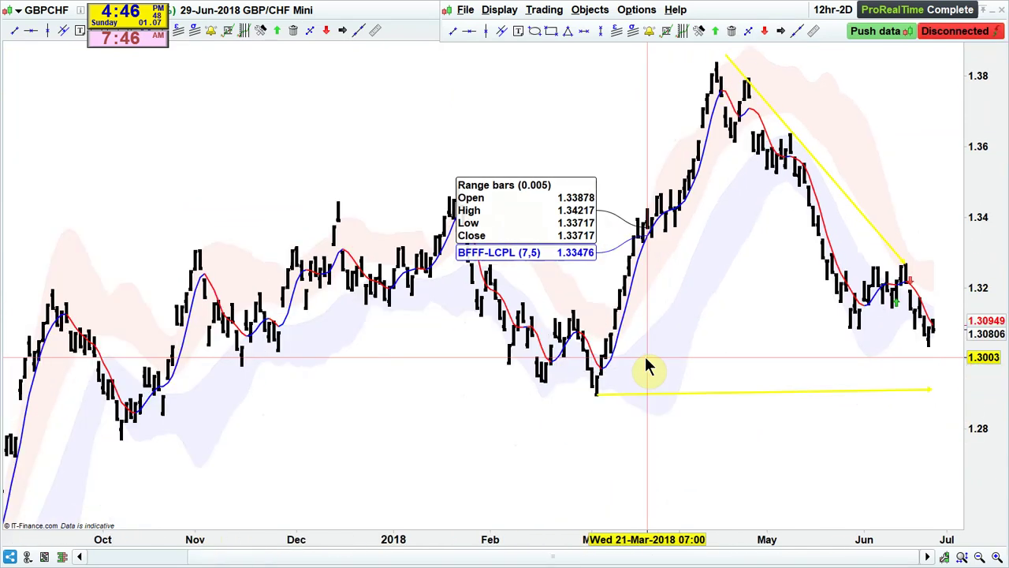
Step: Narrow the enlarged GBPCHF 4-hour chart to February through June 2018 and examine the March rally bars
scroll(646, 366, "up", 3)
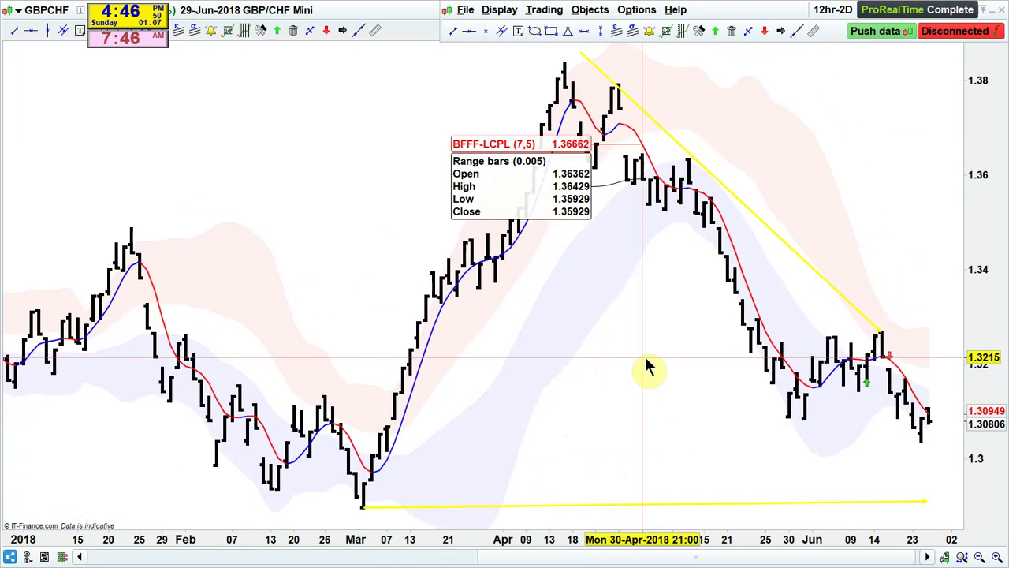
scroll(645, 361, "up", 1)
scroll(577, 352, "up", 1)
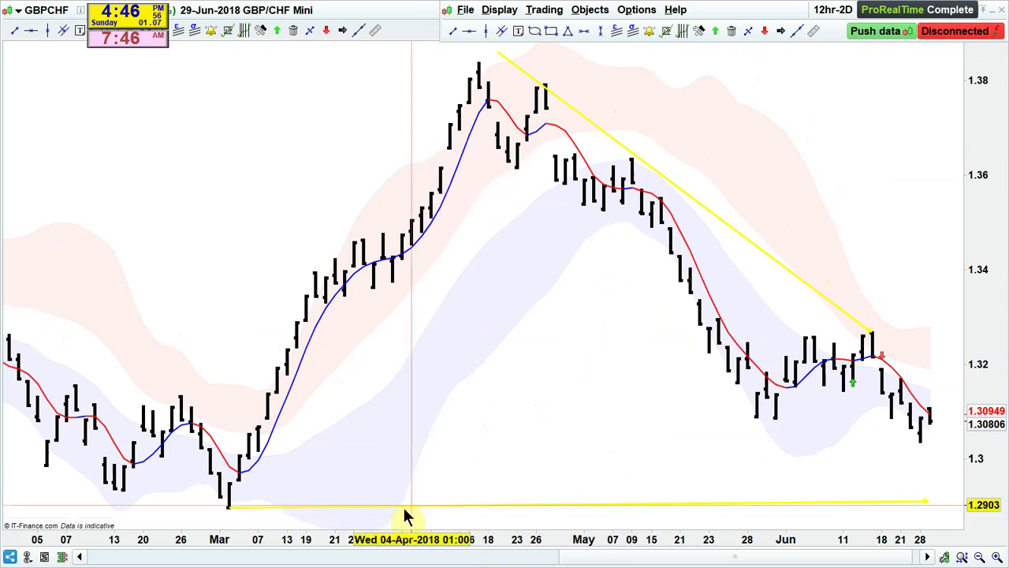
mouse_move(319, 418)
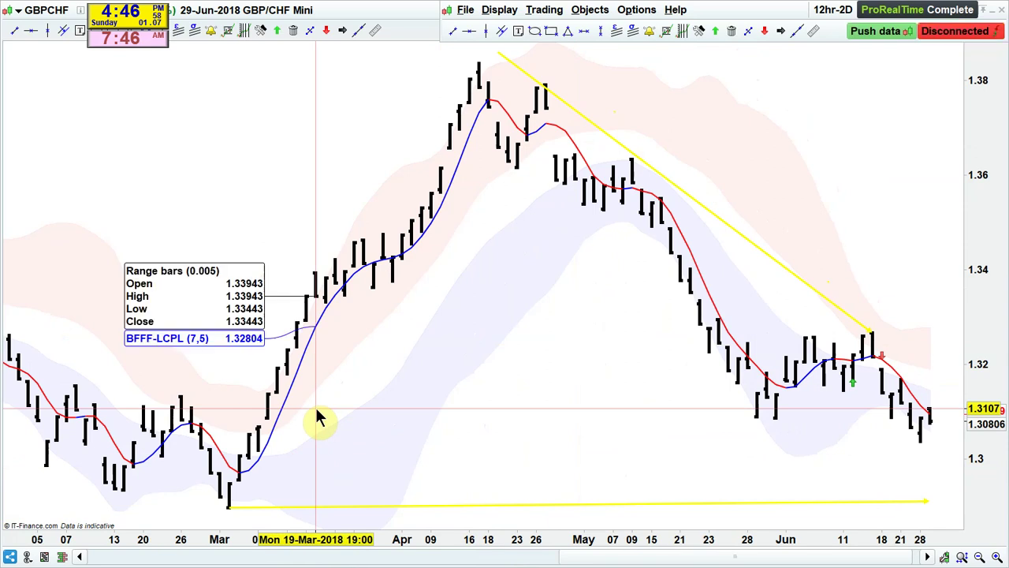
key("super")
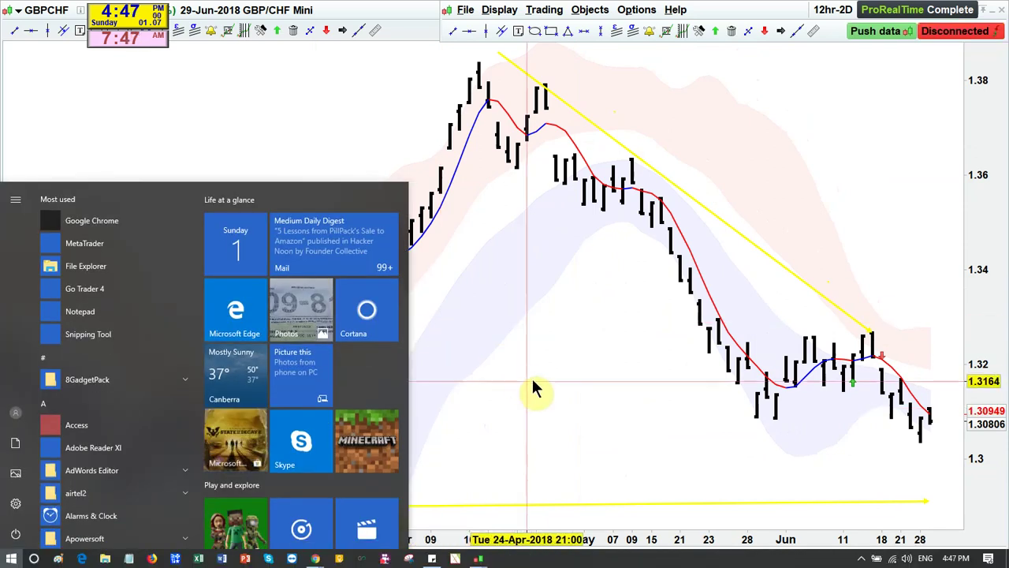
mouse_move(538, 386)
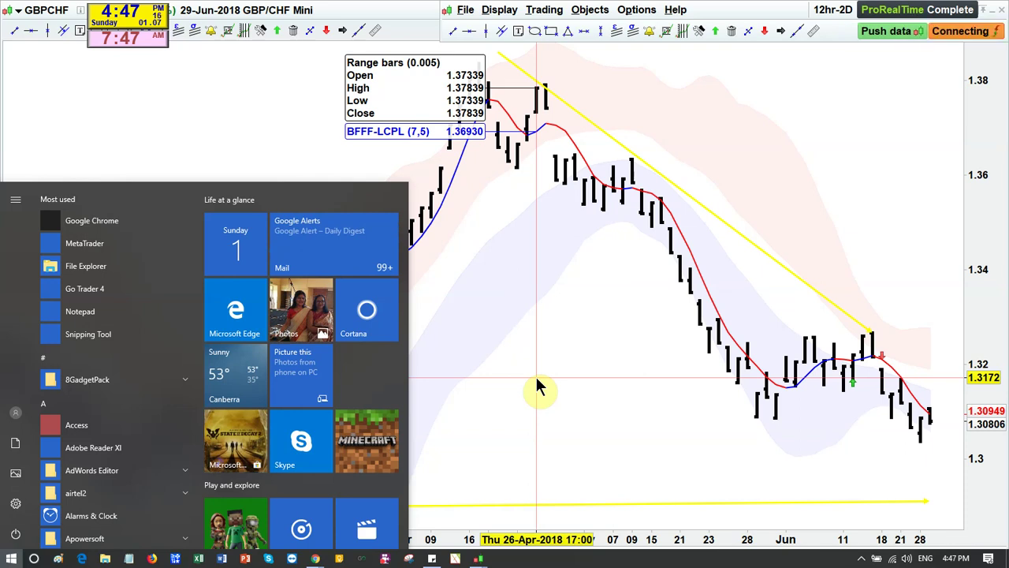
left_click(557, 318)
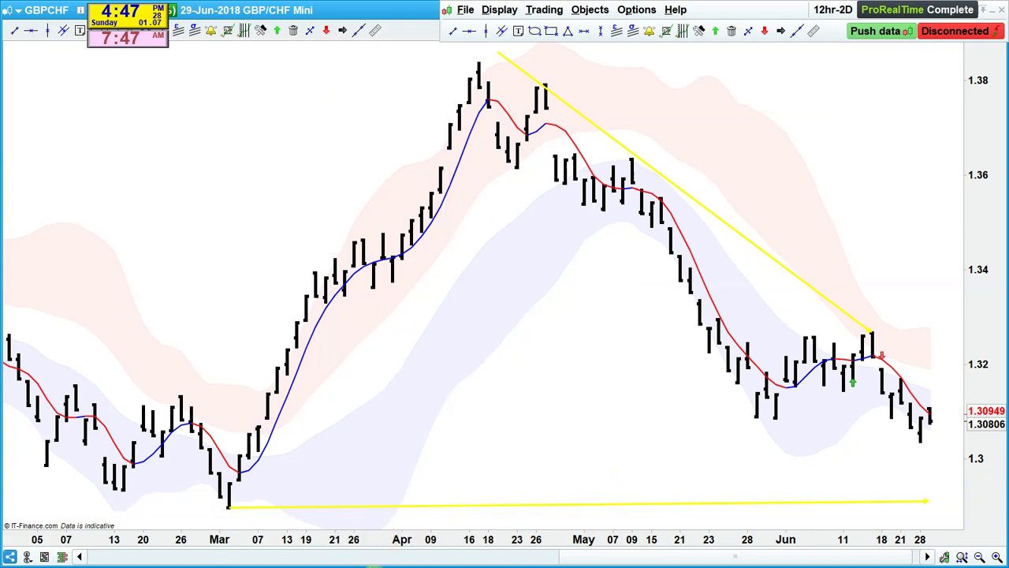
Step: Switch to Chrome, view the group chat, and open the 2018 June Journal spreadsheet on its 4hr sheet
key("super")
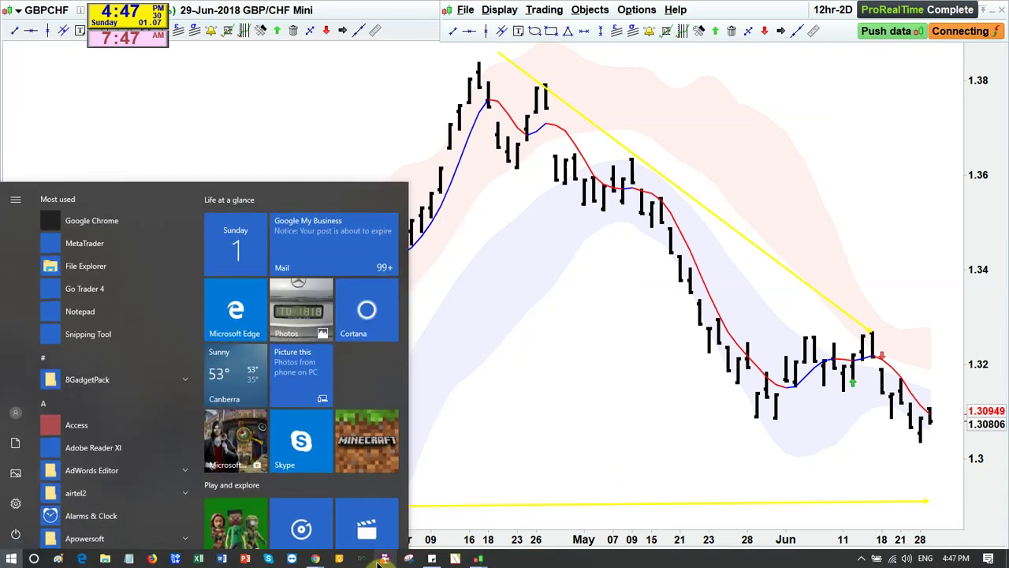
mouse_move(315, 559)
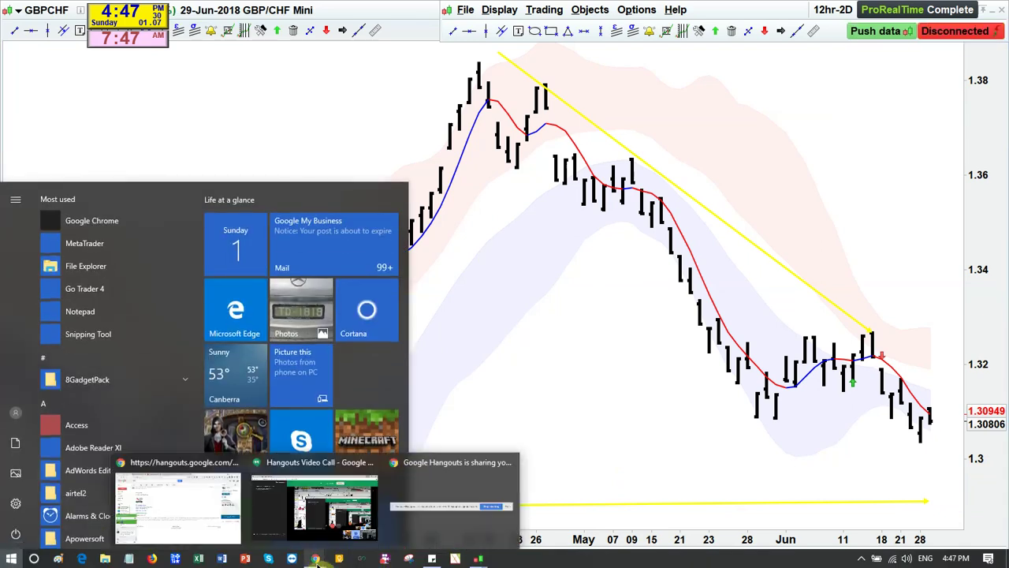
left_click(196, 516)
left_click_drag(772, 14, 771, 27)
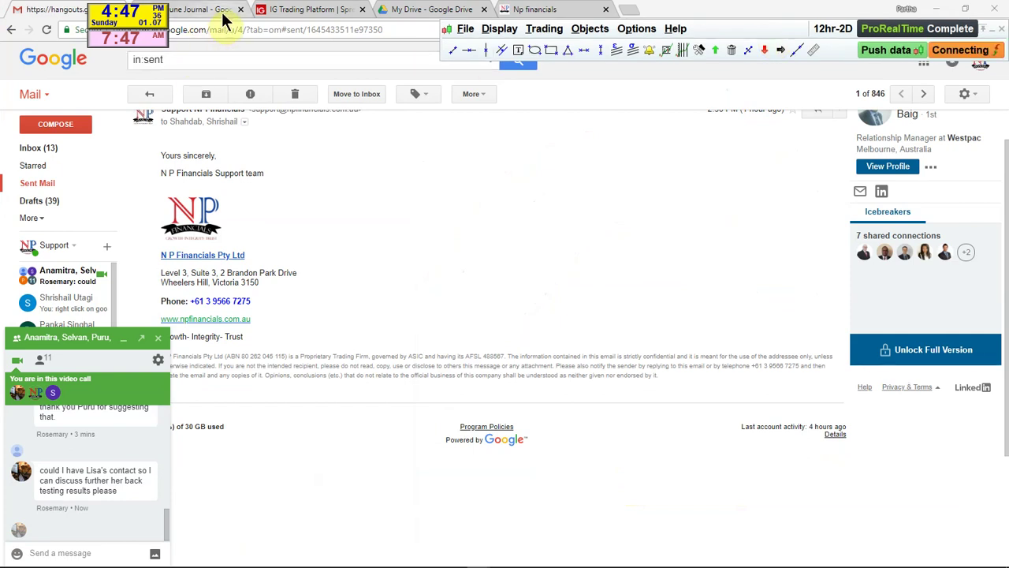
left_click(227, 12)
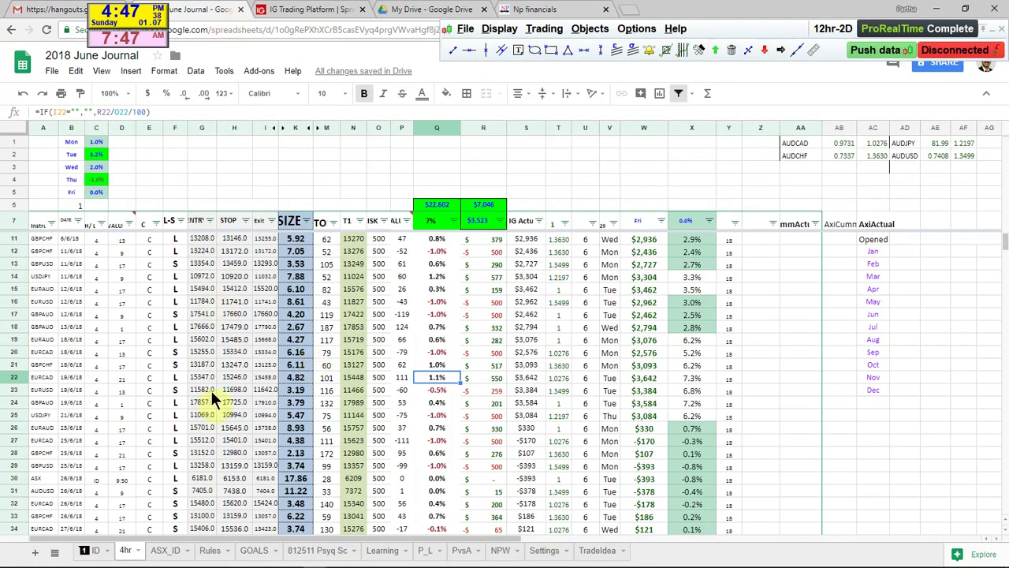
Step: Enter the title "LINE CHART TURNING POINT BACK TEST" in cell G3 above the trade table
left_click(195, 166)
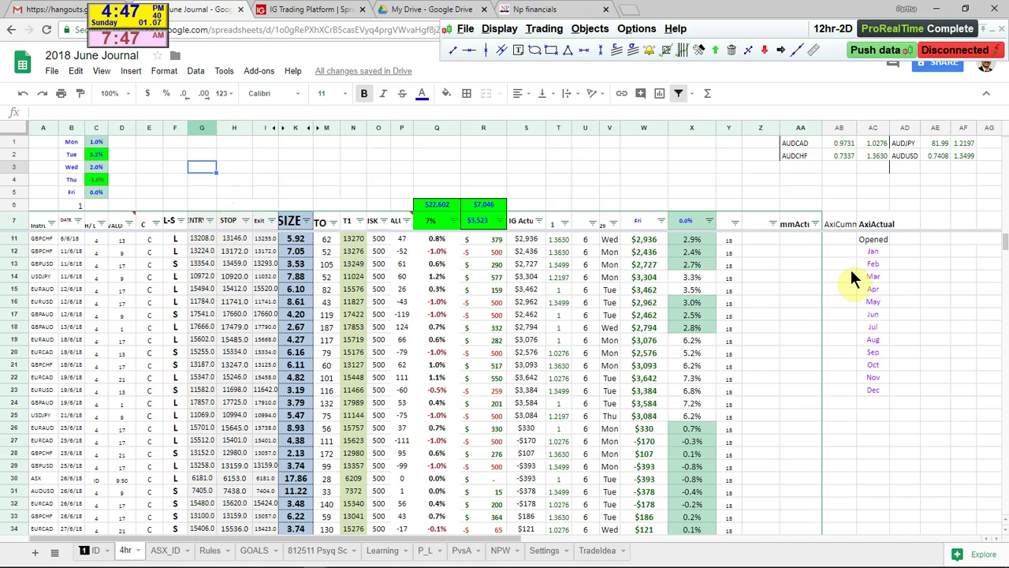
type("LINE CHART TURNING ")
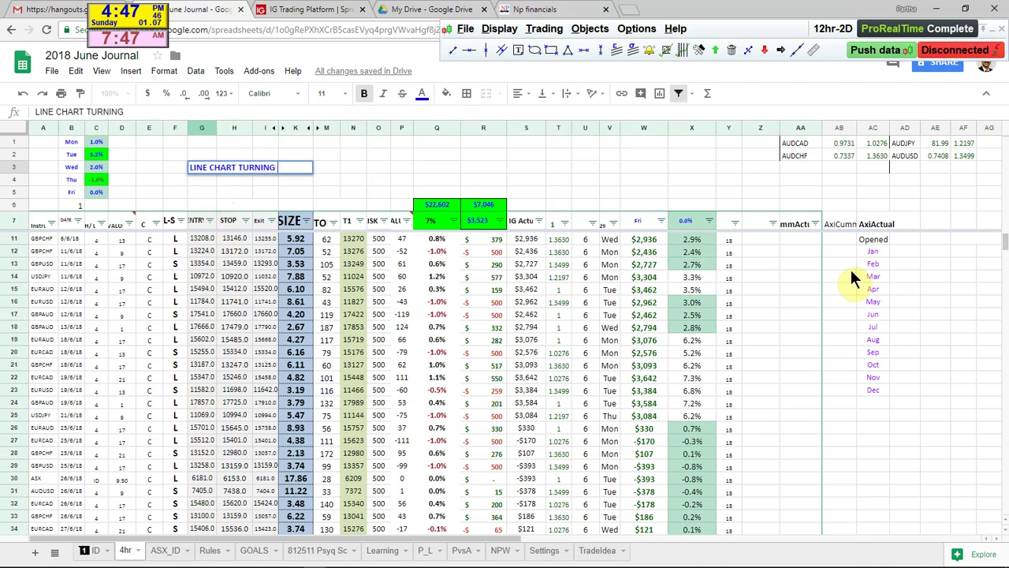
type("POINT BACK TEST")
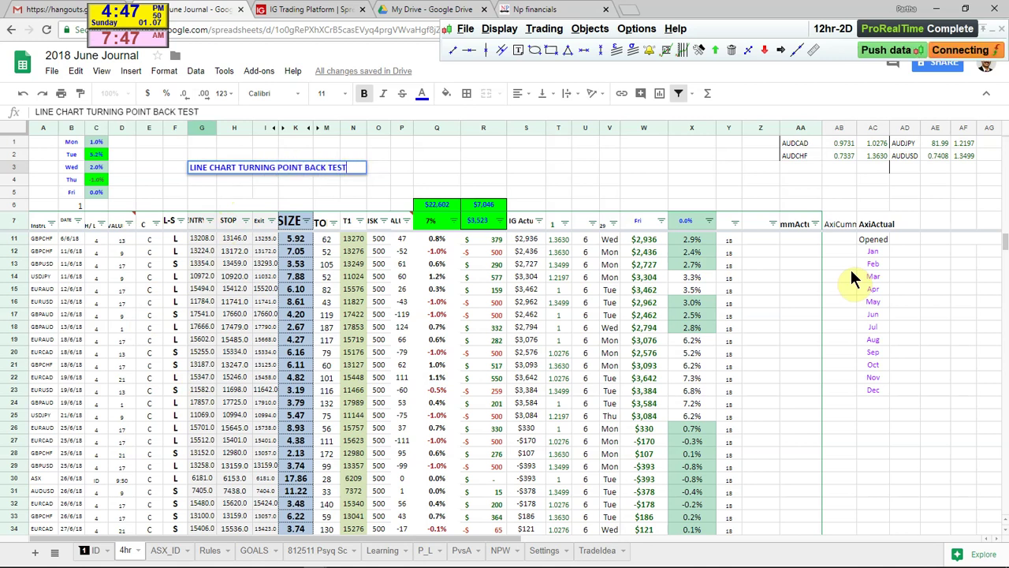
key("Return")
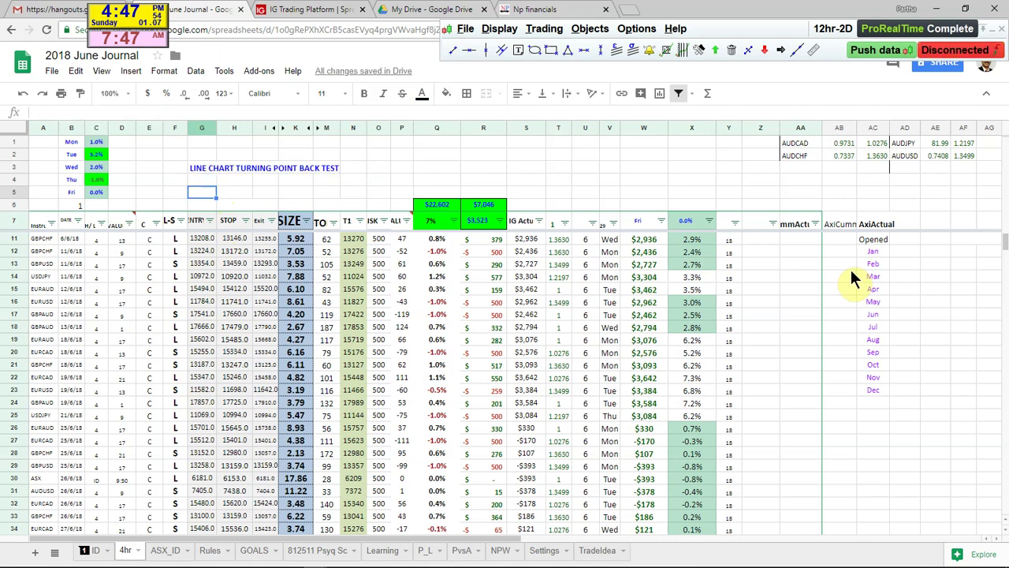
Step: Merge cells G3 through X3 into a single title cell
key("Up")
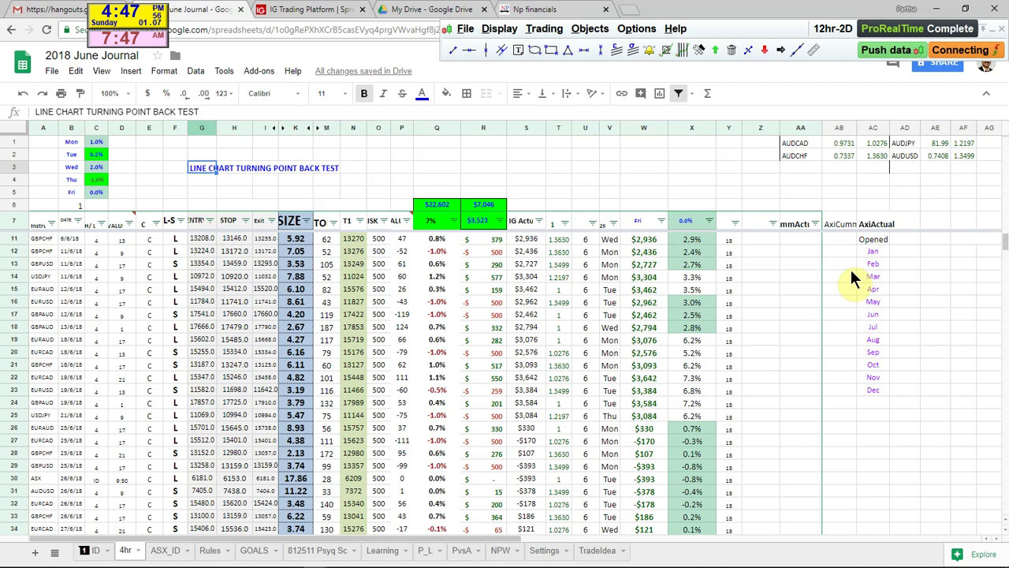
key("shift+Right")
key("shift+Right")
key("shift+Right")
key("shift+Right")
key("shift+Right")
key("shift+Right")
key("shift+Right")
key("shift+Right")
key("shift+Right")
key("shift+Right")
key("shift+Right")
key("shift+Right")
key("shift+Right")
key("shift+Right")
key("shift+Right")
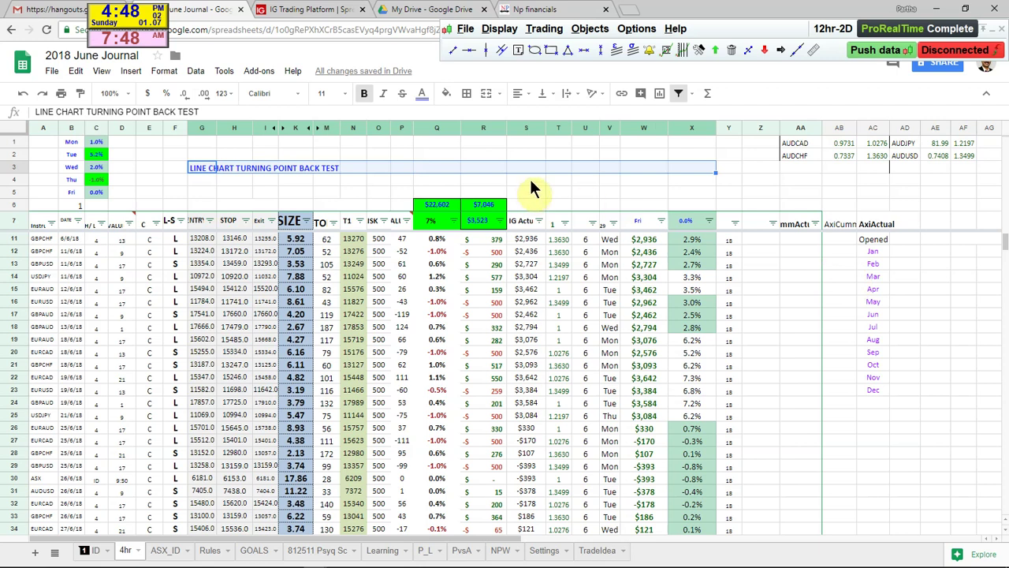
left_click(494, 99)
left_click(485, 97)
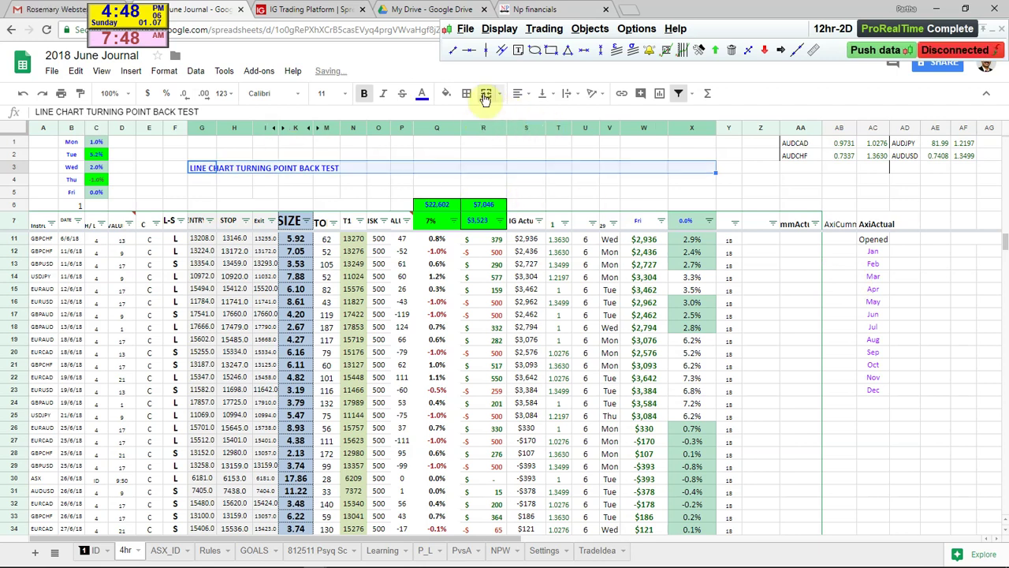
left_click(485, 97)
Step: Centre the merged title horizontally and fill its cell with yellow
left_click(519, 93)
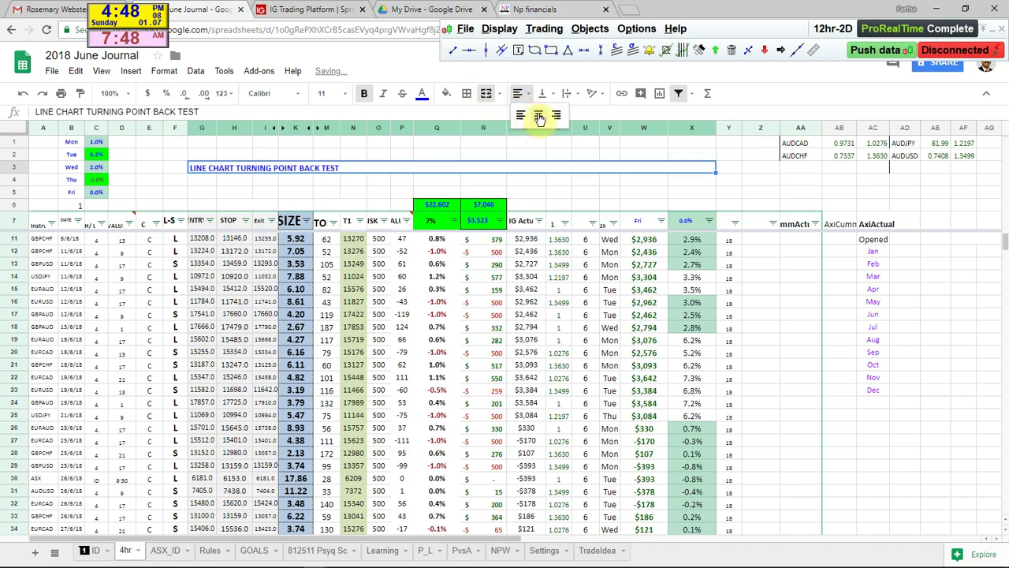
left_click(539, 114)
left_click(446, 93)
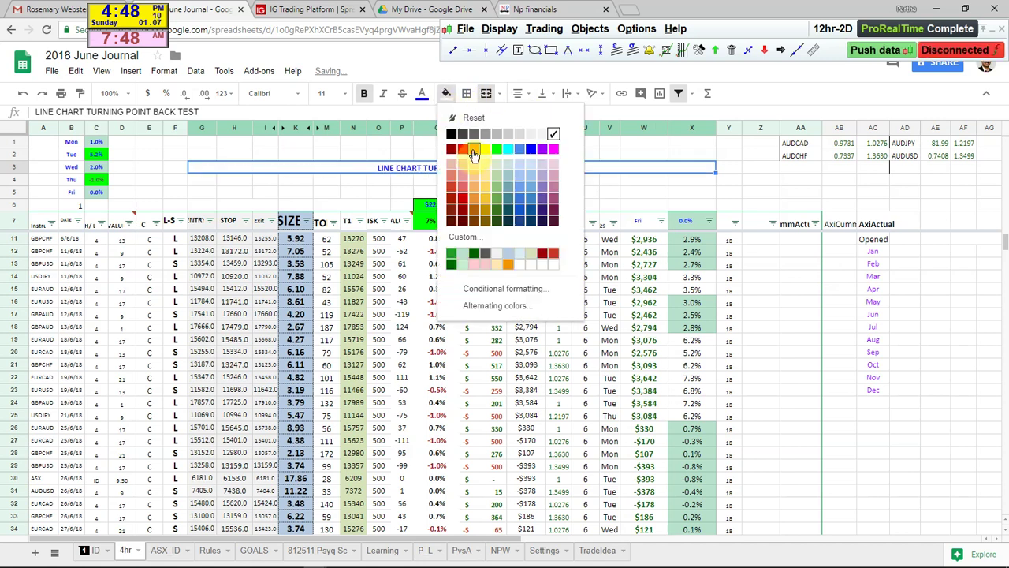
left_click(485, 149)
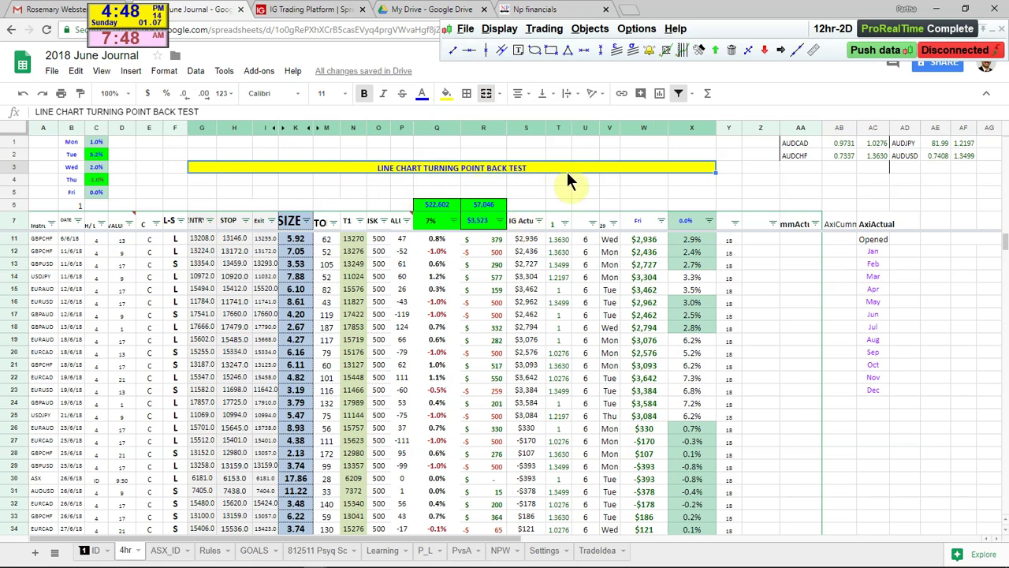
Step: Return to ProRealTime and delete the descending yellow arrow from the enlarged GBPCHF 4-hour chart
left_click(757, 38)
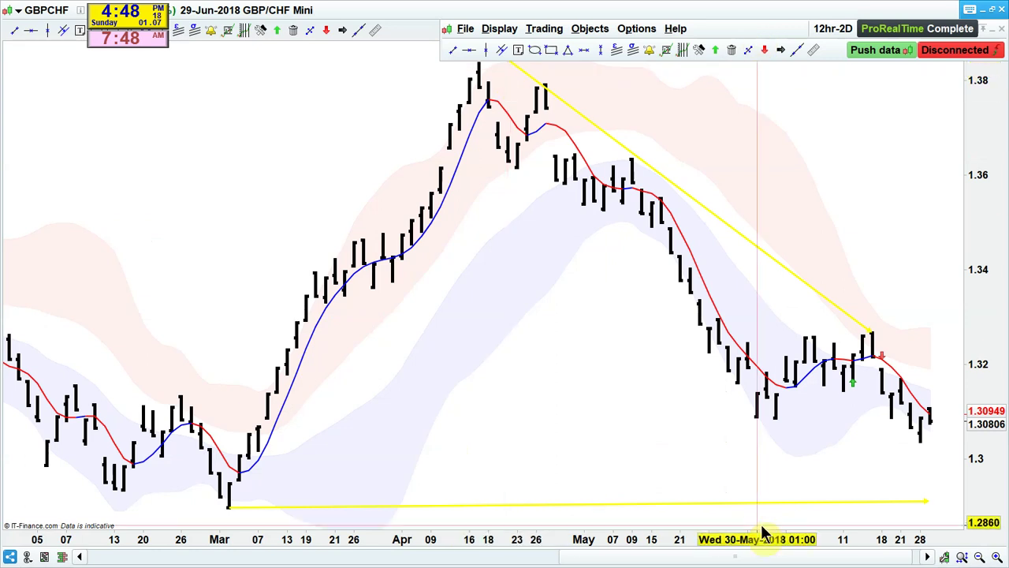
left_click(732, 50)
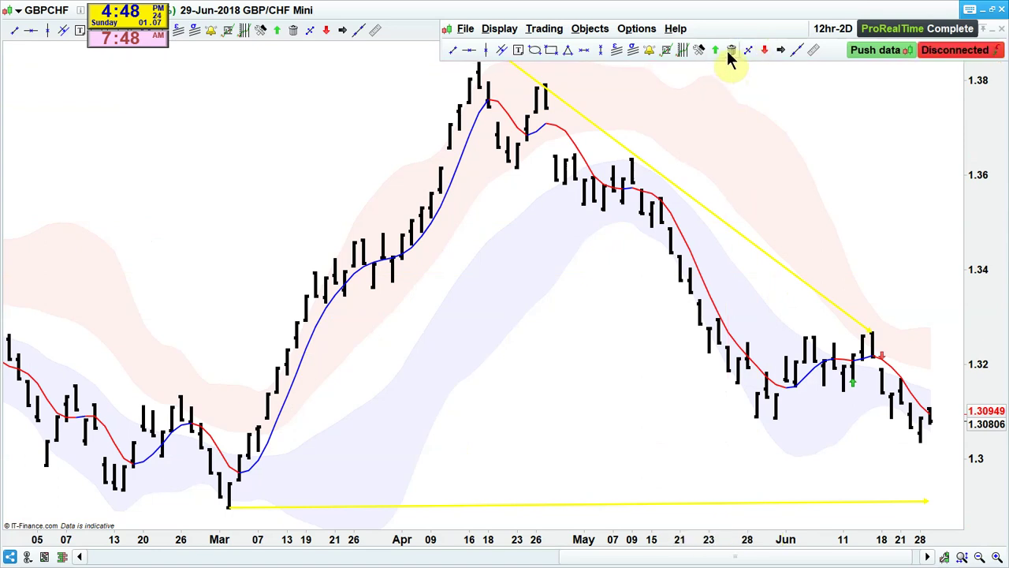
left_click(698, 205)
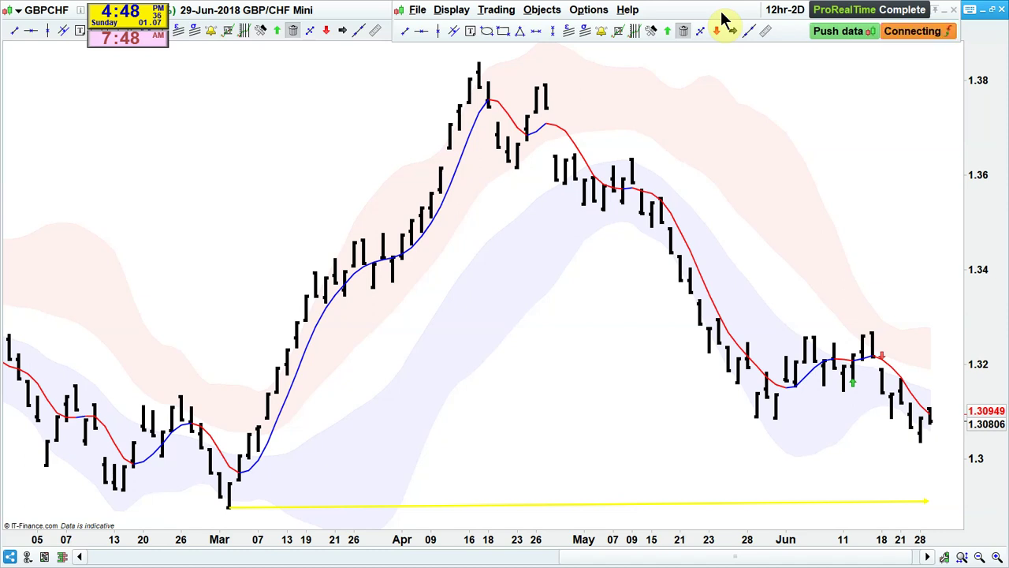
left_click(444, 402)
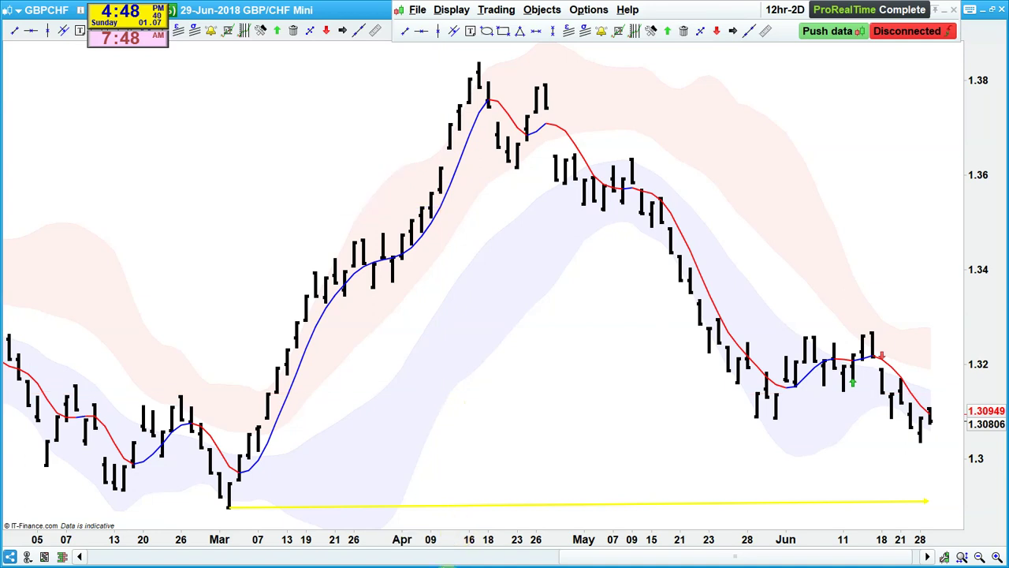
key("super")
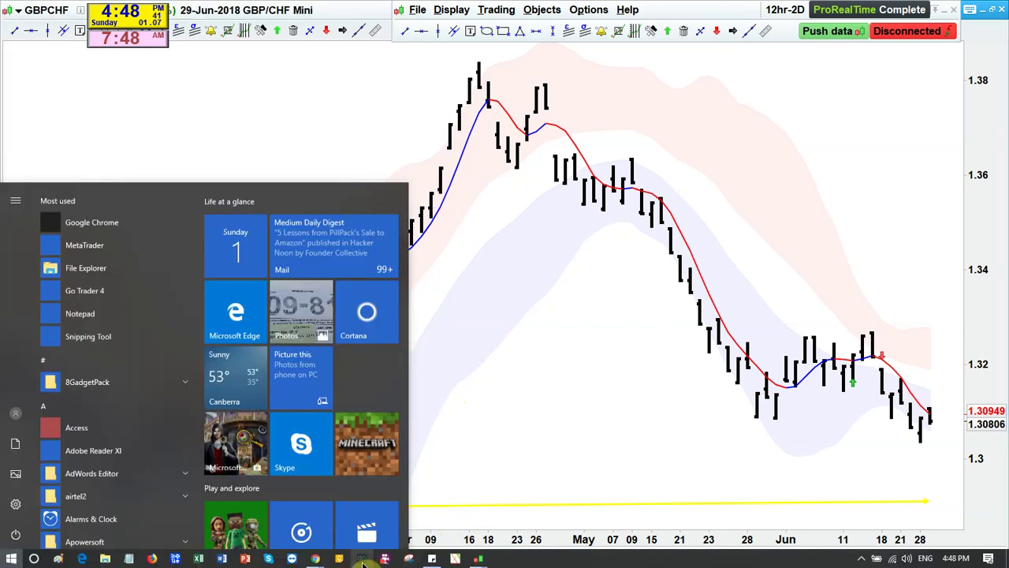
mouse_move(316, 559)
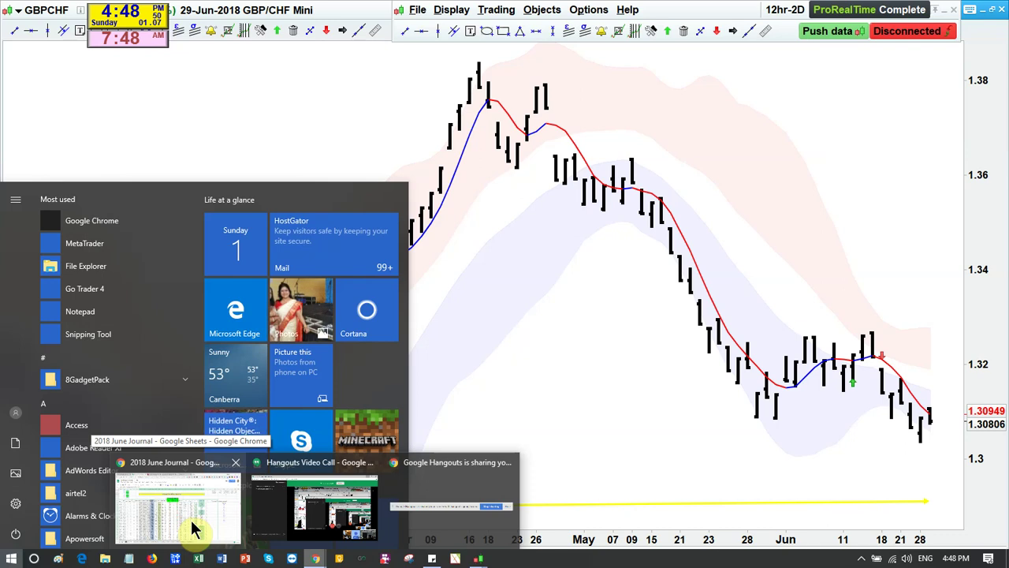
left_click(618, 406)
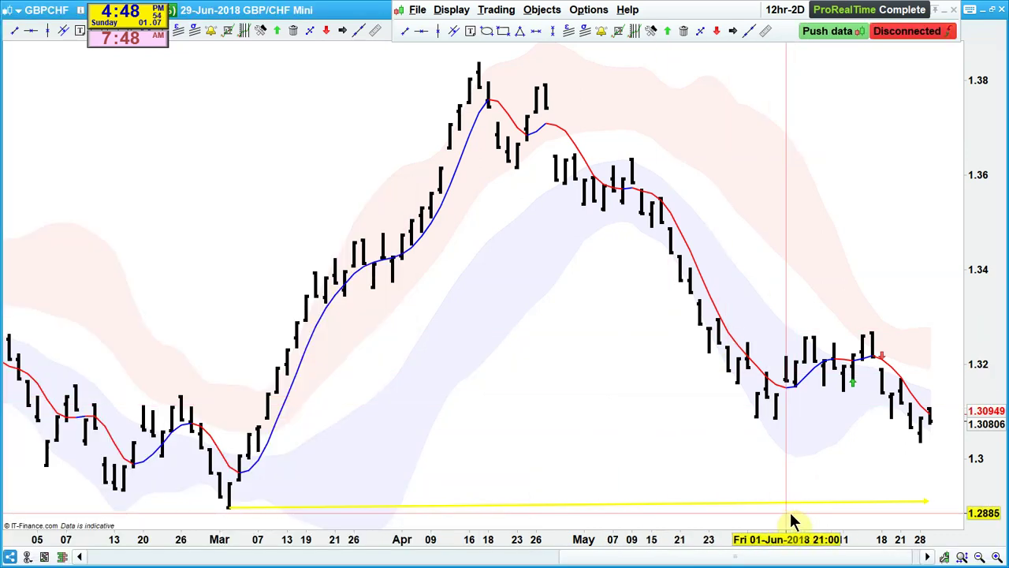
Step: Restore the multi-chart layout and enlarge the GBPCHF 2-day chart that has the oscillator above its candlesticks
scroll(693, 448, "up", 2)
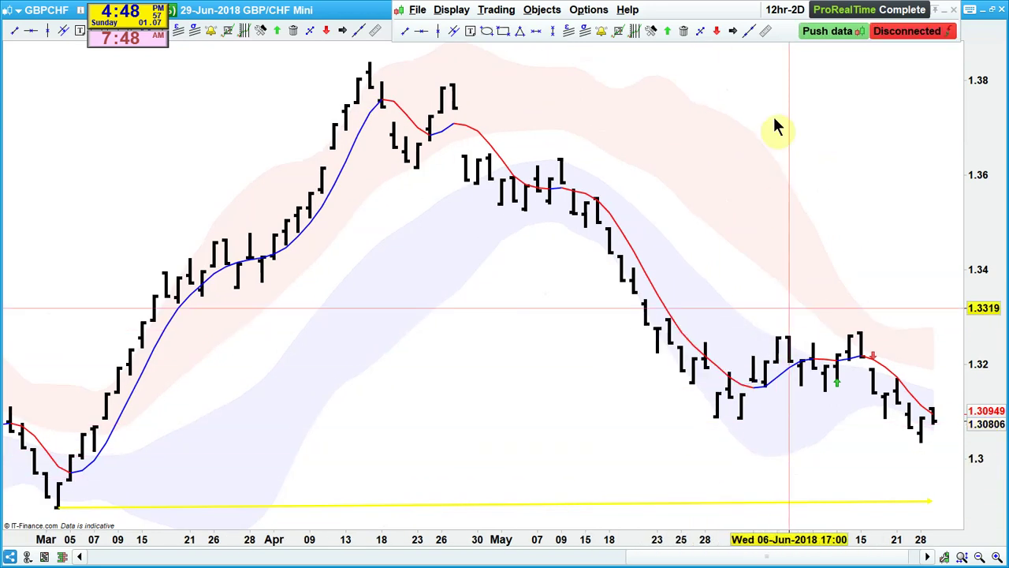
double_click(354, 10)
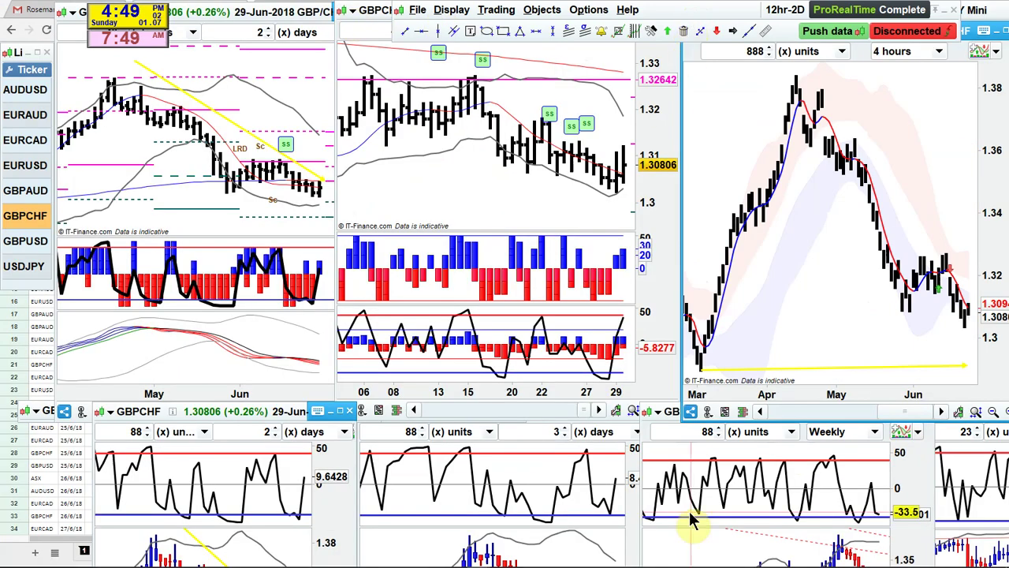
right_click(741, 482)
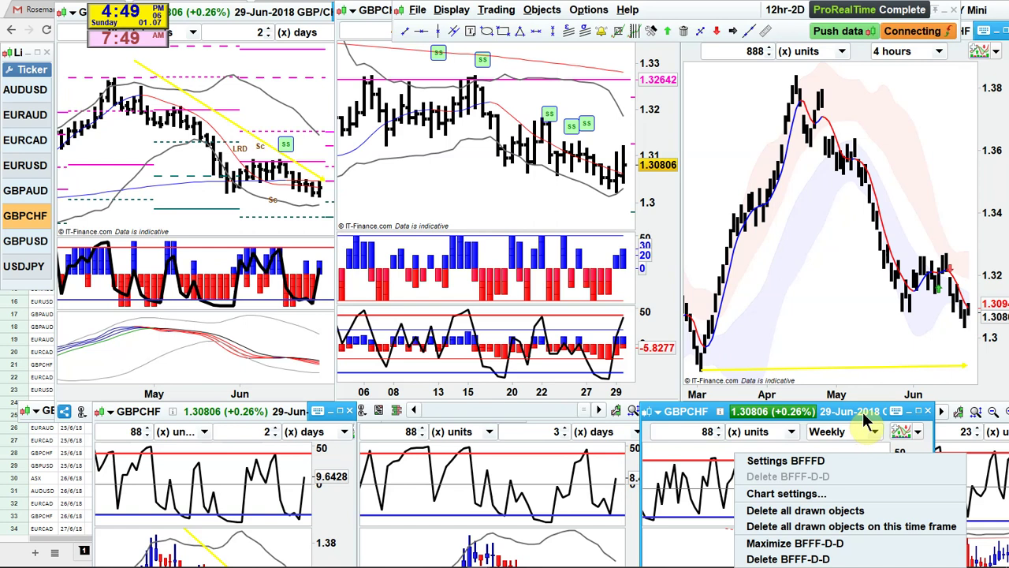
left_click(339, 411)
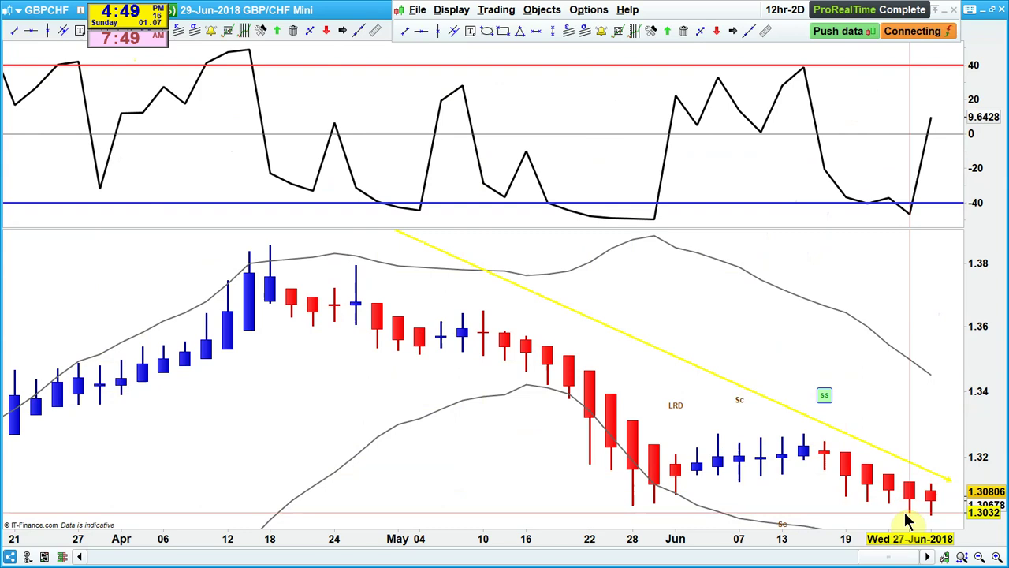
Step: Delete the descending yellow arrow from the enlarged GBPCHF 2-day candlestick chart
scroll(903, 509, "down", 8)
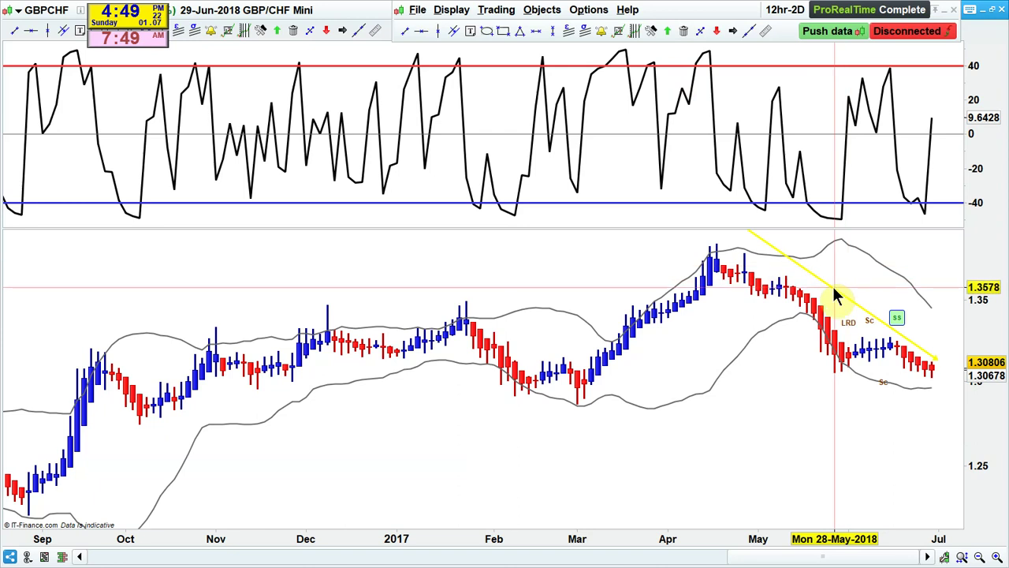
left_click(684, 31)
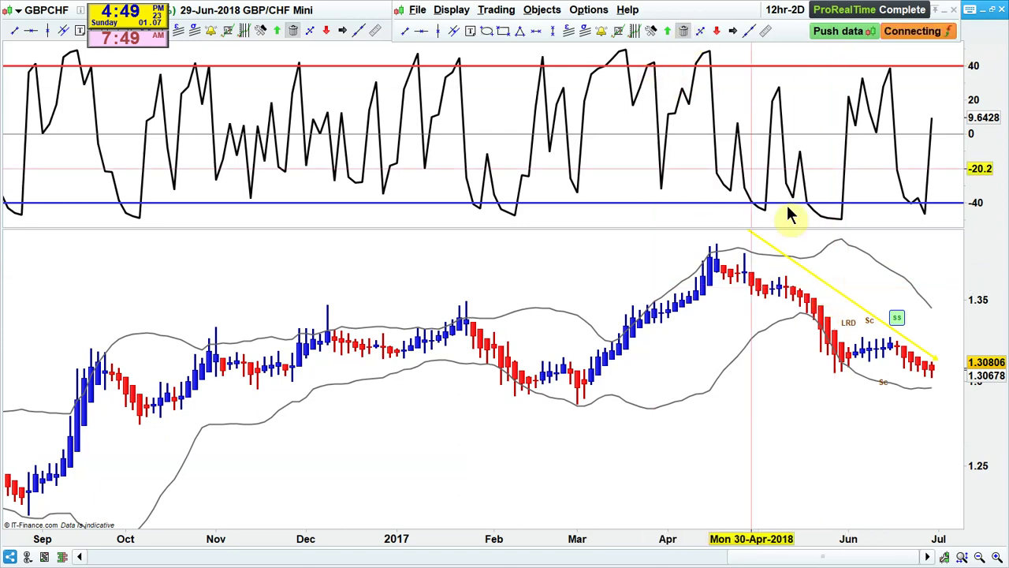
left_click(822, 272)
scroll(686, 385, "up", 1)
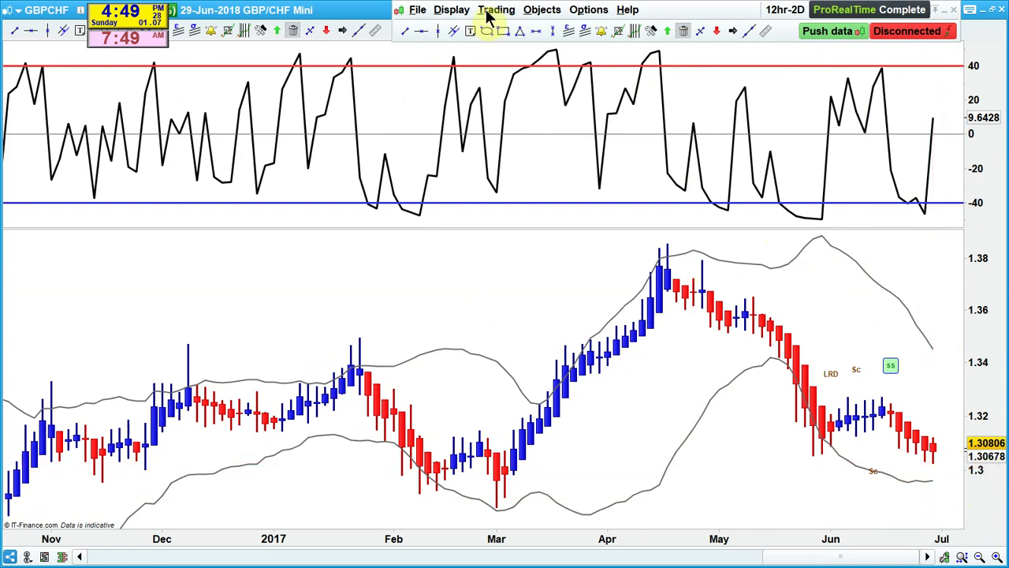
Step: Start marking up the enlarged GBPCHF 2-day chart with a different drawing tool
left_click(618, 32)
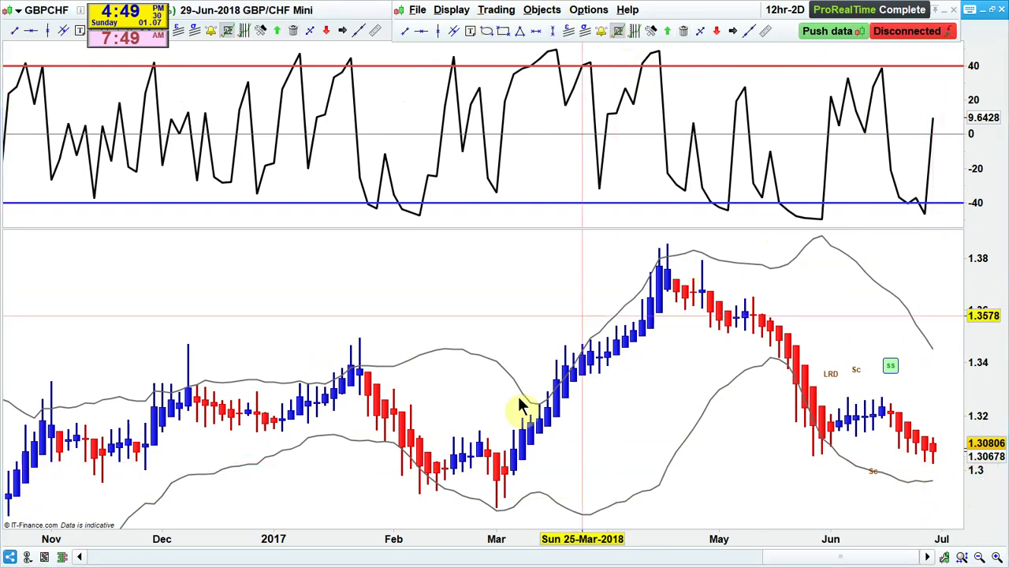